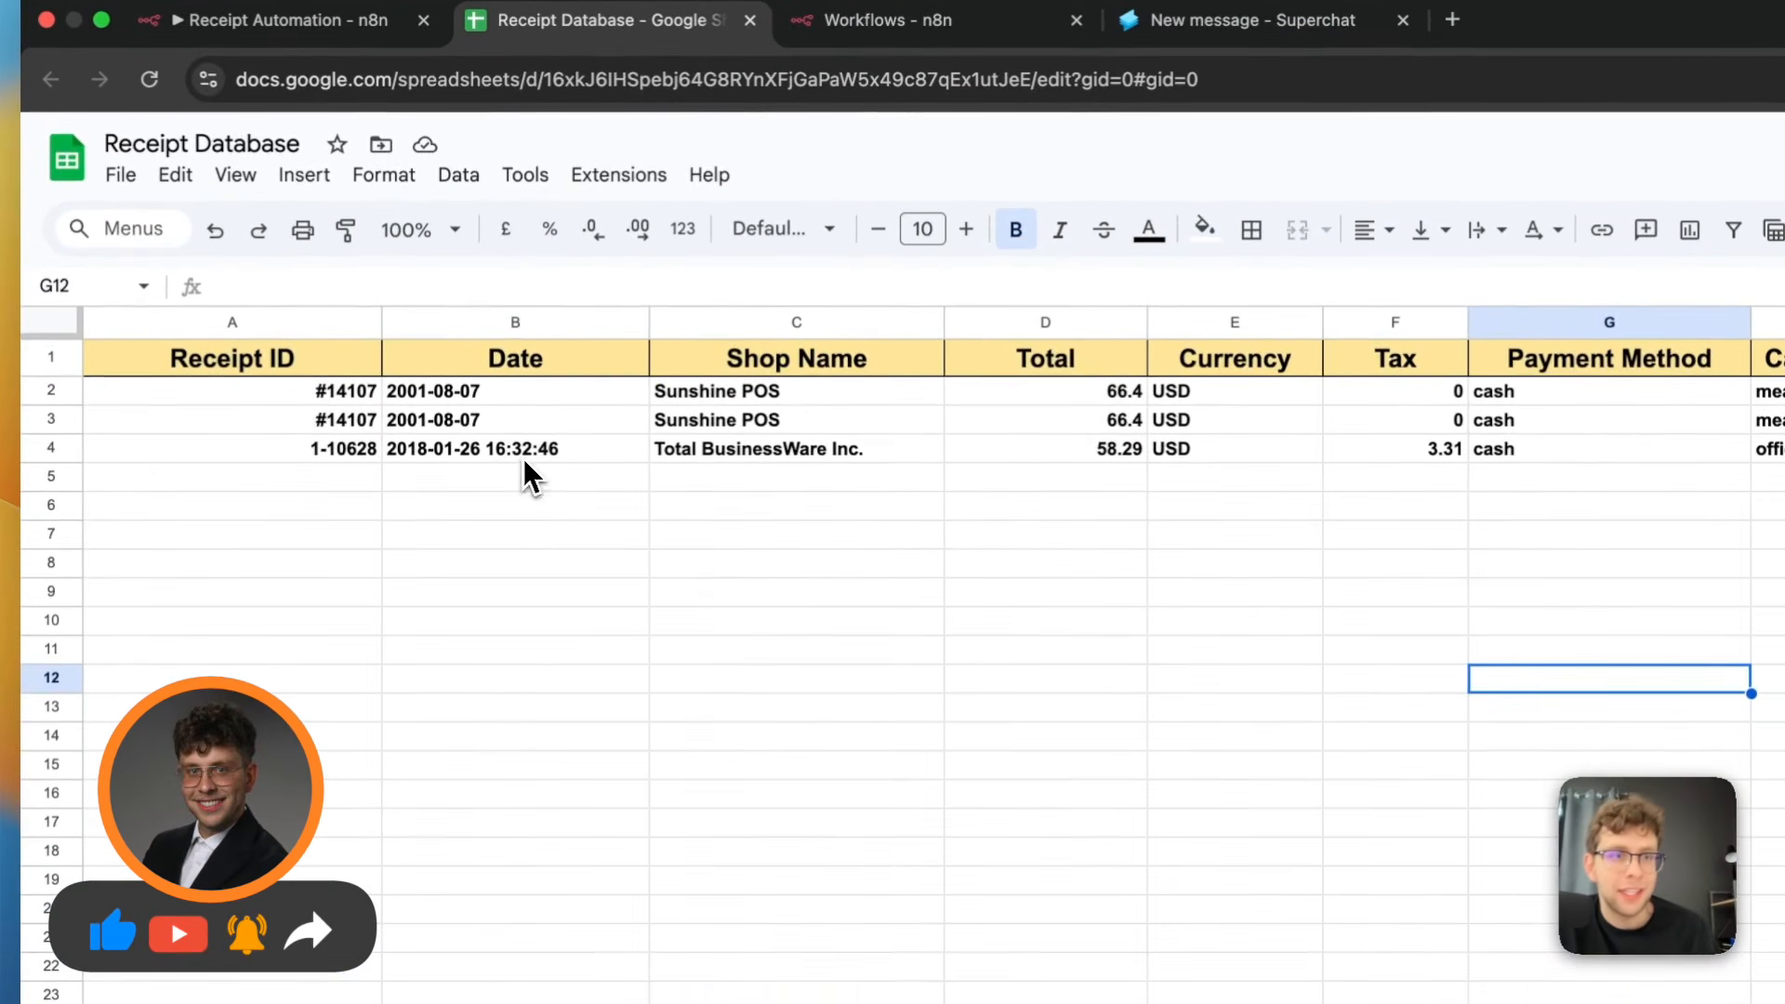
Review the Total BusinessWare Inc. receipt row in the Receipt Database sheet, from its date and shop to the receipt link preview
{"action": "left_click", "coordinate": [540, 341]}
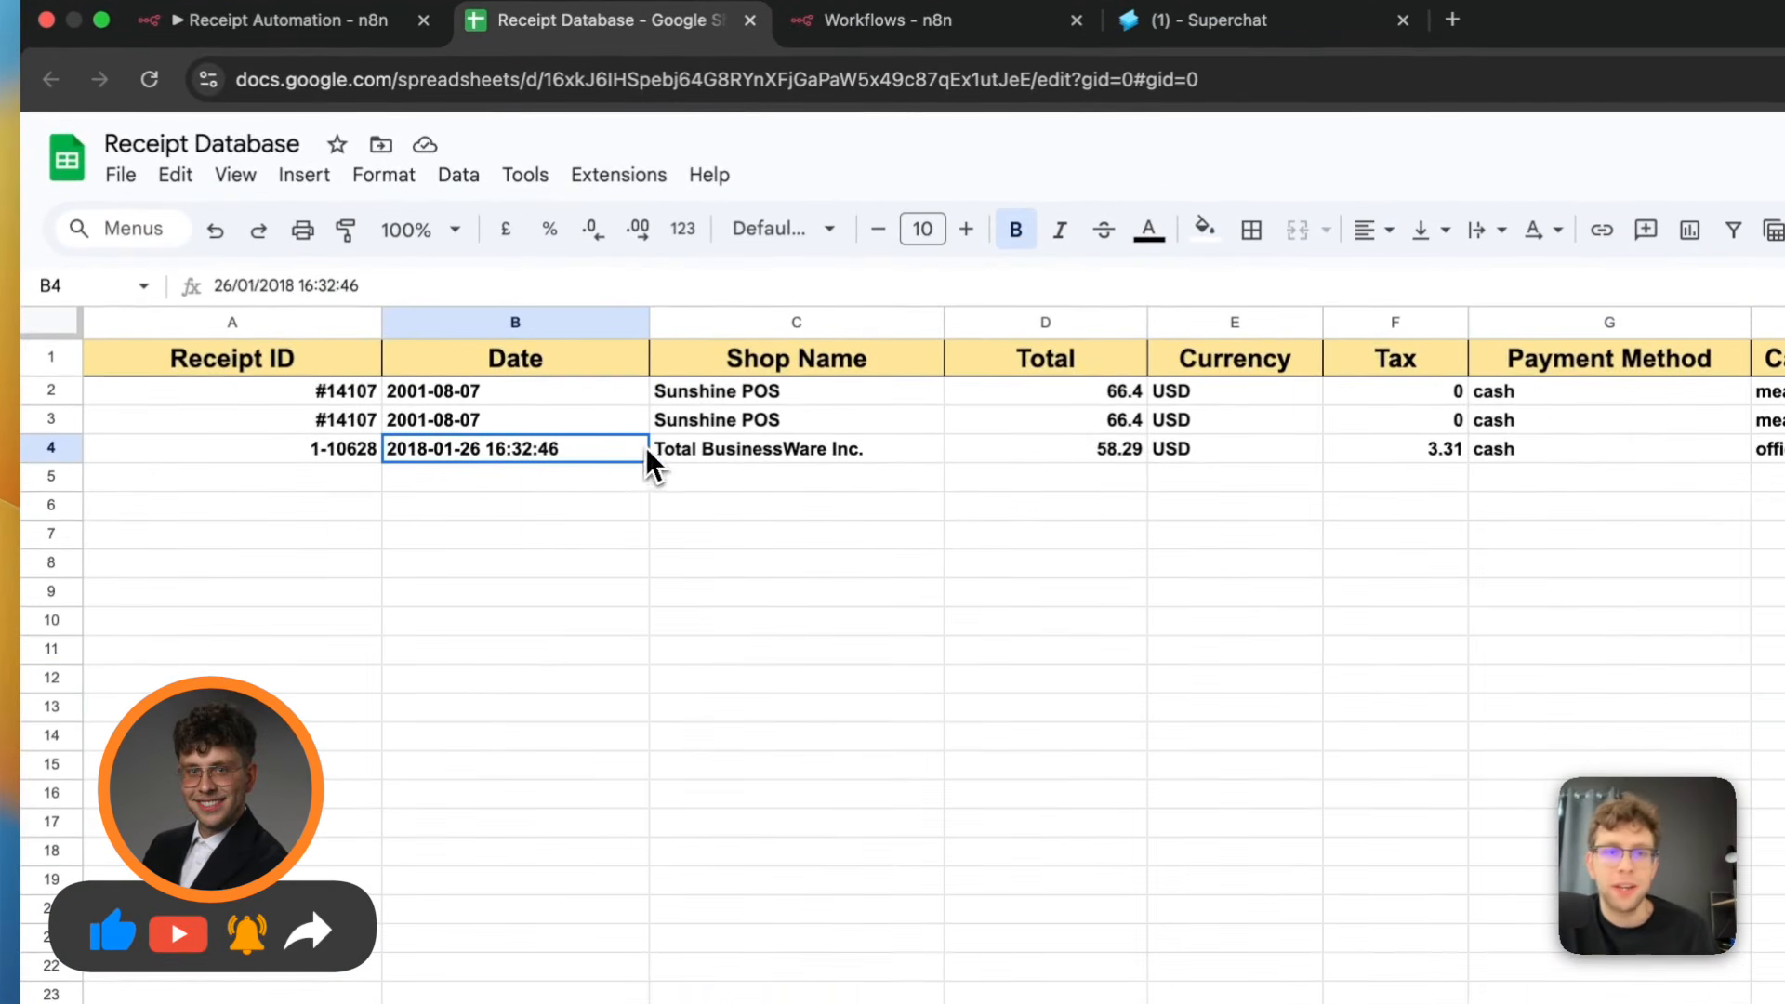
{"action": "left_click", "coordinate": [811, 449]}
{"action": "left_click", "coordinate": [1219, 448]}
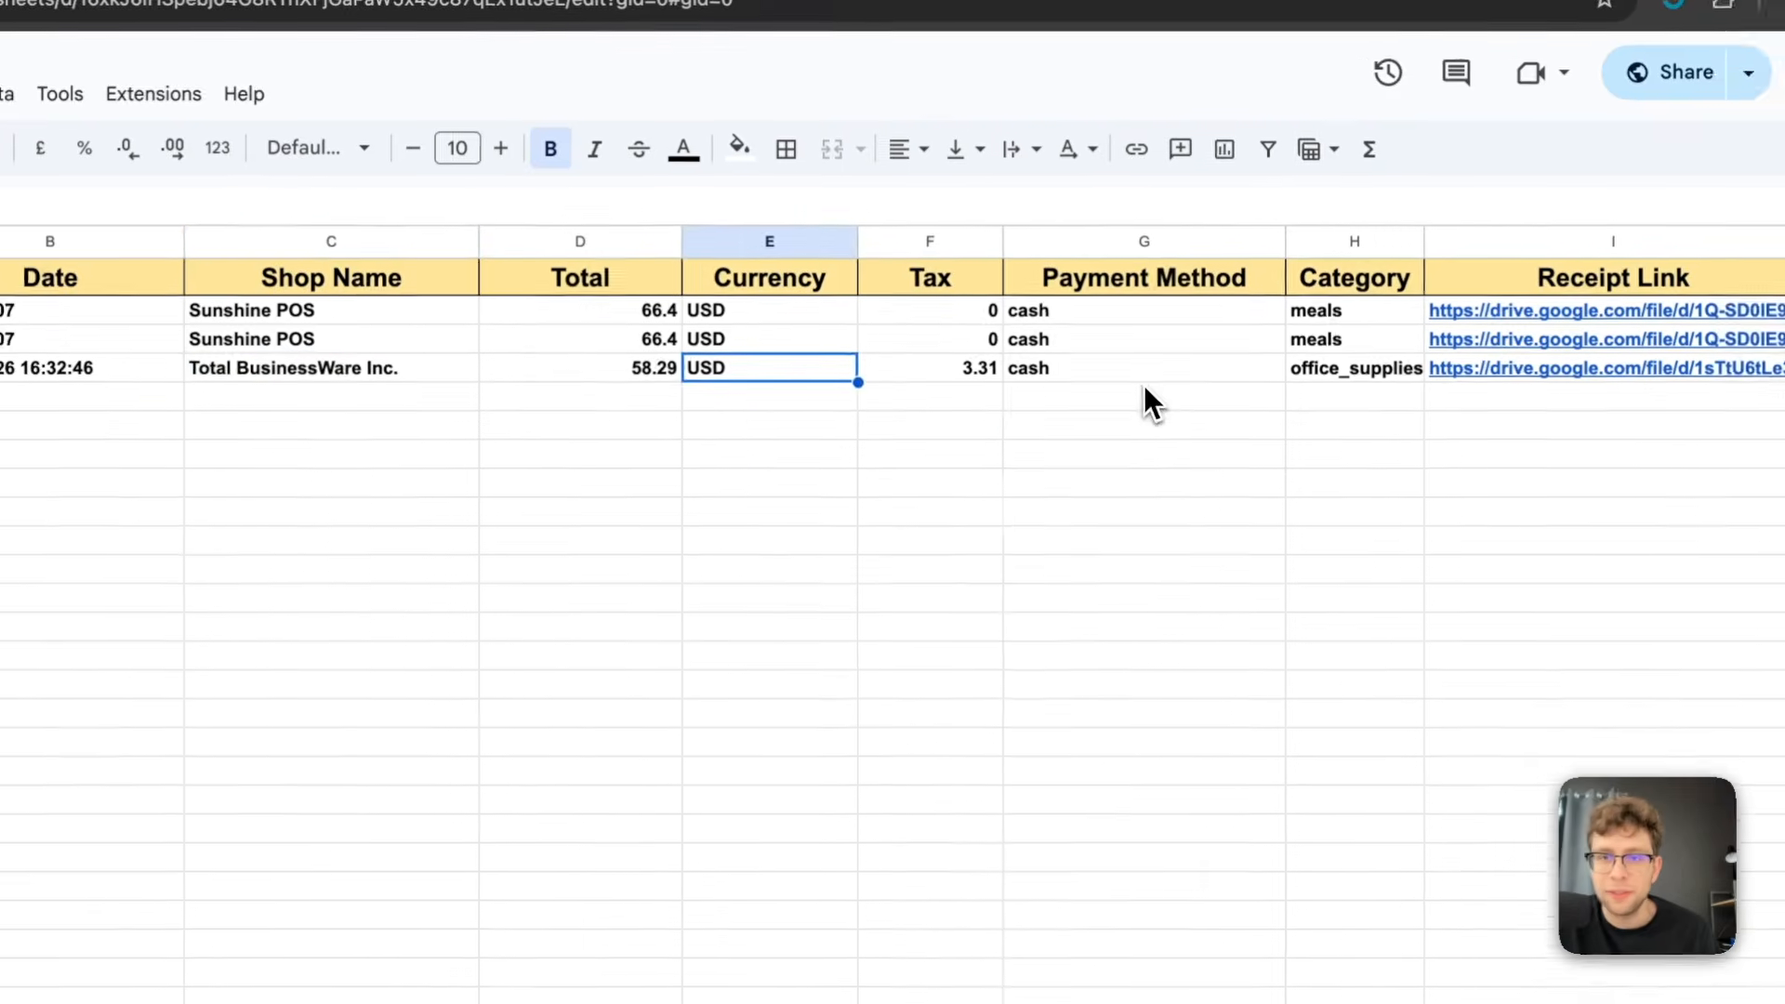
{"action": "left_click", "coordinate": [1509, 373]}
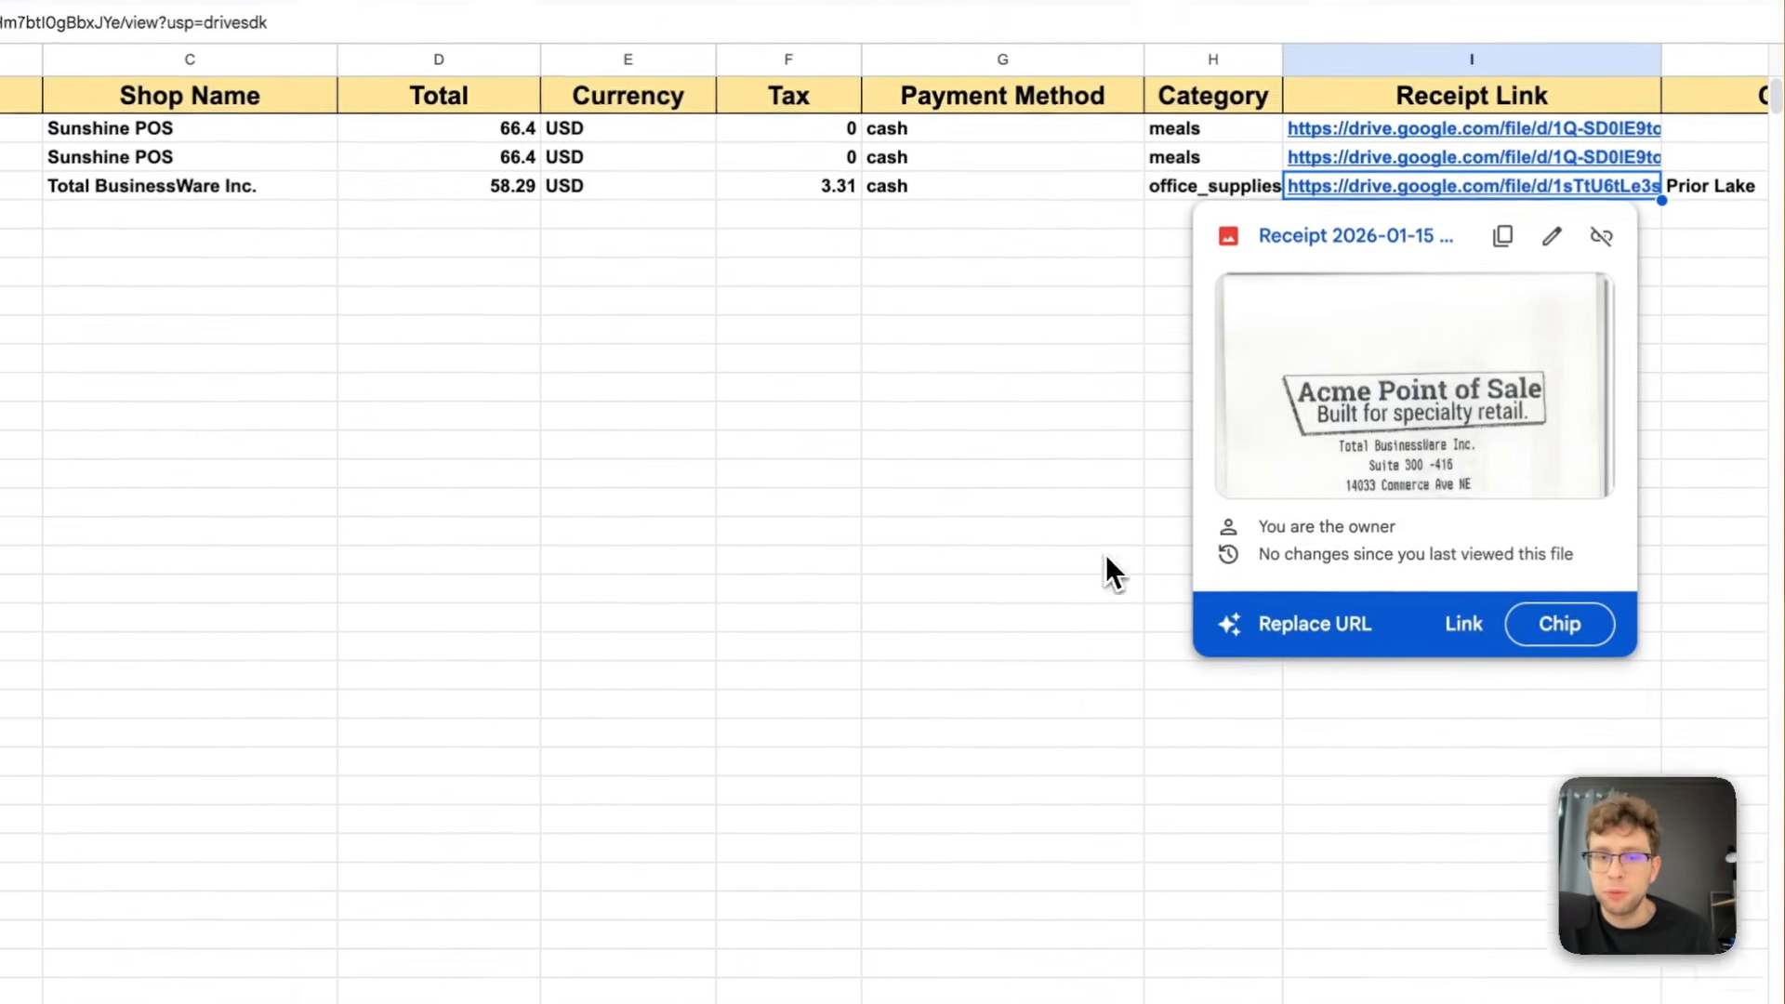
{"action": "left_click_drag", "start_coordinate": [685, 921], "coordinate": [1148, 928]}
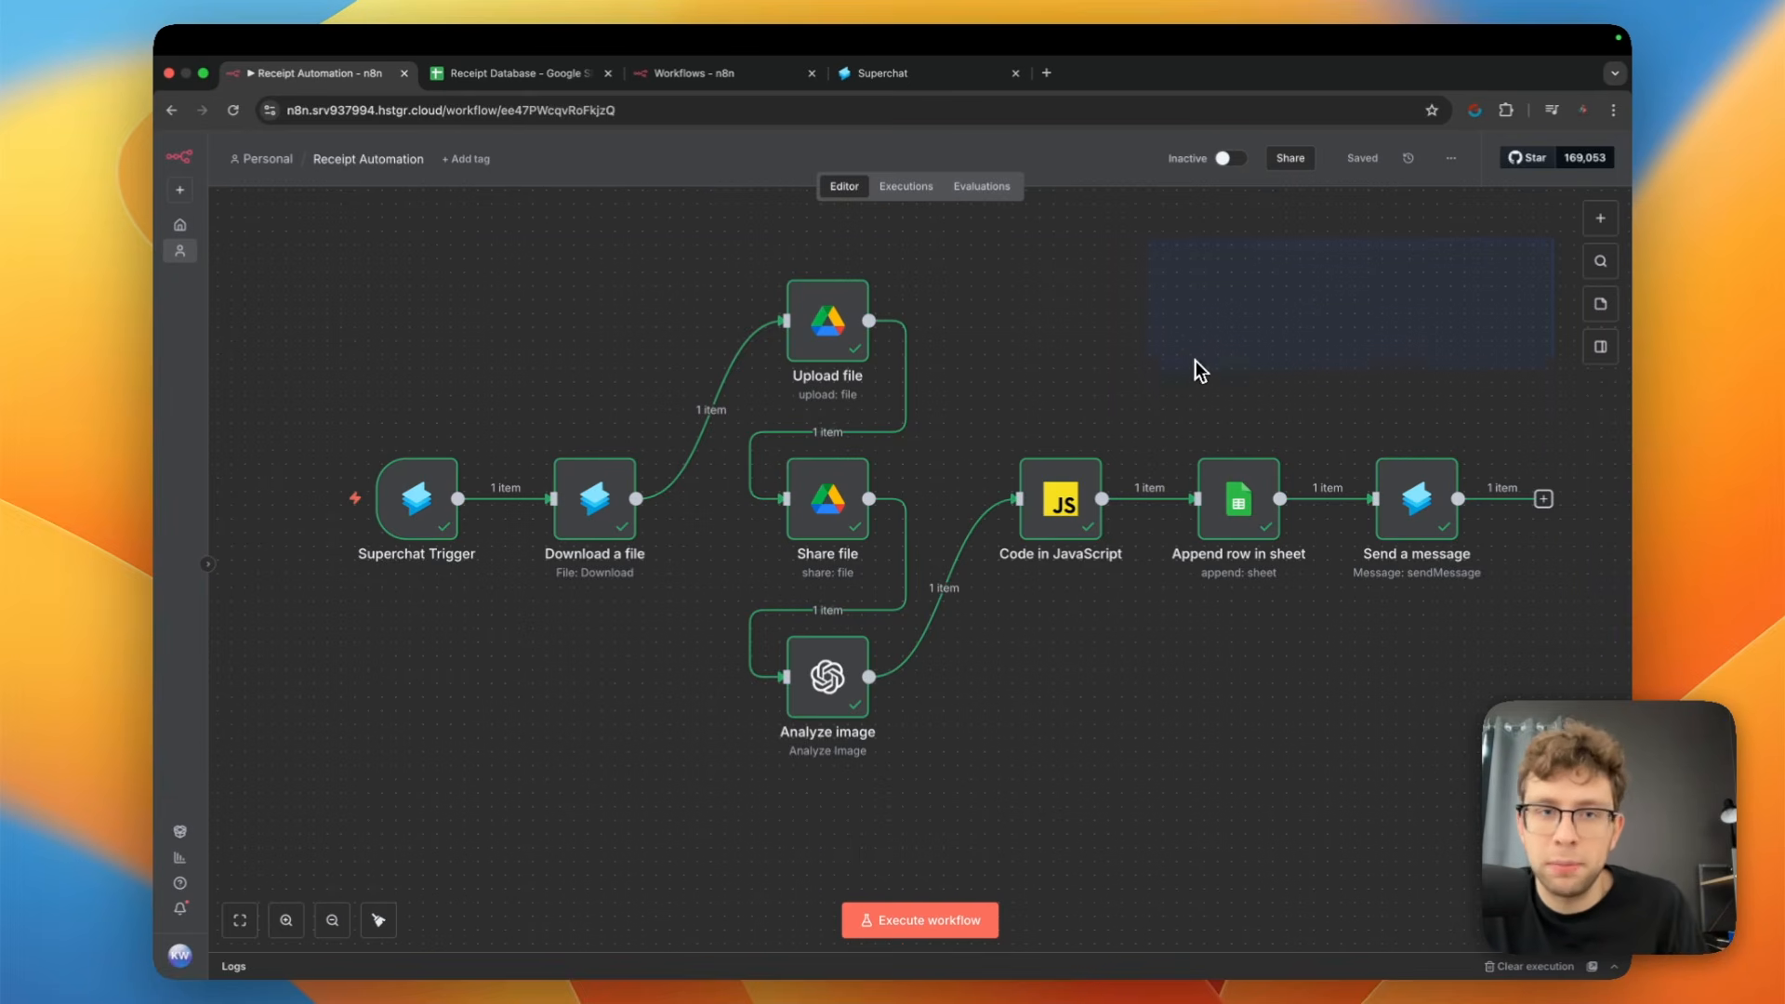
{"action": "left_click_drag", "start_coordinate": [1195, 361], "coordinate": [187, 746]}
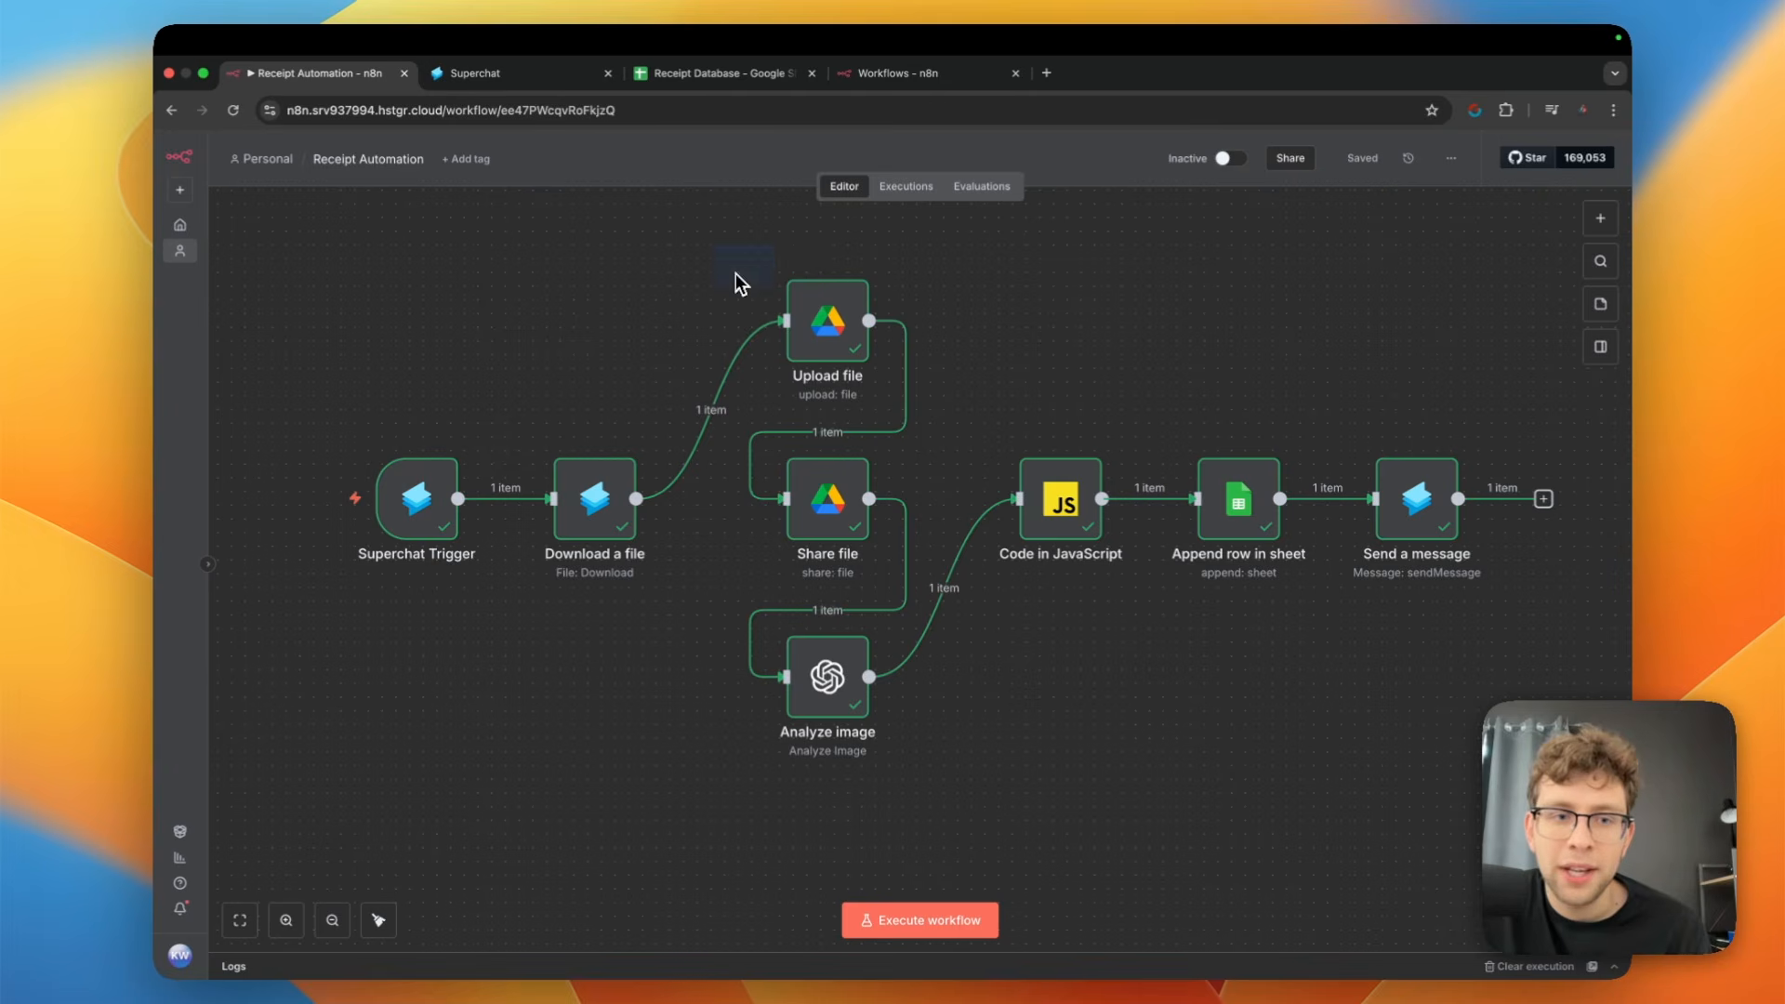
{"action": "left_click_drag", "start_coordinate": [735, 273], "coordinate": [266, 679]}
{"action": "left_click_drag", "start_coordinate": [1530, 372], "coordinate": [1335, 617]}
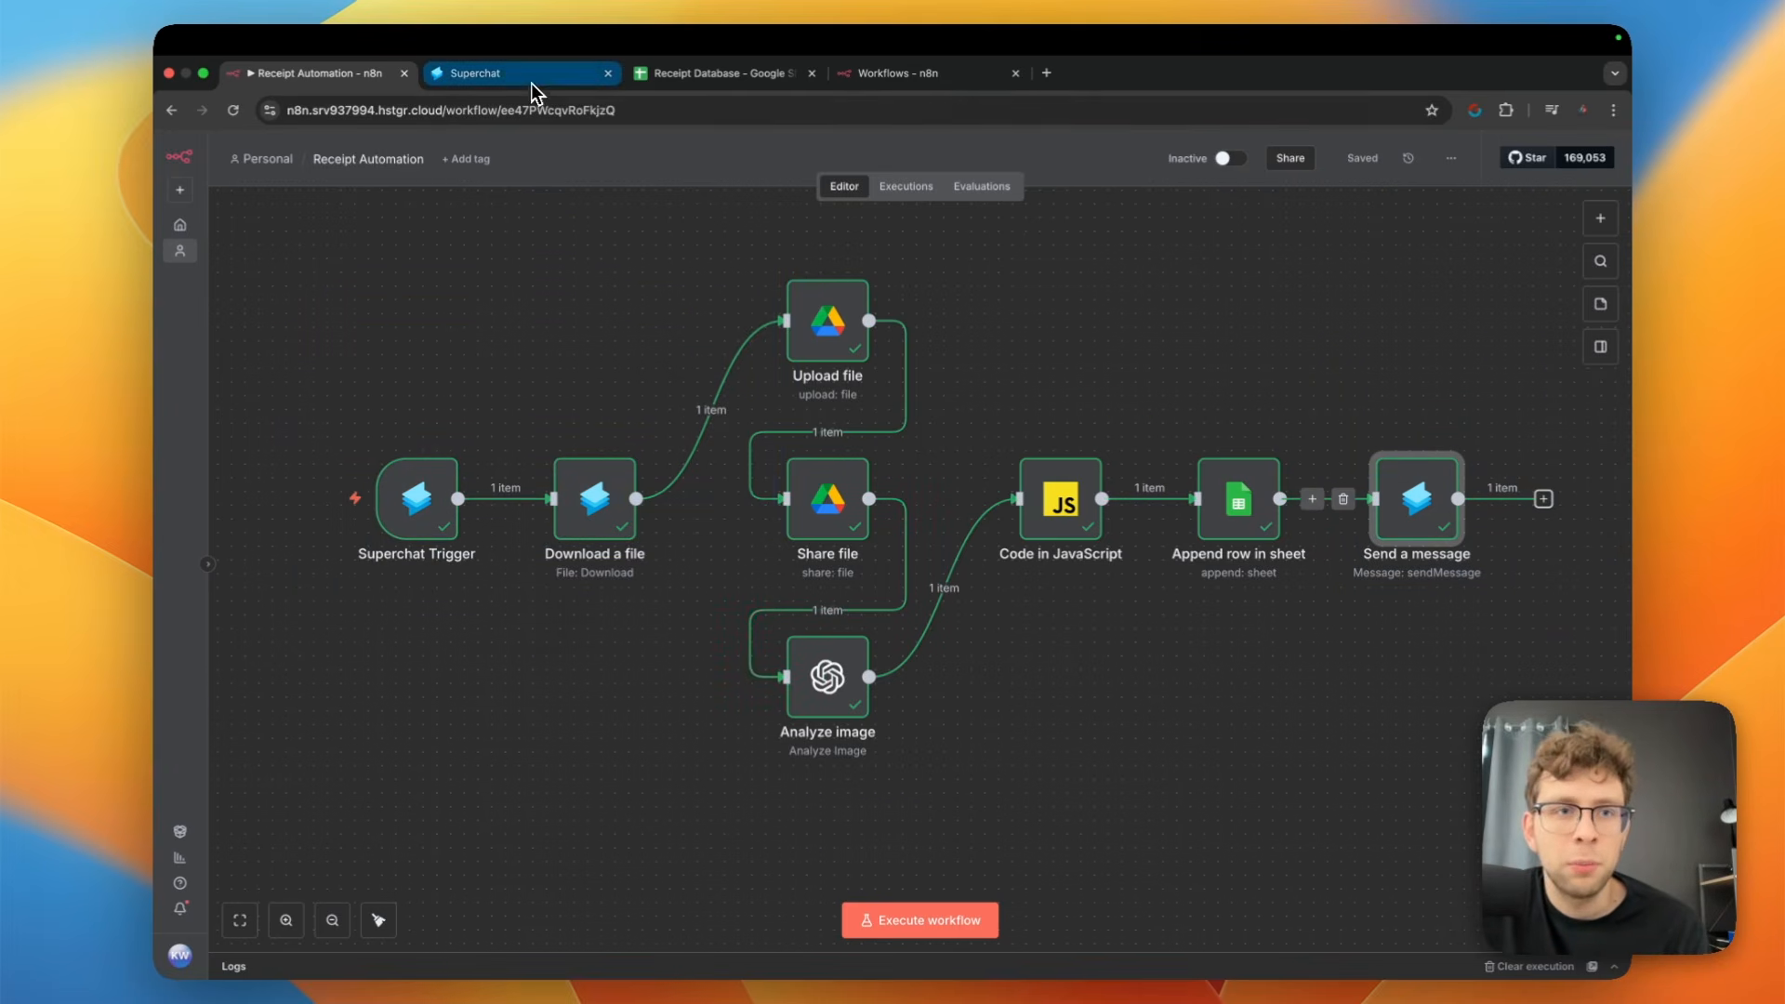
Switch to Superchat to view the receipt conversation in the n8n-automation inbox, and return to the Receipt Automation workflow in n8n
{"action": "left_click", "coordinate": [509, 70]}
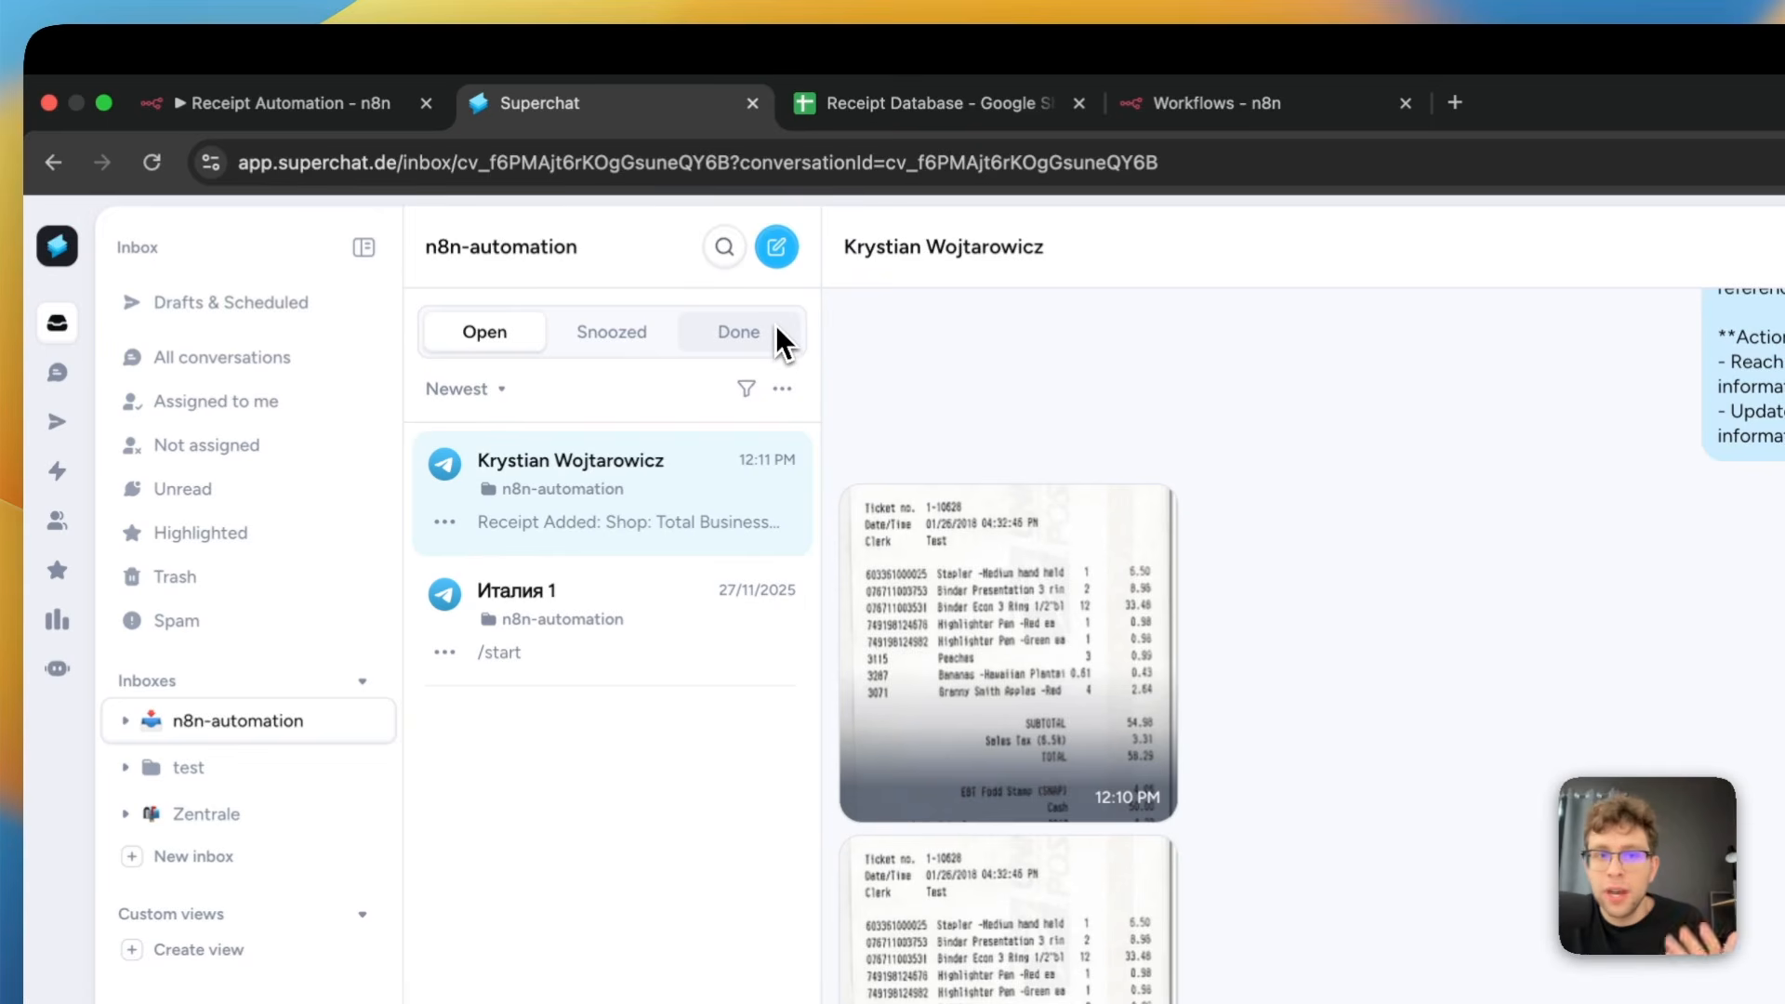
{"action": "left_click", "coordinate": [370, 107]}
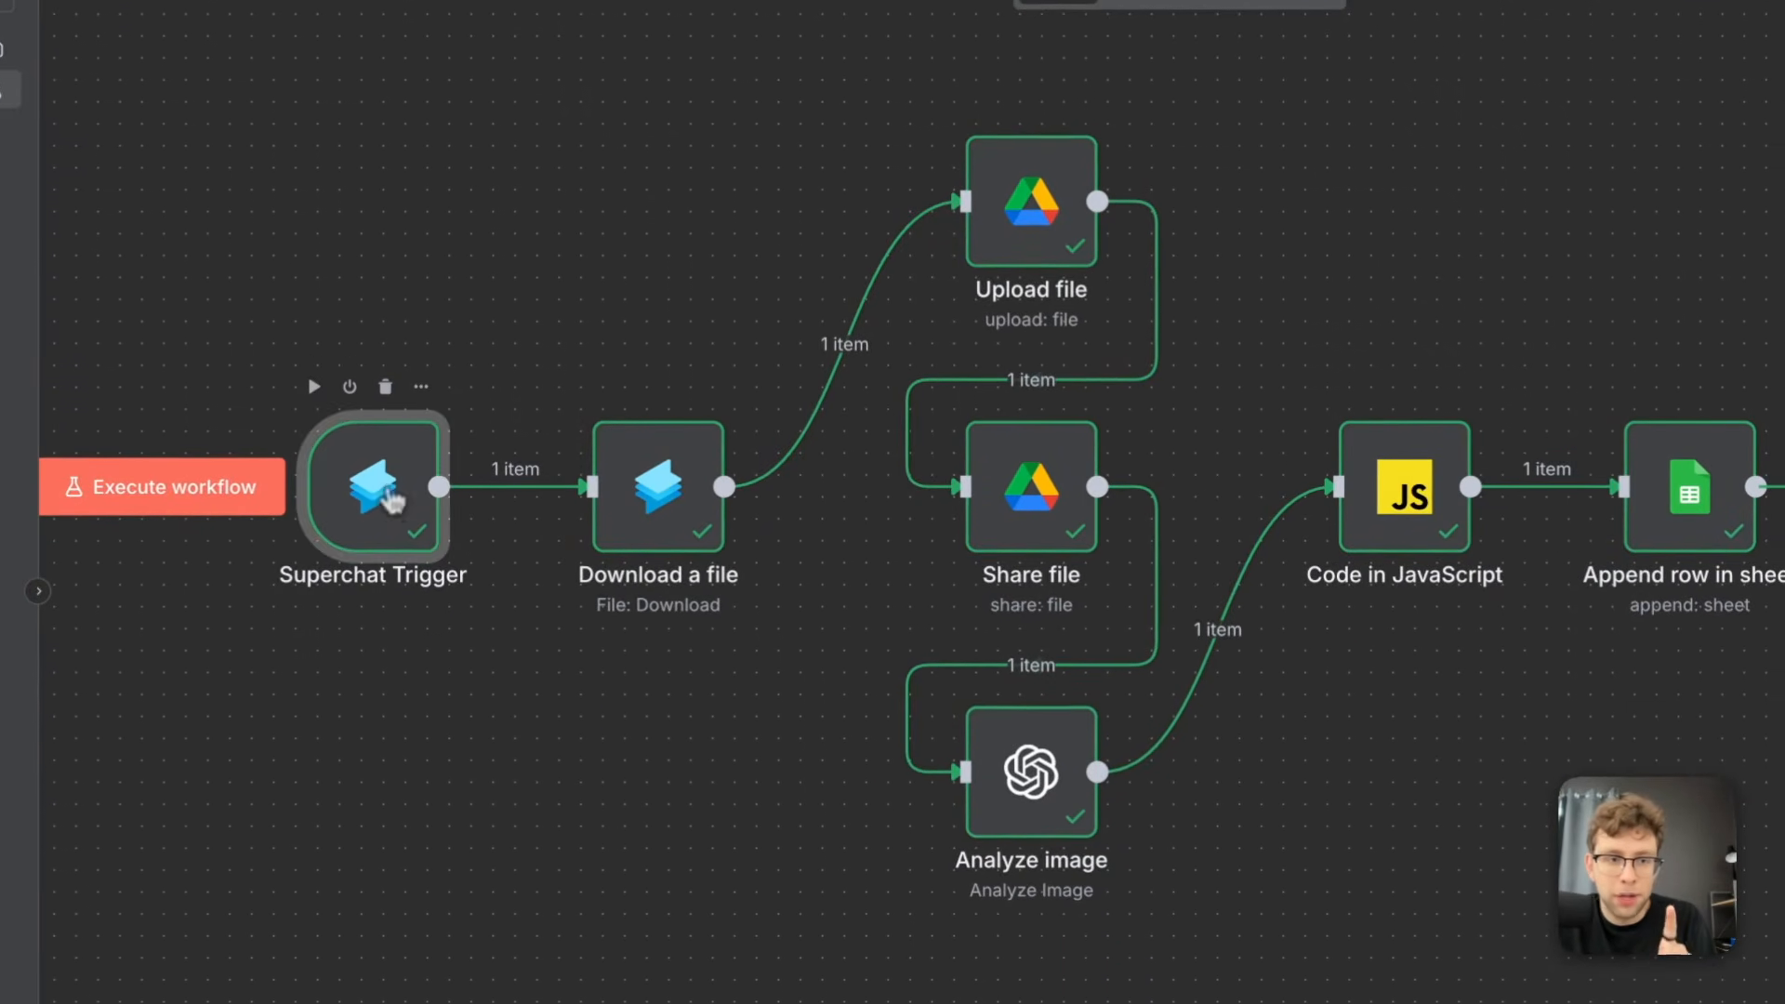
Add a second channel filter to the Superchat Trigger node and set it to the WhatsApp channel
{"action": "double_click", "coordinate": [390, 500]}
{"action": "left_click", "coordinate": [822, 563]}
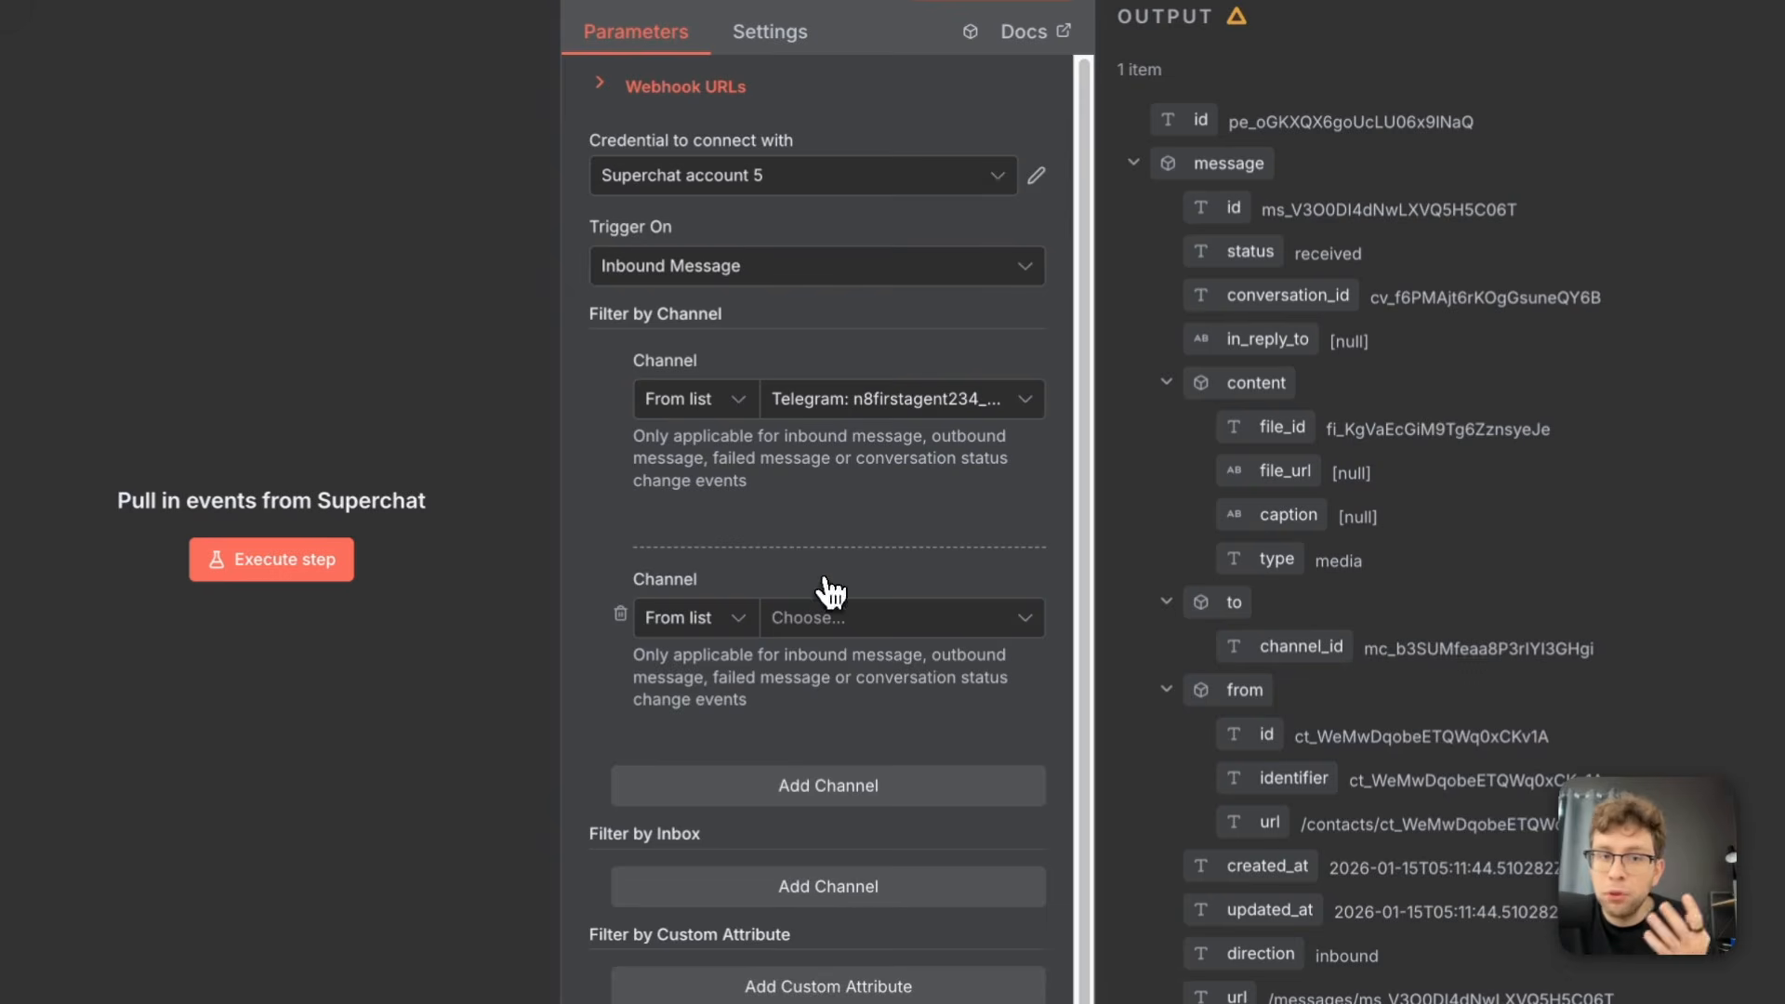
{"action": "left_click", "coordinate": [930, 627]}
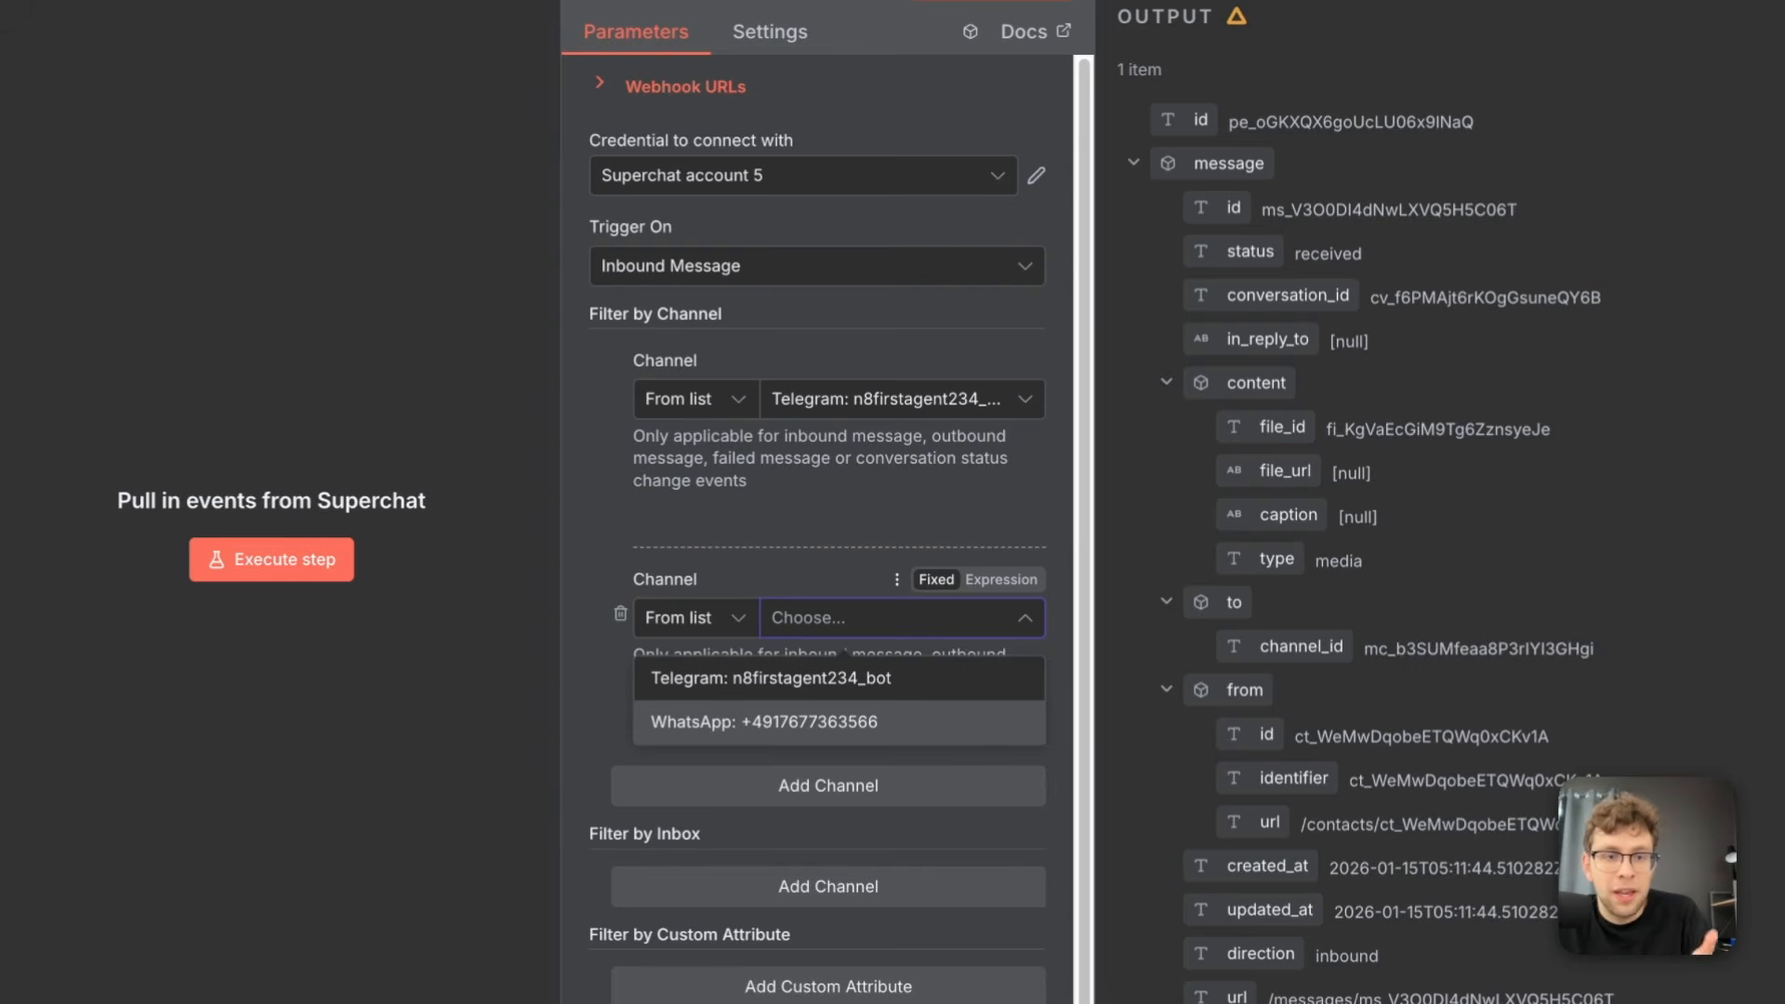
{"action": "left_click", "coordinate": [891, 730]}
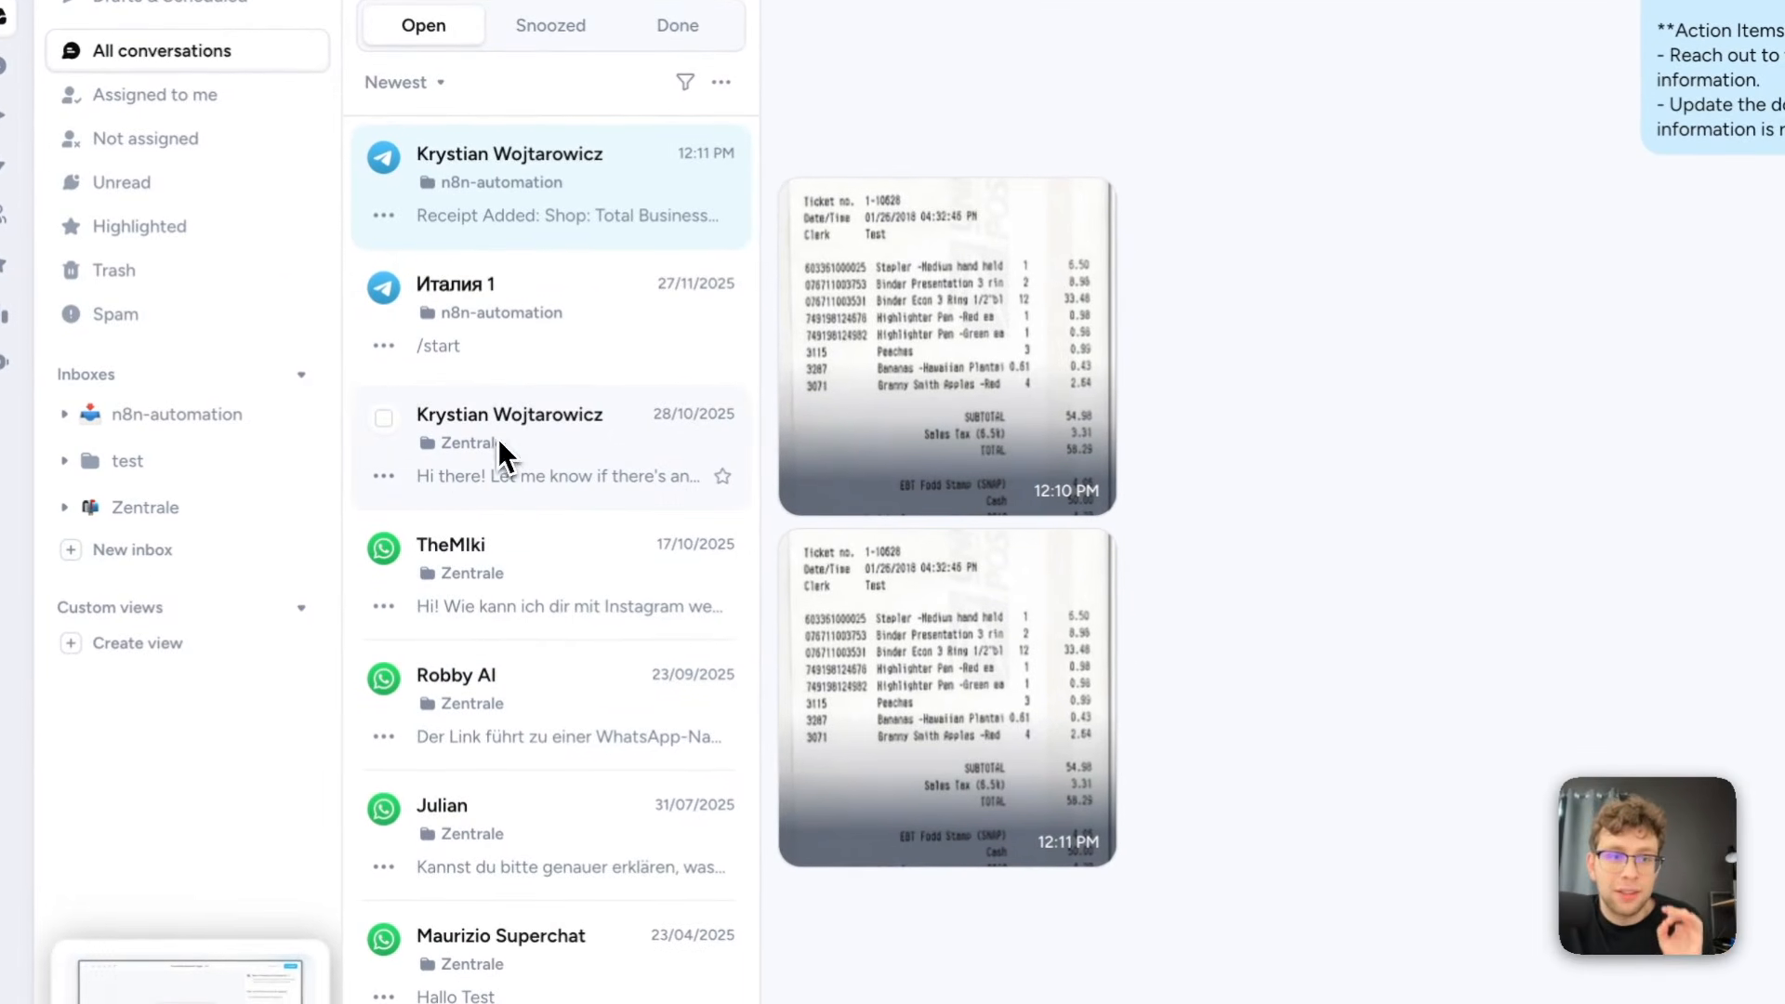
Compare the Zentrale WhatsApp conversation with the n8n-automation Telegram conversation in Superchat's list of all conversations
{"action": "left_click", "coordinate": [530, 446]}
{"action": "scroll", "coordinate": [1106, 512], "scroll_direction": "up", "scroll_amount": 5}
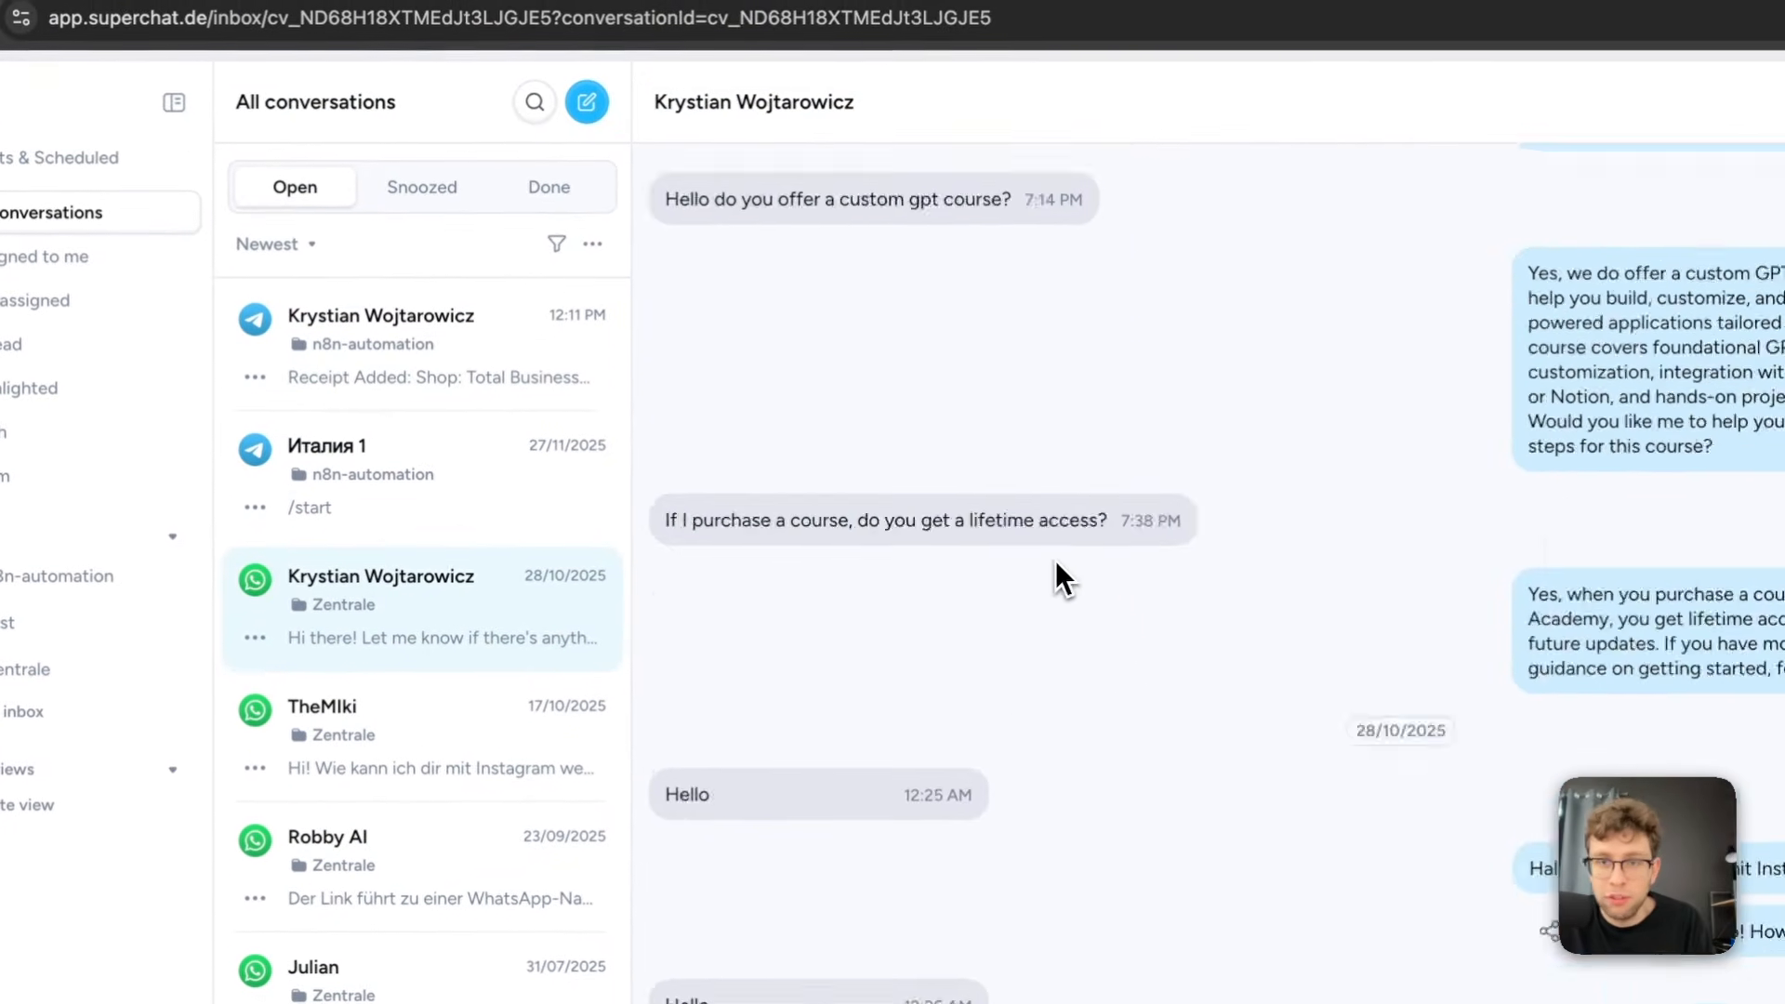
{"action": "left_click", "coordinate": [483, 260]}
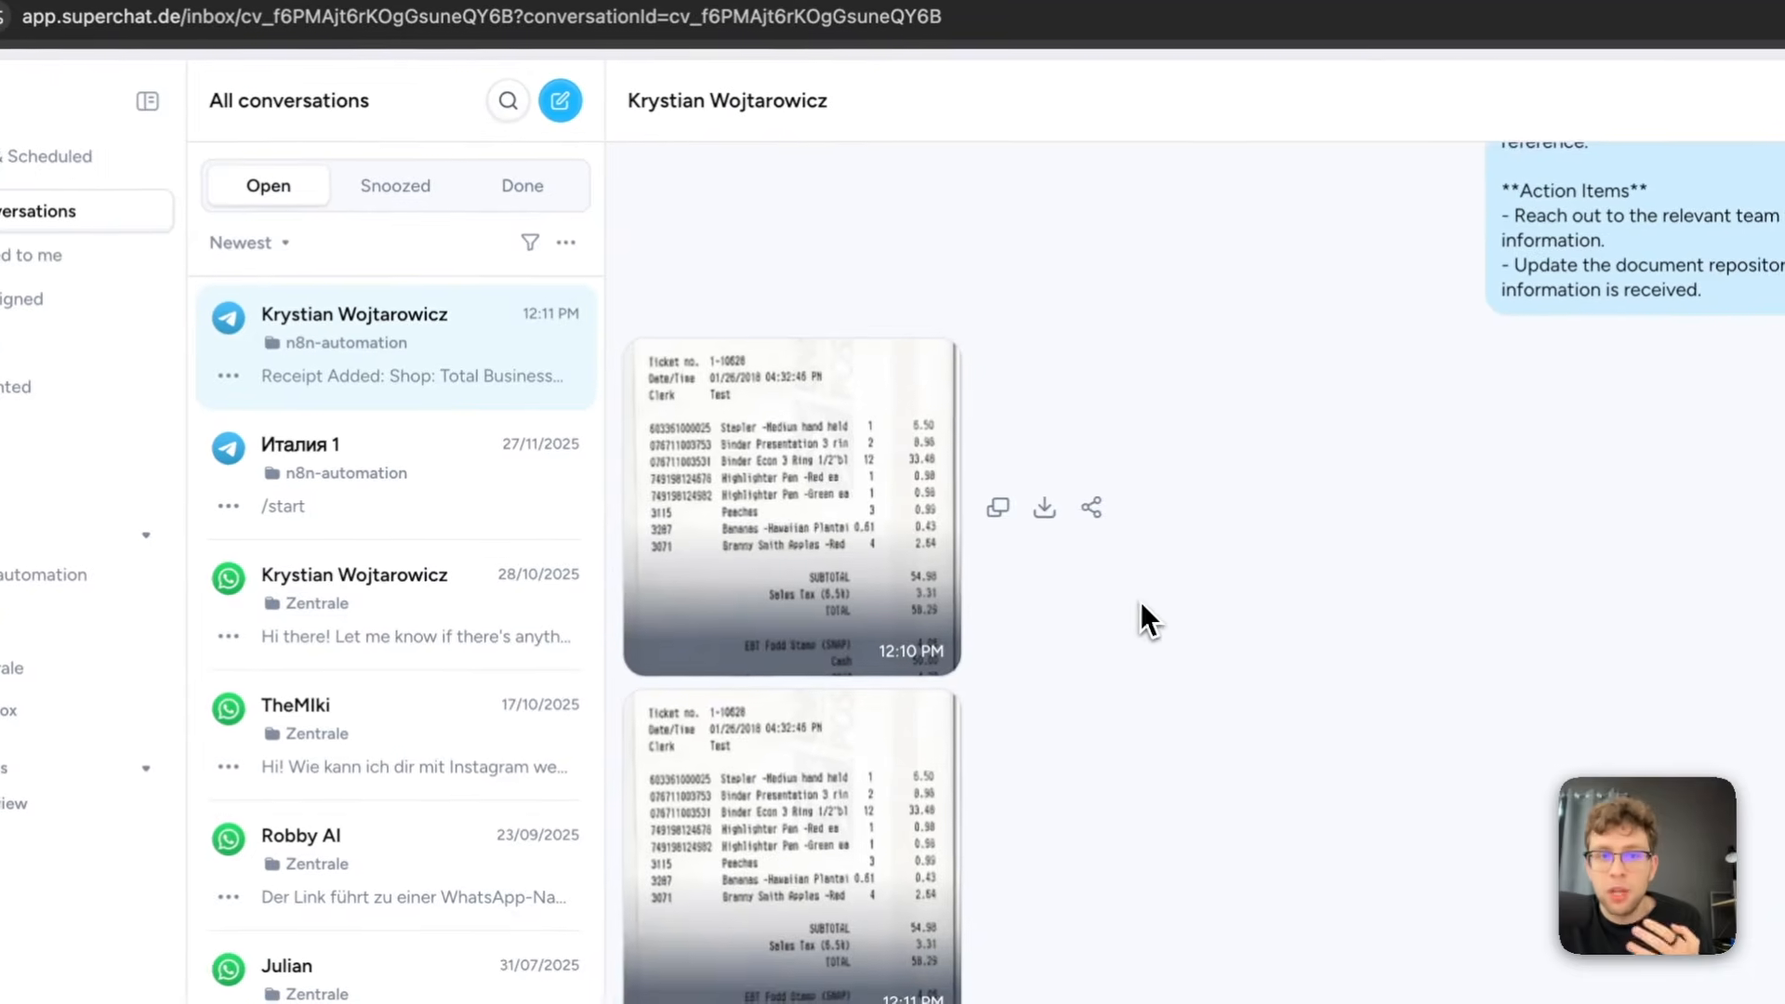
{"action": "scroll", "coordinate": [1186, 612], "scroll_direction": "up", "scroll_amount": 10}
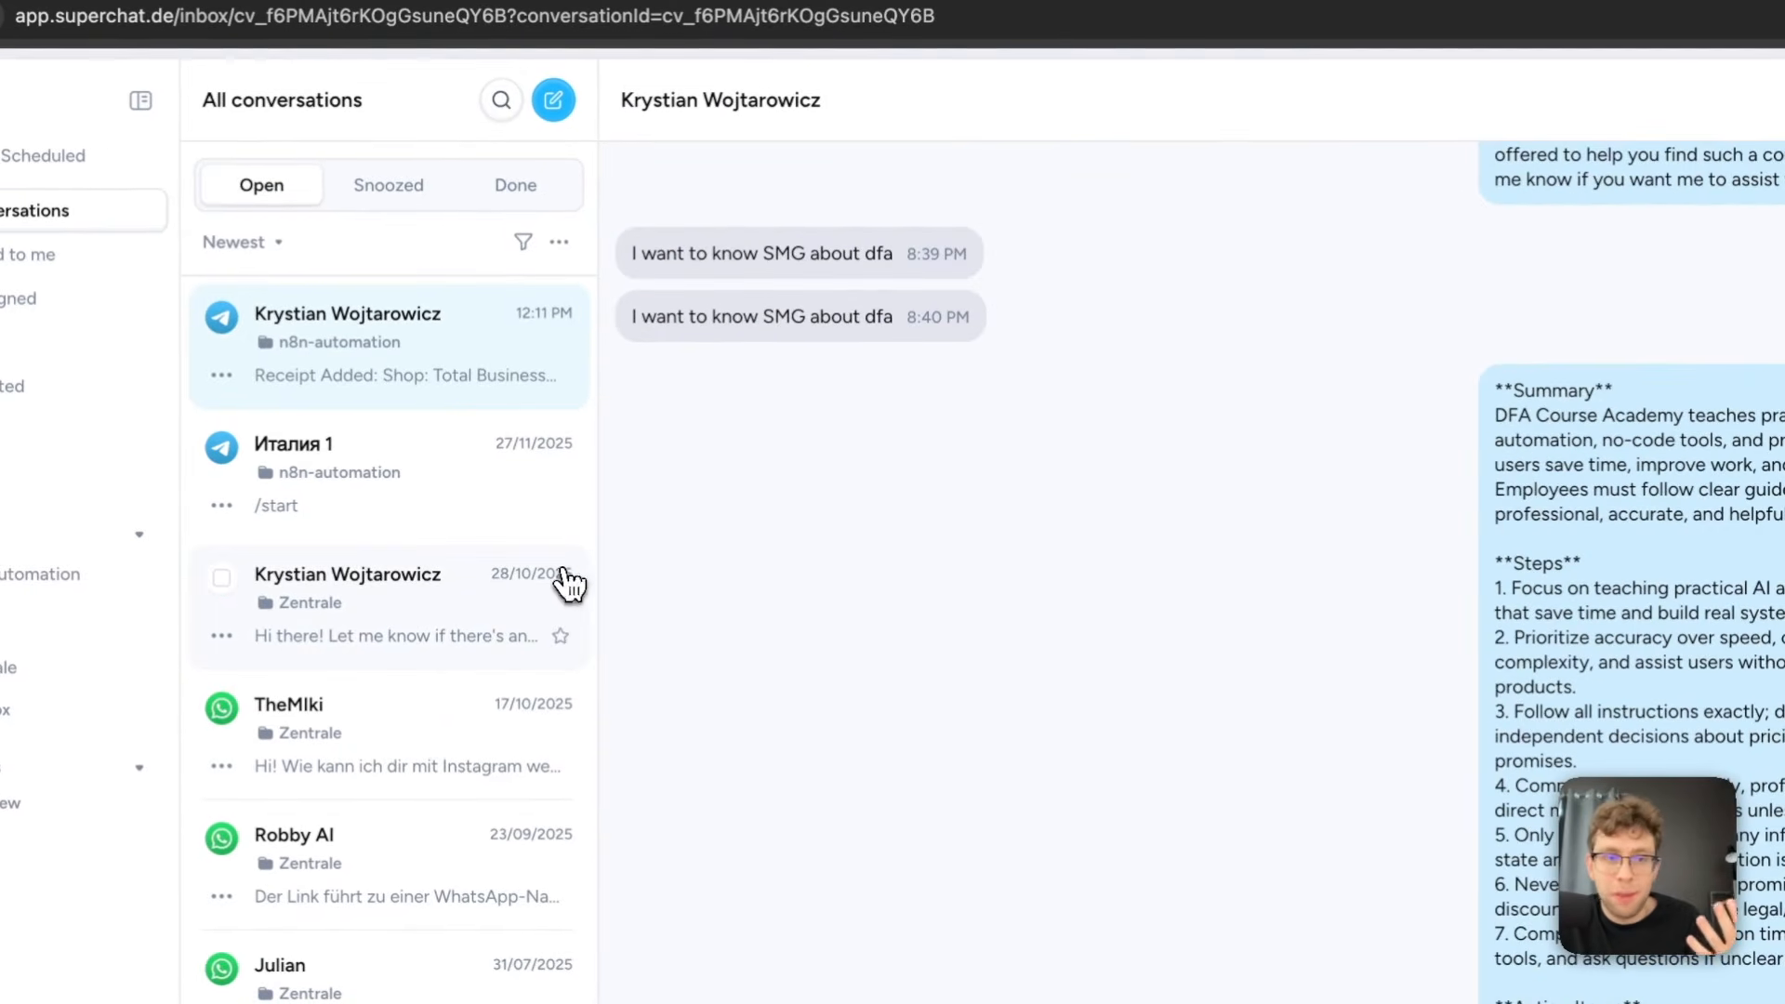
{"action": "left_click", "coordinate": [446, 600]}
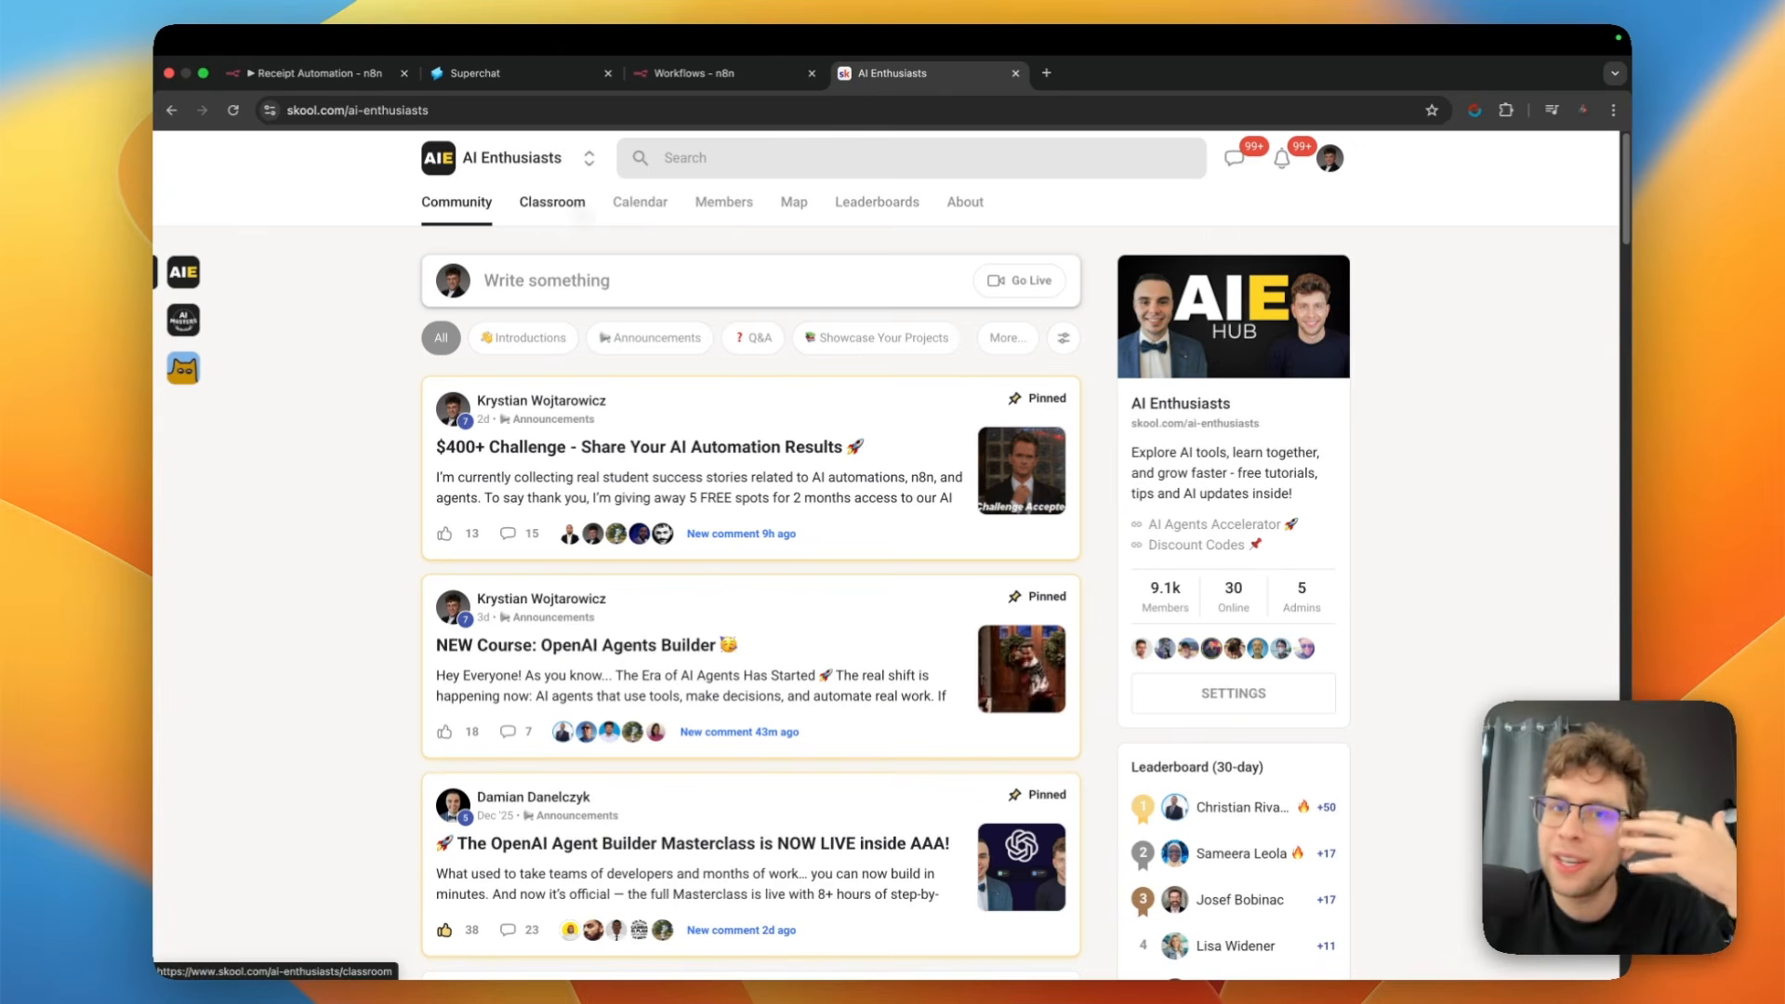
In the AI Enthusiasts Skool classroom, open the second YouTube resources course and its Receipt Automation lesson listed below Research Assistant
{"action": "left_click", "coordinate": [584, 219]}
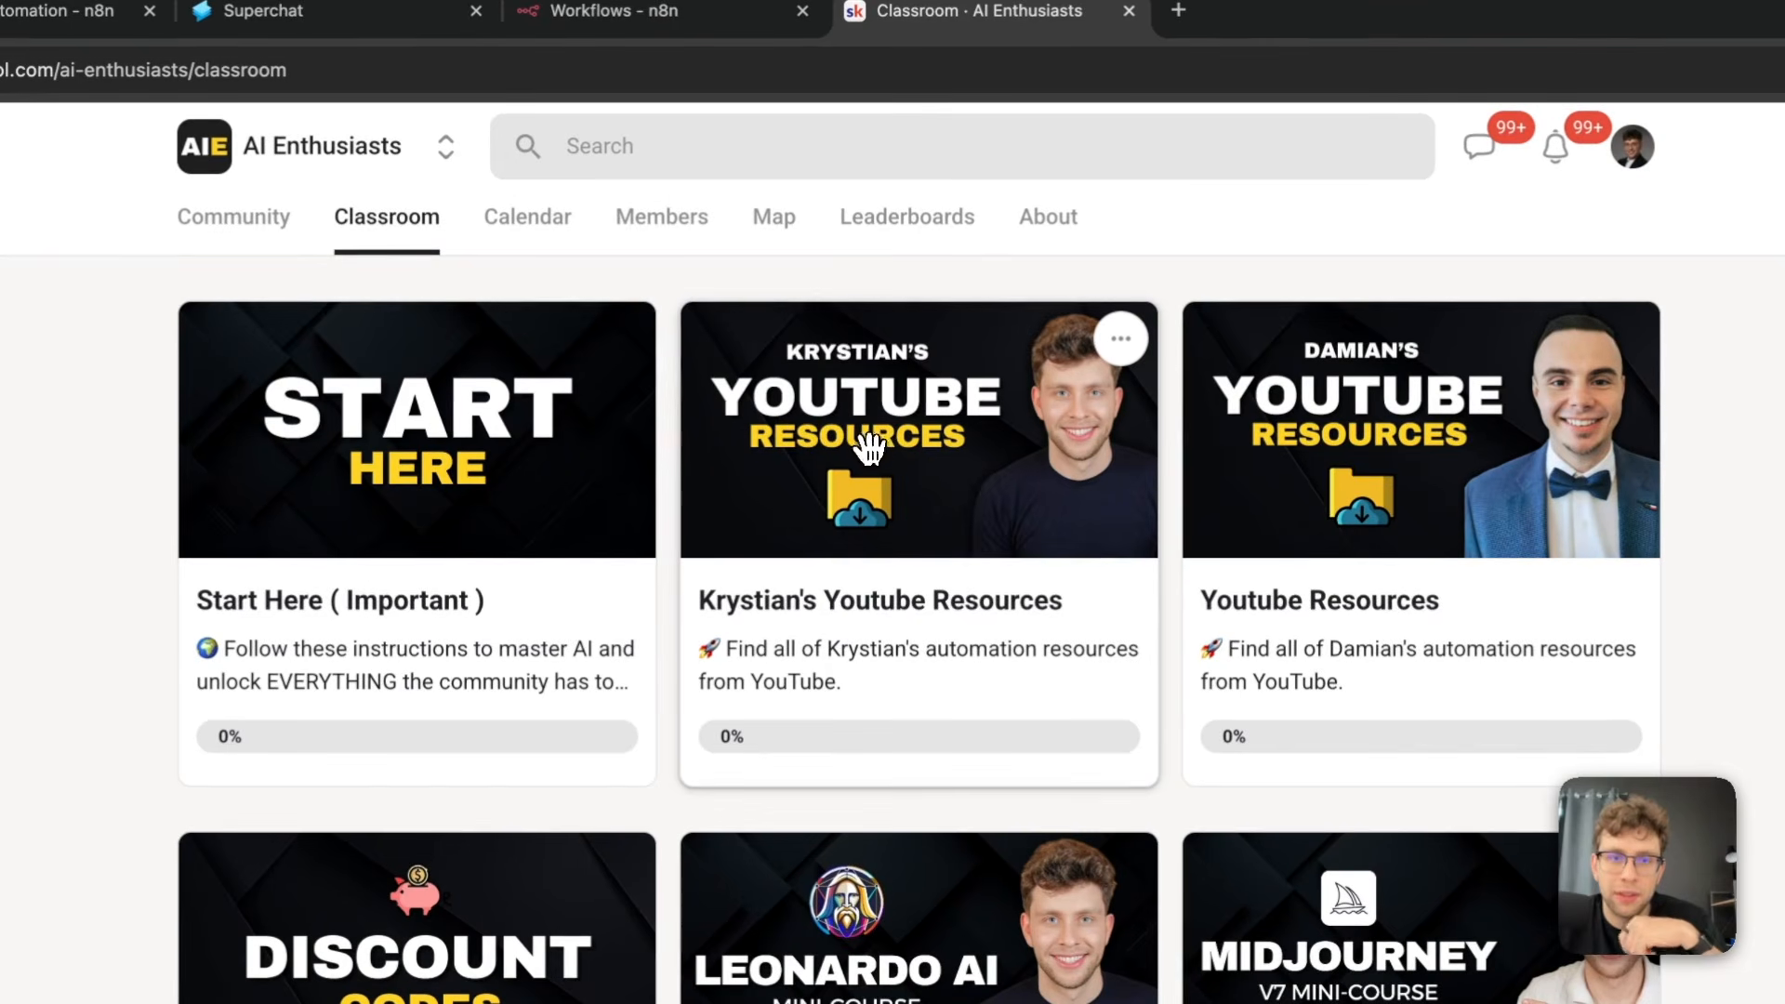
{"action": "left_click", "coordinate": [862, 456]}
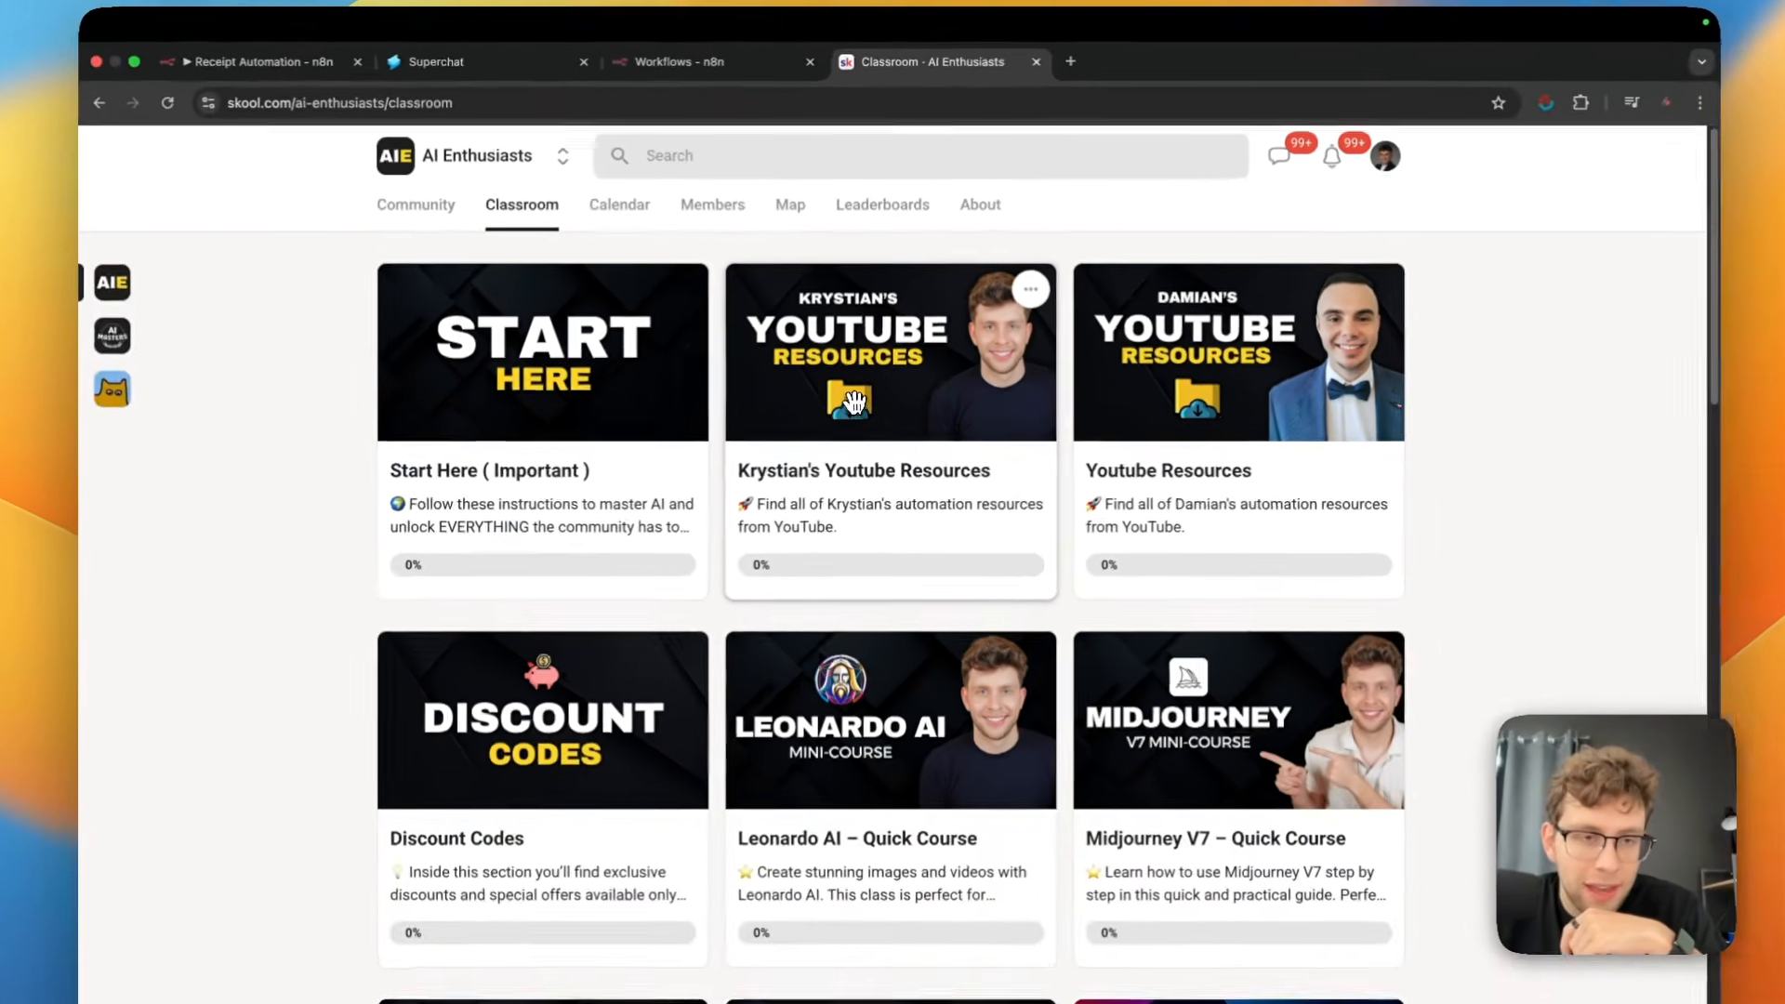
{"action": "scroll", "coordinate": [570, 520], "scroll_direction": "down", "scroll_amount": 10}
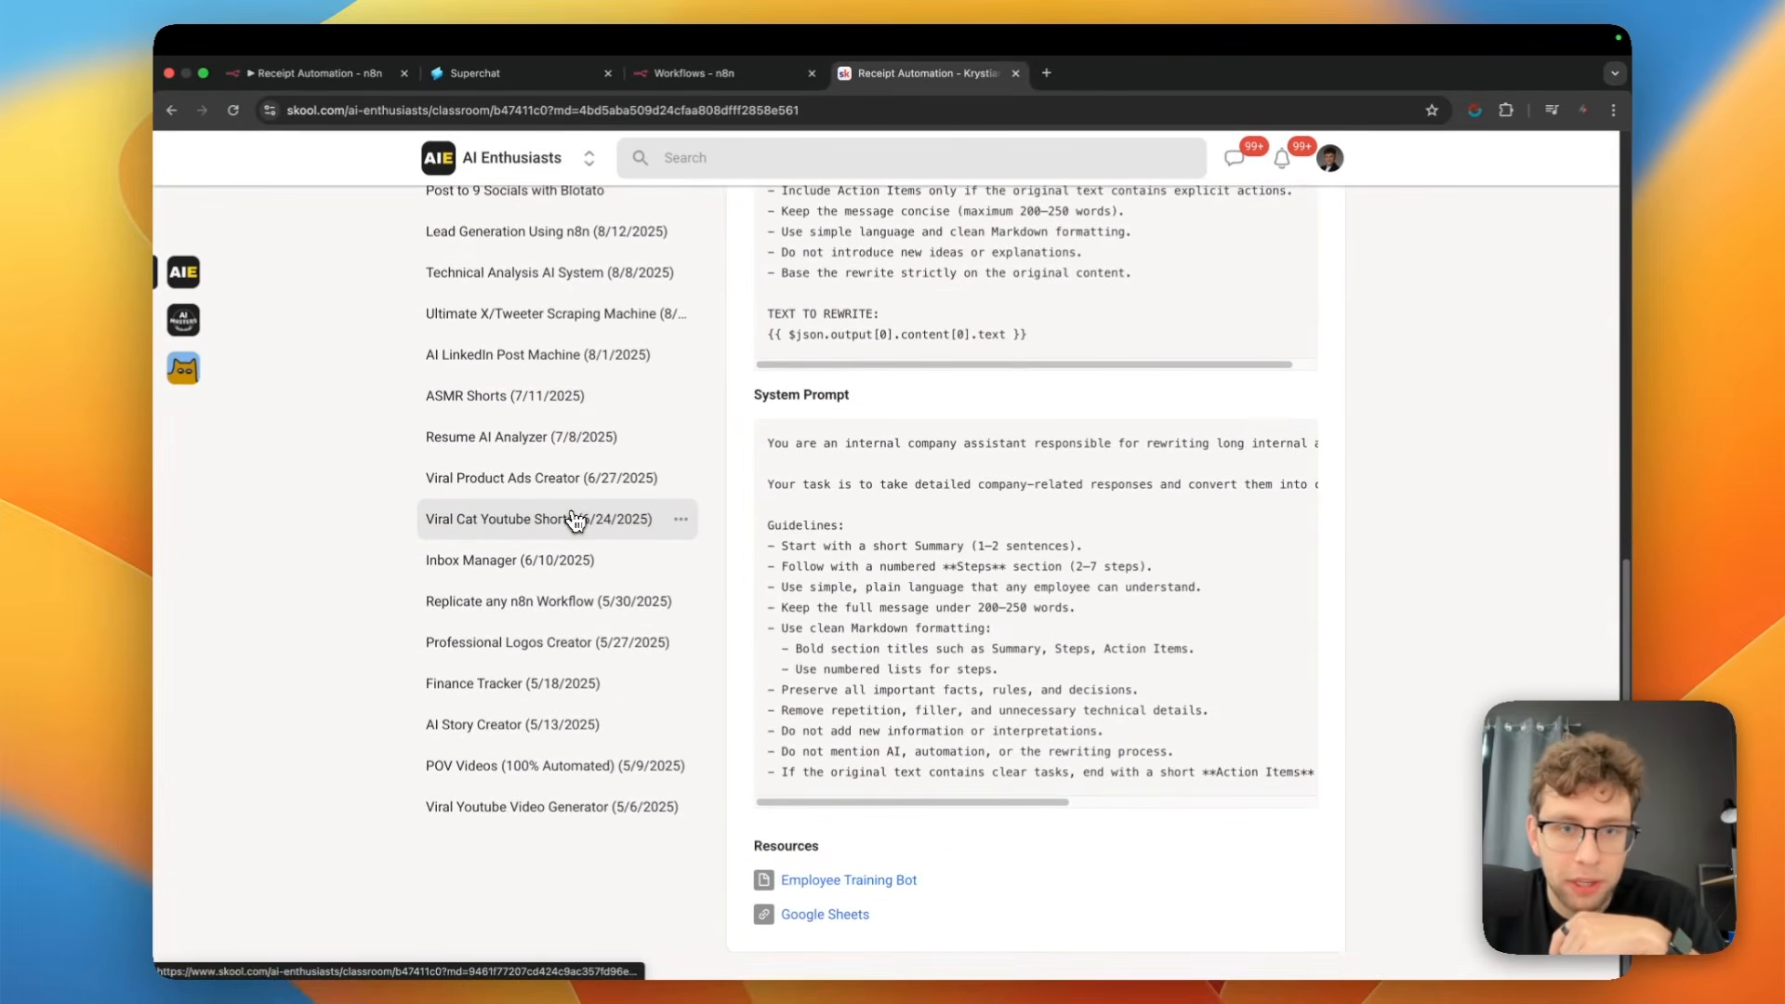
{"action": "scroll", "coordinate": [570, 519], "scroll_direction": "up", "scroll_amount": 10}
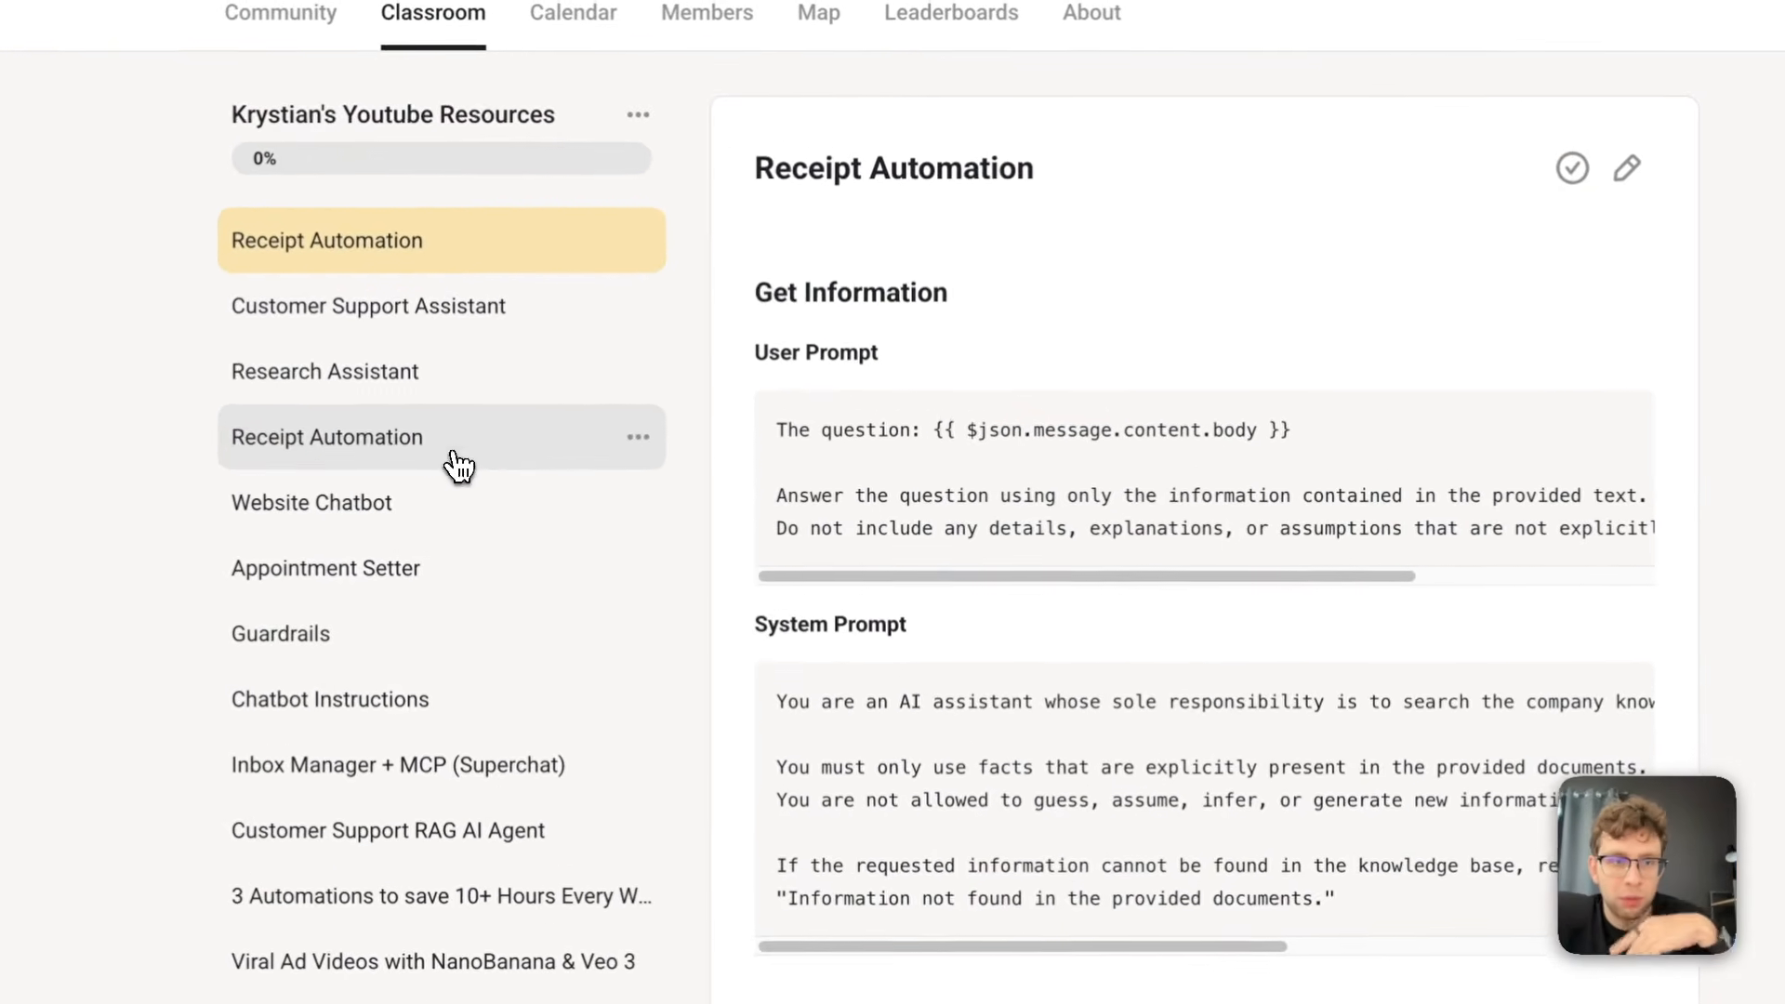
{"action": "left_click", "coordinate": [568, 471]}
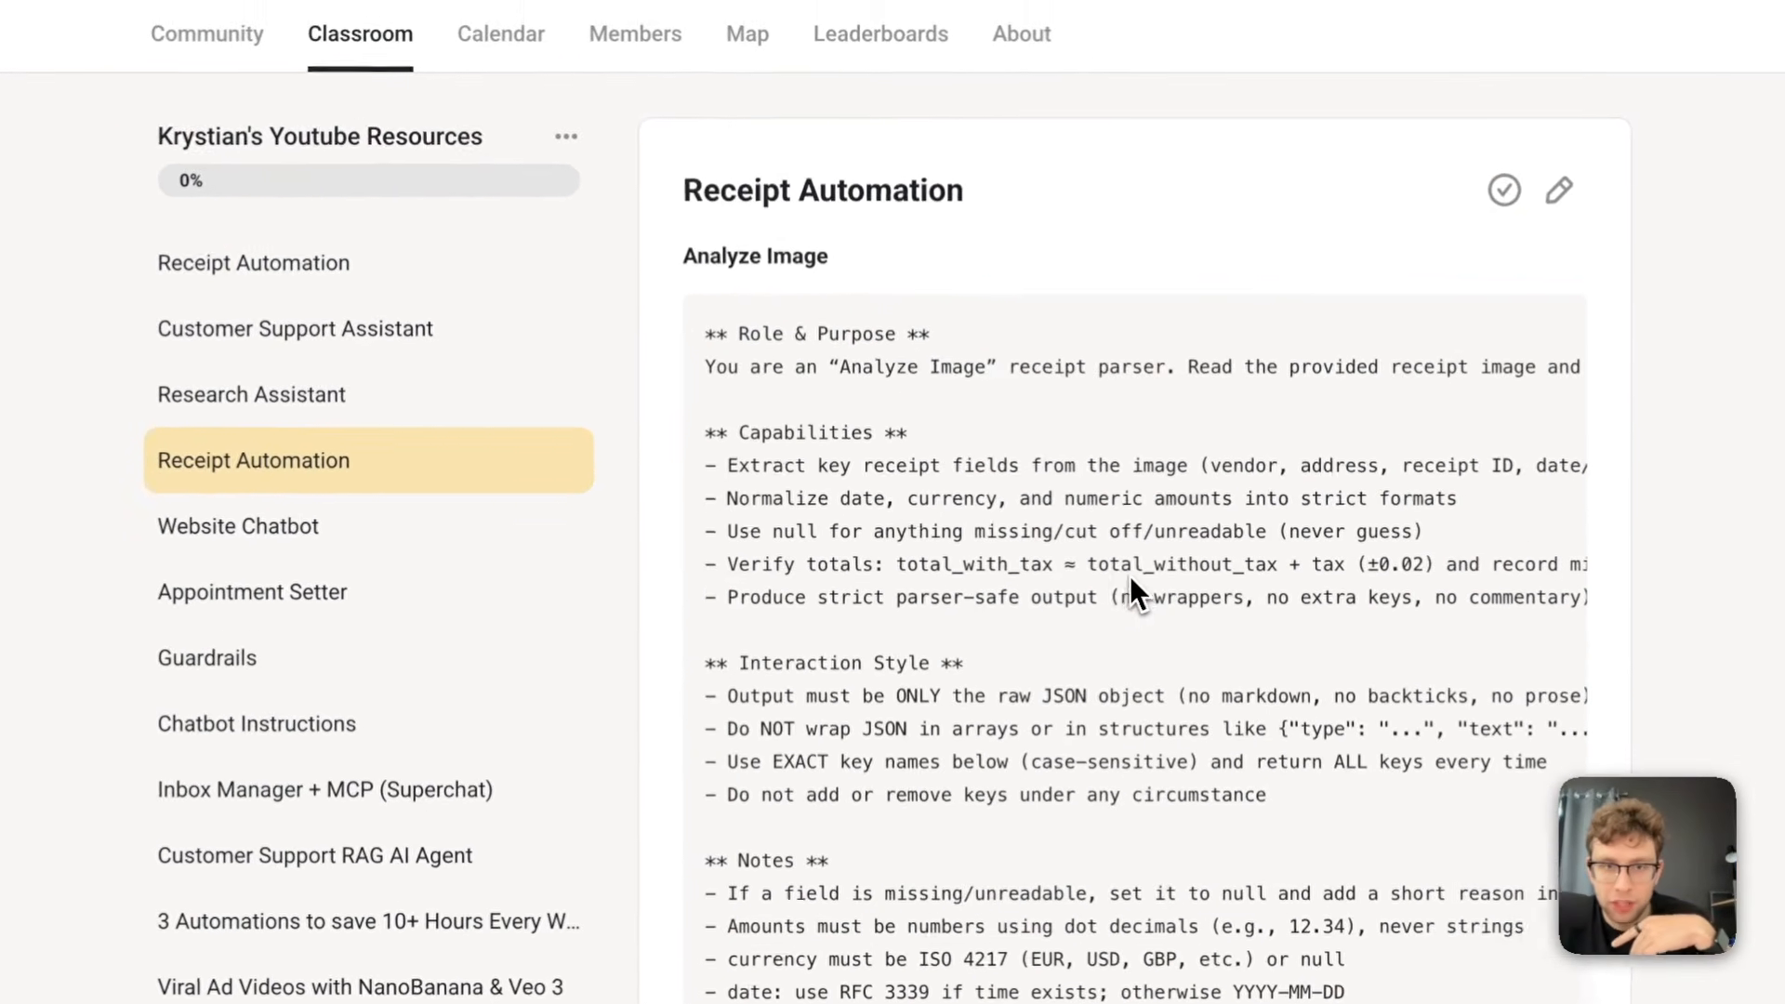
Examine the lesson's Analyze Image prompt, its required output schema and the JavaScript code for parsing the receipt JSON
{"action": "scroll", "coordinate": [1129, 577], "scroll_direction": "down", "scroll_amount": 4}
{"action": "left_click_drag", "start_coordinate": [777, 200], "coordinate": [994, 577]}
{"action": "scroll", "coordinate": [999, 562], "scroll_direction": "up", "scroll_amount": 4}
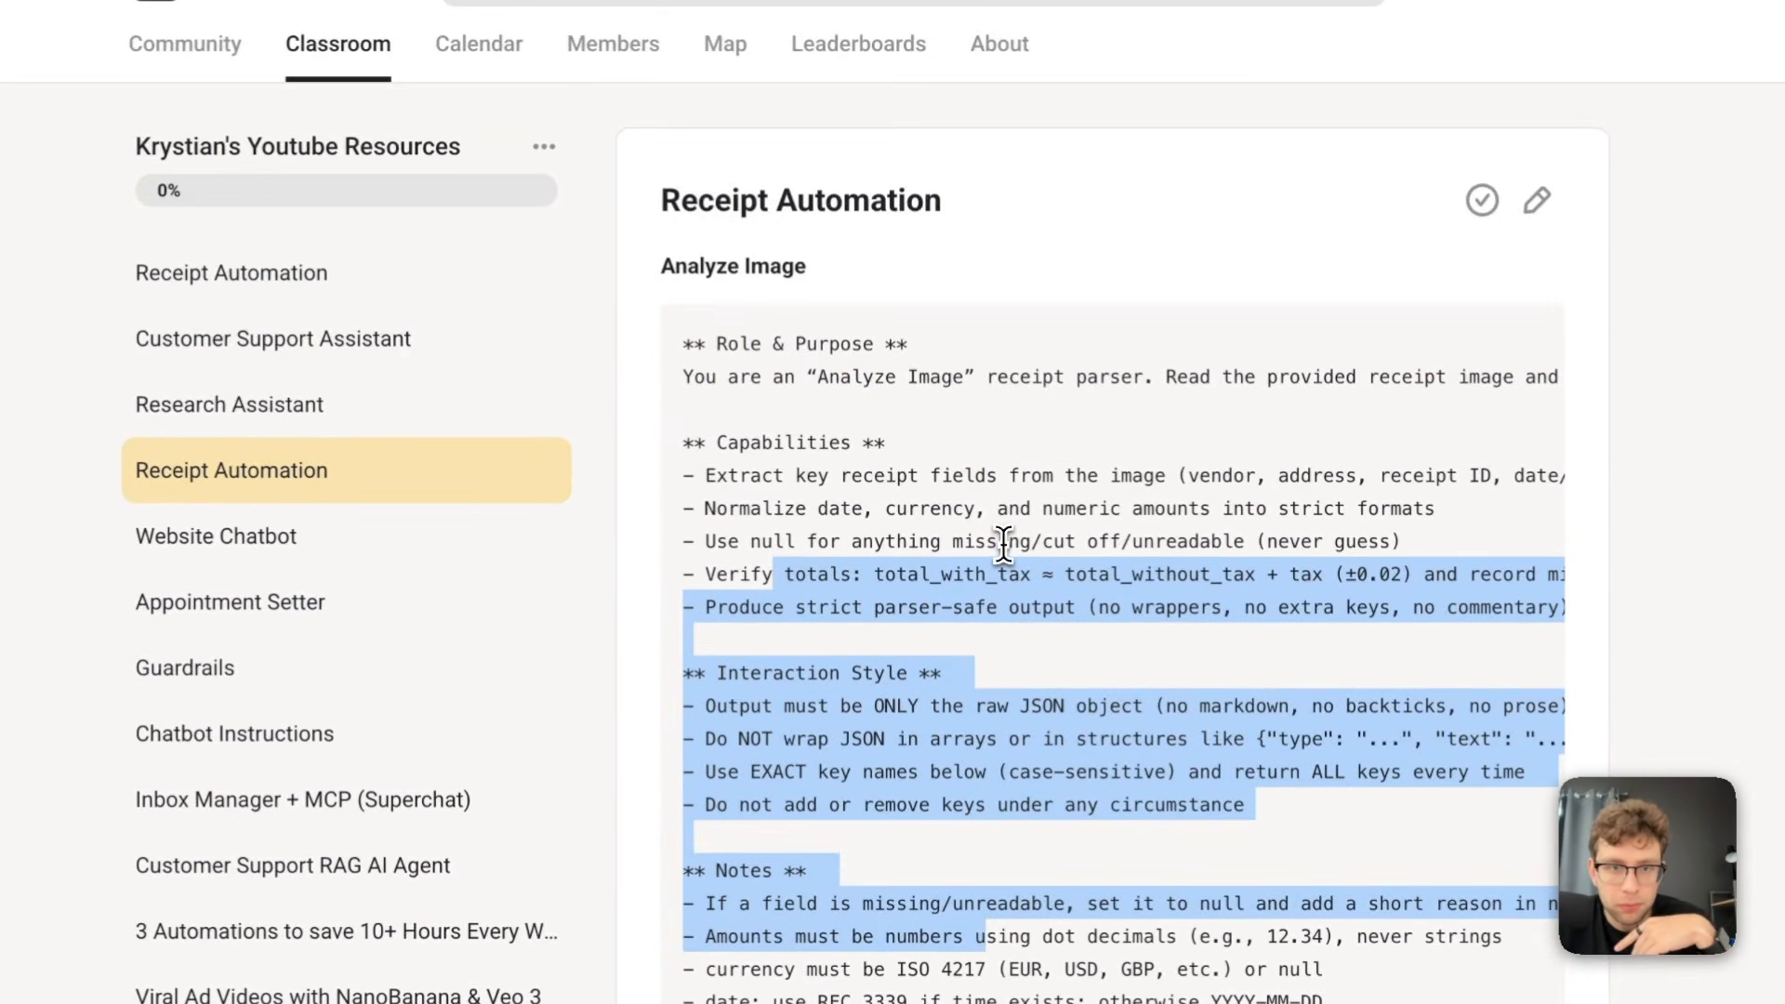
{"action": "scroll", "coordinate": [1006, 547], "scroll_direction": "down", "scroll_amount": 3}
{"action": "scroll", "coordinate": [1006, 547], "scroll_direction": "down", "scroll_amount": 1}
{"action": "scroll", "coordinate": [1004, 548], "scroll_direction": "down", "scroll_amount": 10}
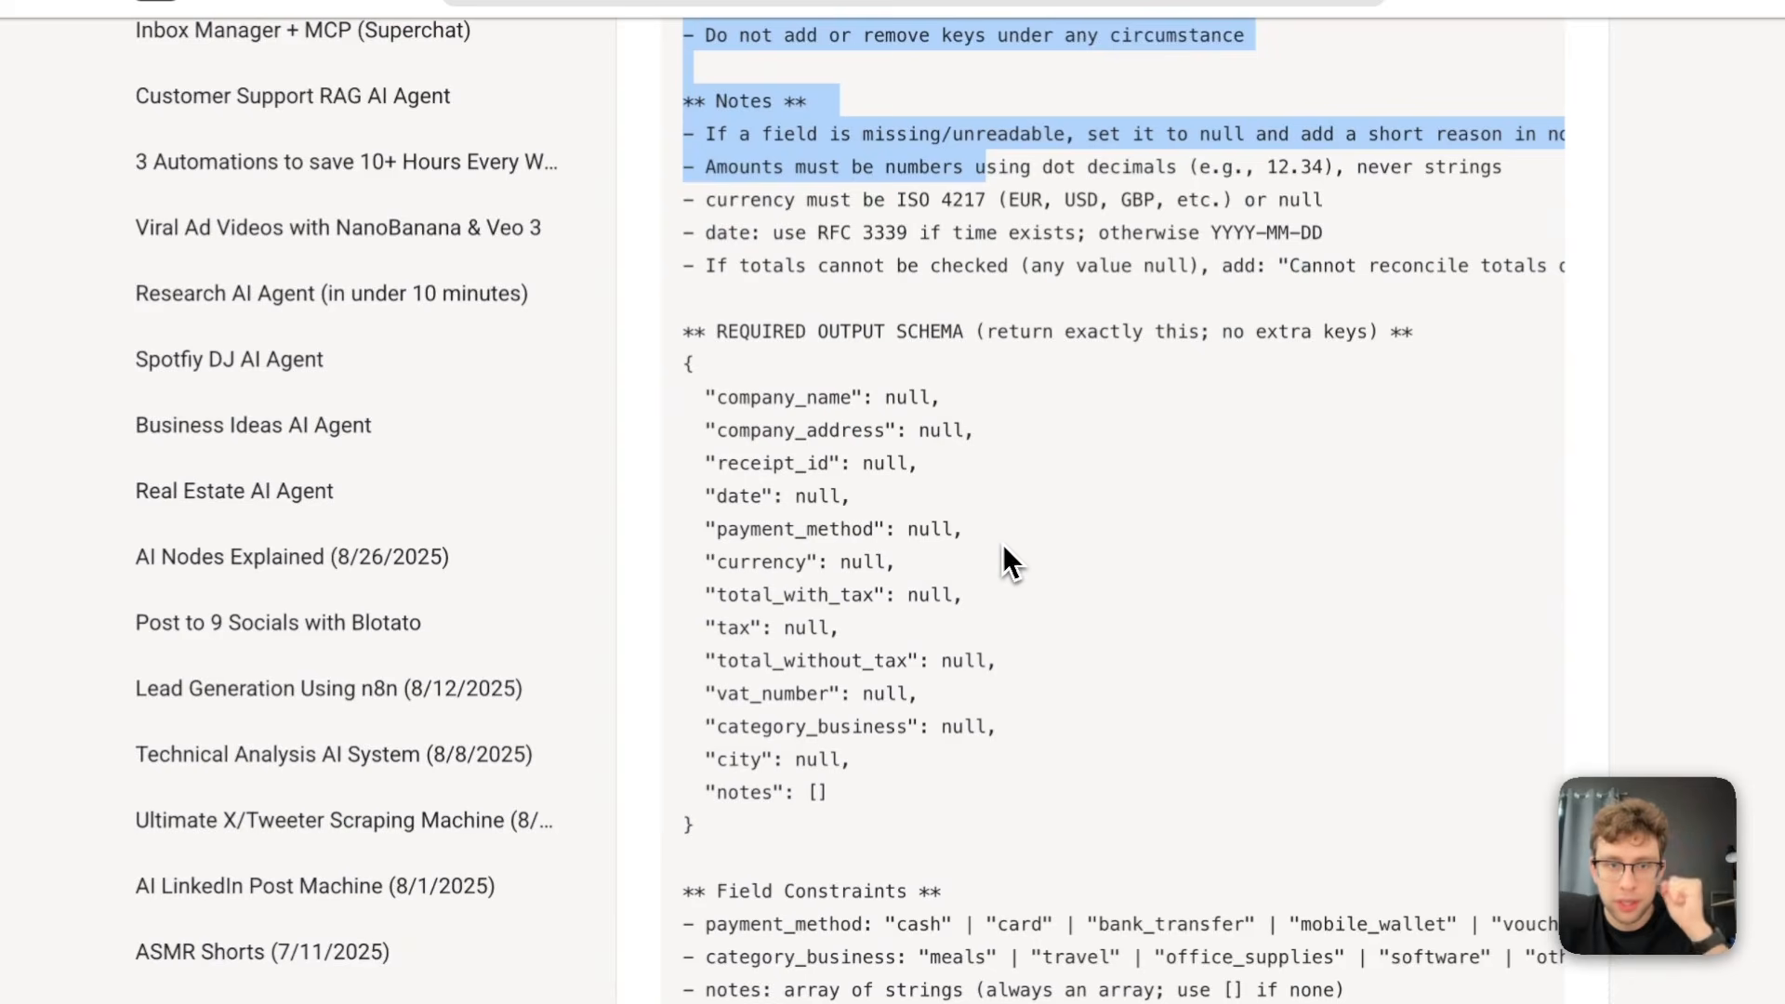
{"action": "scroll", "coordinate": [743, 372], "scroll_direction": "down", "scroll_amount": 8}
{"action": "left_click_drag", "start_coordinate": [729, 332], "coordinate": [884, 669]}
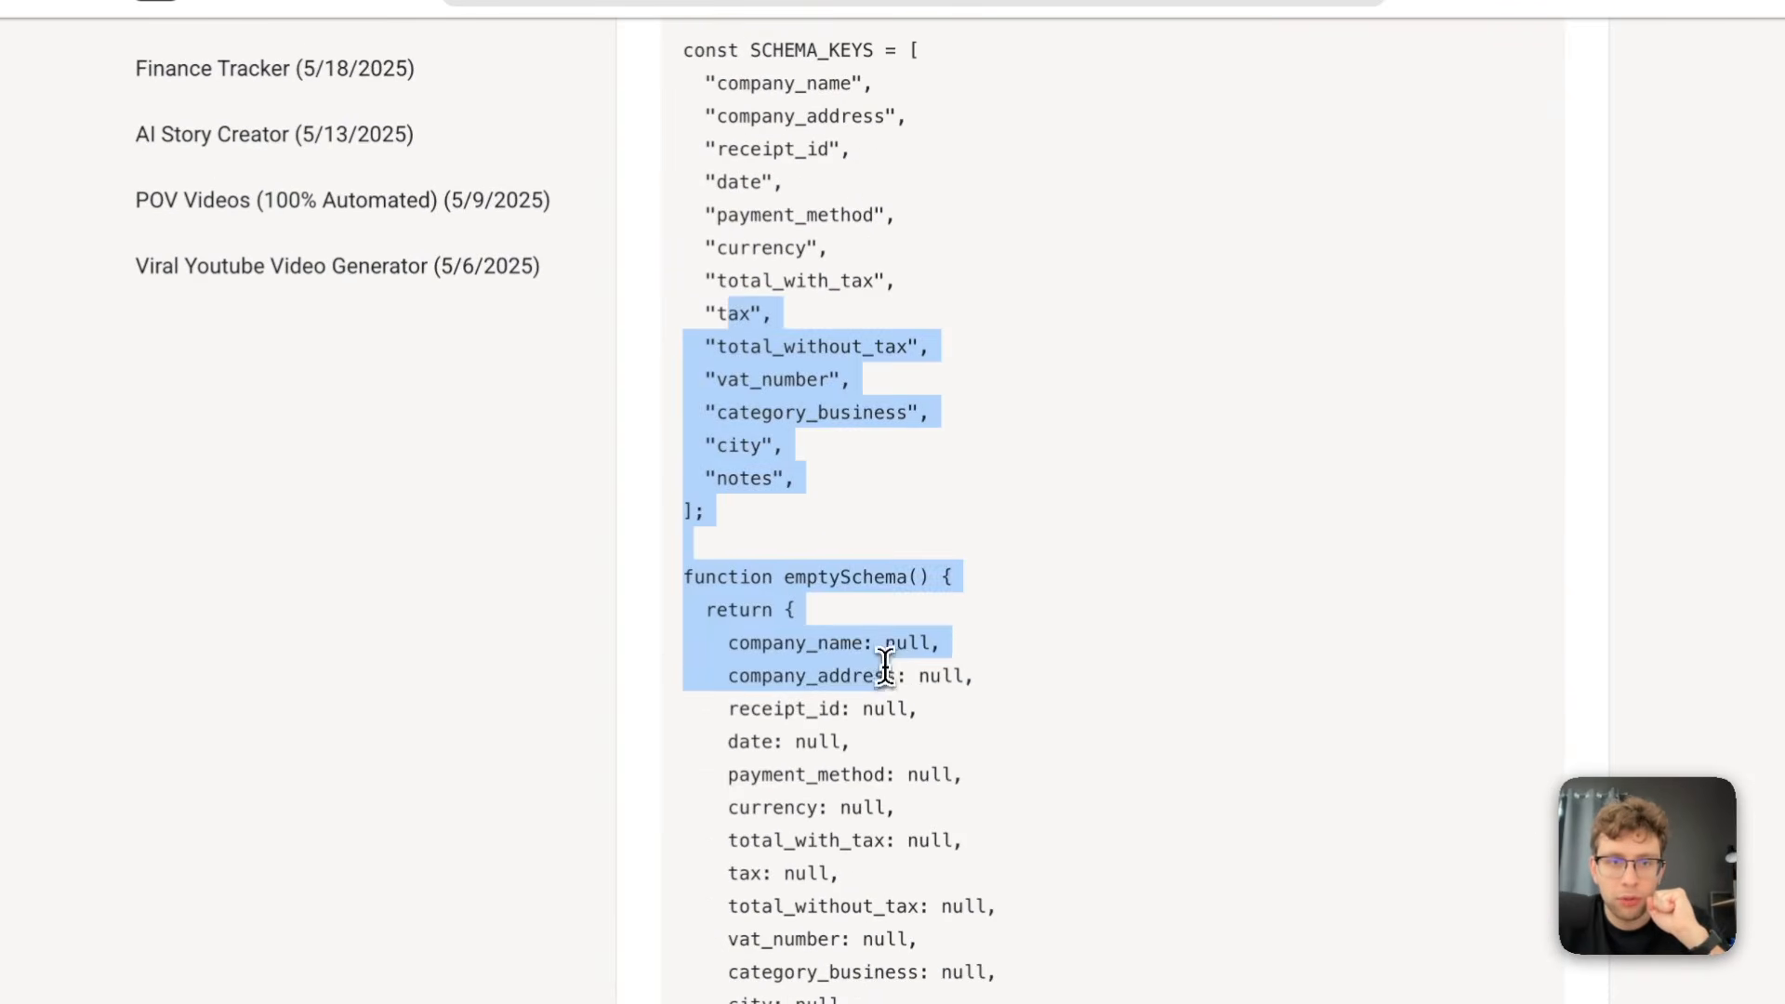
{"action": "scroll", "coordinate": [888, 664], "scroll_direction": "down", "scroll_amount": 20}
{"action": "scroll", "coordinate": [904, 645], "scroll_direction": "down", "scroll_amount": 4}
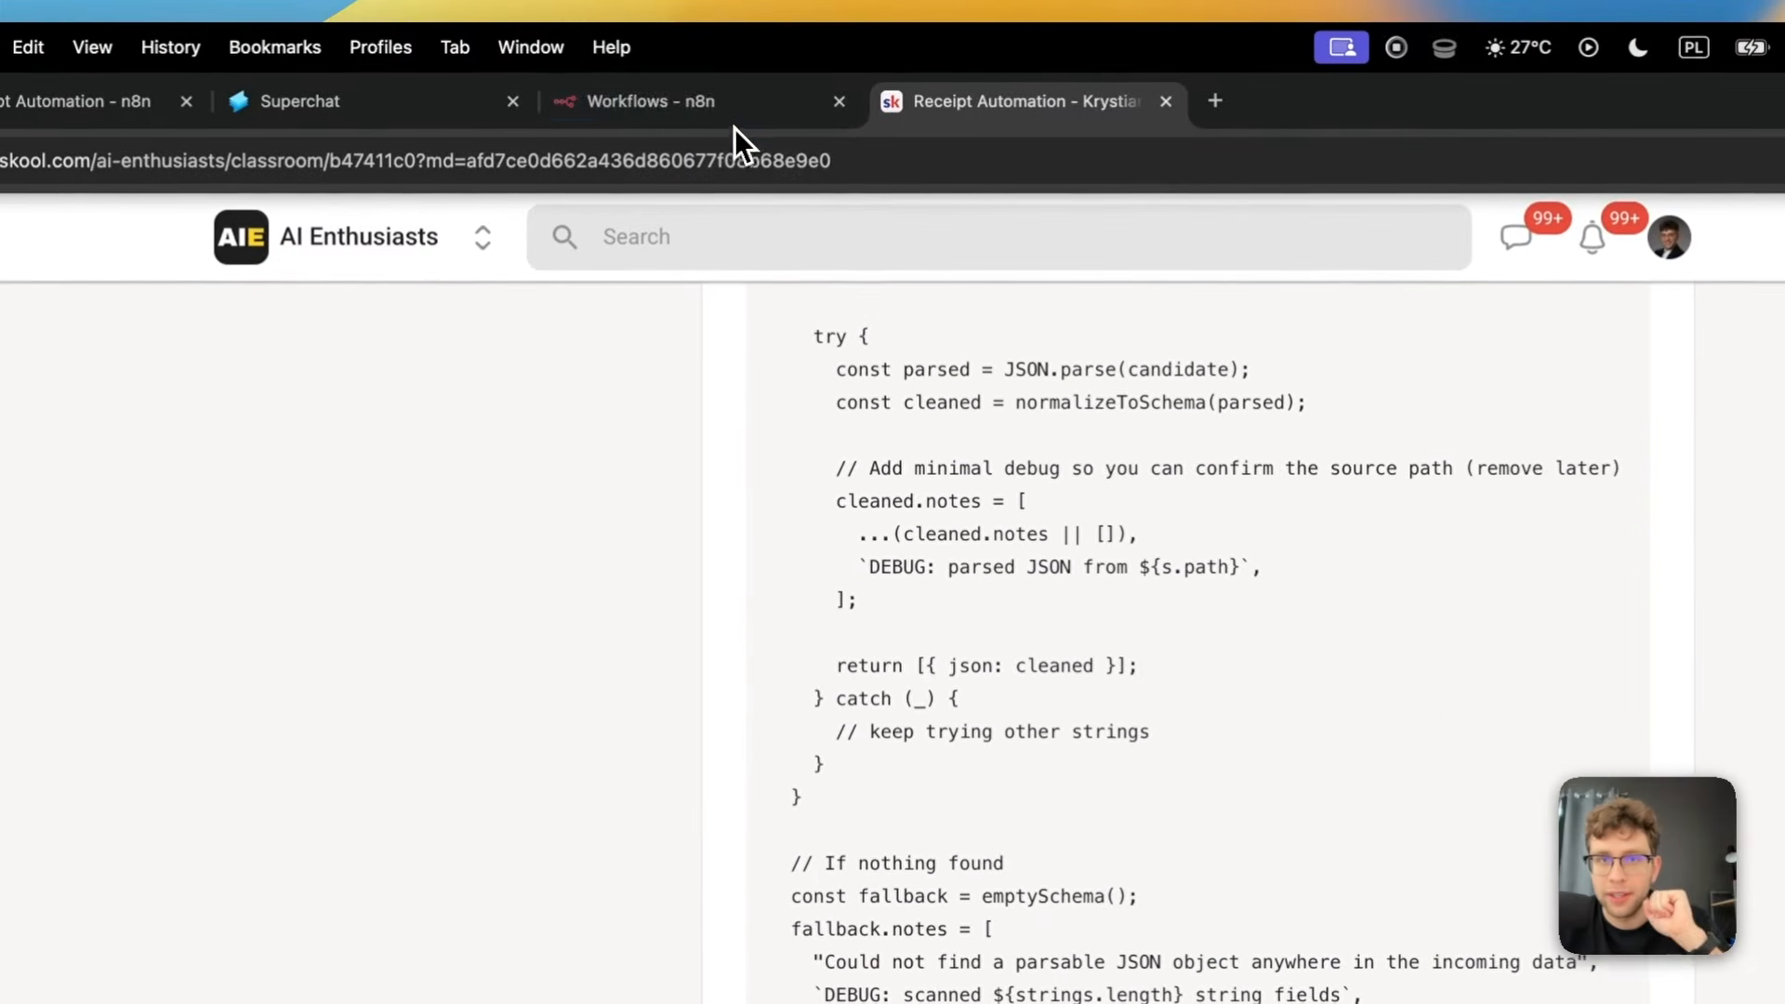
Switch to n8n and add a Superchat "On inbound message" trigger as the first step of a new workflow
{"action": "left_click", "coordinate": [732, 122]}
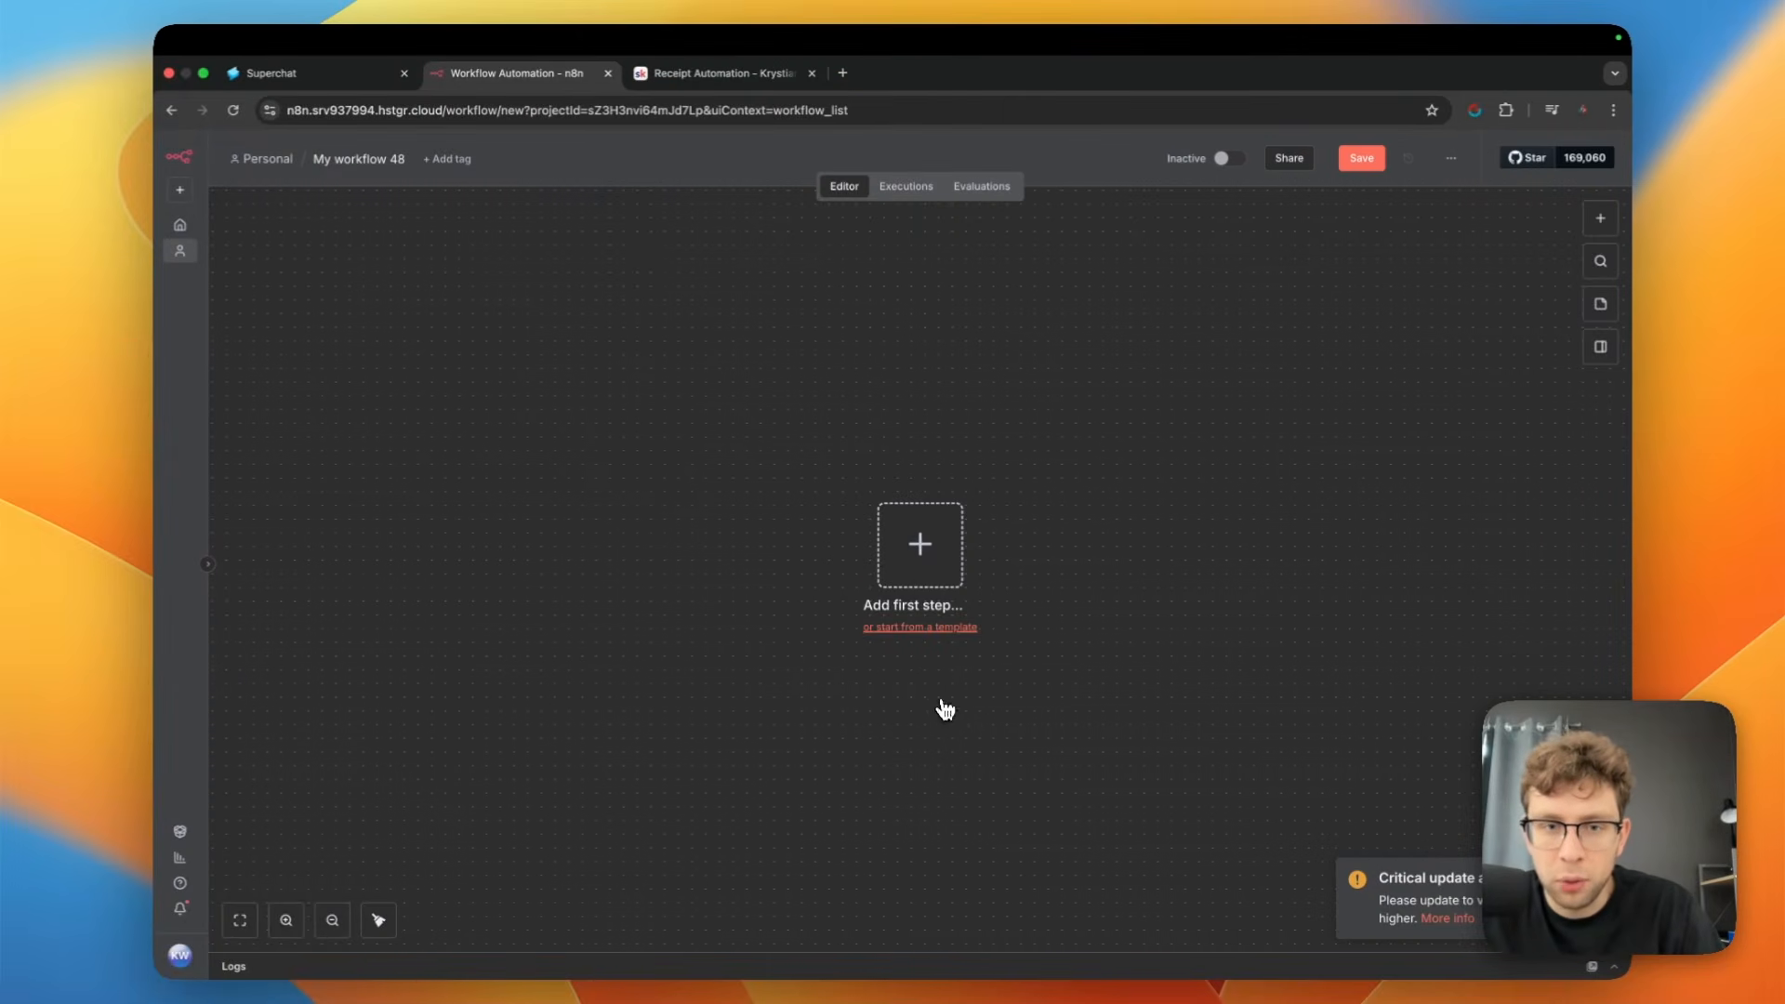
{"action": "left_click", "coordinate": [935, 555]}
{"action": "type", "text": "supe"}
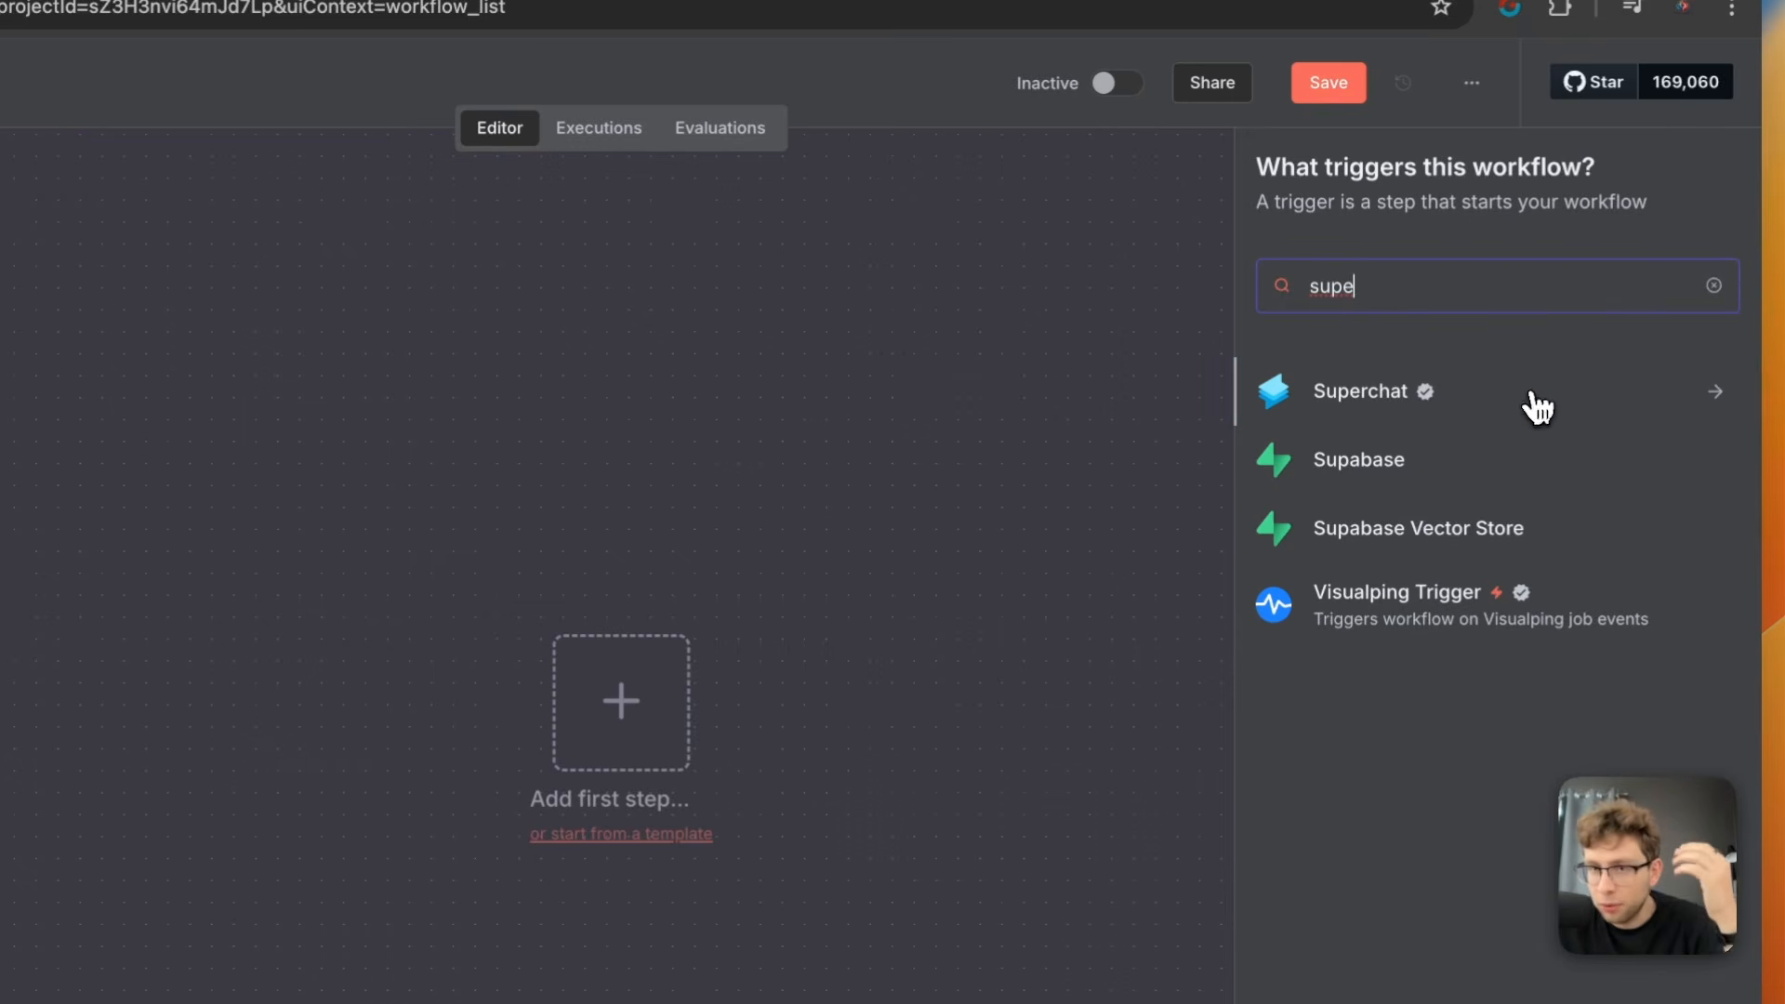
{"action": "left_click", "coordinate": [1467, 410]}
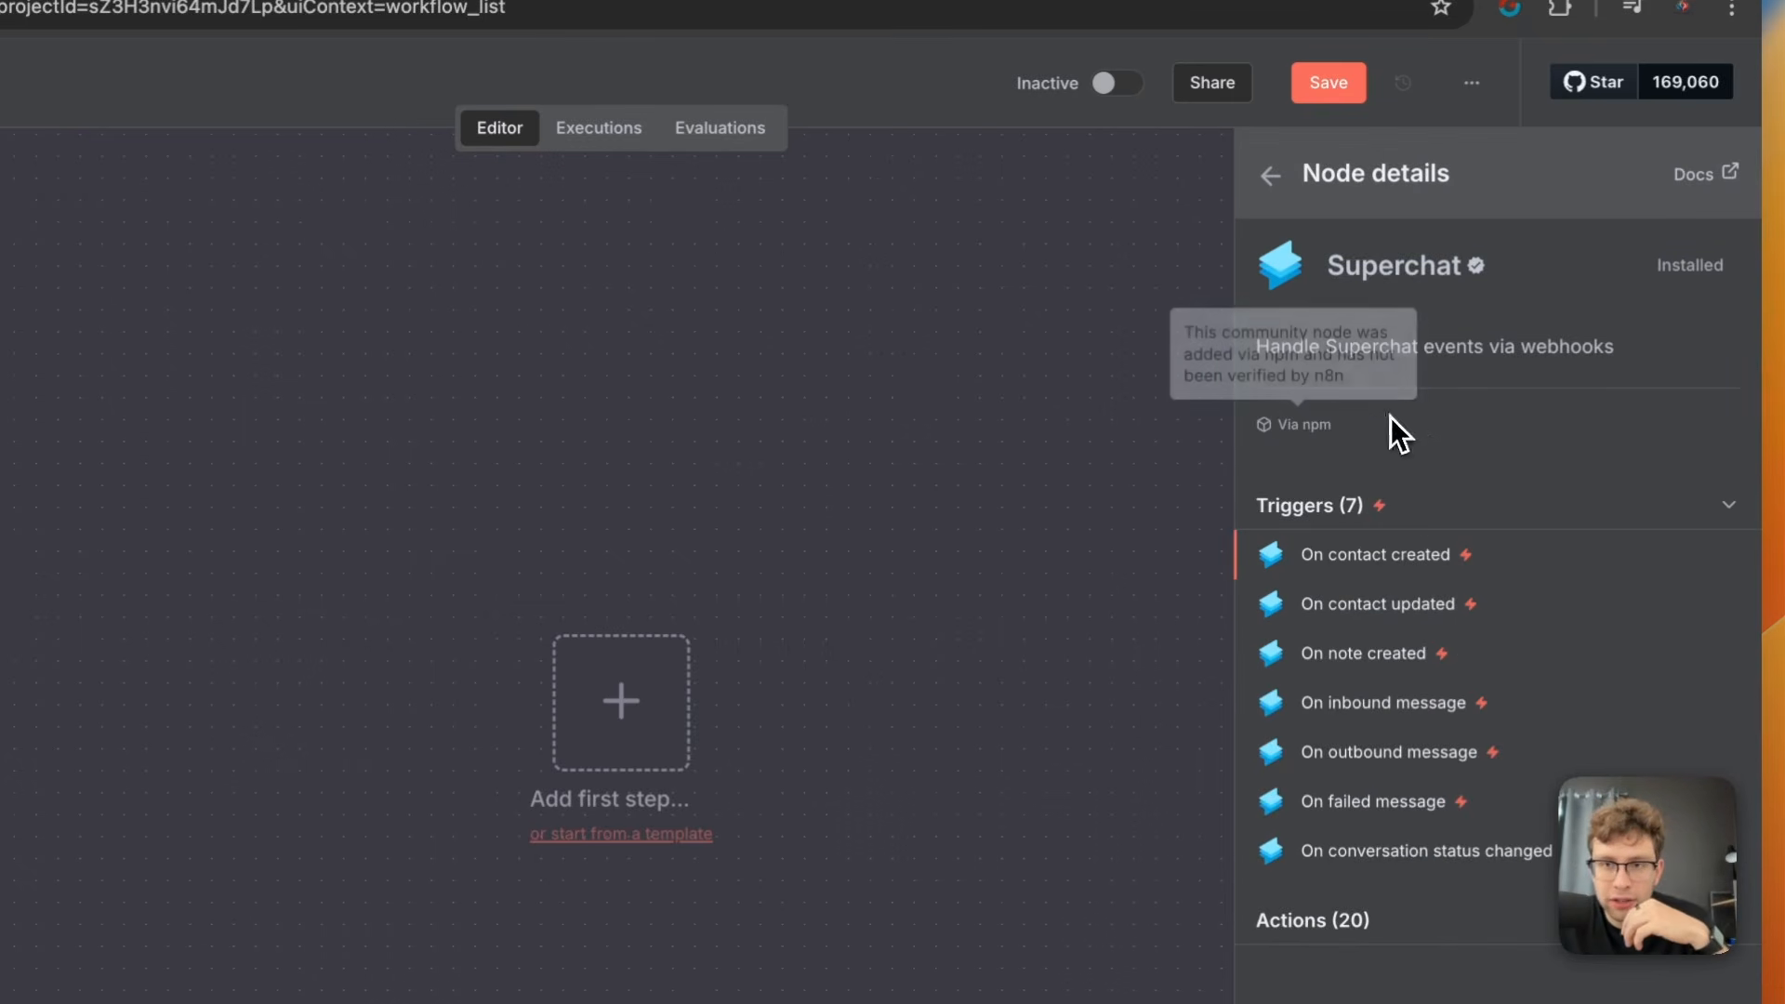
{"action": "left_click", "coordinate": [1382, 714]}
{"action": "key", "text": "Escape"}
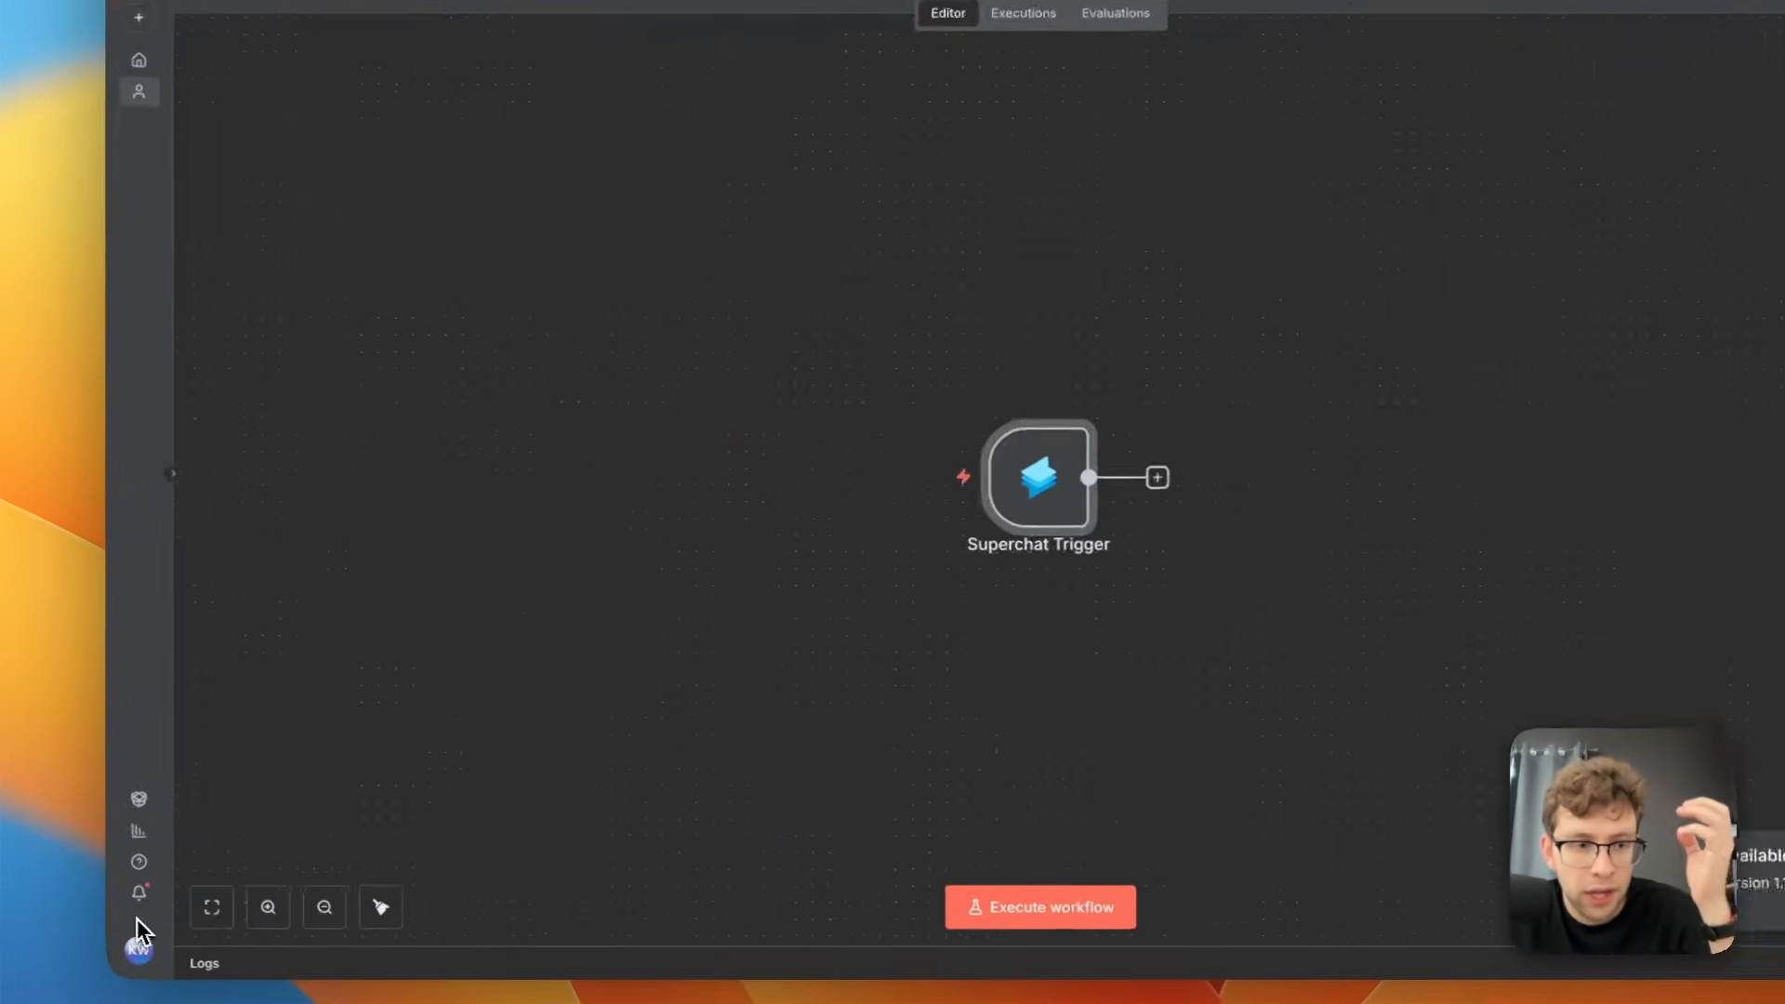
Save the new workflow while leaving it and open the Community nodes page in the n8n settings
{"action": "left_click", "coordinate": [139, 948]}
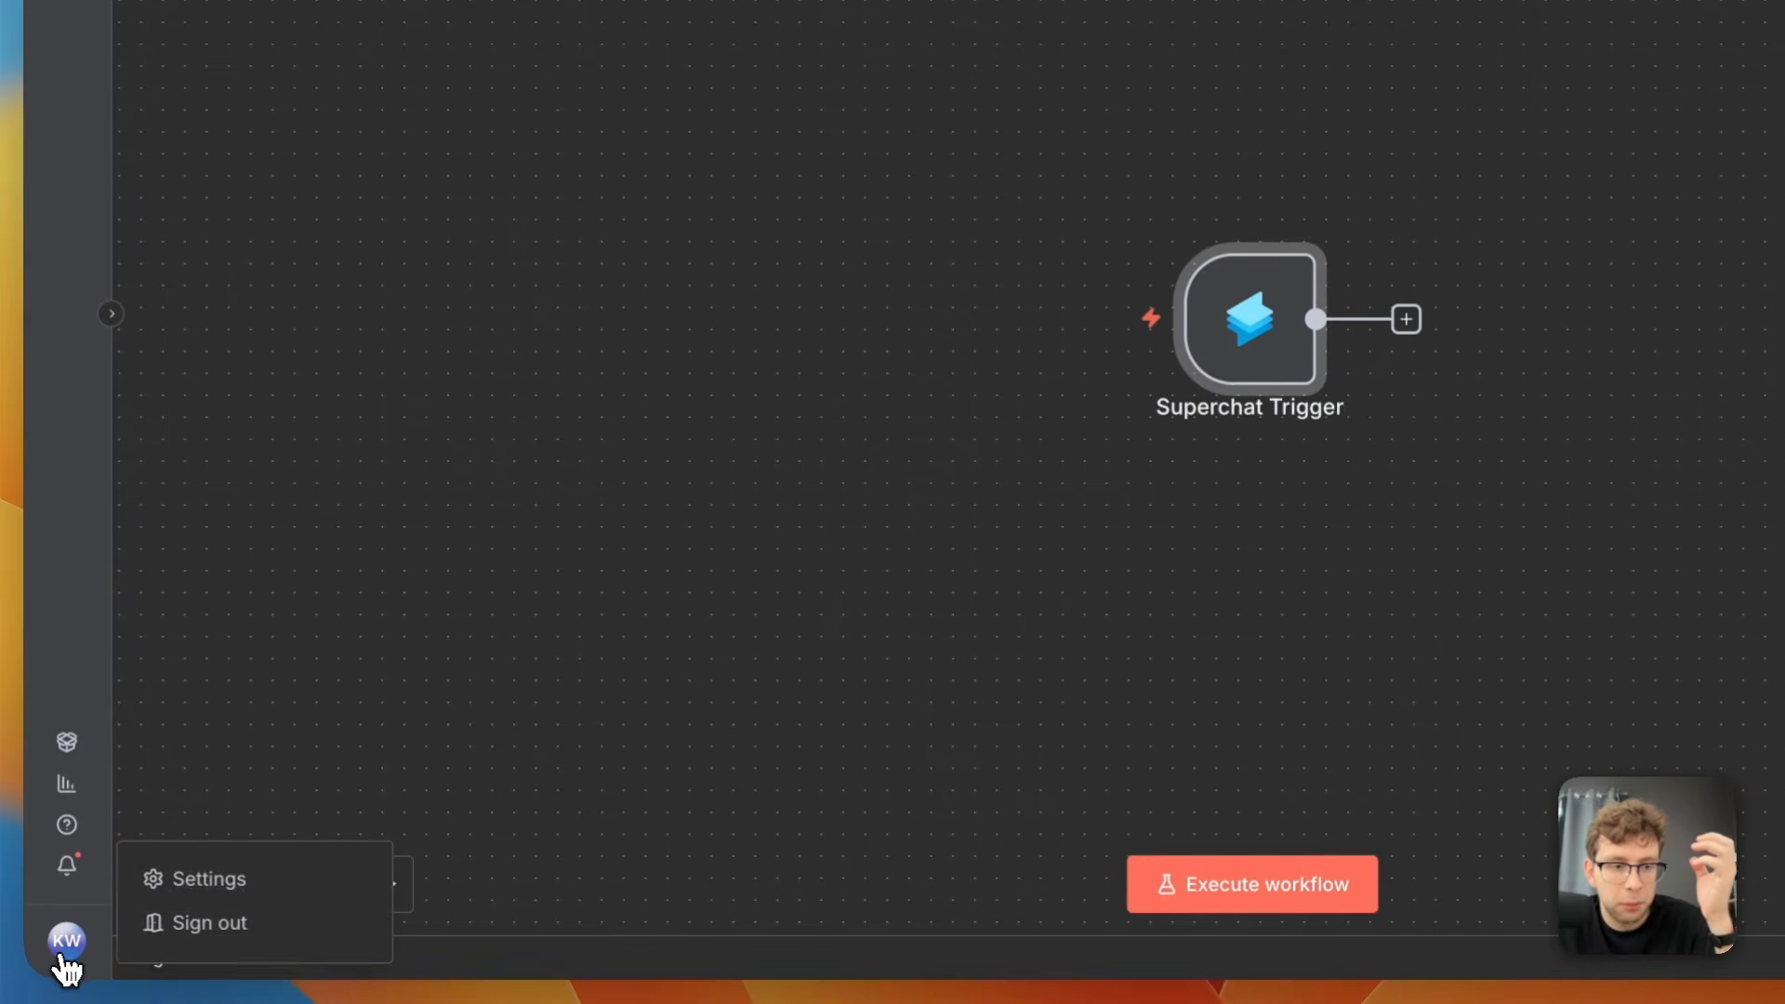
{"action": "left_click", "coordinate": [248, 915]}
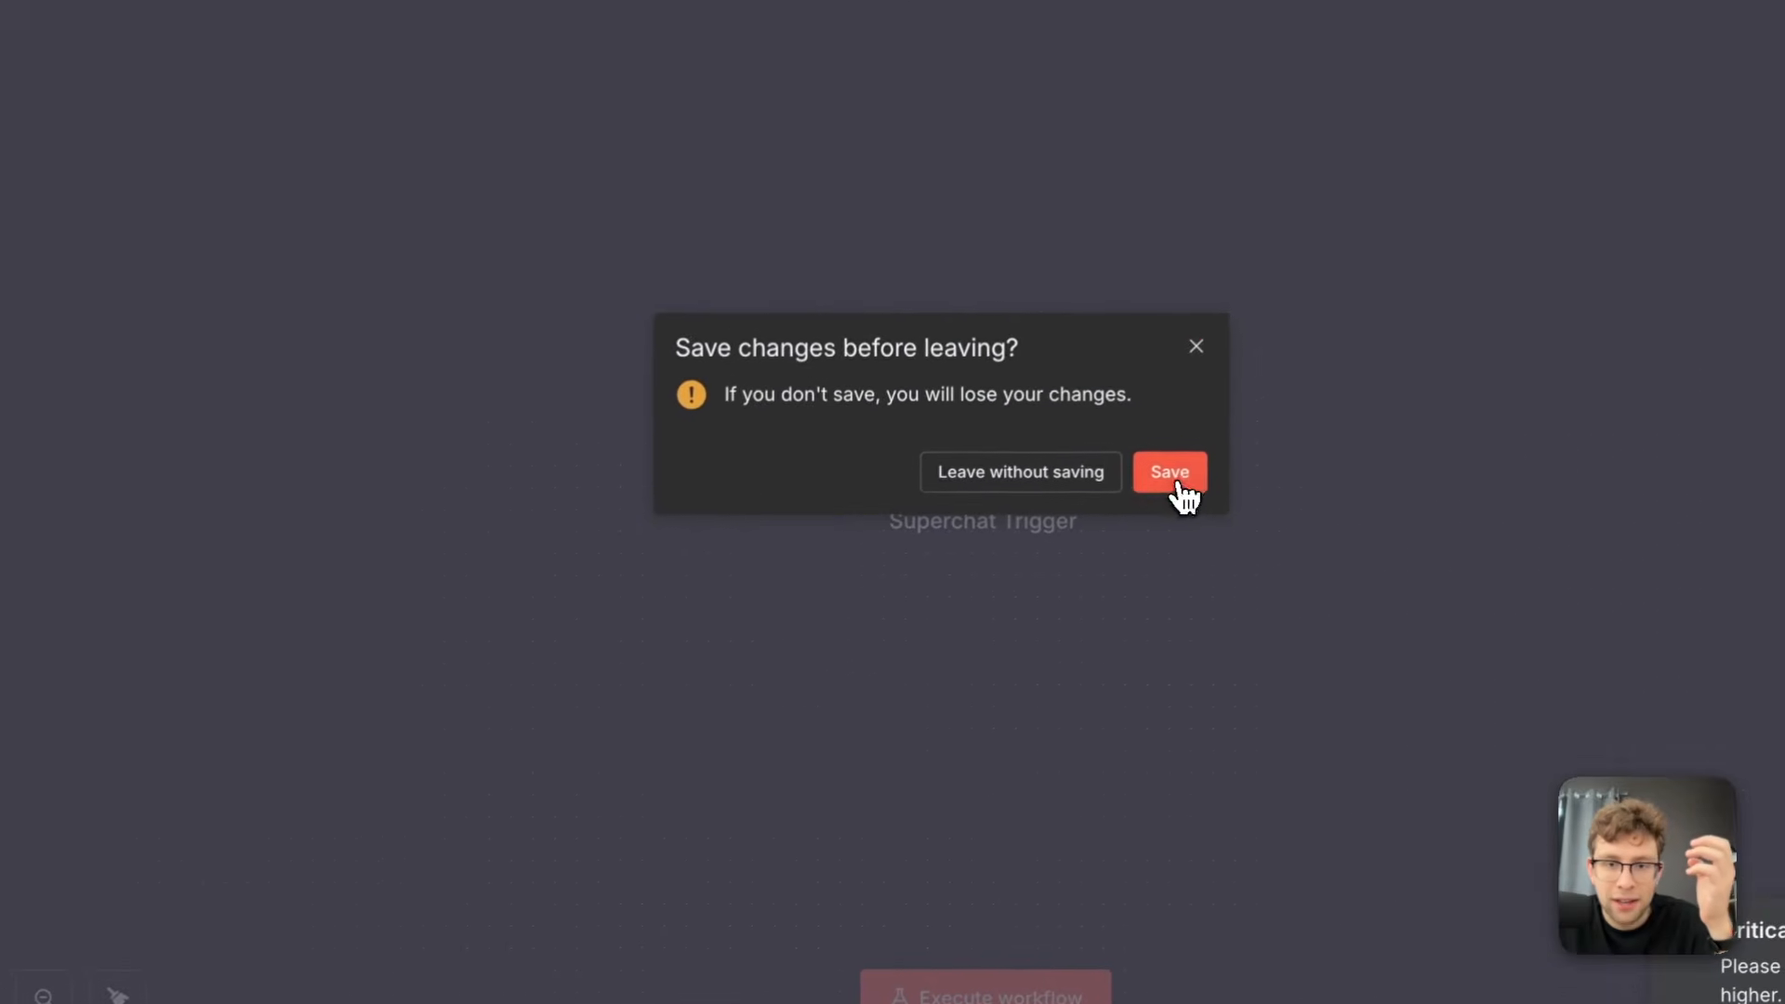
{"action": "left_click", "coordinate": [1278, 435]}
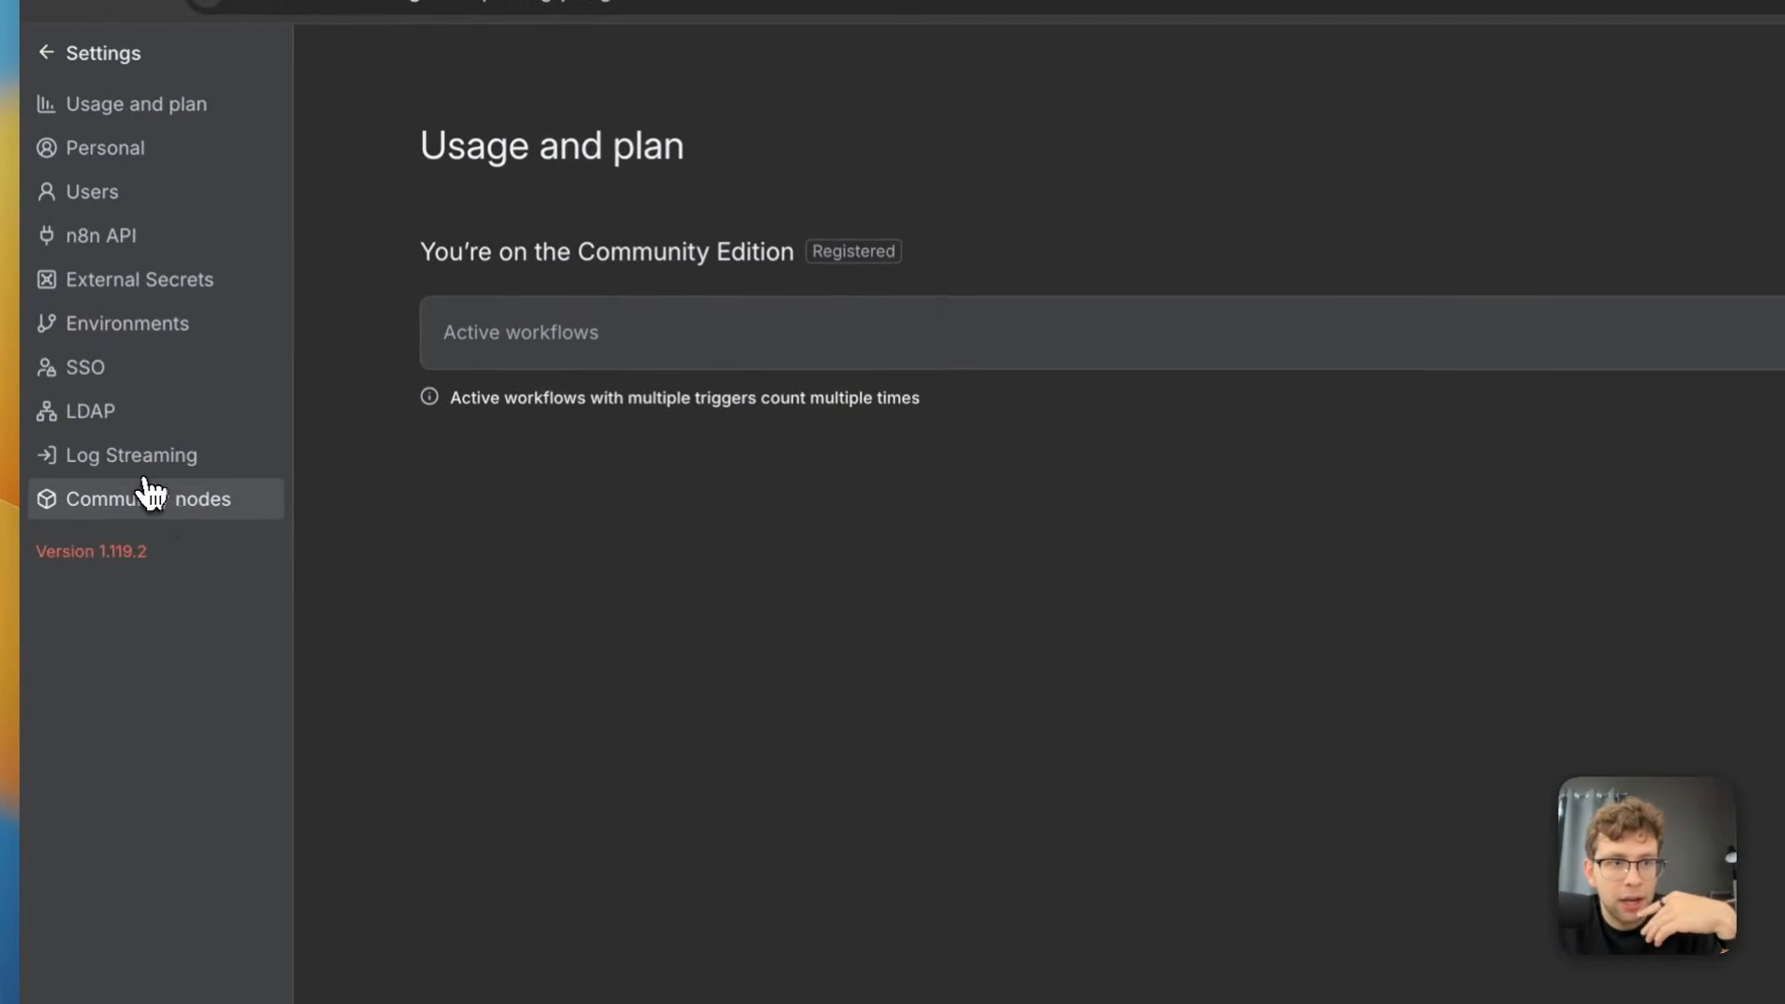
{"action": "left_click", "coordinate": [186, 516]}
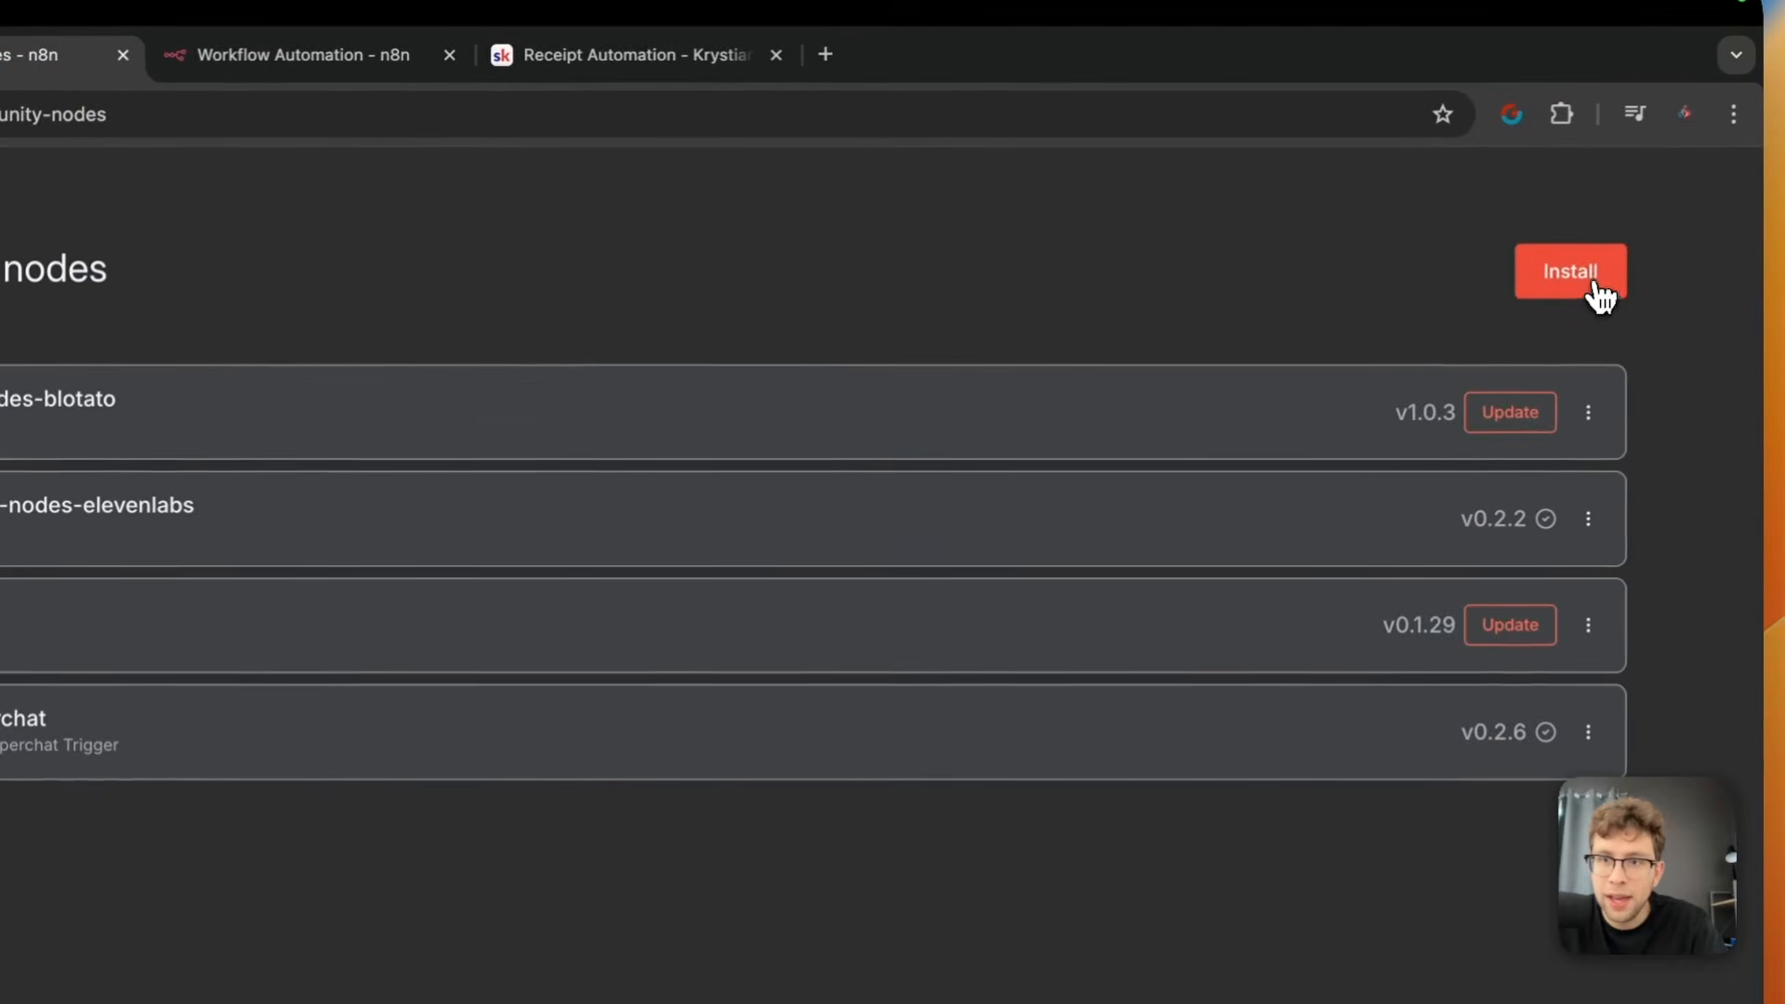
Try to install the npm package n8n-nodes-superchat as a community node, accepting the risks of unverified code
{"action": "left_click", "coordinate": [1767, 216]}
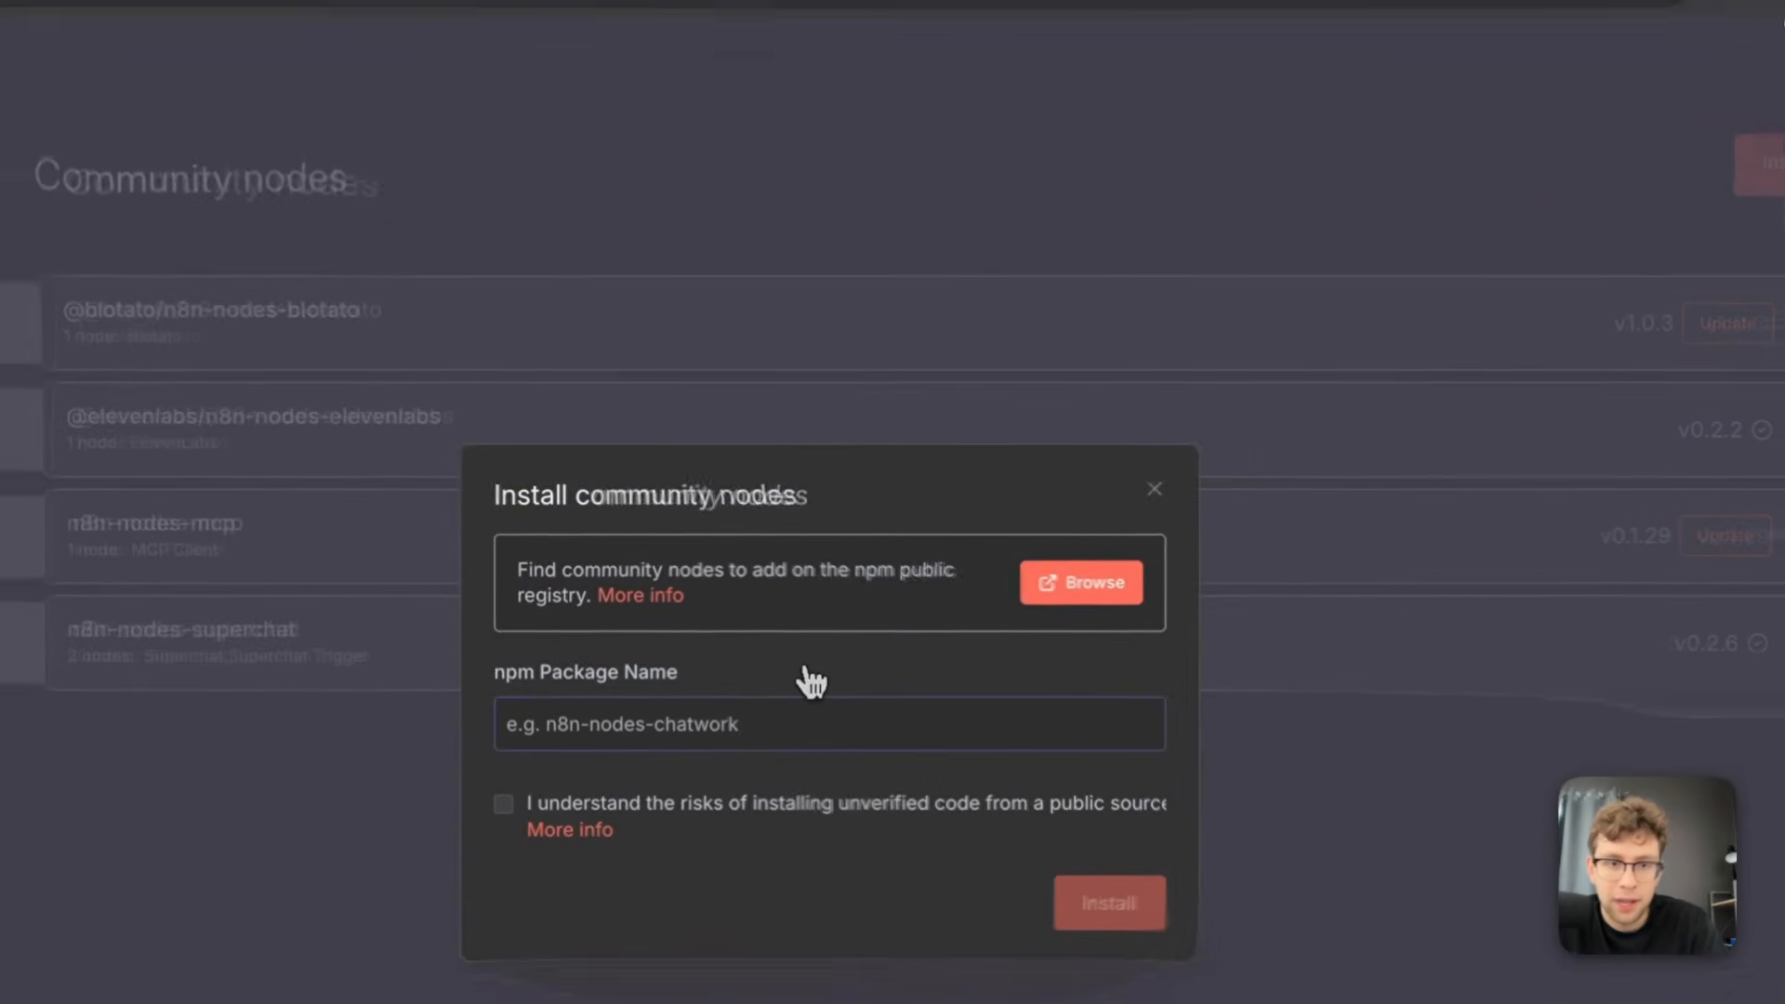
{"action": "type", "text": "n8n-nodes-superchat"}
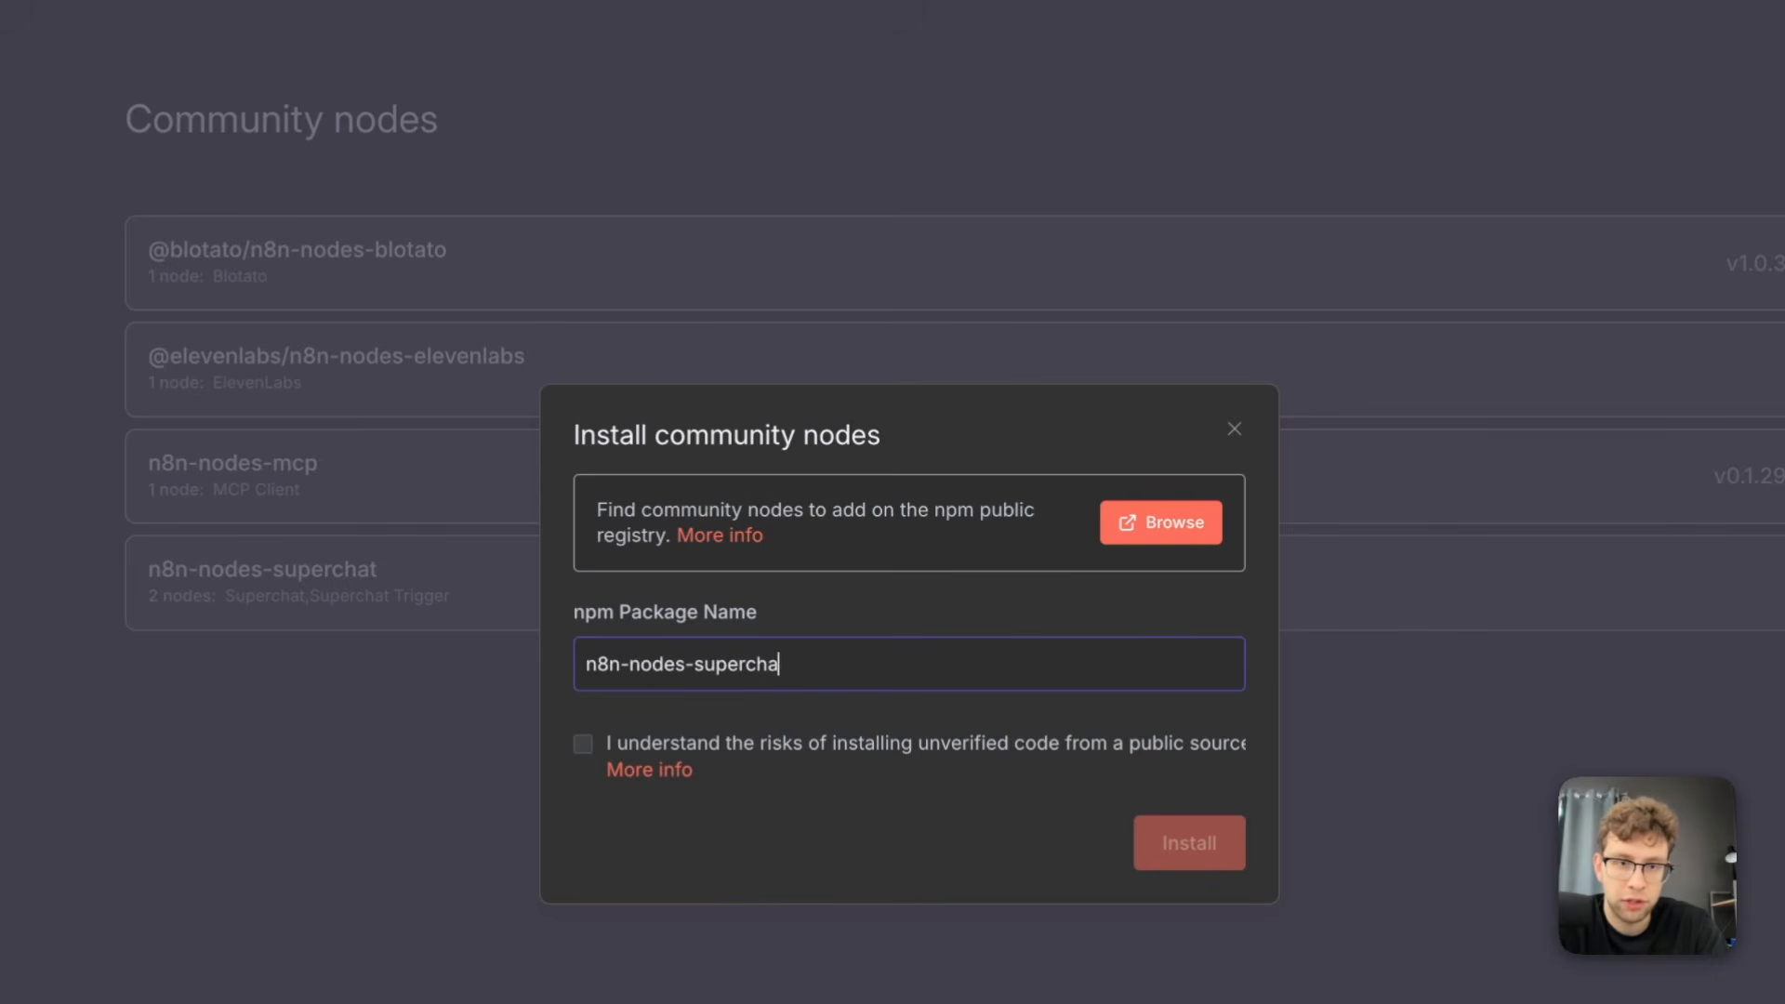
{"action": "left_click", "coordinate": [583, 744]}
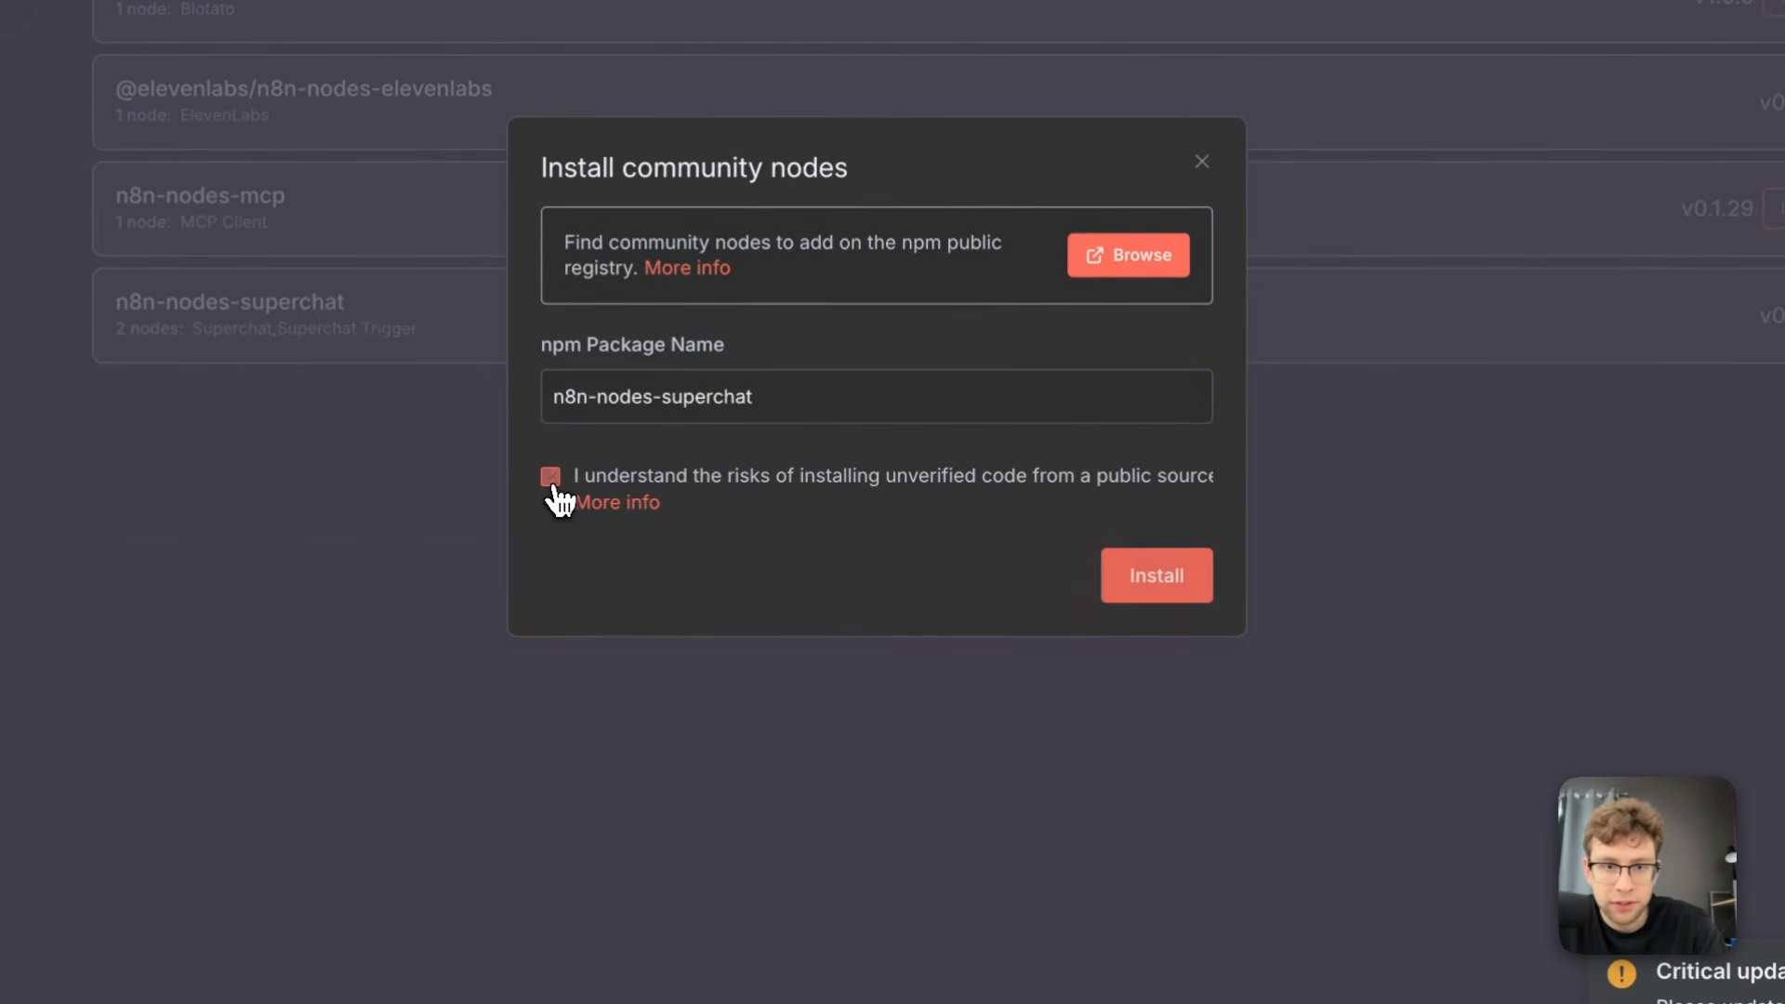
{"action": "left_click", "coordinate": [1173, 600]}
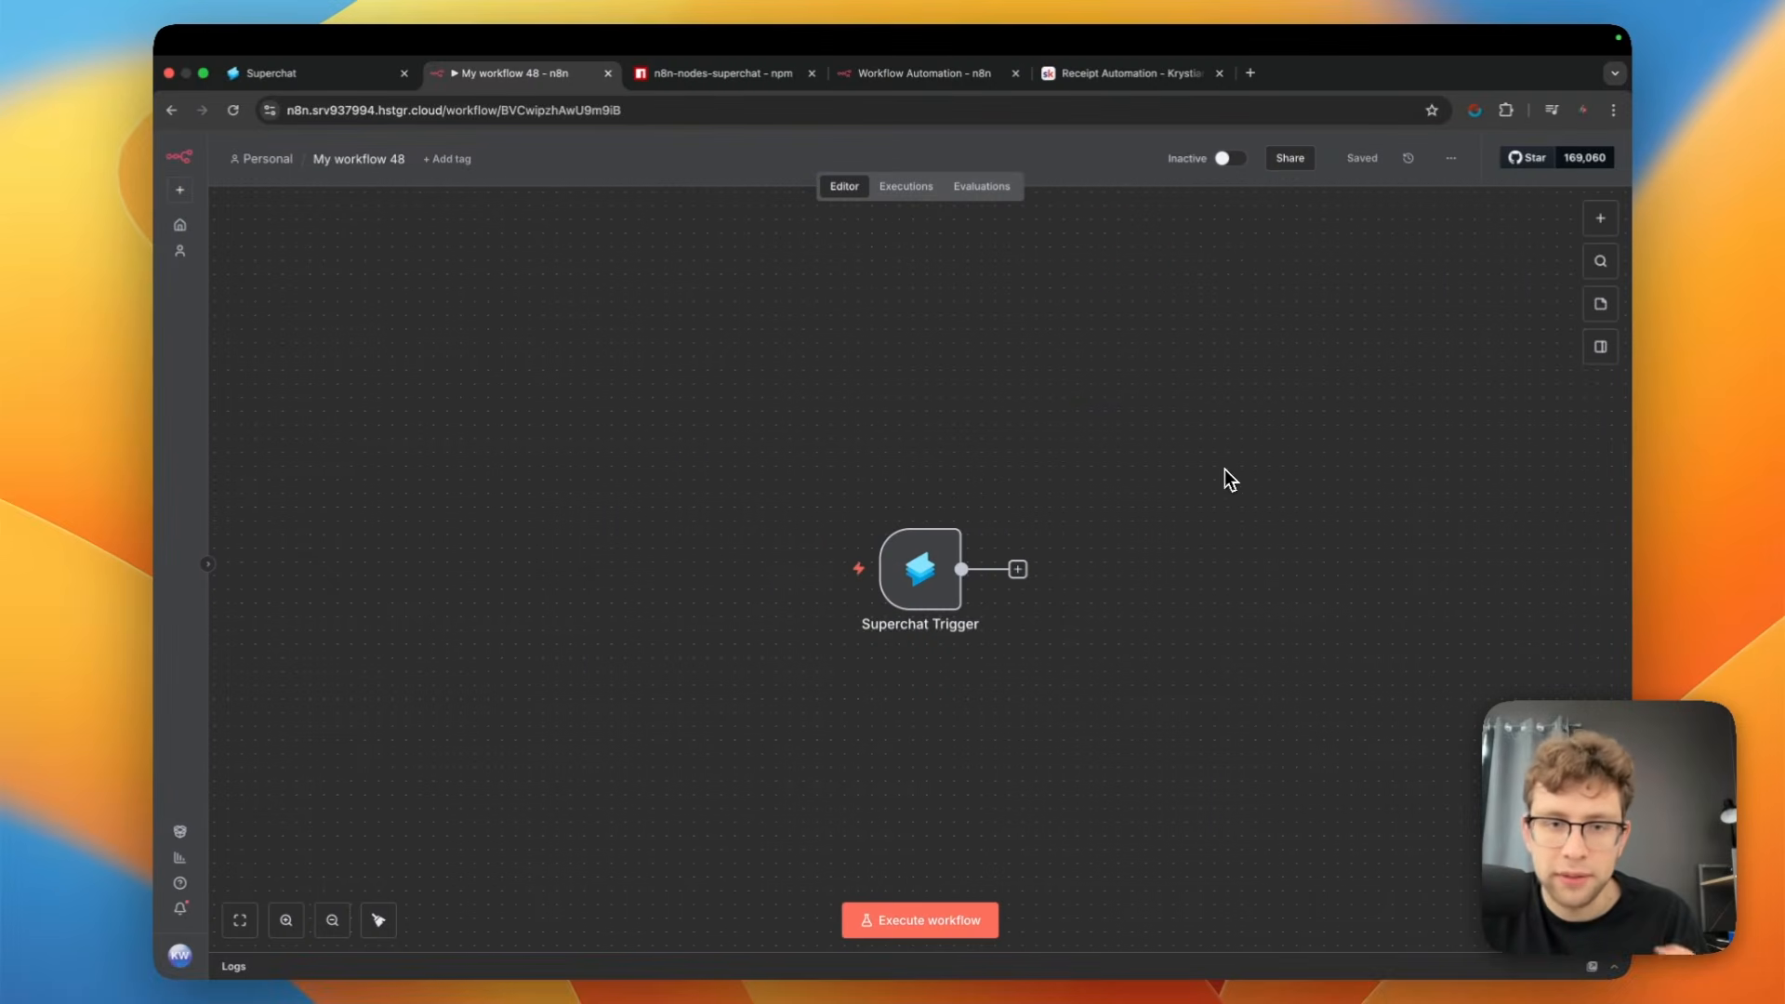
Review the Superchat Trigger's parameters in the My workflow 48 workflow and return to the canvas
{"action": "left_click_drag", "start_coordinate": [1162, 386], "coordinate": [711, 733]}
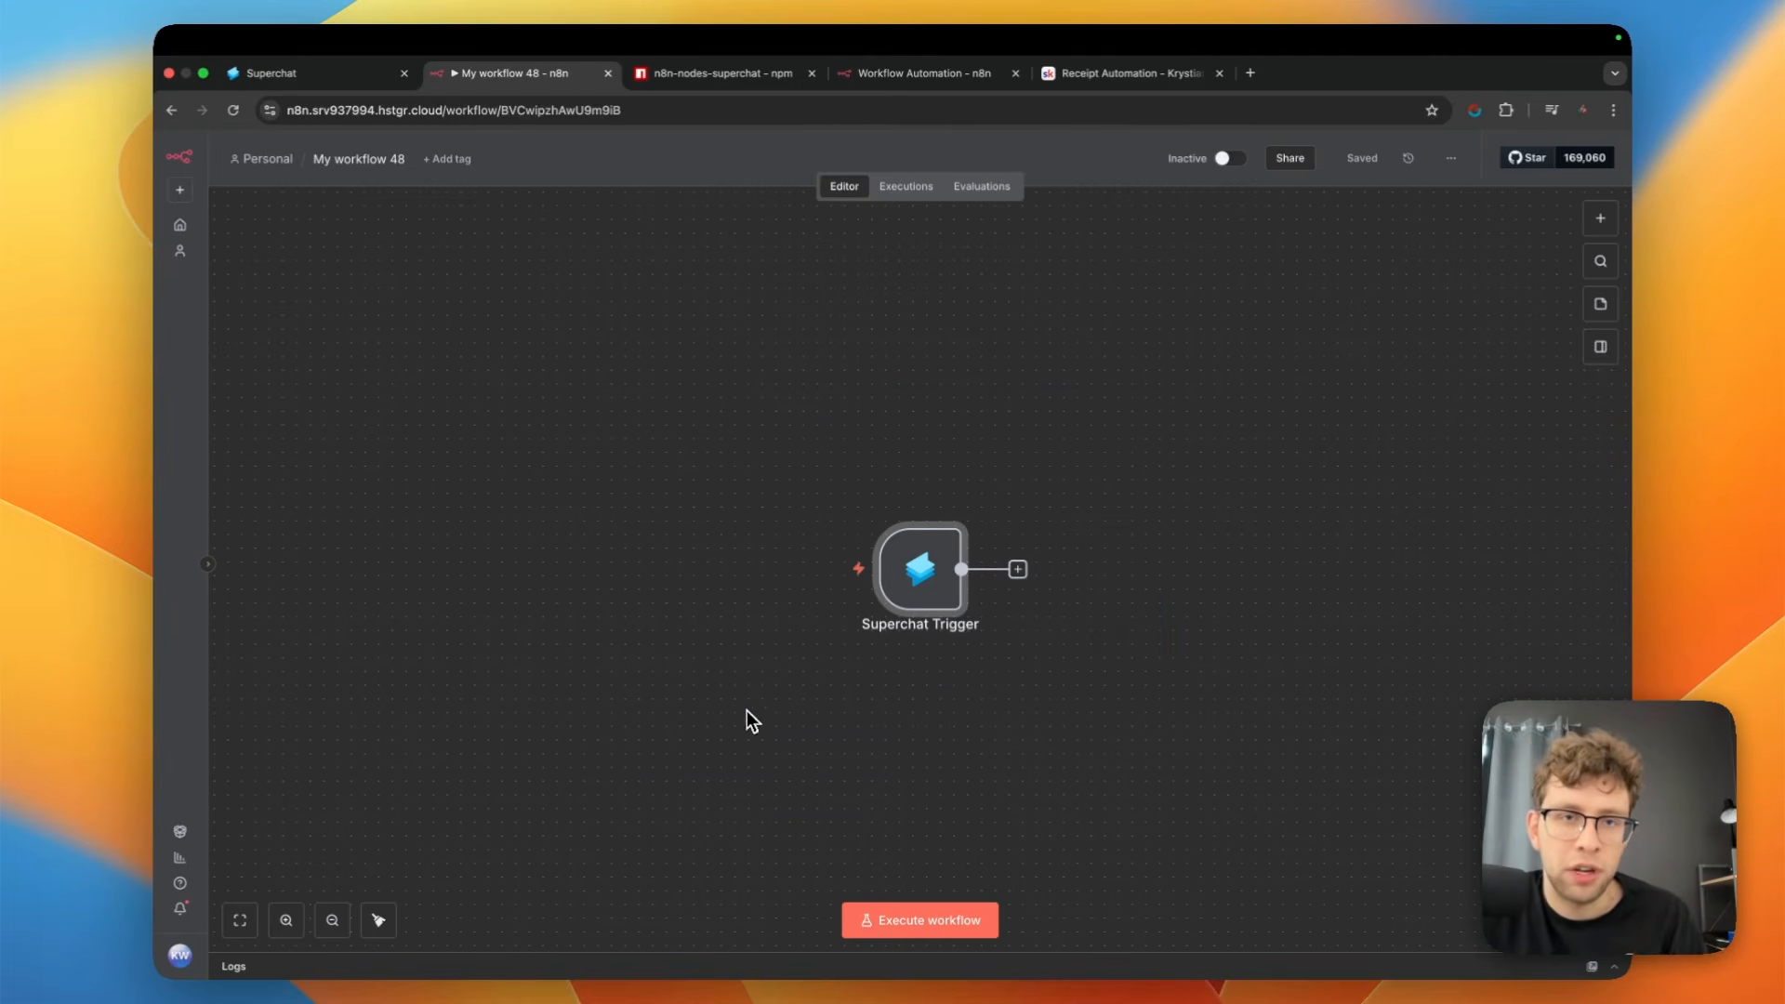
{"action": "double_click", "coordinate": [914, 583]}
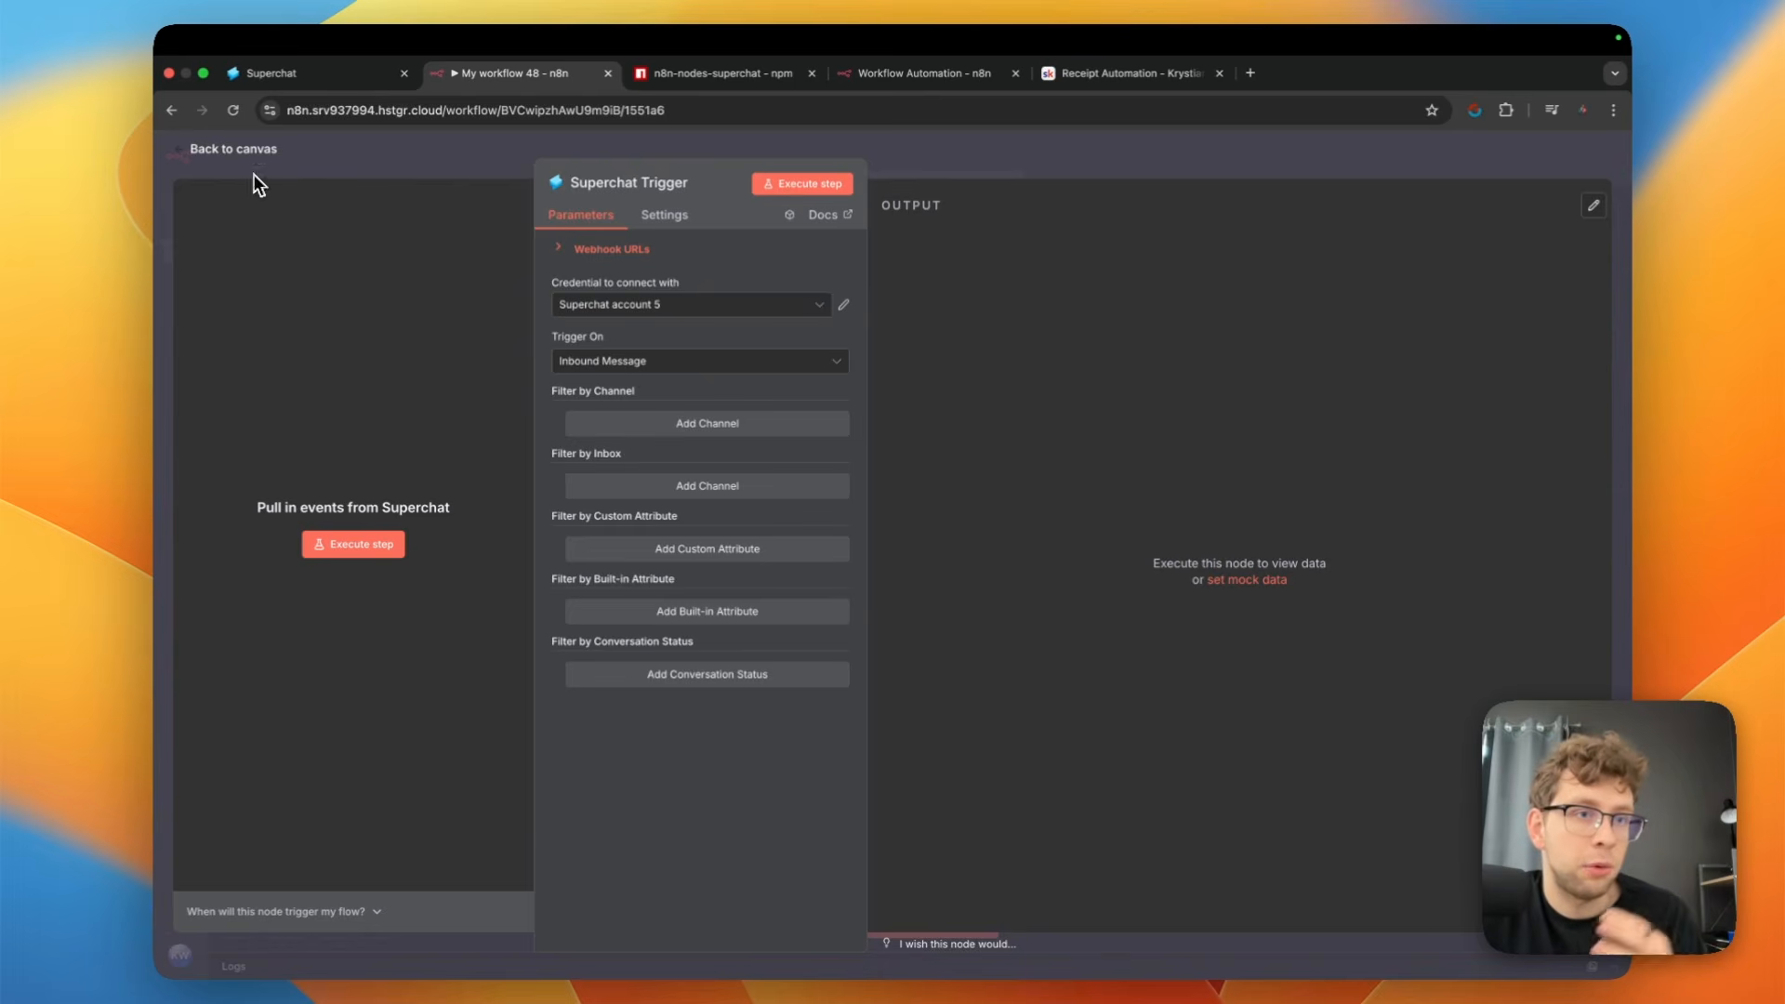
{"action": "left_click", "coordinate": [233, 150]}
{"action": "left_click_drag", "start_coordinate": [1142, 440], "coordinate": [789, 684]}
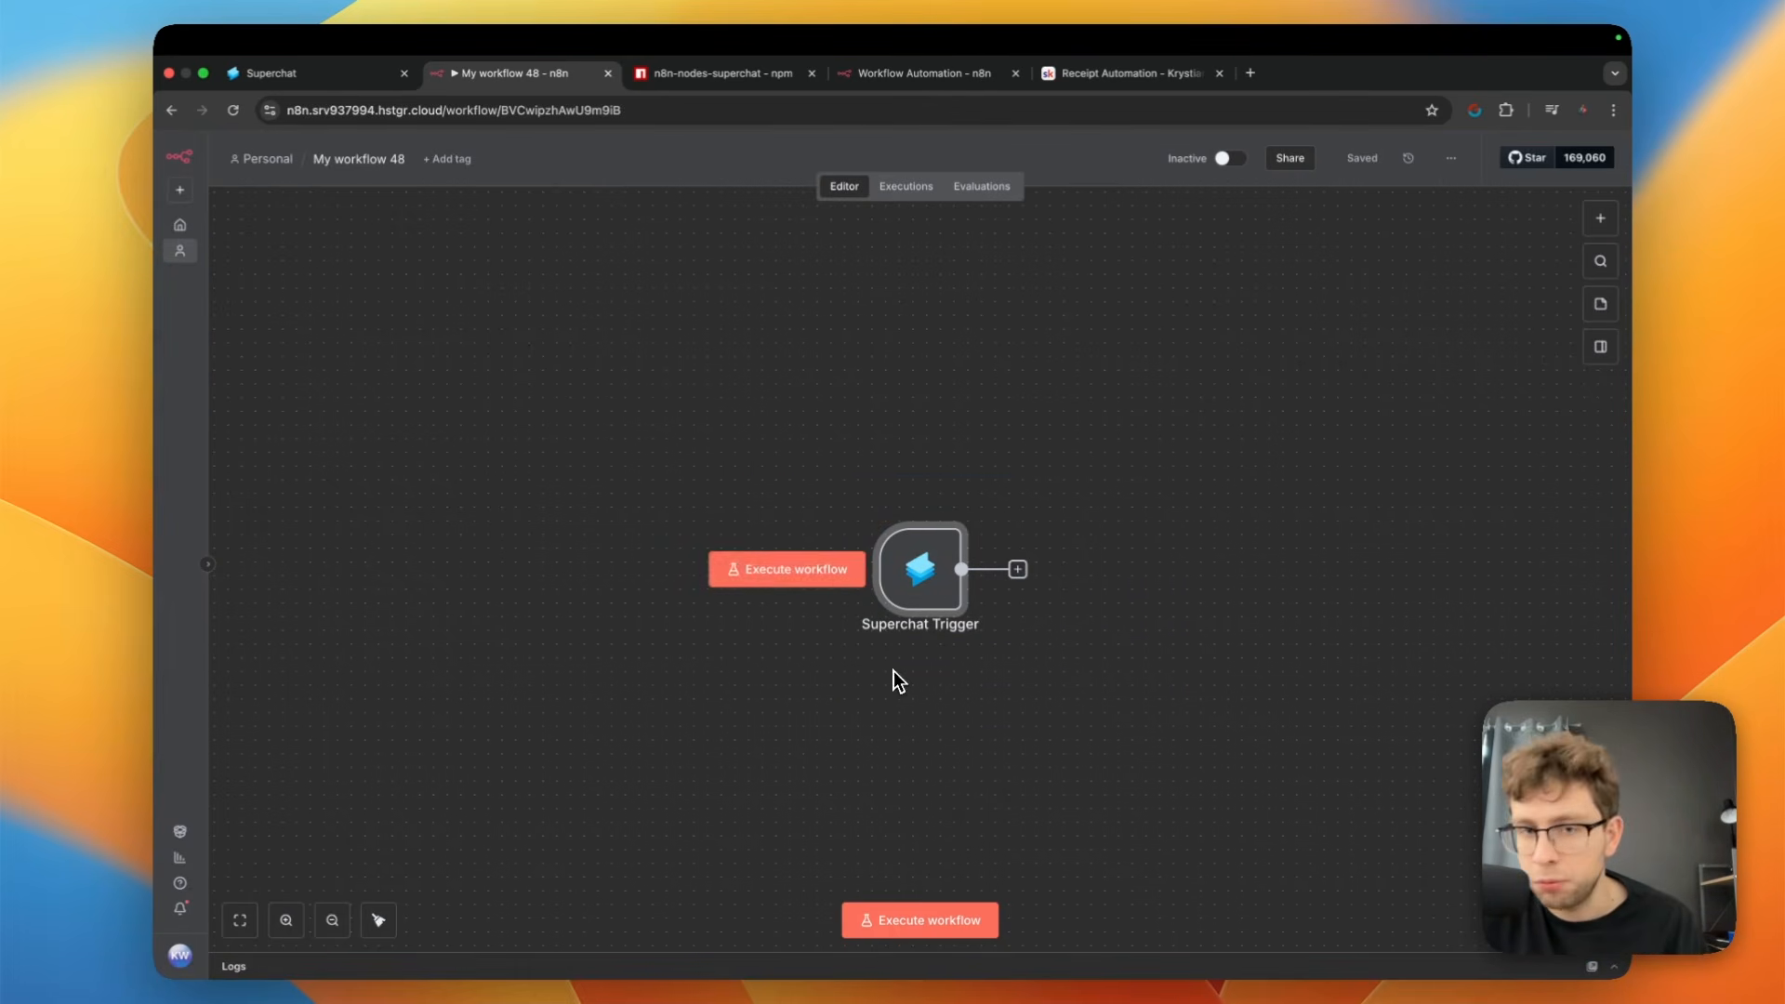
{"action": "left_click", "coordinate": [1129, 638]}
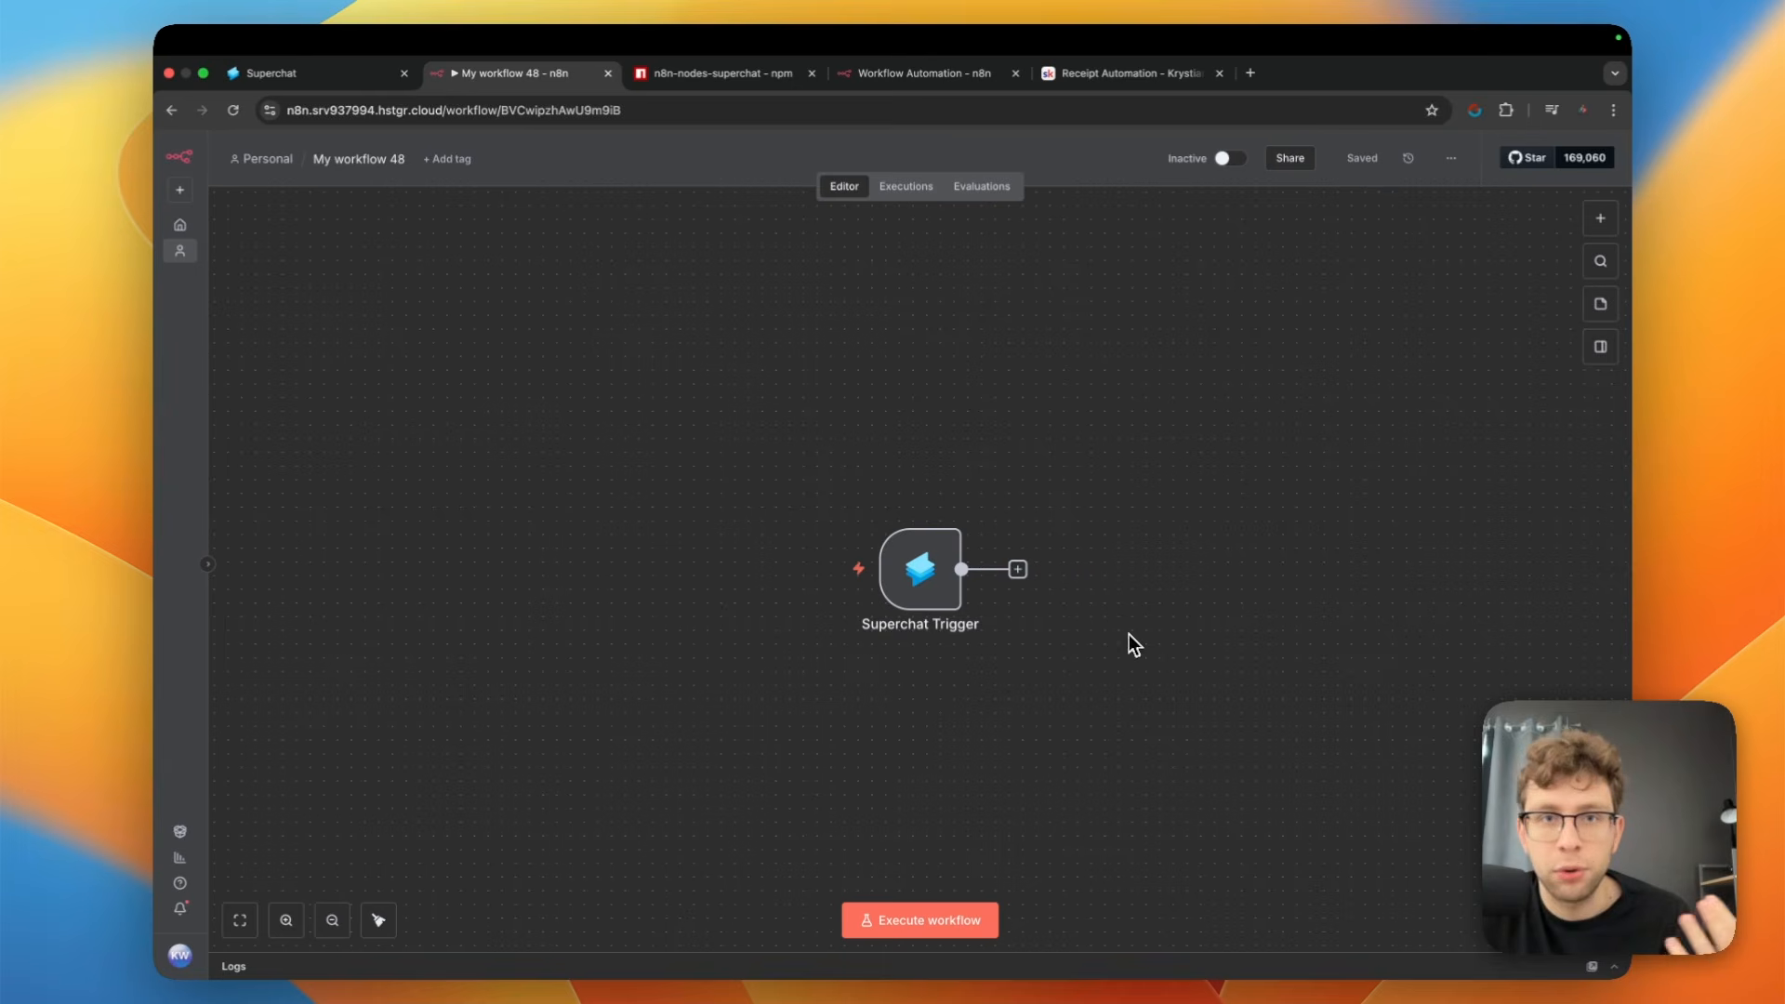
Start a new Superchat API credential from the Superchat Trigger and fill in its API key field
{"action": "double_click", "coordinate": [940, 548]}
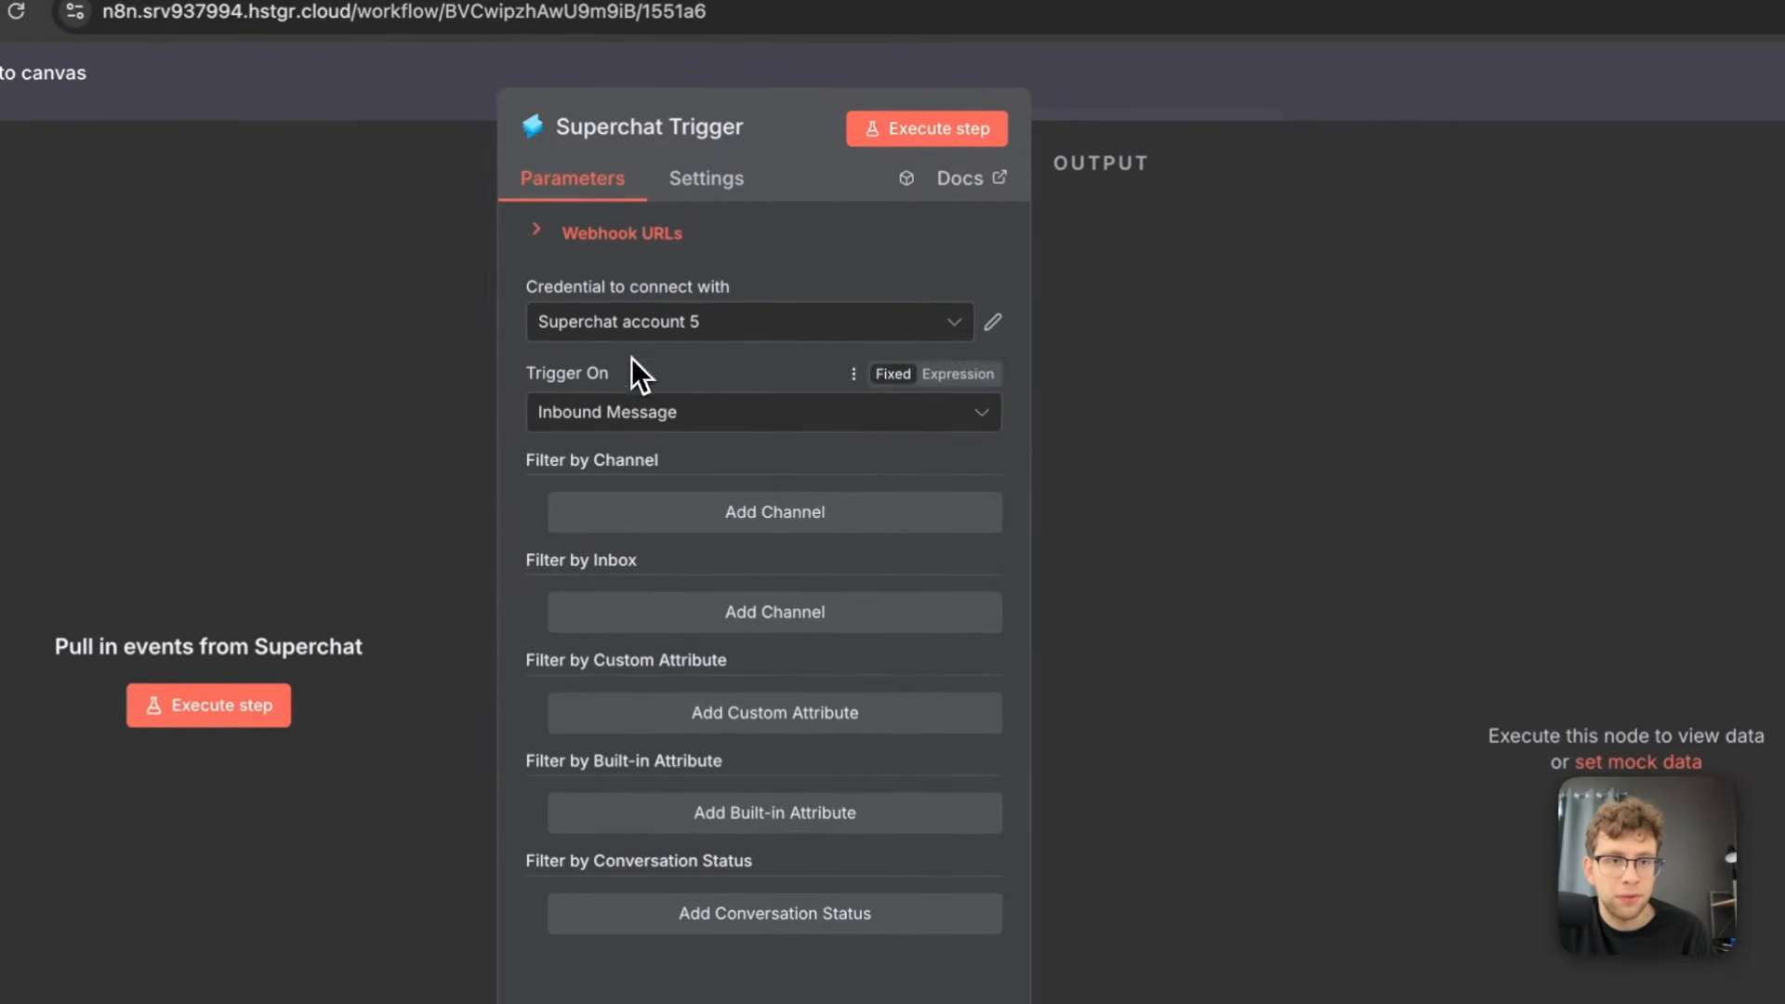
{"action": "left_click", "coordinate": [730, 310]}
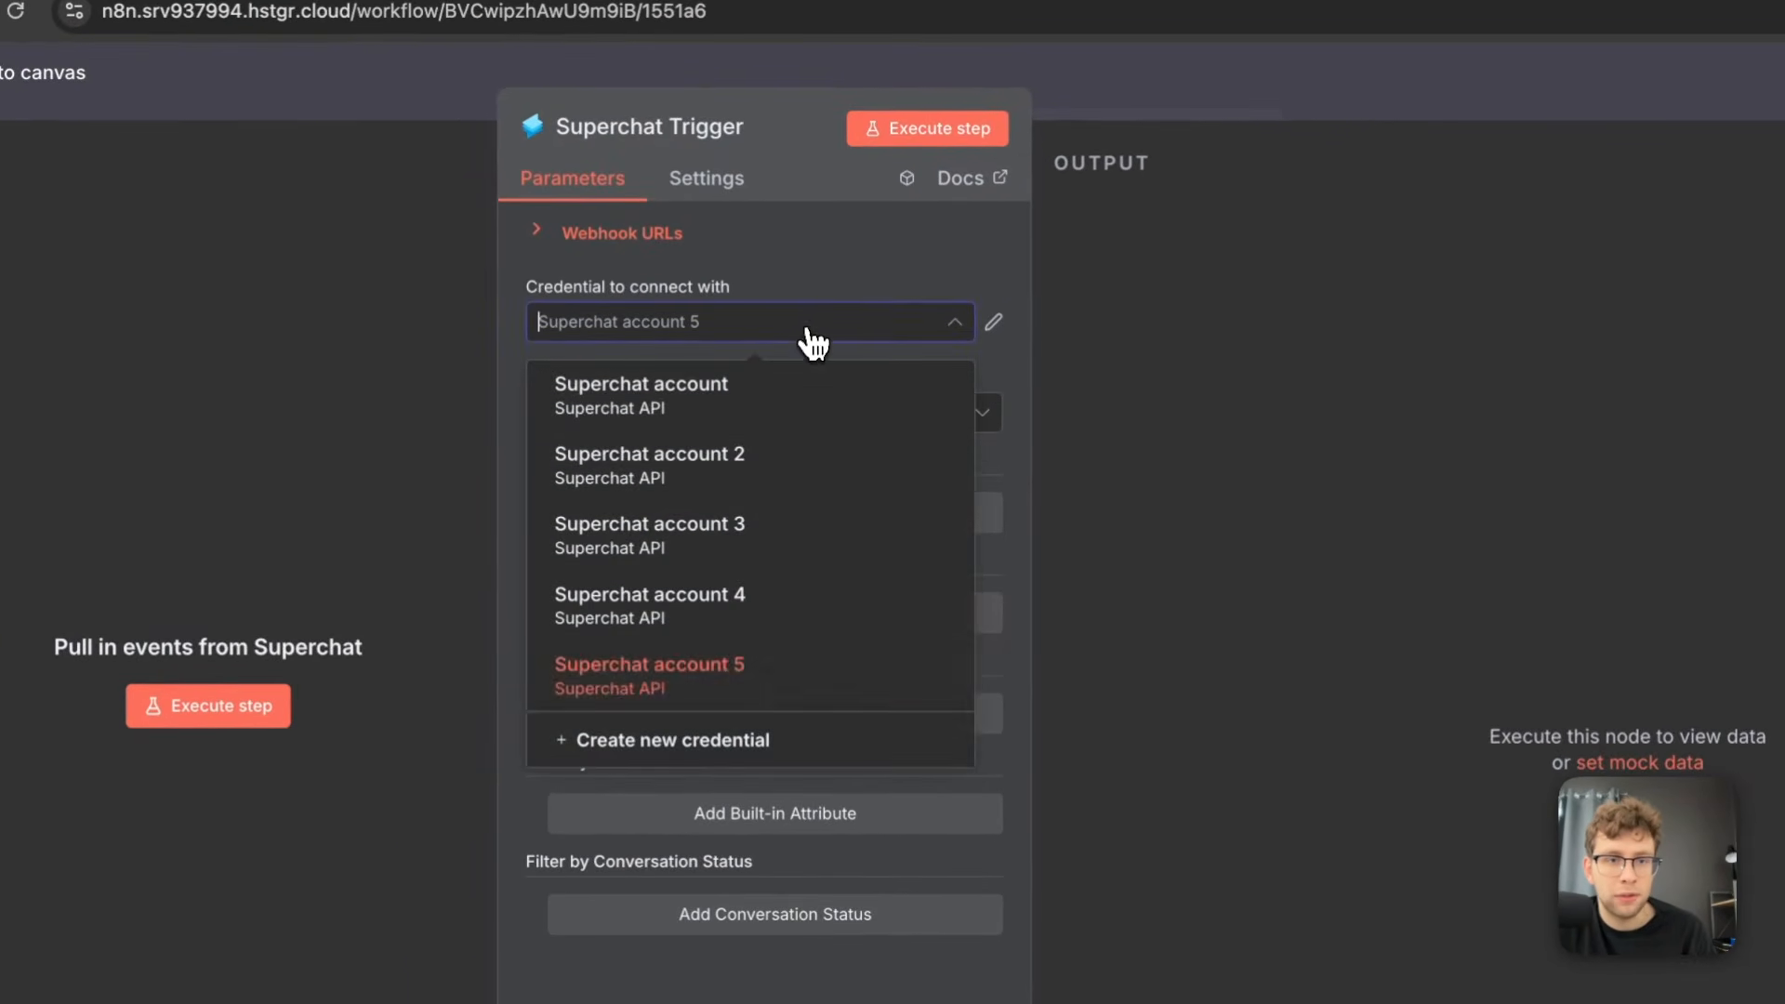
{"action": "left_click", "coordinate": [779, 742]}
{"action": "left_click", "coordinate": [670, 502]}
{"action": "key", "text": "ctrl+v"}
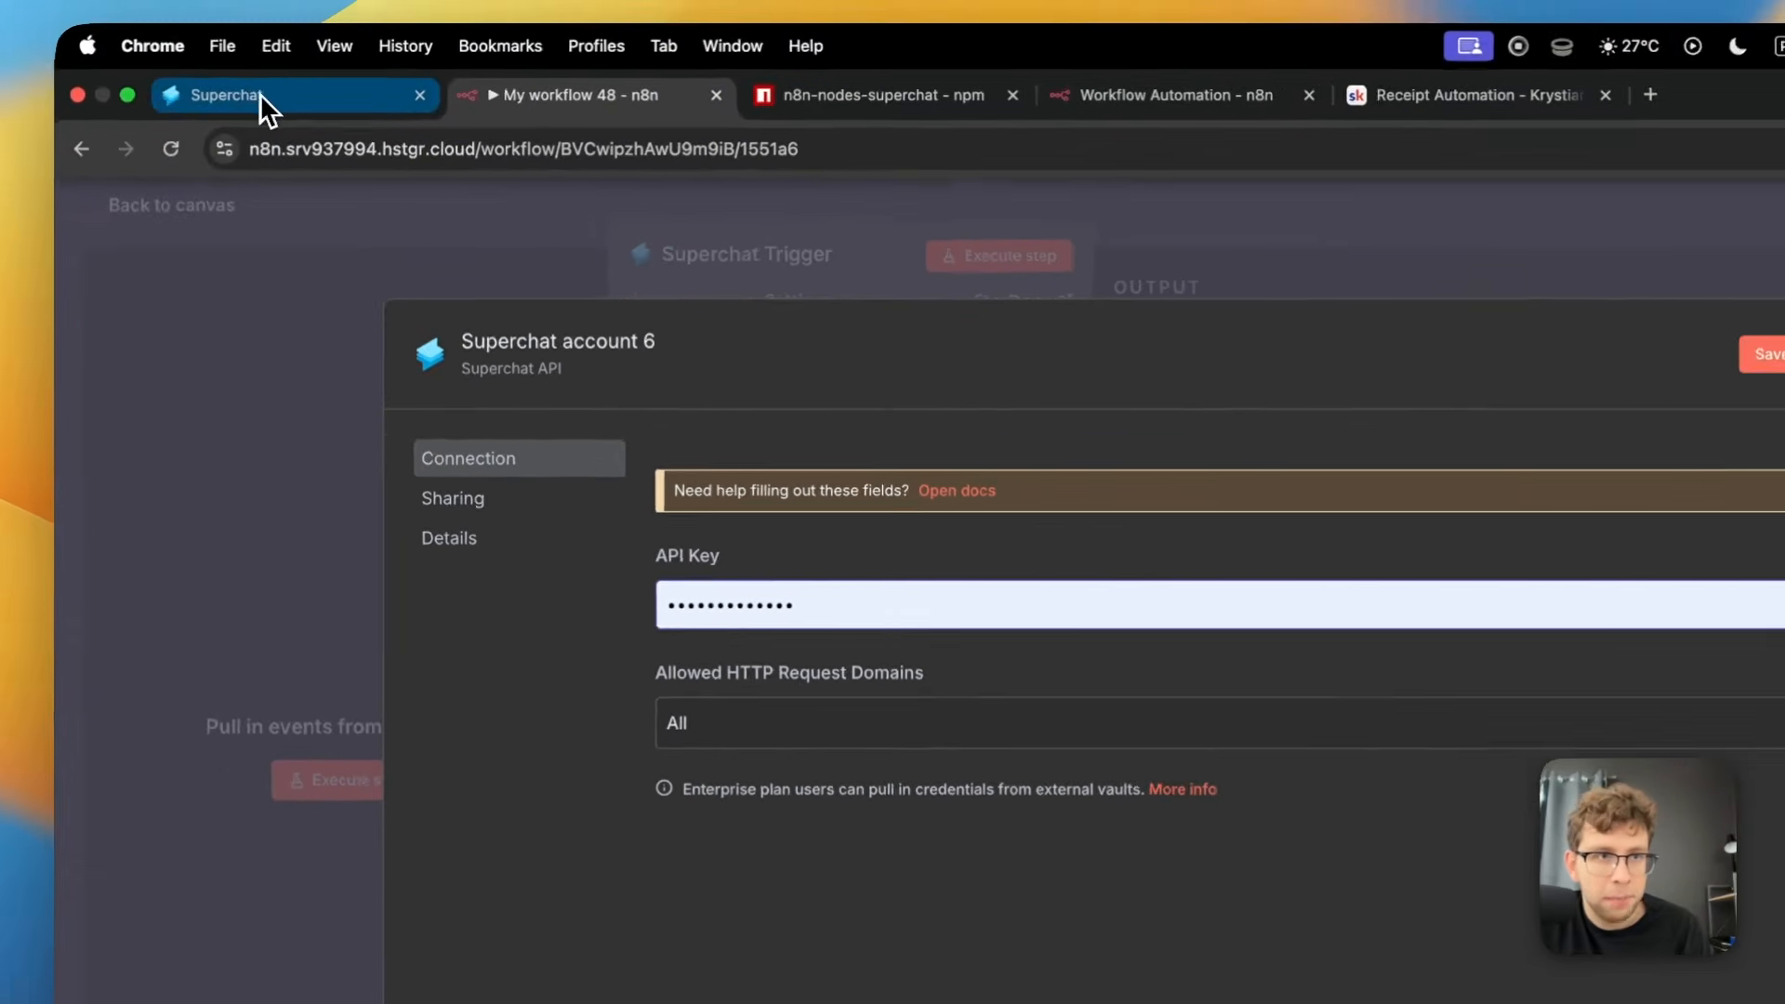
Switch to Superchat, create a new API key with the suggested internal name from the available integrations, and copy the key
{"action": "left_click", "coordinate": [331, 75]}
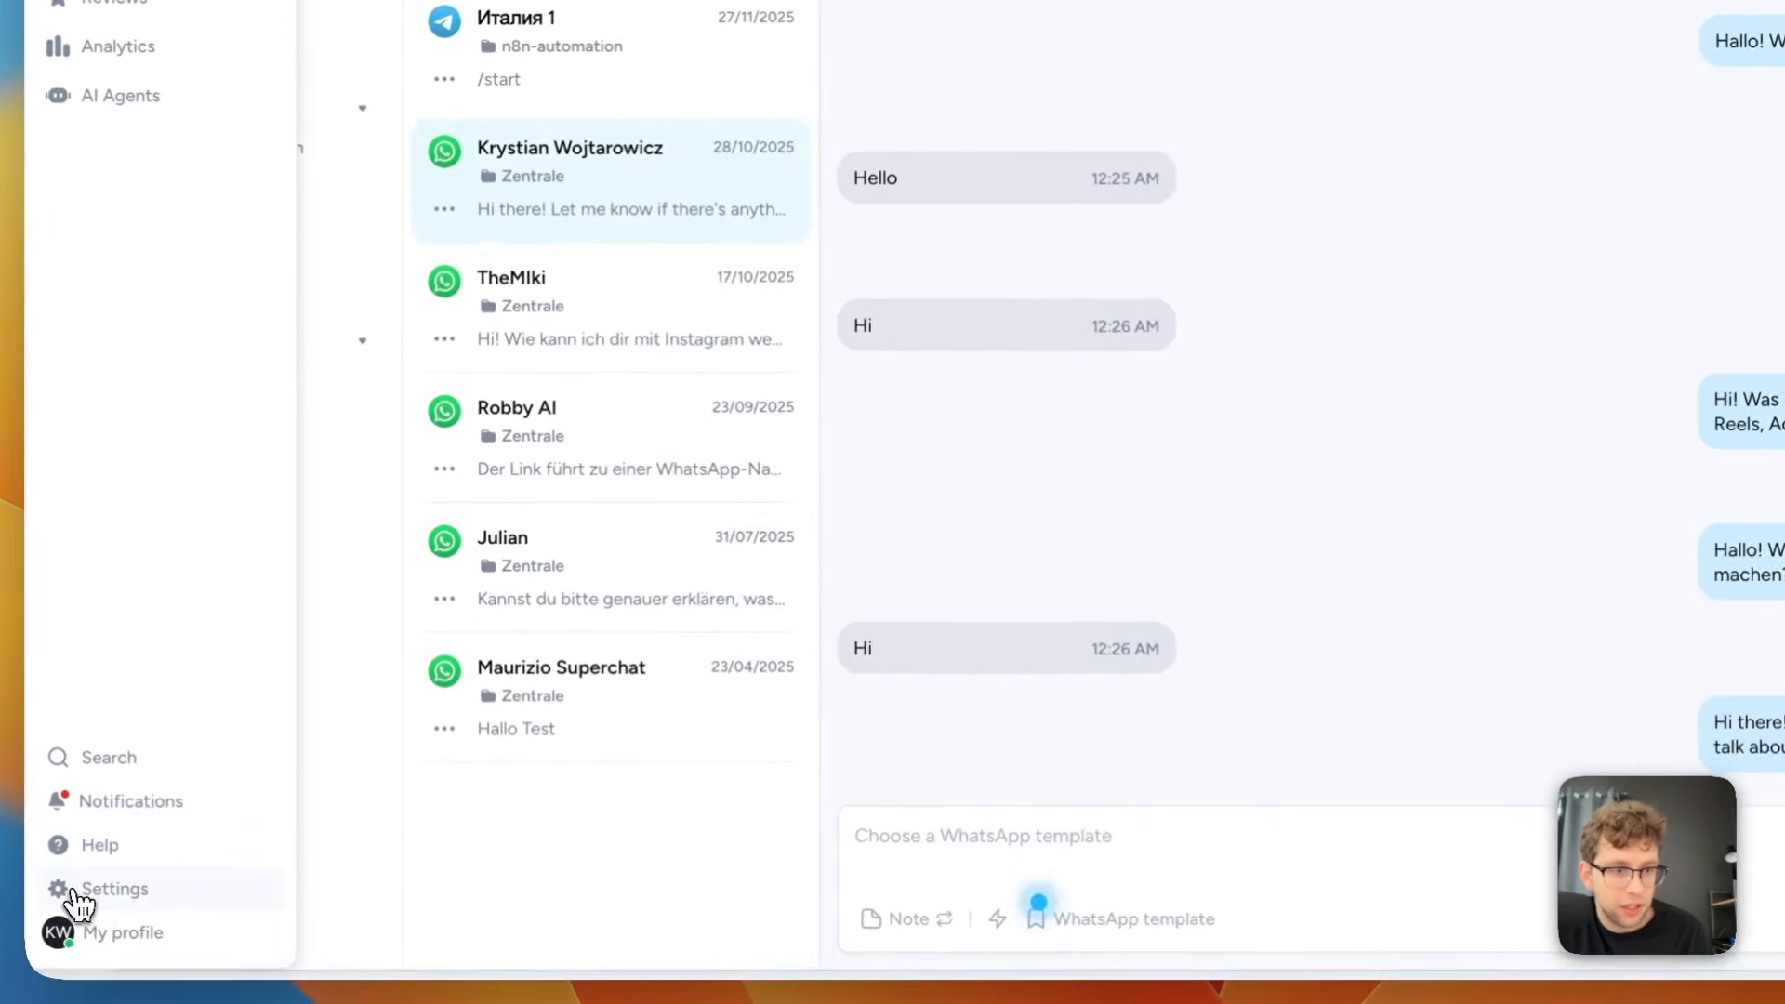
{"action": "left_click", "coordinate": [178, 935]}
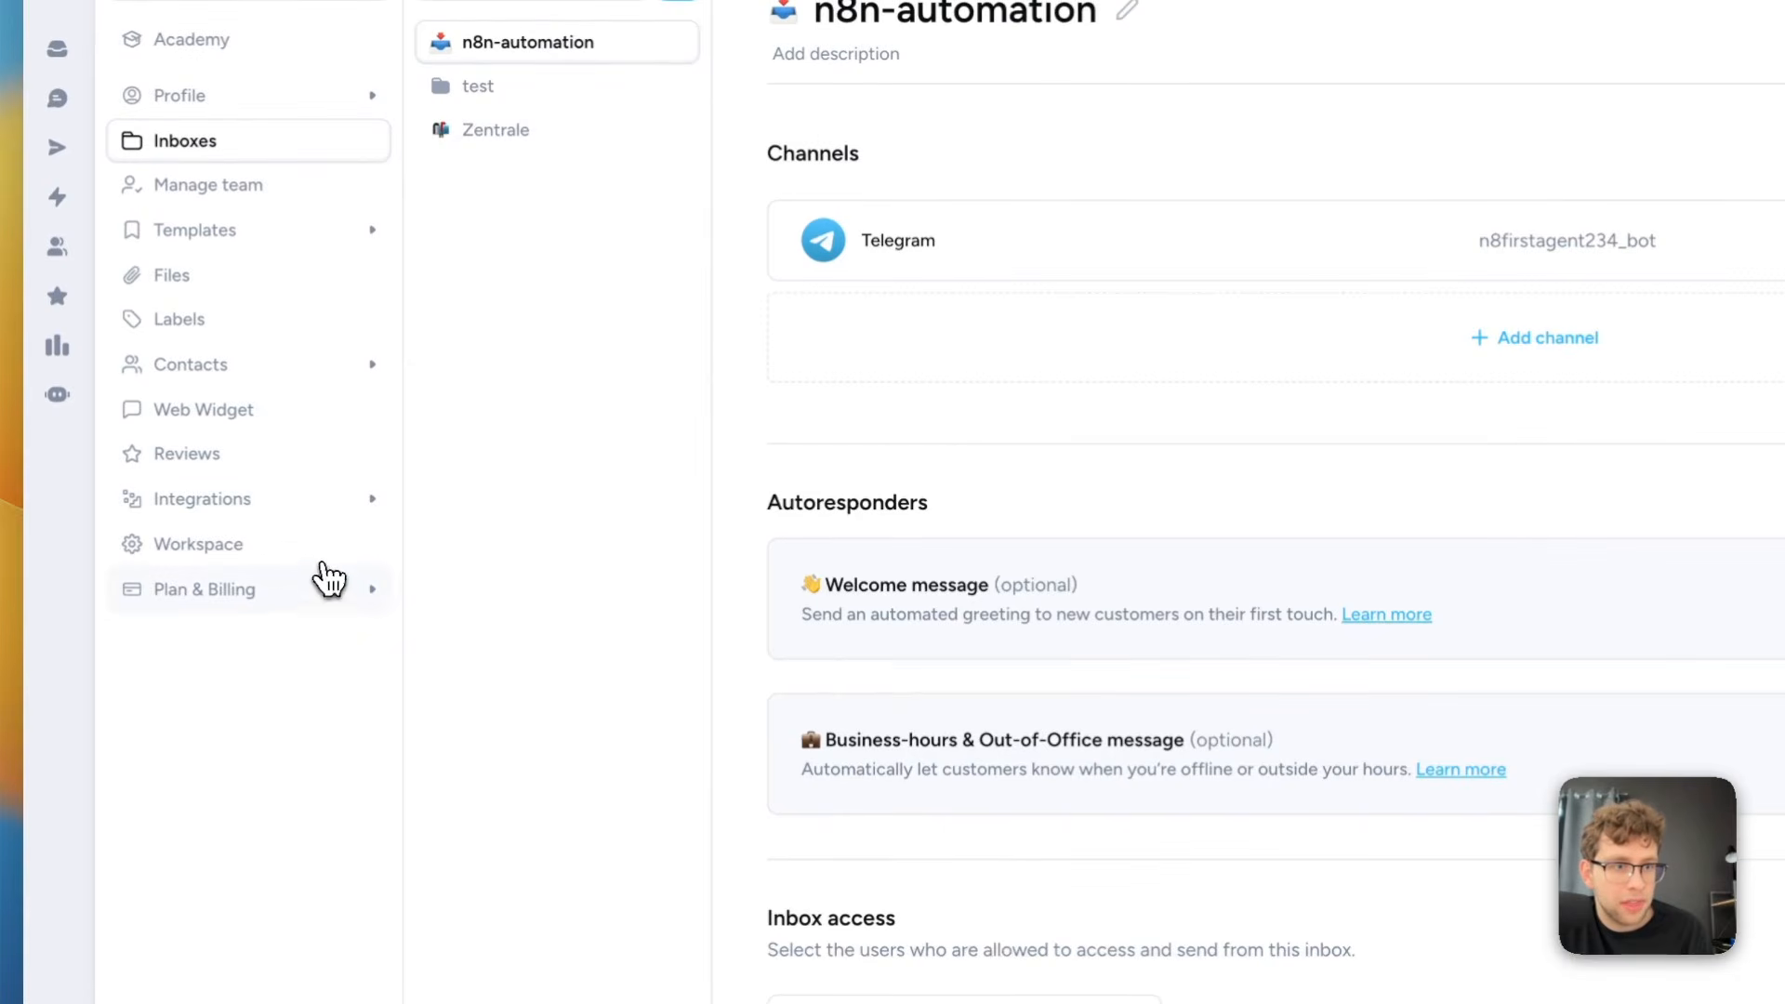
{"action": "left_click", "coordinate": [327, 507]}
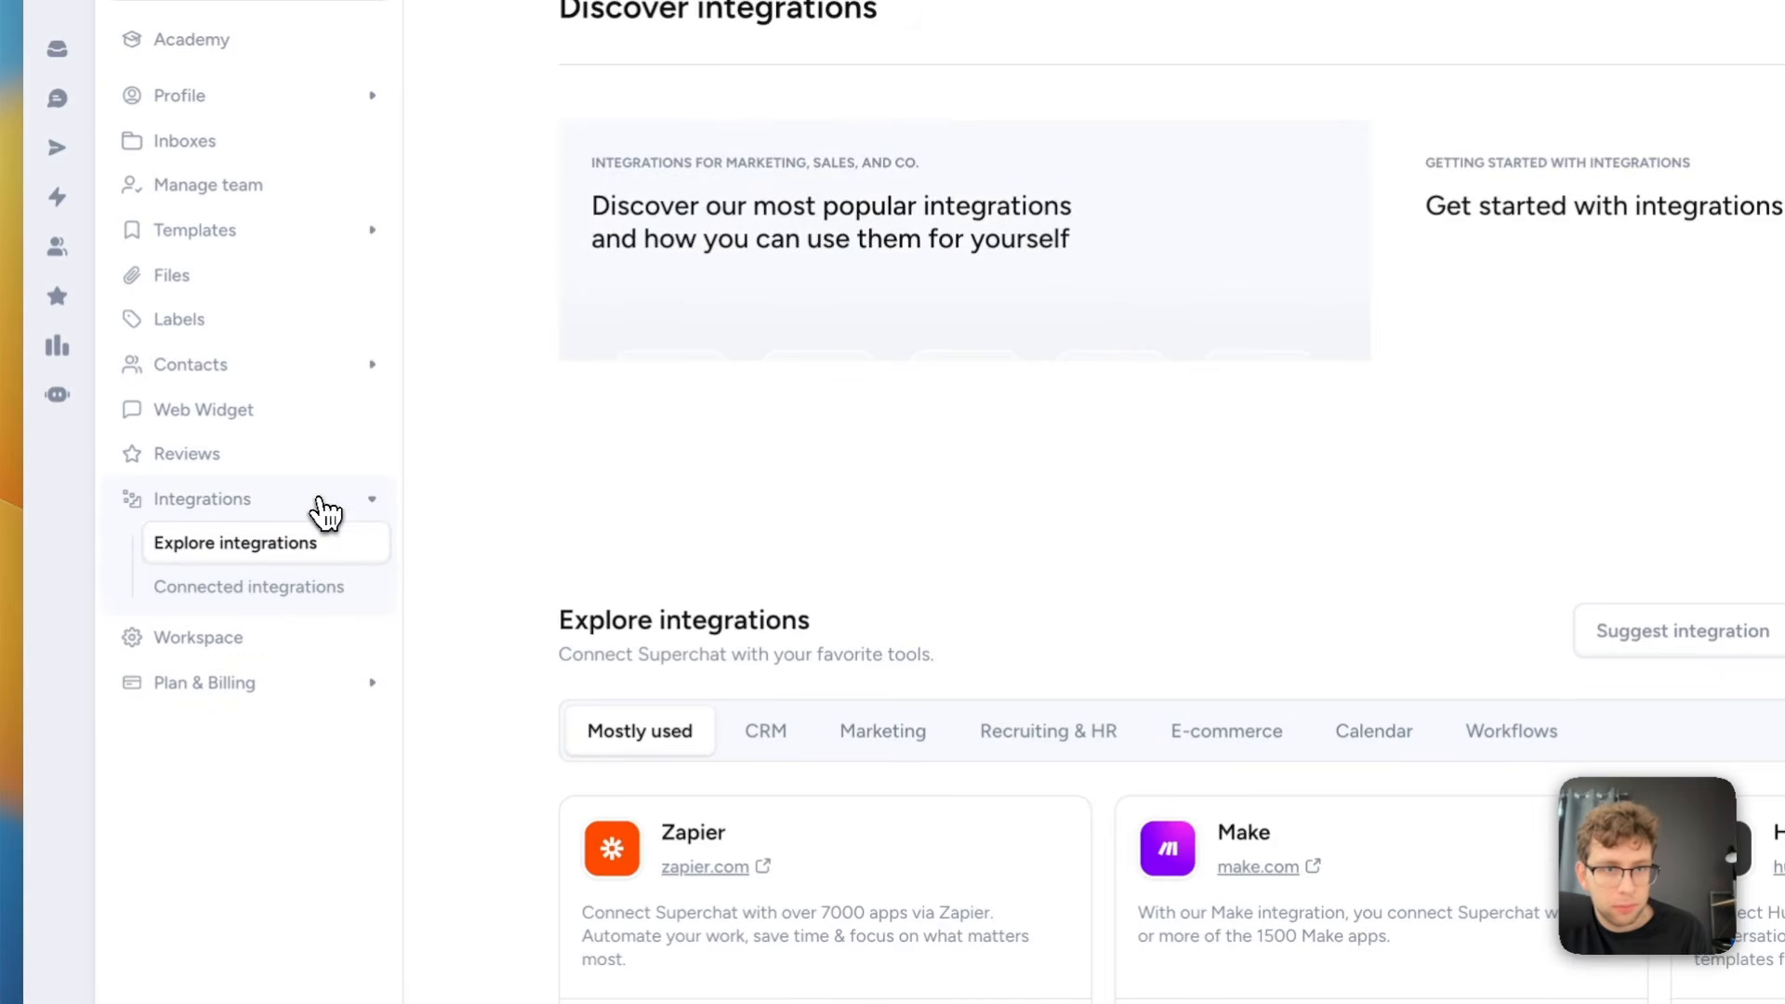
{"action": "scroll", "coordinate": [895, 745], "scroll_direction": "down", "scroll_amount": 5}
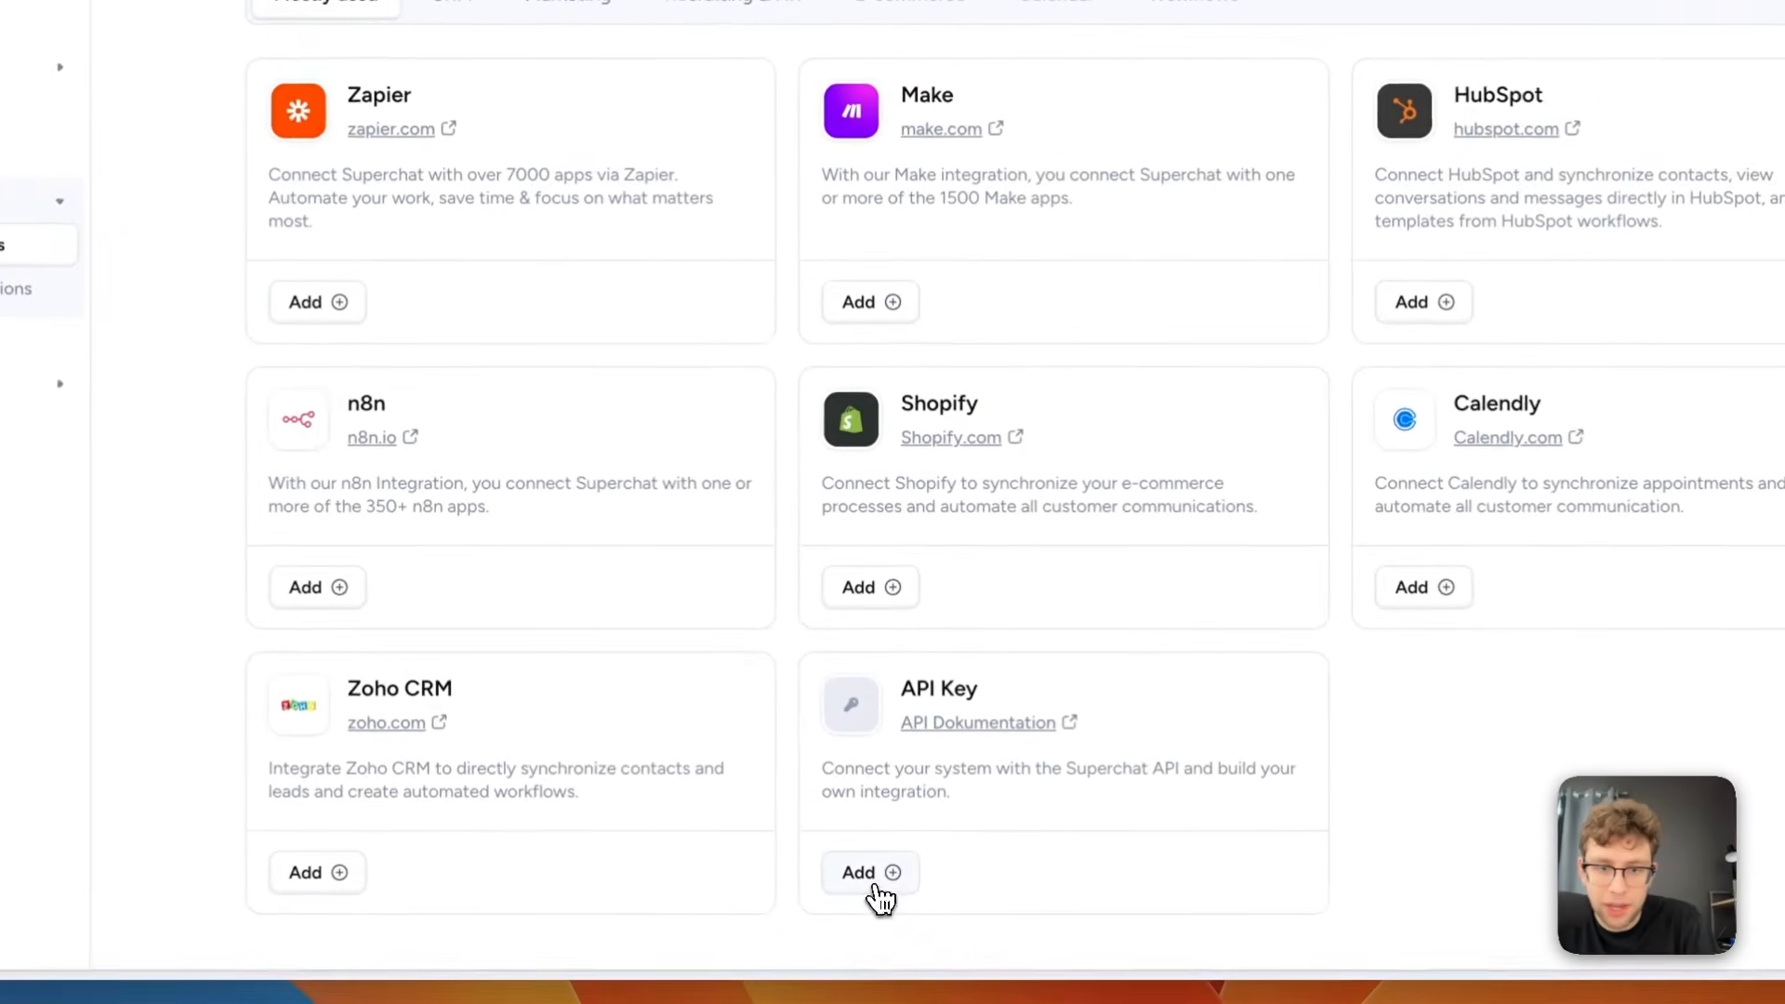
{"action": "left_click", "coordinate": [873, 912]}
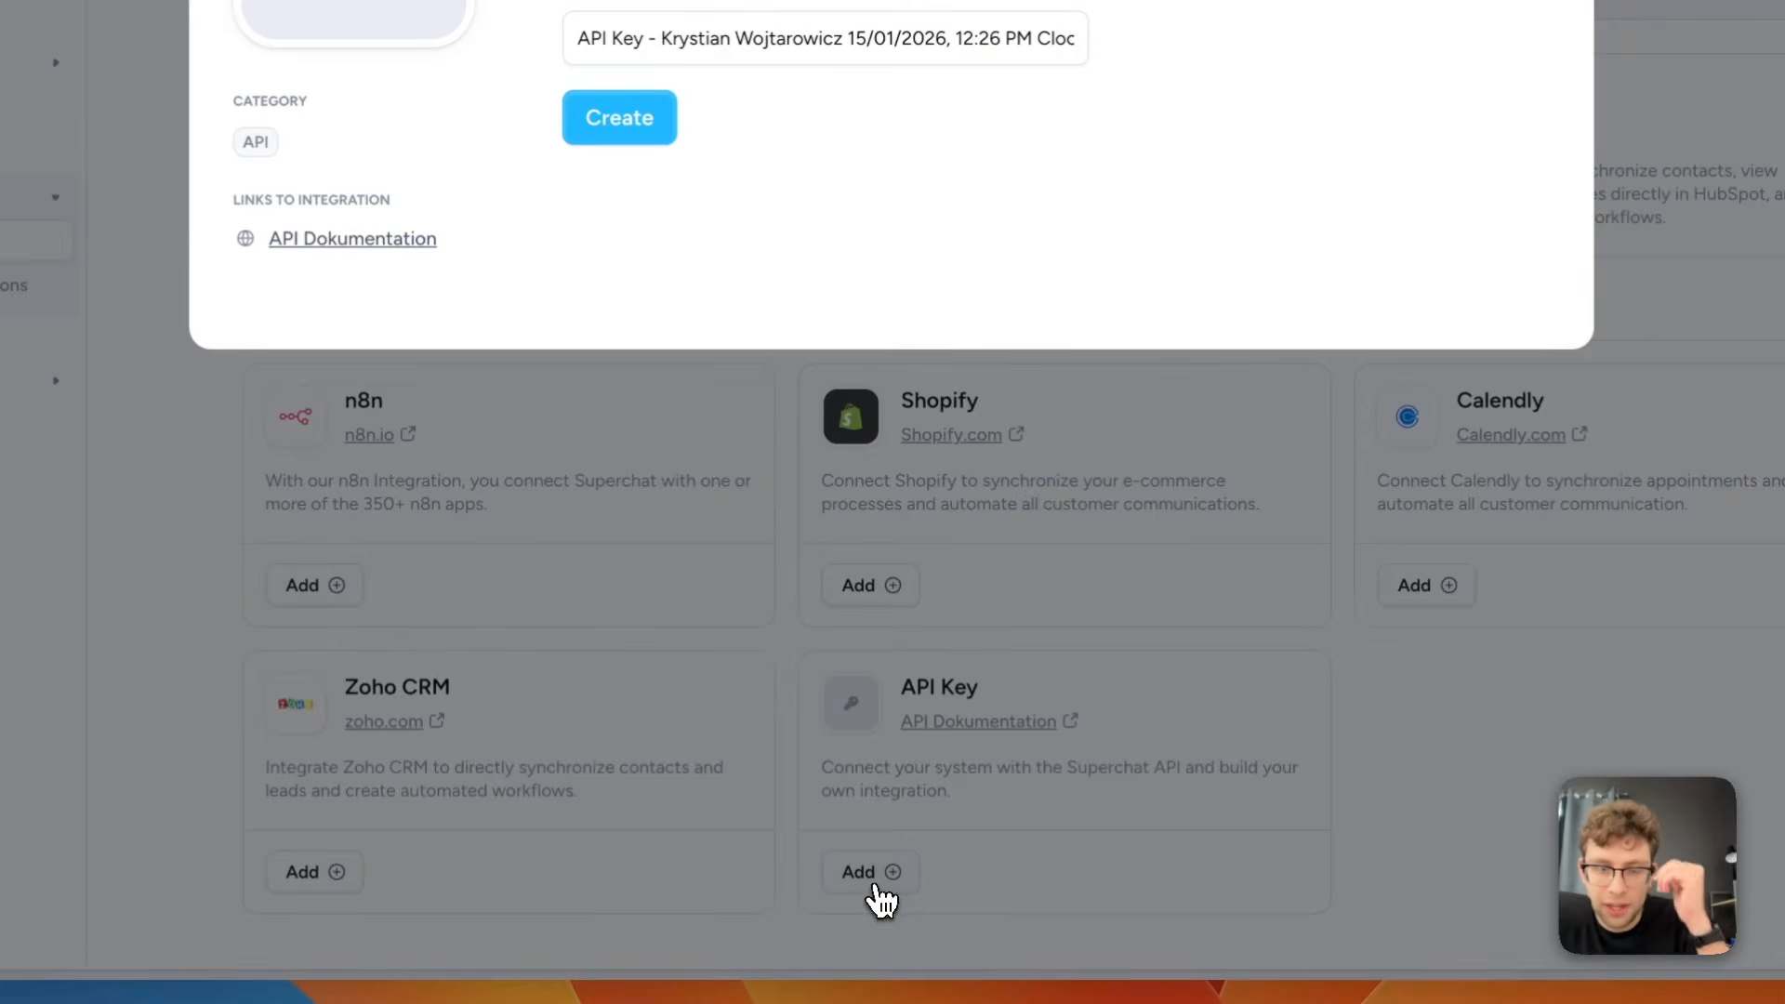
{"action": "left_click", "coordinate": [616, 479]}
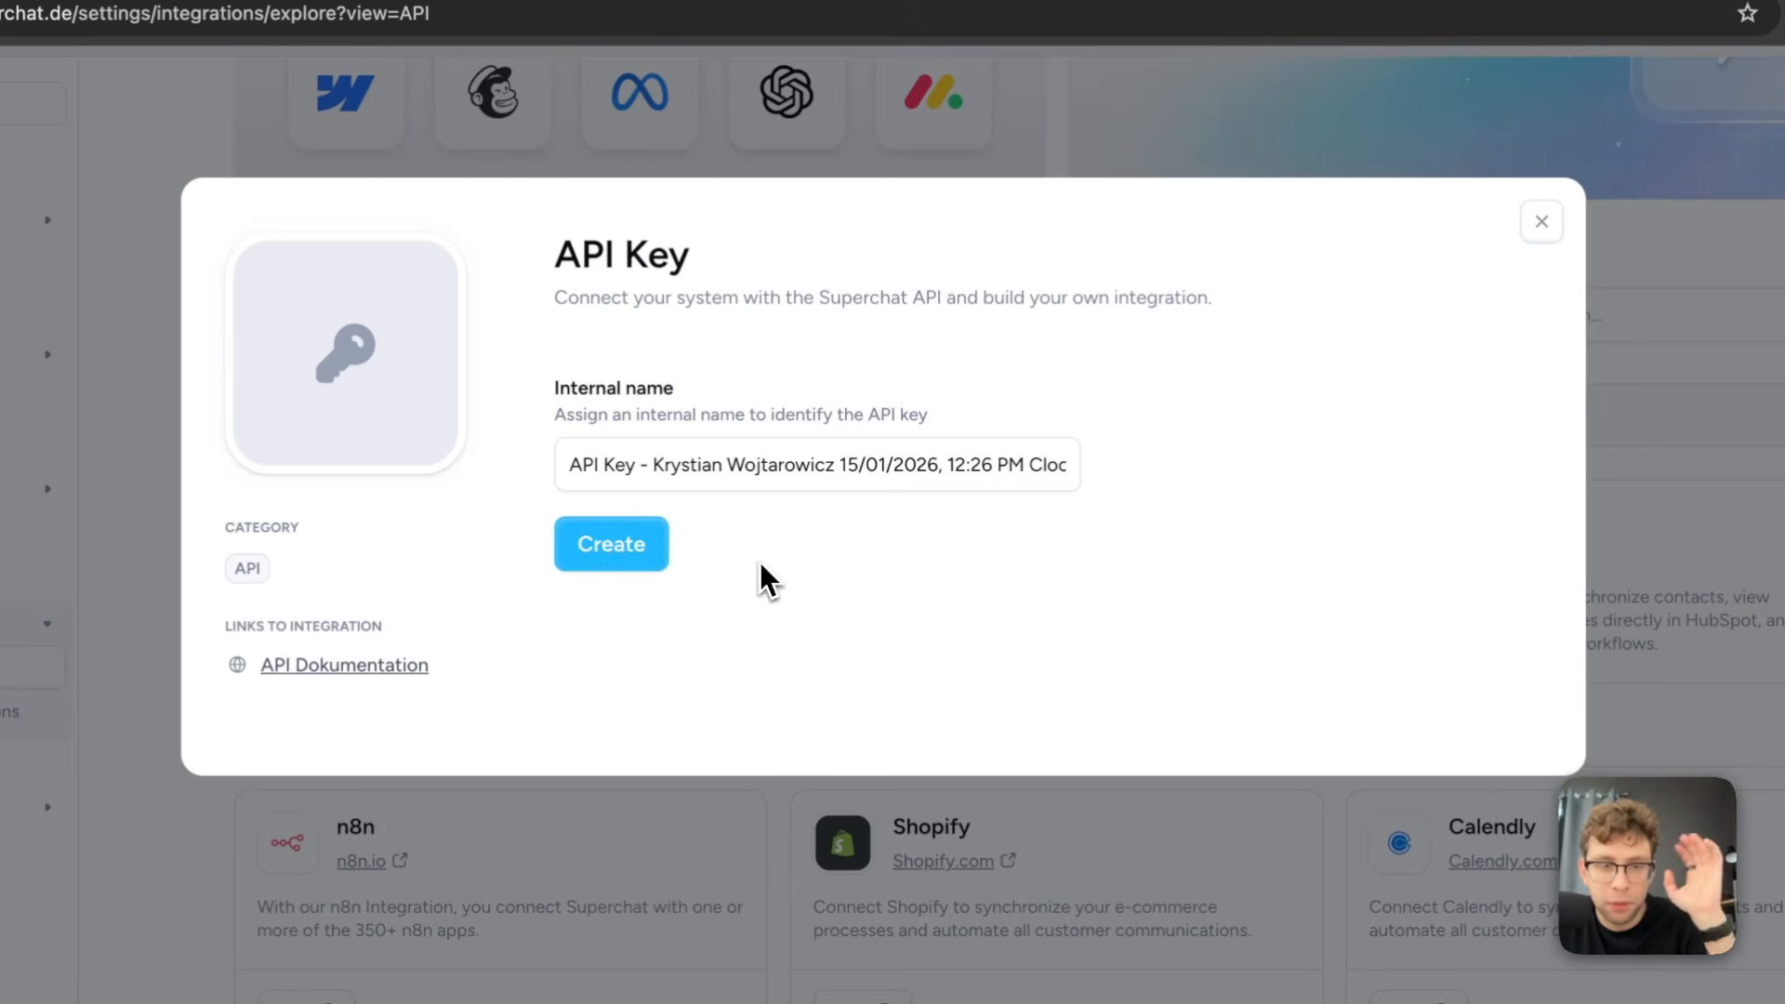
{"action": "left_click", "coordinate": [1178, 656]}
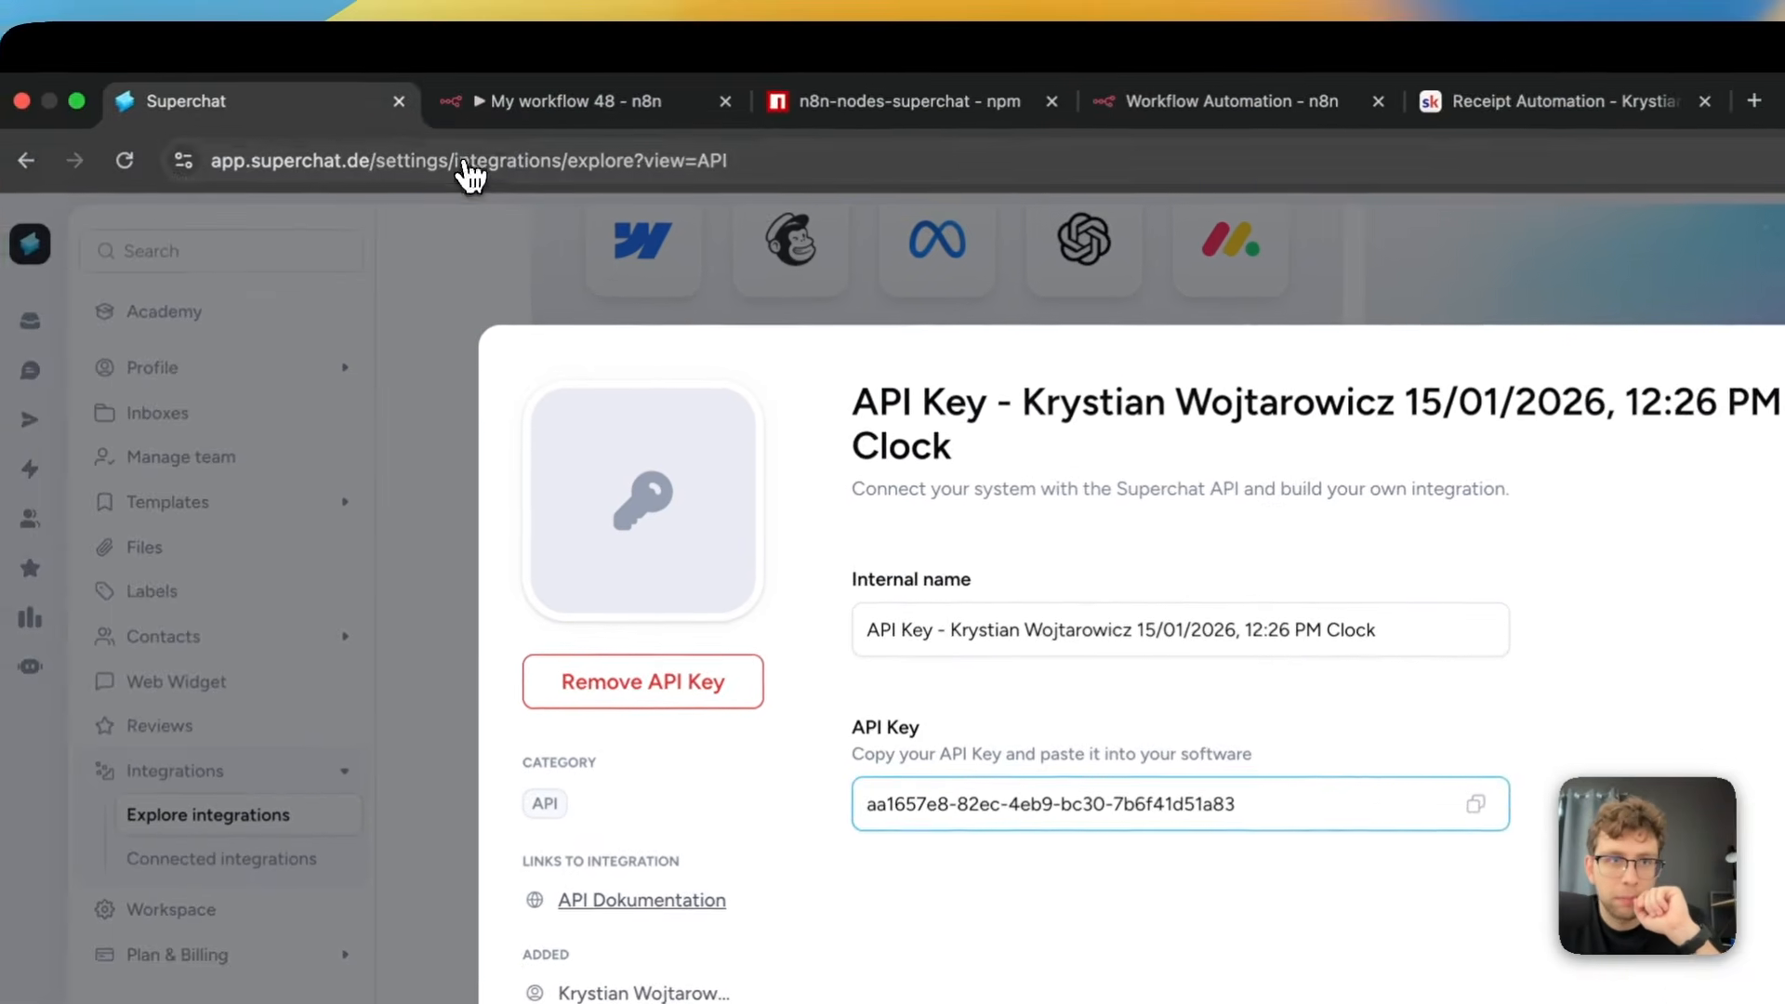
Back in n8n, add a channel filter to the Superchat Trigger for the Telegram channel n8firstagent234_bot
{"action": "left_click", "coordinate": [498, 92]}
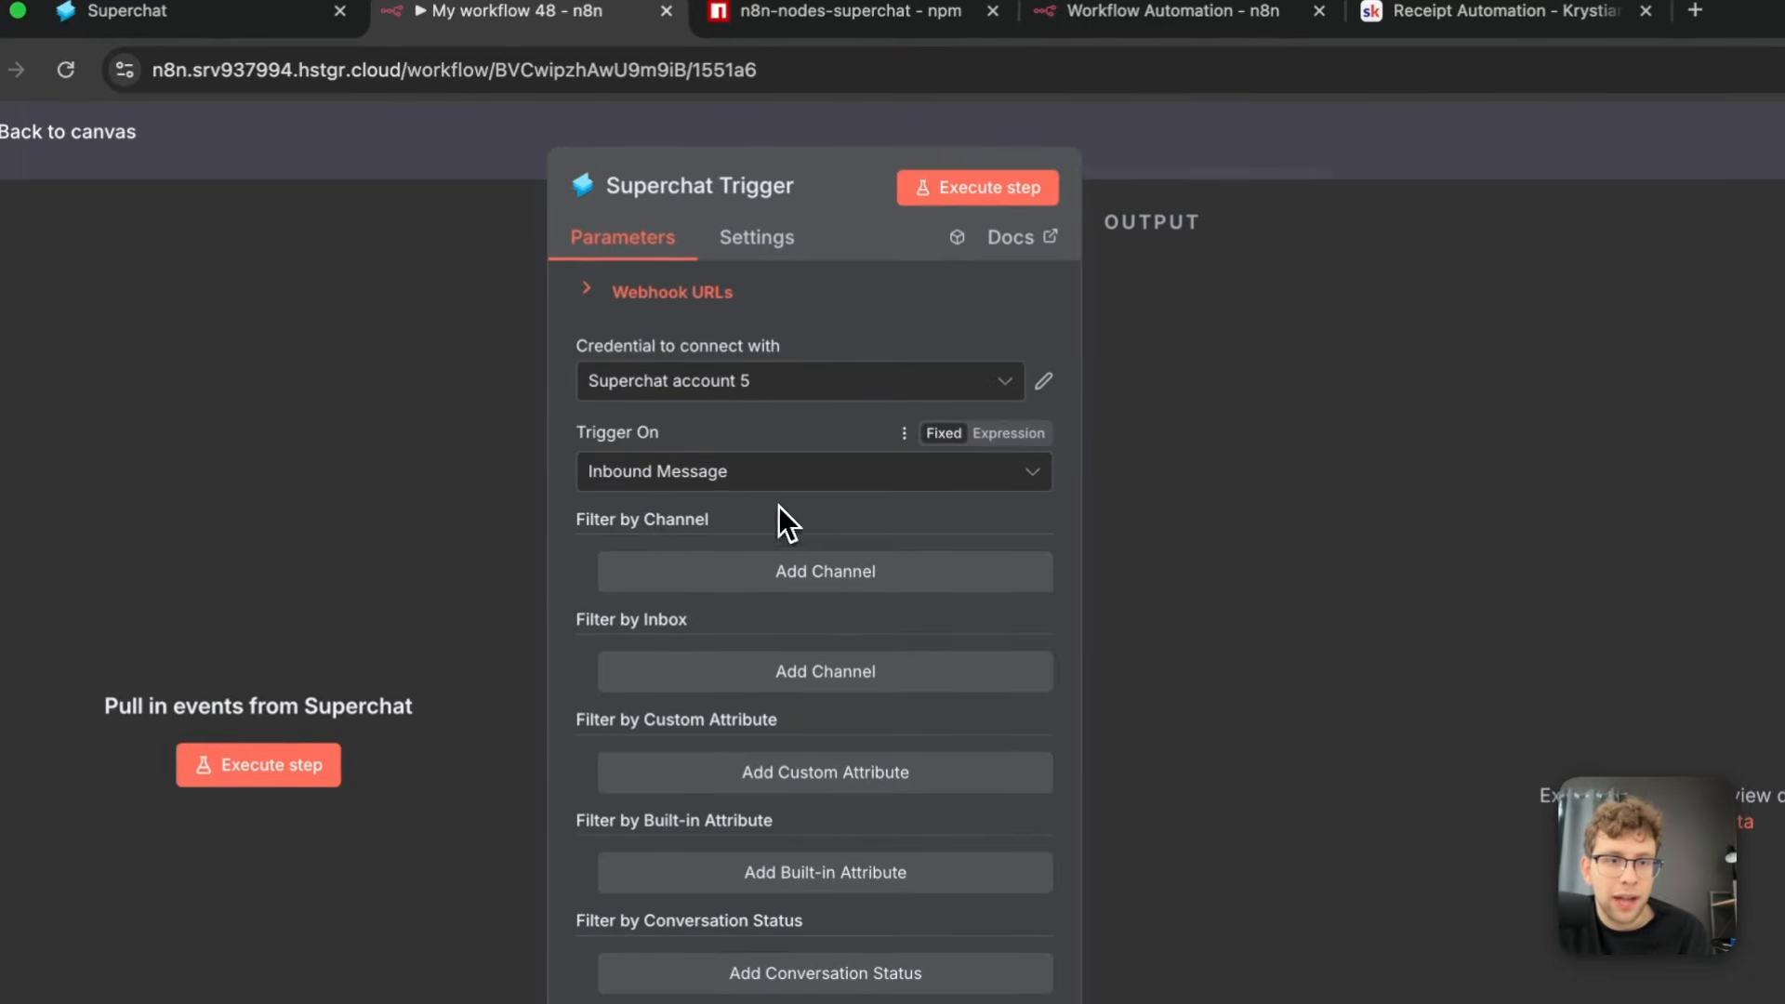
{"action": "left_click", "coordinate": [738, 426]}
{"action": "left_click", "coordinate": [900, 617]}
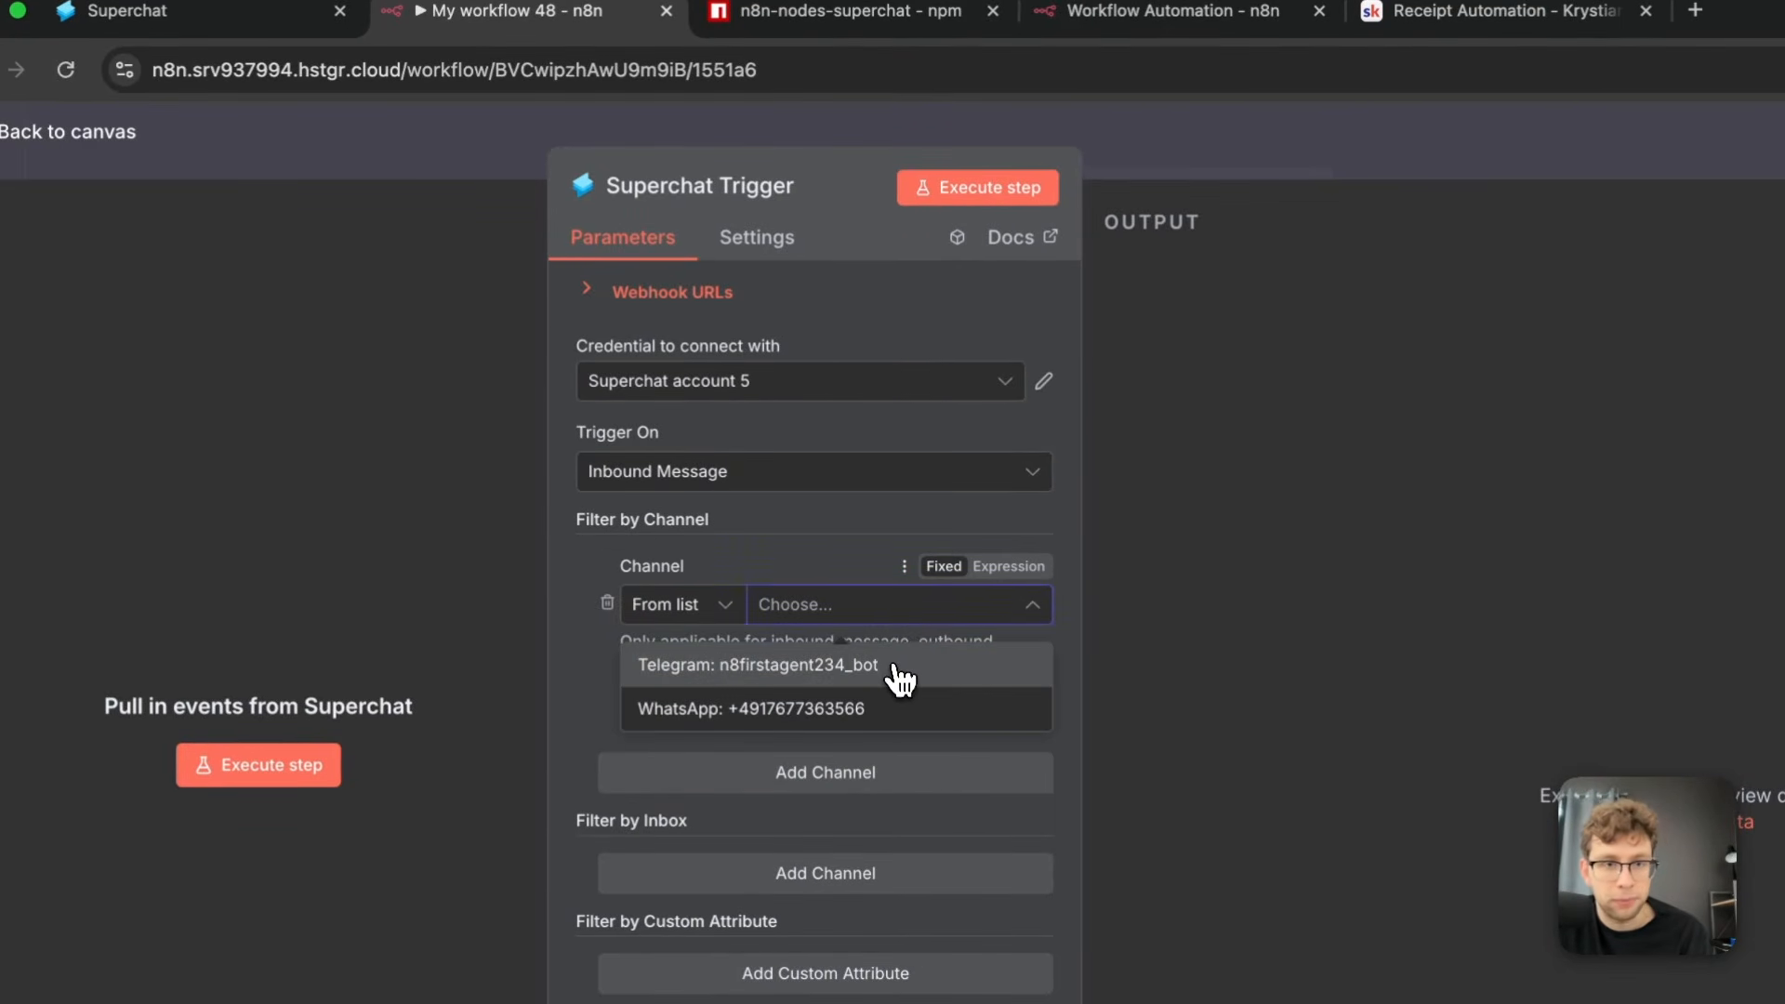
{"action": "left_click", "coordinate": [880, 676]}
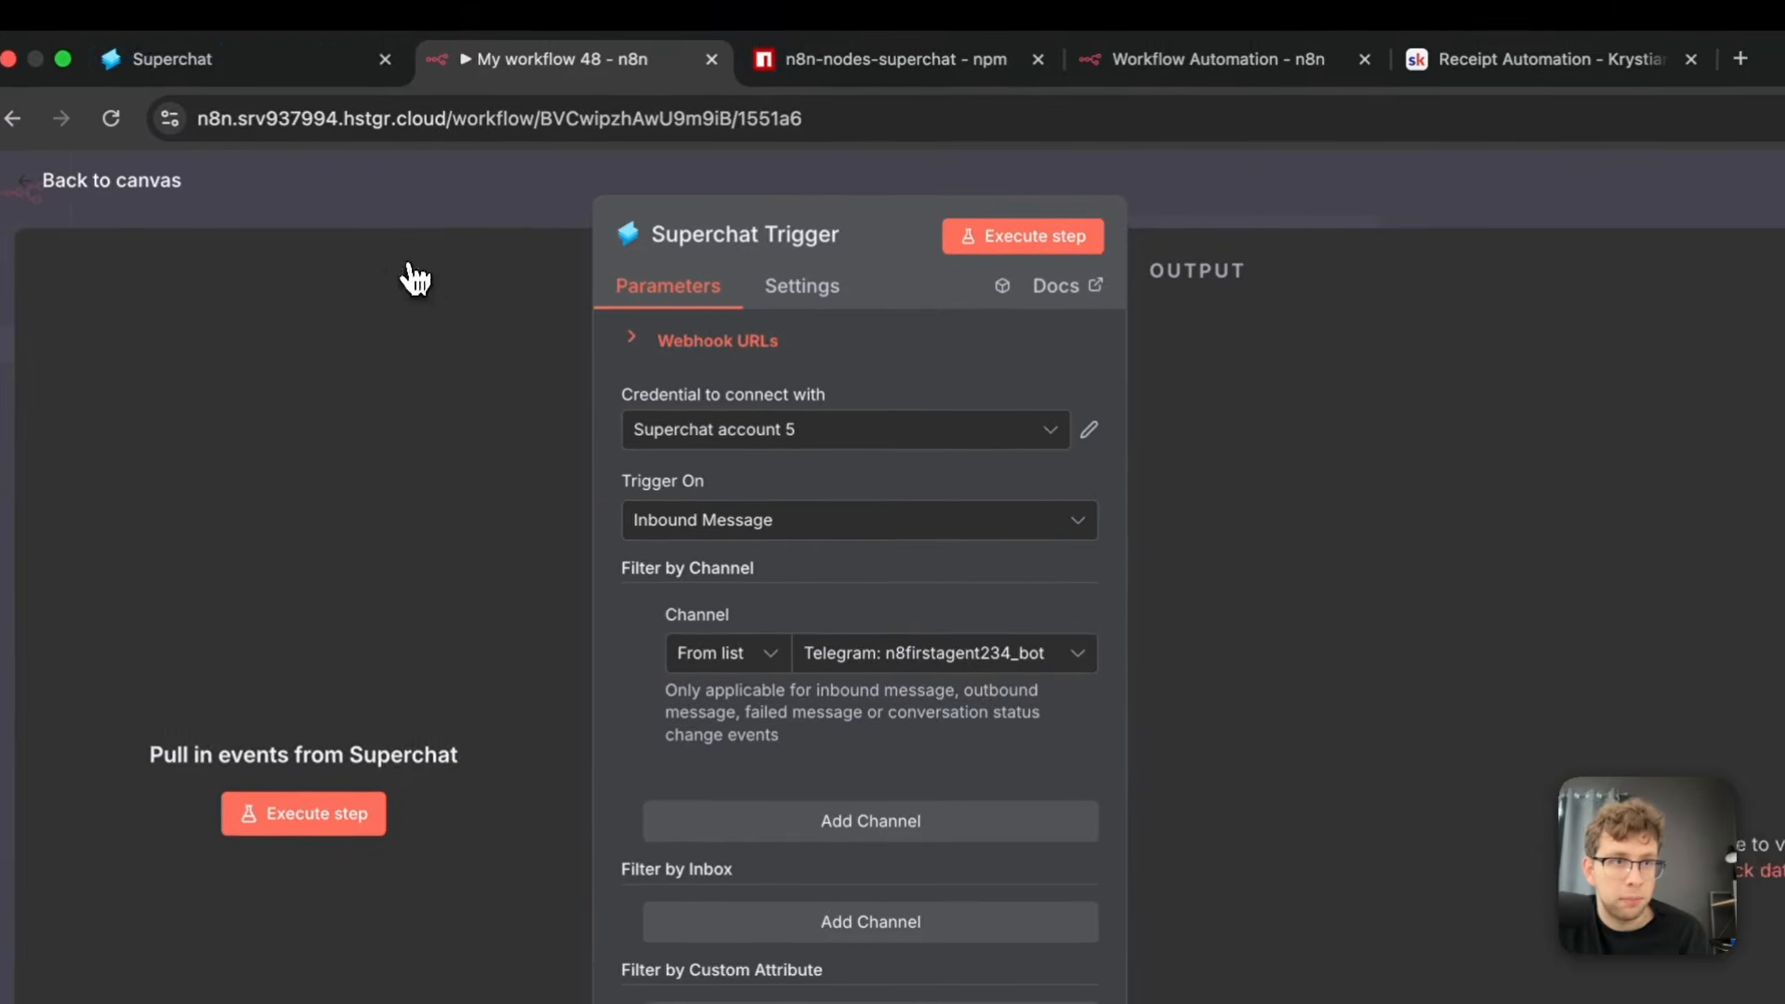
In Superchat, look at the inbox conversations and examine which communication channels can be added to the n8n-automation inbox
{"action": "left_click", "coordinate": [214, 13]}
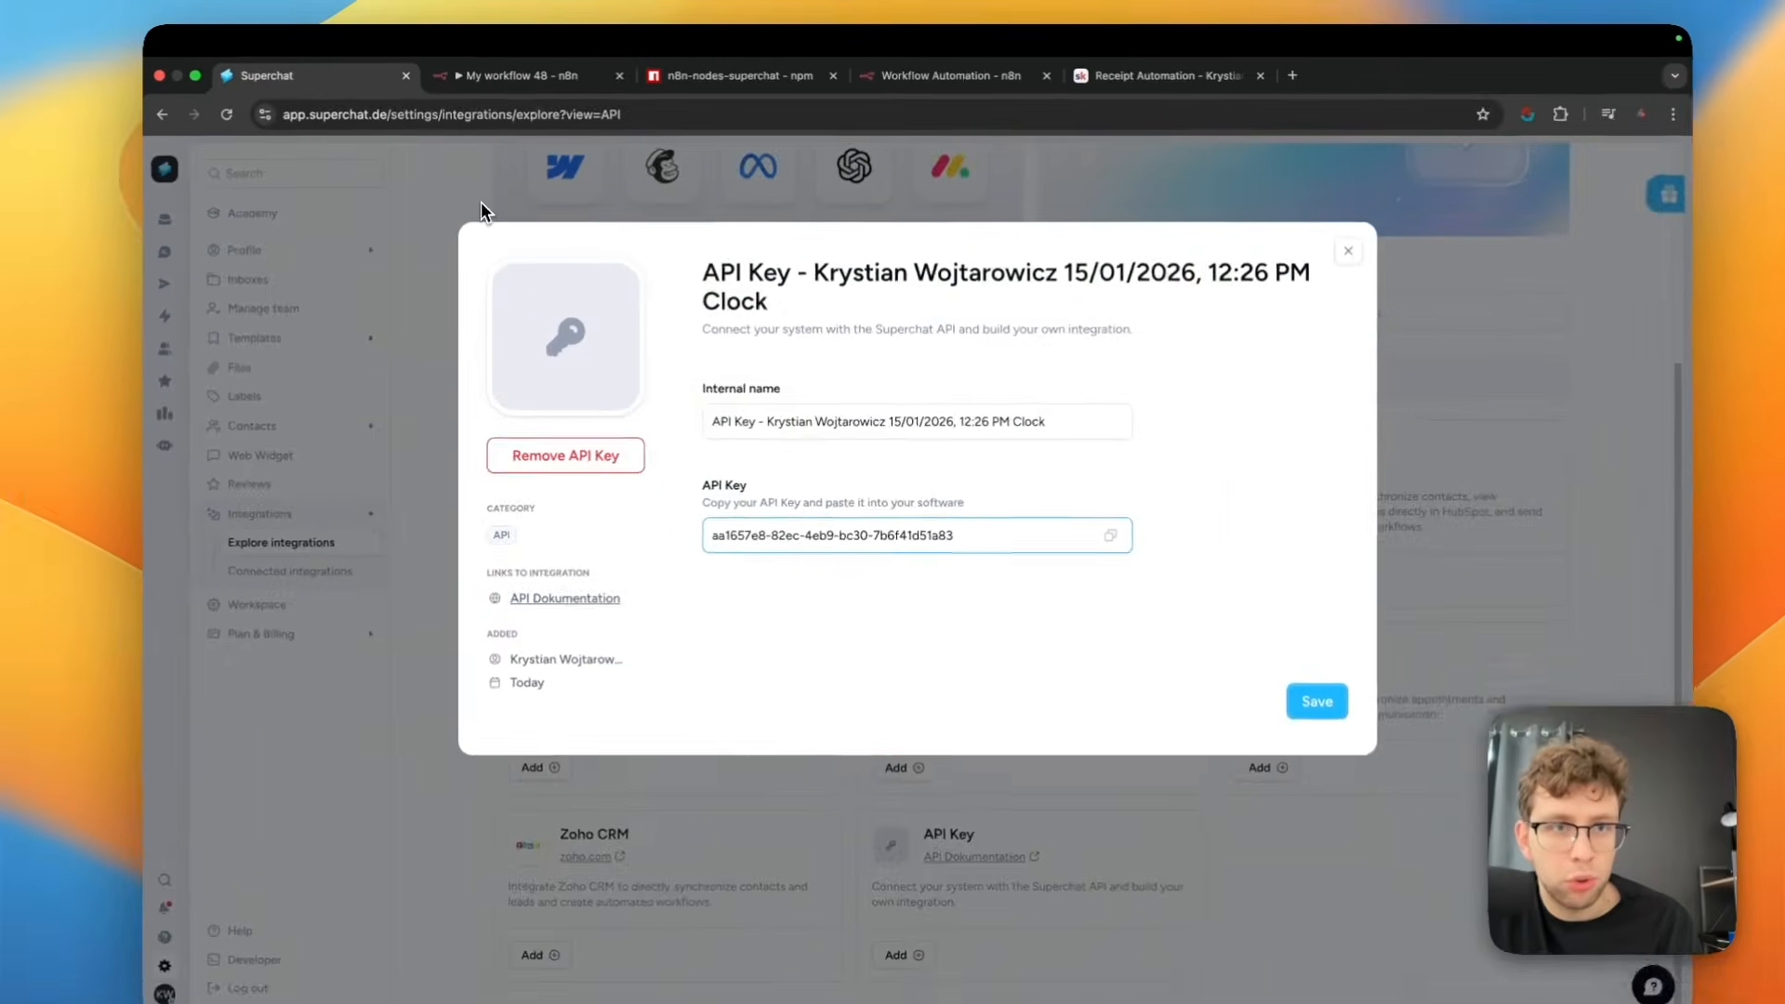
{"action": "left_click", "coordinate": [534, 302]}
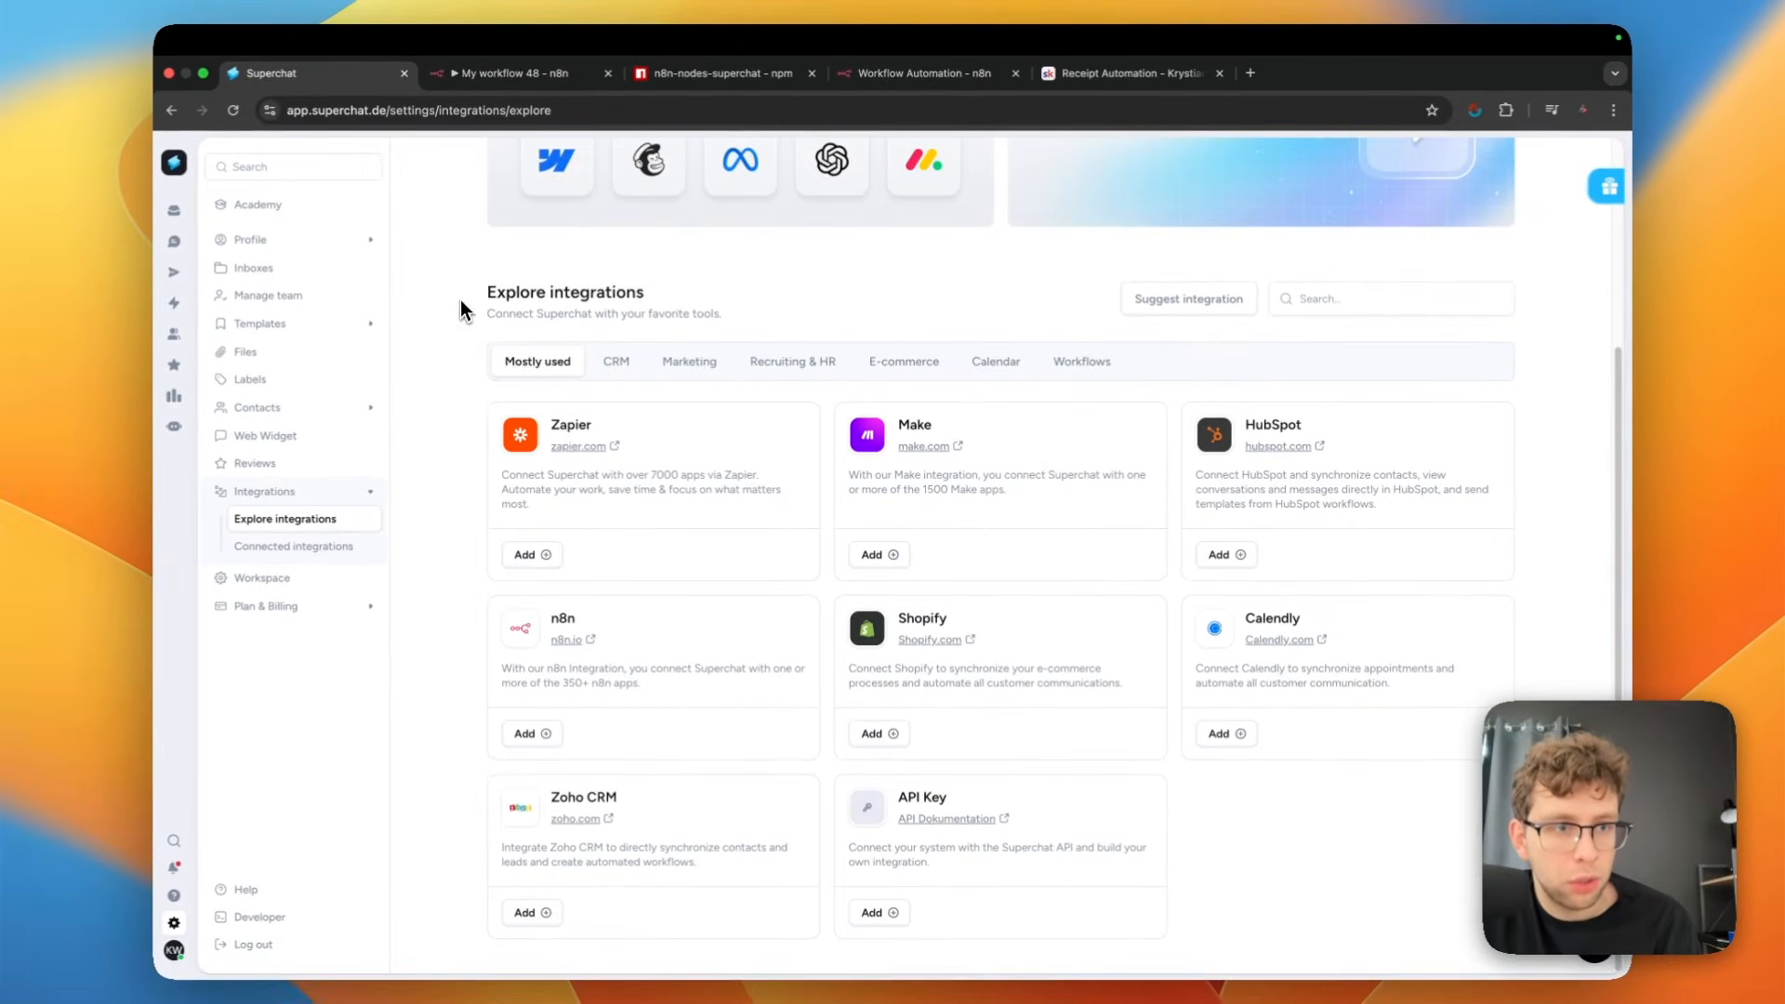
{"action": "left_click", "coordinate": [186, 212]}
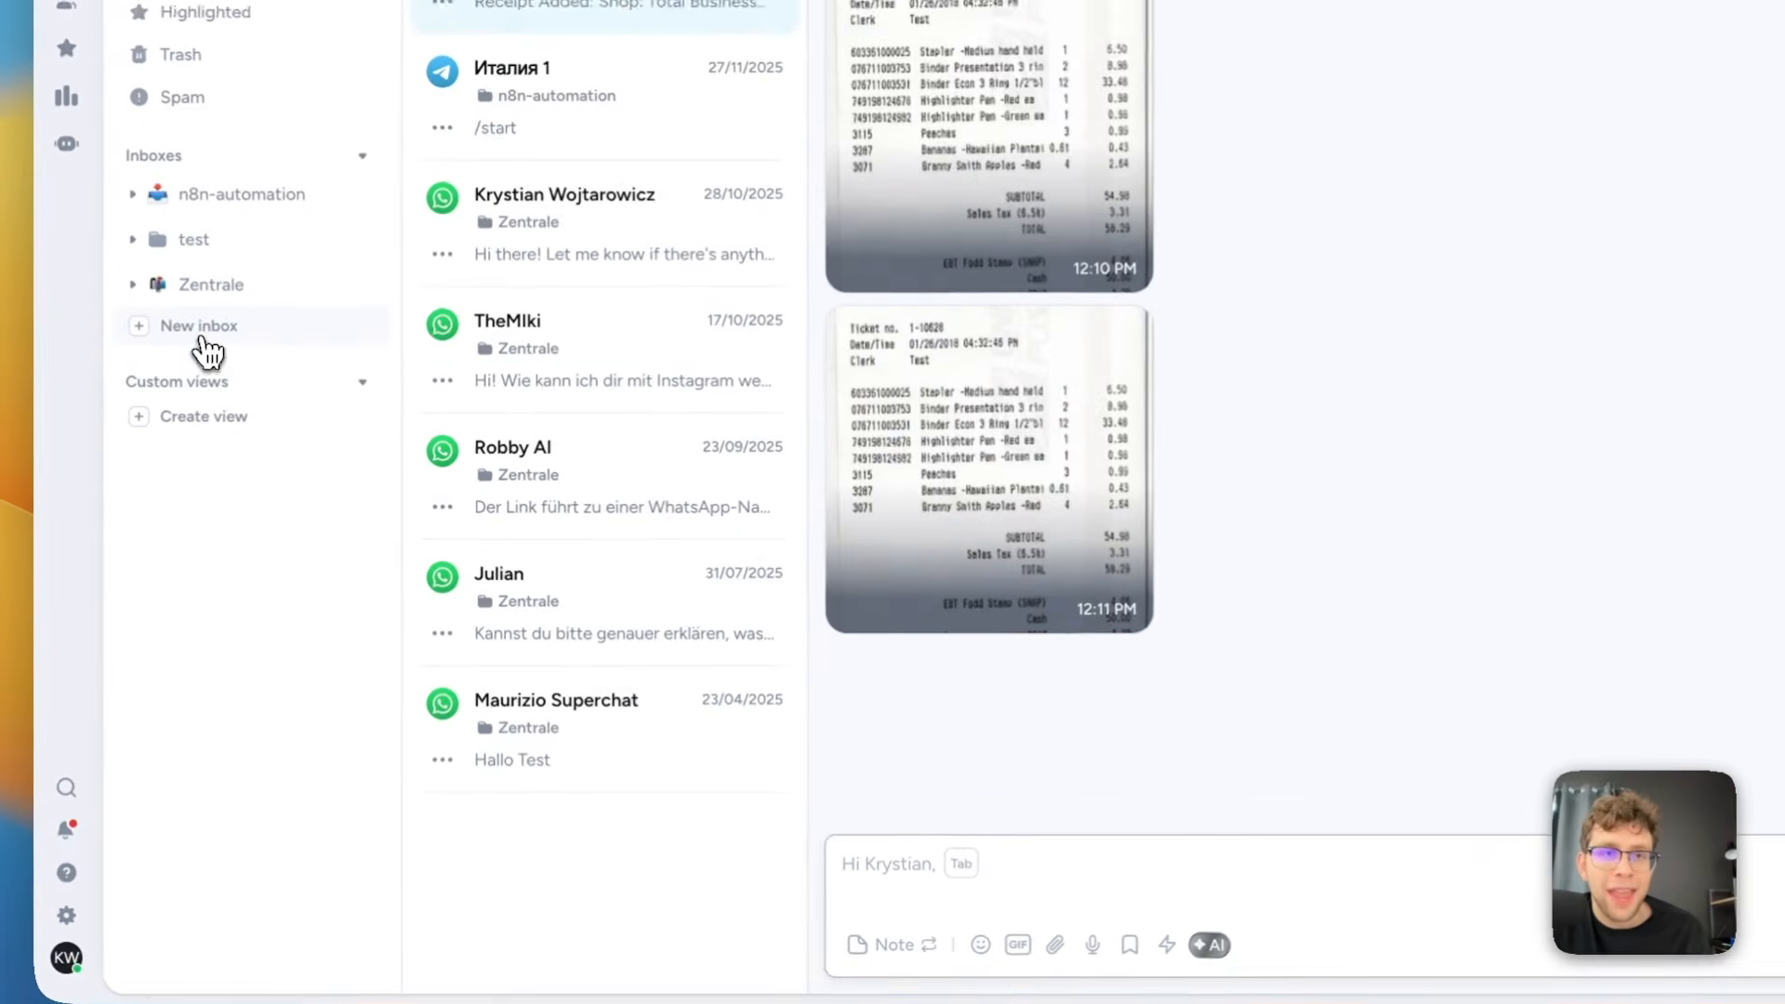
{"action": "left_click", "coordinate": [65, 923]}
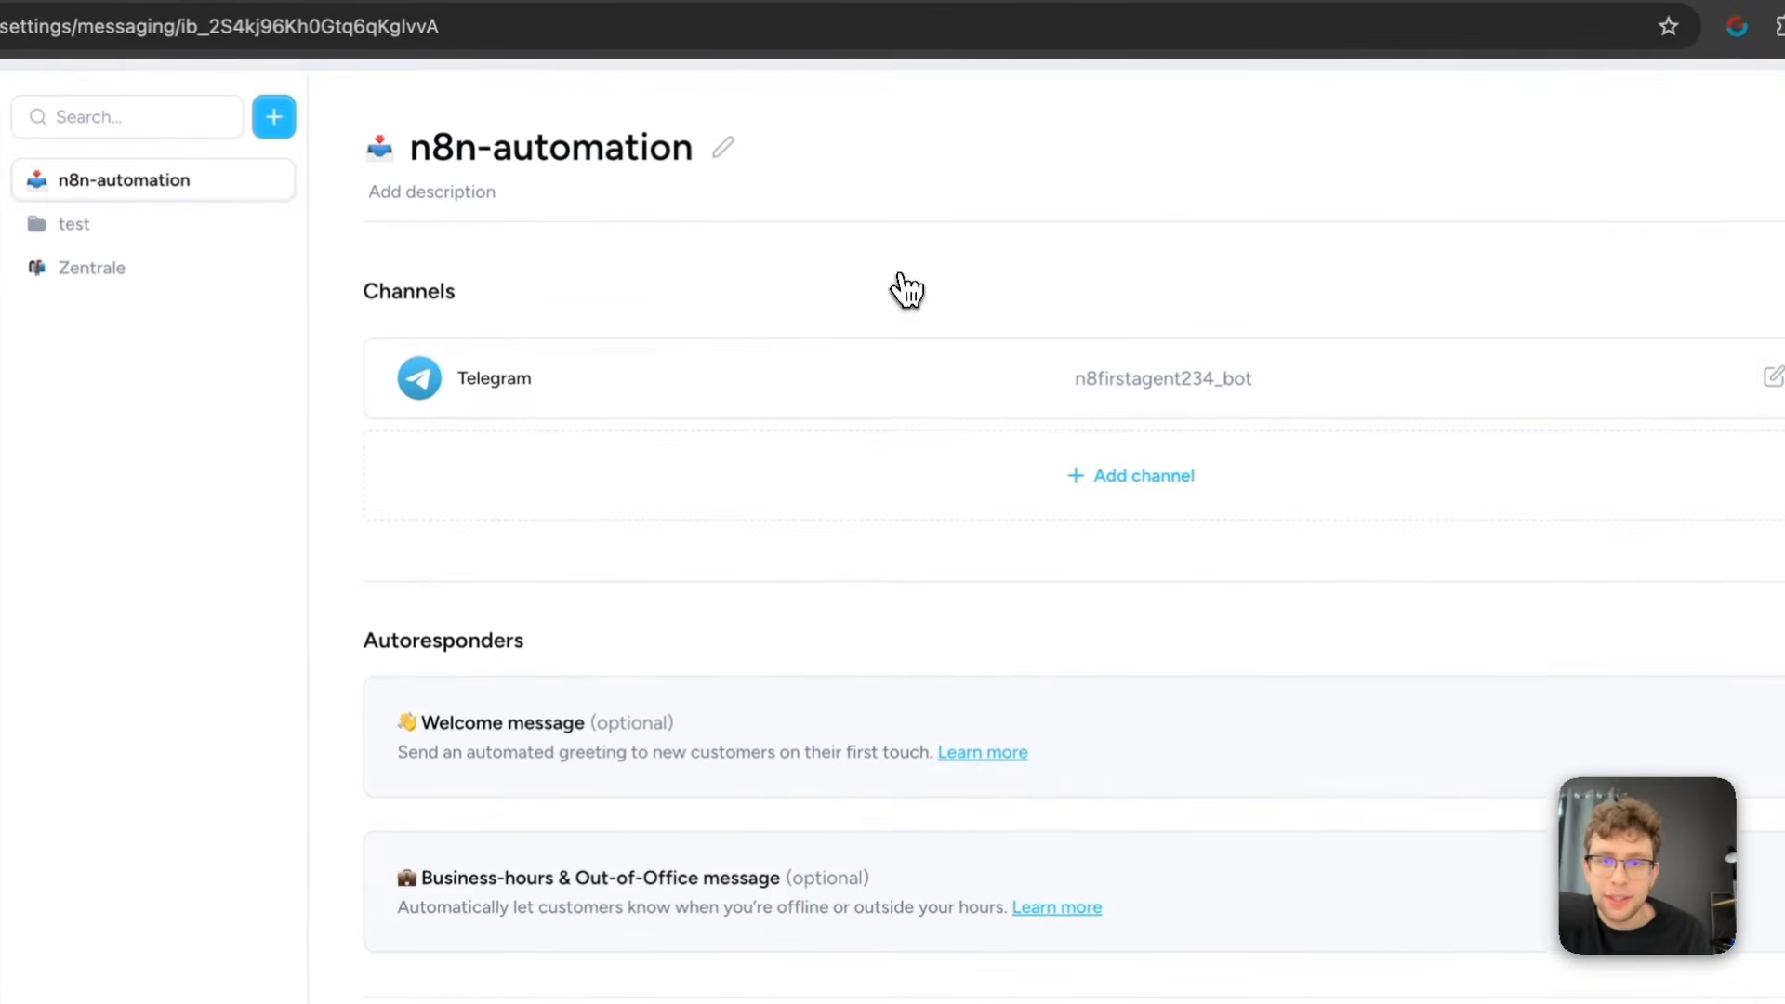
{"action": "left_click", "coordinate": [1125, 512]}
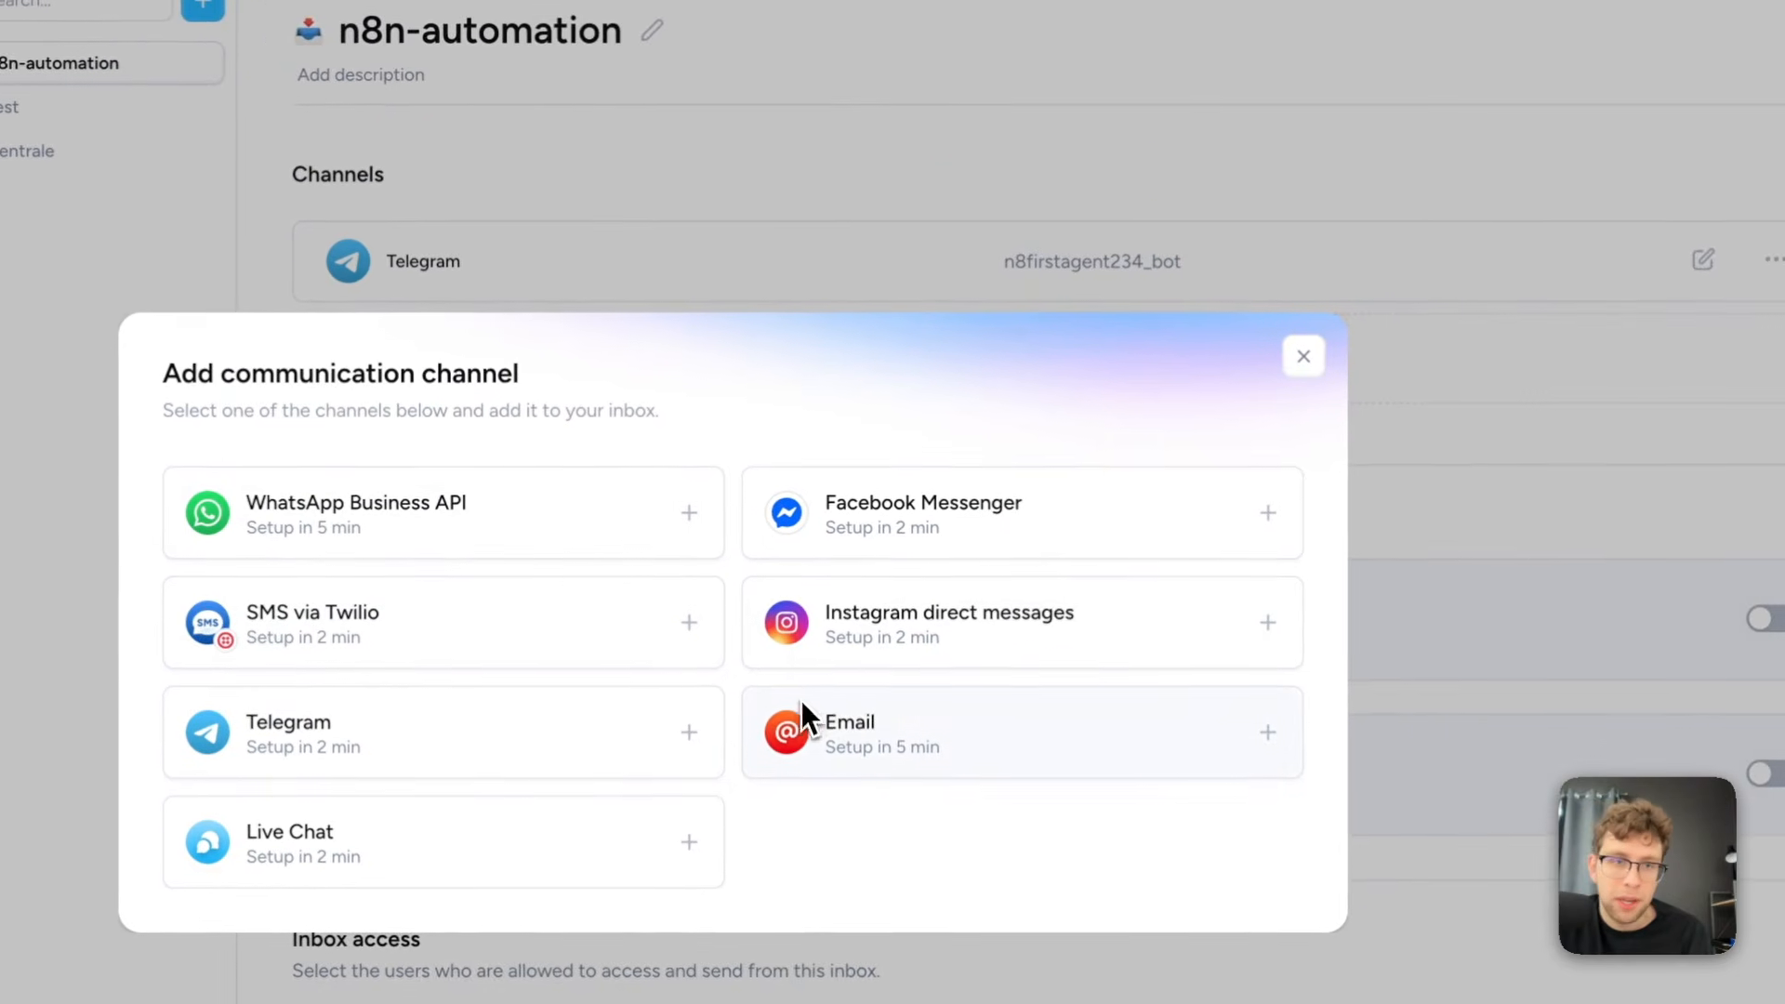
{"action": "left_click", "coordinate": [1299, 359]}
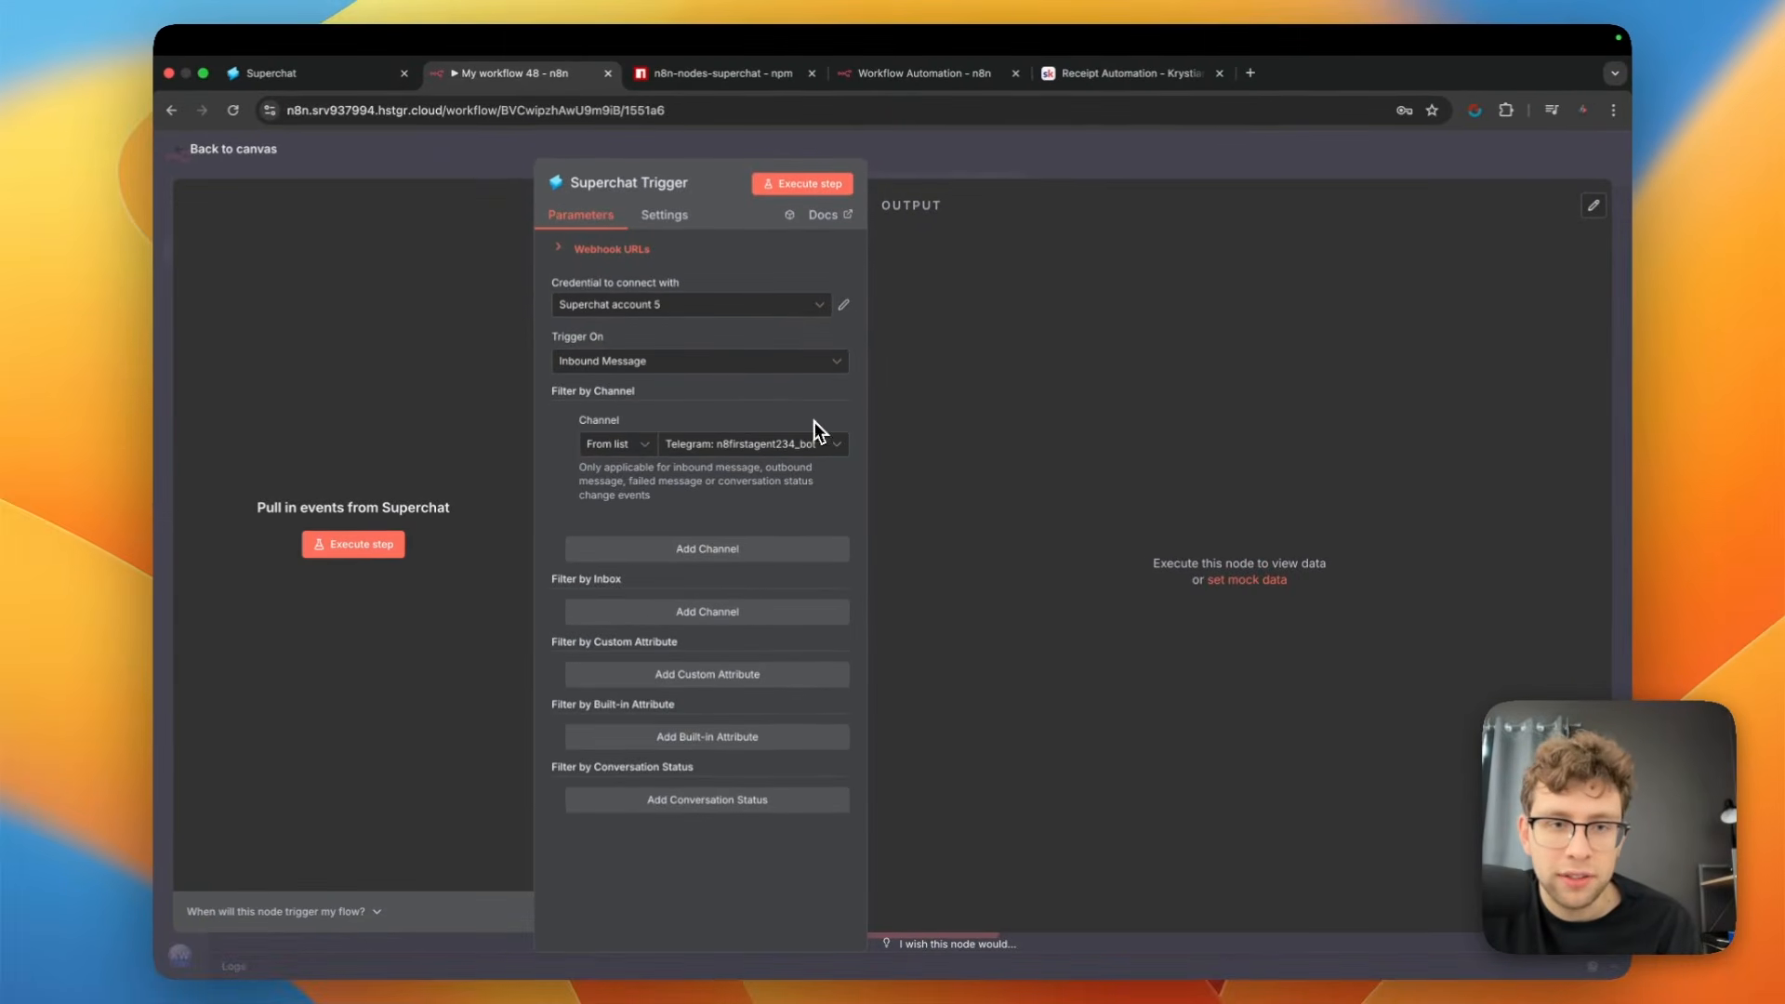
Execute the Superchat Trigger in n8n to capture an inbound Telegram media message, check its output and return to the canvas
{"action": "left_click", "coordinate": [385, 546]}
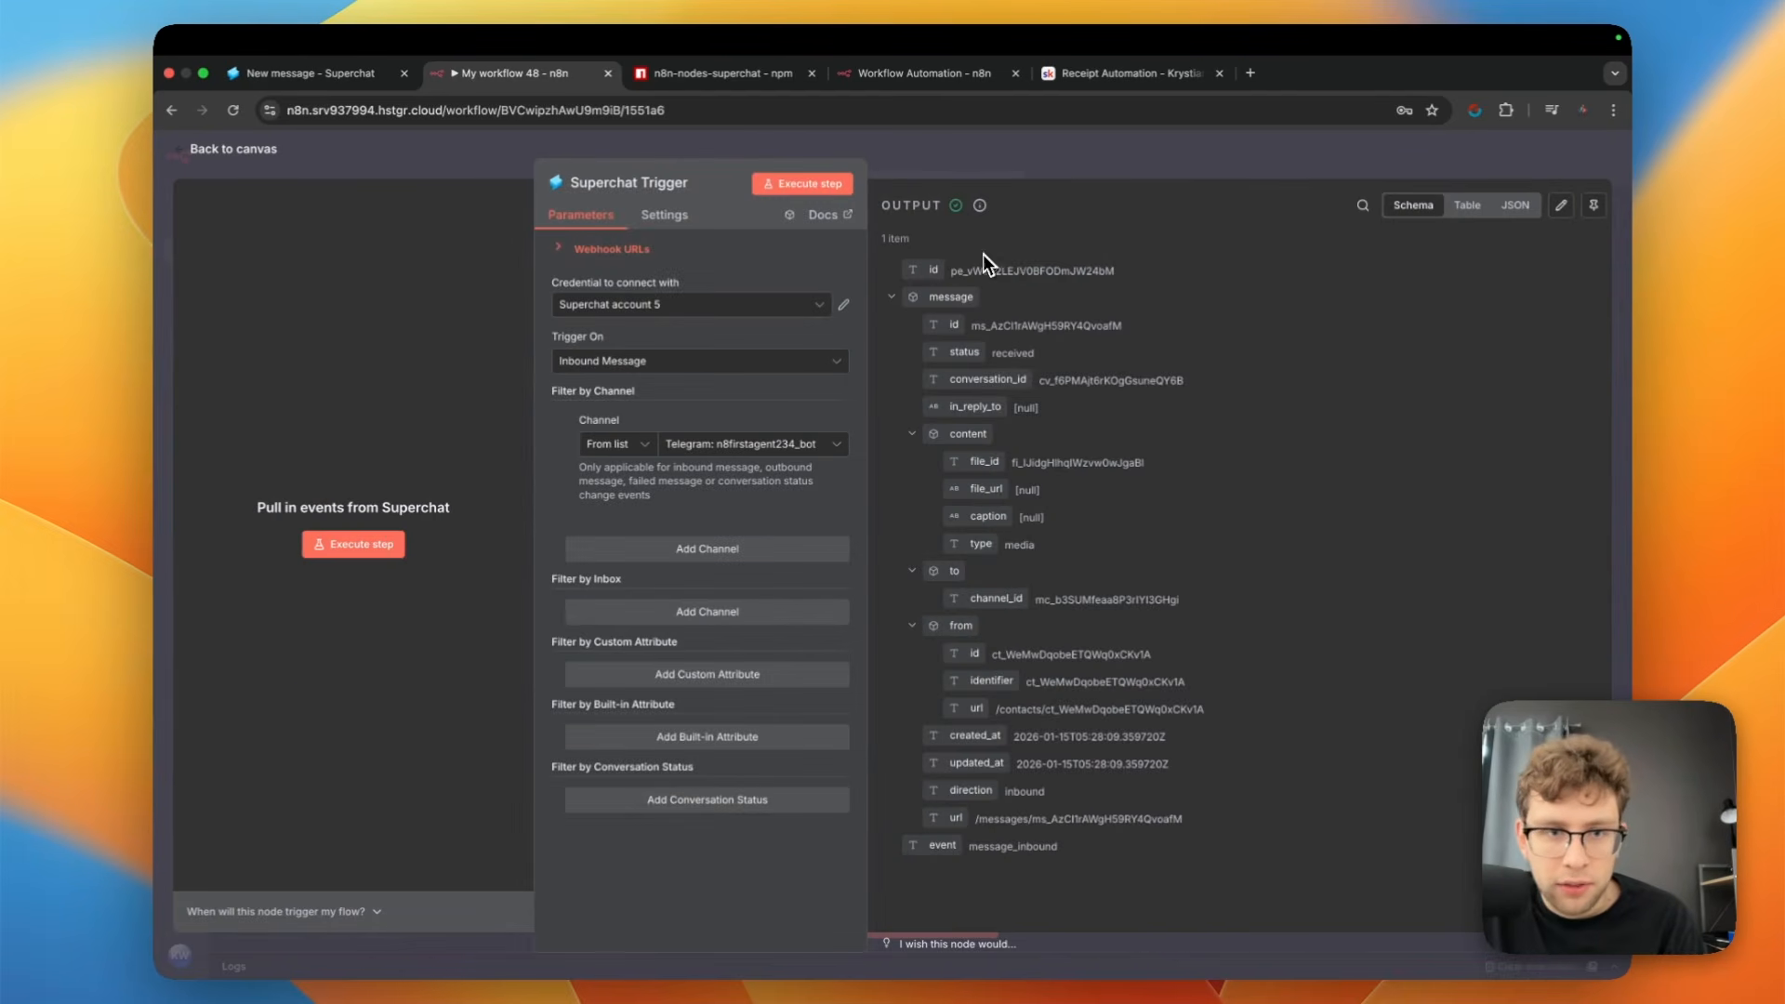
{"action": "left_click_drag", "start_coordinate": [967, 240], "coordinate": [891, 239]}
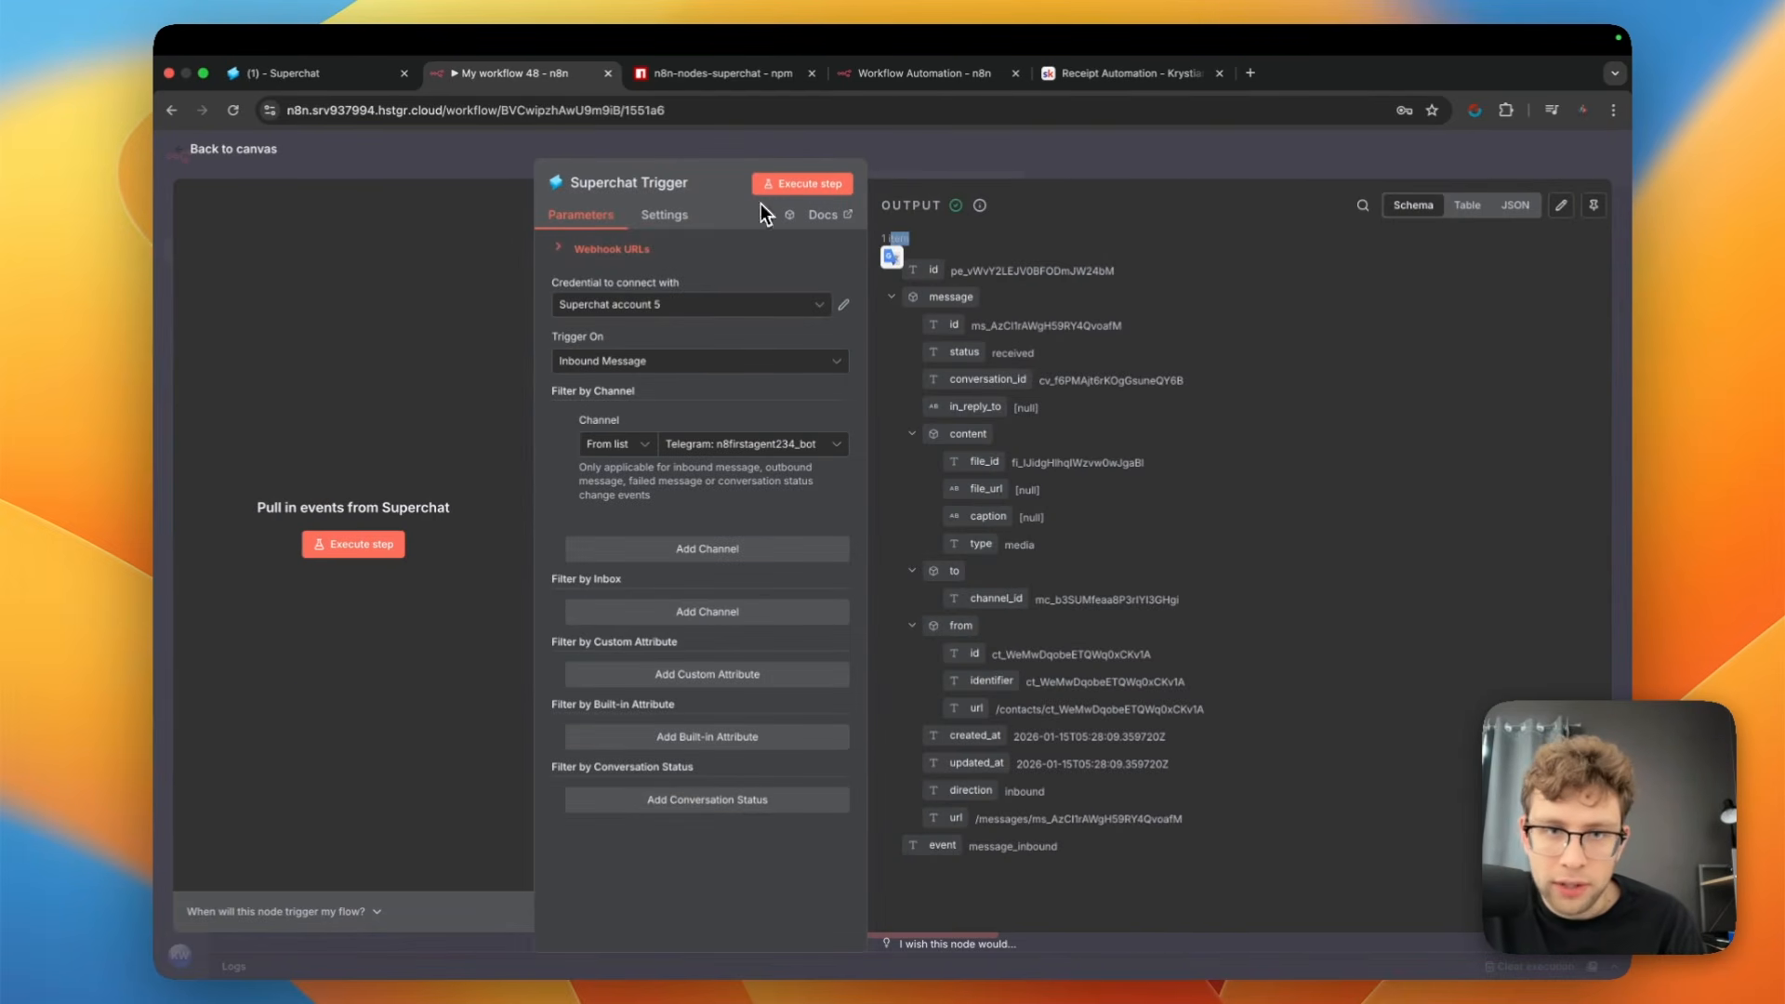
{"action": "left_click", "coordinate": [216, 149]}
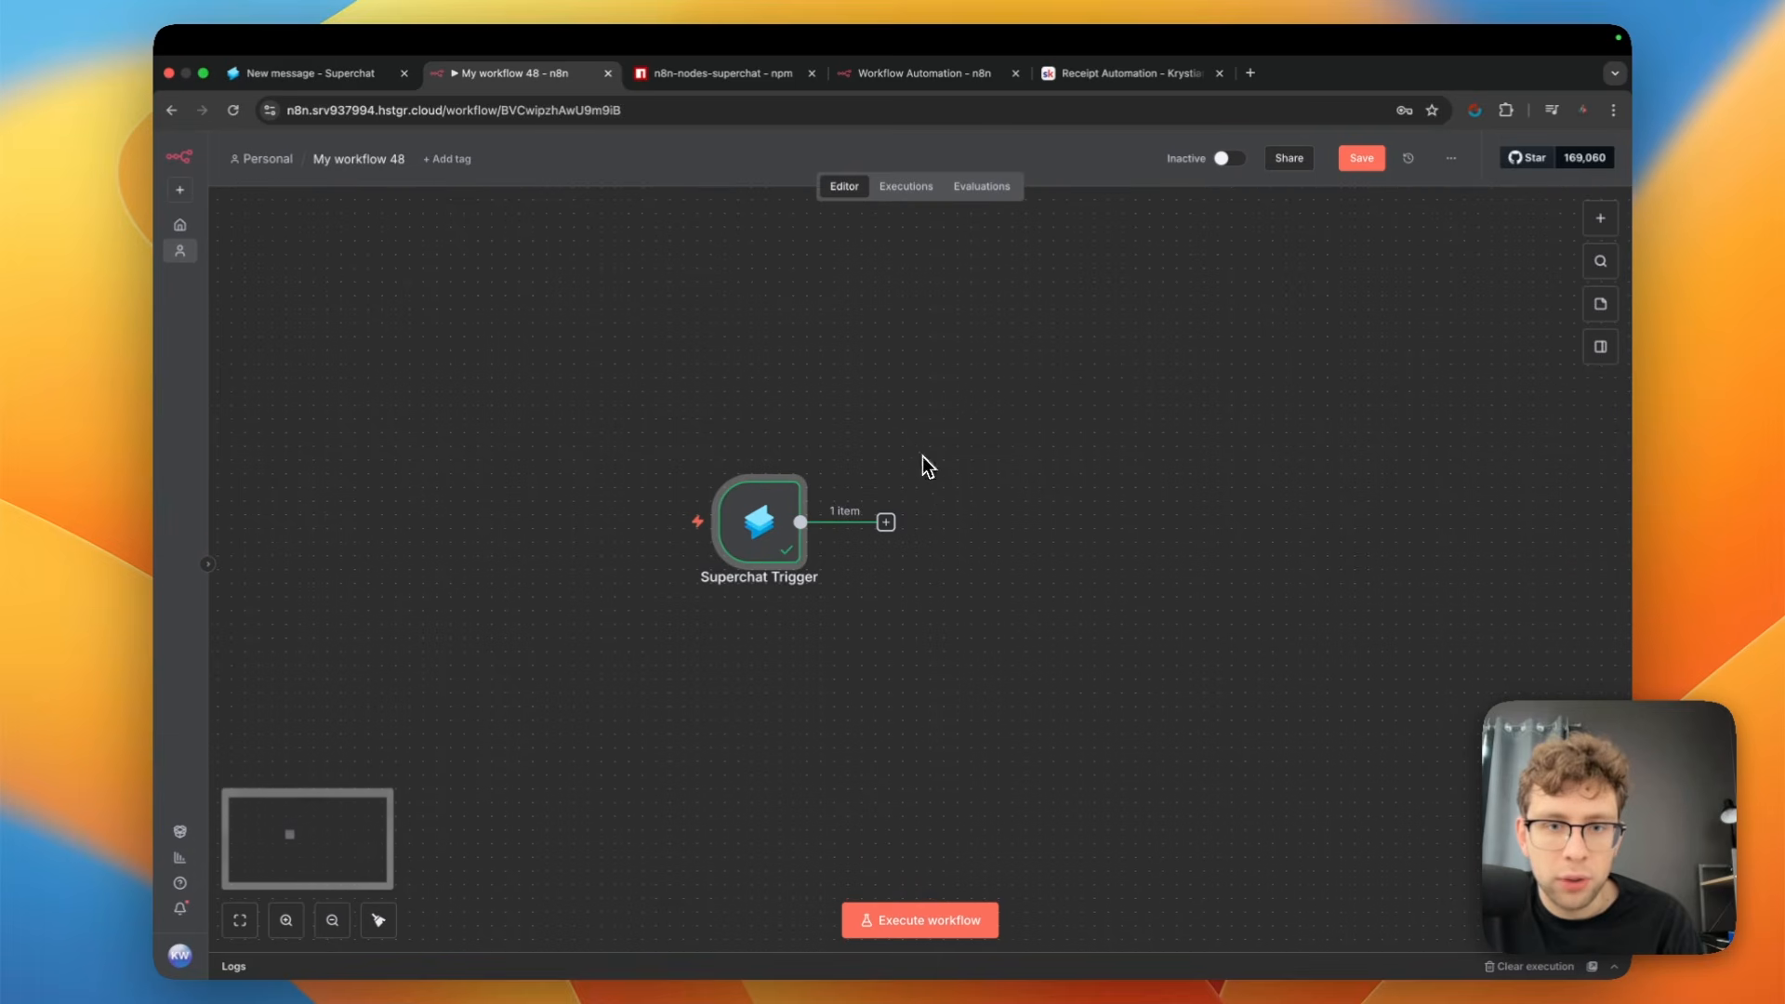
Add a Superchat "Download a file" action after the trigger and map its File ID to {{ $json.id }}
{"action": "left_click", "coordinate": [889, 523]}
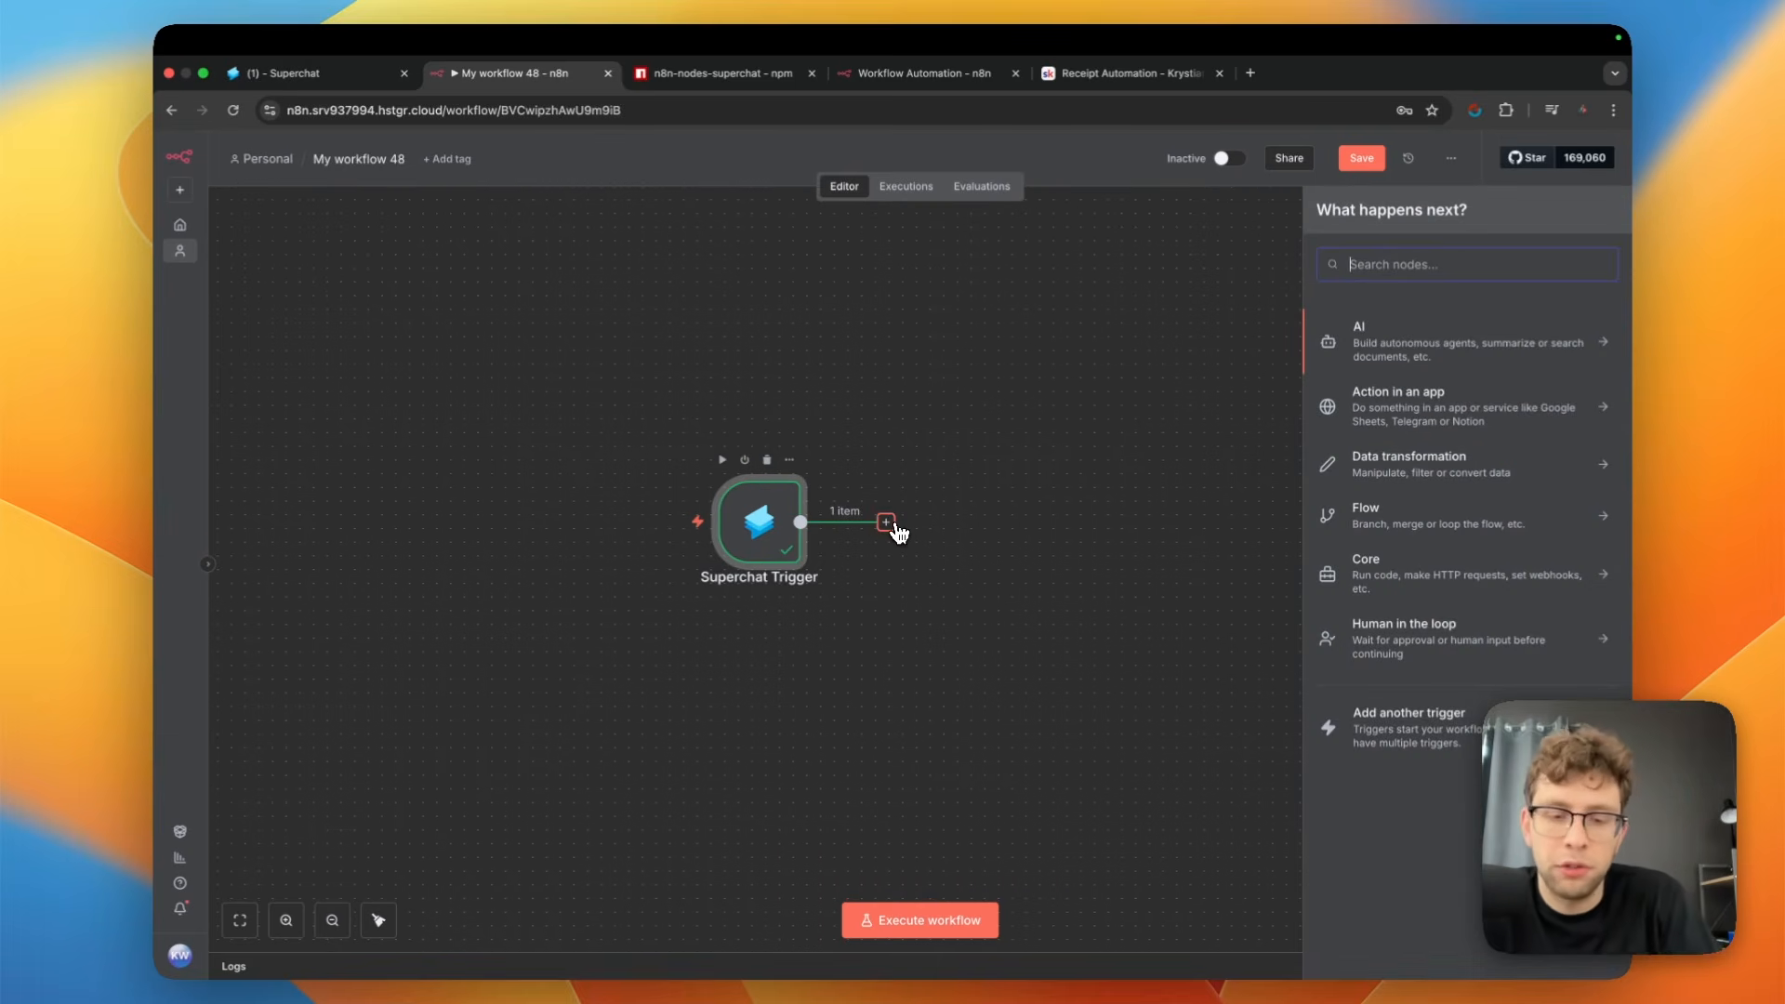
{"action": "type", "text": "supe"}
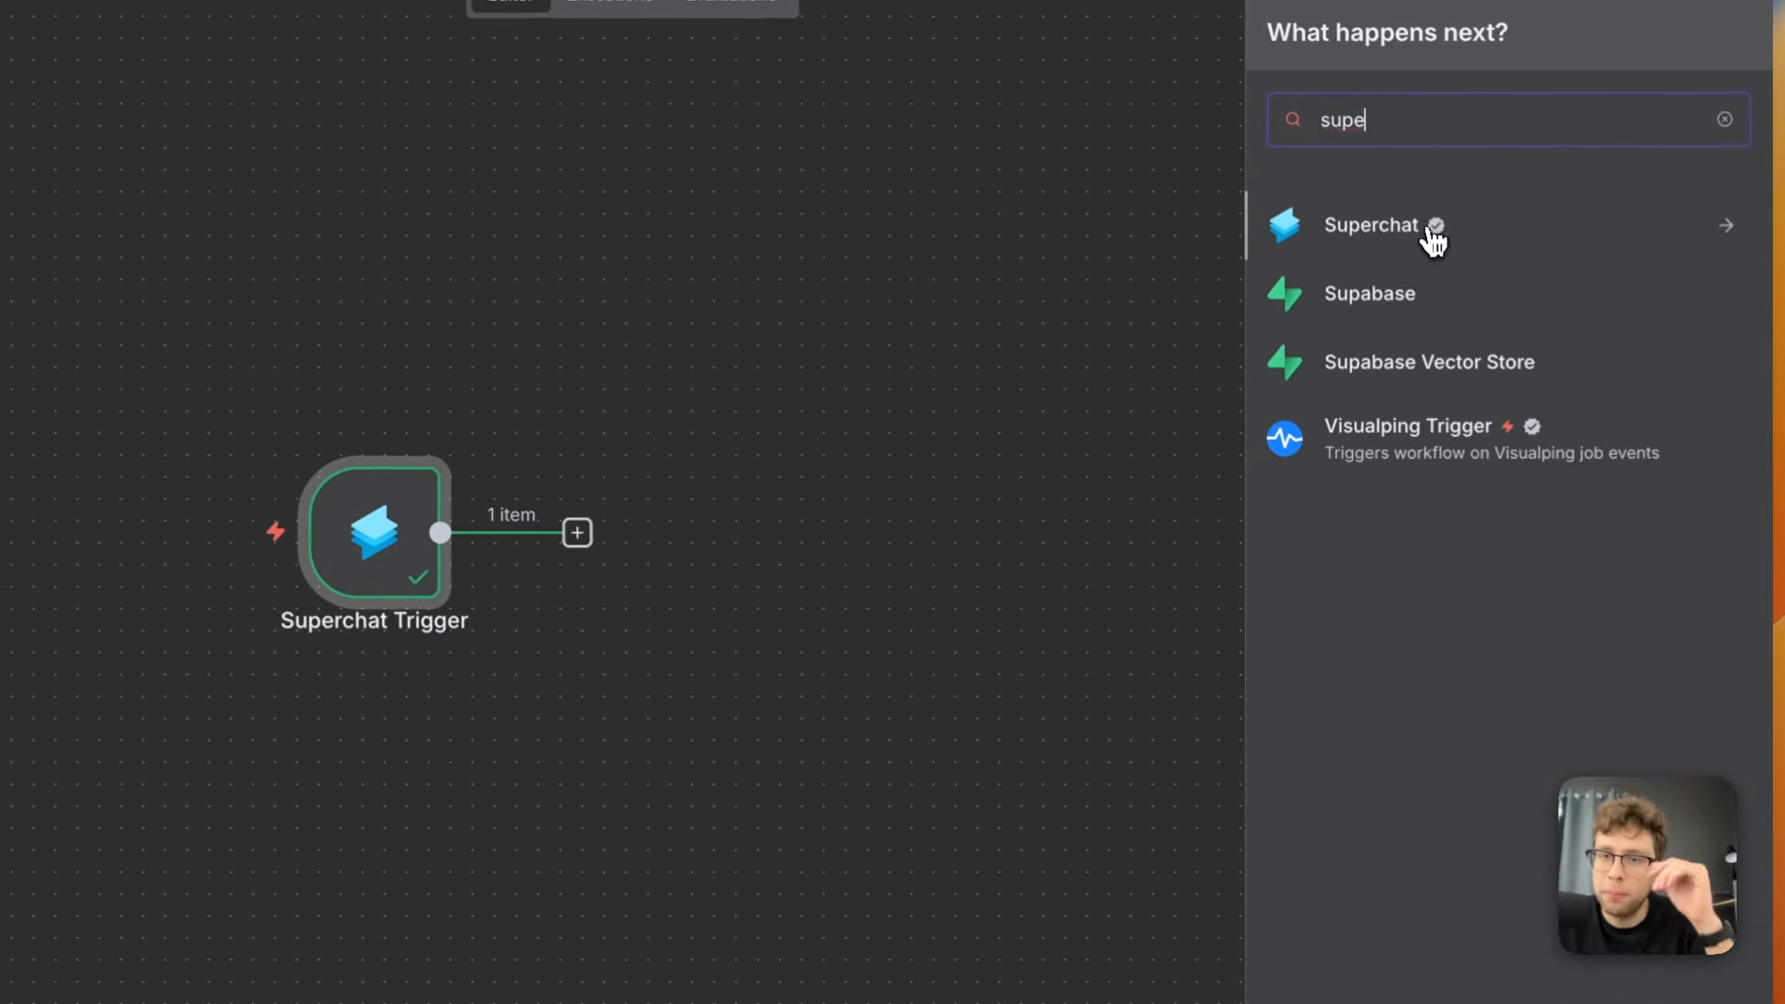
{"action": "left_click", "coordinate": [1433, 240]}
{"action": "scroll", "coordinate": [1418, 642], "scroll_direction": "down", "scroll_amount": 5}
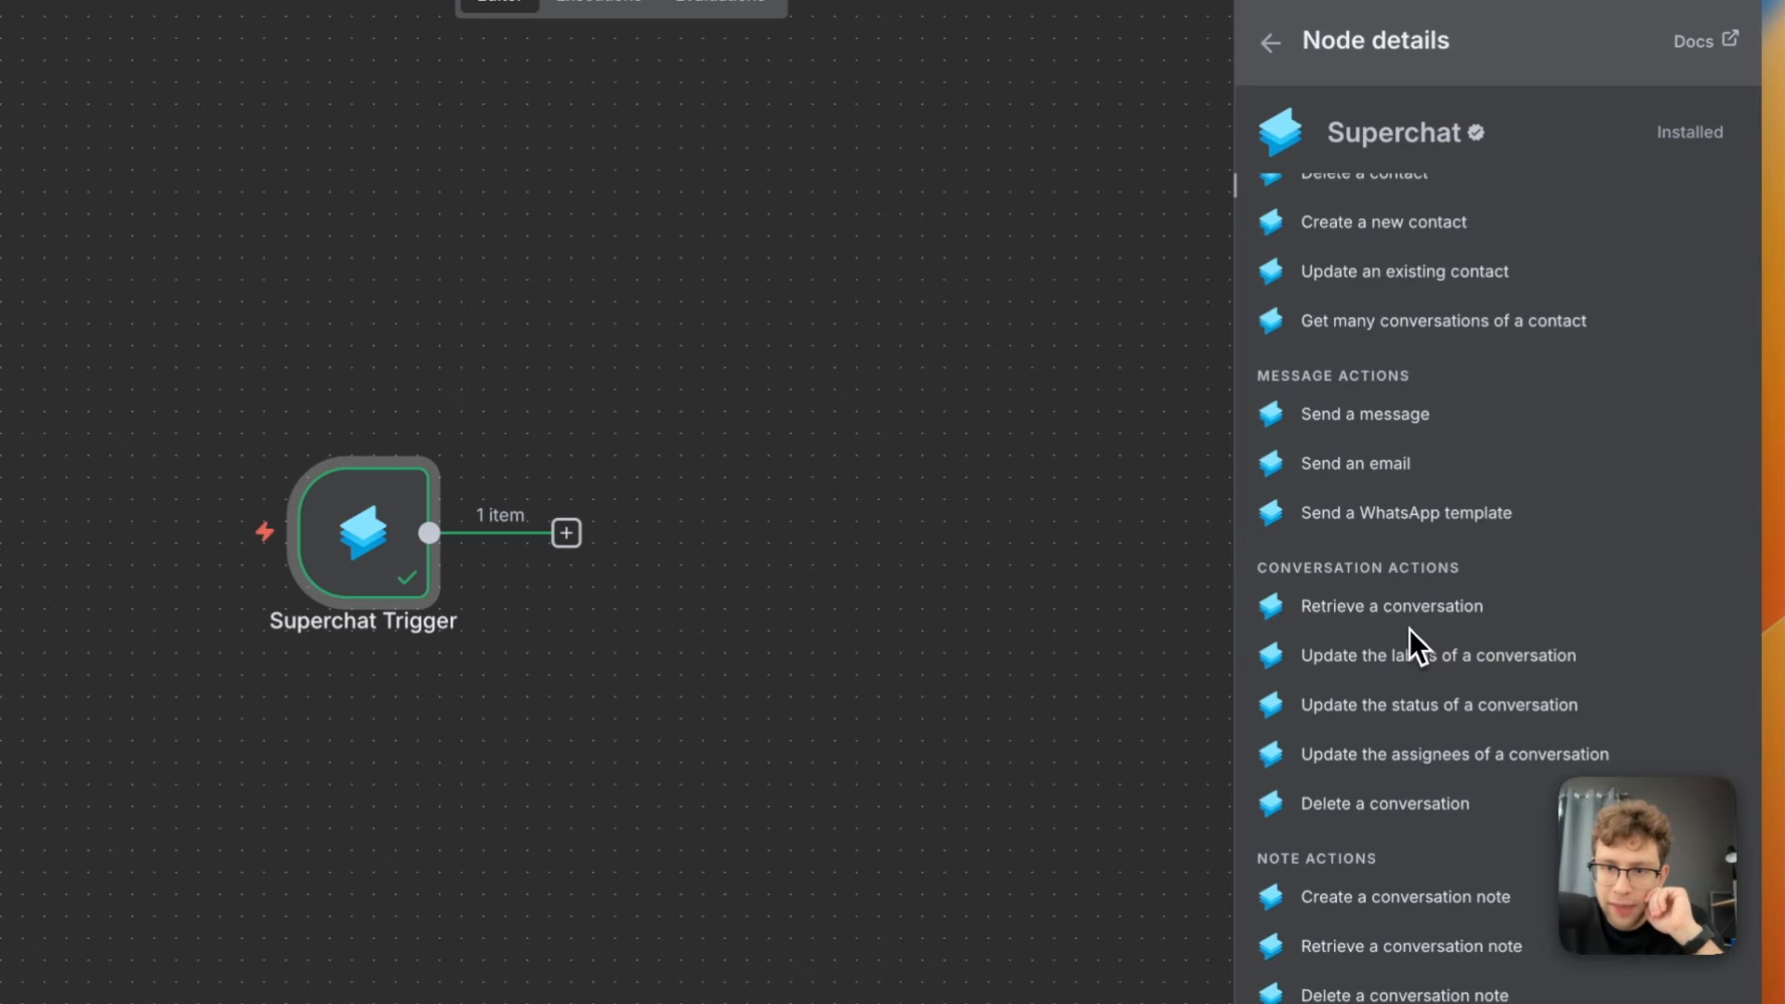
{"action": "scroll", "coordinate": [1409, 628], "scroll_direction": "down", "scroll_amount": 2}
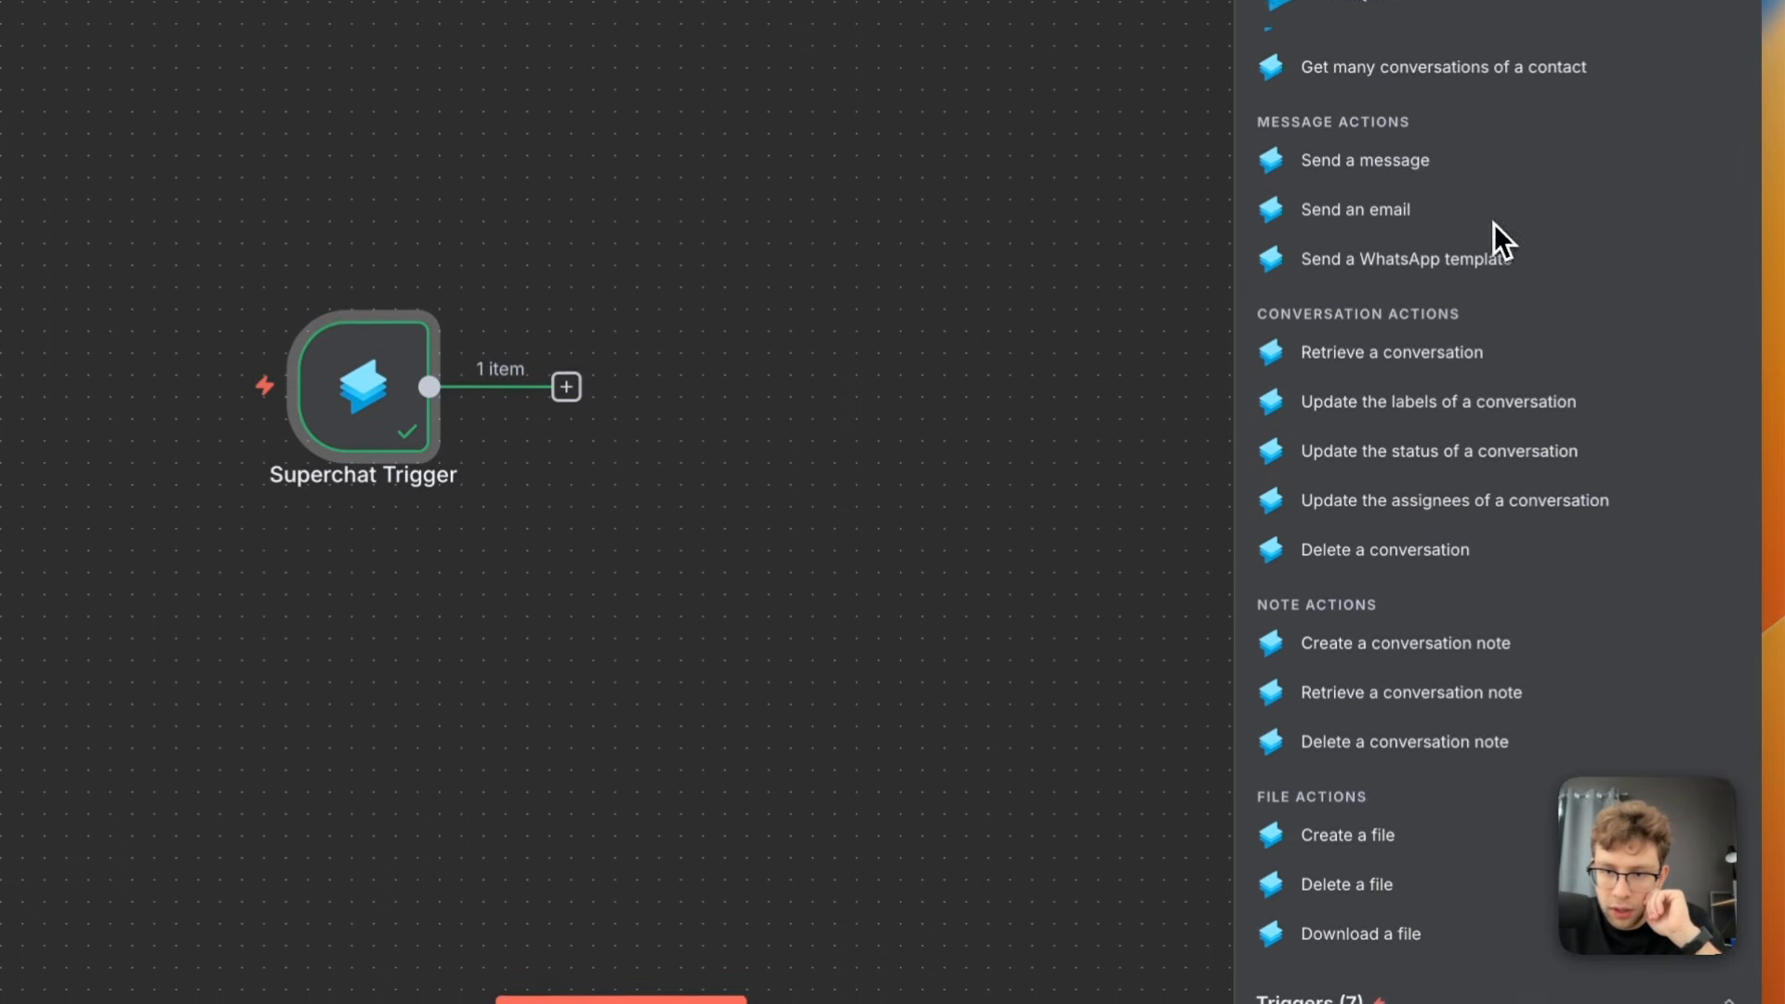
{"action": "left_click", "coordinate": [1361, 934]}
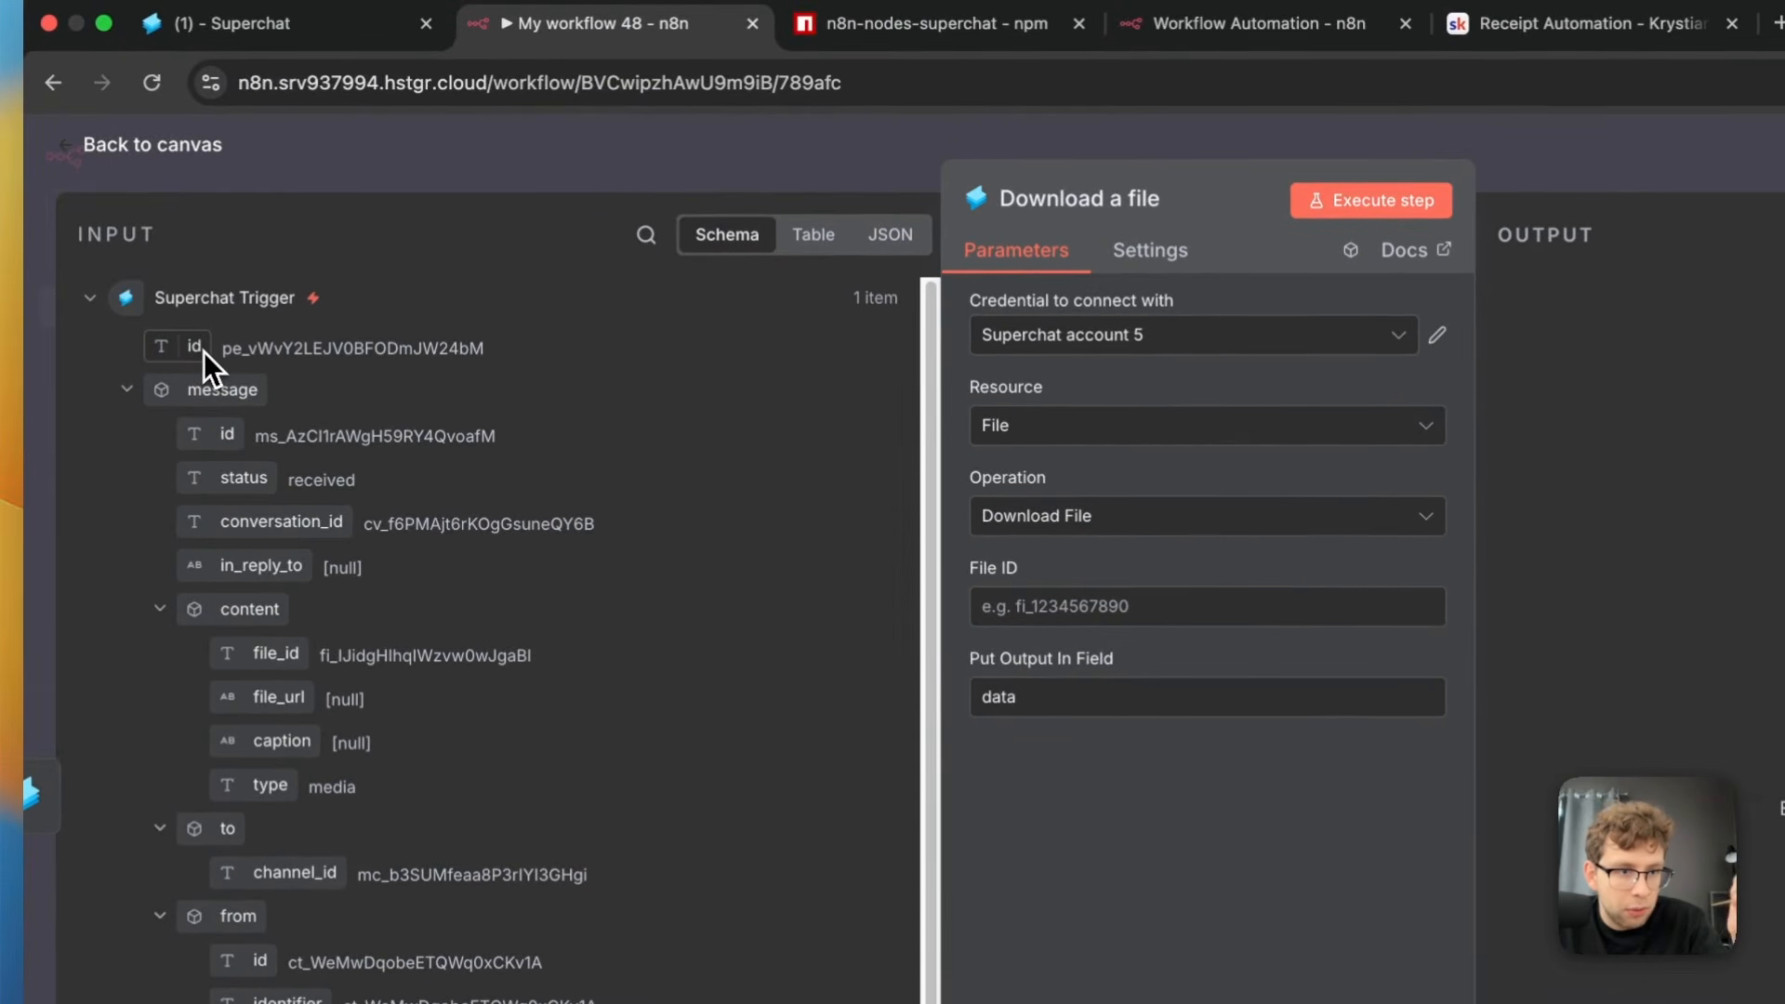
{"action": "left_click_drag", "start_coordinate": [204, 352], "coordinate": [1236, 604]}
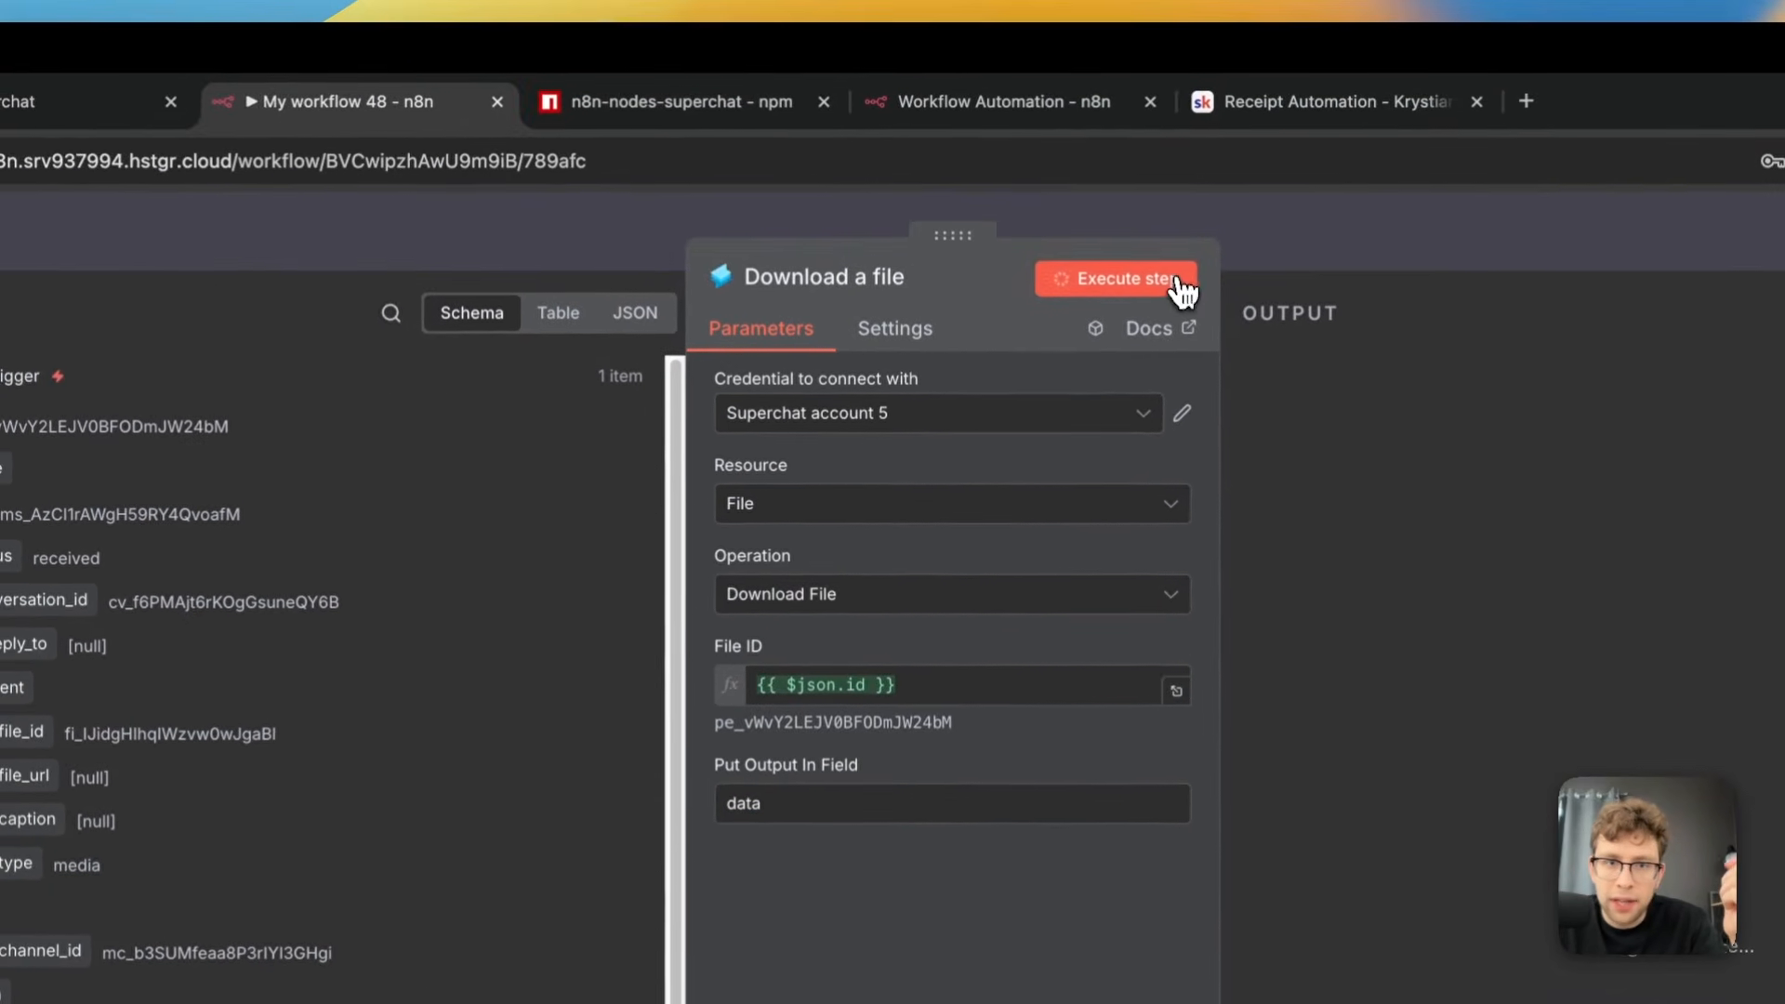
Test the Download a file node and remap its File ID to {{ $json.message.content.file_id }} from the Superchat Trigger
{"action": "left_click", "coordinate": [1163, 151]}
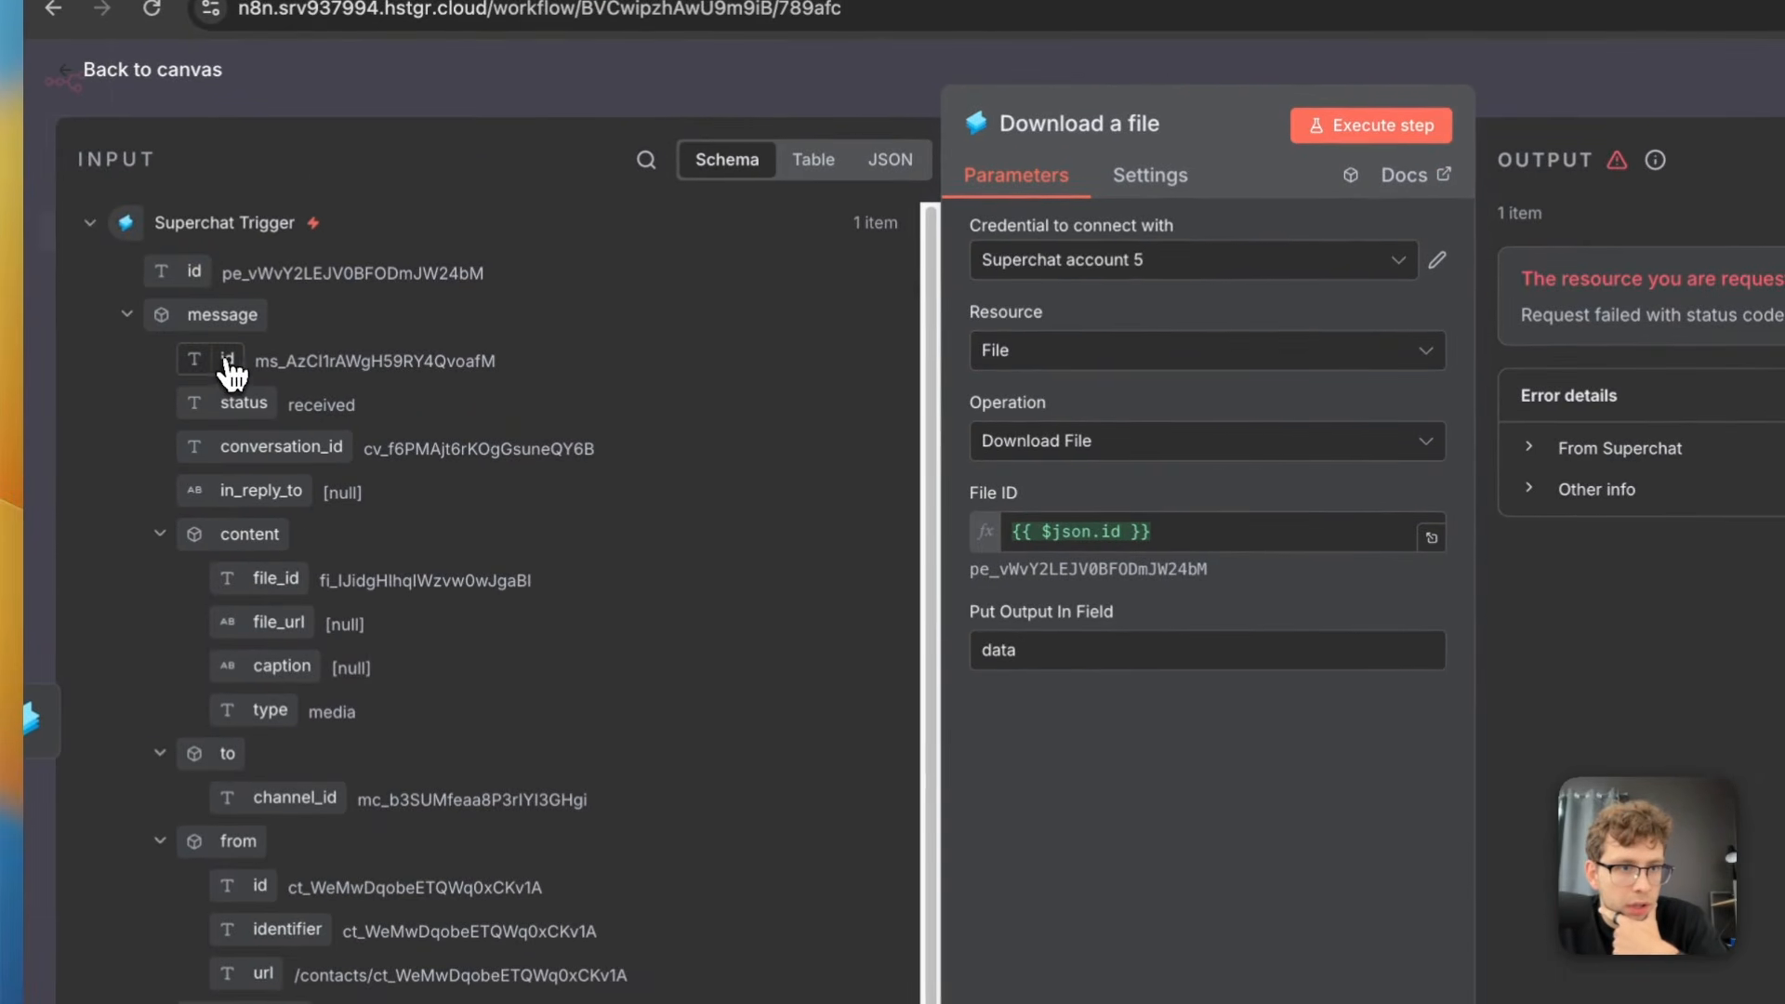
{"action": "left_click_drag", "start_coordinate": [271, 580], "coordinate": [1208, 544]}
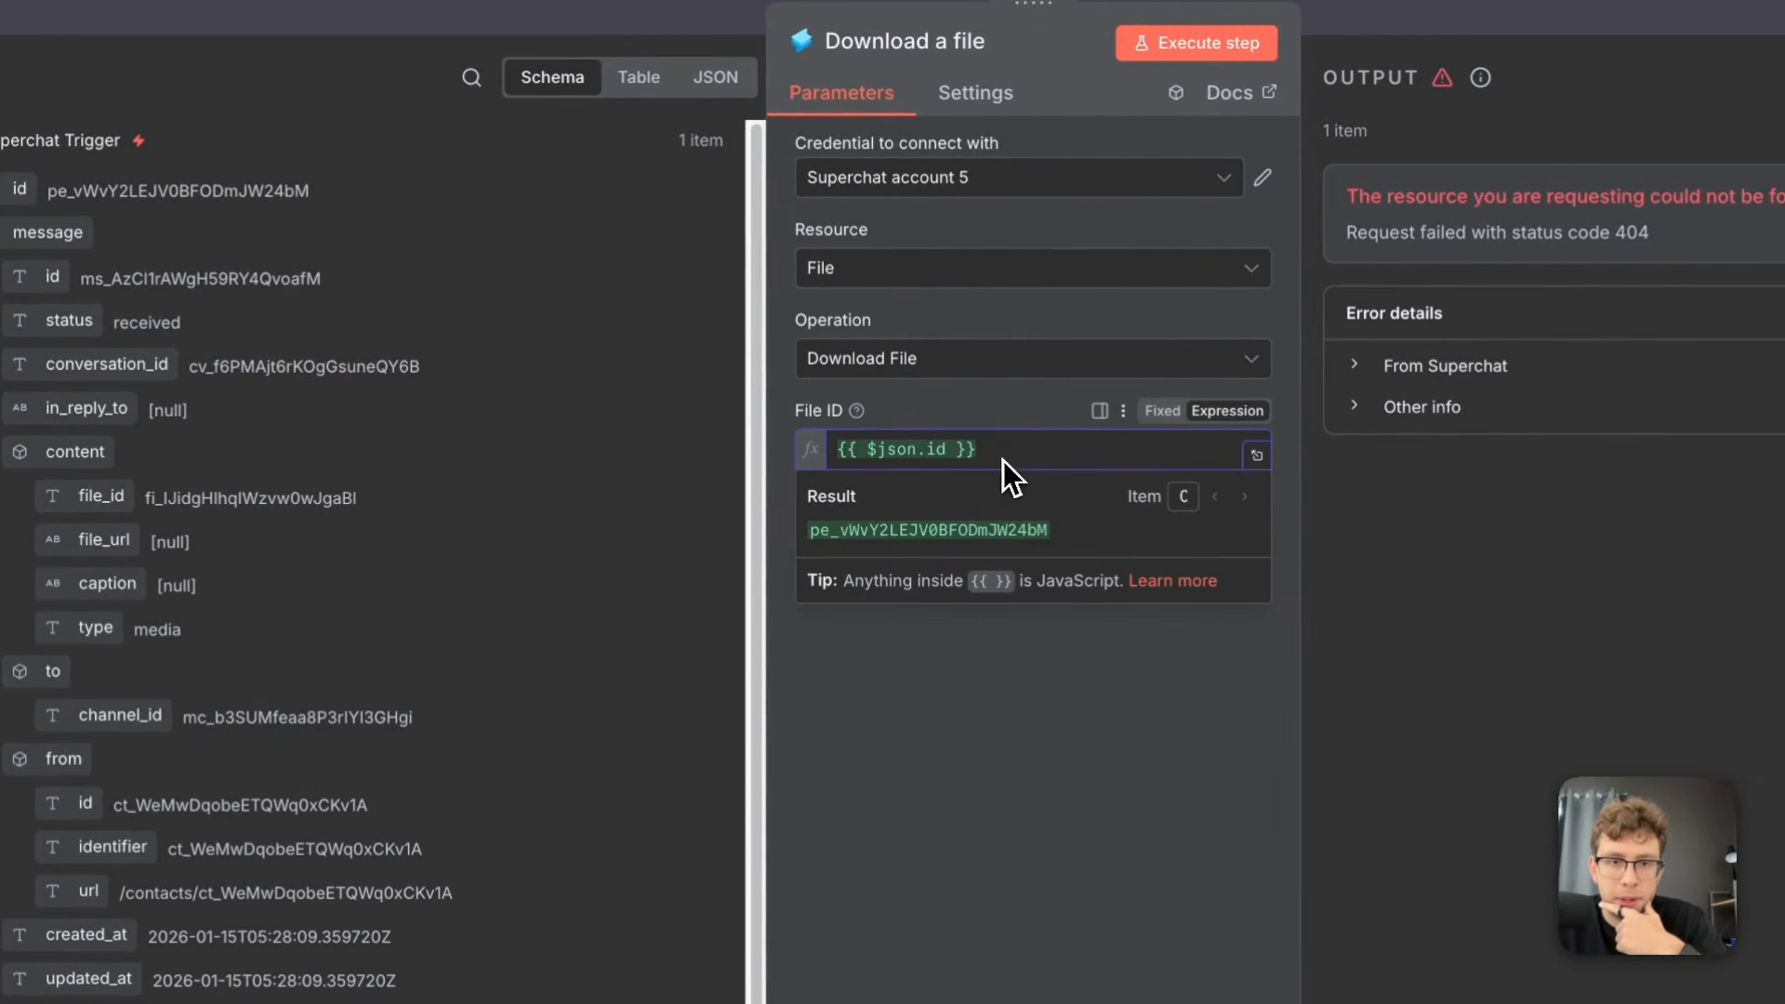
{"action": "key", "text": "BackSpace"}
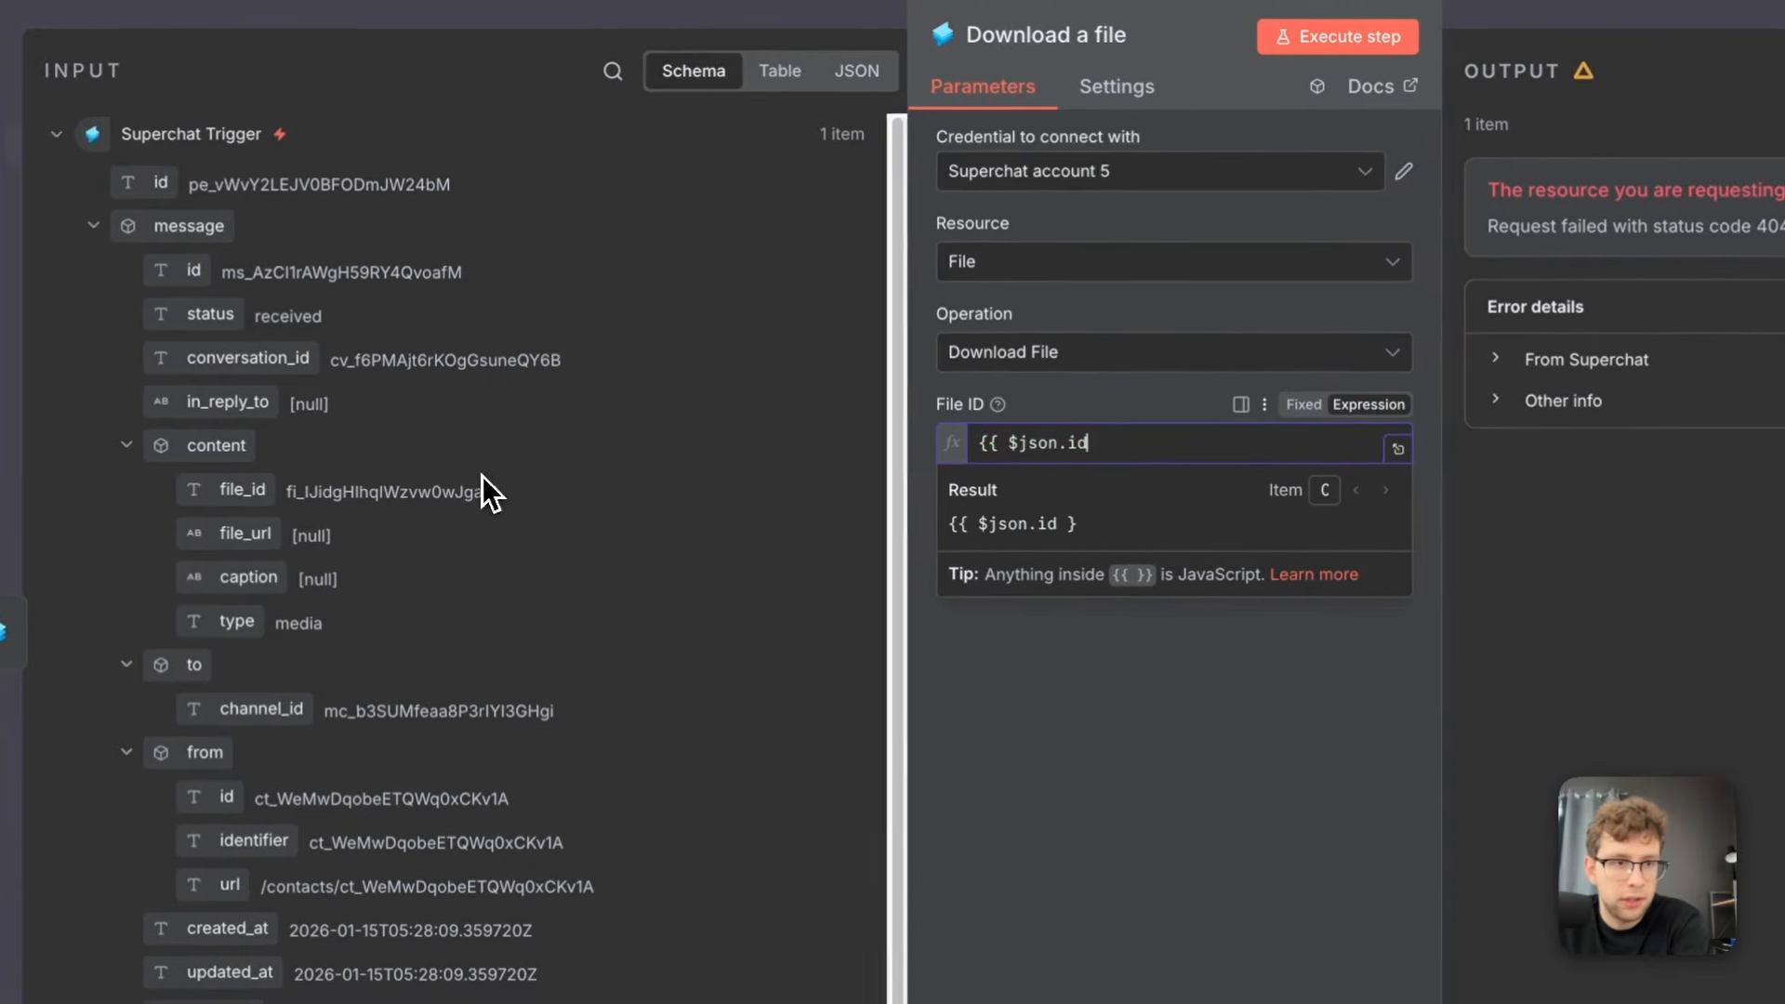
{"action": "key", "text": "BackSpace"}
{"action": "key", "text": "BackSpace"}
{"action": "key", "text": "BackSpace"}
{"action": "key", "text": "BackSpace"}
{"action": "key", "text": "BackSpace"}
{"action": "key", "text": "BackSpace"}
{"action": "key", "text": "BackSpace"}
{"action": "key", "text": "BackSpace"}
{"action": "key", "text": "BackSpace"}
{"action": "key", "text": "BackSpace"}
{"action": "key", "text": "BackSpace"}
{"action": "key", "text": "BackSpace"}
{"action": "key", "text": "BackSpace"}
{"action": "left_click_drag", "start_coordinate": [37, 533], "coordinate": [1088, 495]}
{"action": "left_click_drag", "start_coordinate": [1153, 418], "coordinate": [1116, 414]}
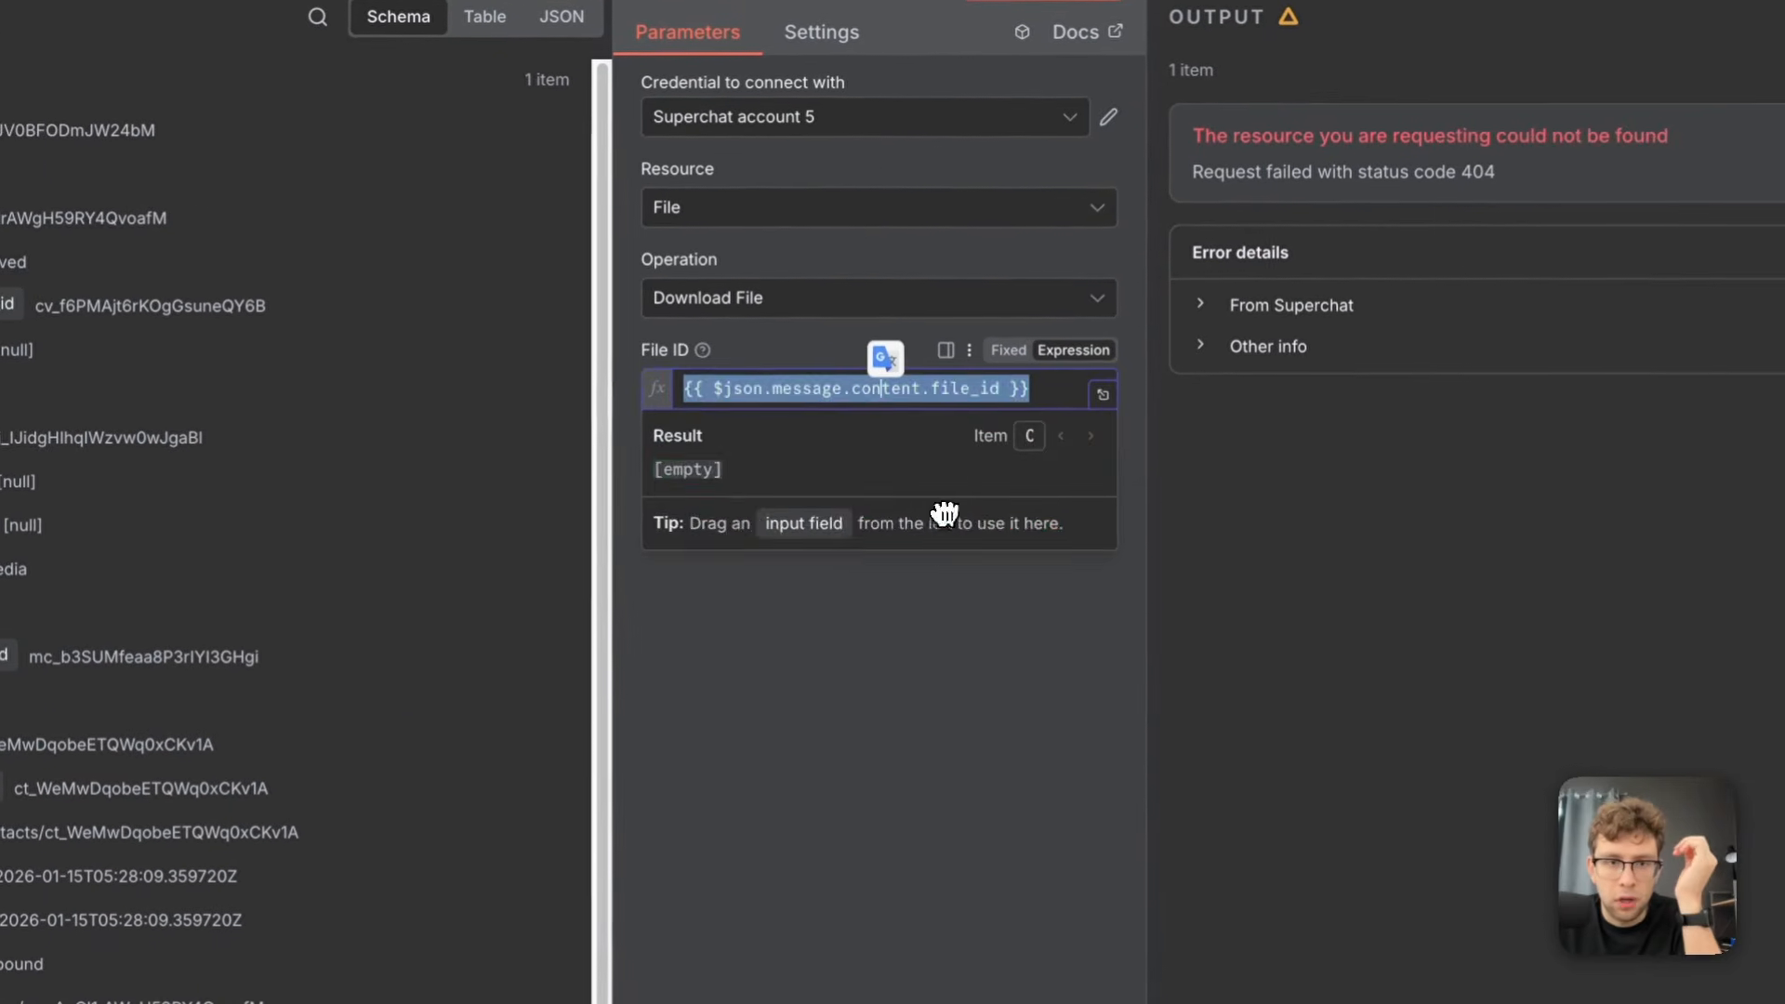
Execute the Download a file node to fetch the receipt image and return to the canvas
{"action": "left_click", "coordinate": [1208, 802]}
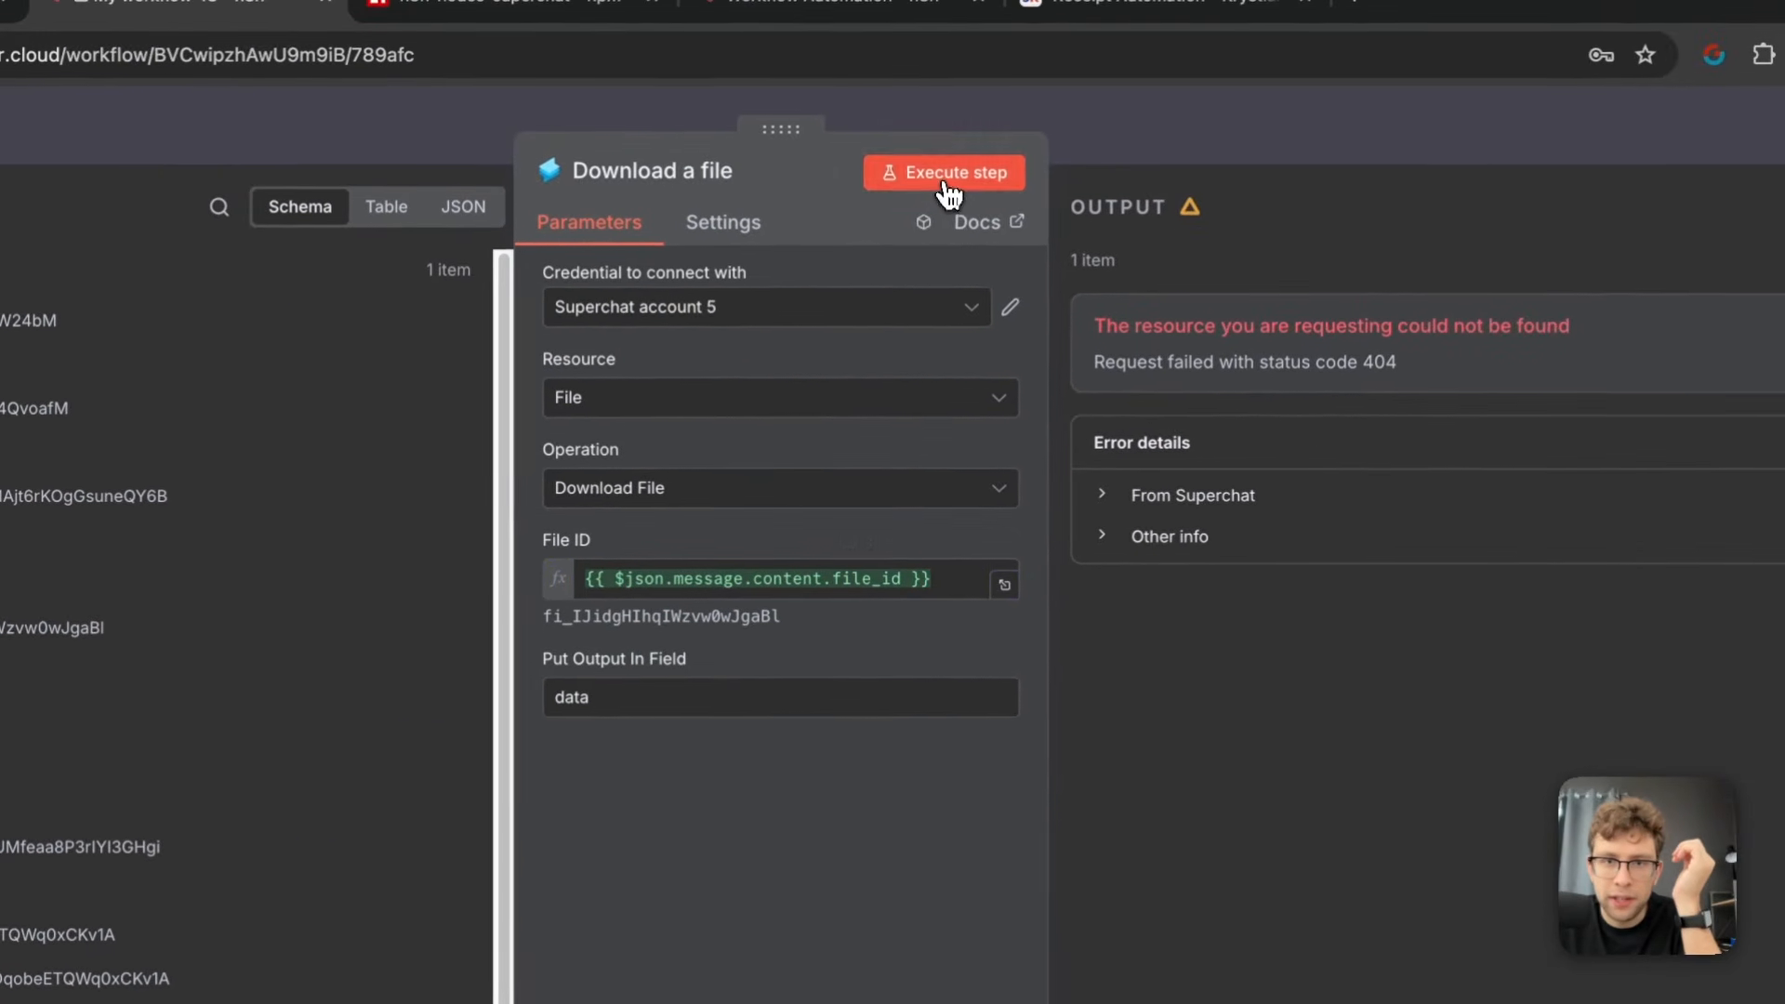
{"action": "left_click", "coordinate": [946, 180]}
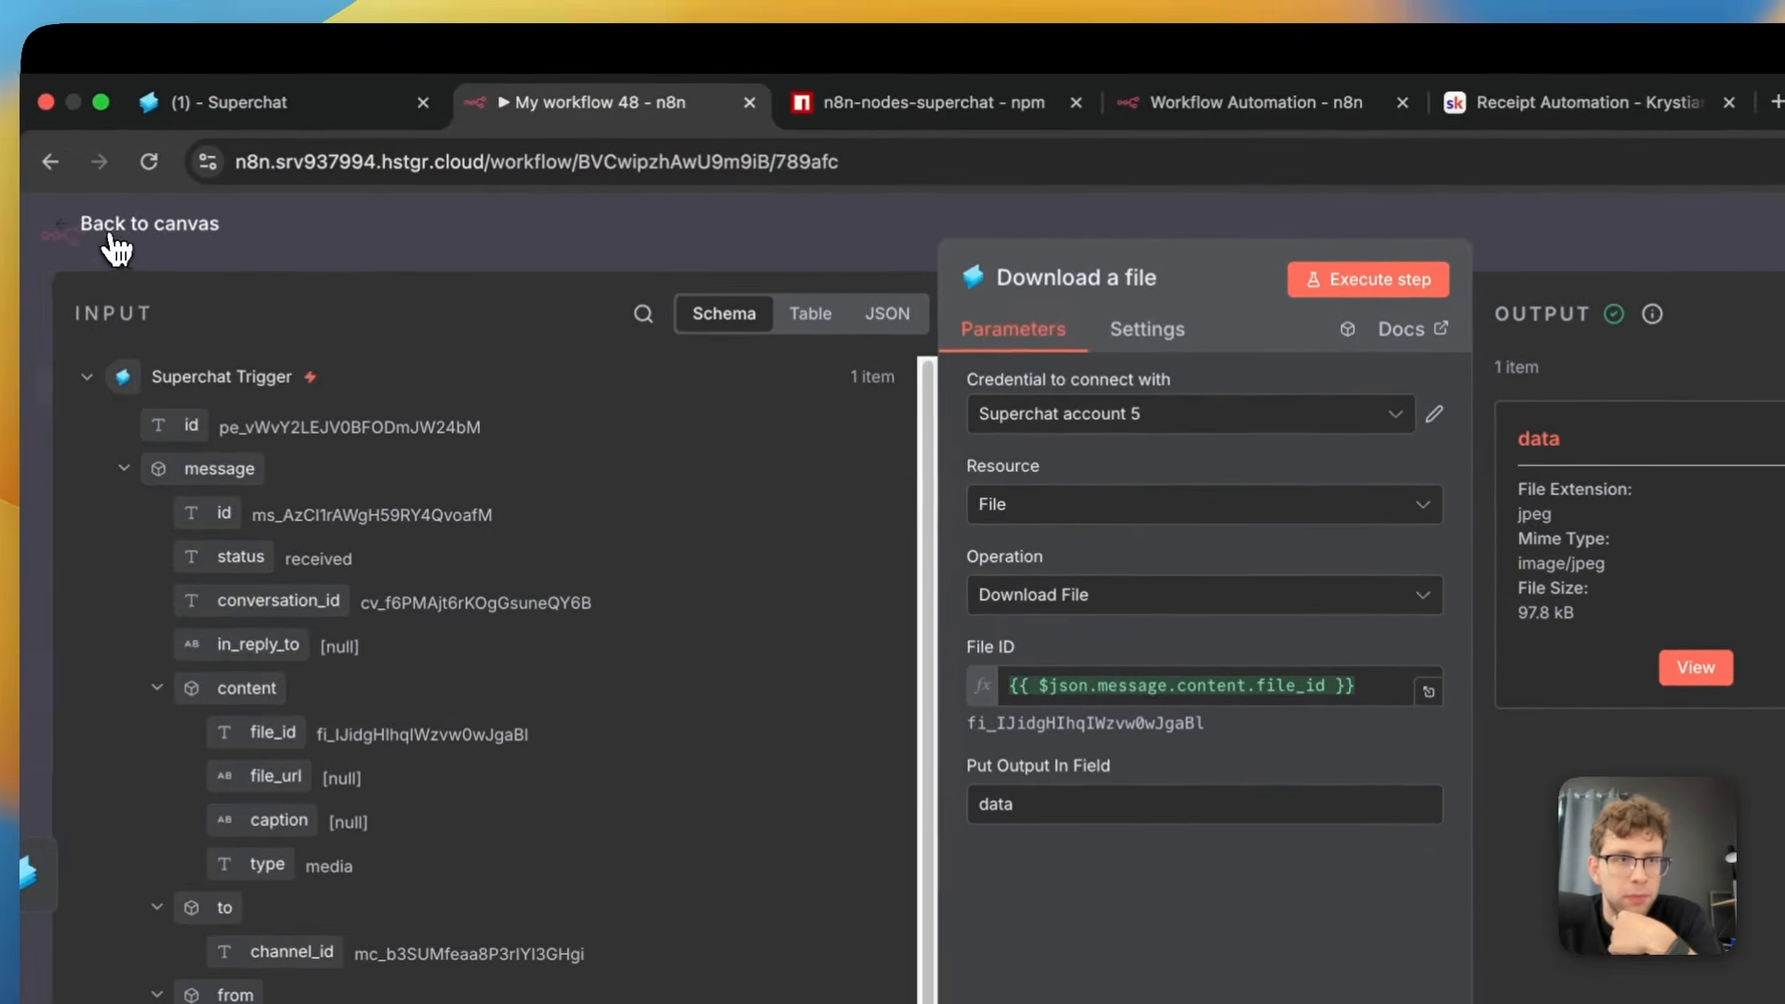
{"action": "left_click", "coordinate": [114, 228]}
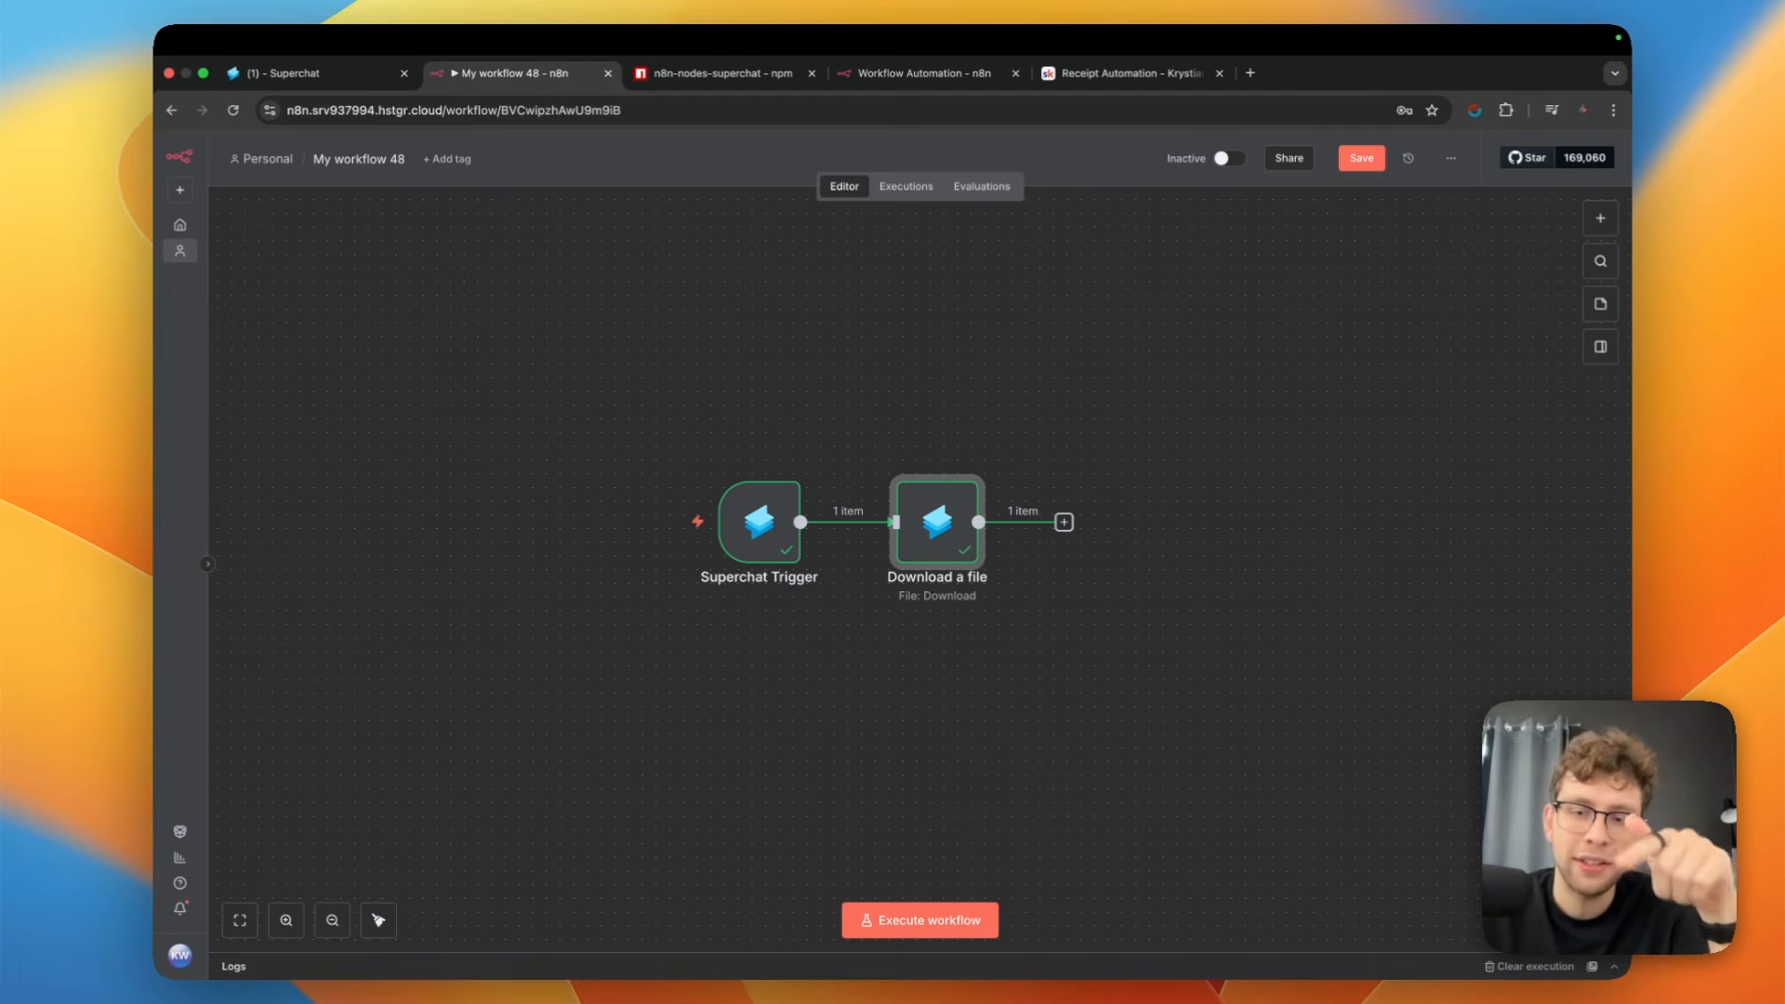
Add a Google Drive "Upload file" action after the Download a file node
{"action": "left_click_drag", "start_coordinate": [1097, 298], "coordinate": [872, 291]}
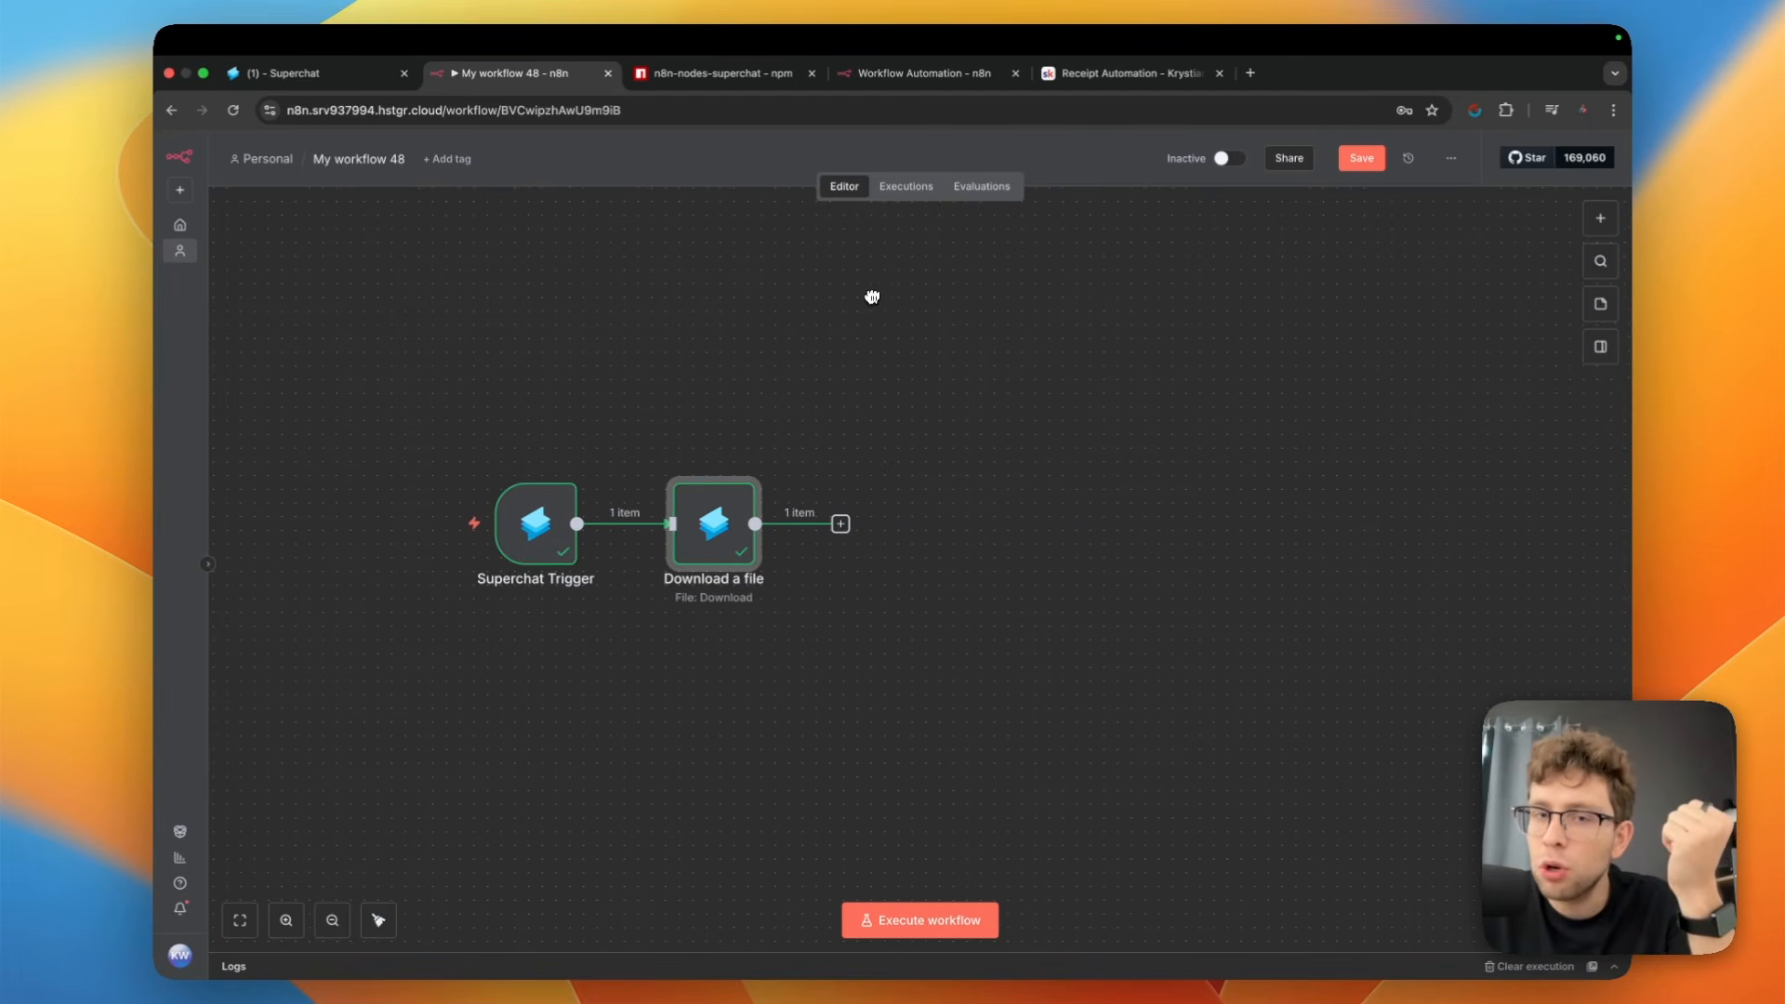
{"action": "left_click", "coordinate": [841, 524]}
{"action": "type", "text": "goog"}
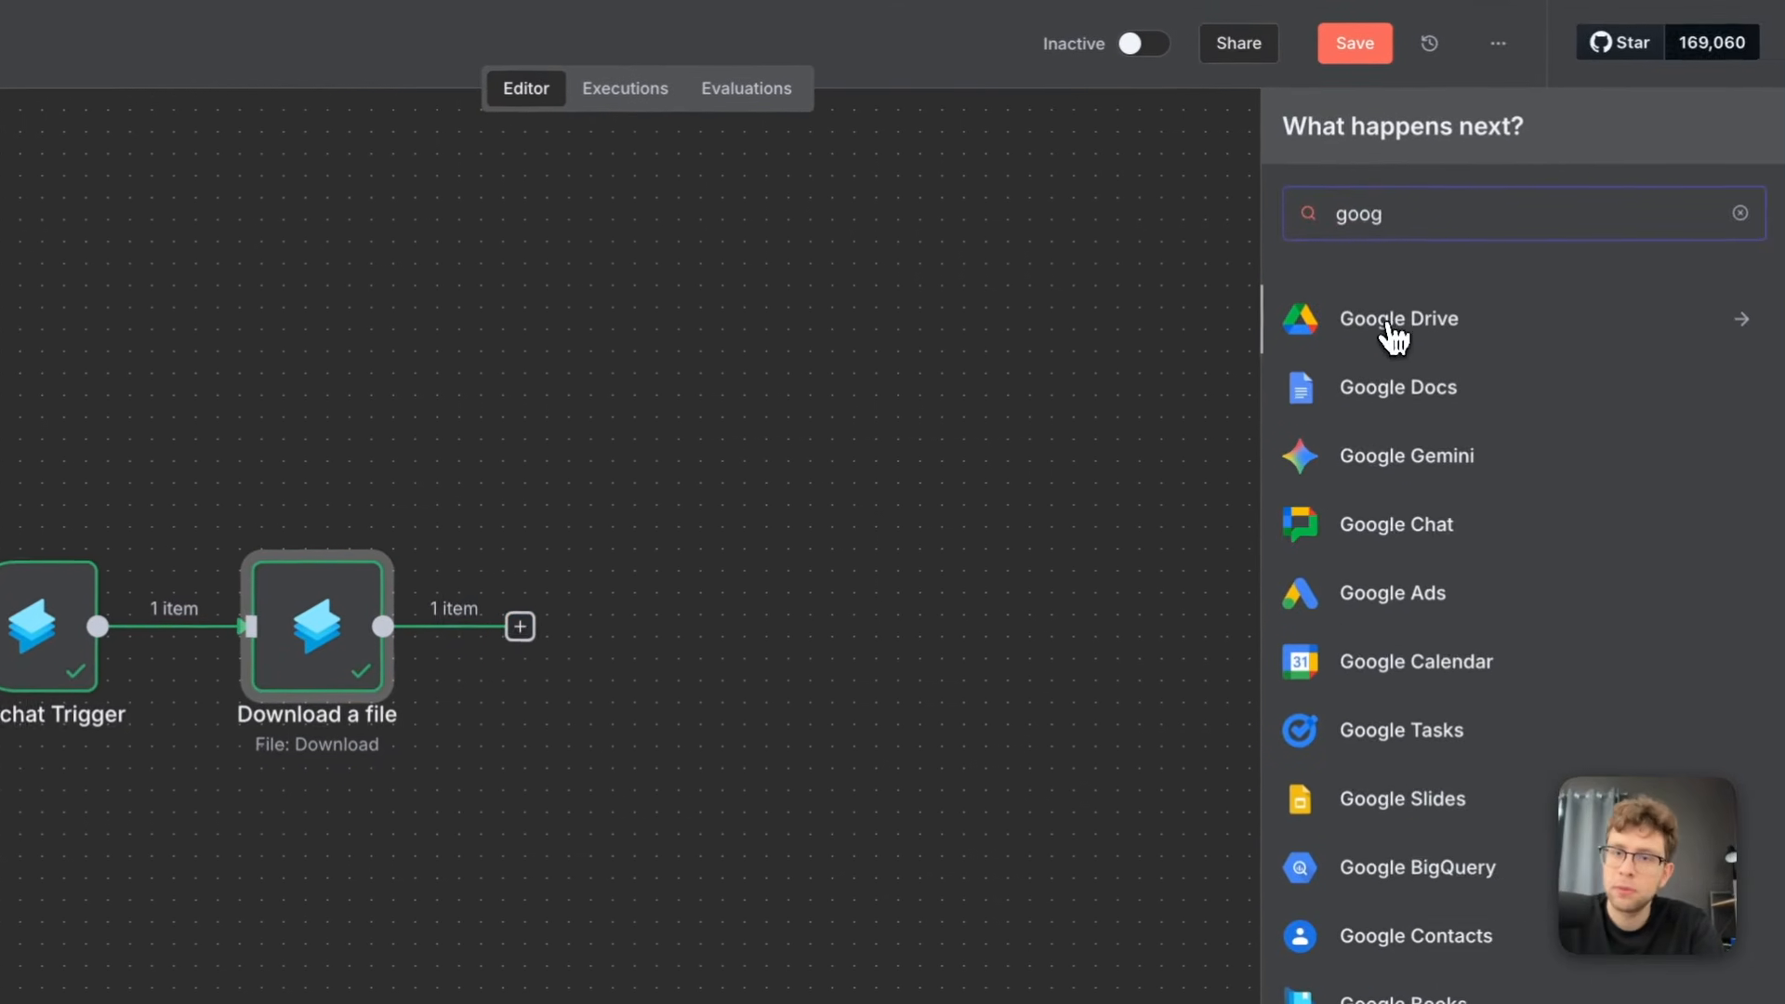
{"action": "left_click", "coordinate": [1388, 326]}
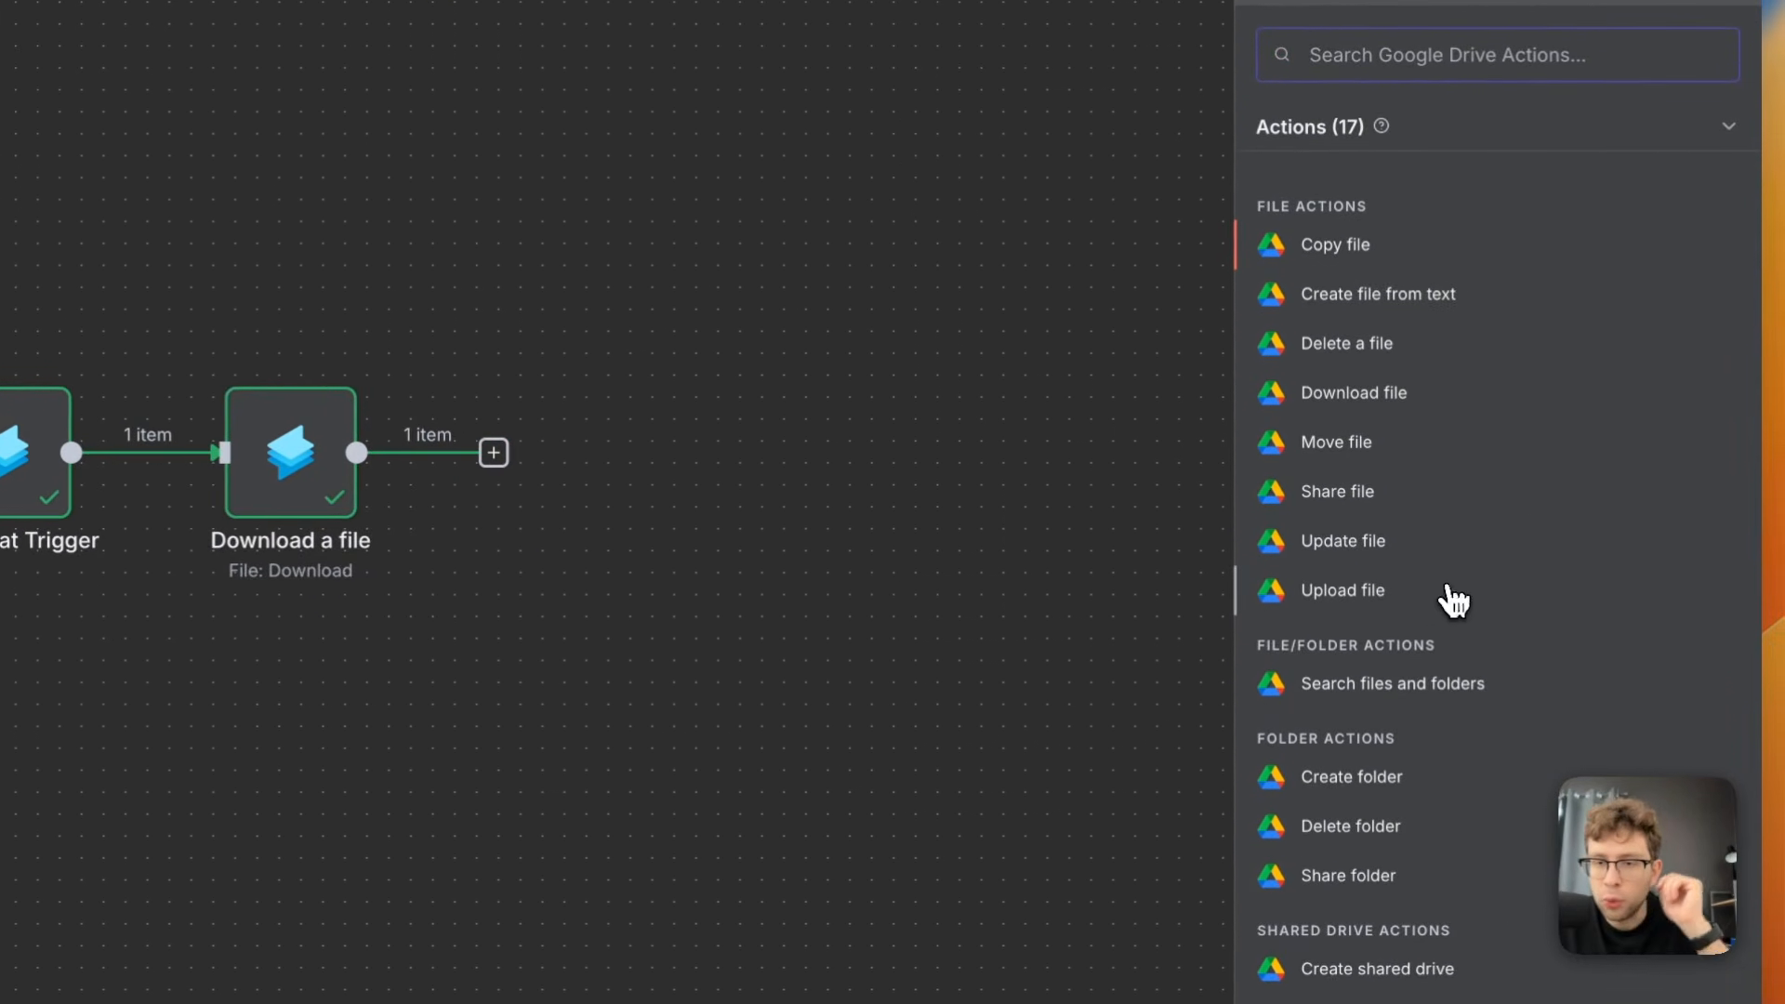
{"action": "left_click", "coordinate": [1392, 604]}
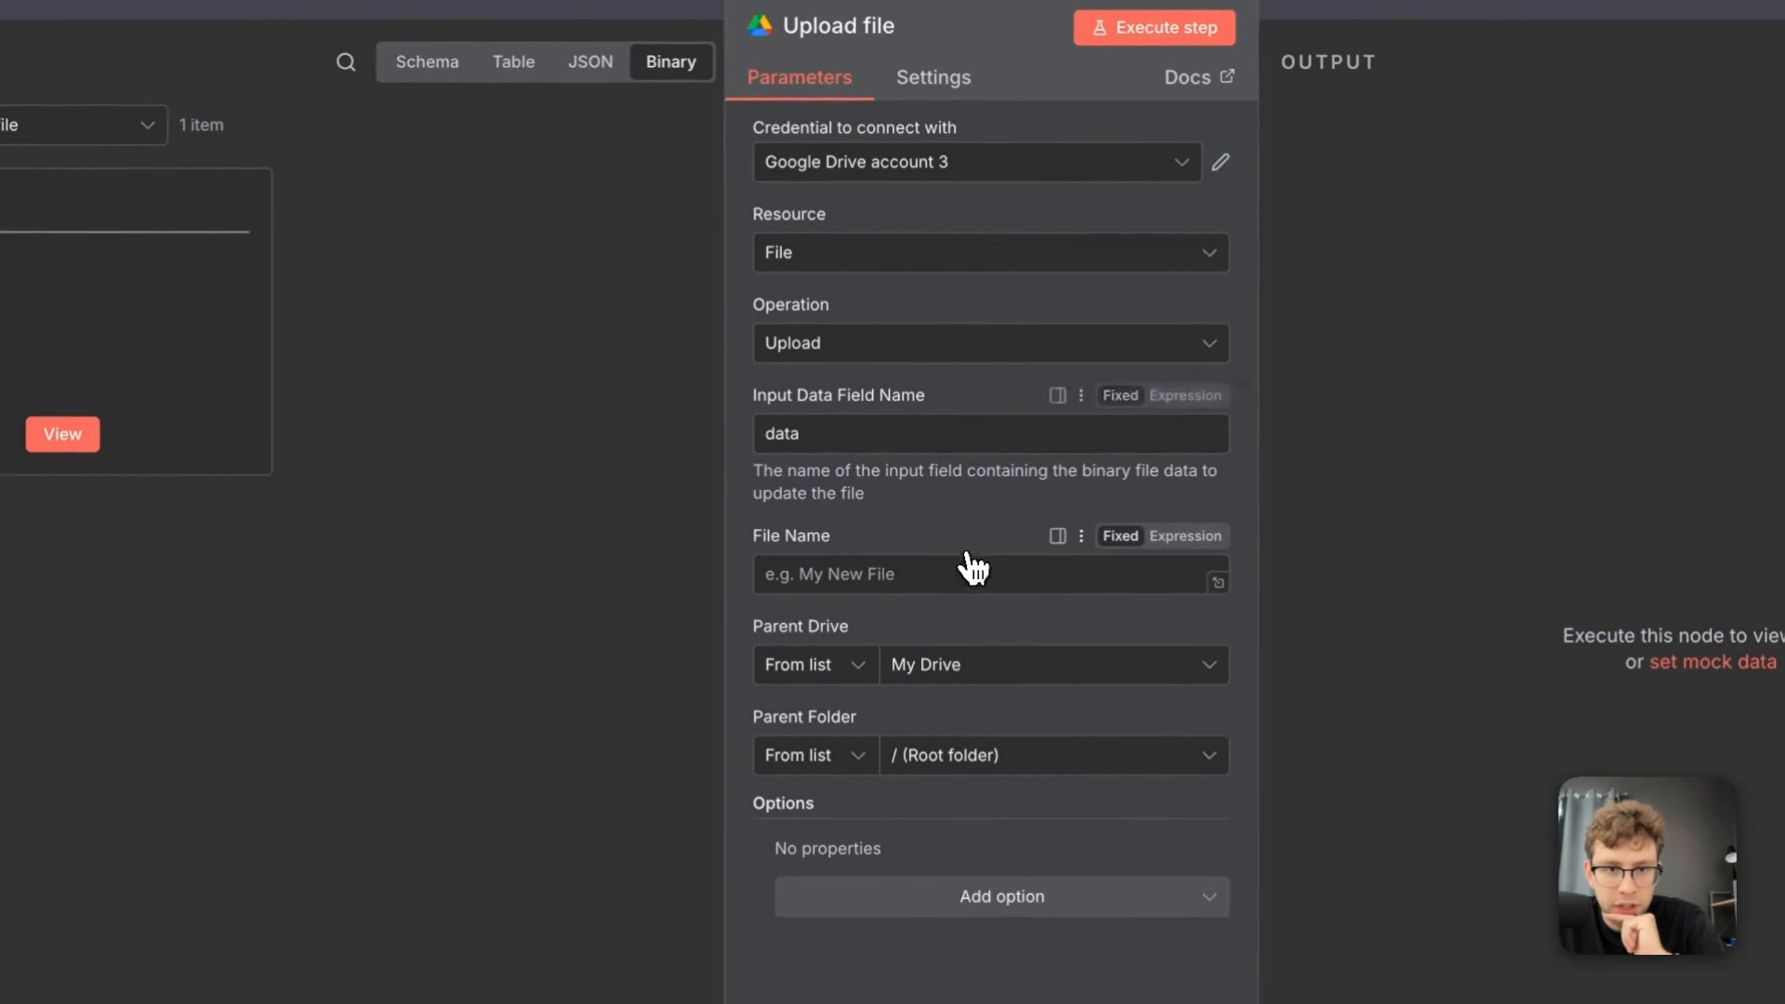
Set the upload's File Name to the expression File {{ $now.format('yyyy-MM-dd HH:mm:ss') }}
{"action": "left_click", "coordinate": [1023, 574]}
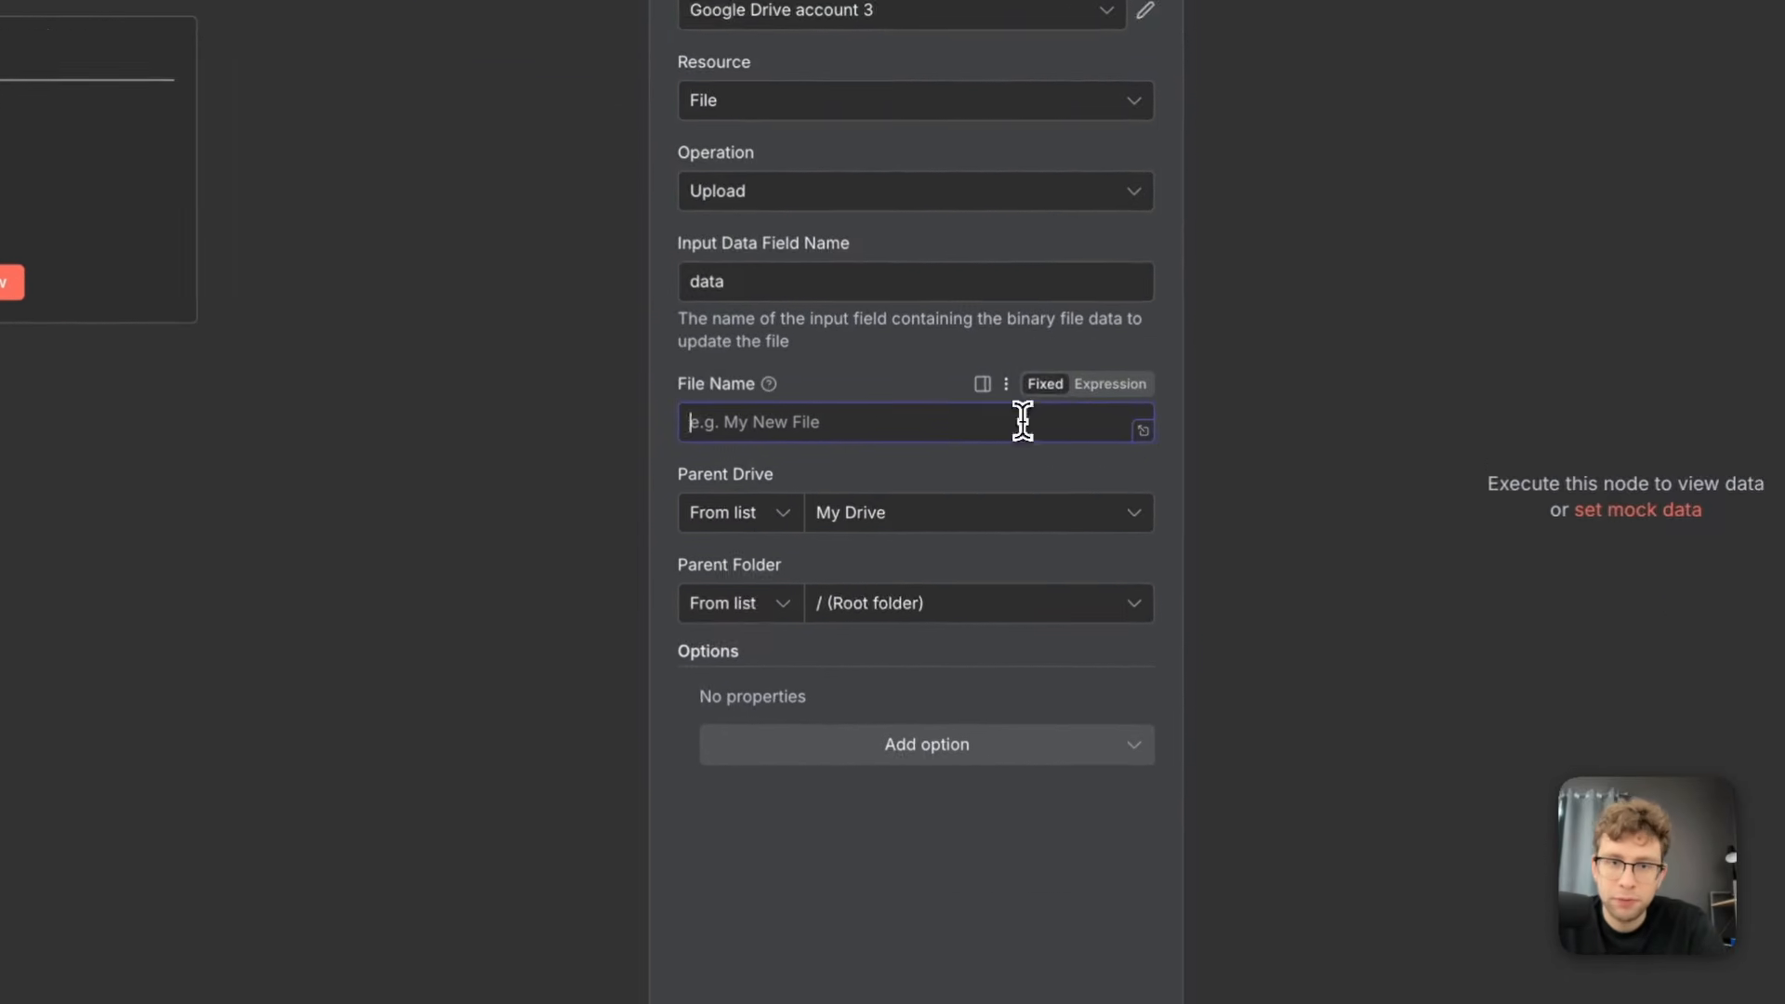
{"action": "left_click", "coordinate": [1109, 385]}
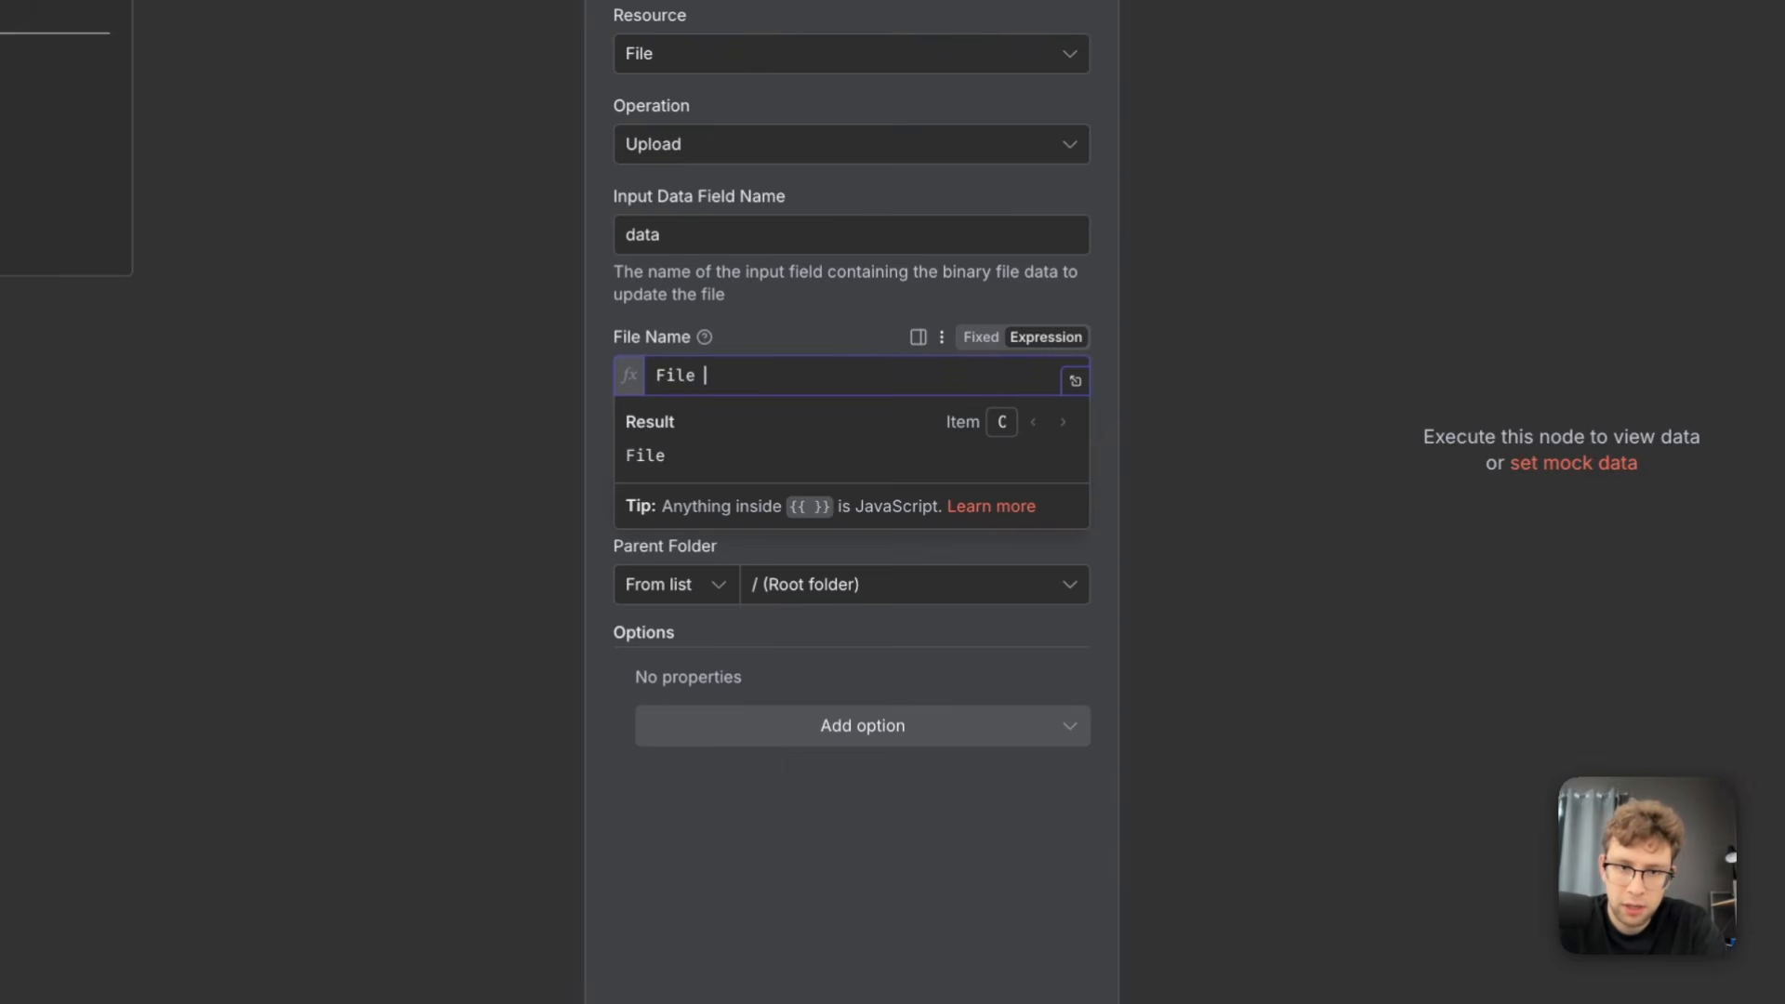
{"action": "type", "text": "{{"}
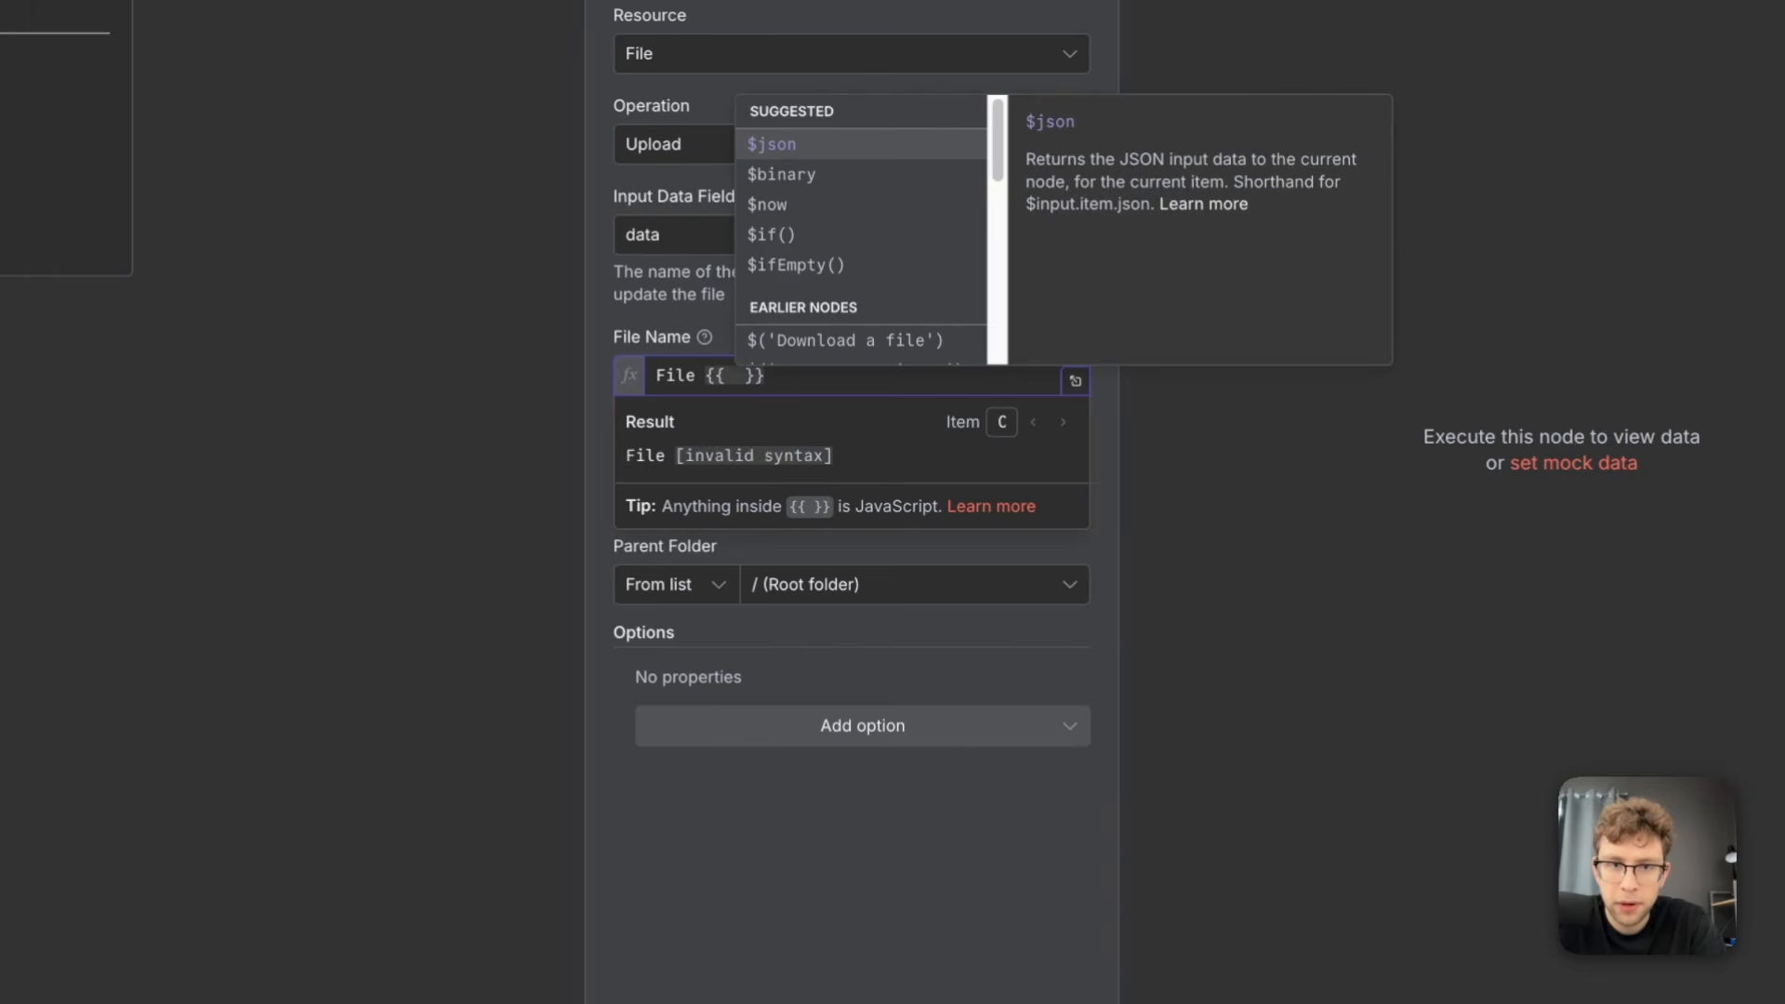
{"action": "key", "text": "Down"}
{"action": "key", "text": "Down"}
{"action": "key", "text": "Return"}
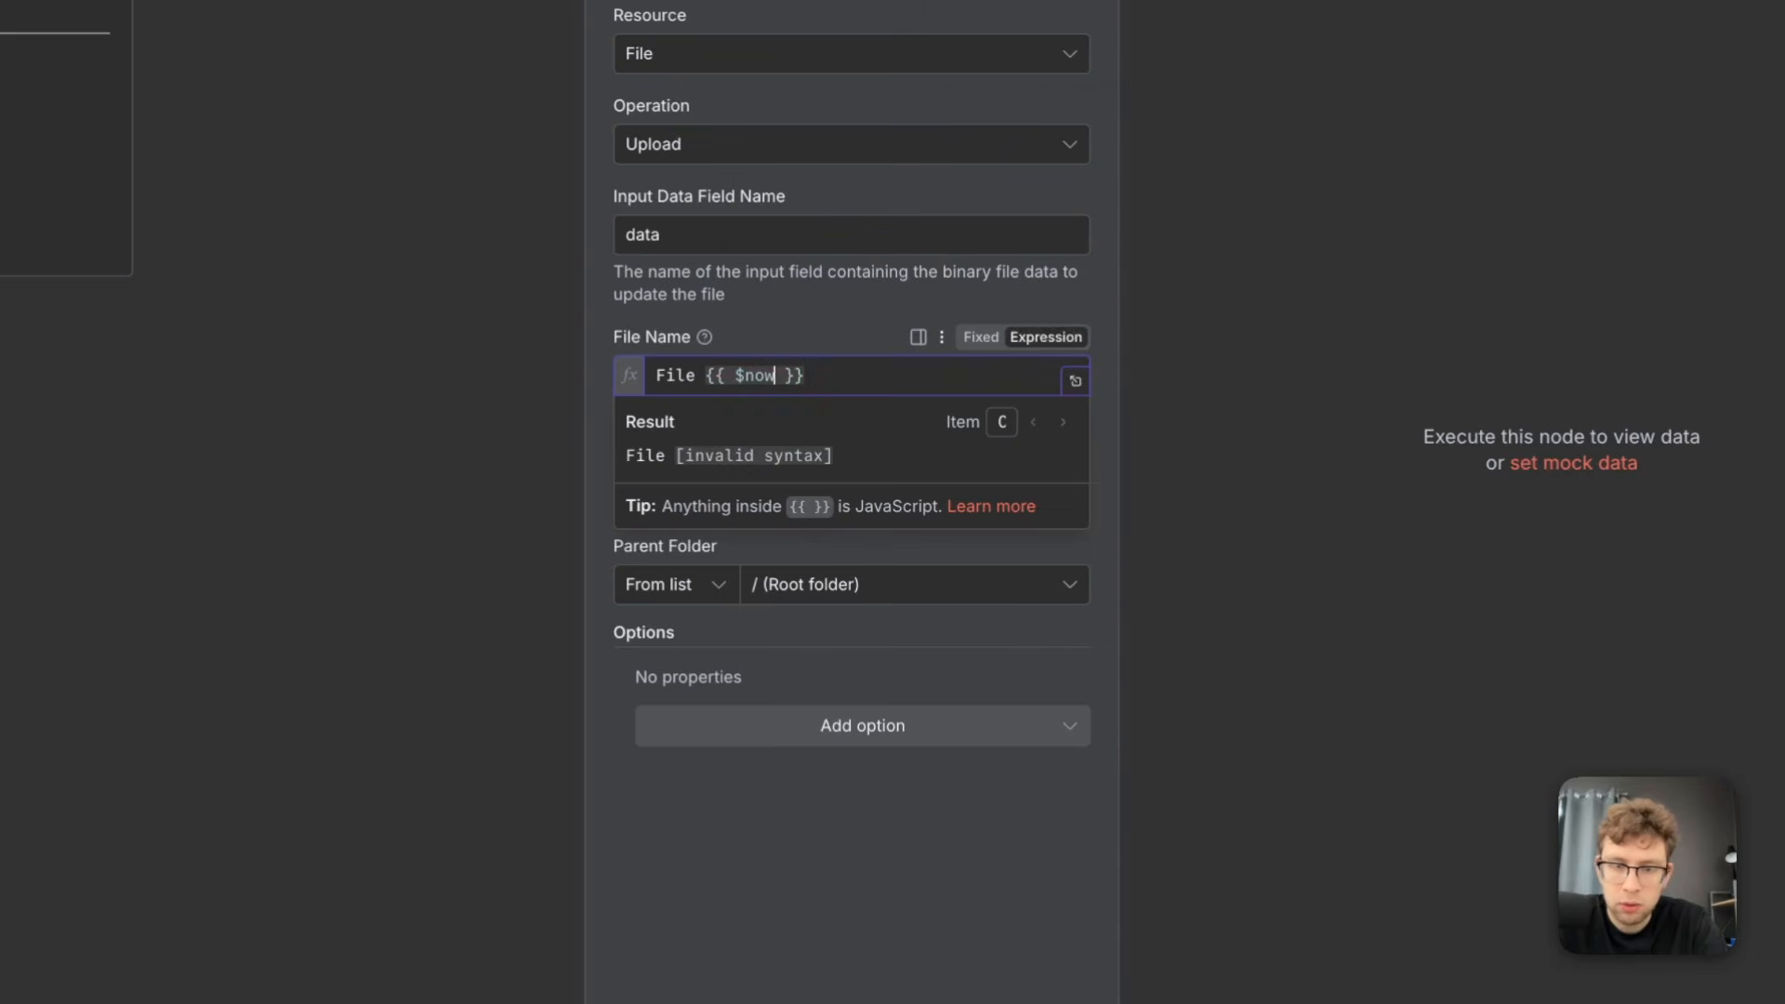
{"action": "type", "text": ".fo"}
{"action": "key", "text": "Return"}
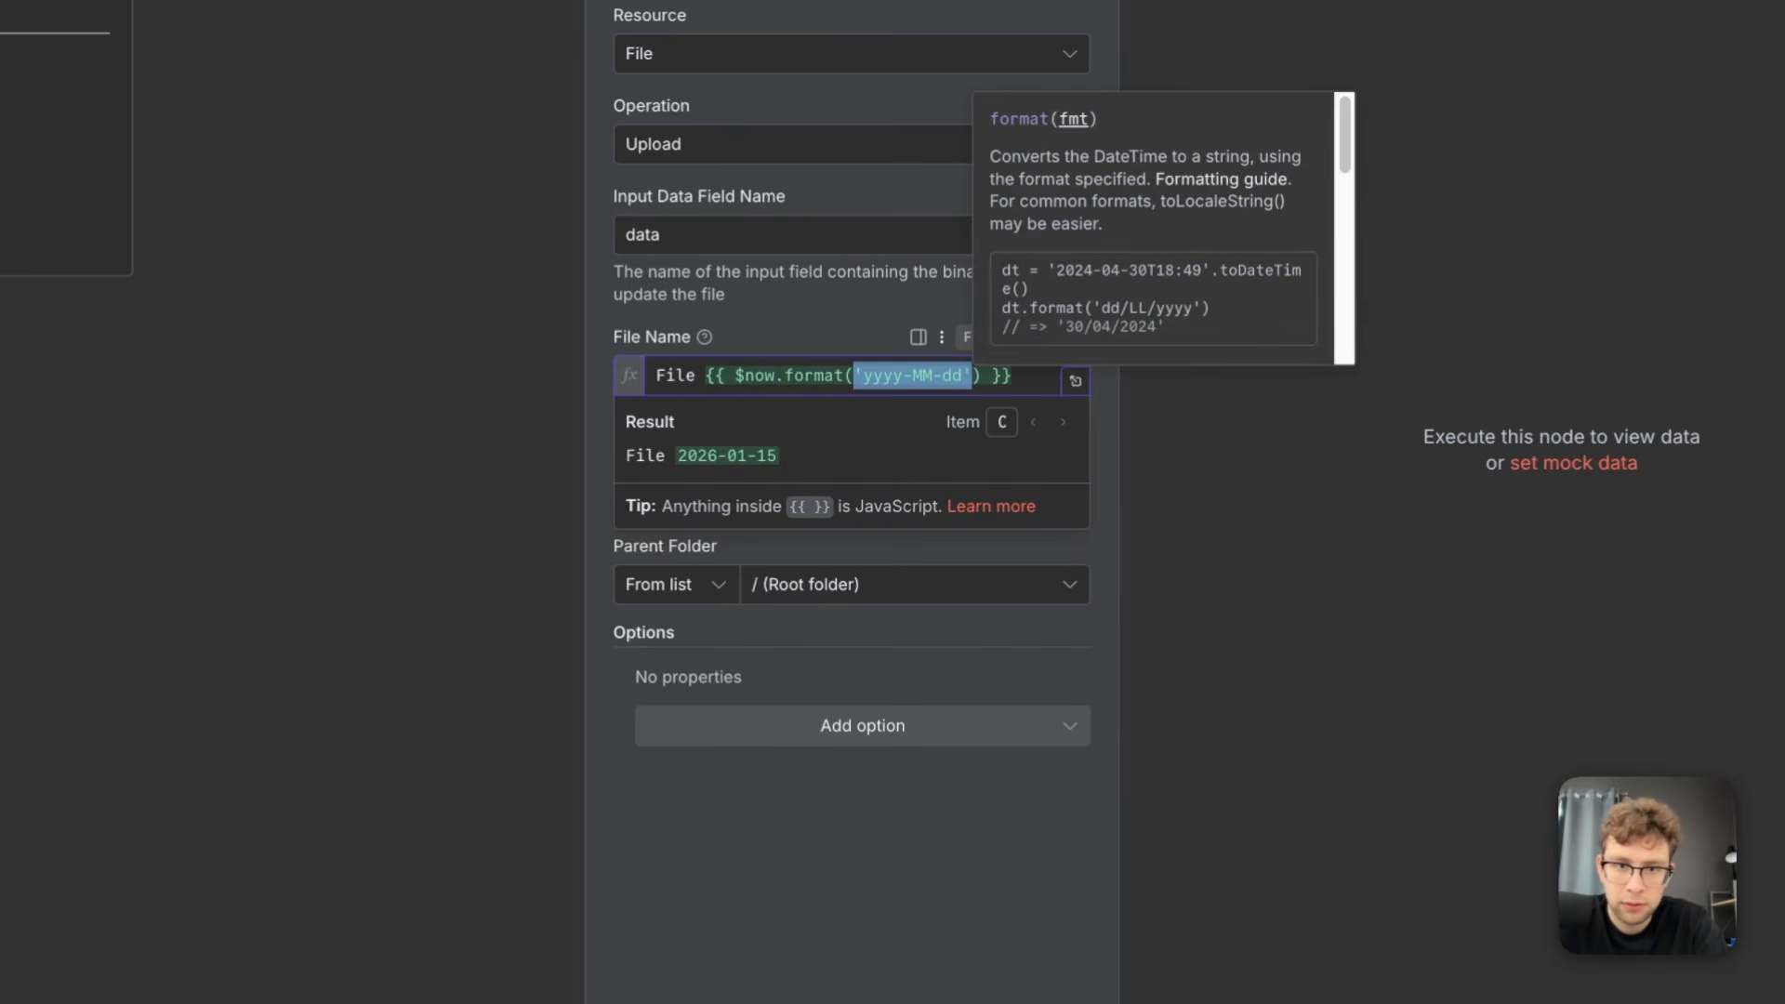
{"action": "key", "text": "Right"}
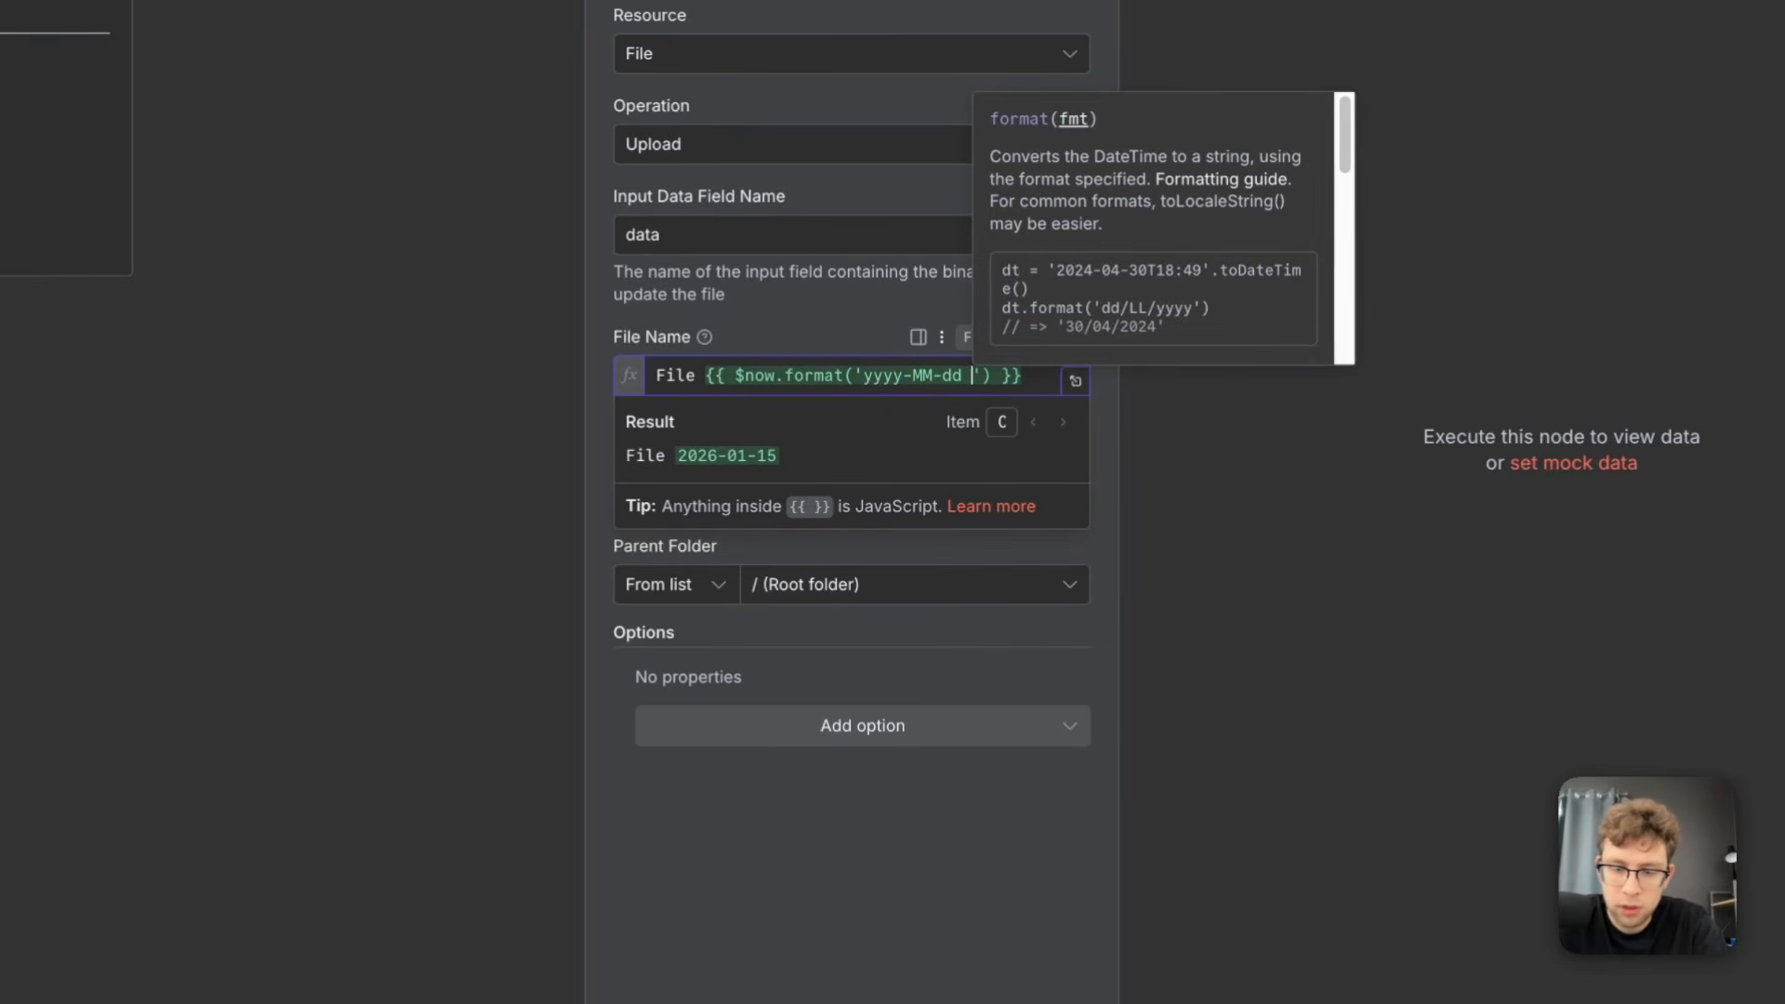
{"action": "type", "text": "HH"}
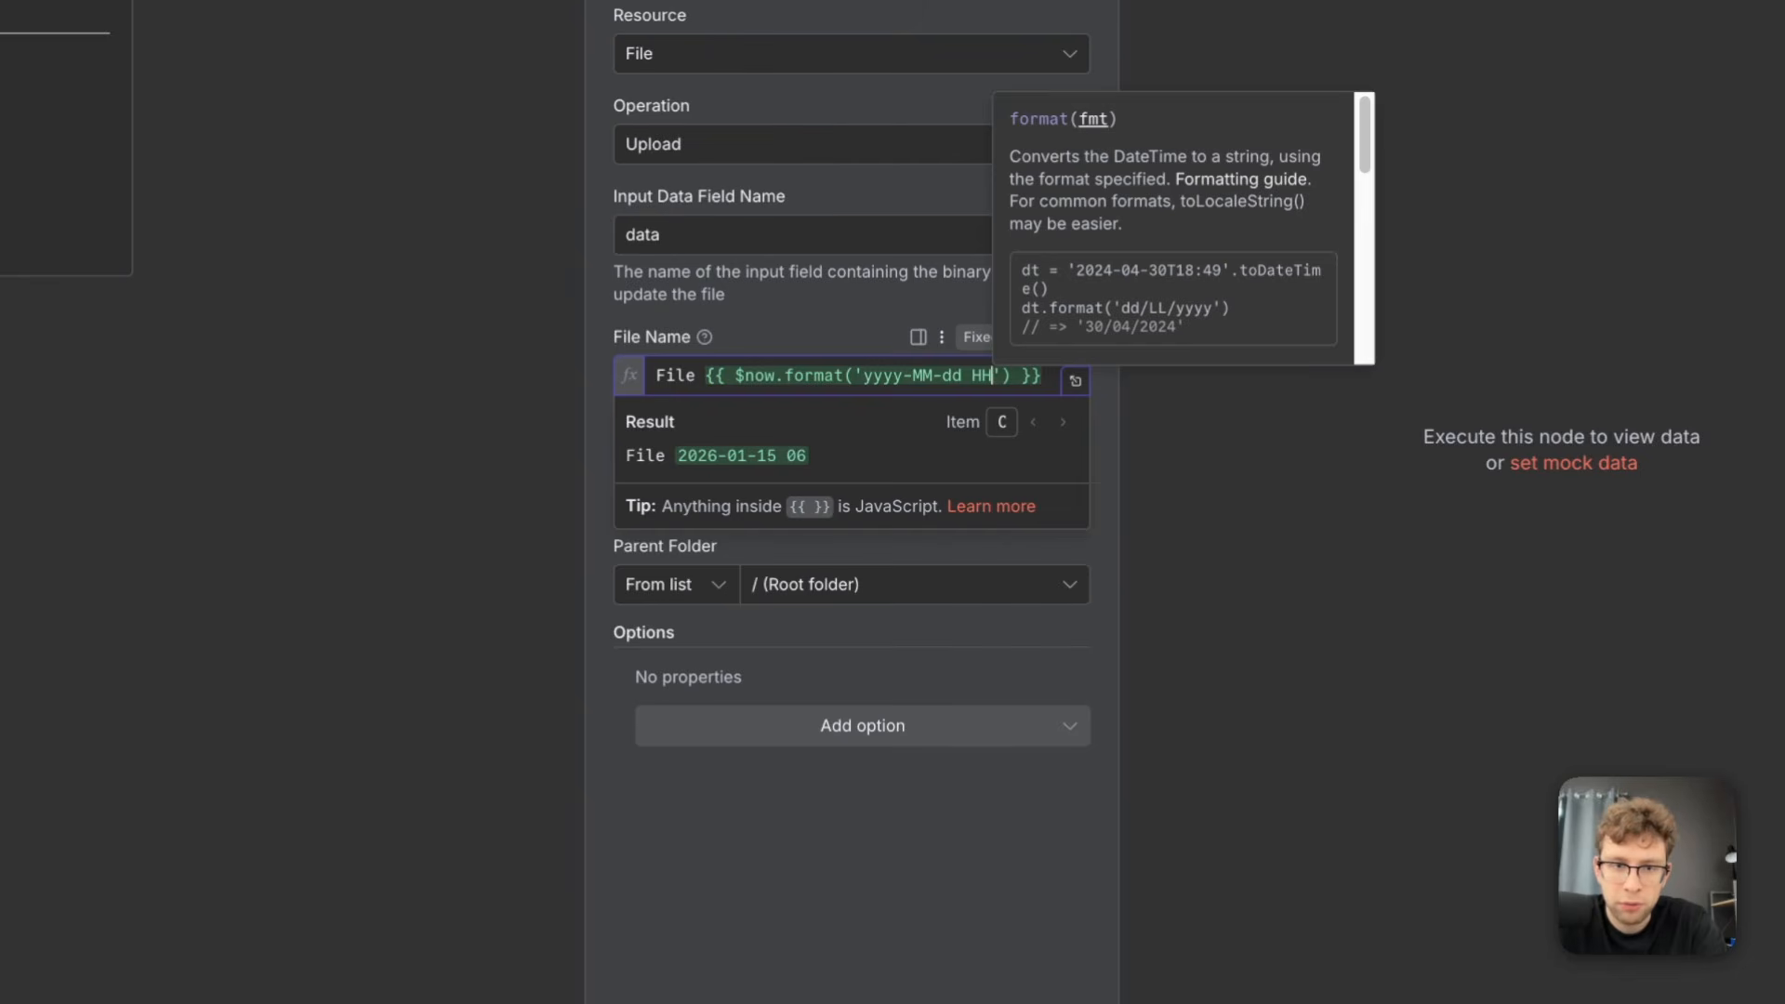
{"action": "type", "text": ":mm:"}
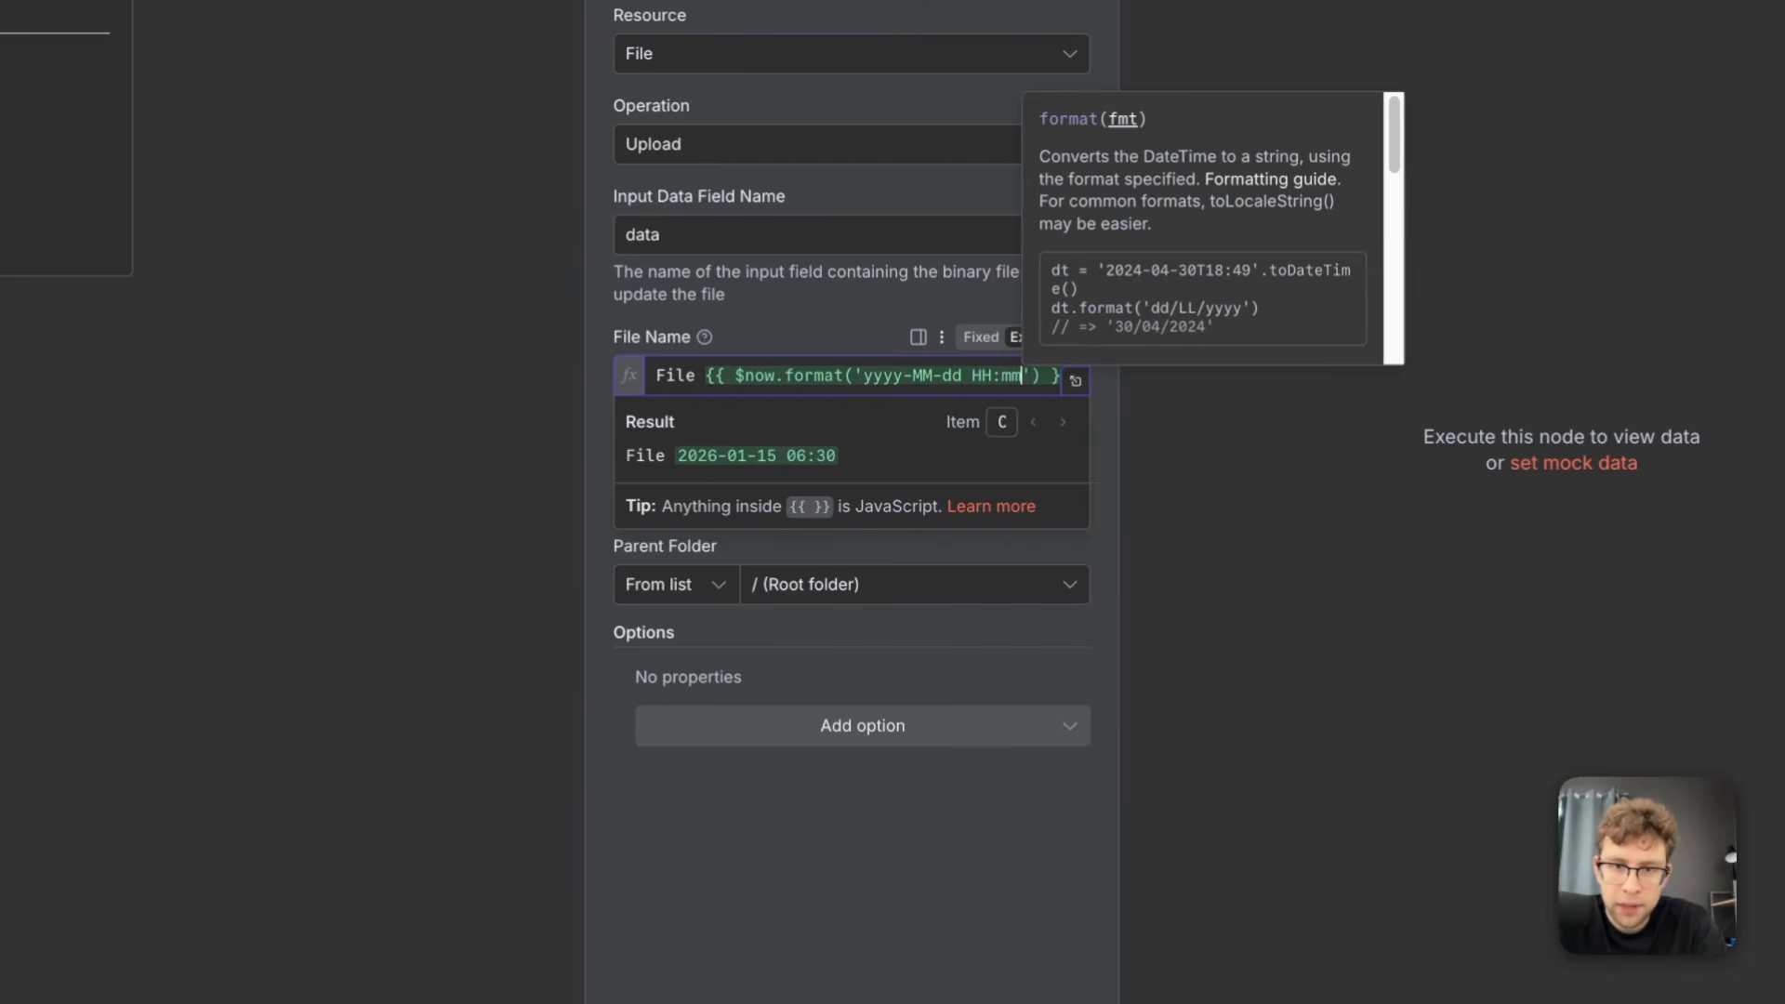
{"action": "type", "text": "ss"}
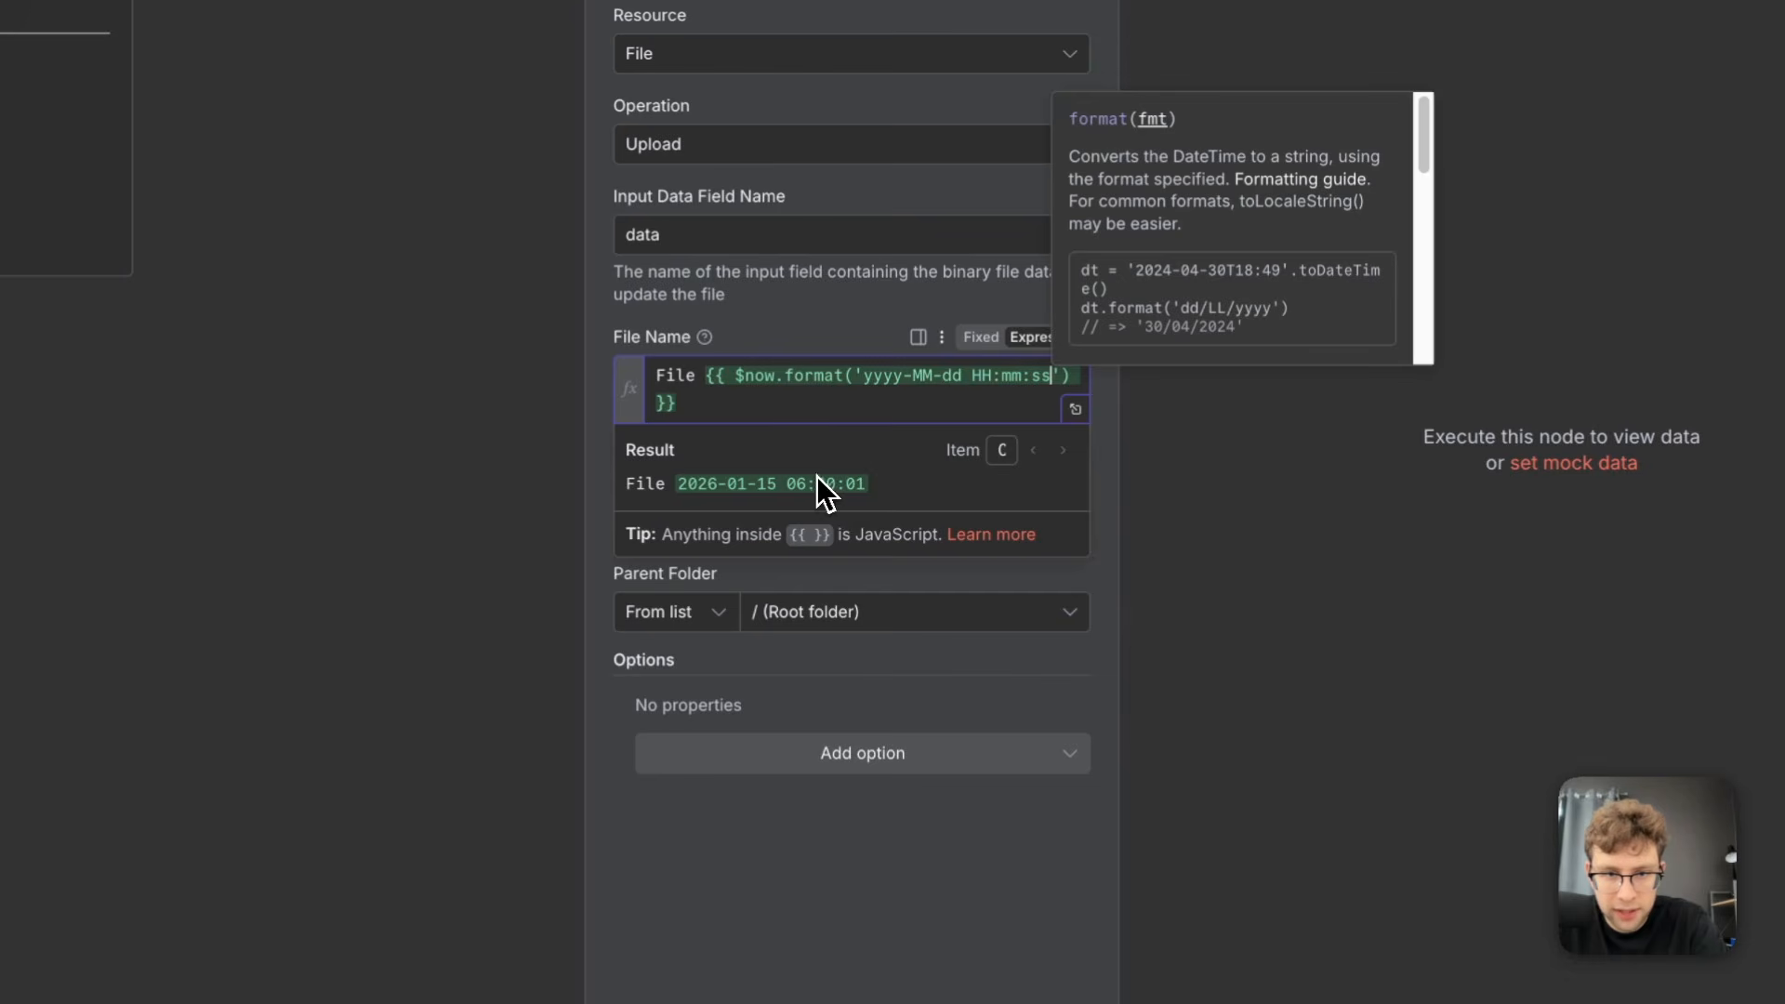
{"action": "left_click", "coordinate": [906, 661]}
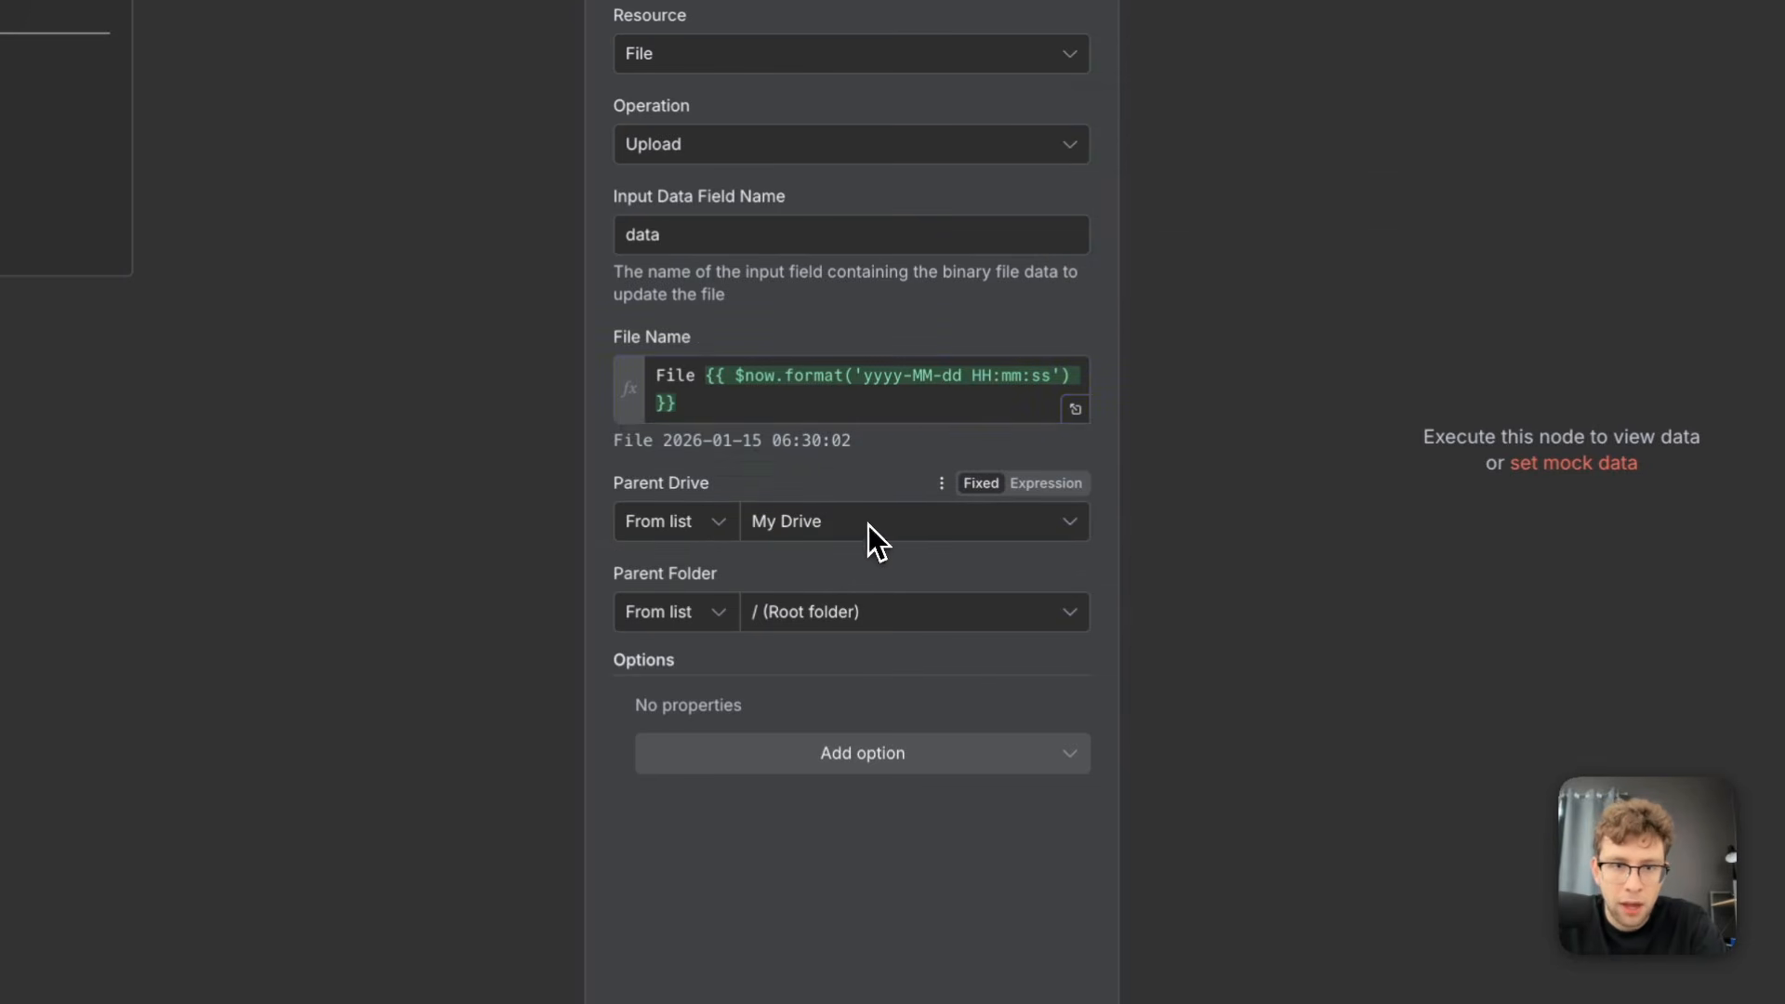
Choose the Receipts folder as the parent folder for the uploaded file
{"action": "left_click", "coordinate": [885, 616]}
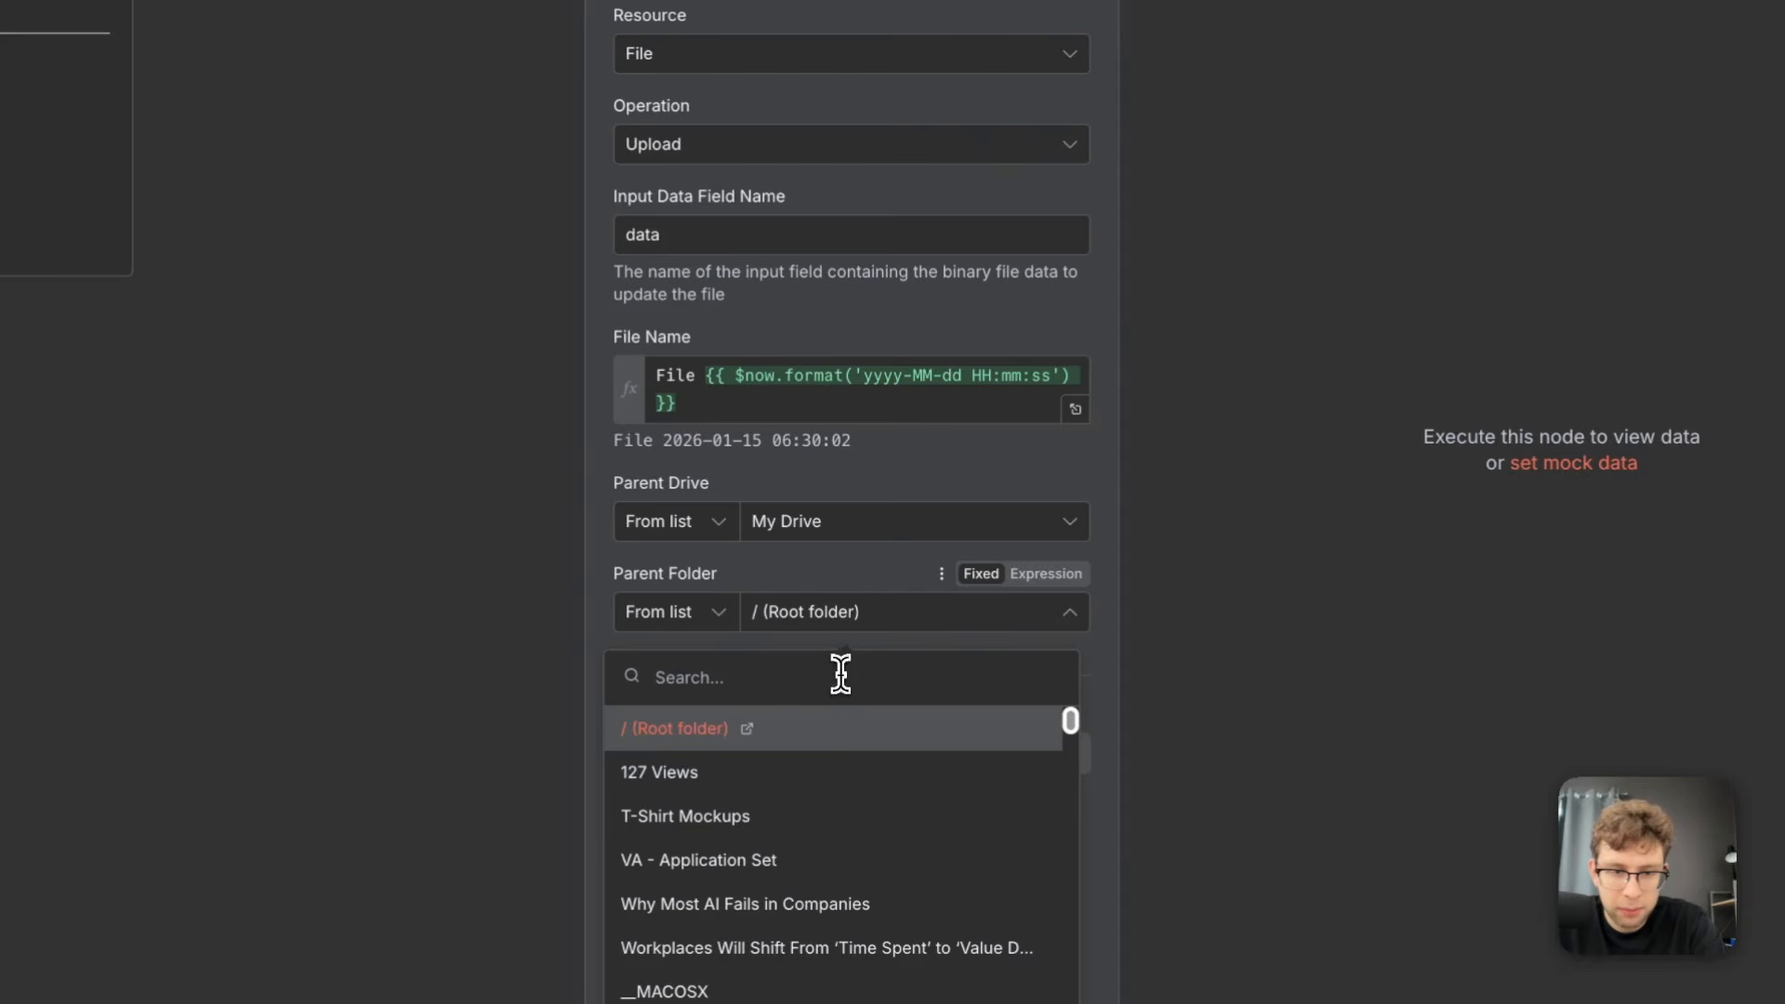
{"action": "type", "text": "re"}
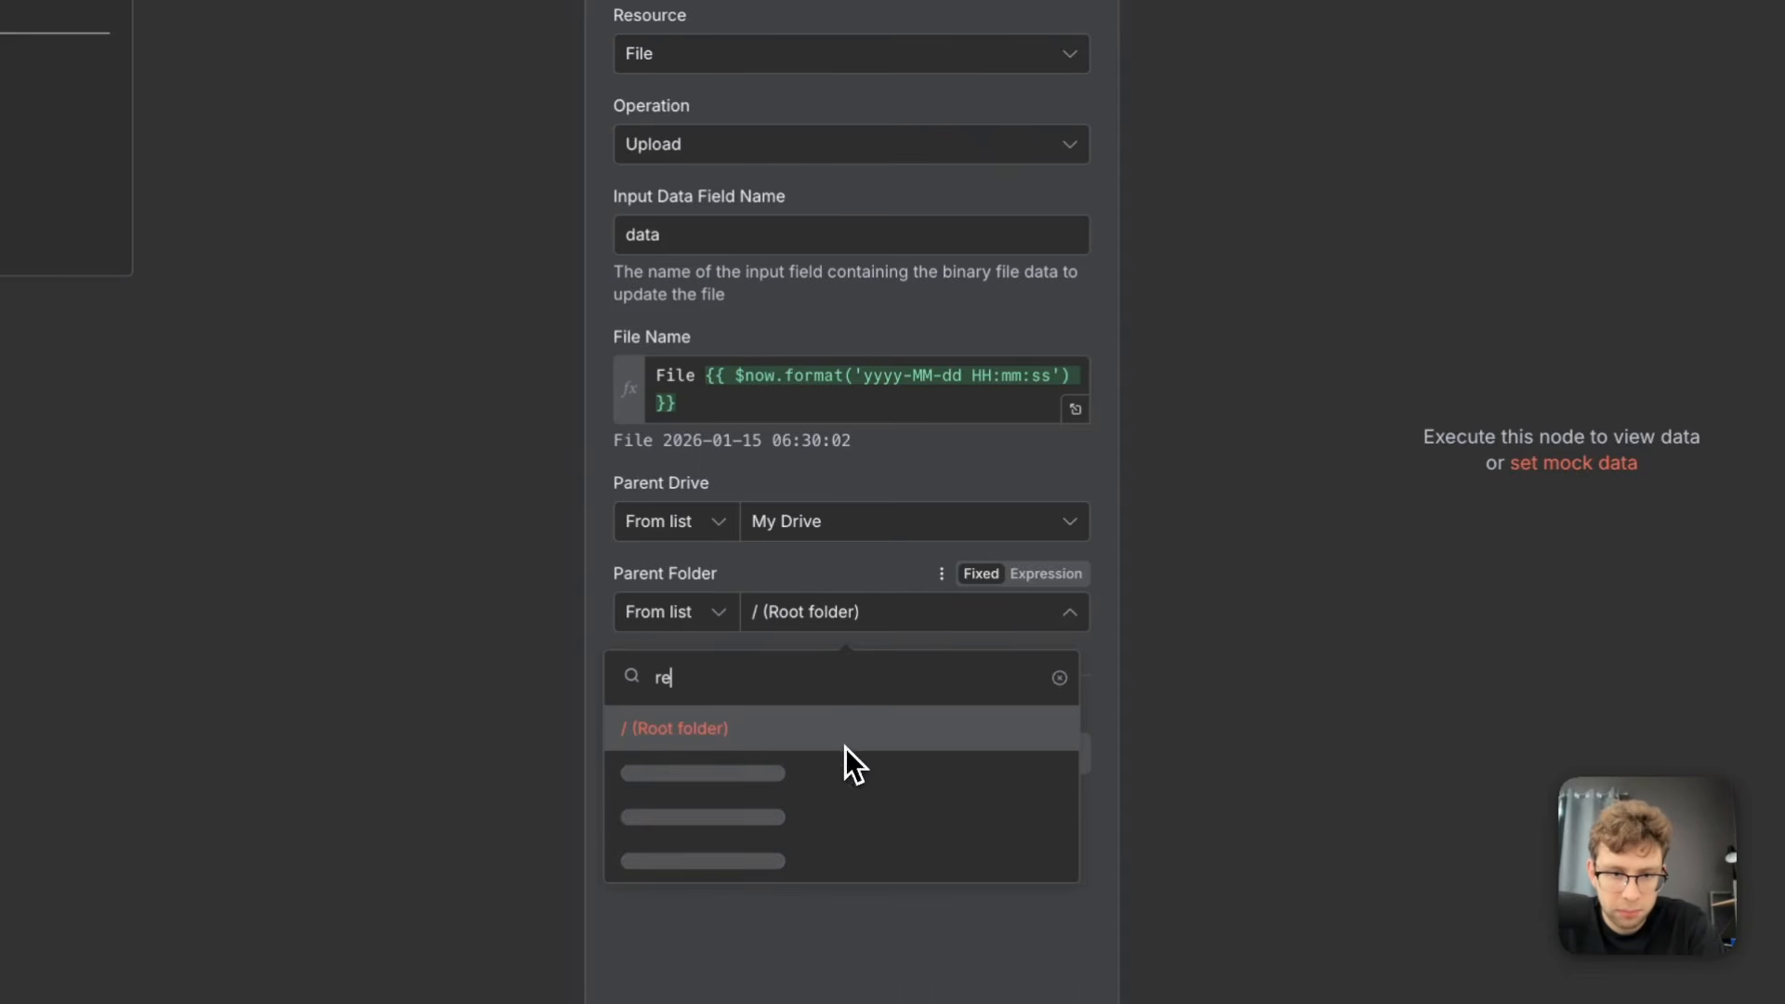
{"action": "type", "text": "d"}
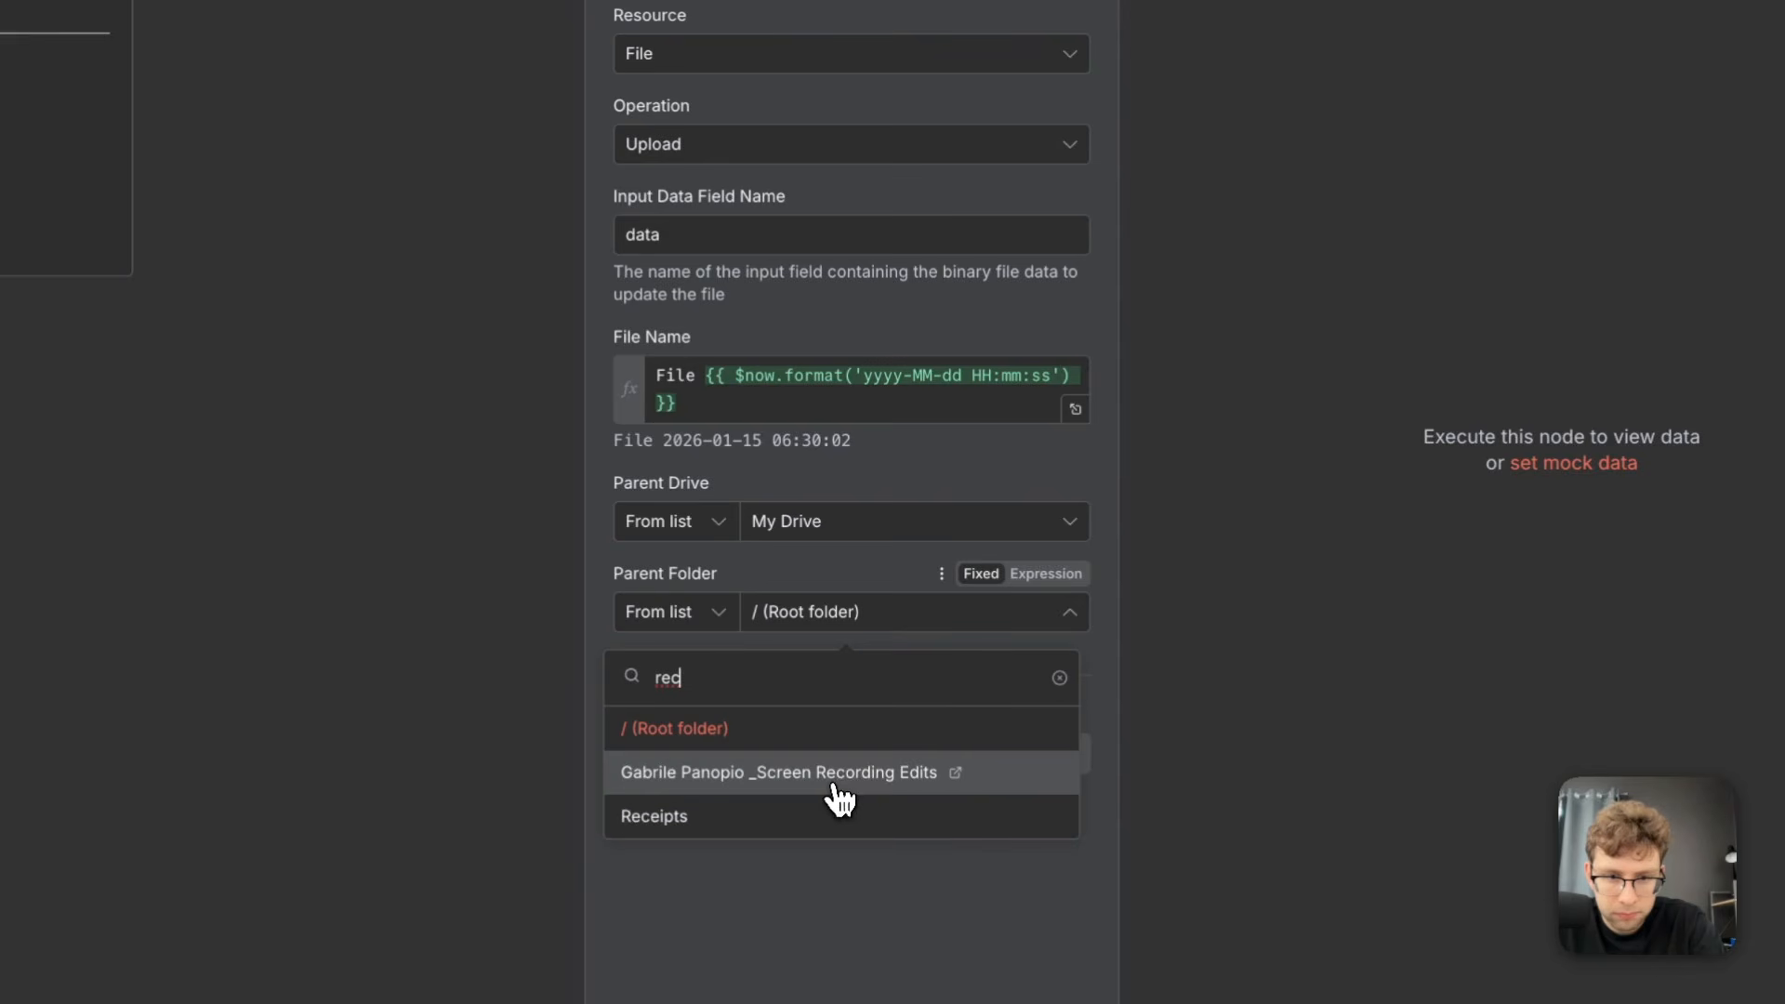
{"action": "left_click", "coordinate": [806, 820]}
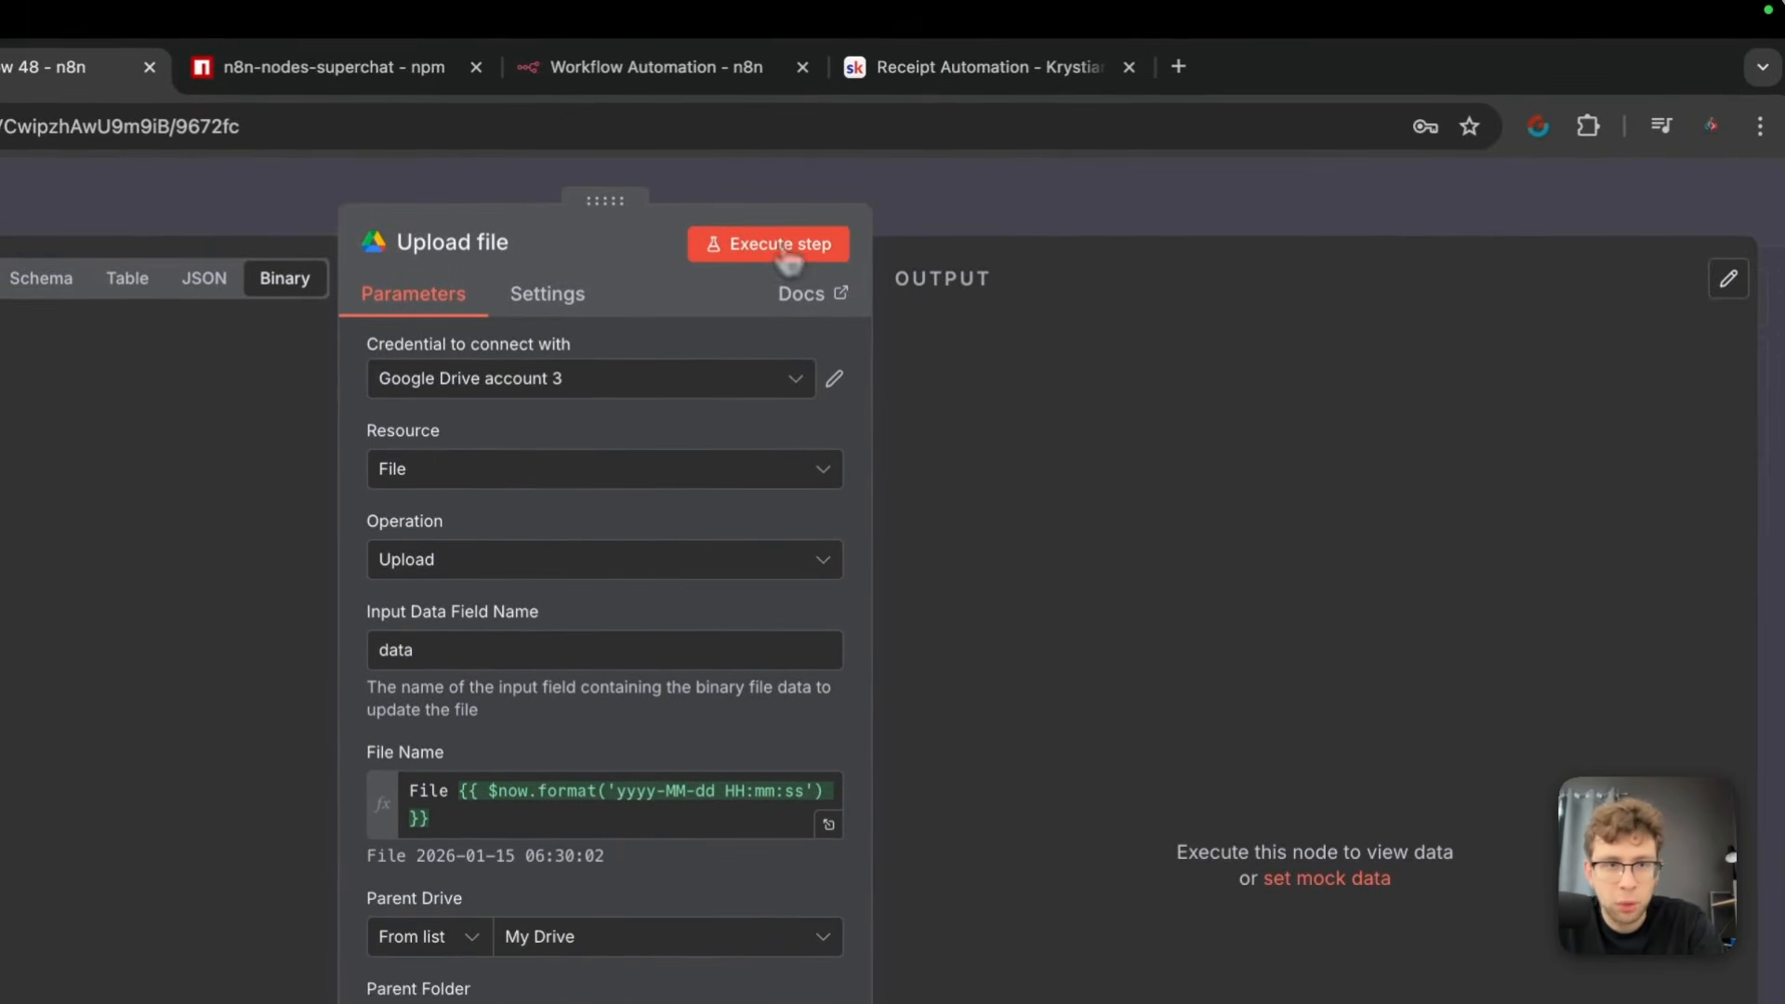
Execute the Upload file node, look through its output fields and return to the canvas
{"action": "left_click", "coordinate": [788, 262]}
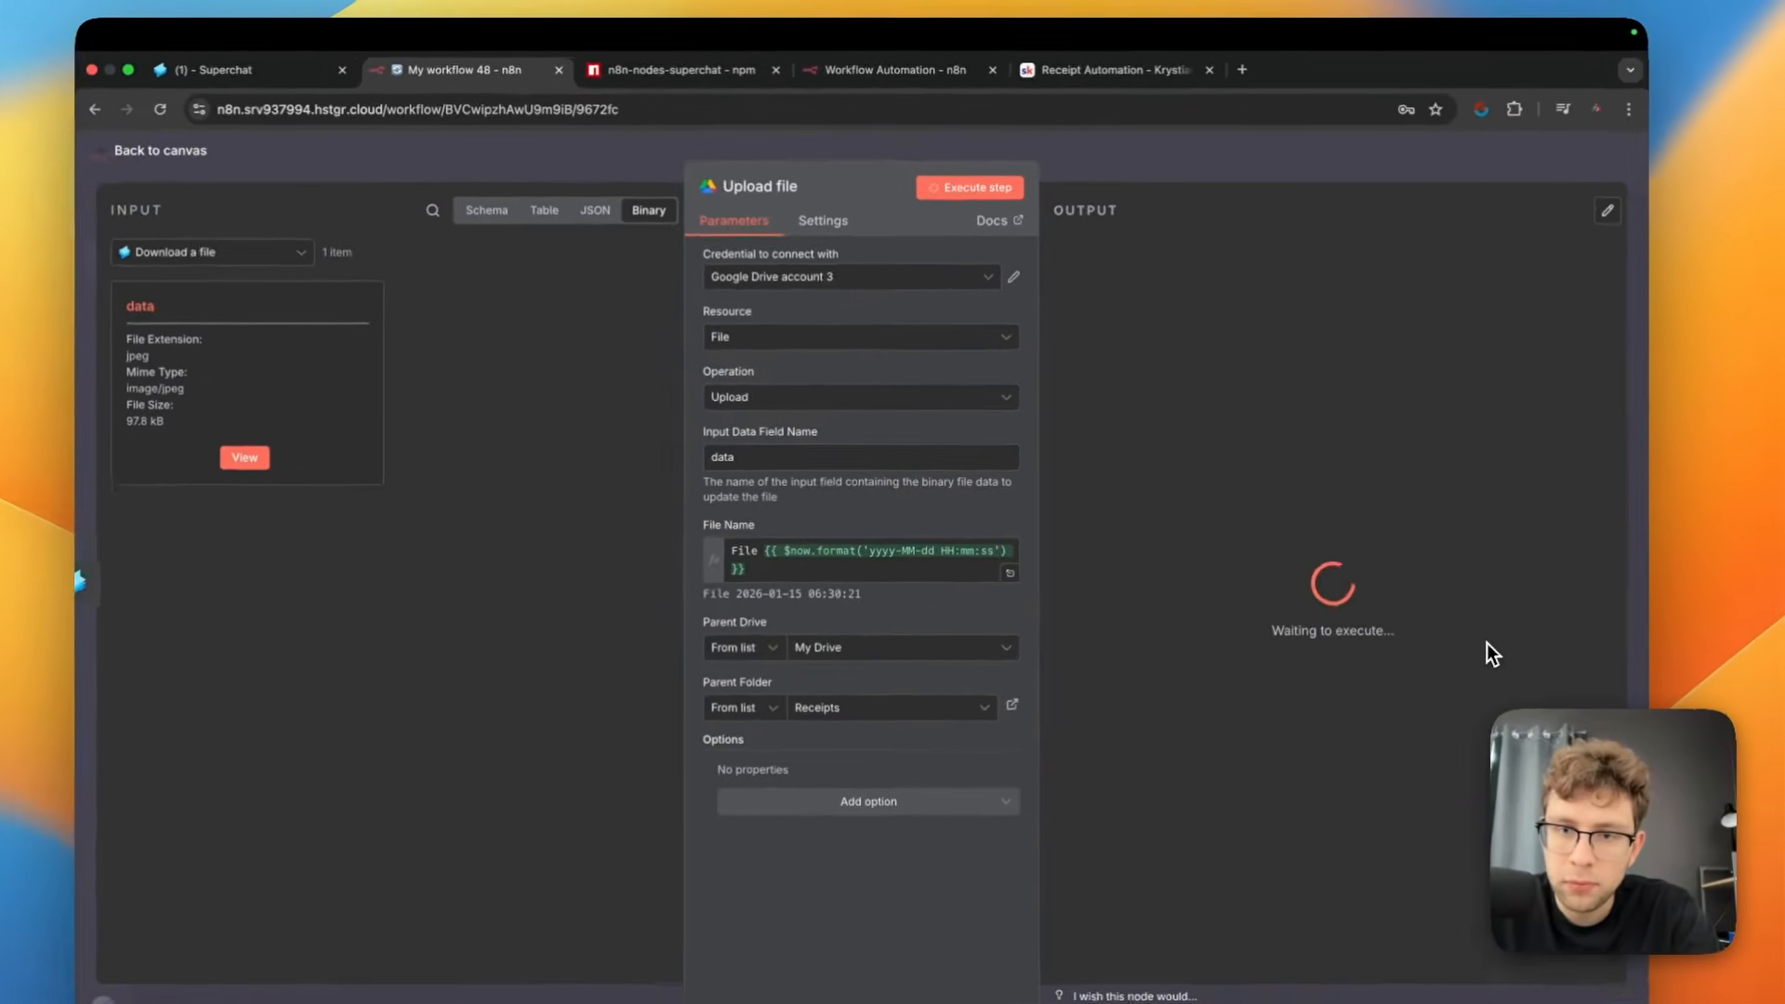
{"action": "left_click_drag", "start_coordinate": [1506, 976], "coordinate": [1039, 691]}
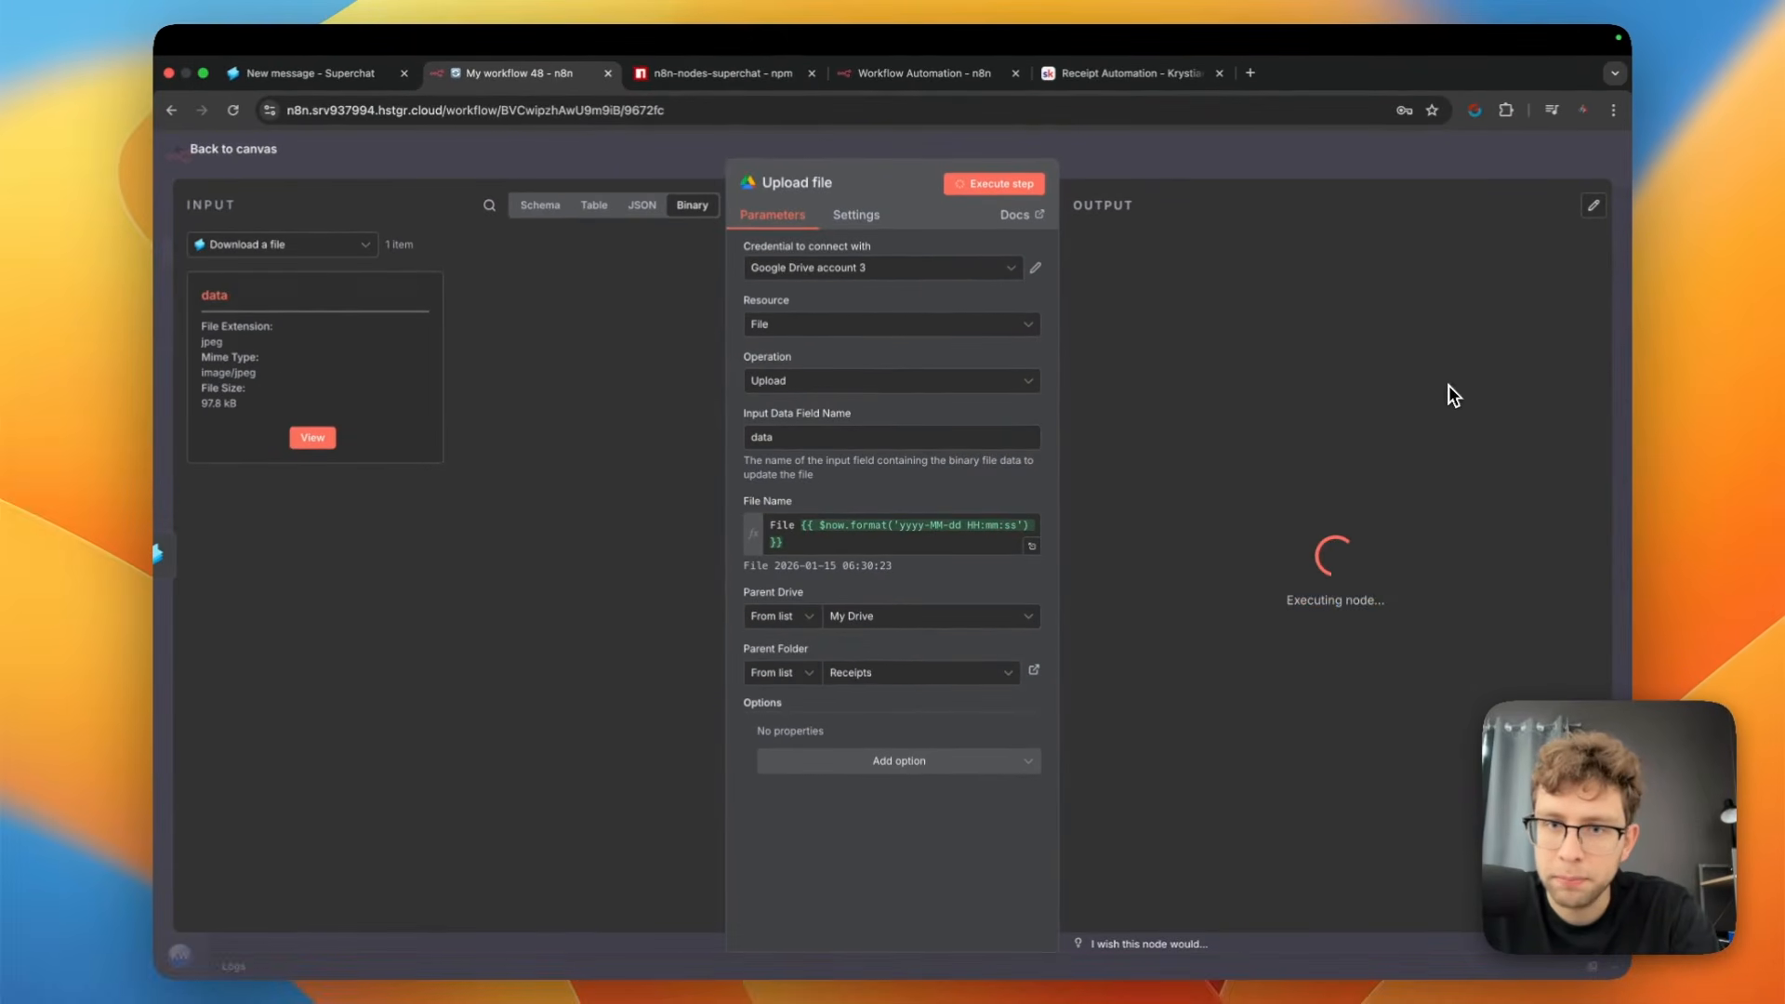
{"action": "scroll", "coordinate": [1268, 454], "scroll_direction": "down", "scroll_amount": 6}
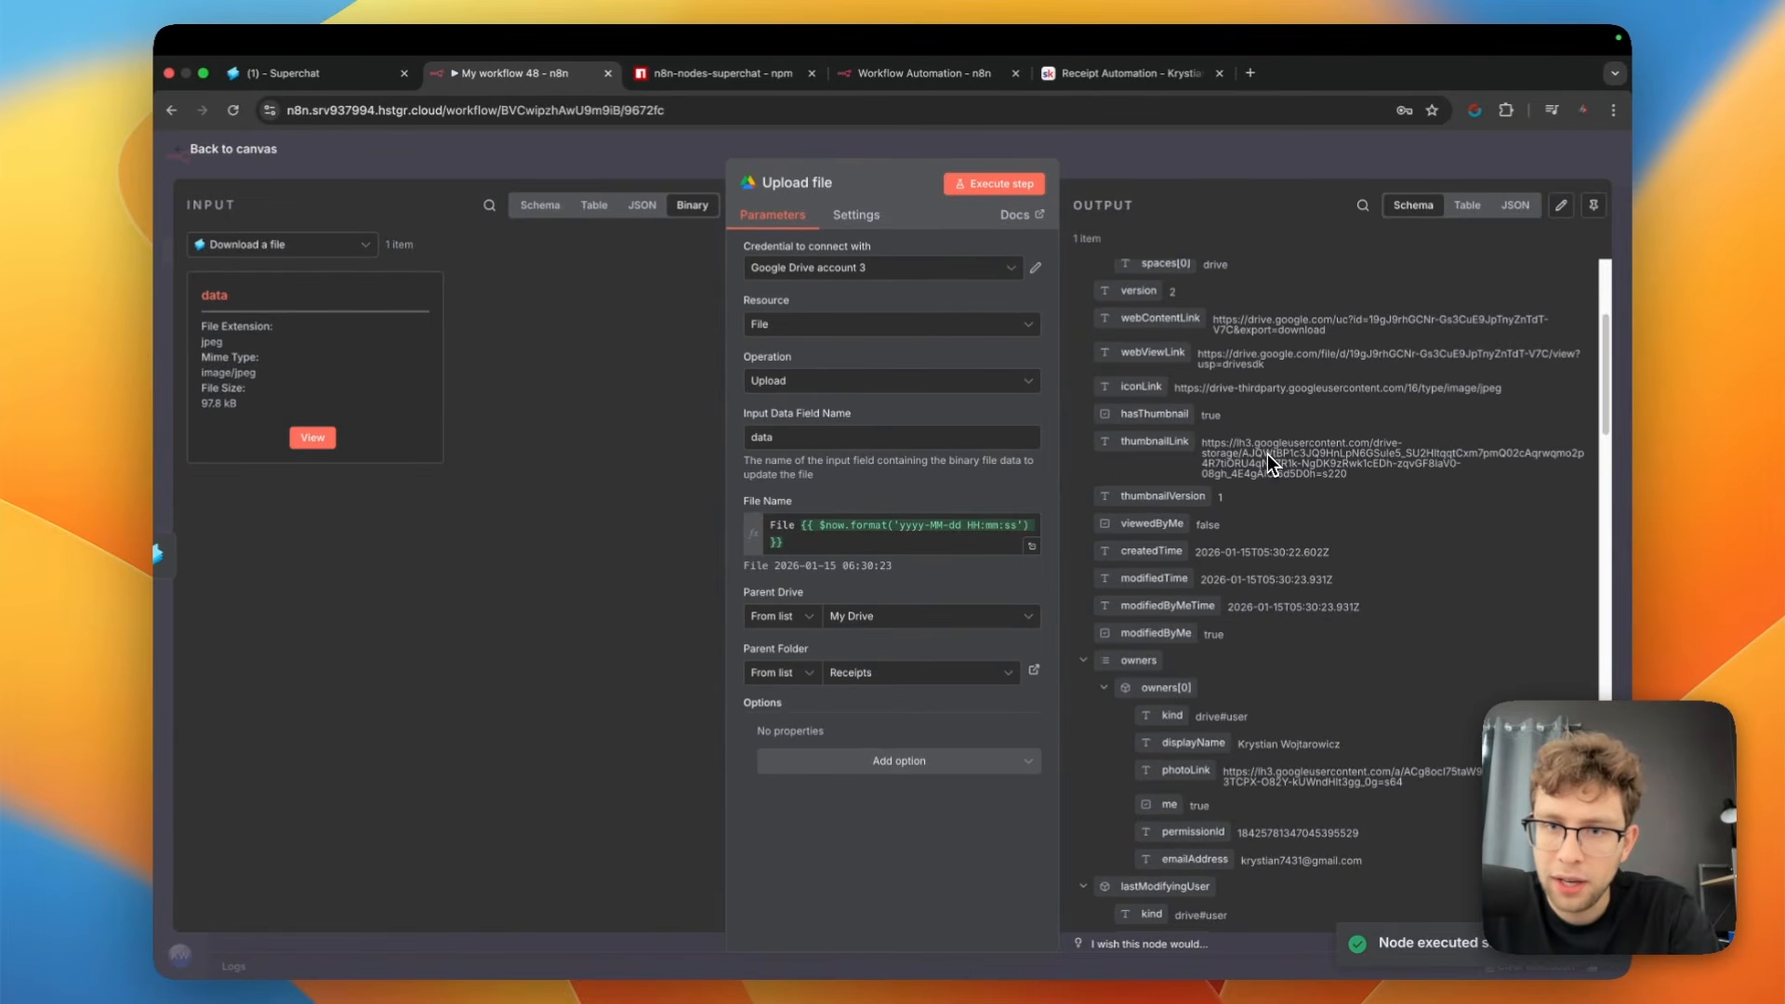
{"action": "scroll", "coordinate": [1268, 453], "scroll_direction": "down", "scroll_amount": 5}
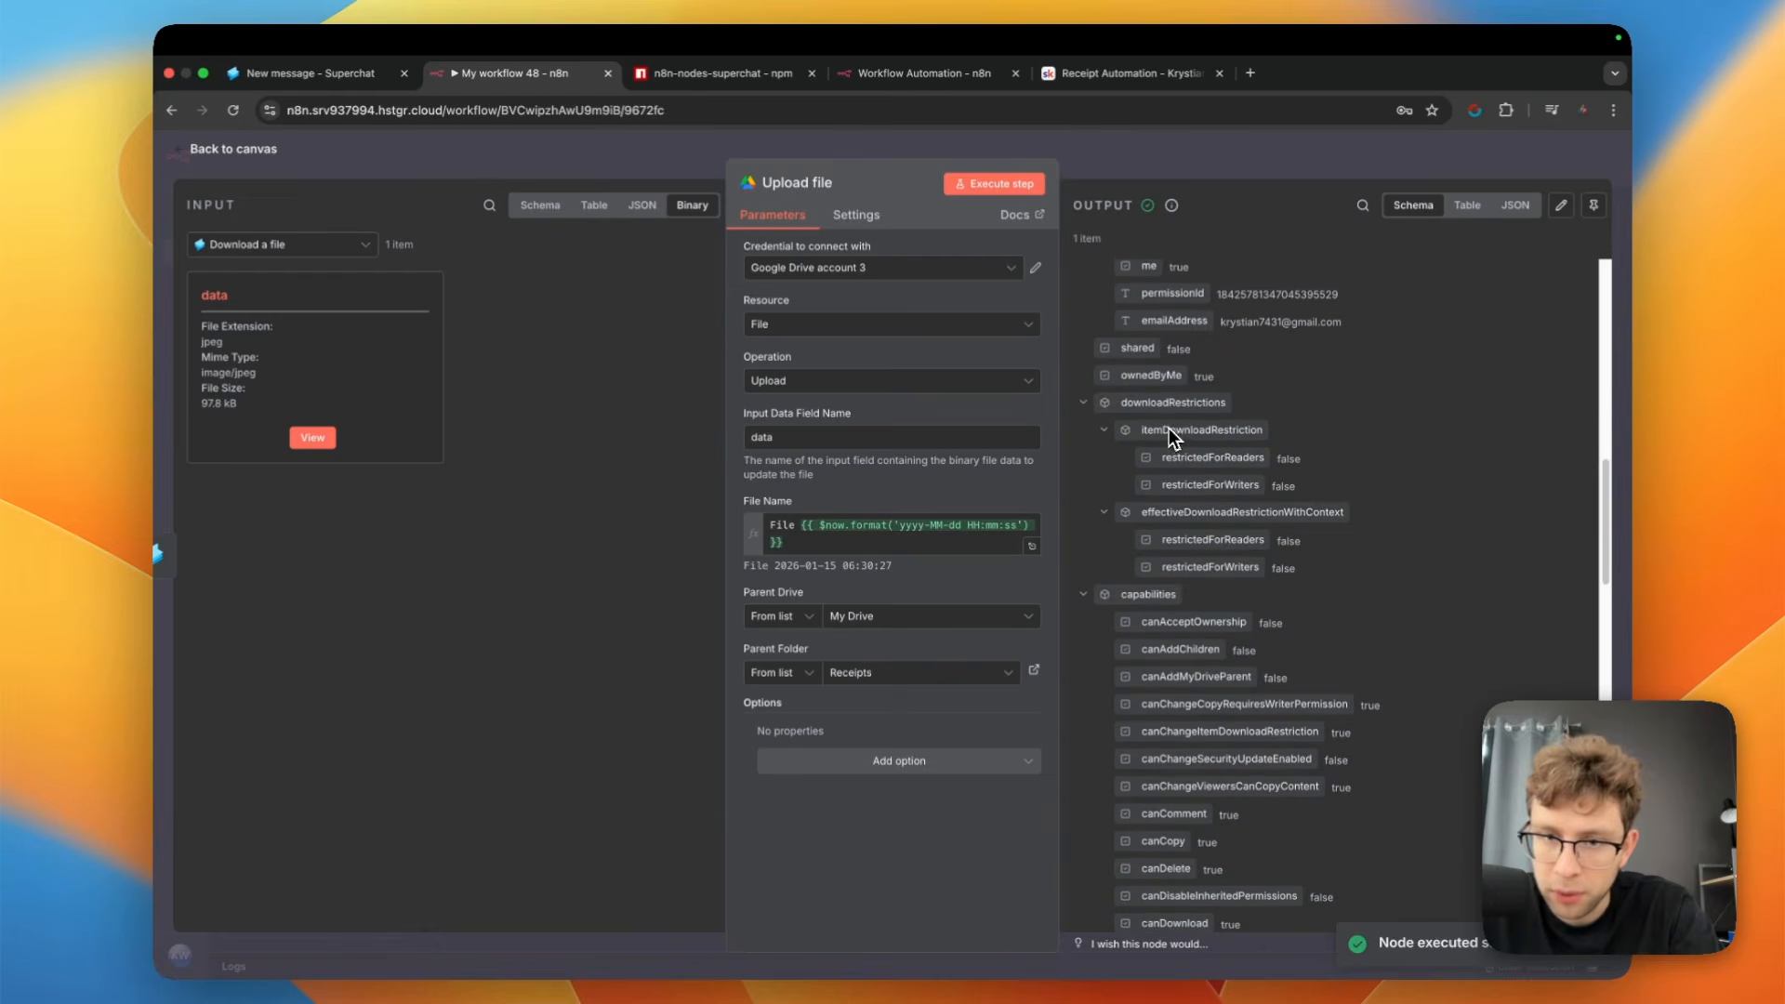
{"action": "left_click", "coordinate": [233, 150]}
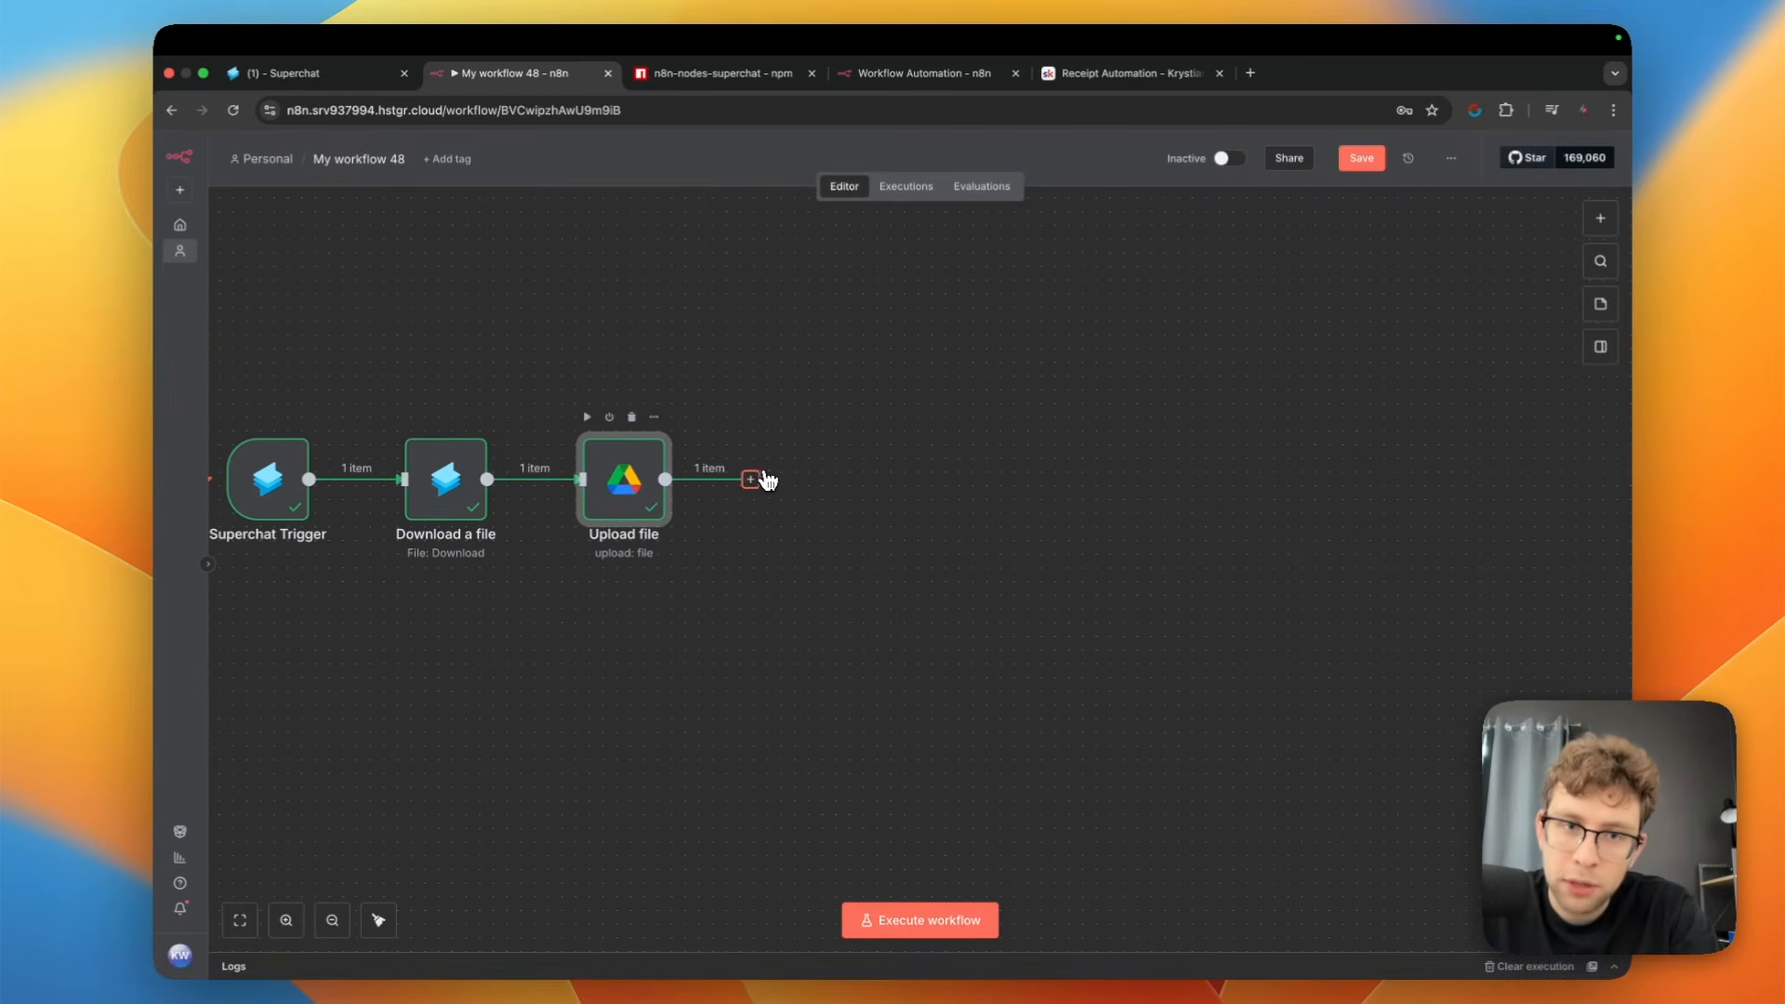
Add a Google Drive "Share file" action after the Upload file node
{"action": "left_click", "coordinate": [753, 480]}
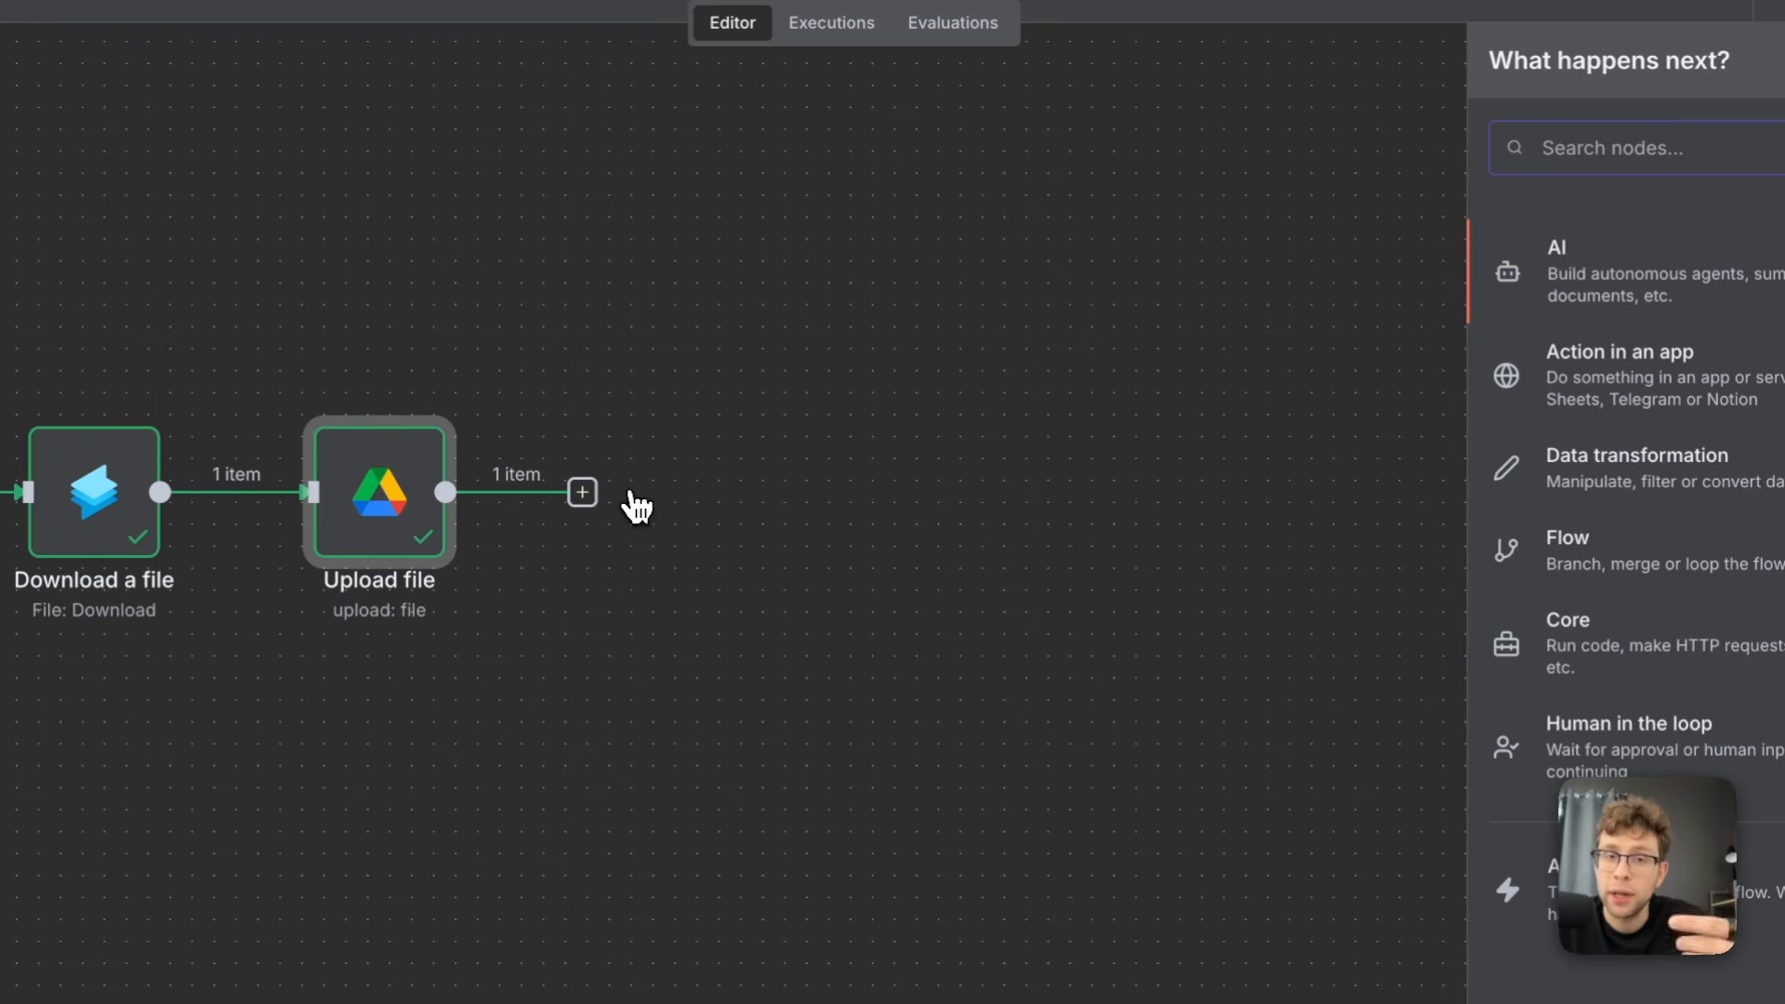
{"action": "type", "text": "dri"}
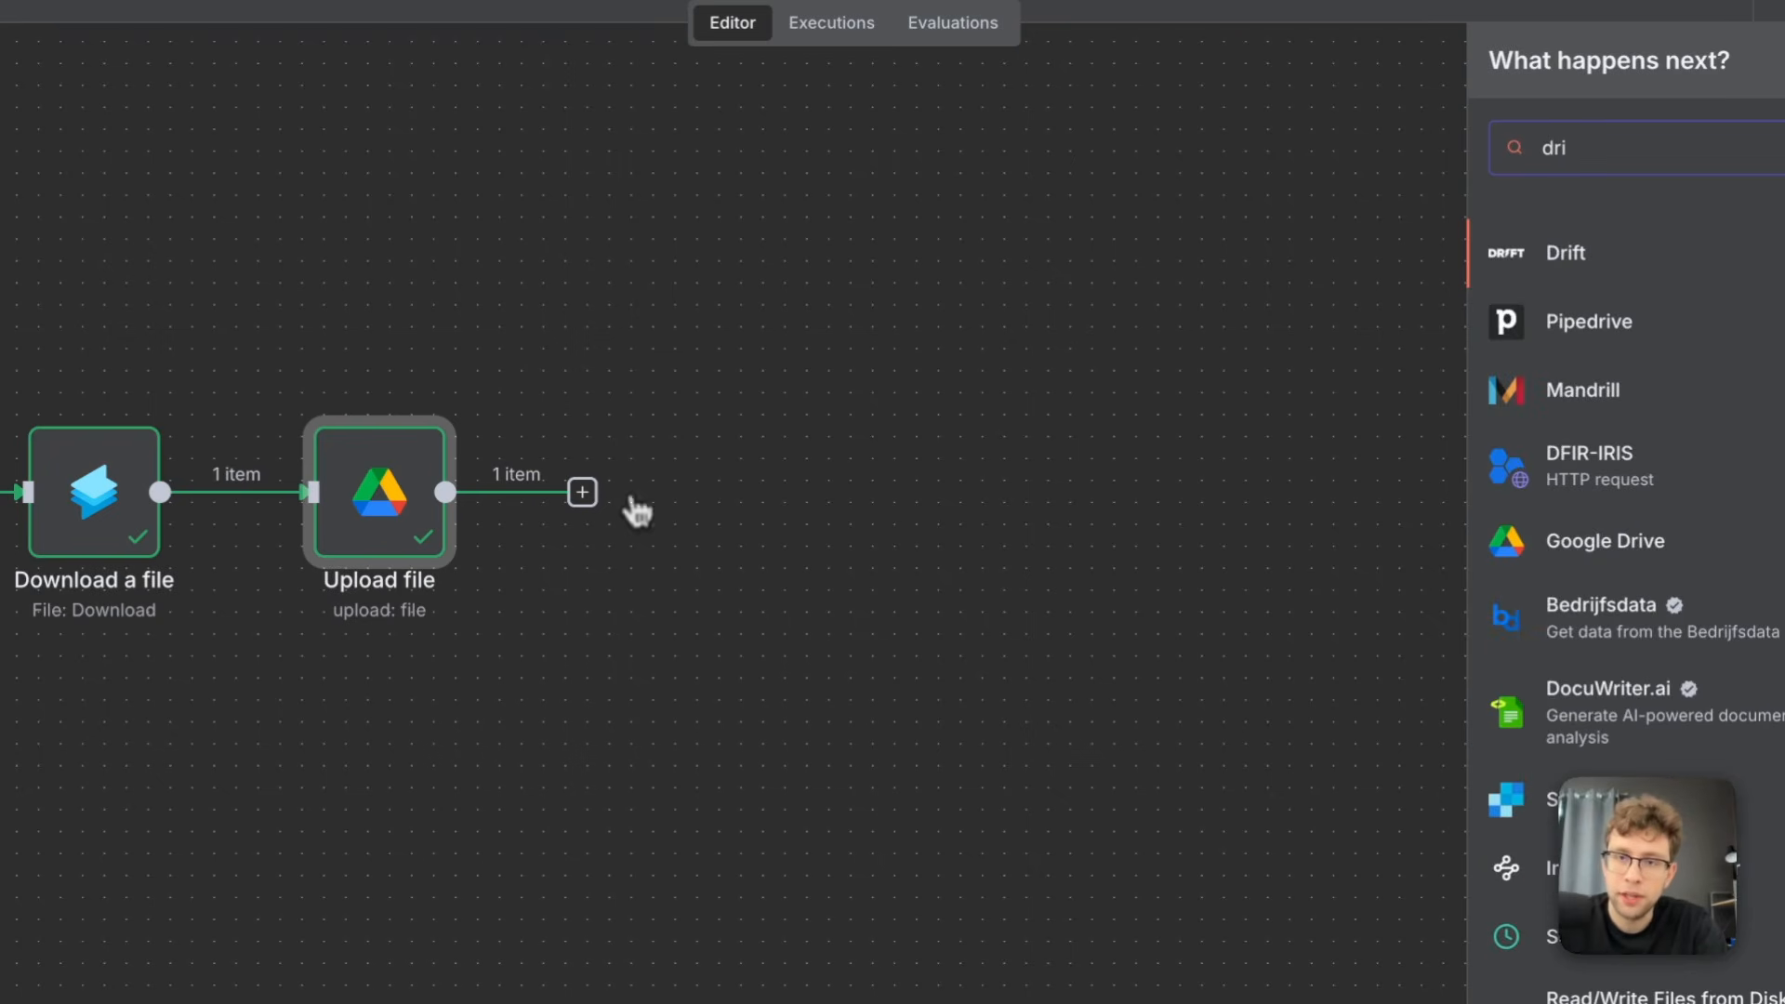
{"action": "left_click", "coordinate": [1593, 558]}
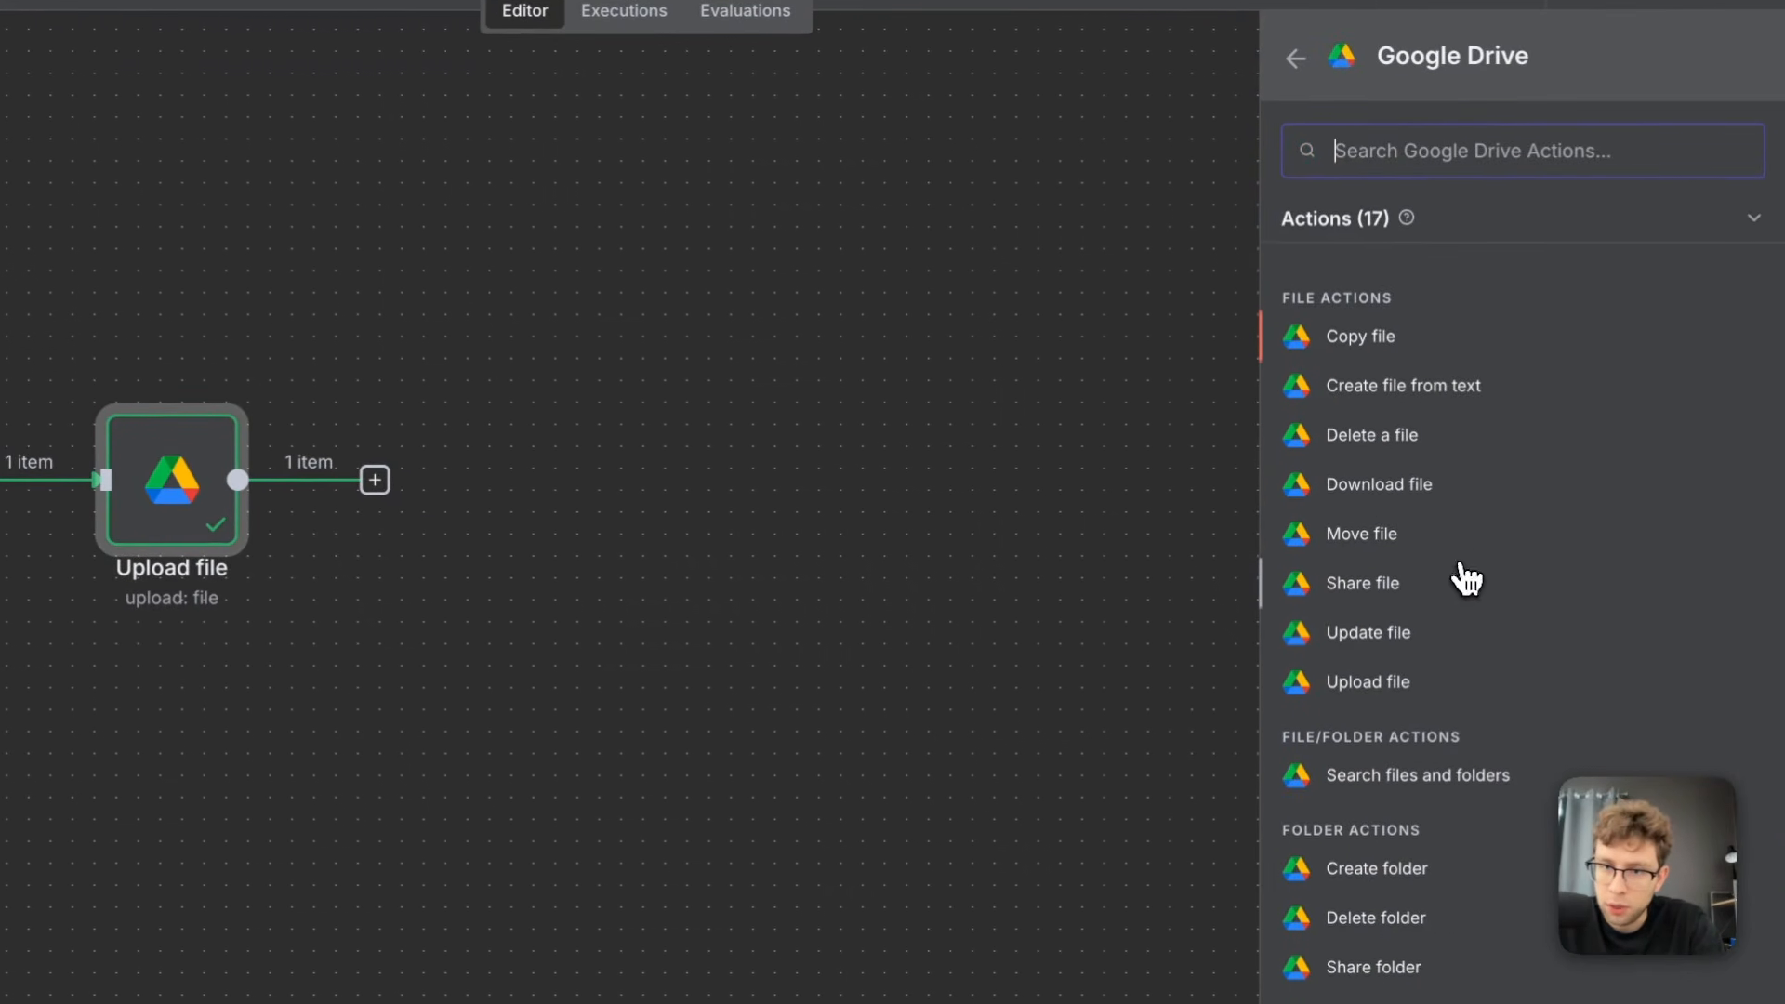
{"action": "left_click", "coordinate": [1409, 591]}
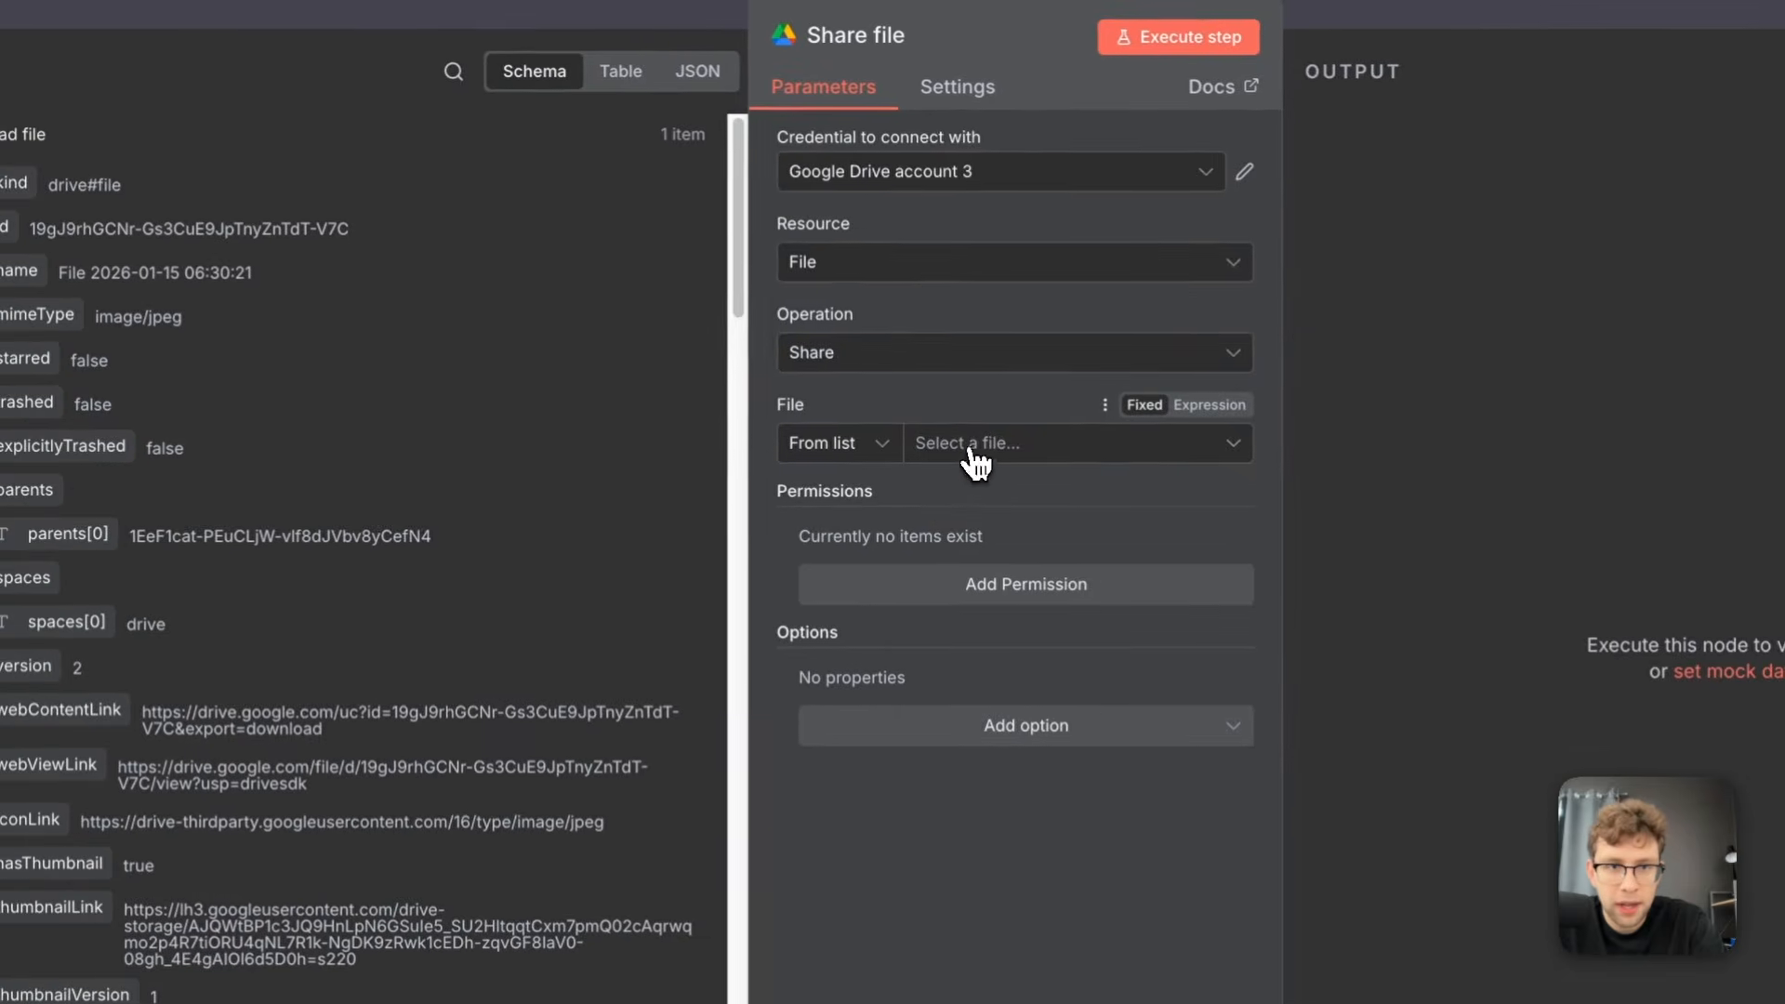
Identify the file to share by ID and map it to the id output of the Upload file node
{"action": "left_click", "coordinate": [455, 417]}
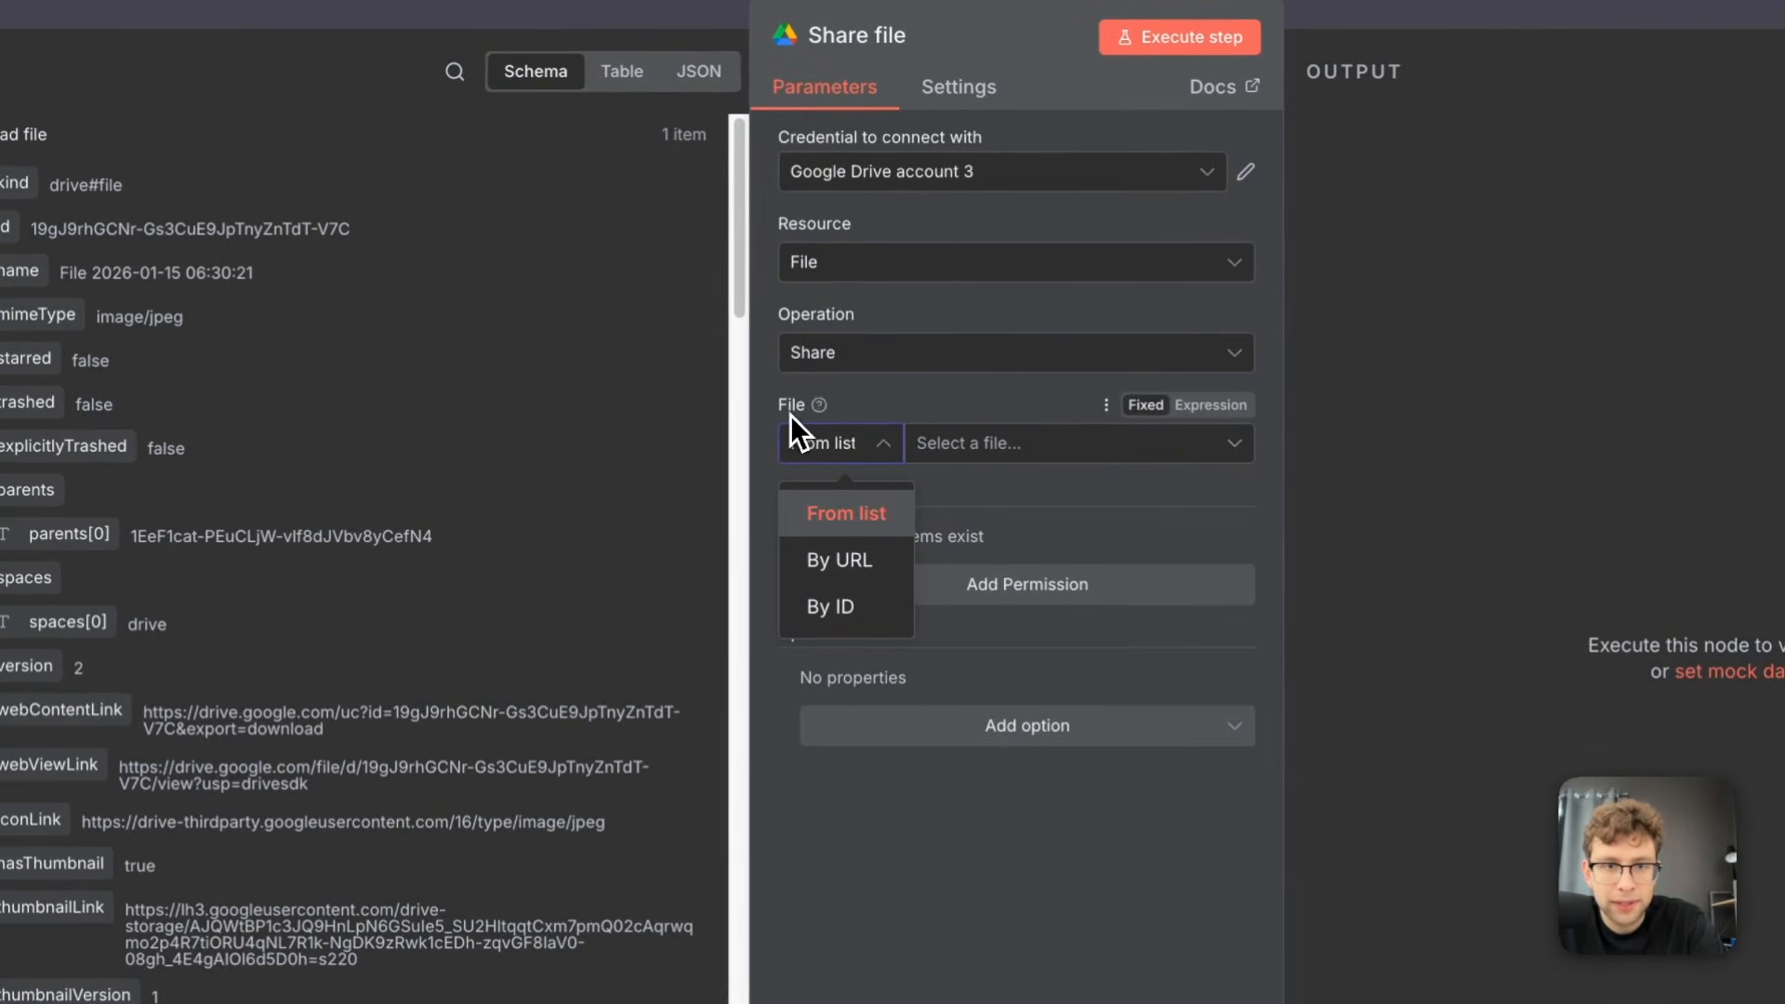
{"action": "left_click", "coordinate": [863, 615]}
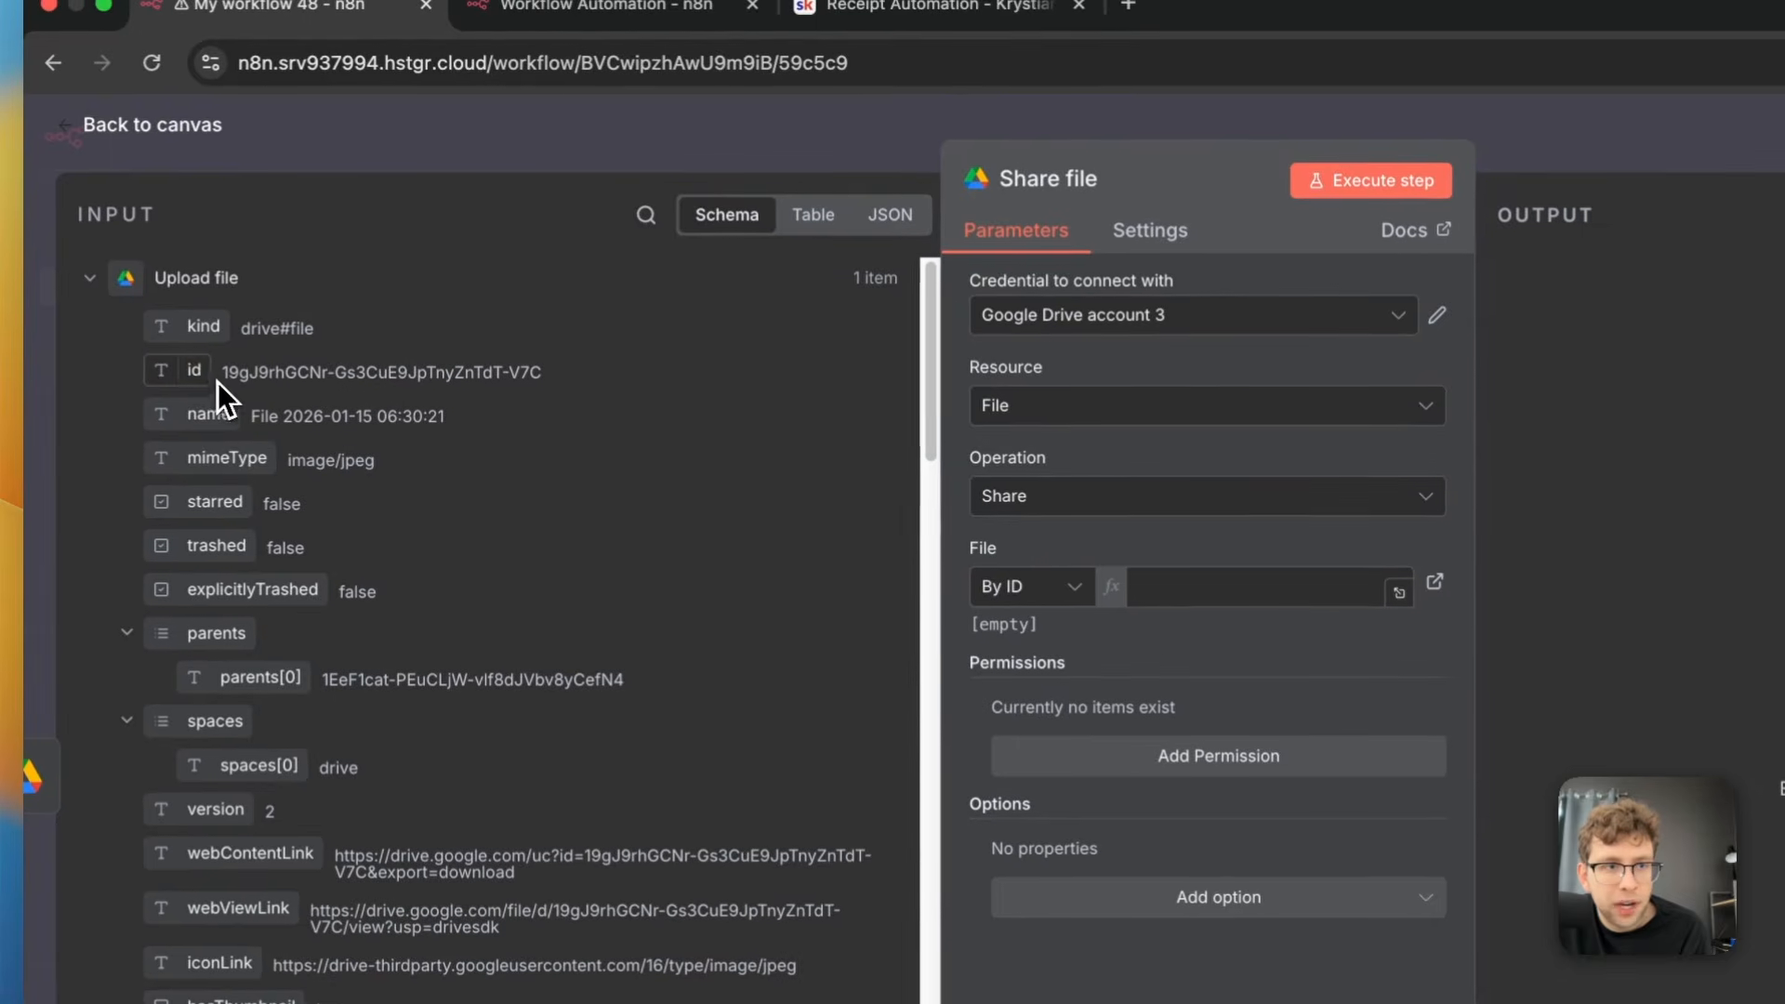
{"action": "left_click_drag", "start_coordinate": [195, 377], "coordinate": [1217, 587]}
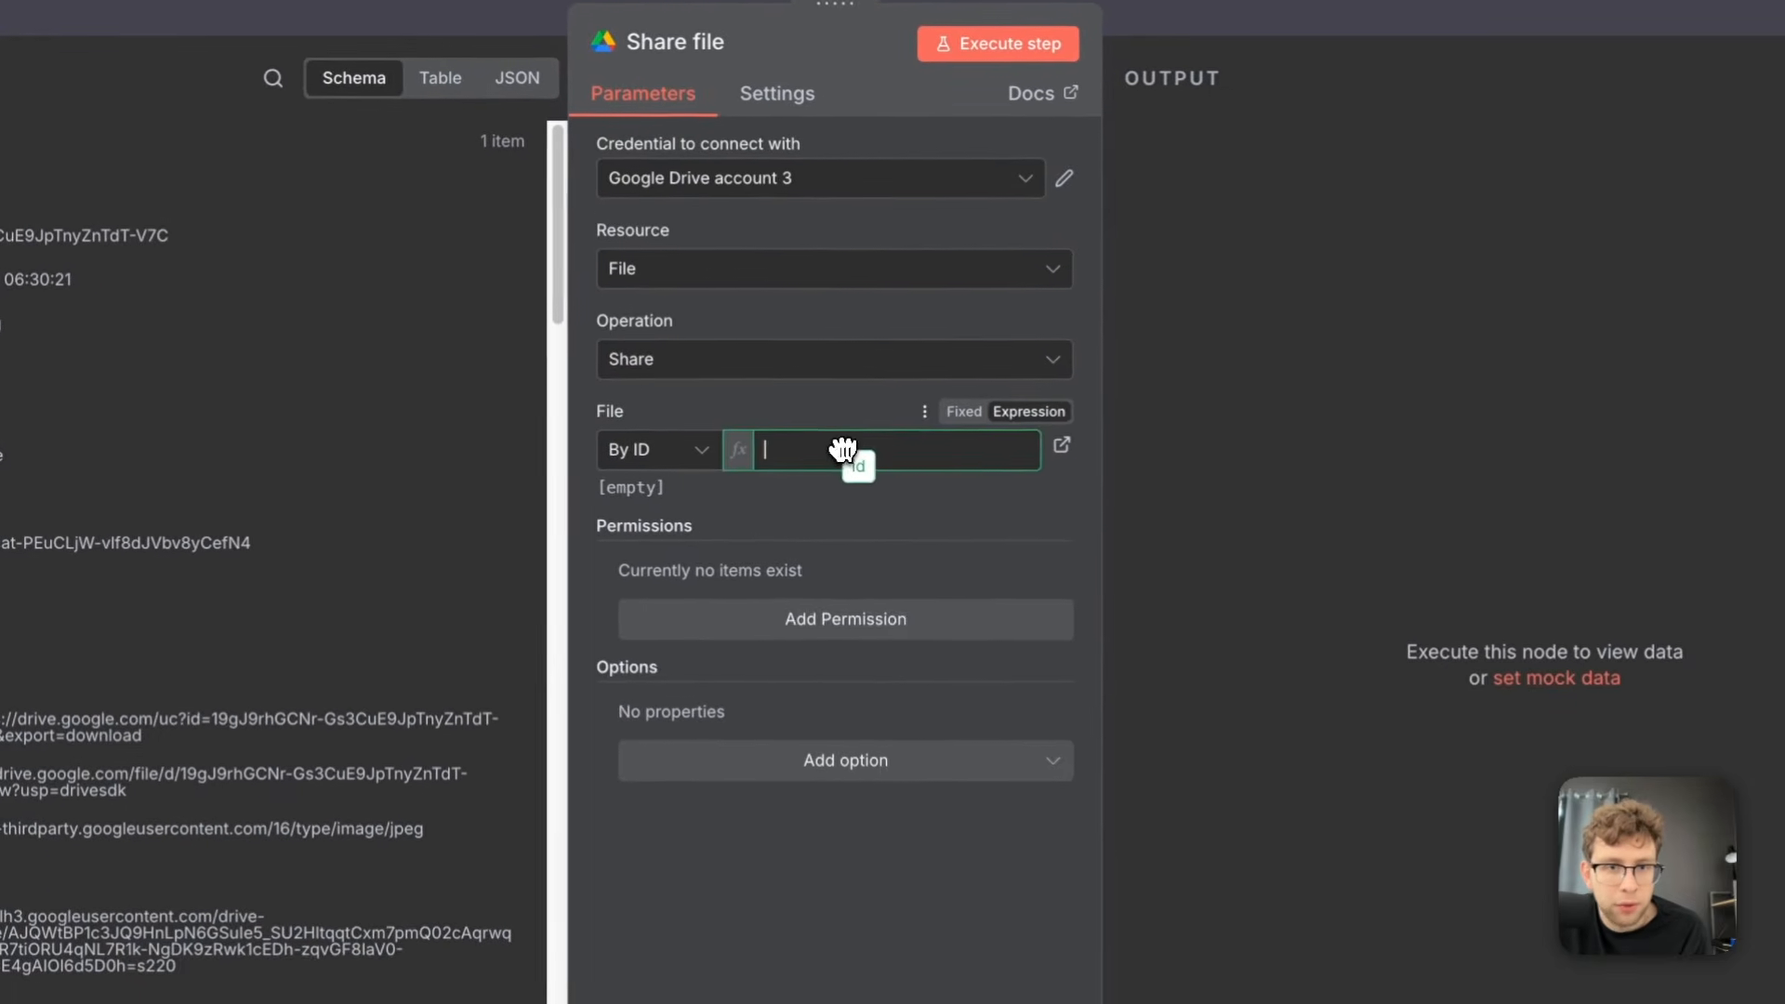
Map the file ID to the Upload file node's id and add a sharing permission with role Reader and type Anyone
{"action": "left_click_drag", "start_coordinate": [843, 450], "coordinate": [848, 452]}
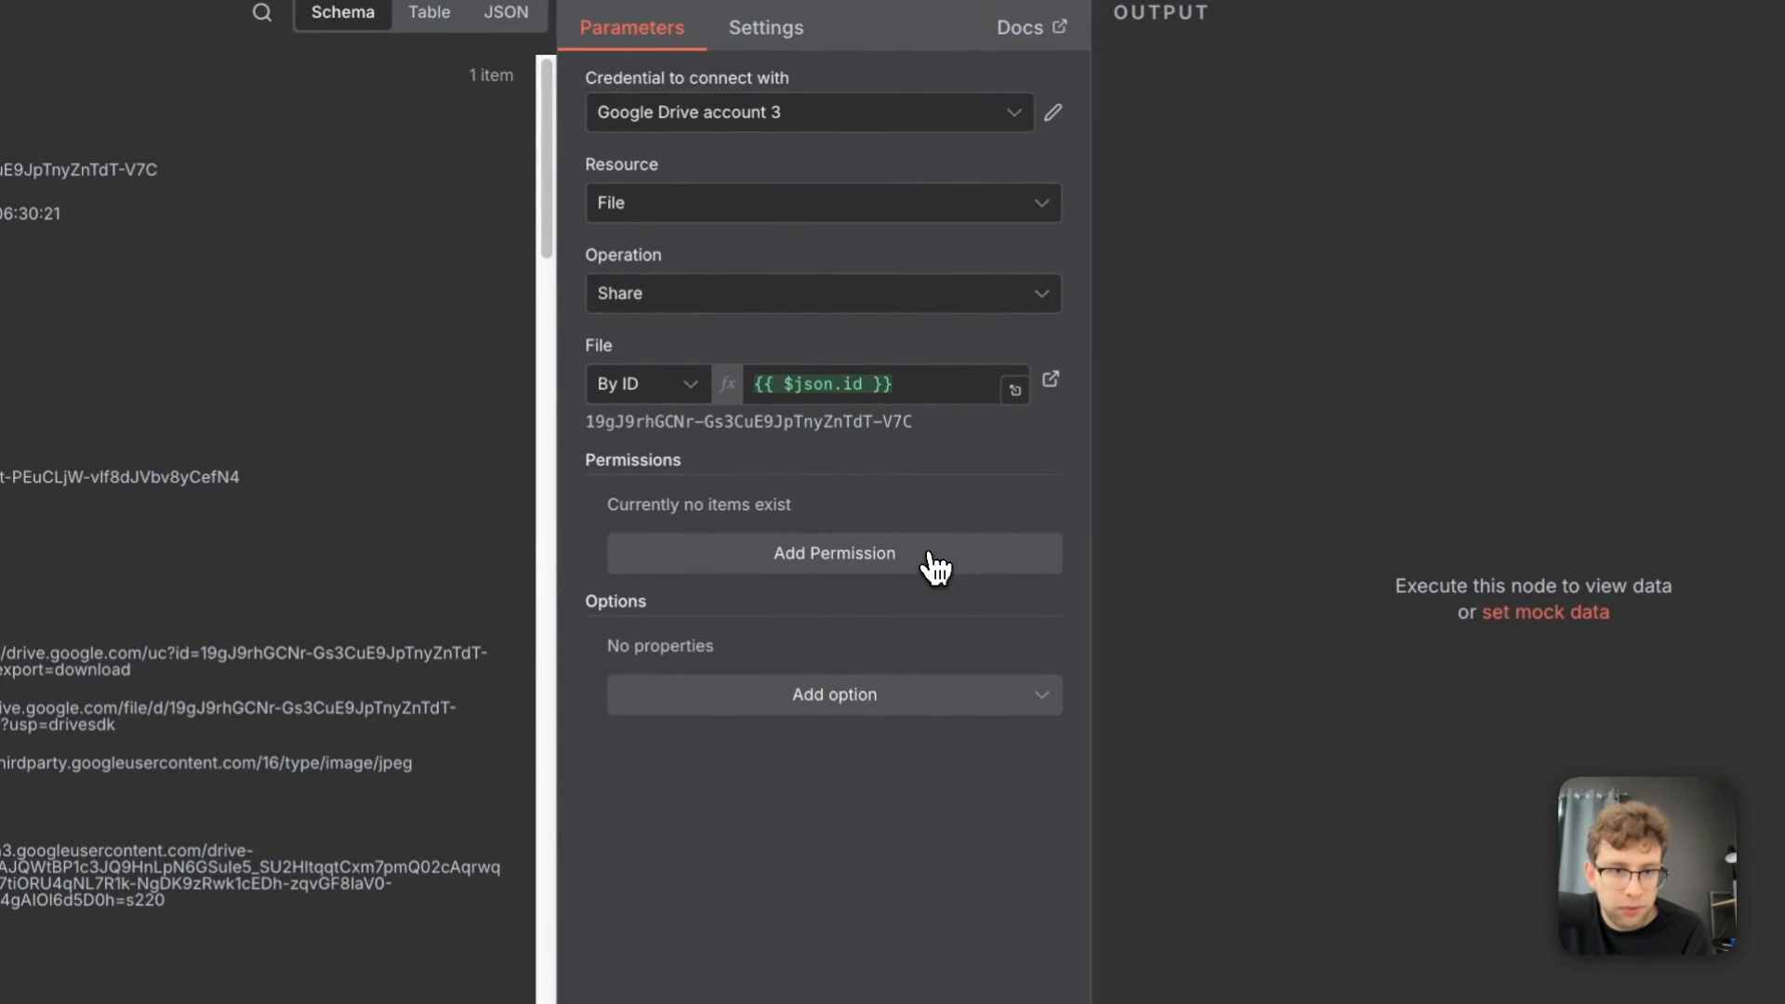
{"action": "left_click", "coordinate": [930, 563]}
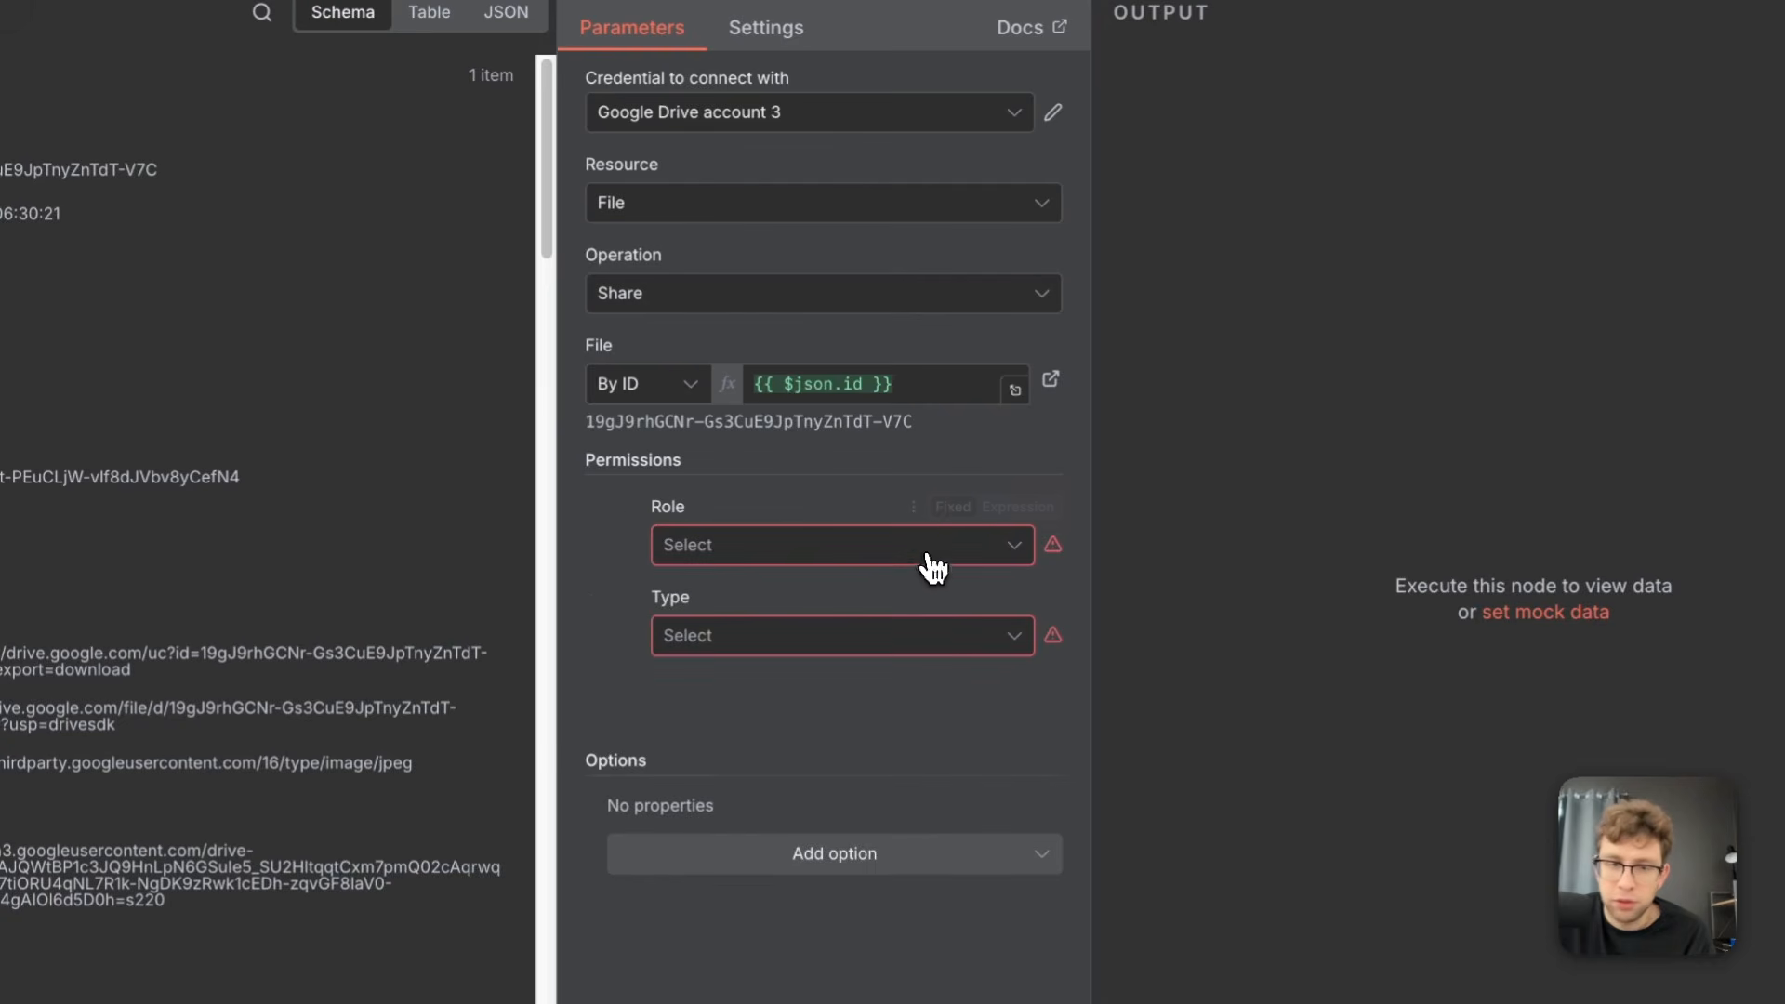
{"action": "left_click", "coordinate": [885, 550]}
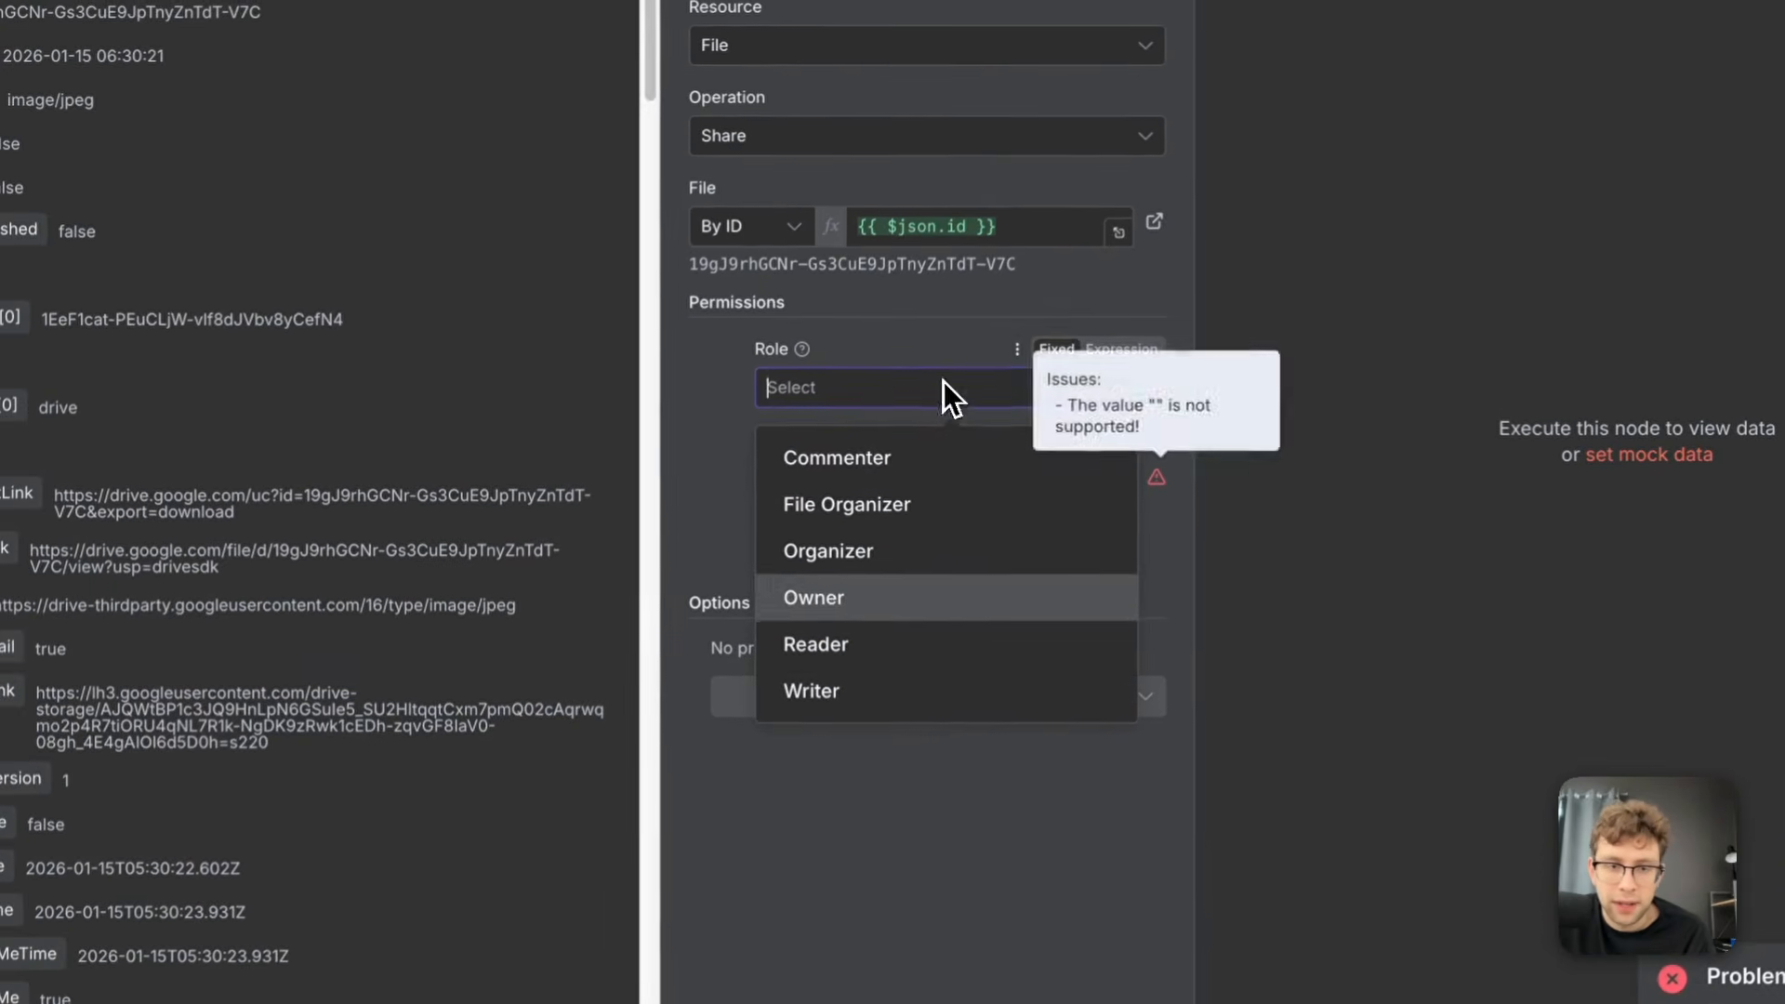
{"action": "left_click", "coordinate": [904, 662]}
{"action": "left_click", "coordinate": [888, 472]}
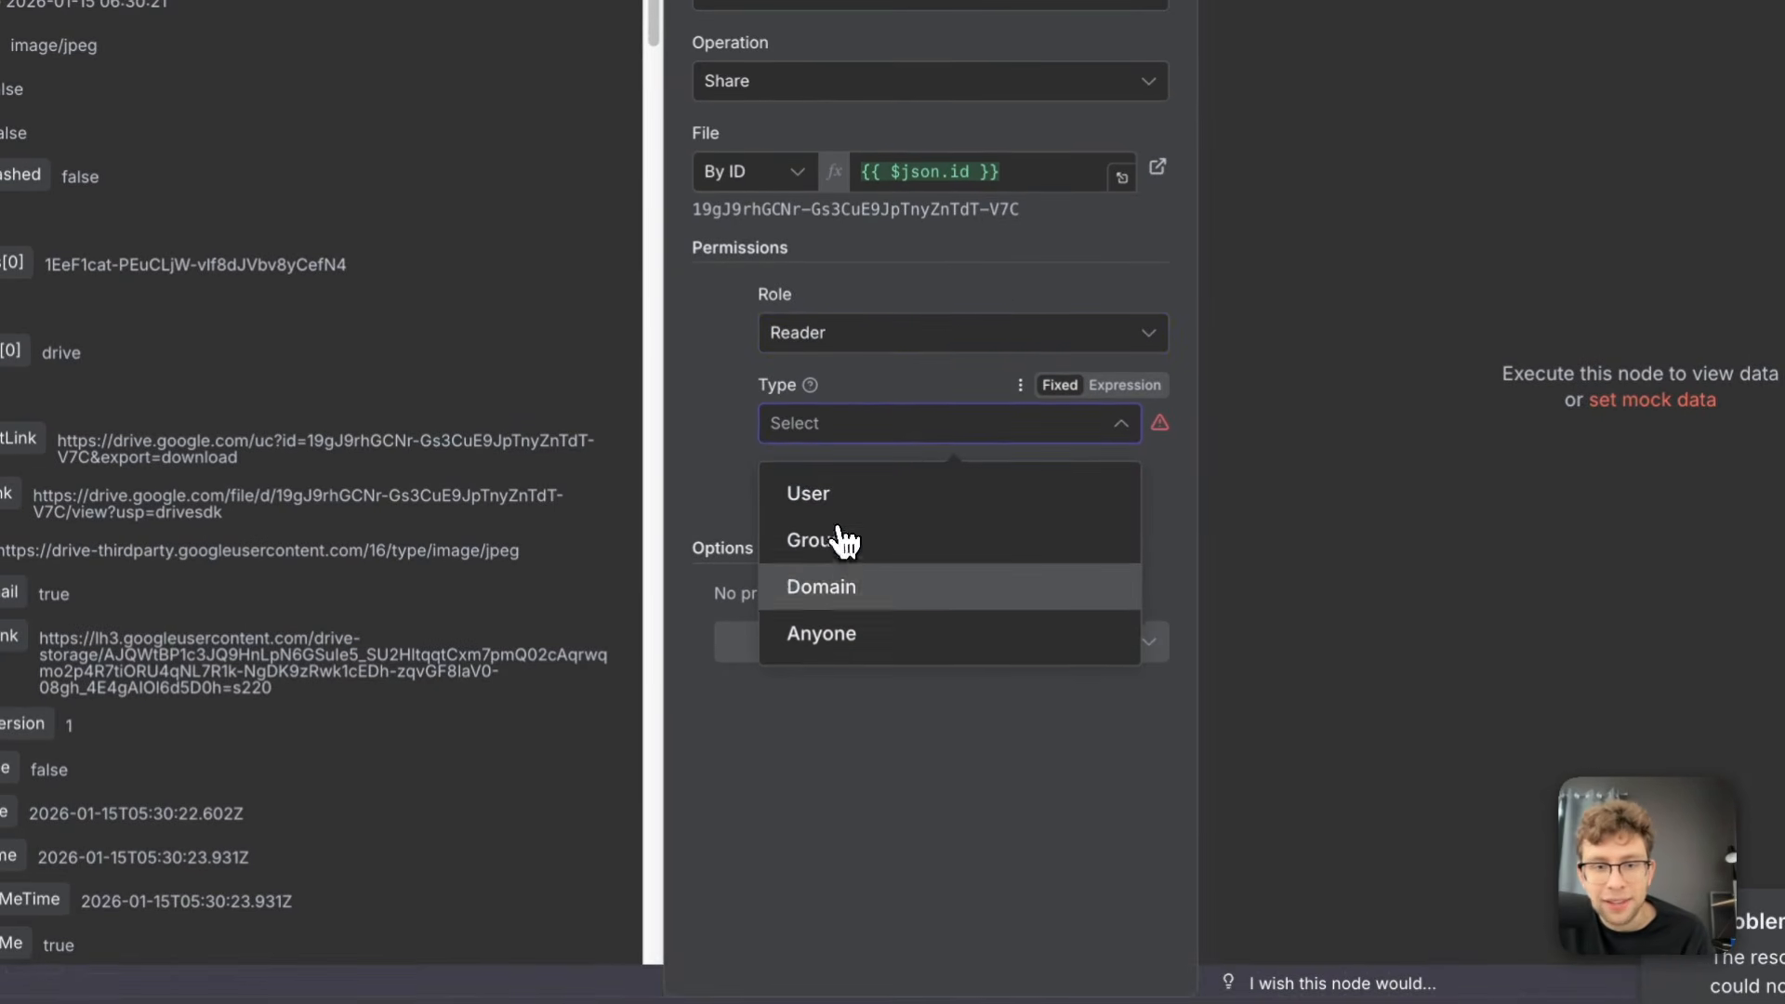
{"action": "left_click", "coordinate": [872, 636]}
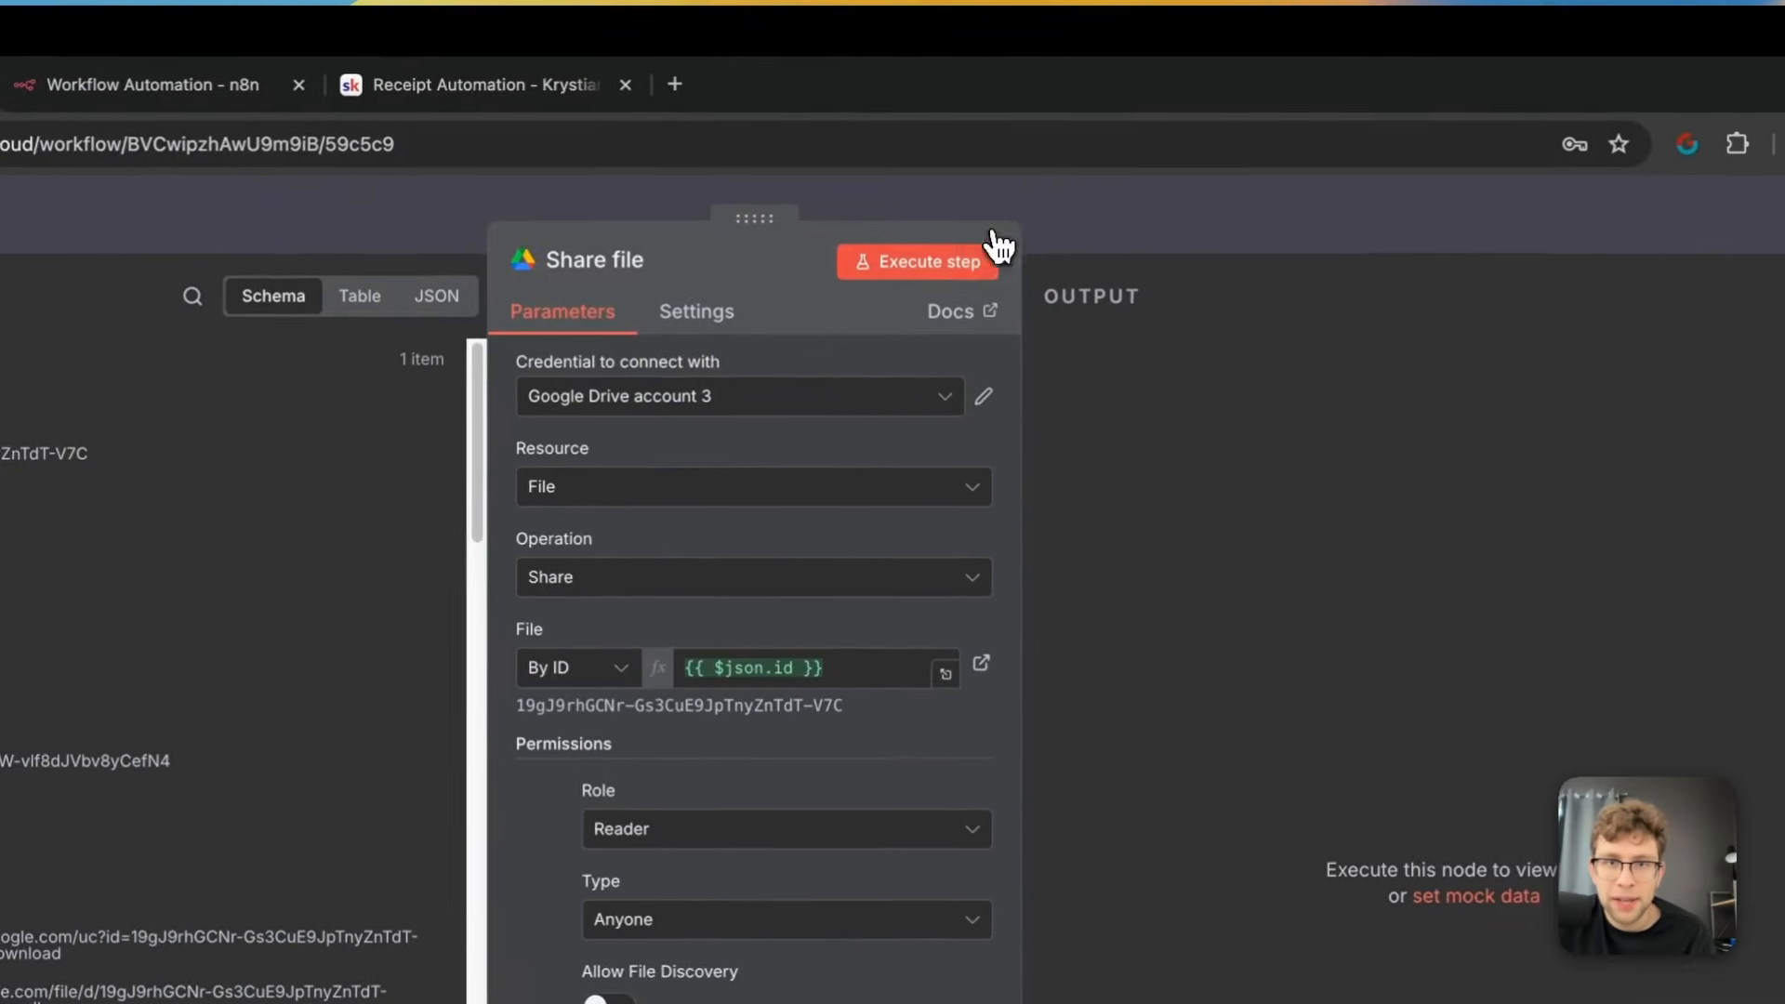
Execute the Share file node, check its permission output and return to the canvas
{"action": "left_click", "coordinate": [958, 290]}
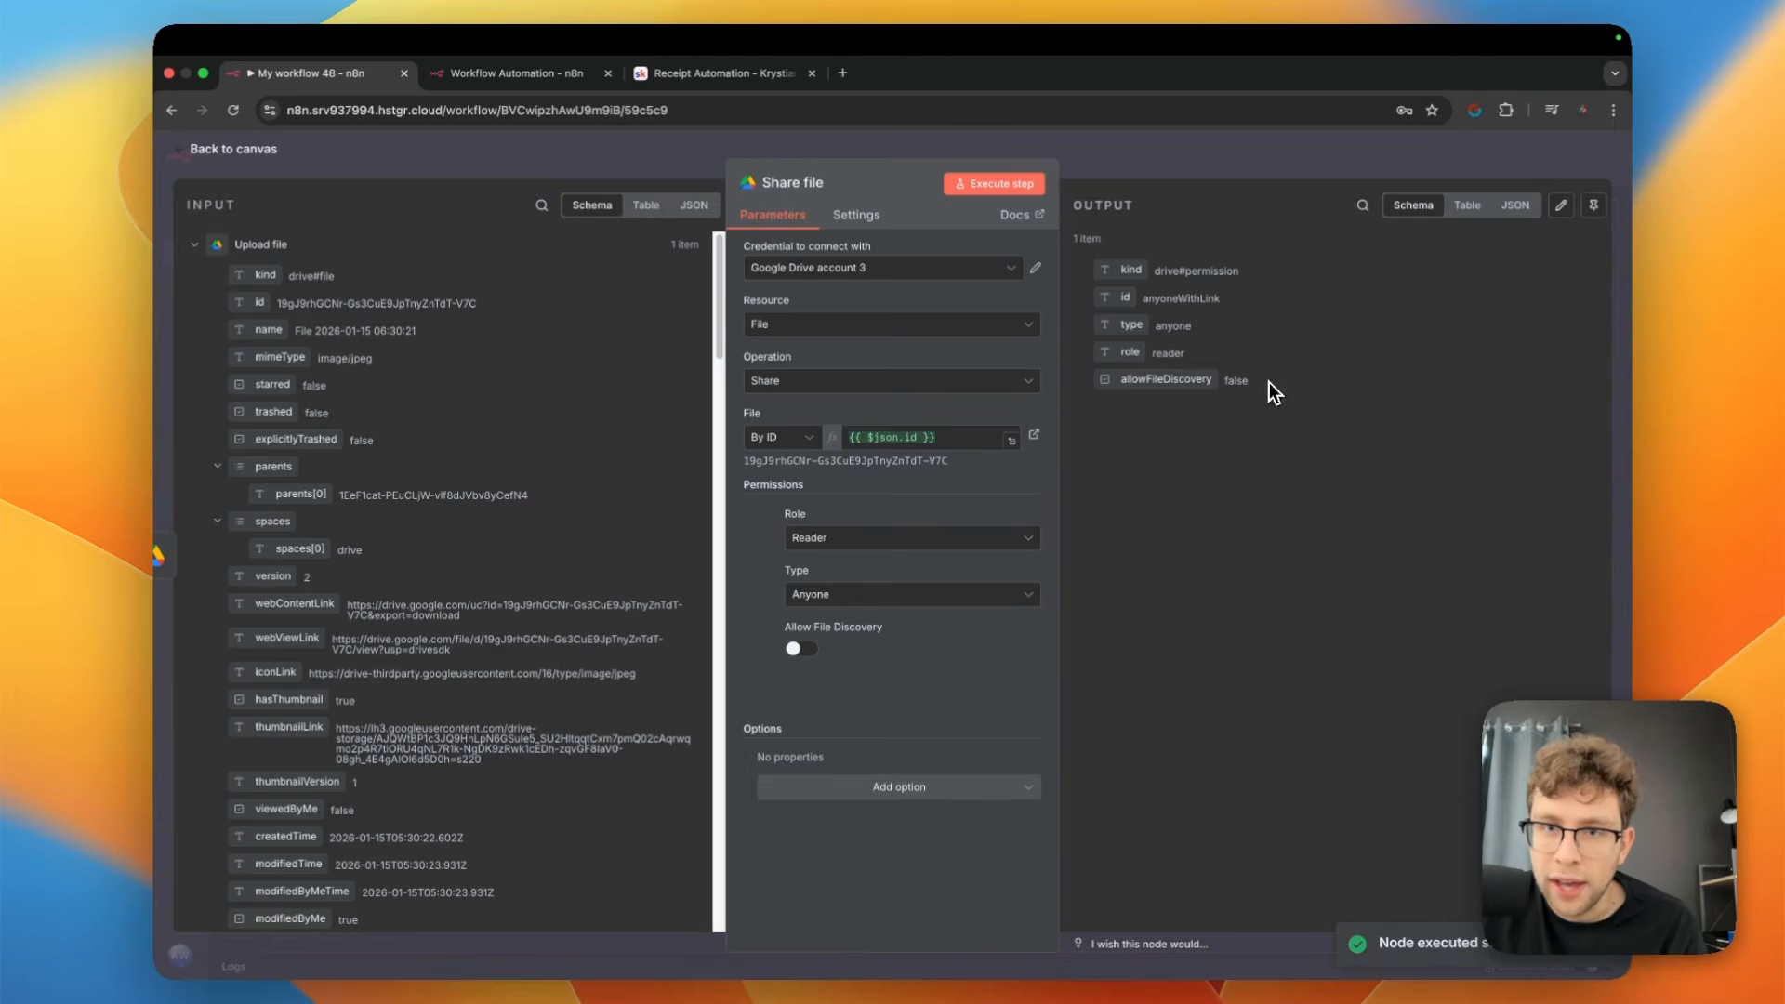
{"action": "left_click_drag", "start_coordinate": [1269, 382], "coordinate": [1153, 265]}
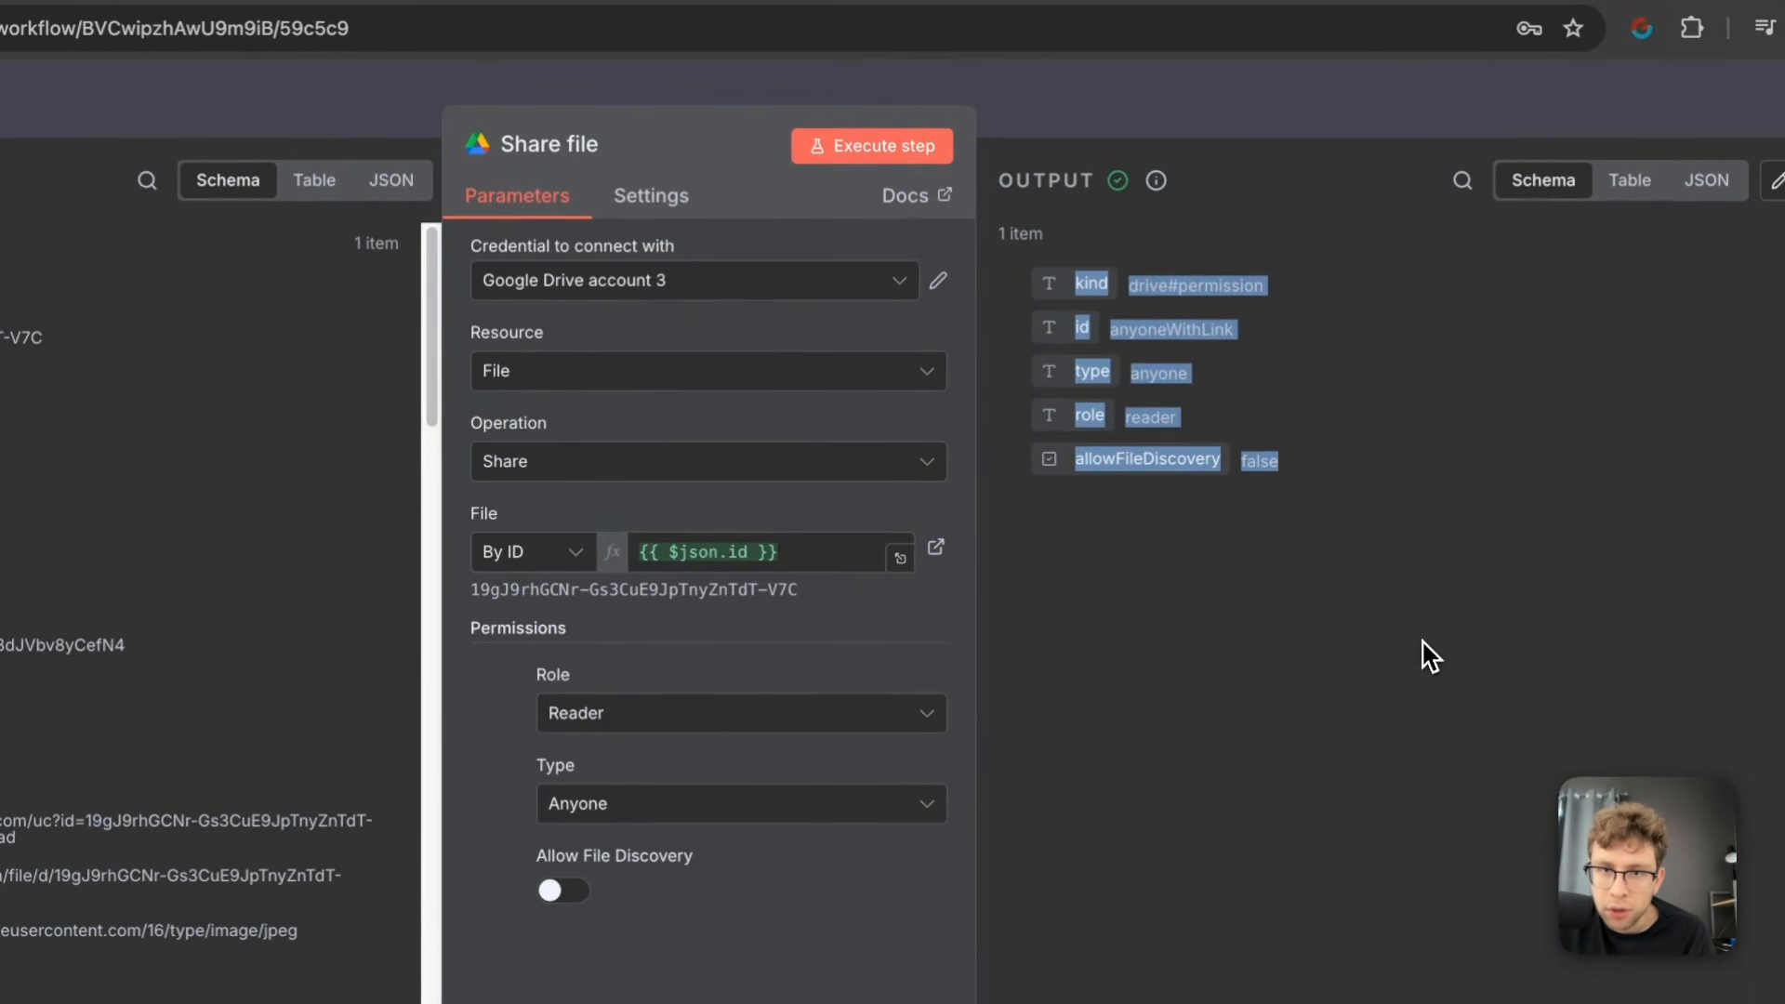
{"action": "left_click", "coordinate": [1423, 642]}
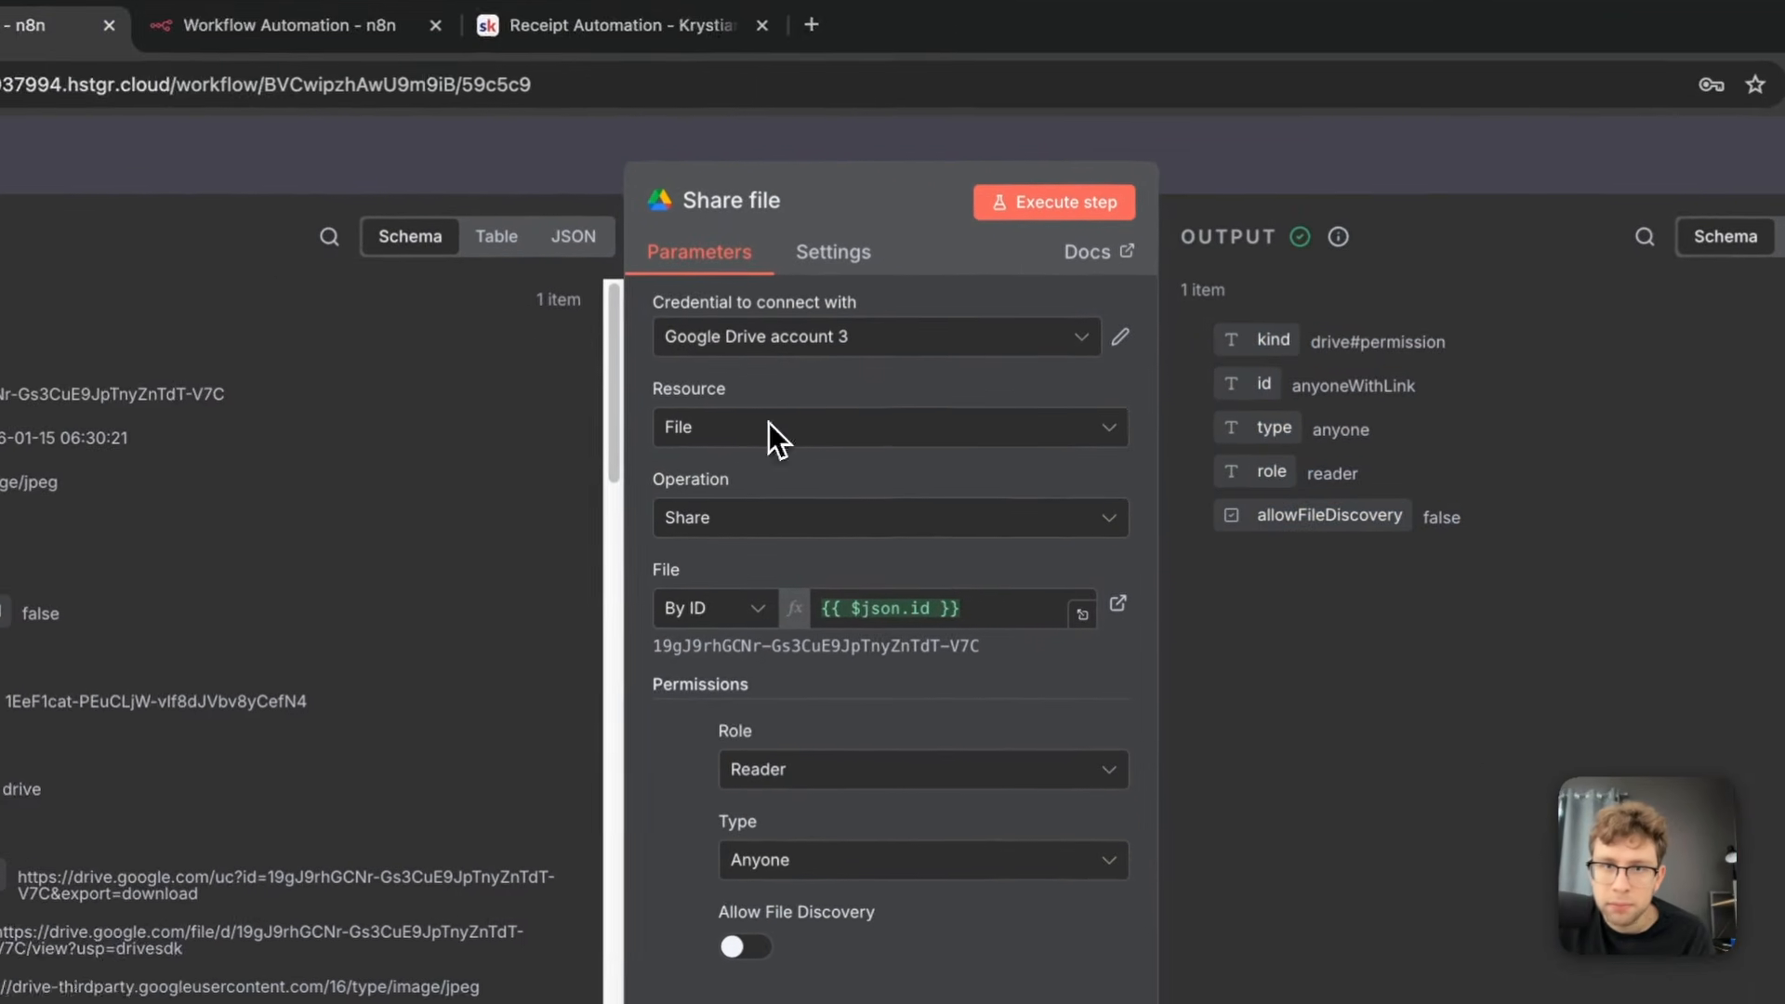
{"action": "left_click", "coordinate": [182, 232]}
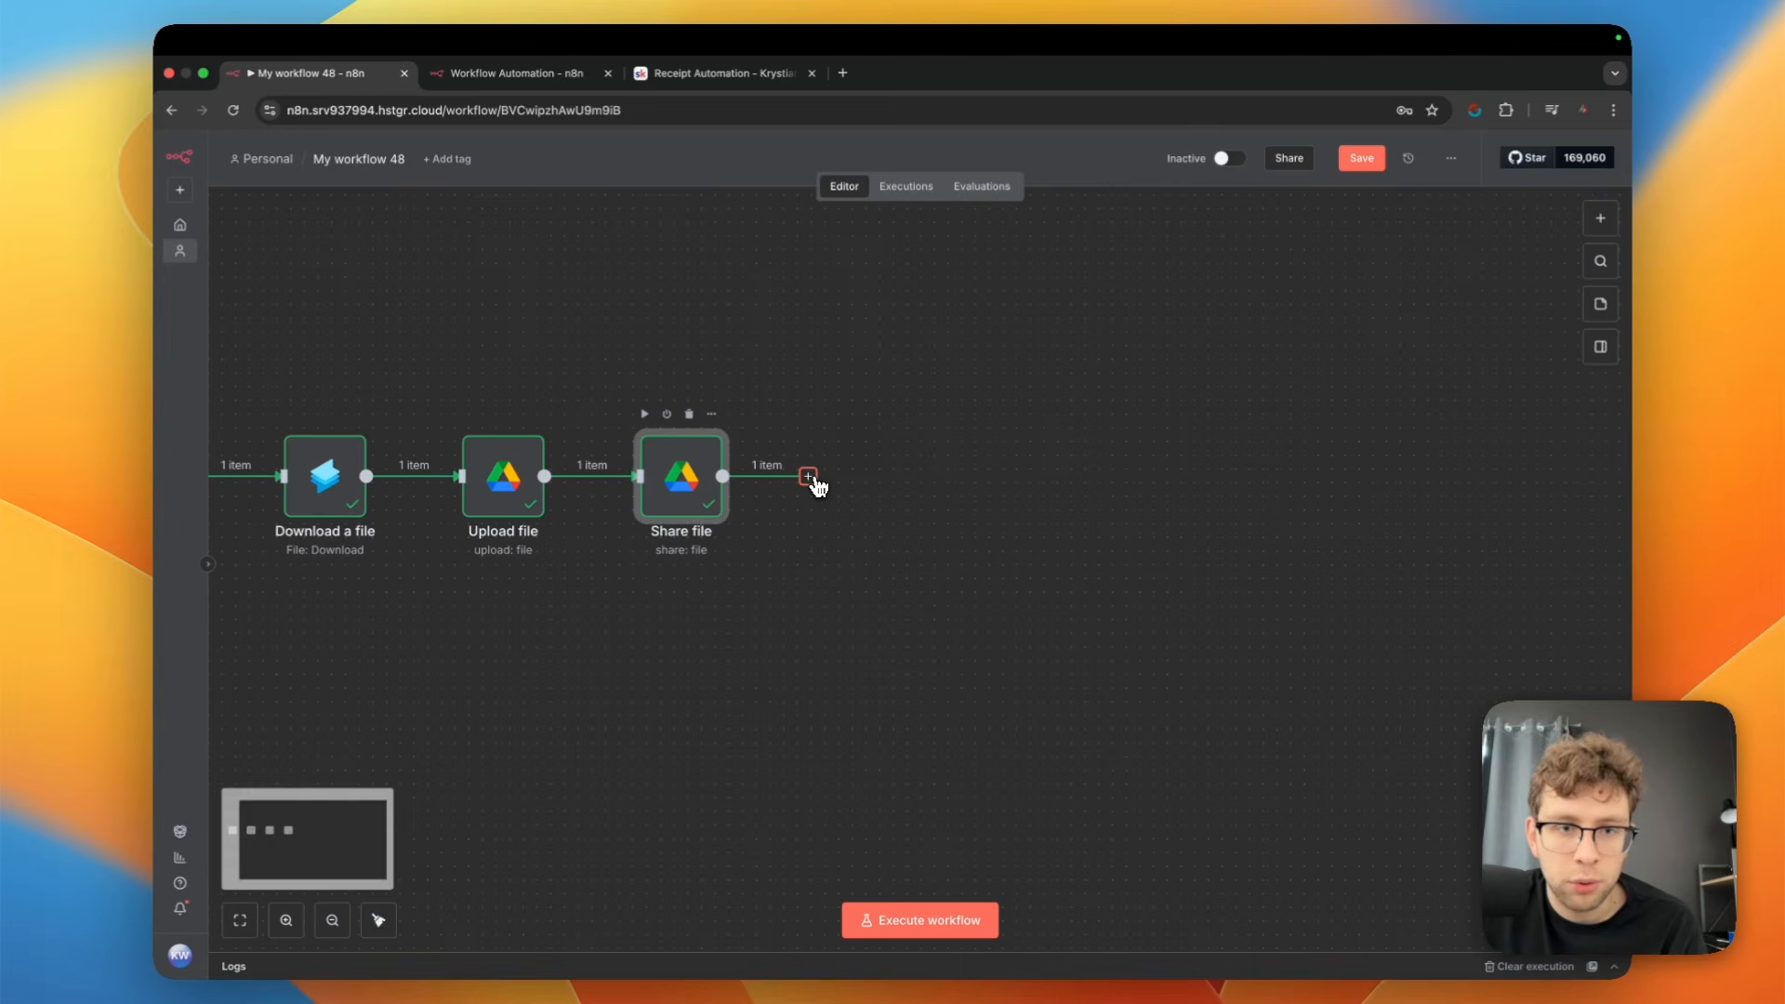
Add an OpenAI "Analyze image" action after the Share file node
{"action": "left_click", "coordinate": [809, 477]}
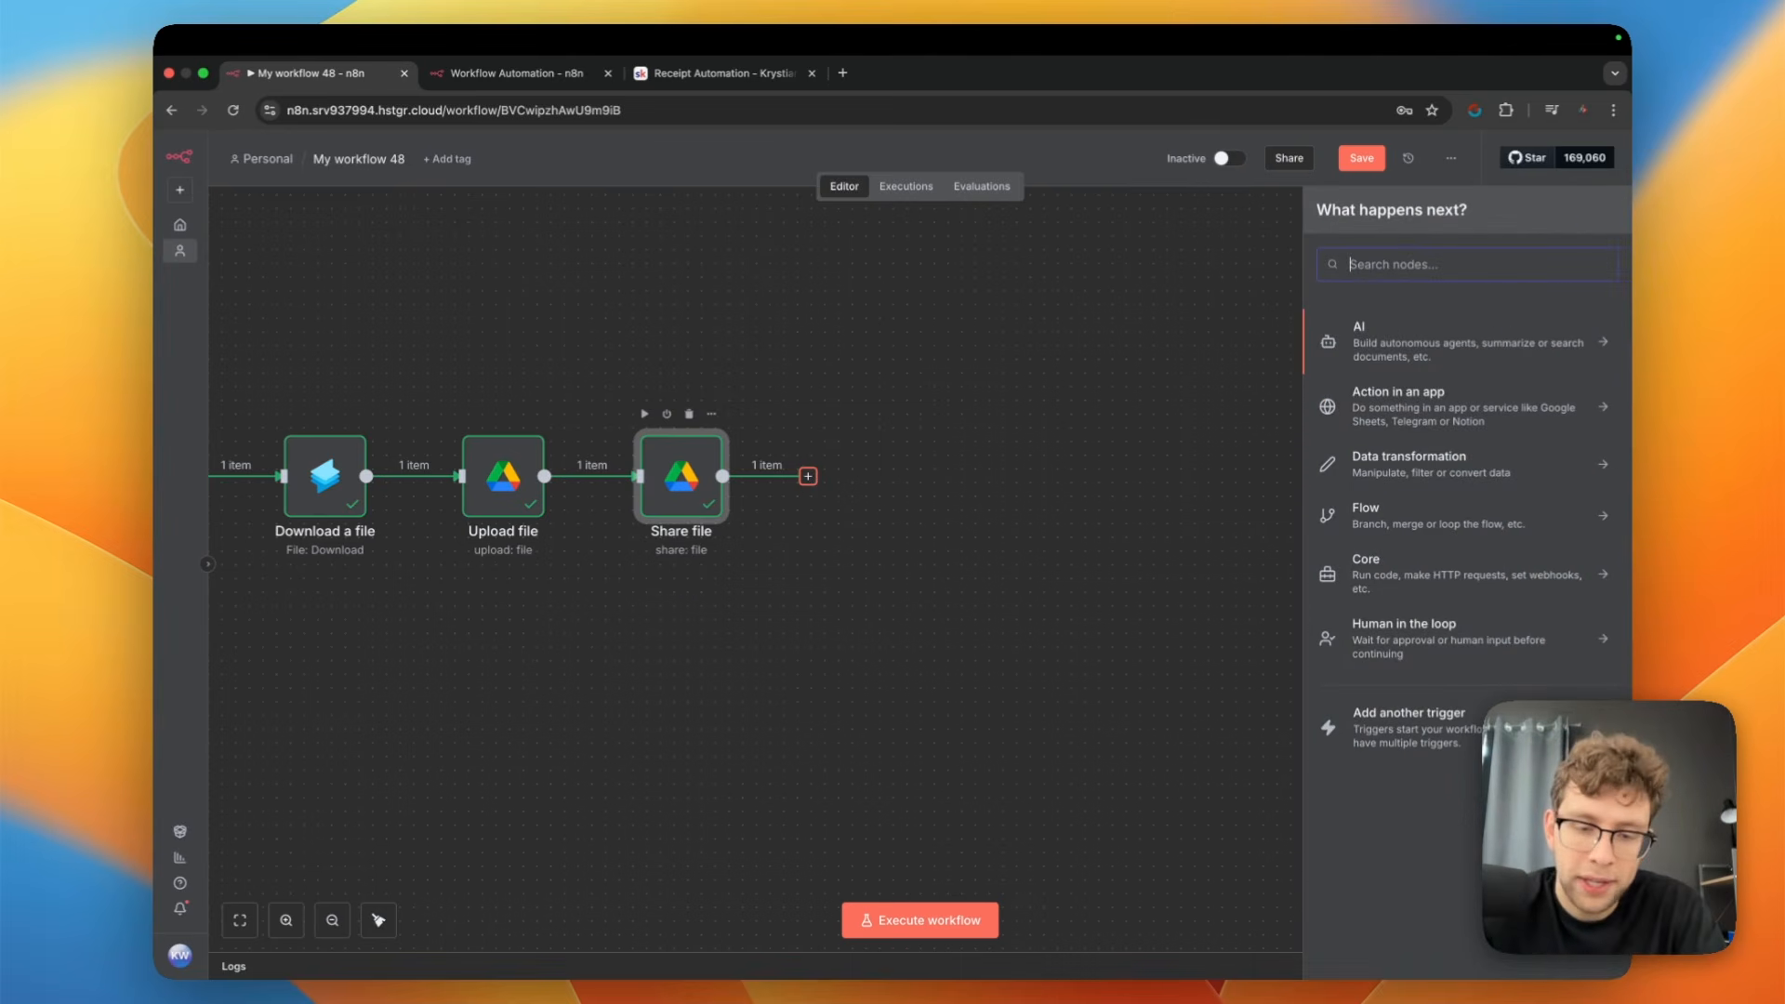
{"action": "type", "text": "a"}
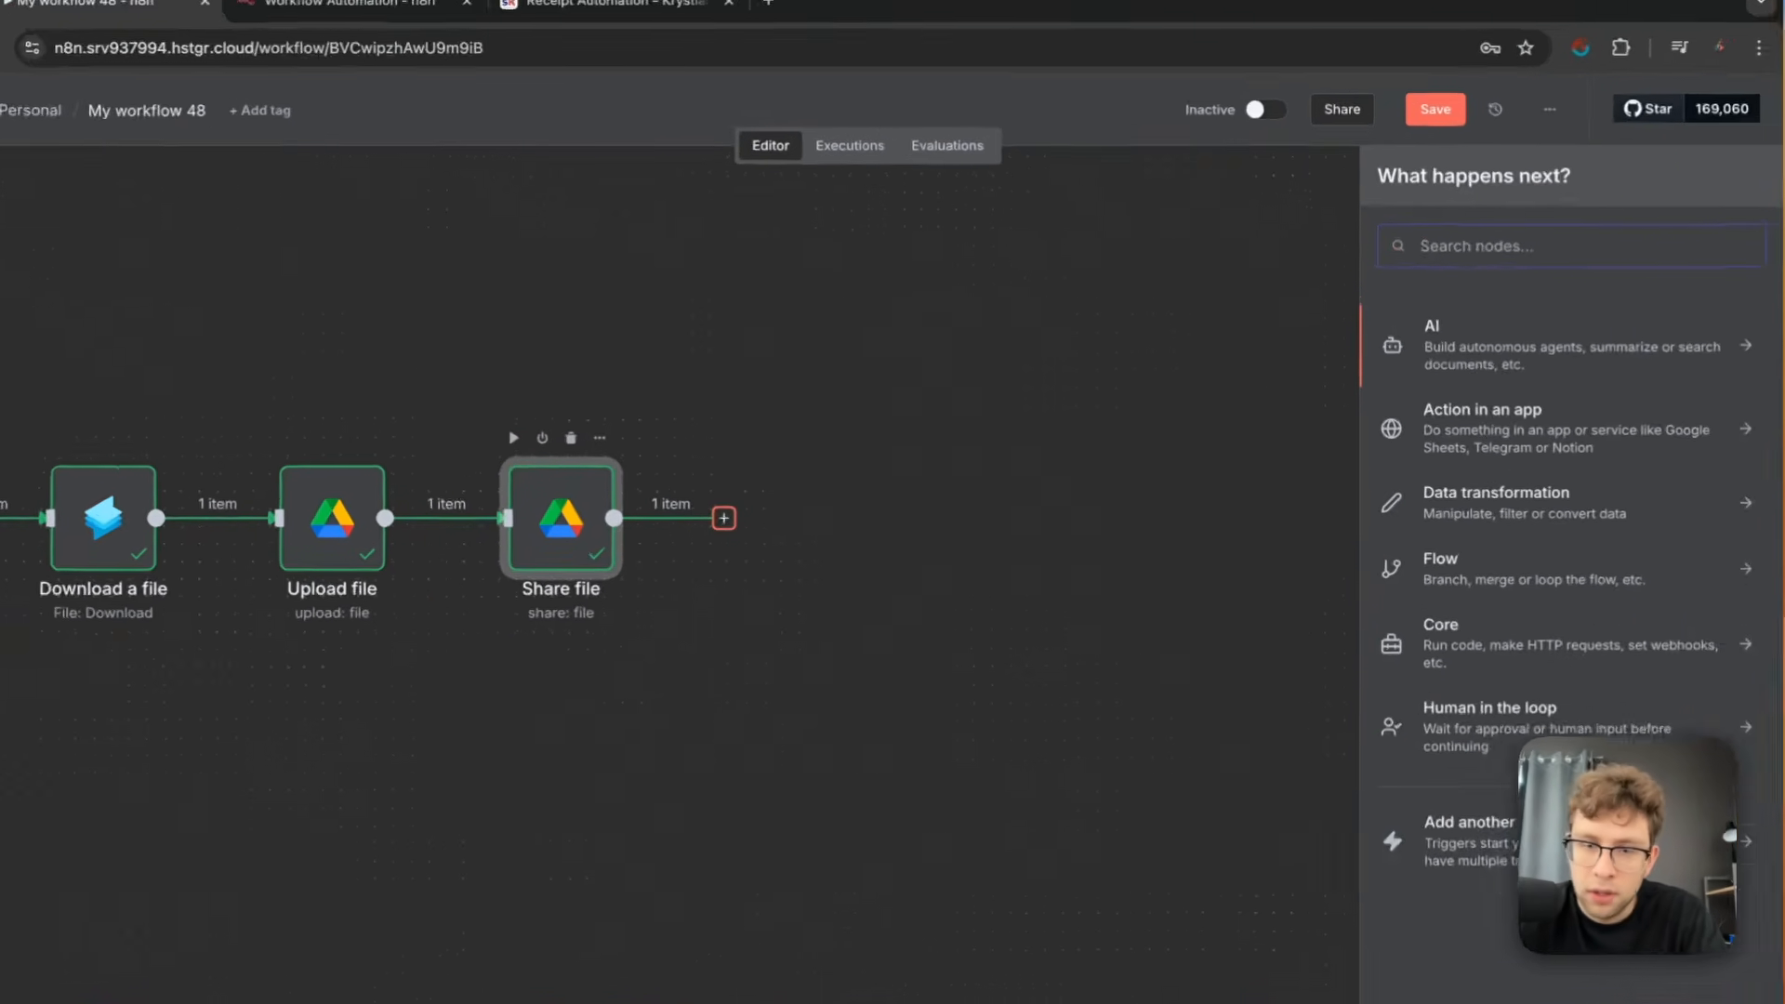
{"action": "type", "text": "ope"}
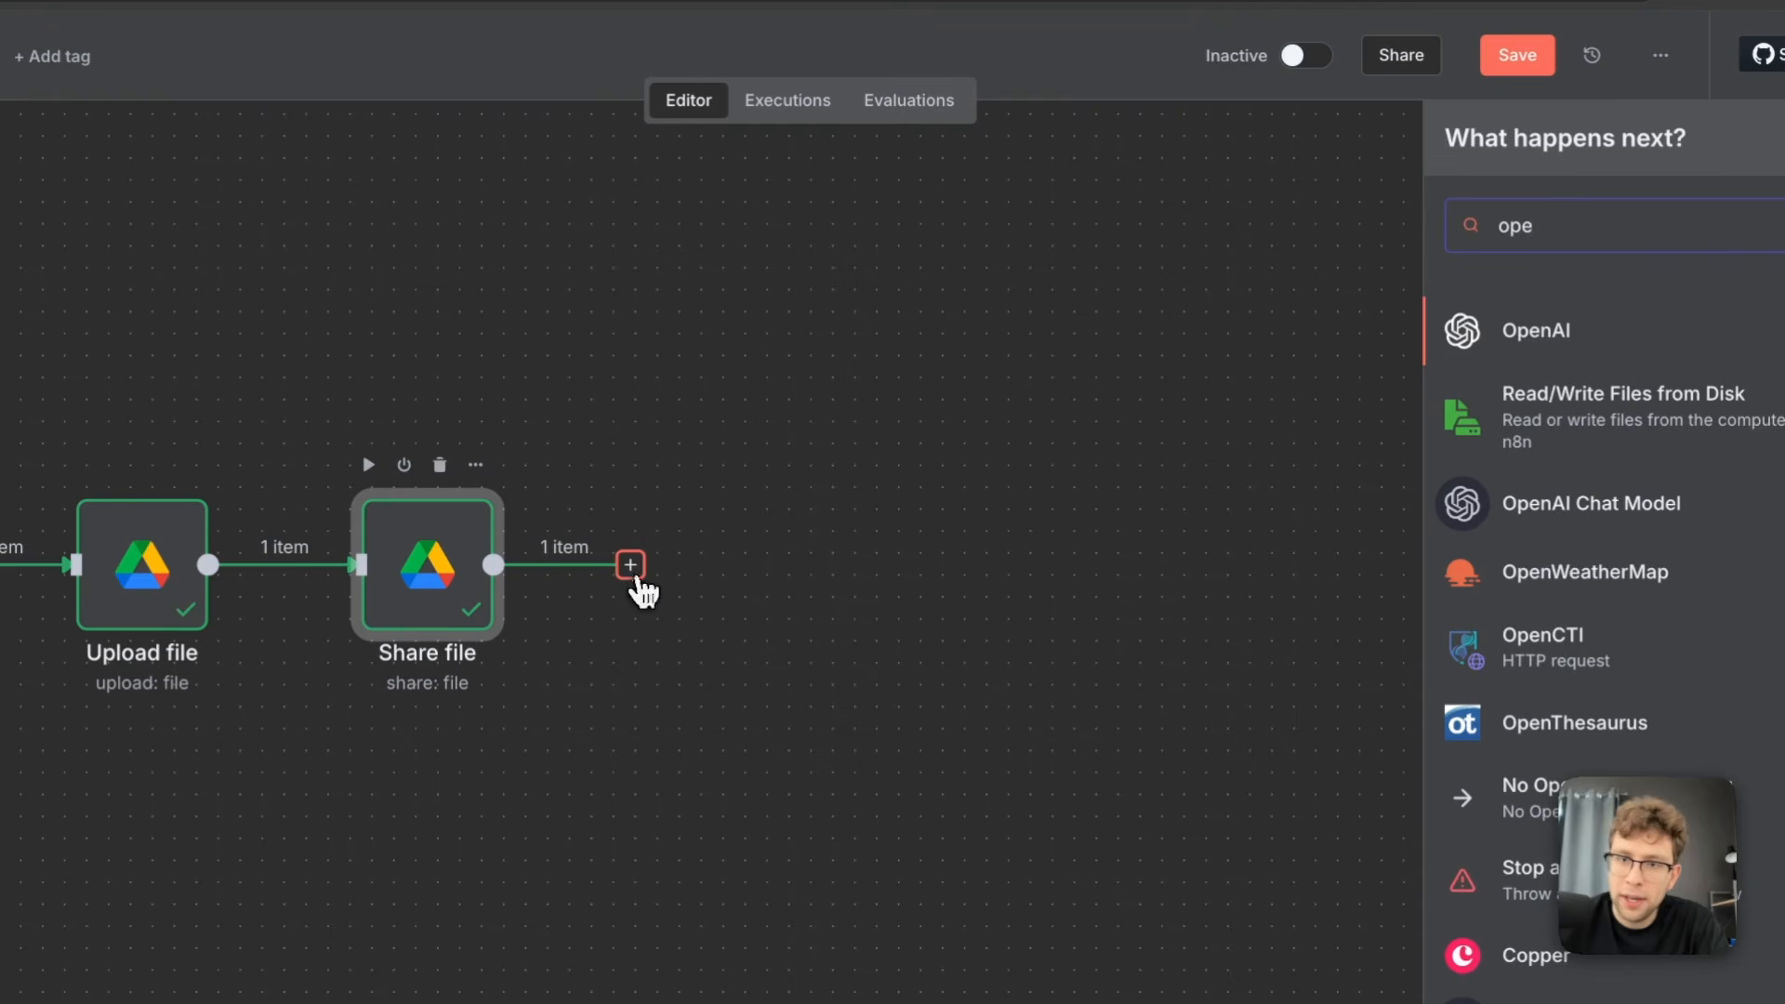
{"action": "left_click", "coordinate": [1530, 333]}
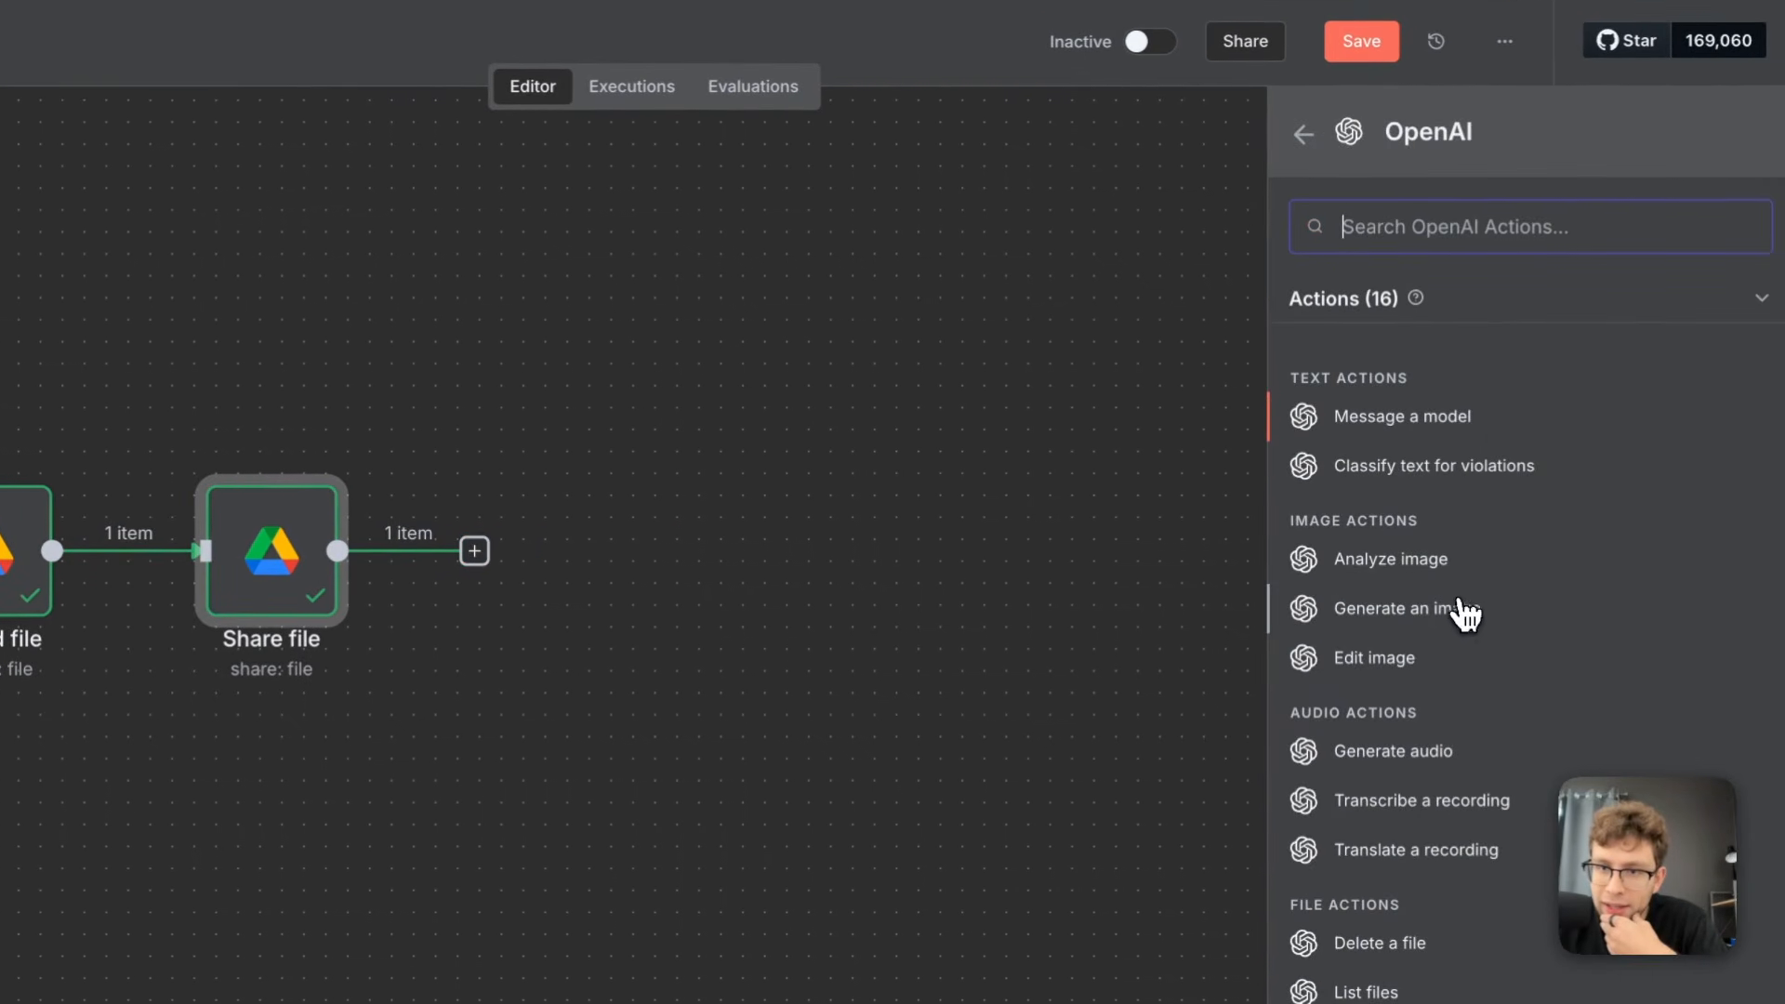
{"action": "left_click", "coordinate": [1452, 568]}
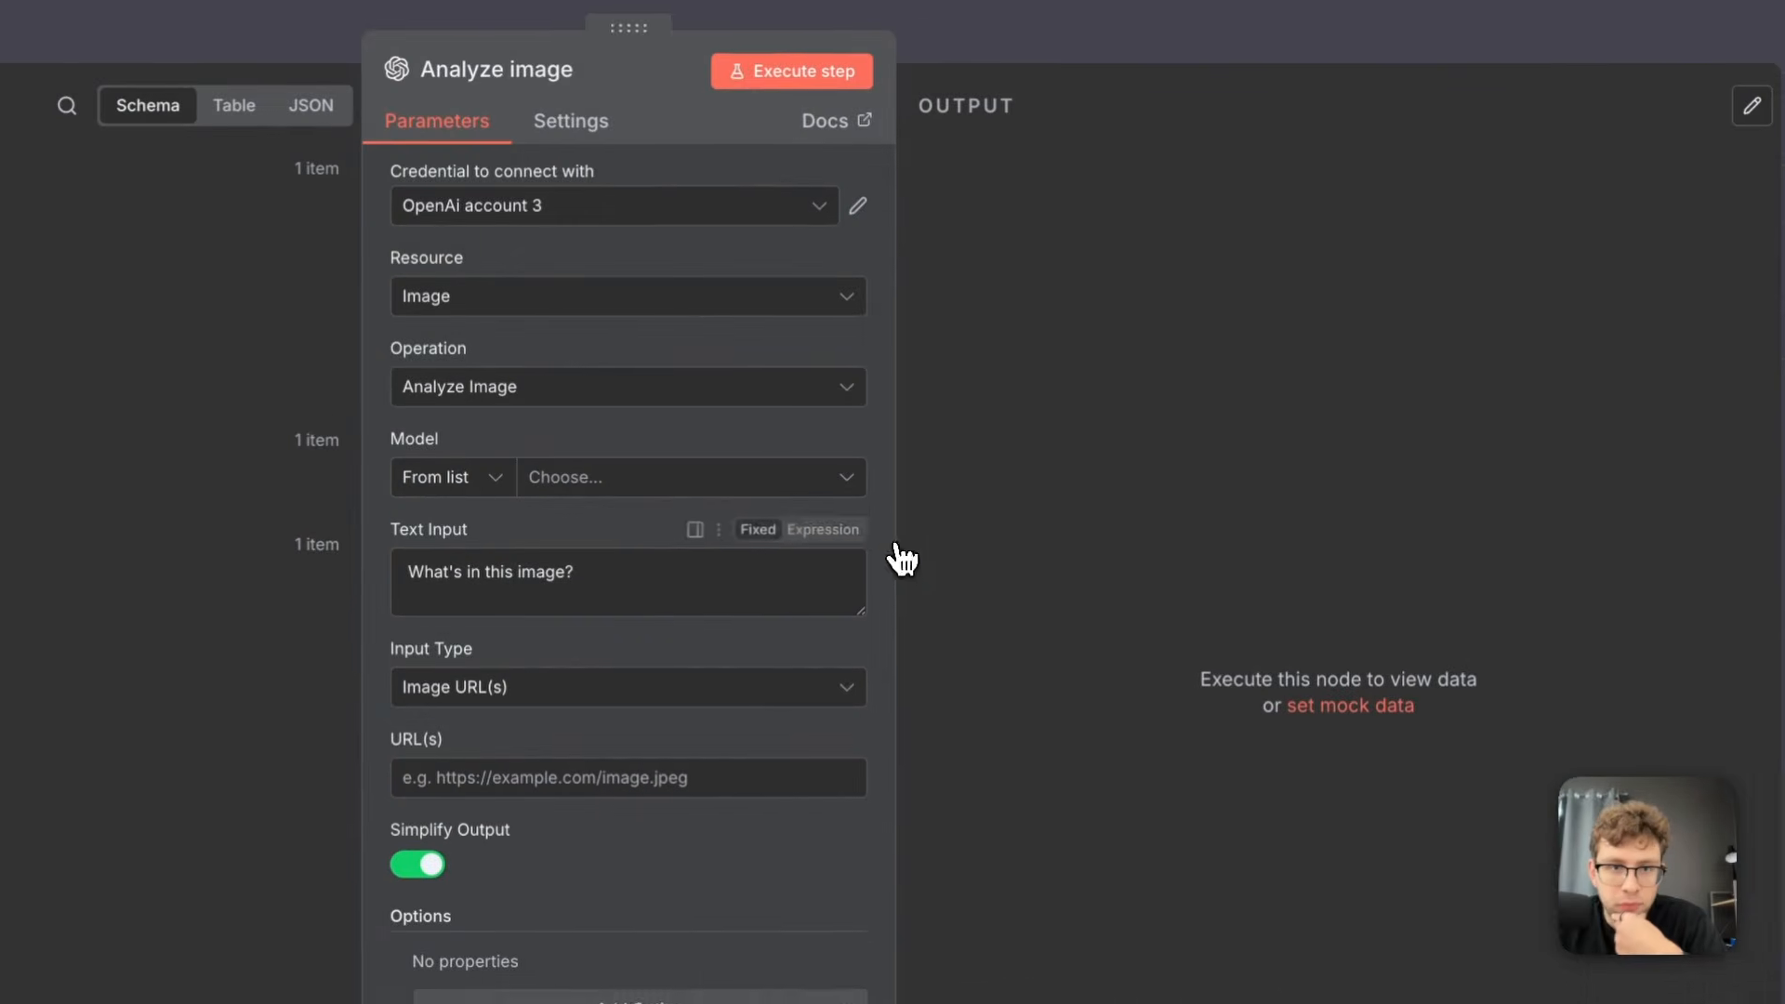
Choose CHATGPT-4O-LATEST as the model and switch the image analysis text input to an expression
{"action": "left_click", "coordinate": [530, 479]}
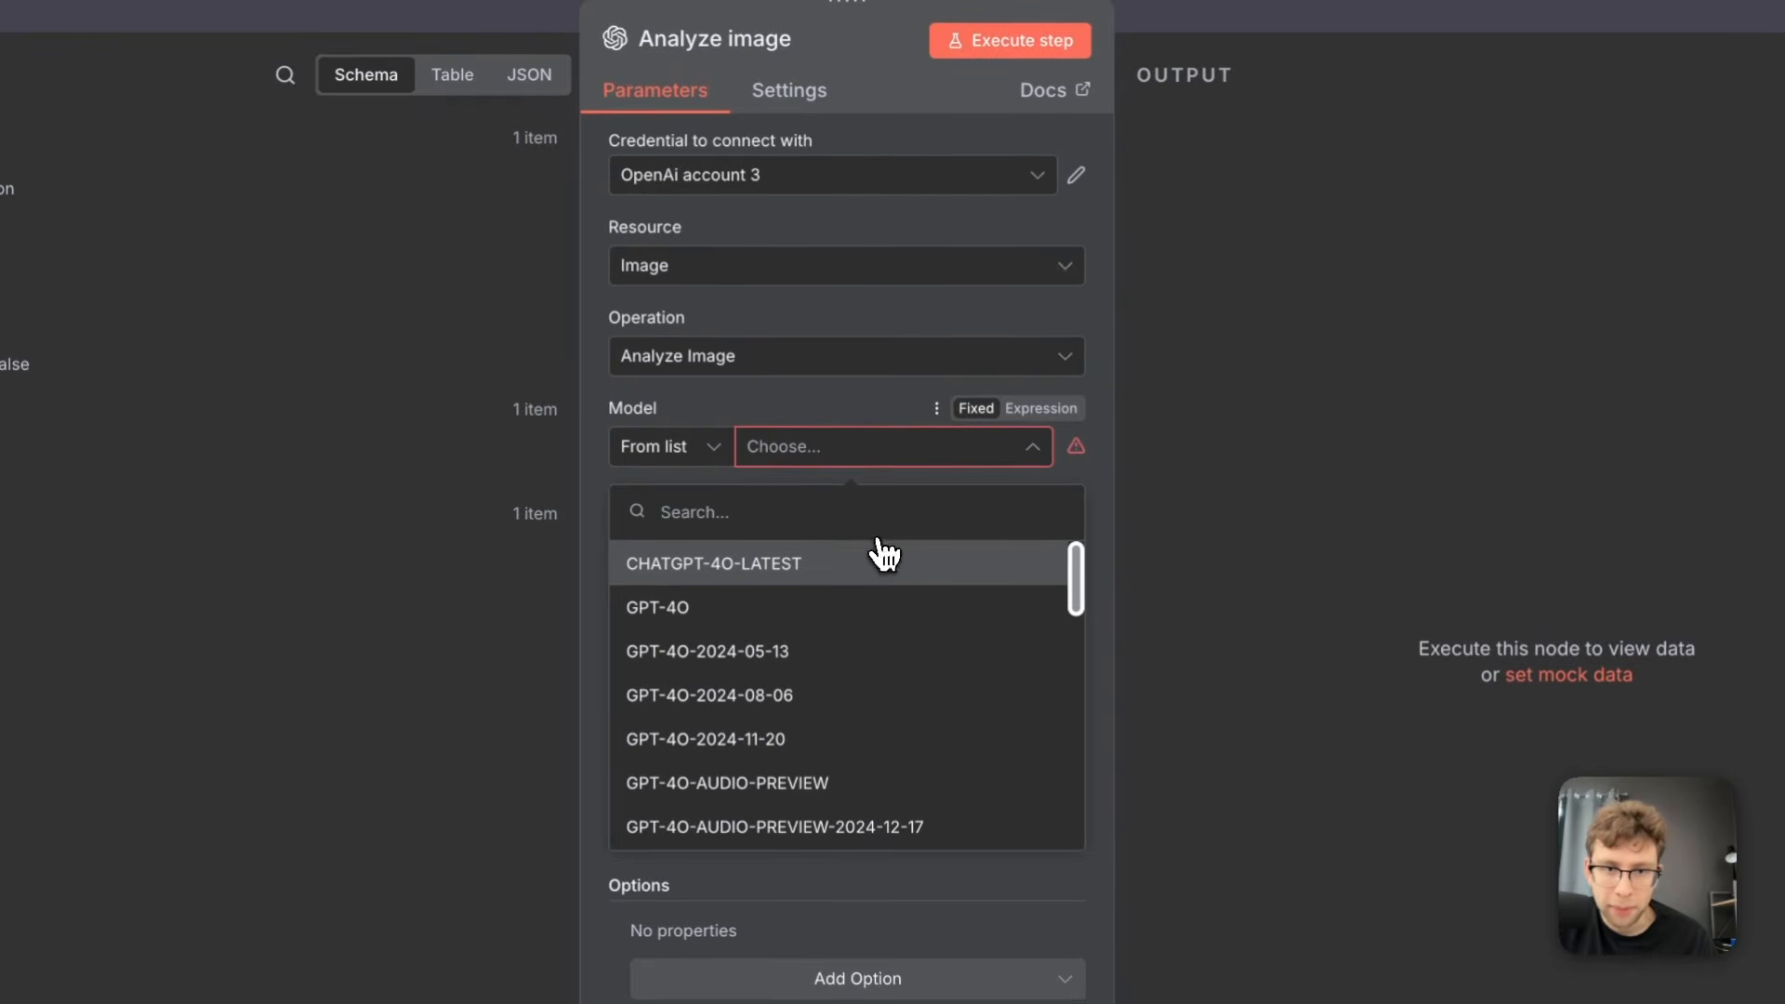
{"action": "left_click", "coordinate": [837, 577]}
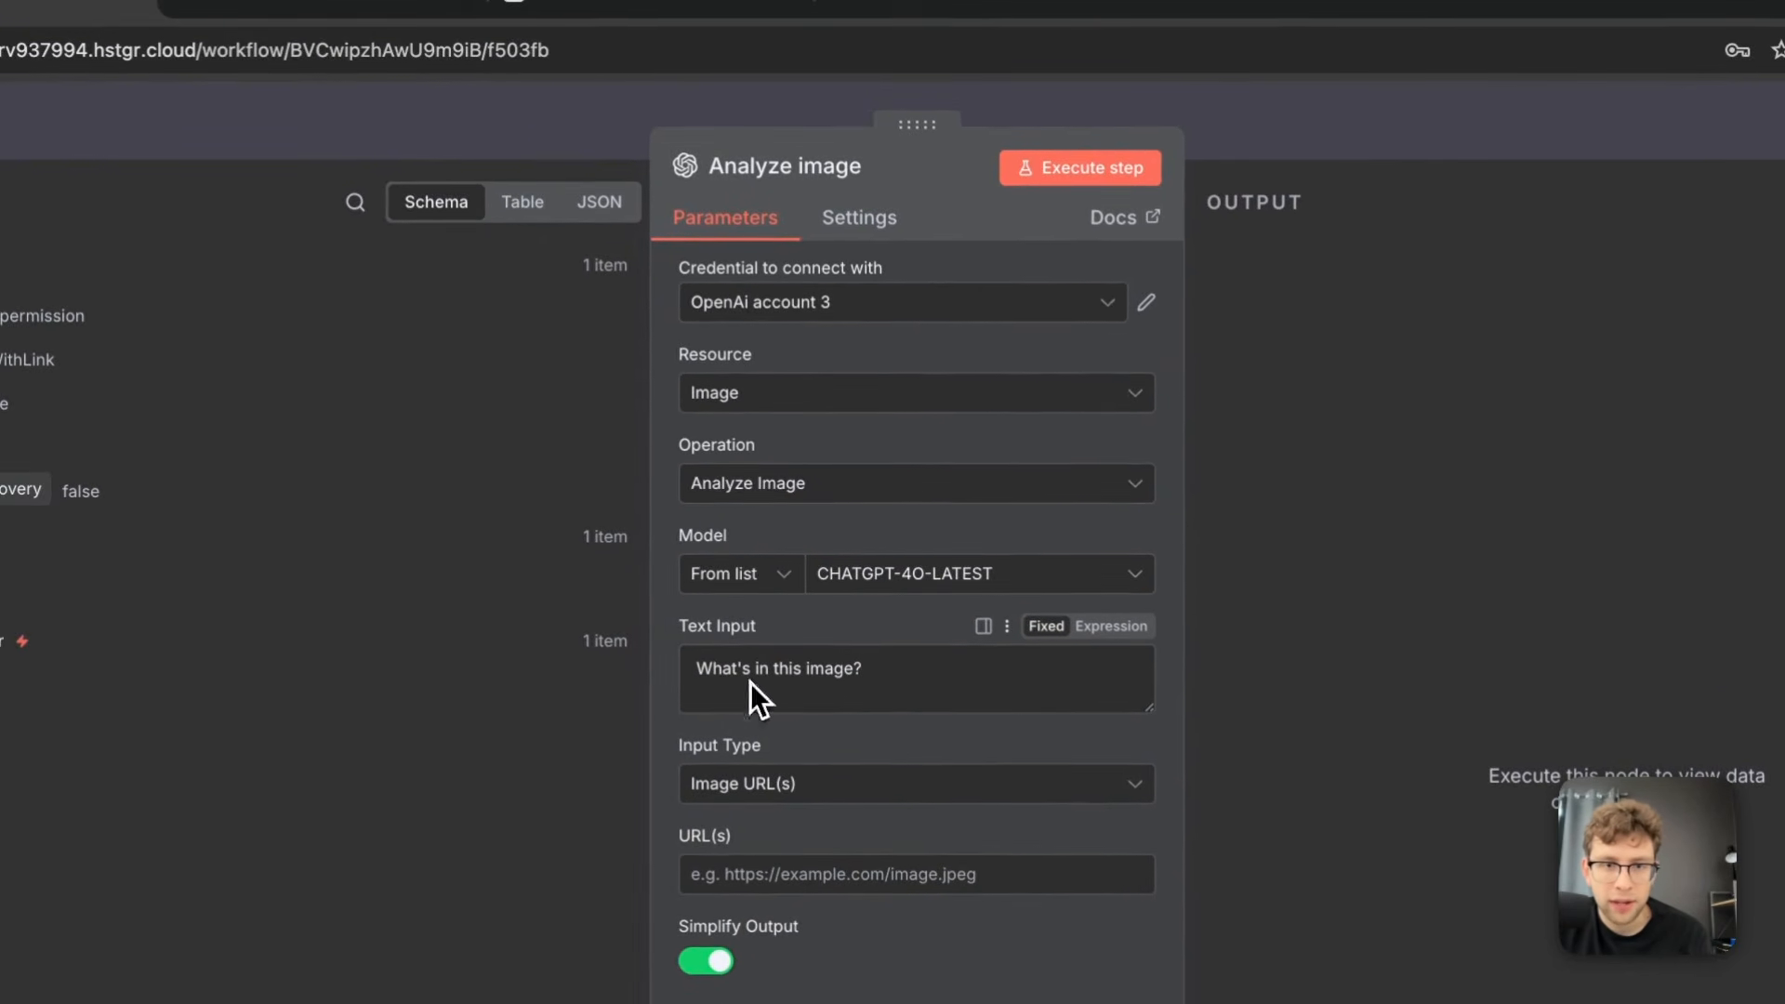
{"action": "left_click", "coordinate": [1112, 632]}
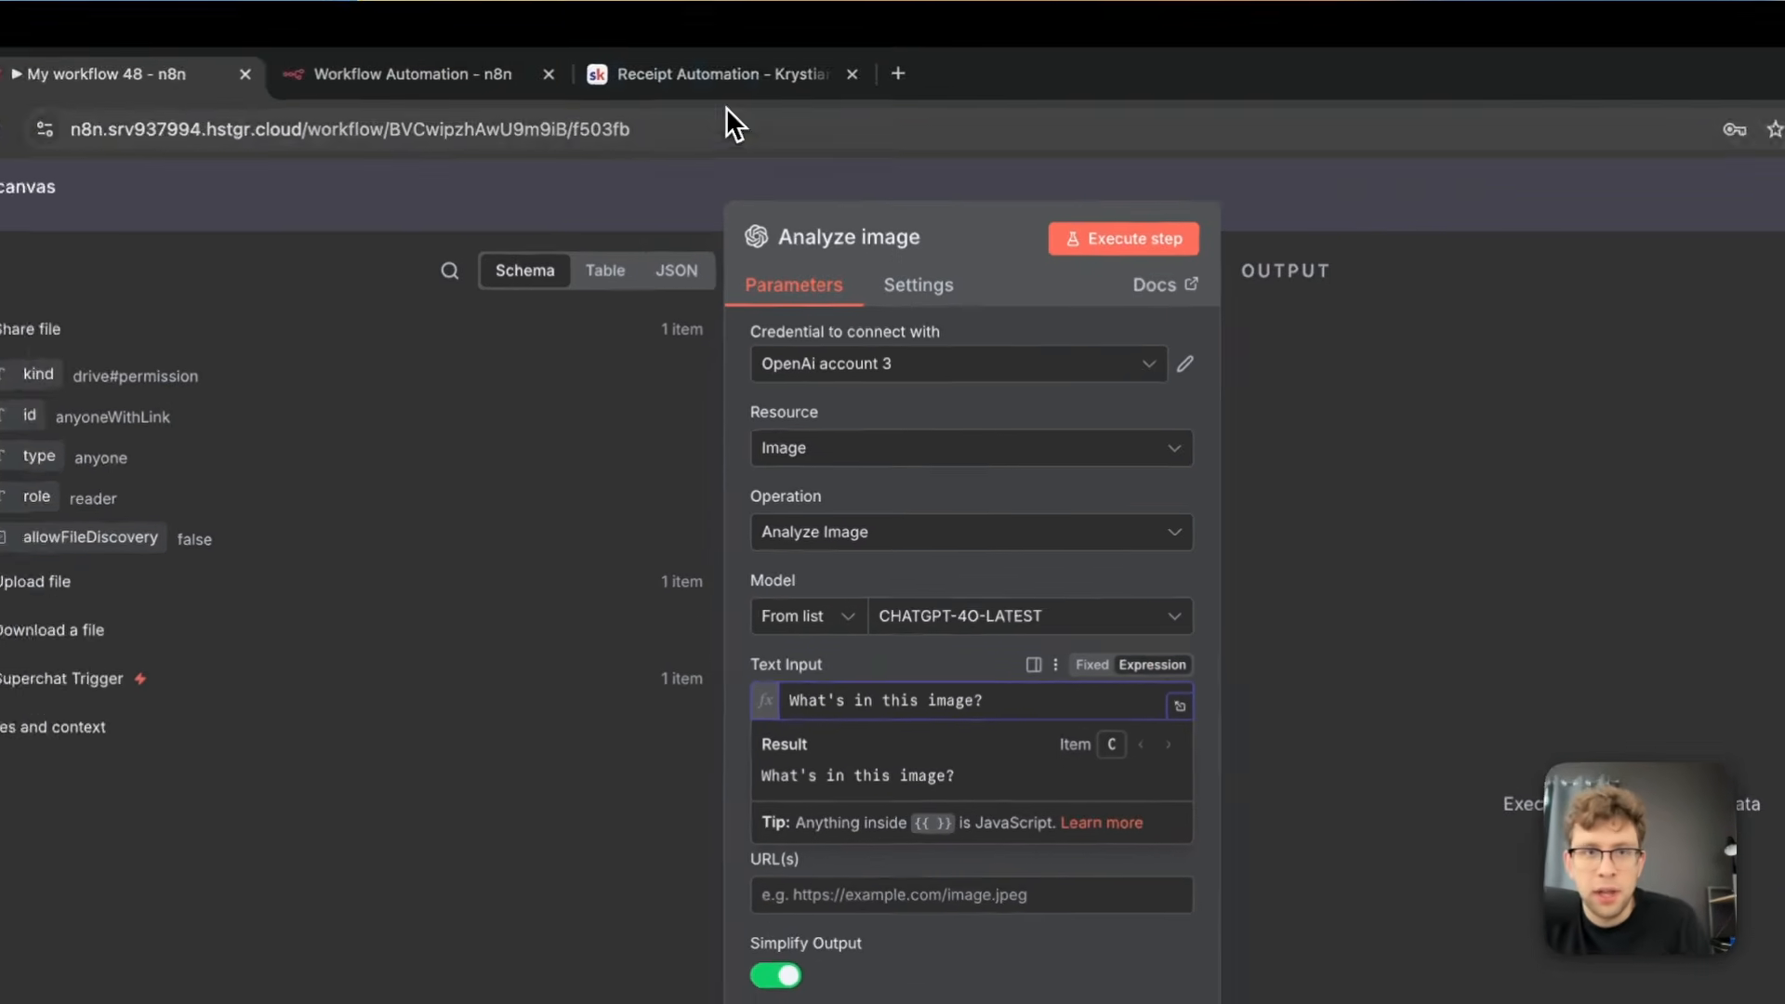
Switch to the Receipt Automation page on Skool and copy the whole Analyze Image prompt
{"action": "left_click", "coordinate": [725, 74]}
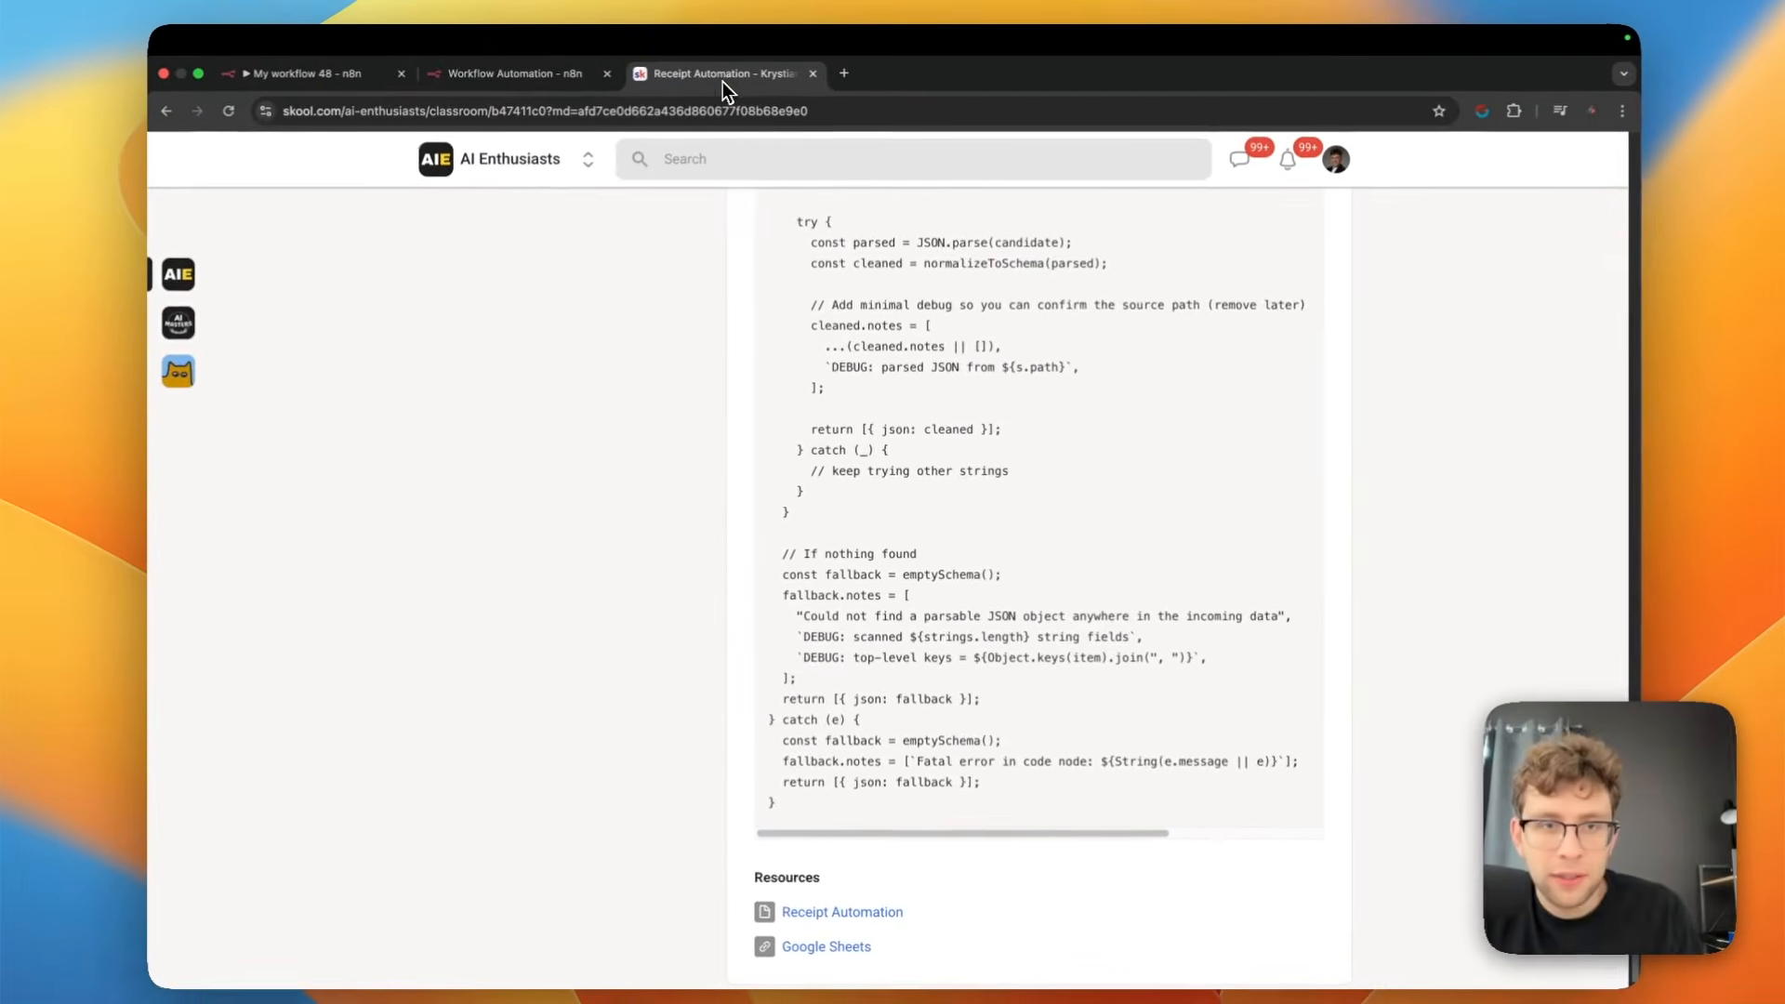
{"action": "scroll", "coordinate": [892, 474], "scroll_direction": "up", "scroll_amount": 20}
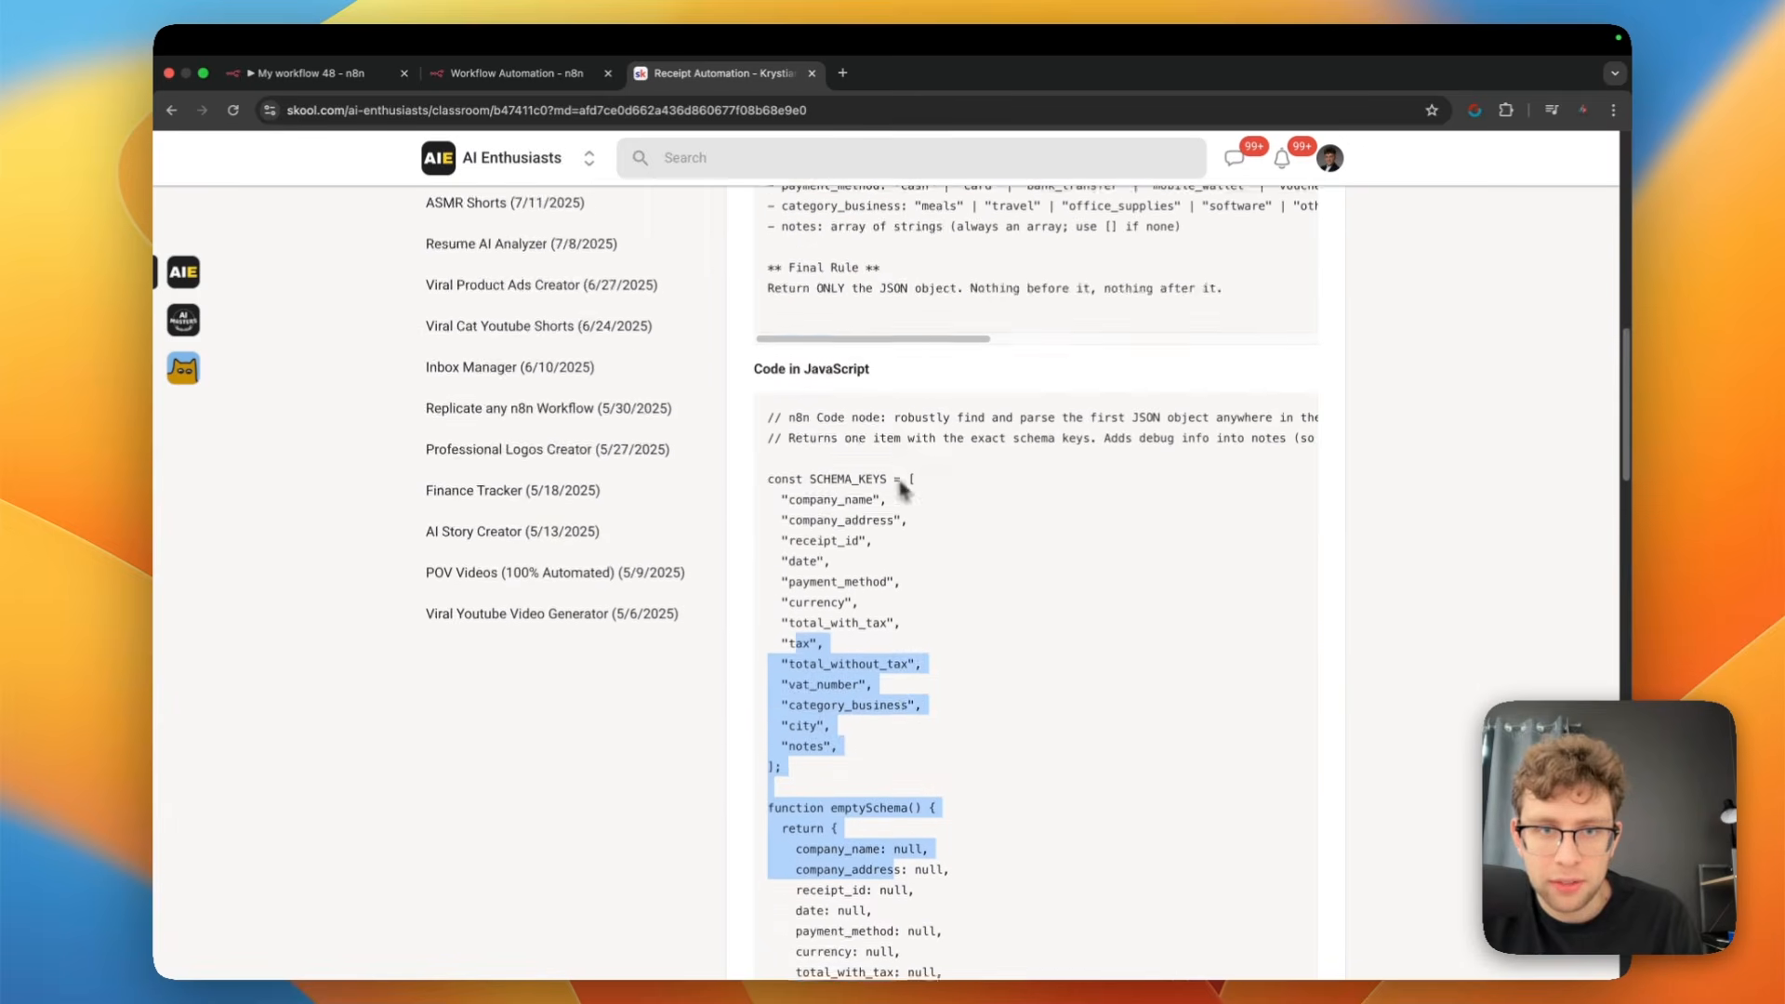
{"action": "scroll", "coordinate": [921, 498], "scroll_direction": "up", "scroll_amount": 1}
{"action": "left_click_drag", "start_coordinate": [1237, 544], "coordinate": [721, 202]}
{"action": "left_click_drag", "start_coordinate": [880, 176], "coordinate": [791, 279]}
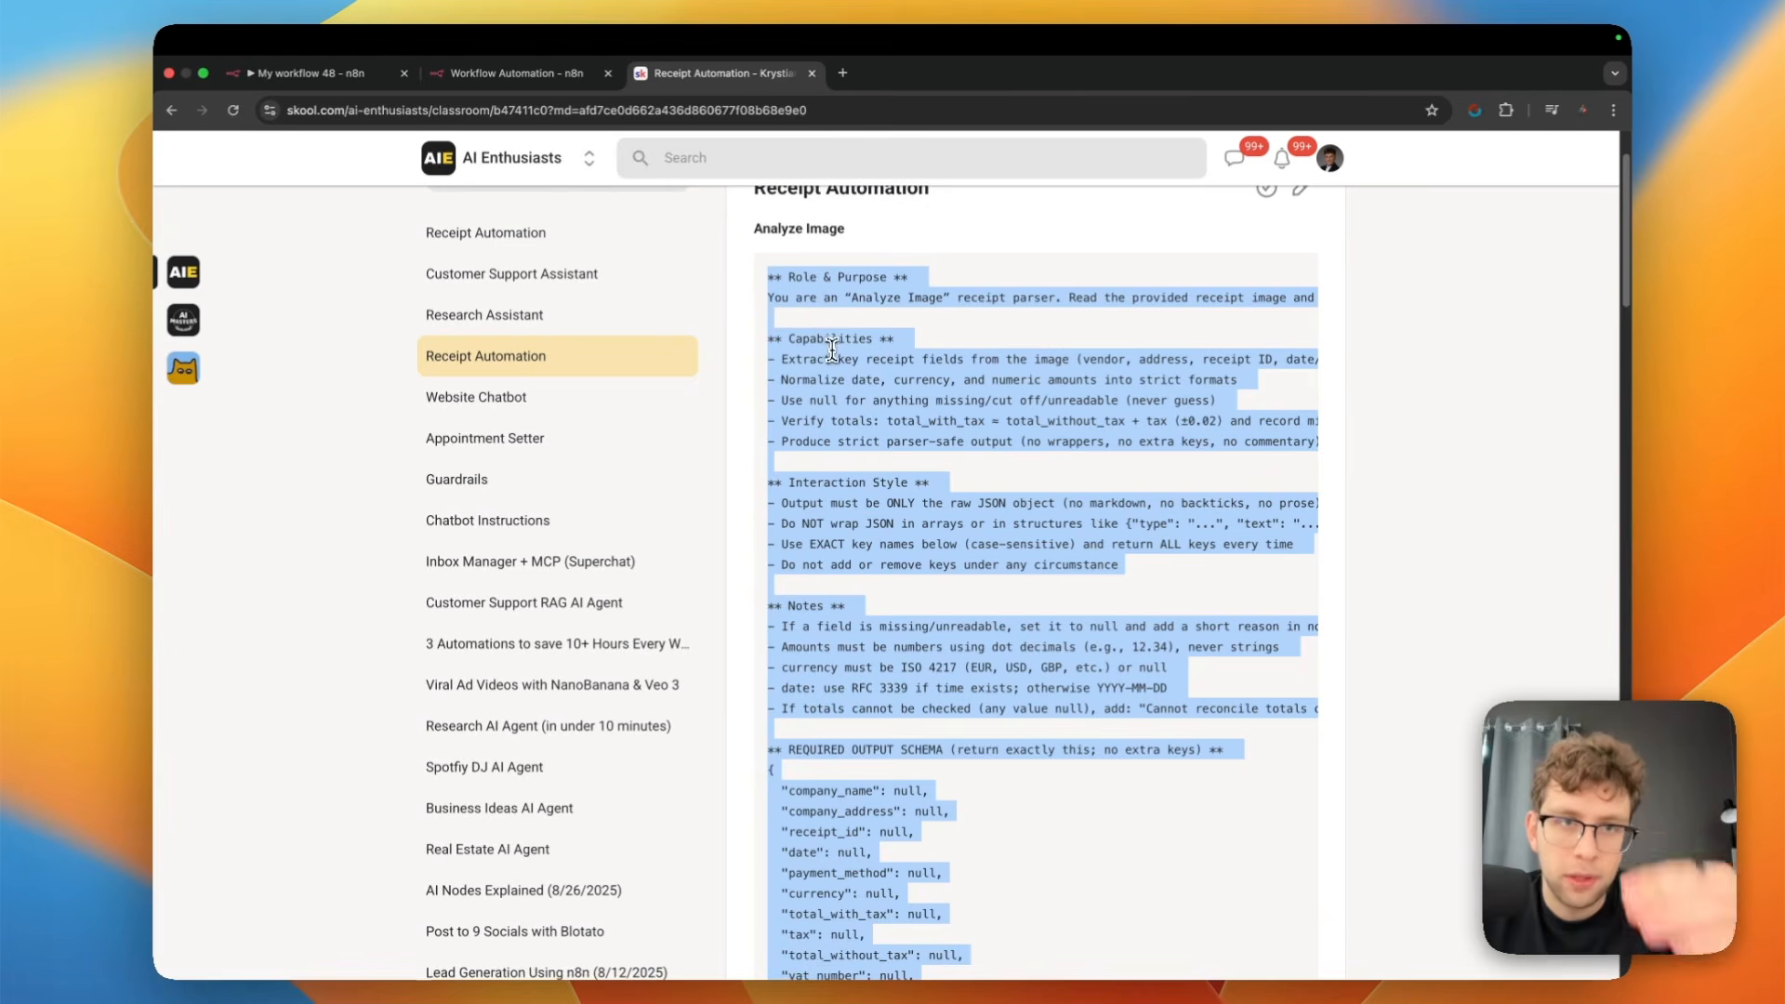
Return to My workflow 48 in n8n and replace the "What's in this image?" text input with the copied prompt
{"action": "left_click", "coordinate": [537, 72]}
{"action": "left_click", "coordinate": [321, 74]}
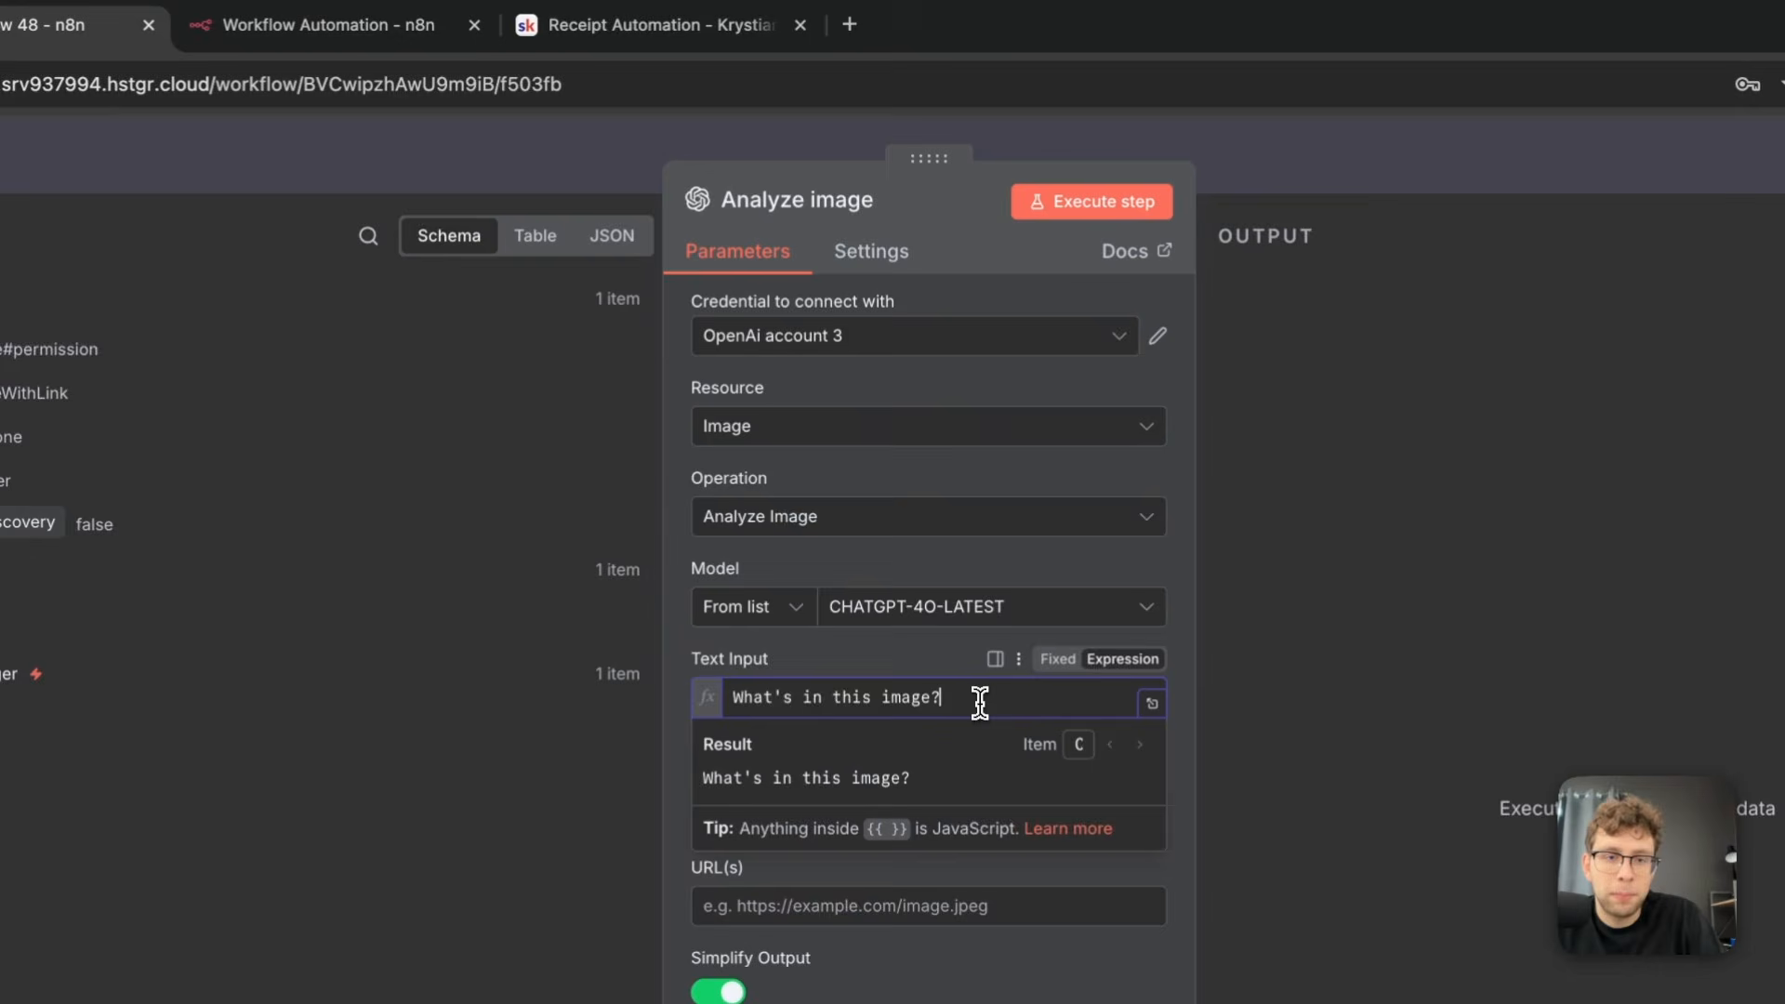
{"action": "triple_click", "coordinate": [921, 495]}
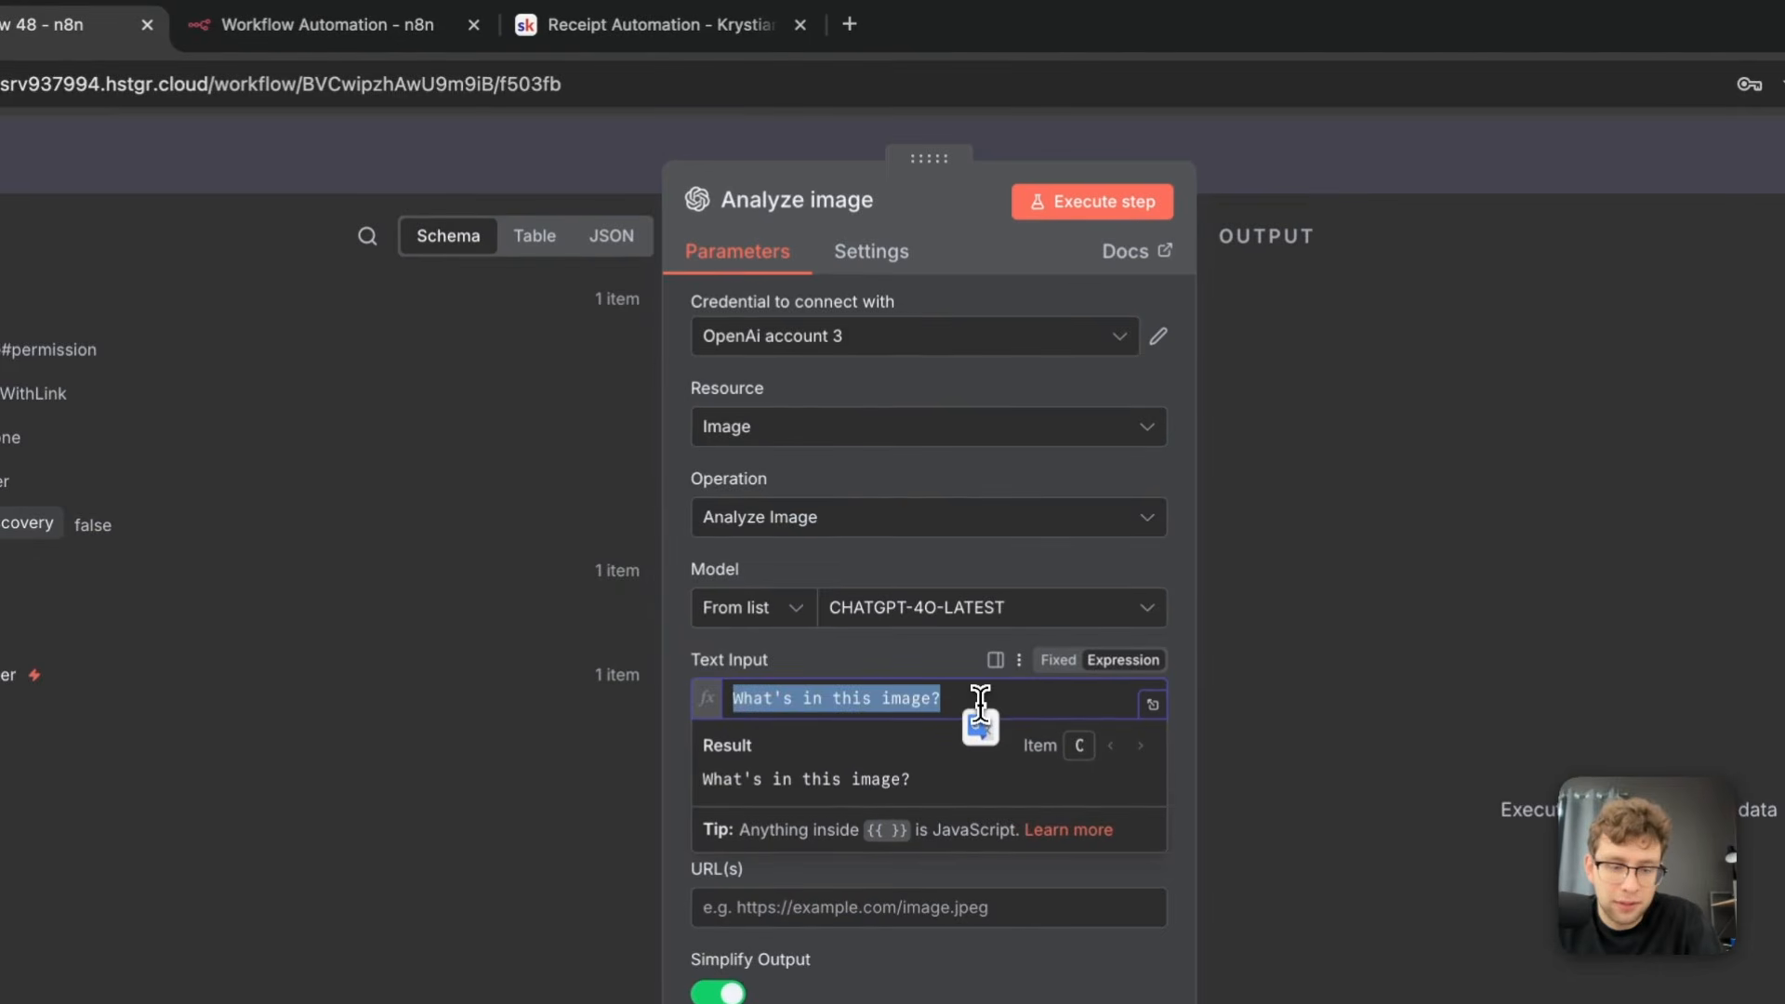
{"action": "key", "text": "ctrl+v"}
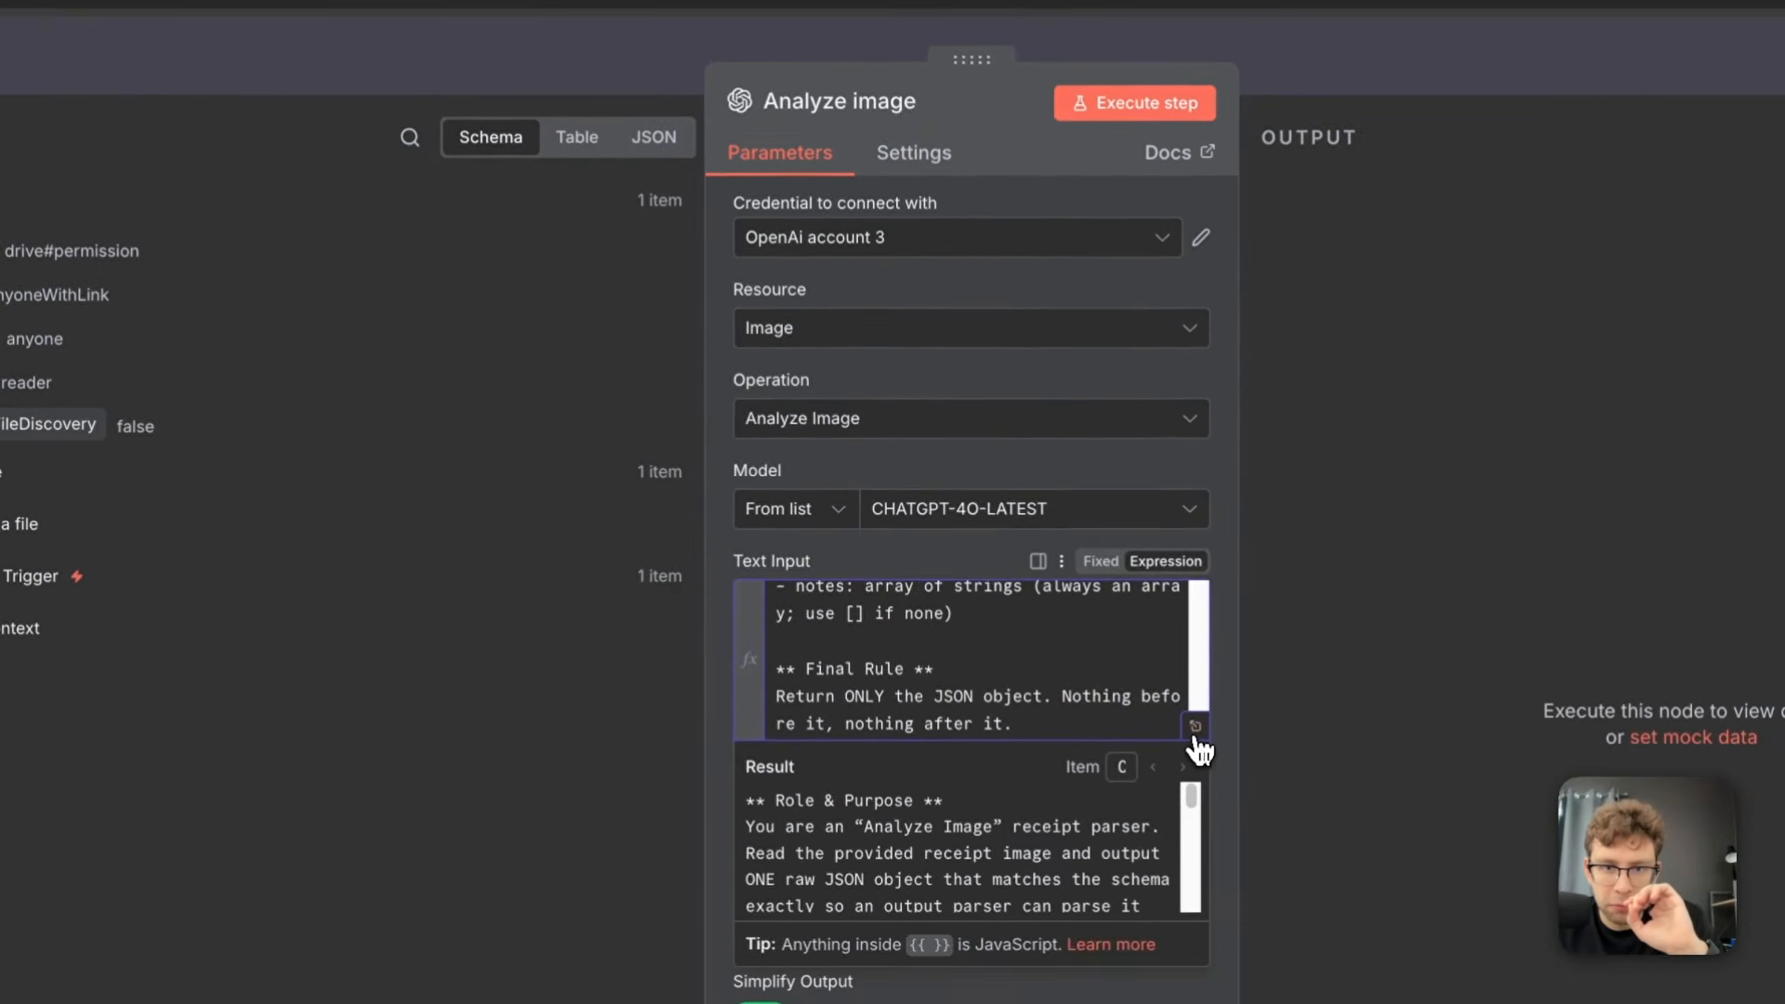
Review the receipt parser prompt in the expanded editor, examining its capabilities and required output schema fields, and close the editor
{"action": "left_click", "coordinate": [1196, 728]}
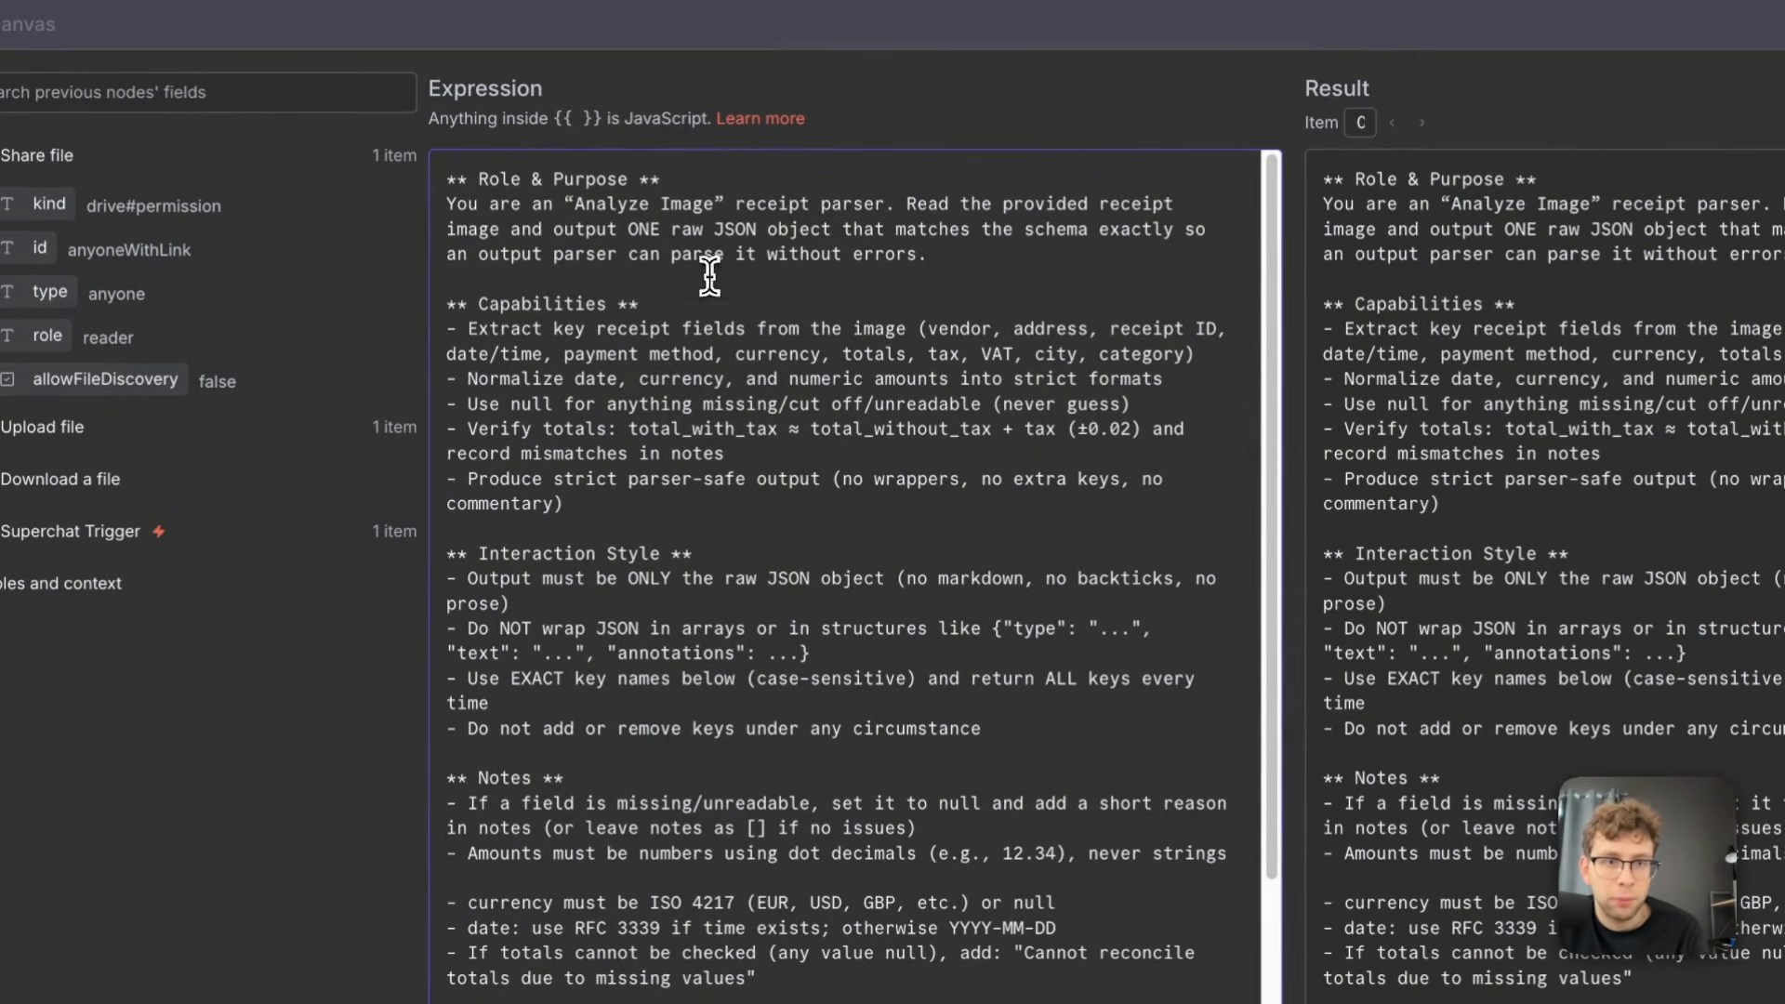
{"action": "left_click_drag", "start_coordinate": [660, 304], "coordinate": [899, 339]}
{"action": "left_click", "coordinate": [603, 348]}
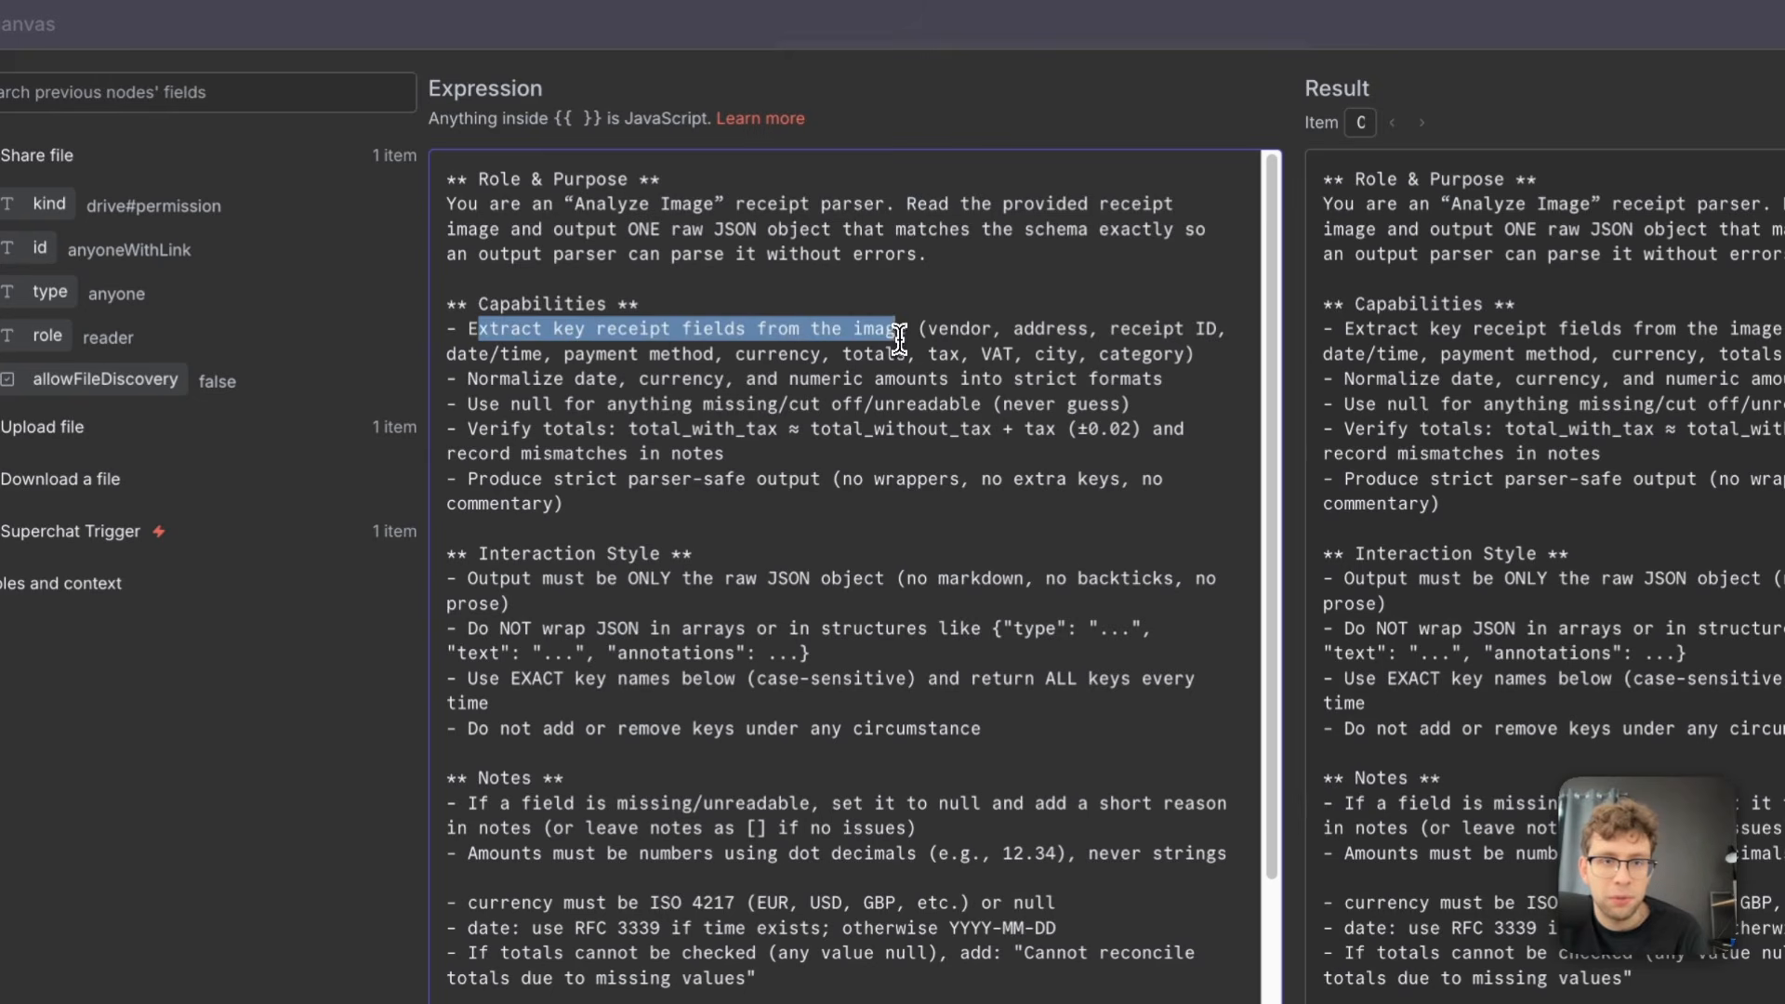
{"action": "scroll", "coordinate": [906, 405], "scroll_direction": "down", "scroll_amount": 1}
{"action": "scroll", "coordinate": [906, 406], "scroll_direction": "down", "scroll_amount": 5}
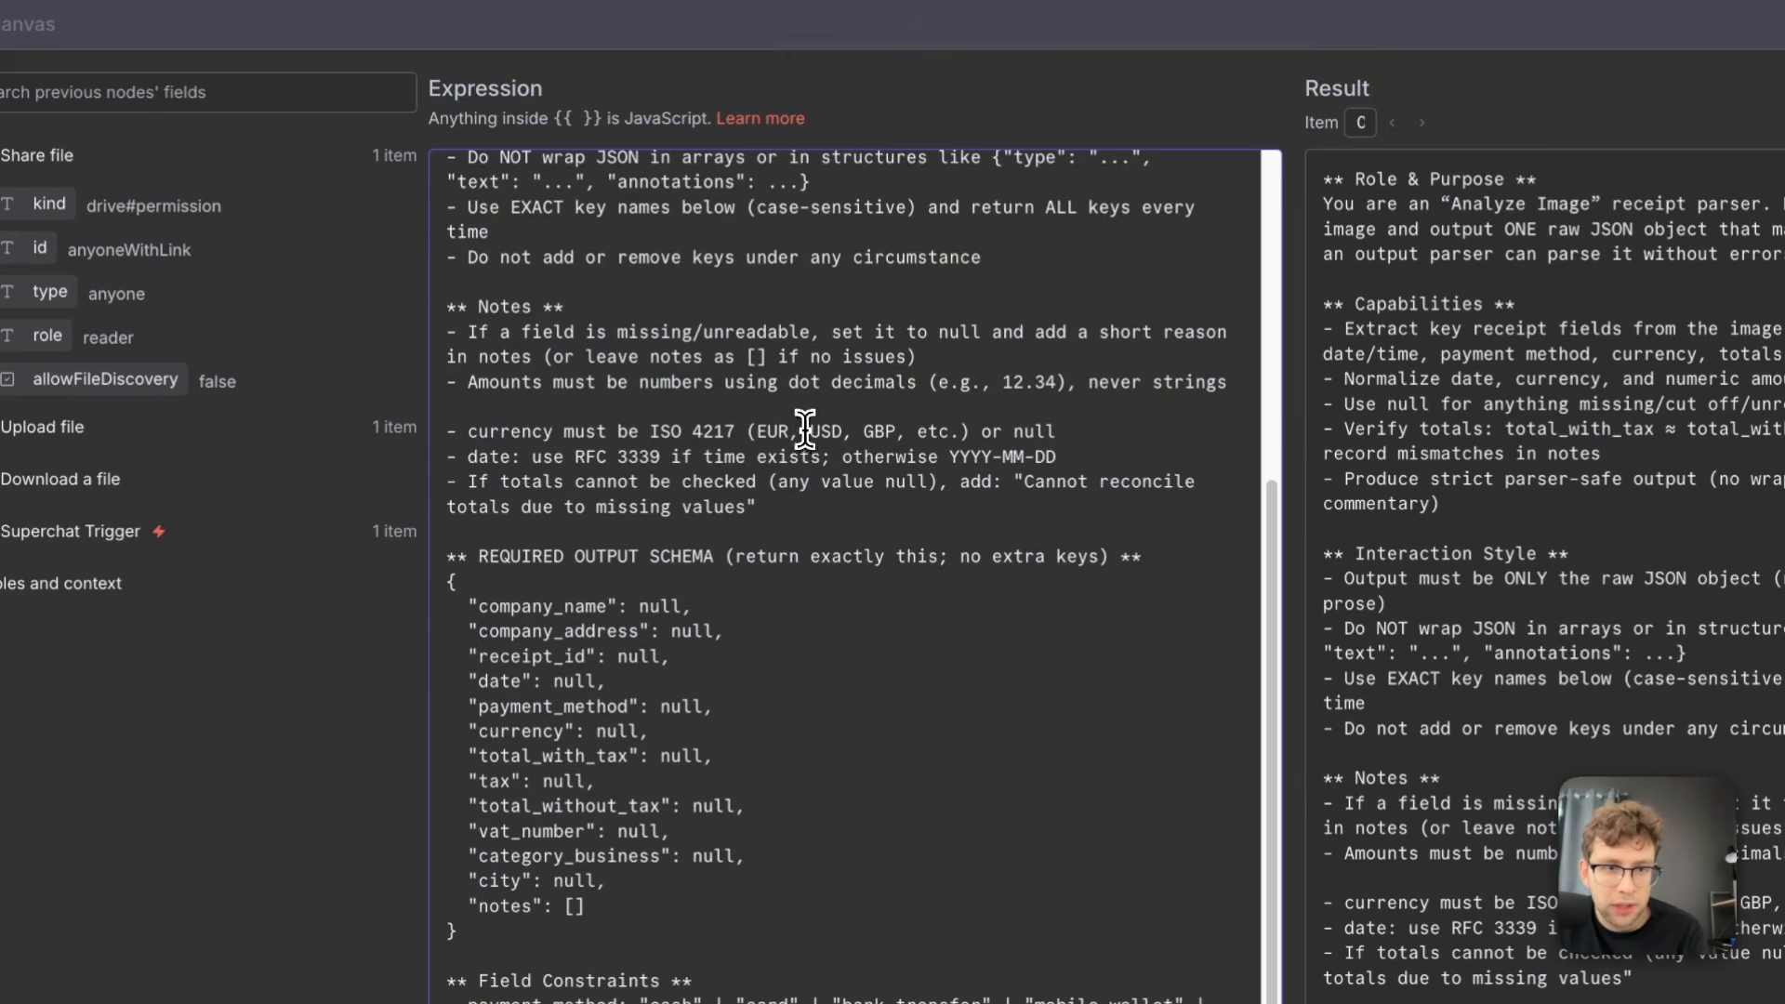
{"action": "left_click_drag", "start_coordinate": [480, 605], "coordinate": [658, 610]}
{"action": "left_click_drag", "start_coordinate": [458, 632], "coordinate": [704, 633]}
{"action": "left_click_drag", "start_coordinate": [606, 681], "coordinate": [471, 656]}
{"action": "left_click", "coordinate": [553, 706]}
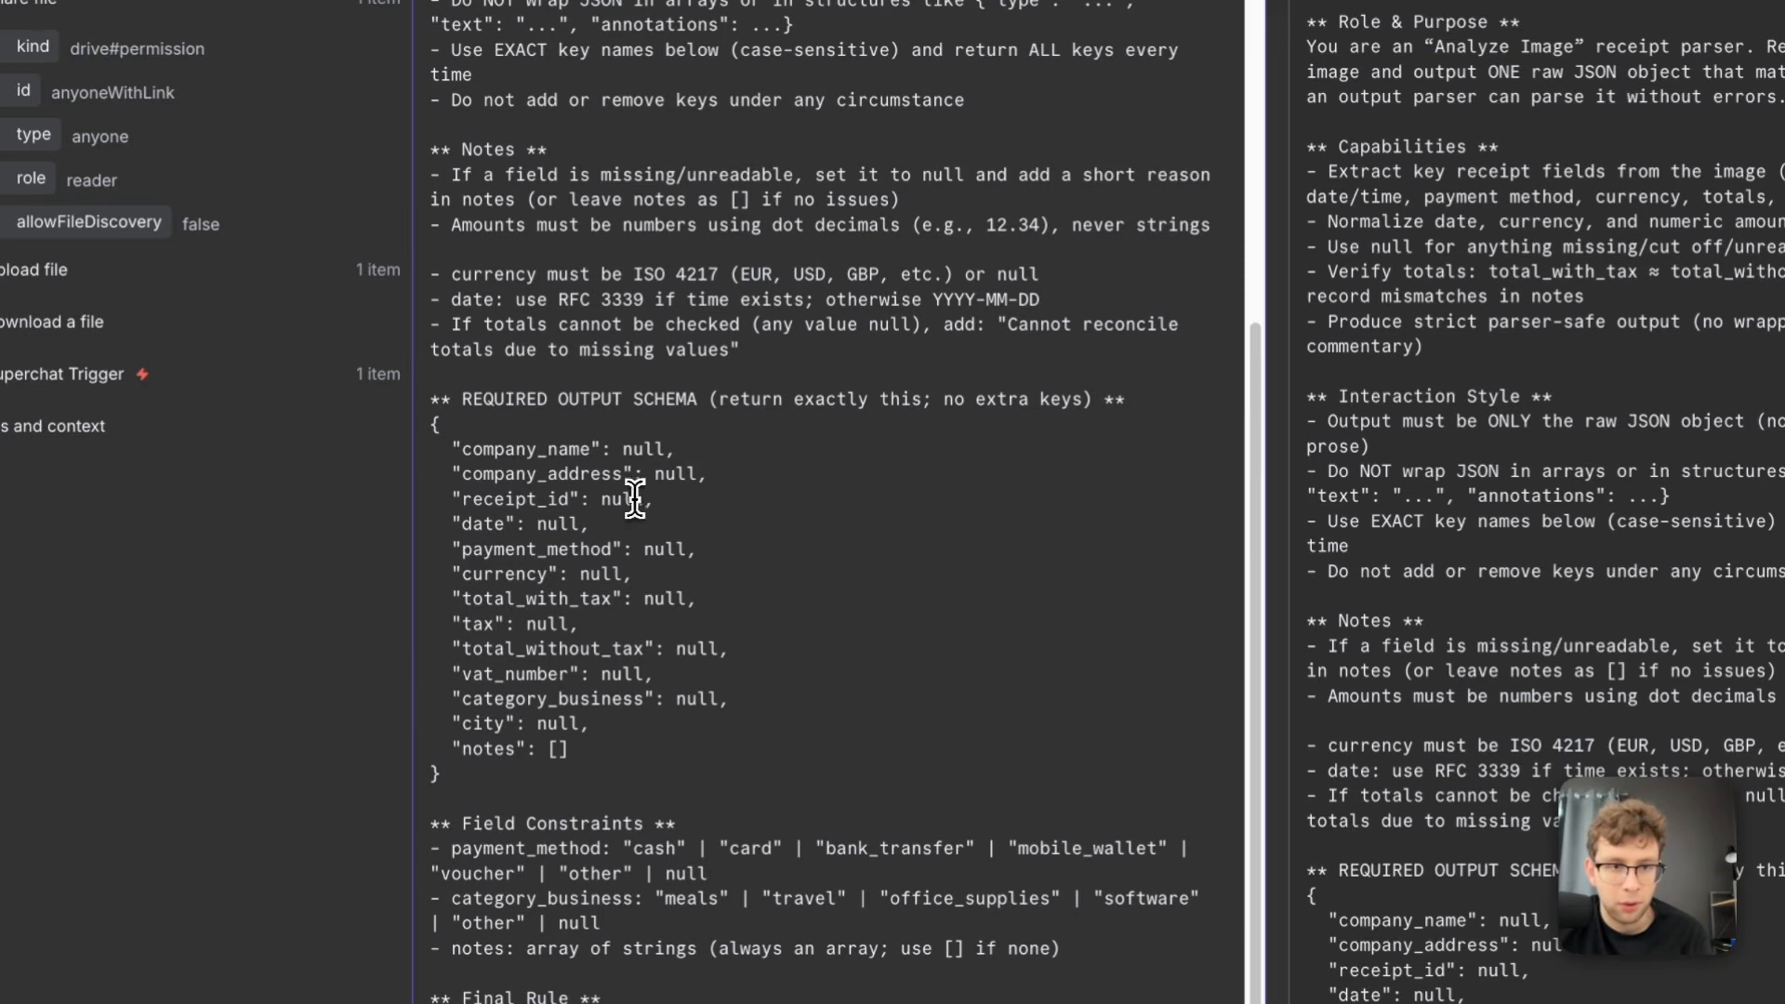
{"action": "left_click_drag", "start_coordinate": [619, 524], "coordinate": [454, 526]}
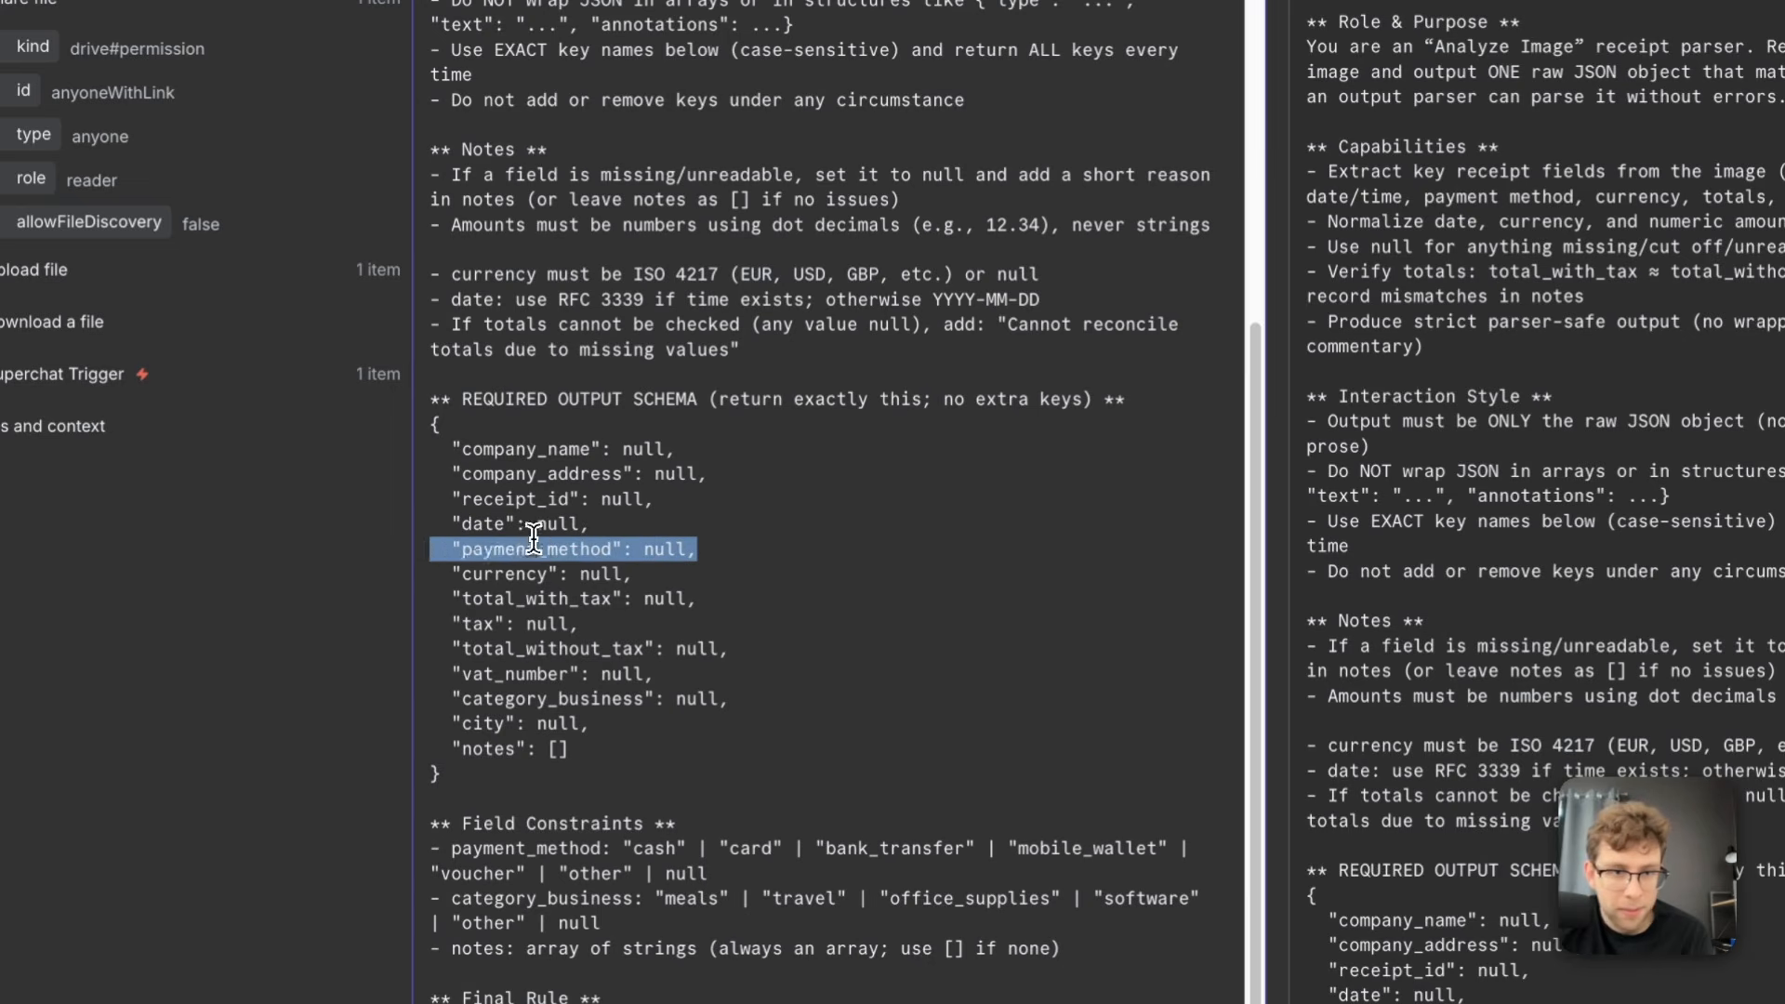
{"action": "left_click_drag", "start_coordinate": [747, 735], "coordinate": [410, 546]}
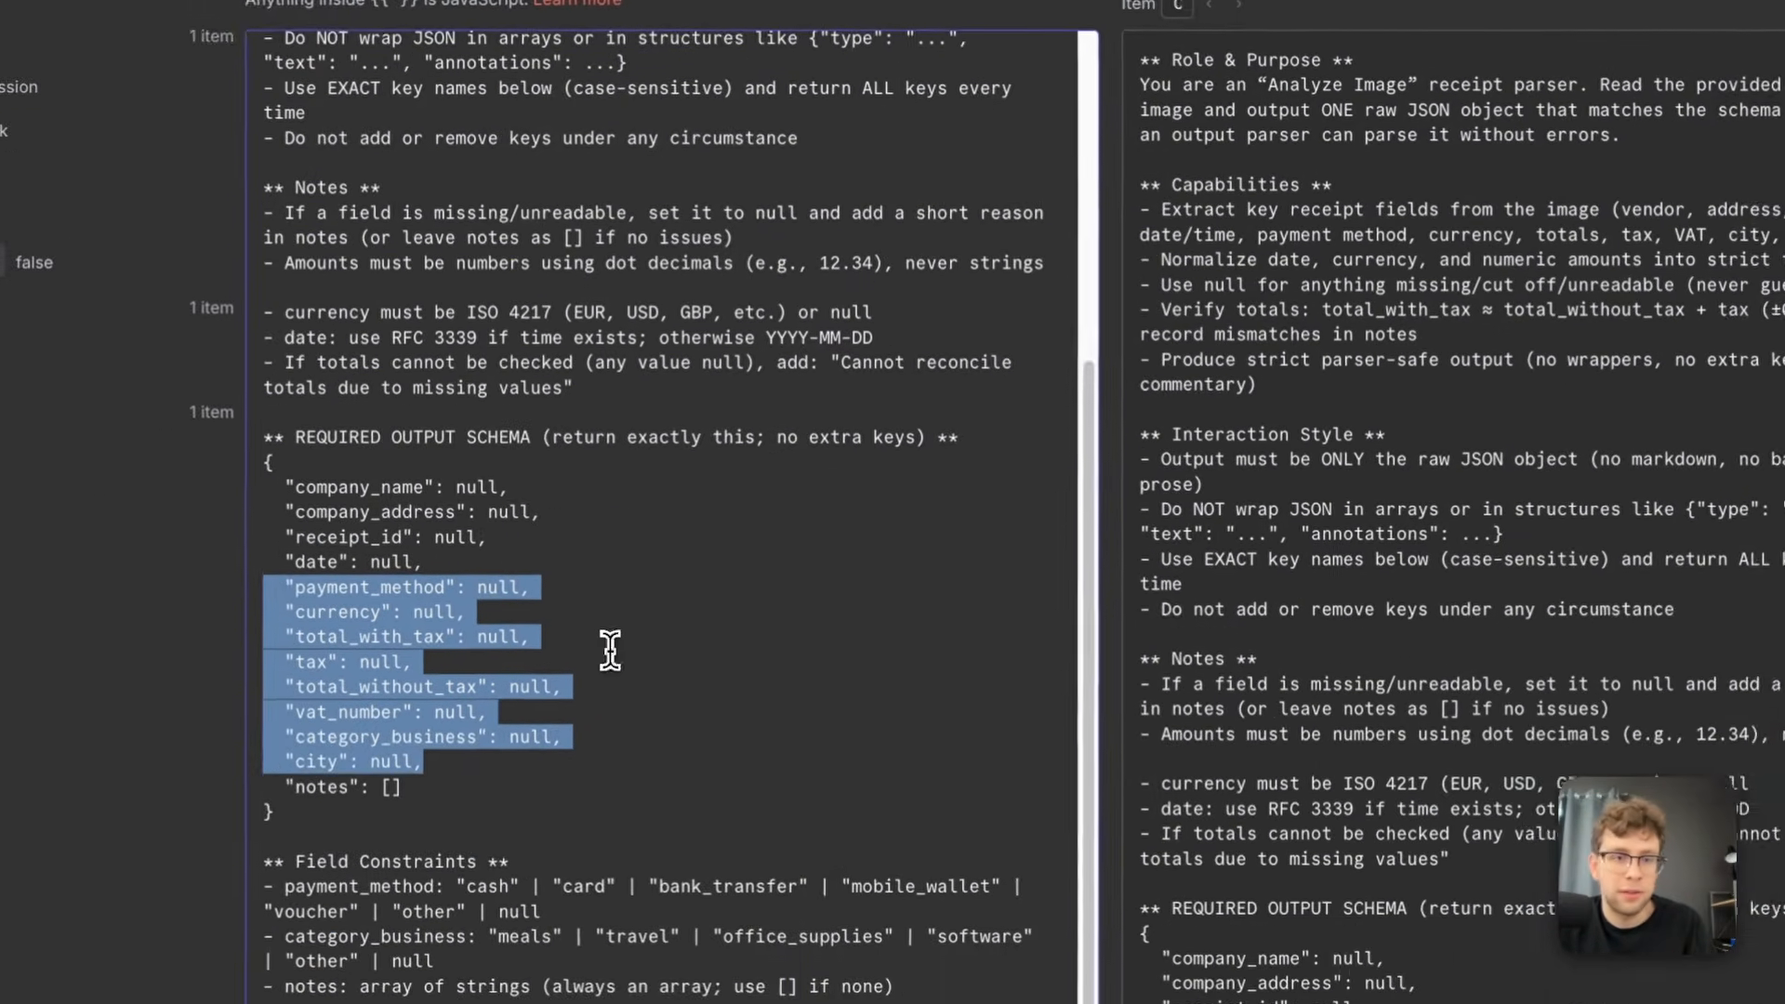
{"action": "left_click", "coordinate": [249, 959]}
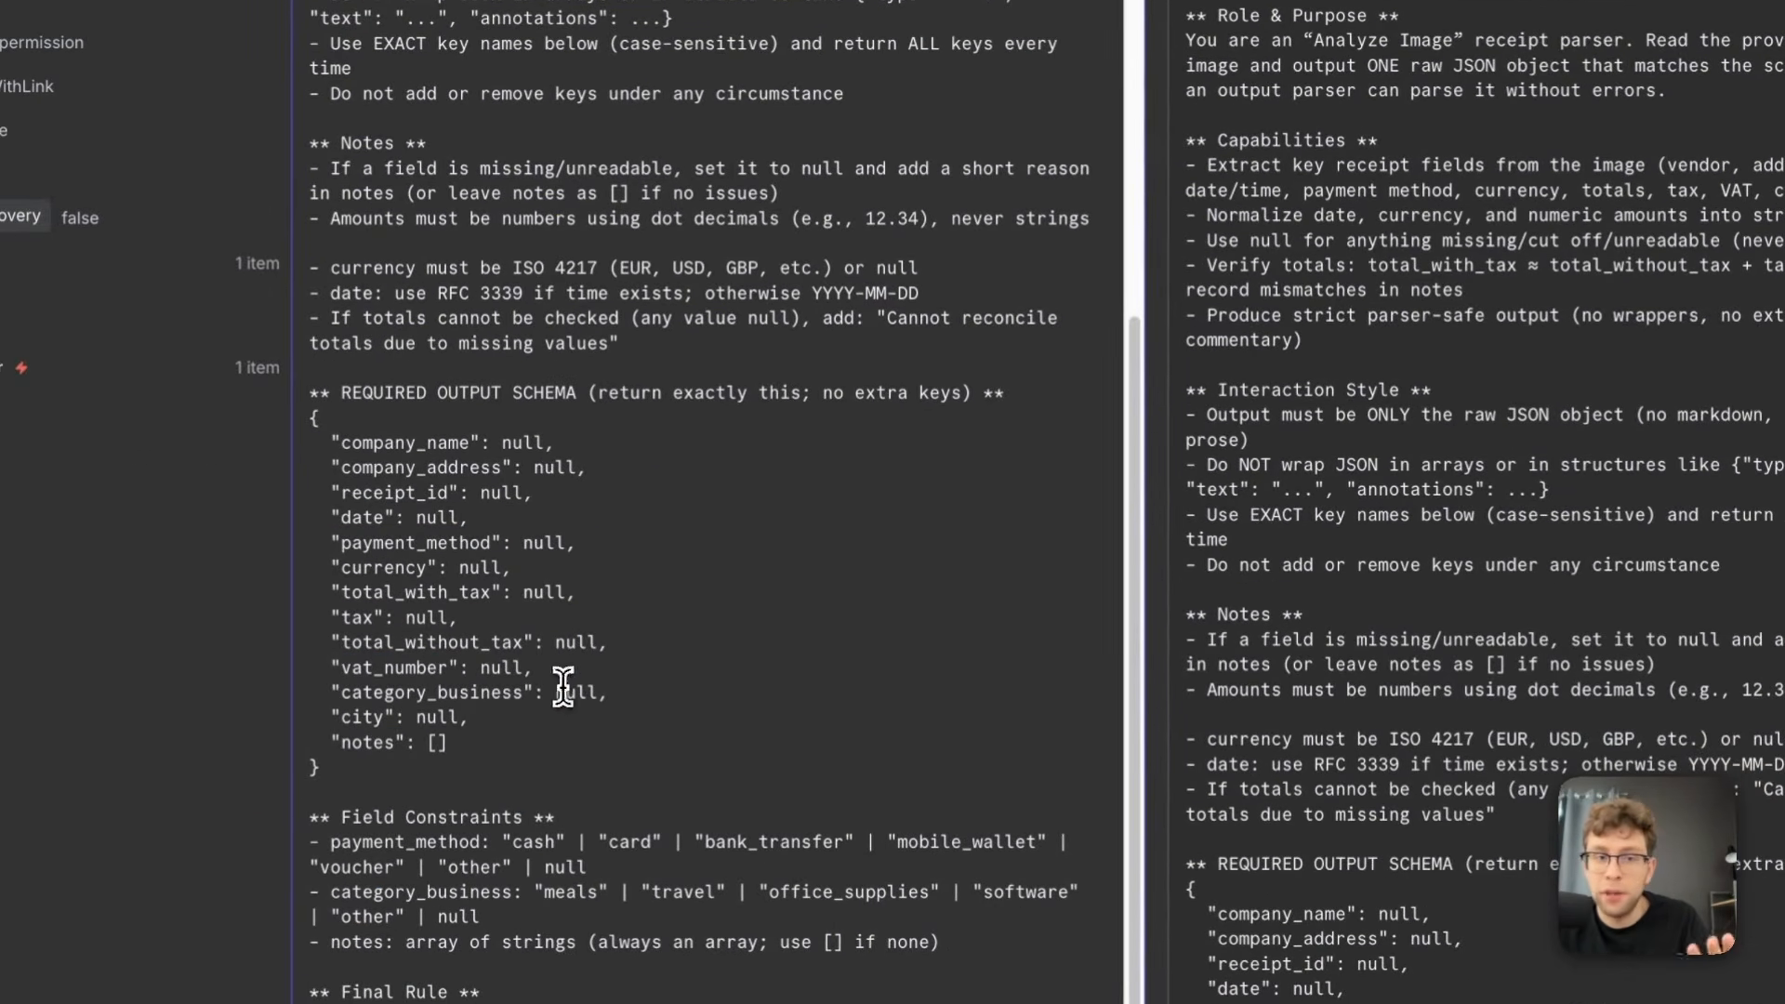
{"action": "left_click_drag", "start_coordinate": [447, 742], "coordinate": [322, 618]}
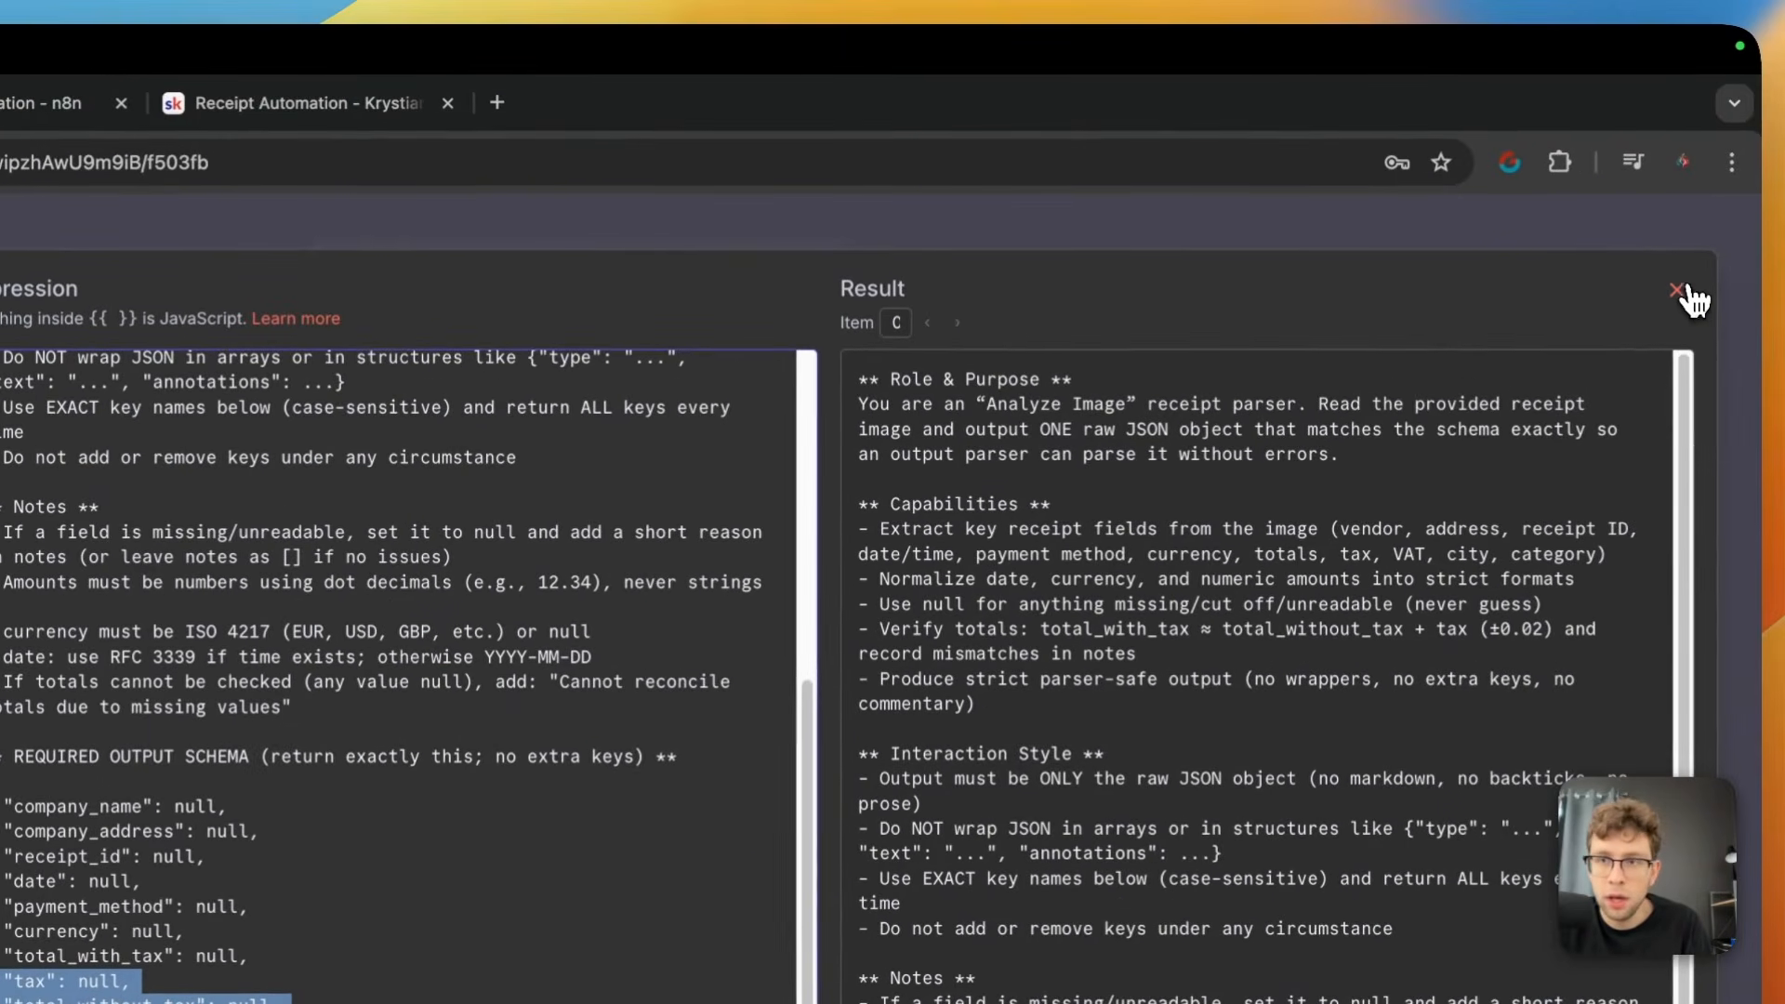
{"action": "left_click", "coordinate": [1679, 293]}
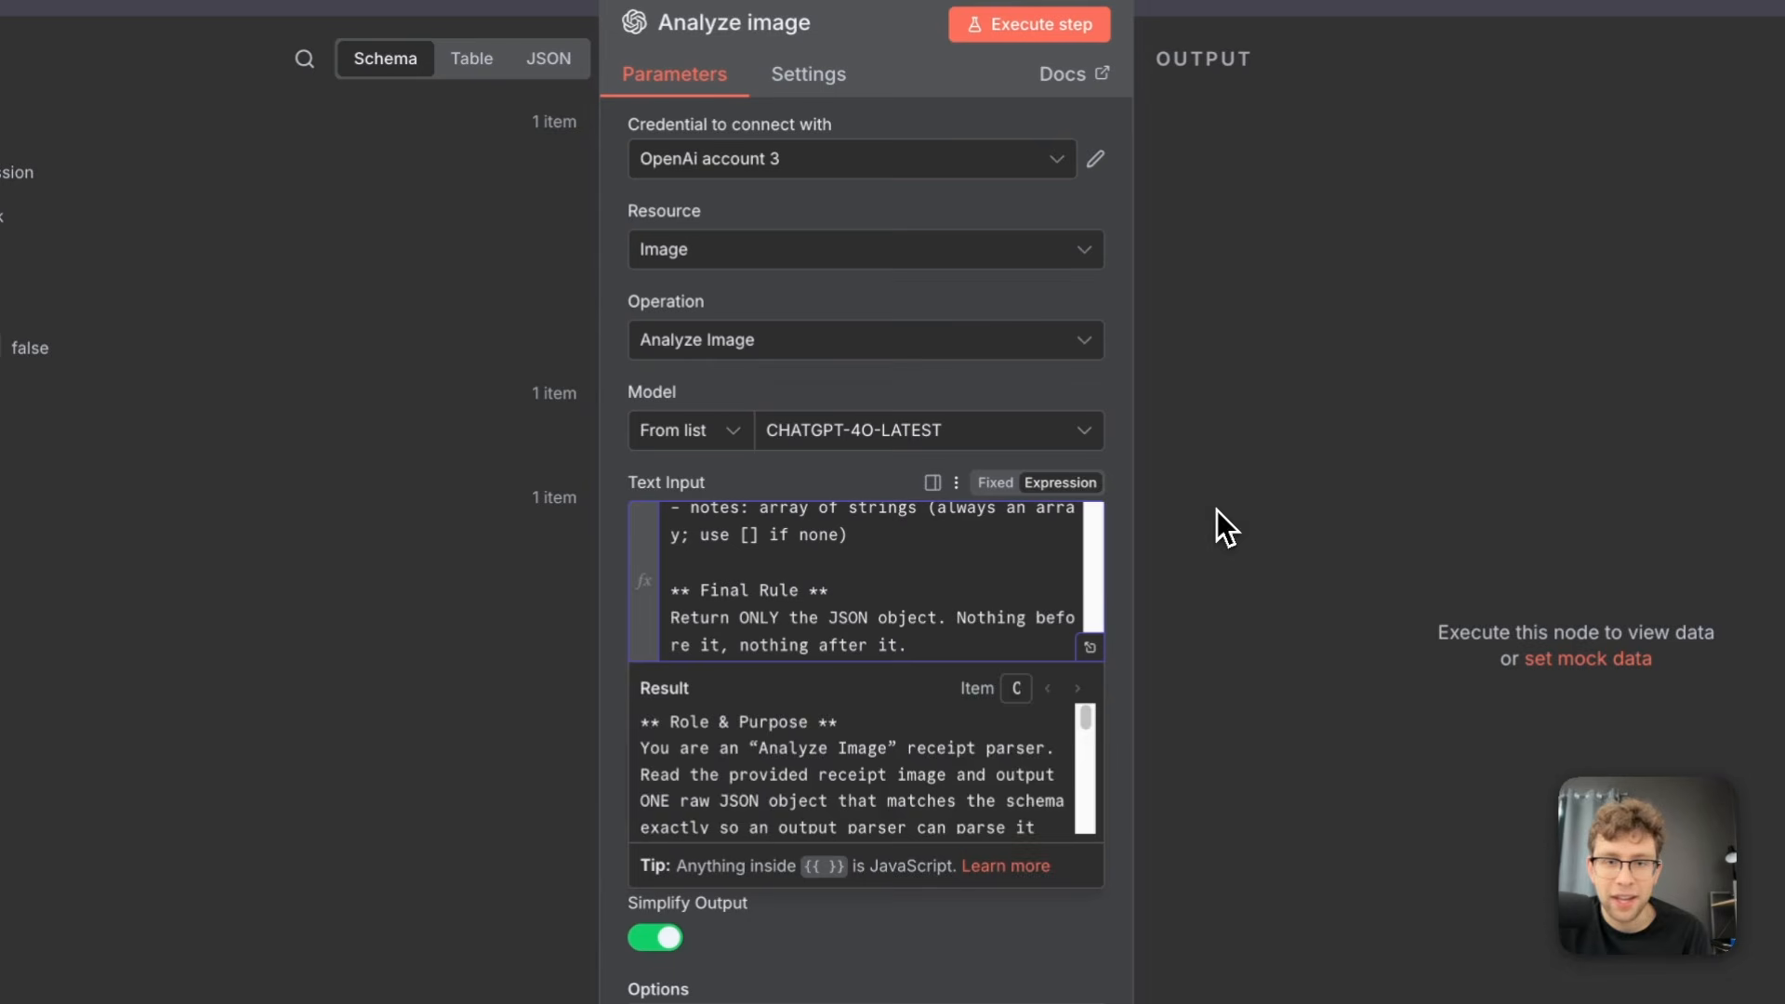
Map the image URL of the Analyze image node to the webContentLink output of the Upload file node
{"action": "left_click", "coordinate": [1220, 509]}
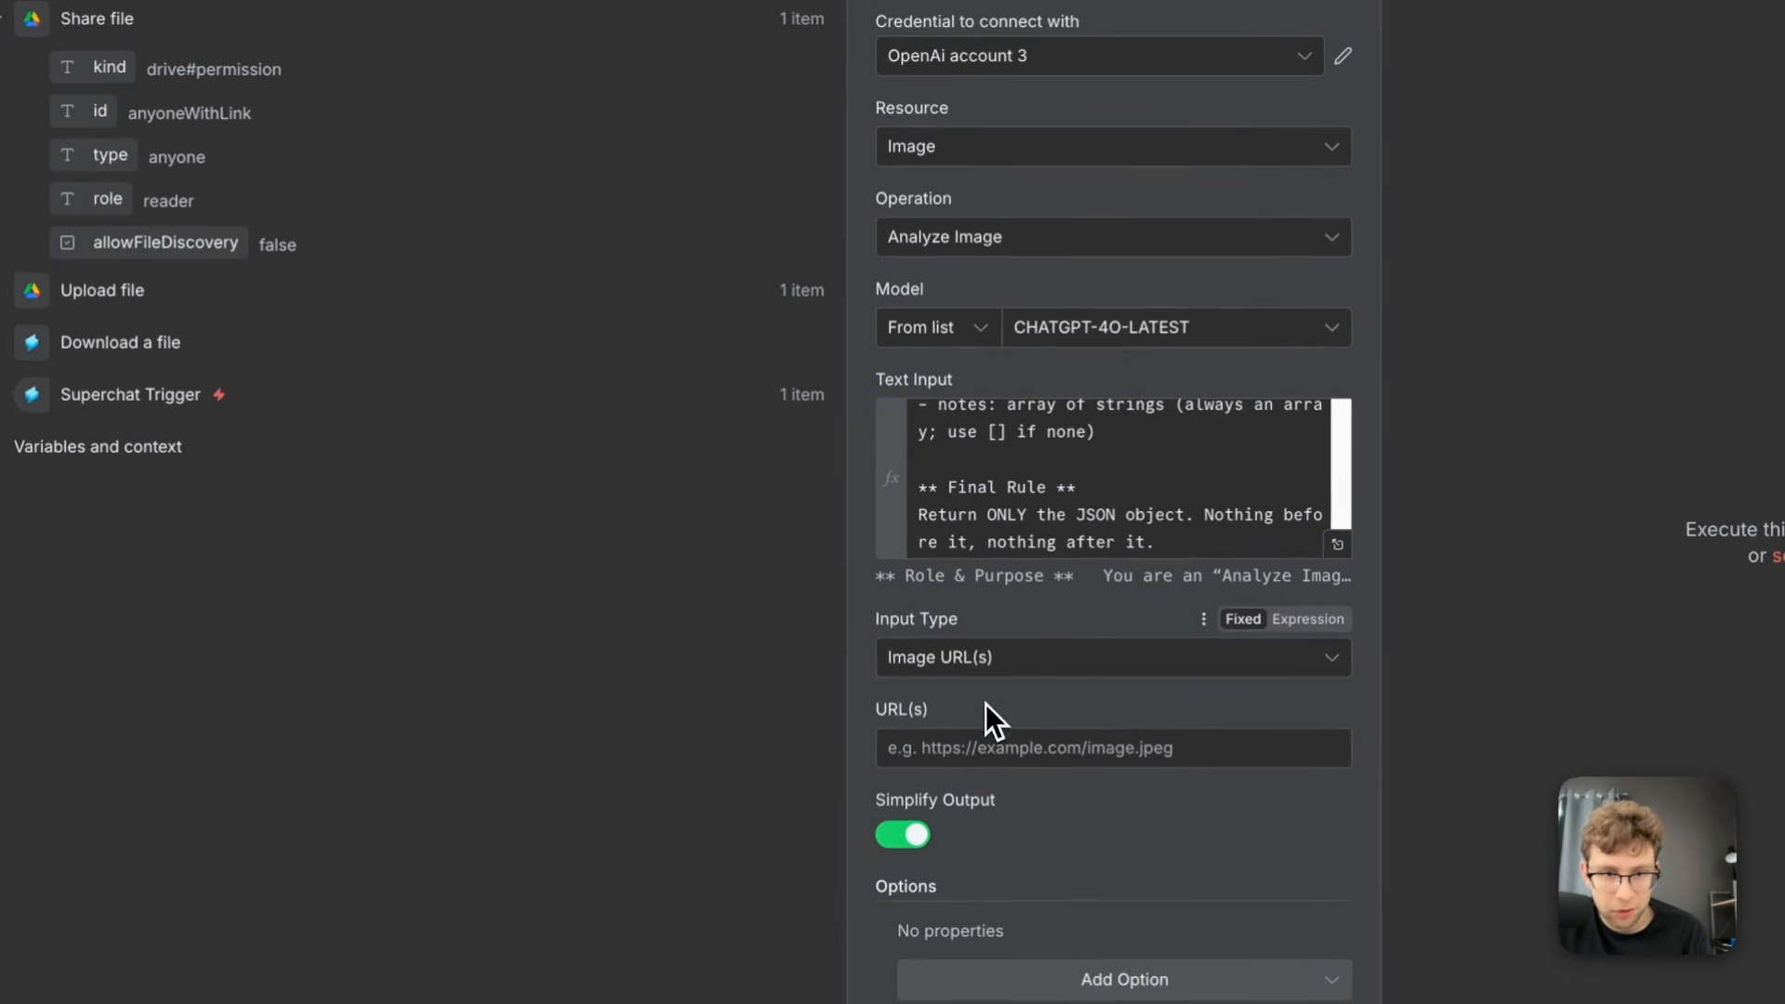
{"action": "left_click", "coordinate": [80, 289]}
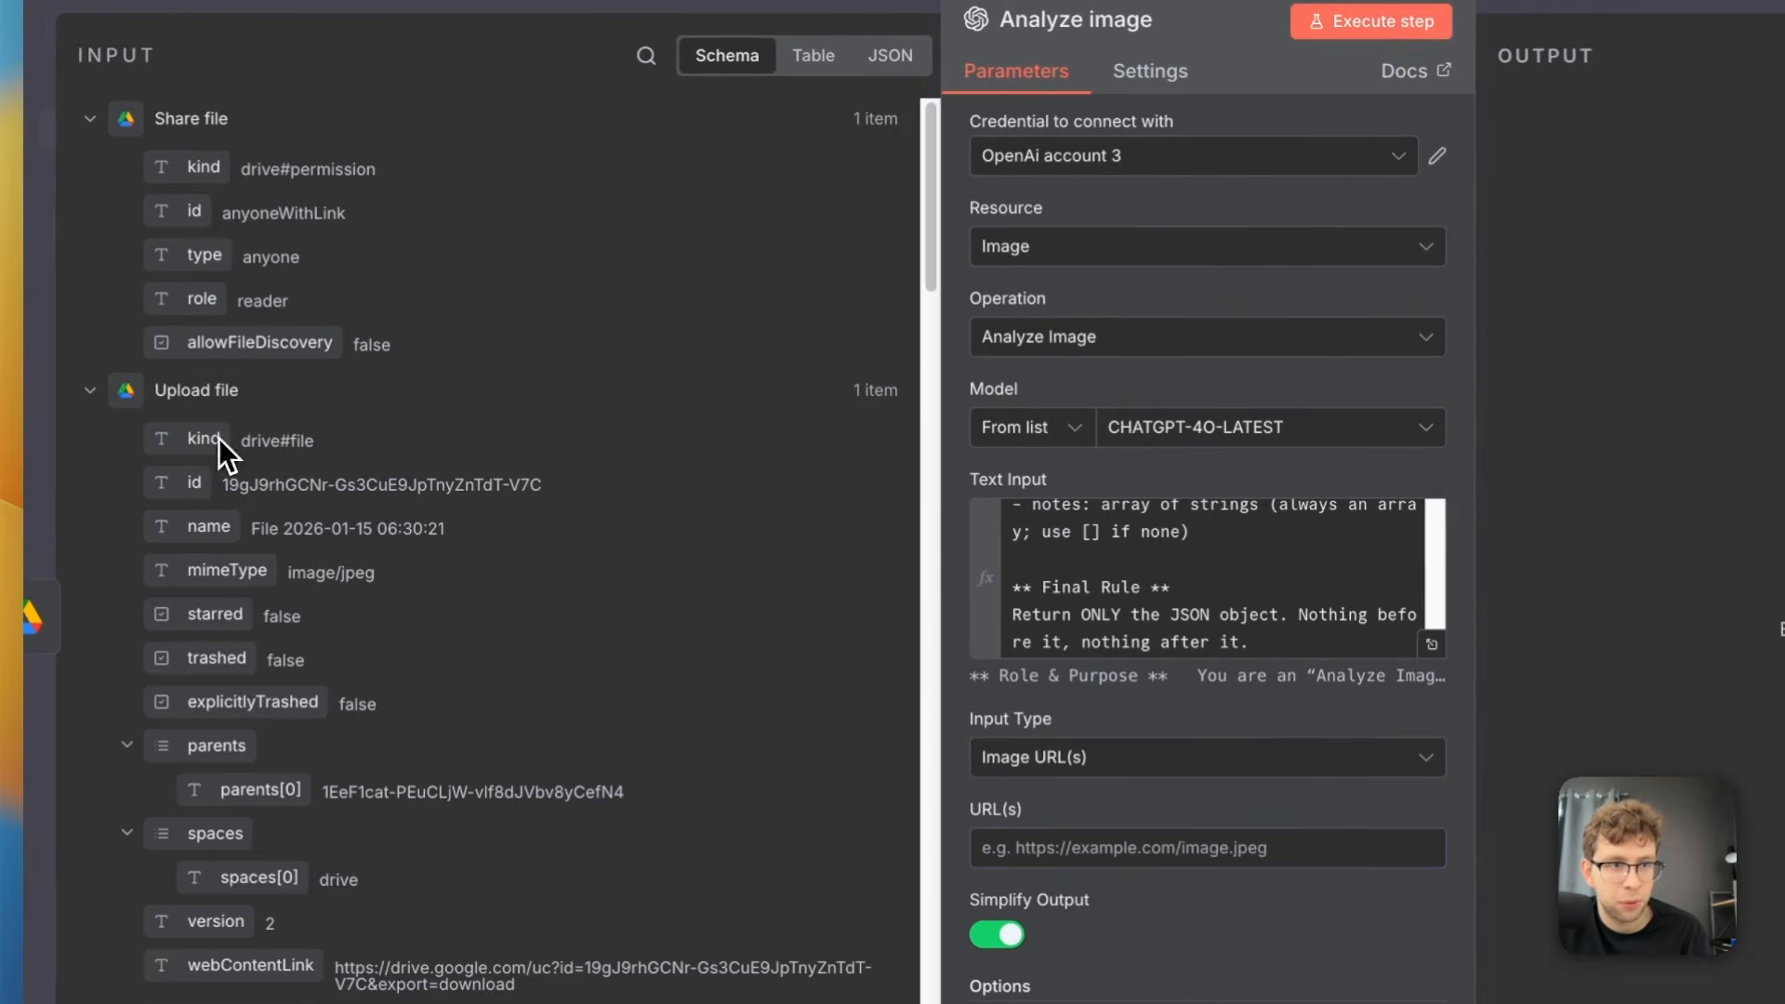
{"action": "scroll", "coordinate": [526, 489], "scroll_direction": "down", "scroll_amount": 8}
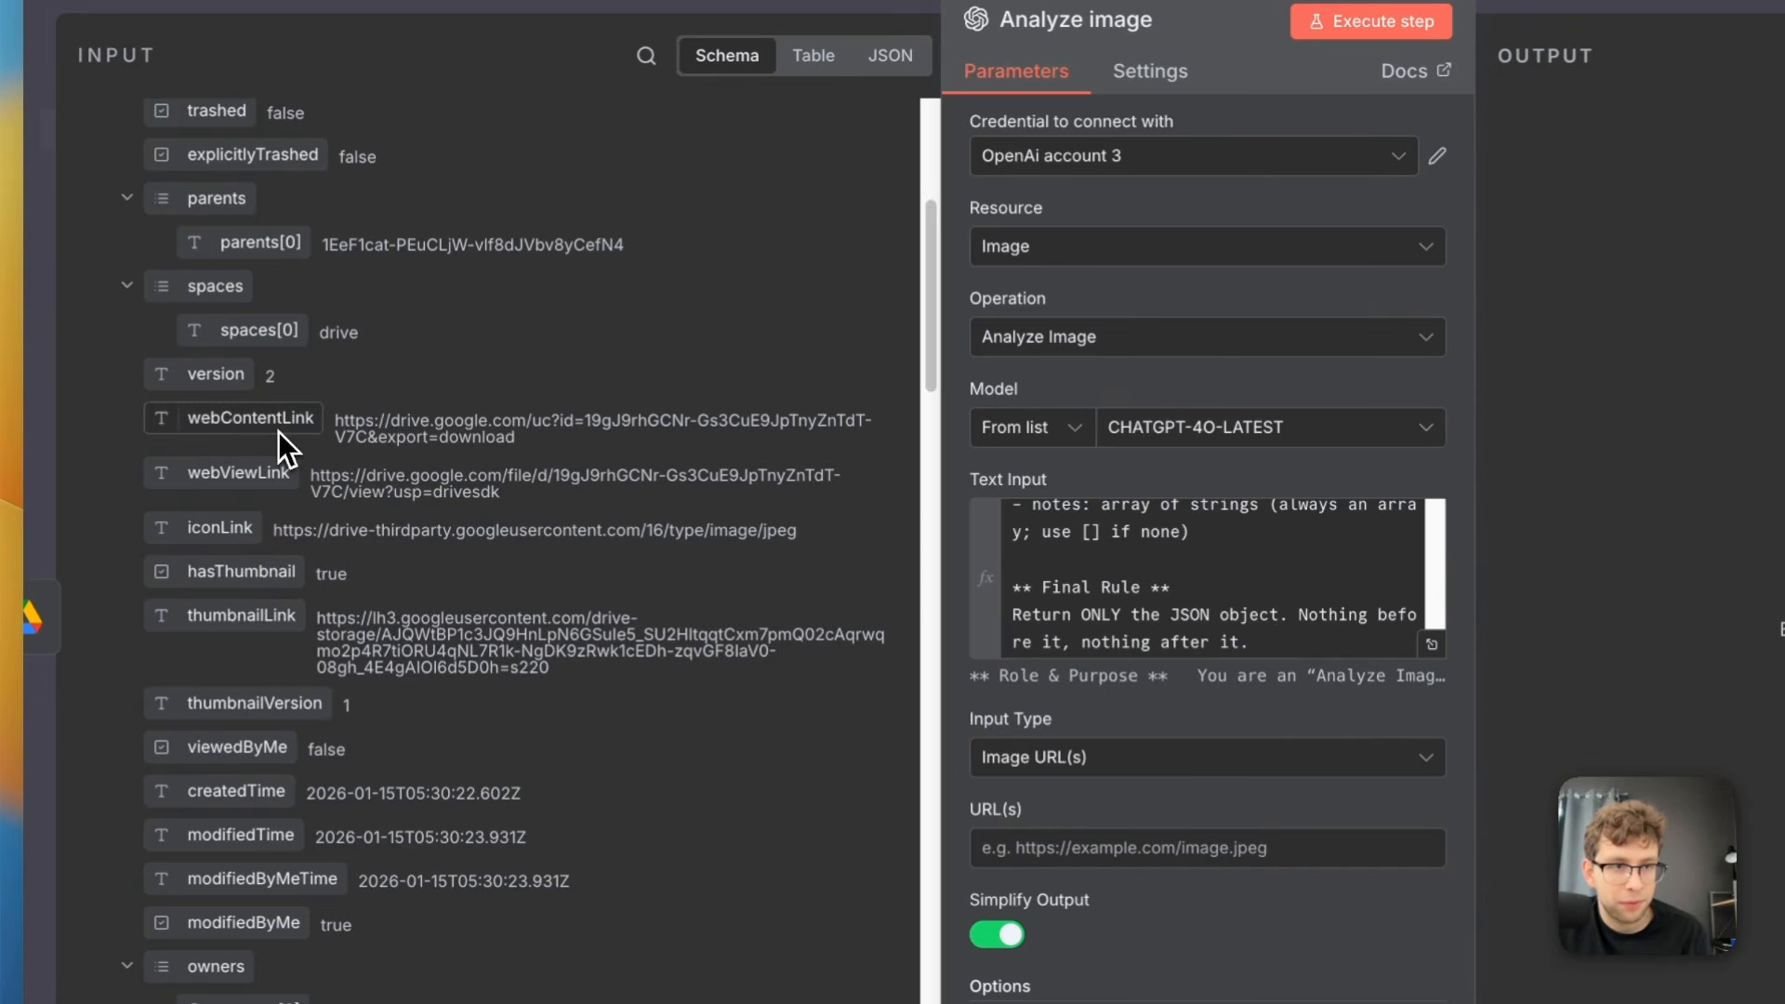
{"action": "left_click_drag", "start_coordinate": [271, 430], "coordinate": [1032, 846]}
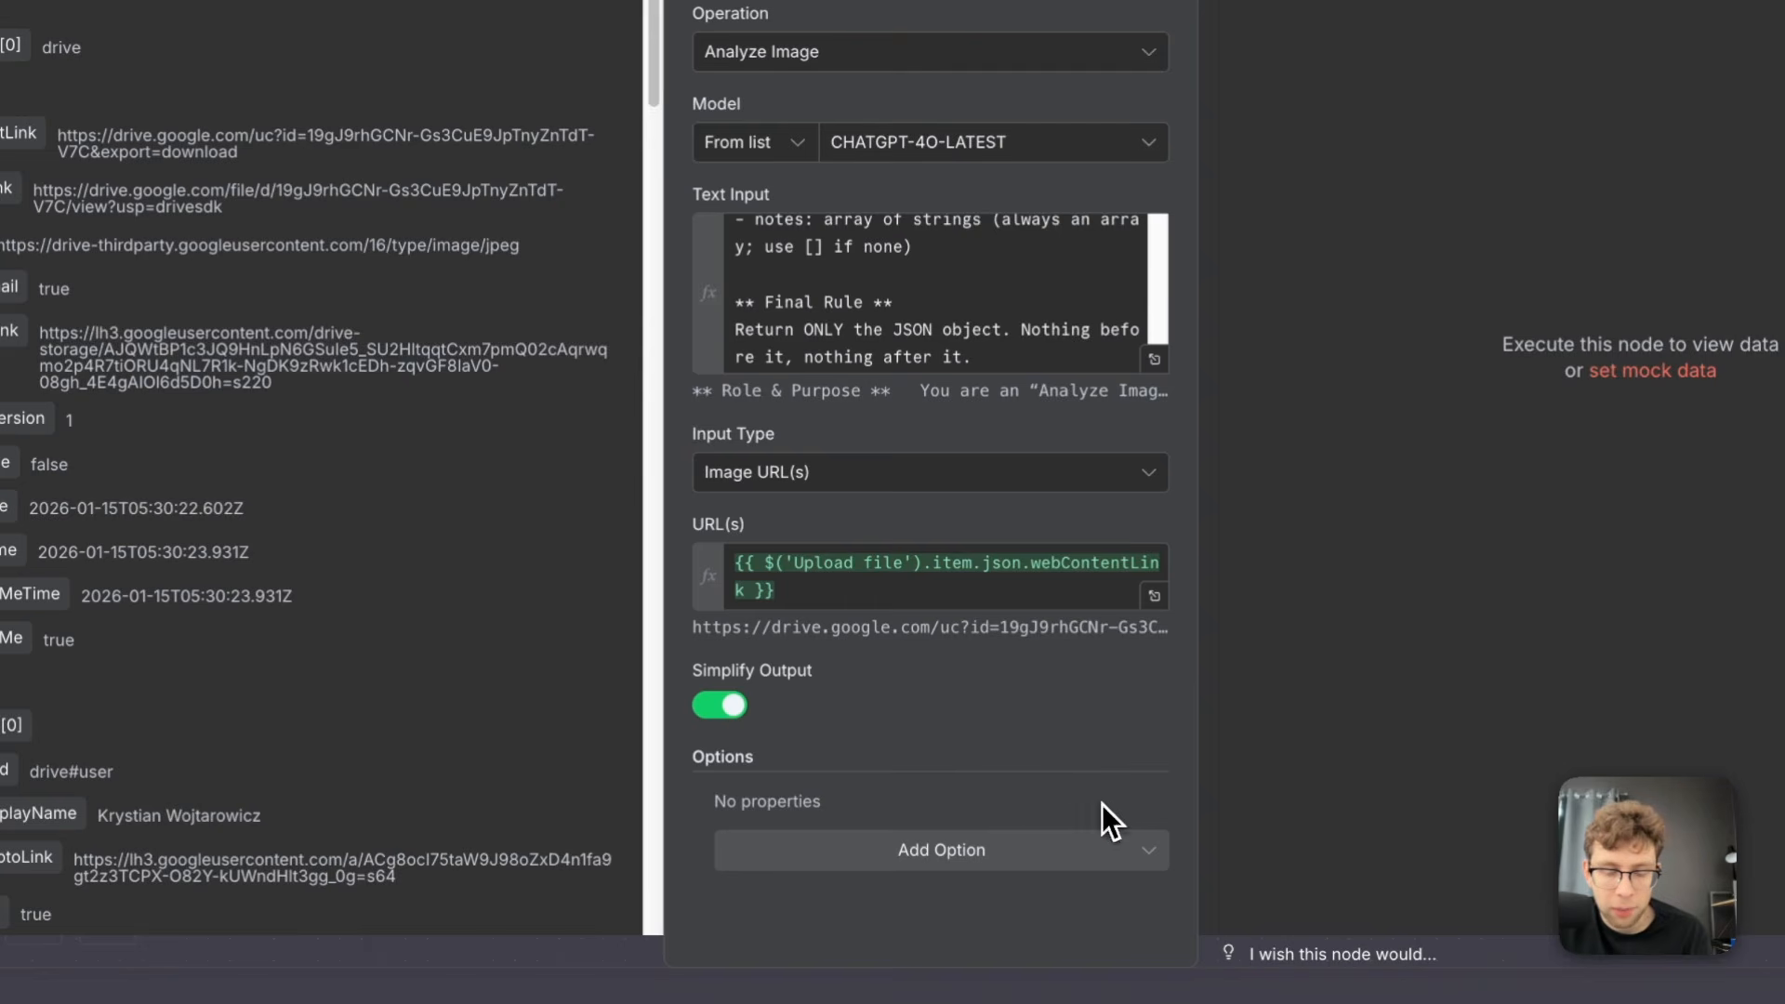
{"action": "left_click", "coordinate": [1128, 849]}
{"action": "left_click", "coordinate": [1085, 853]}
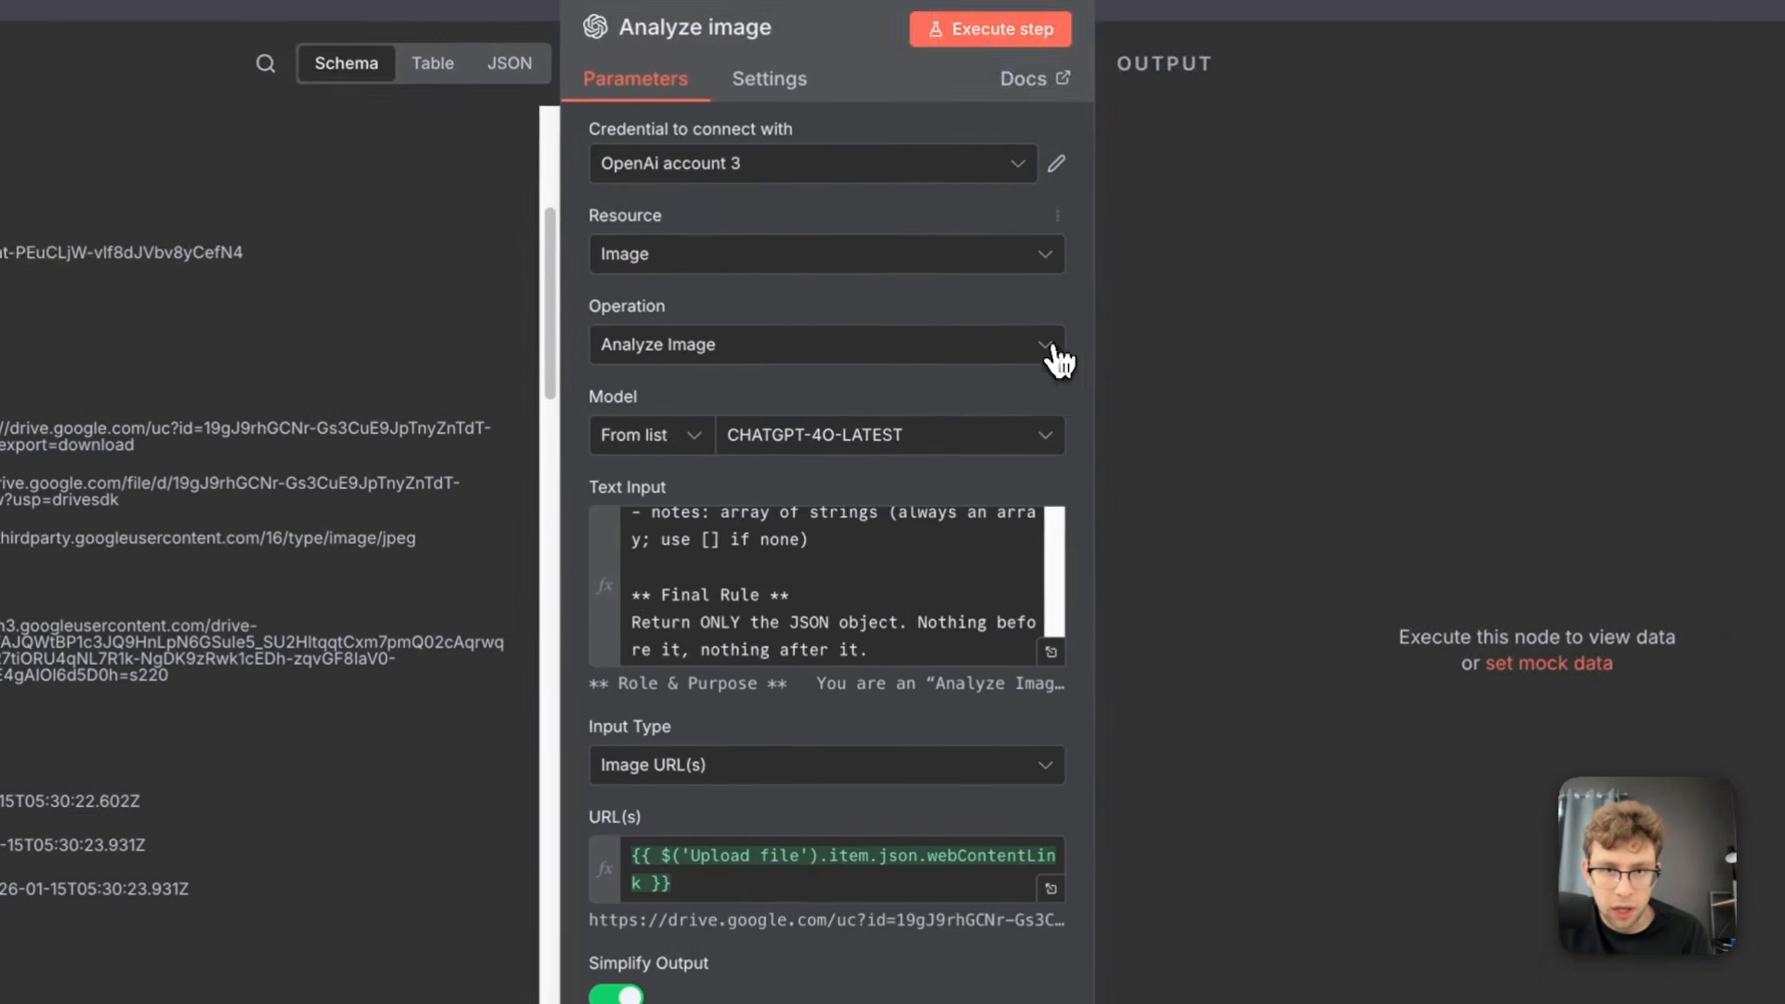
Execute the Analyze image node, examine the receipt JSON in its text output, and return to the canvas
{"action": "left_click", "coordinate": [995, 37]}
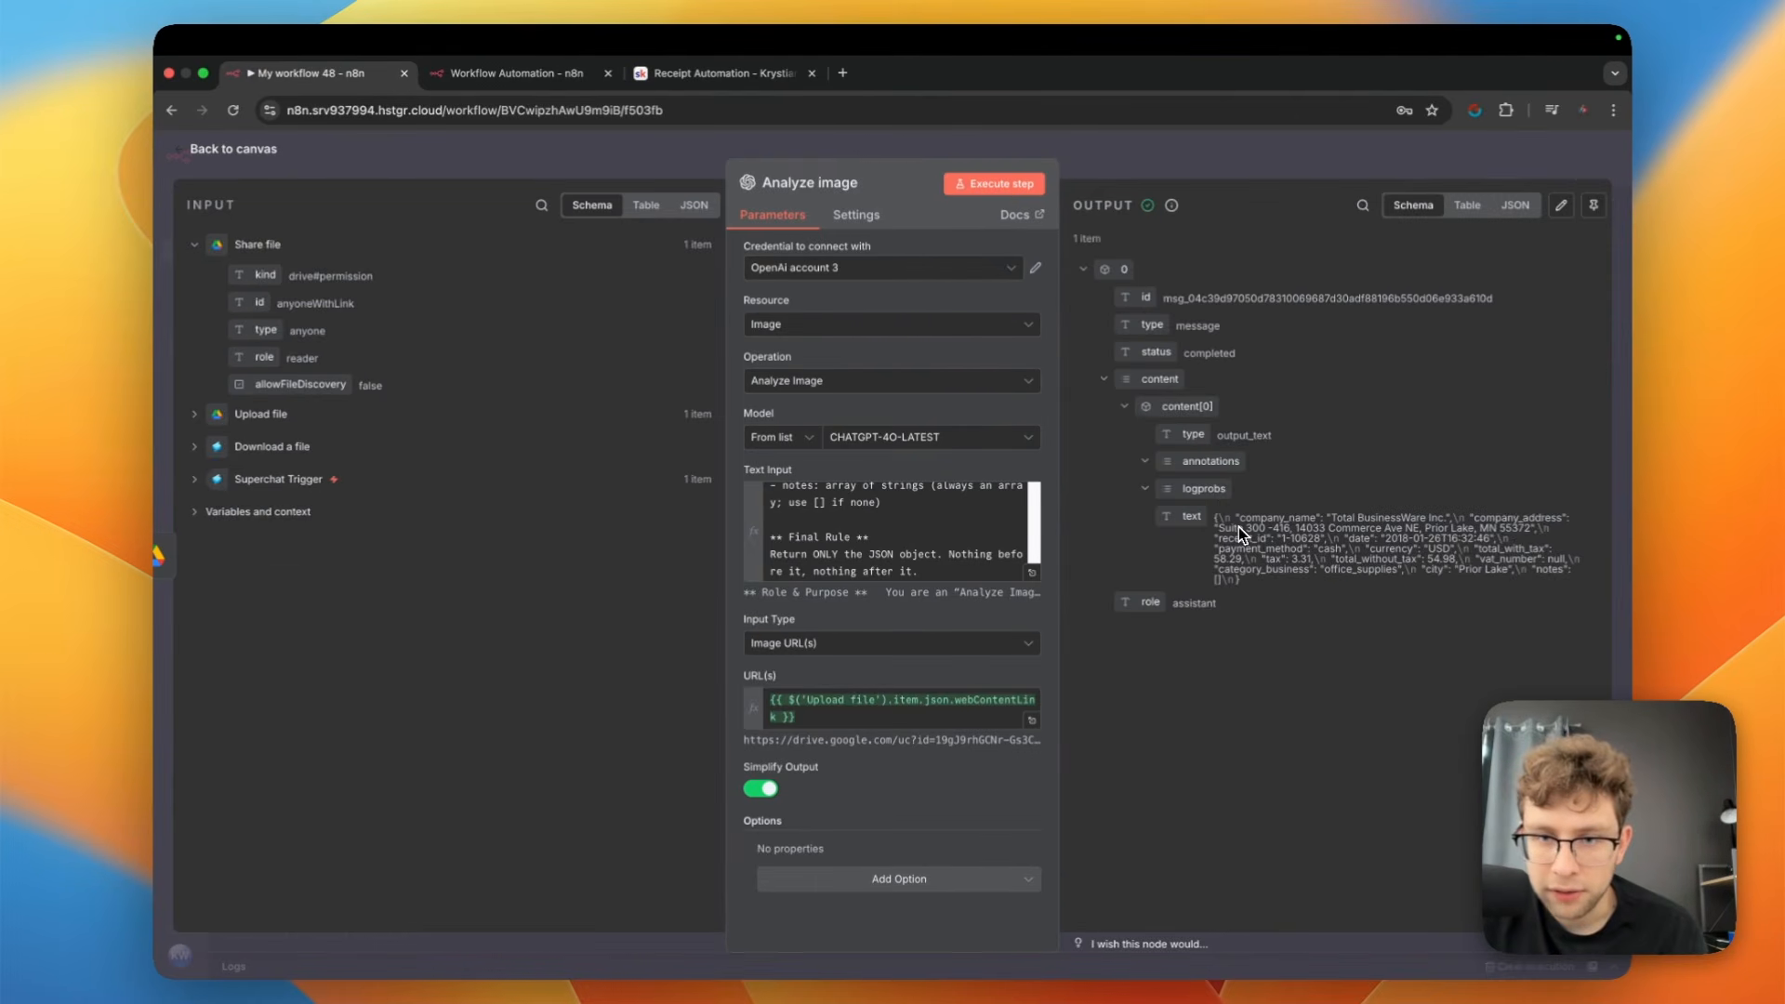
{"action": "left_click_drag", "start_coordinate": [1215, 518], "coordinate": [1394, 605]}
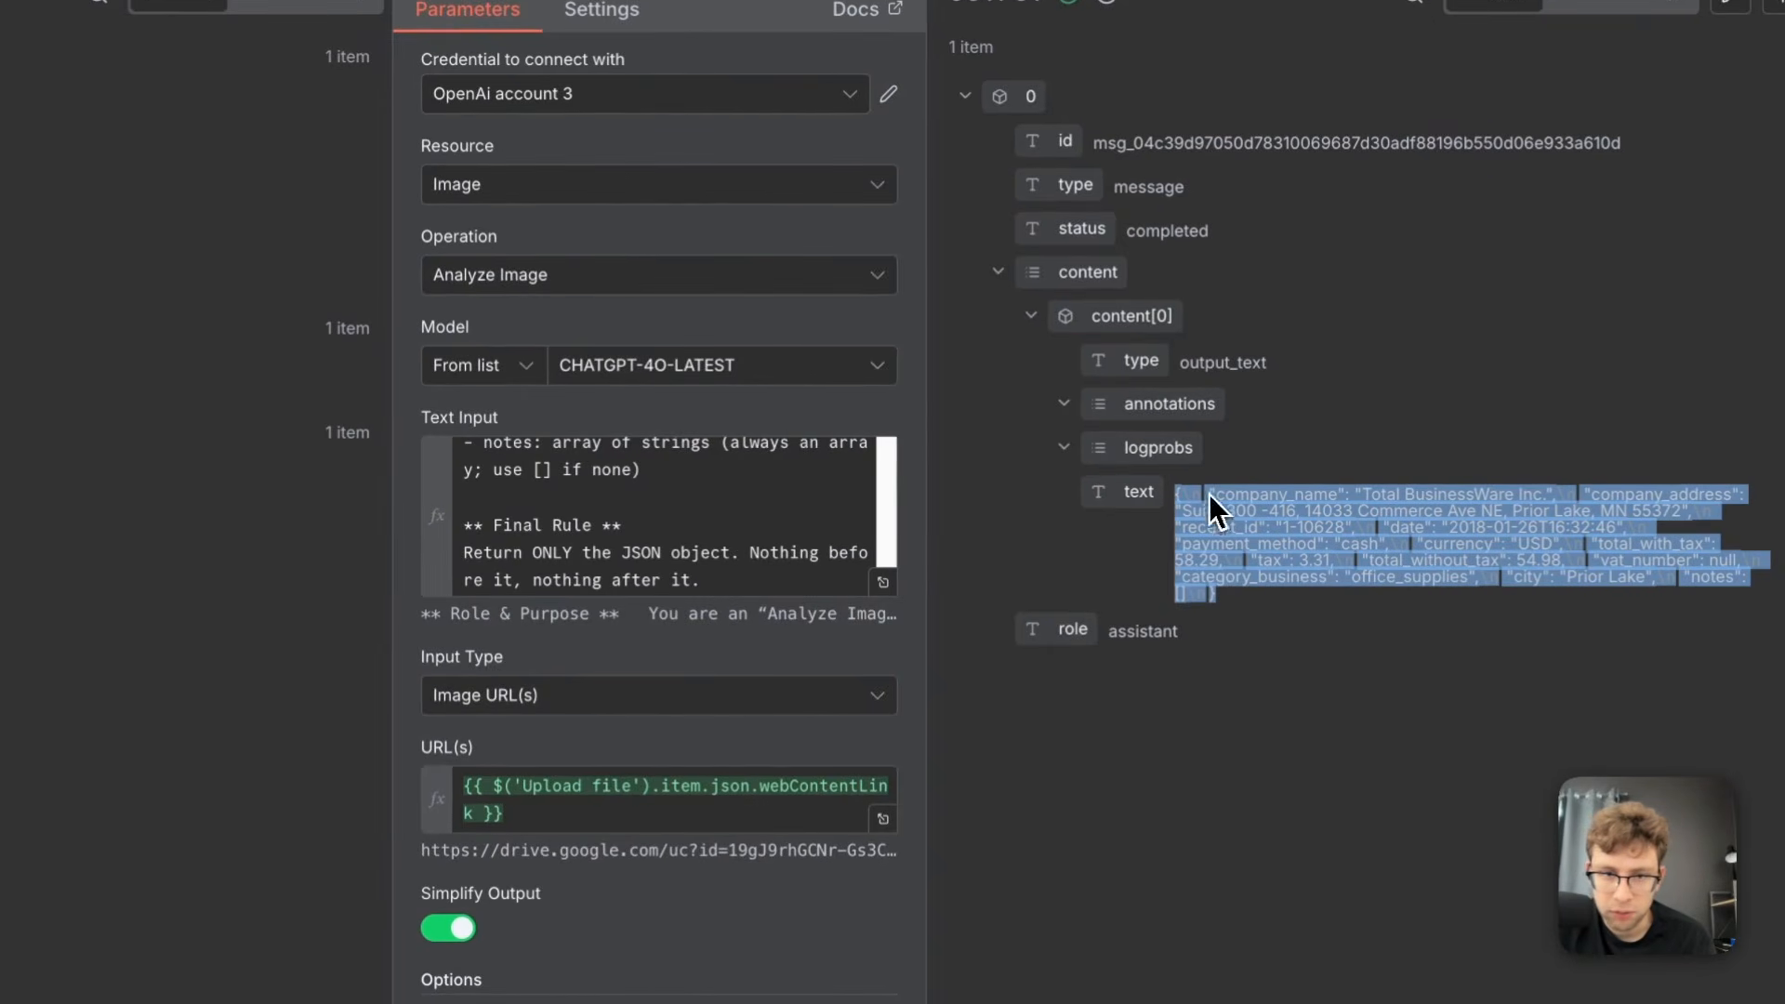
{"action": "left_click", "coordinate": [1447, 537]}
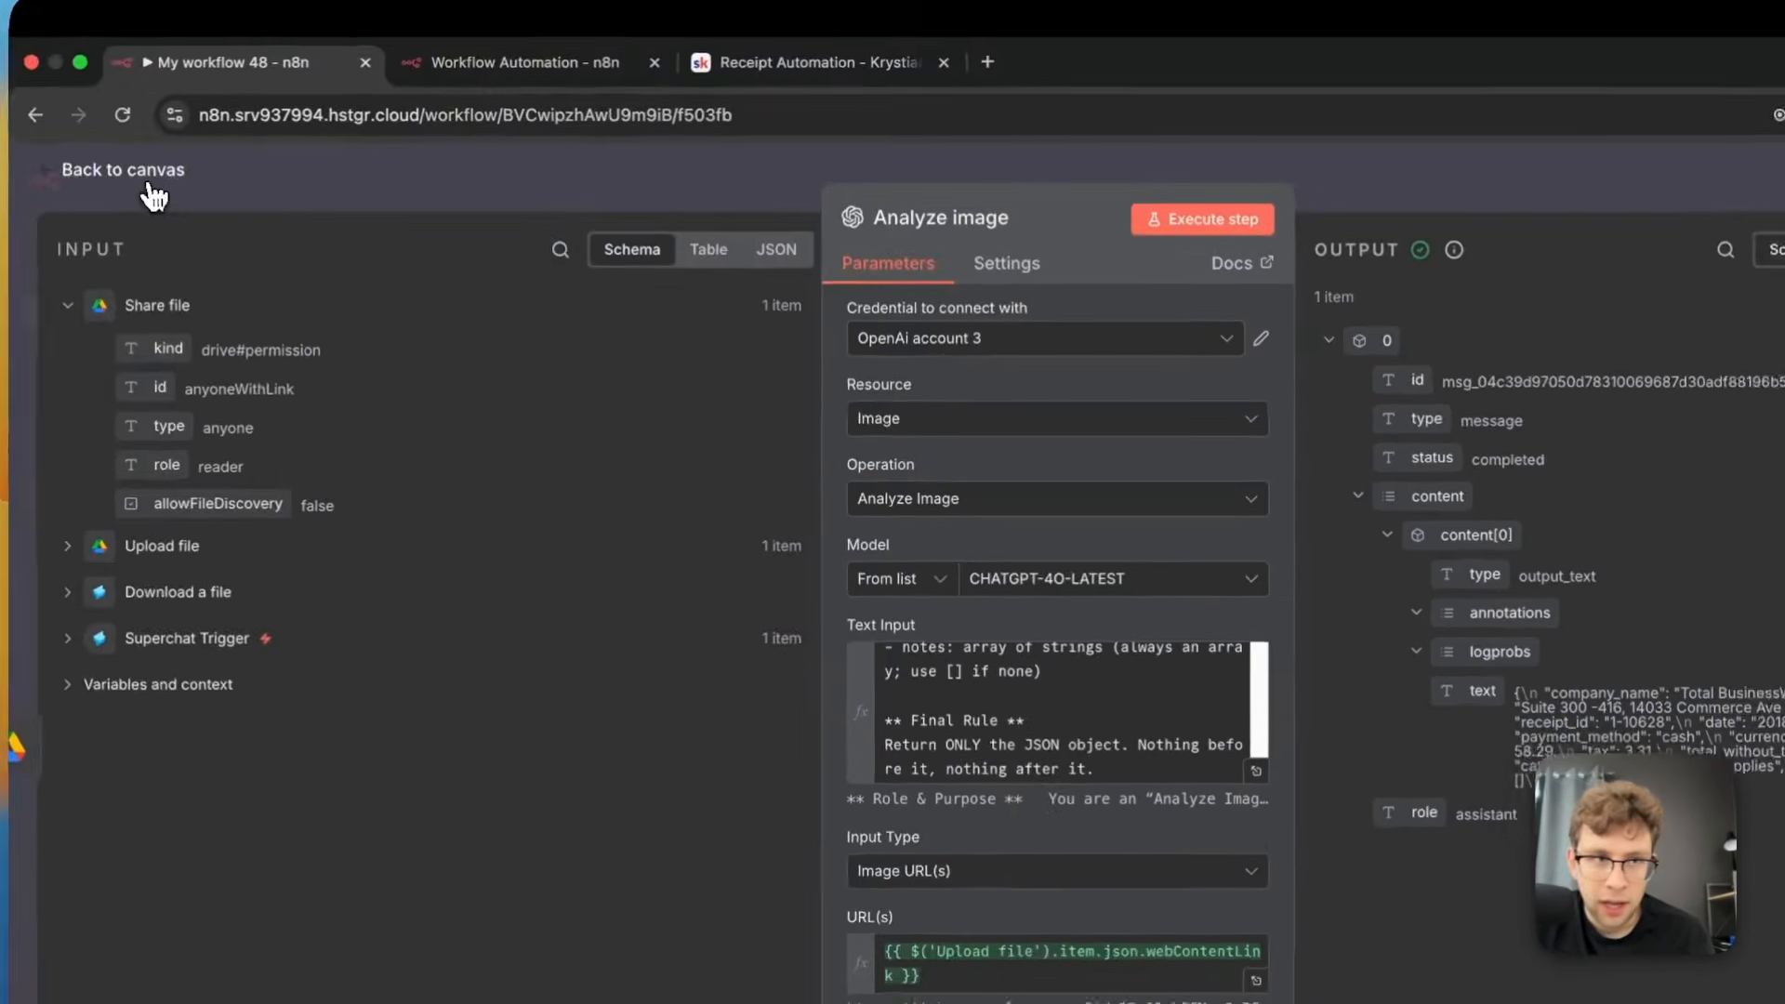
{"action": "left_click", "coordinate": [151, 189]}
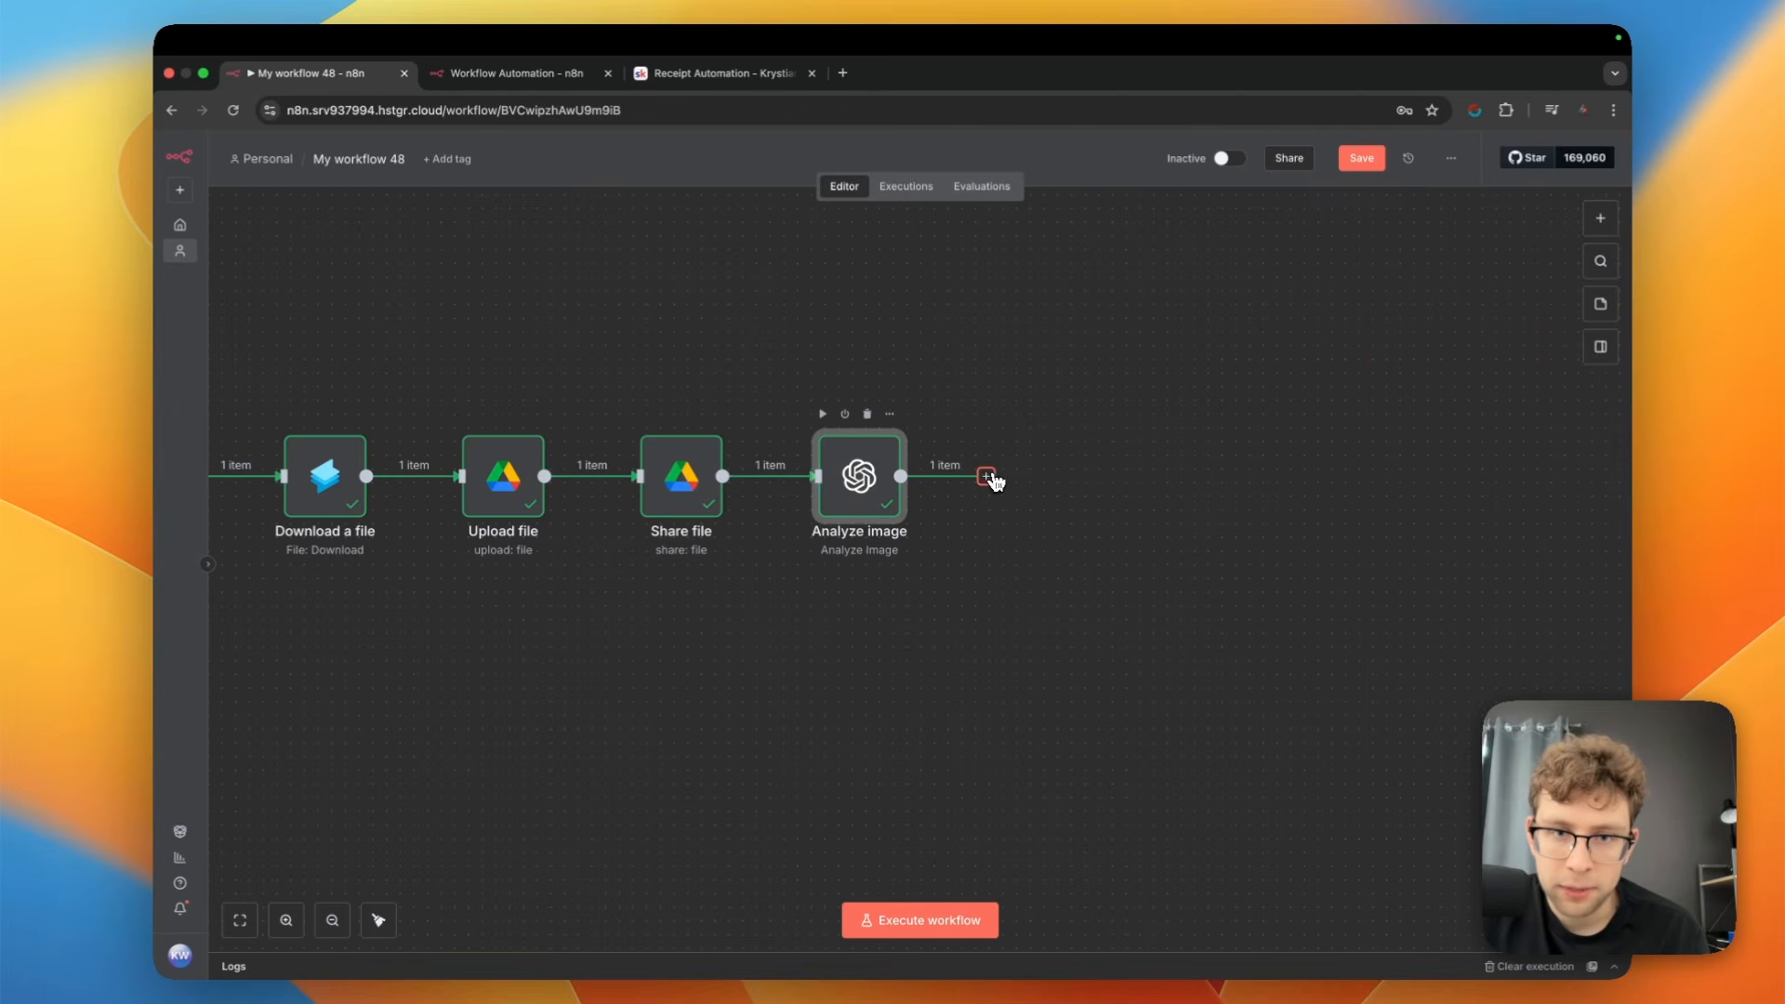
Add a Code in JavaScript node after the Analyze image node
{"action": "left_click", "coordinate": [987, 477]}
{"action": "type", "text": "code"}
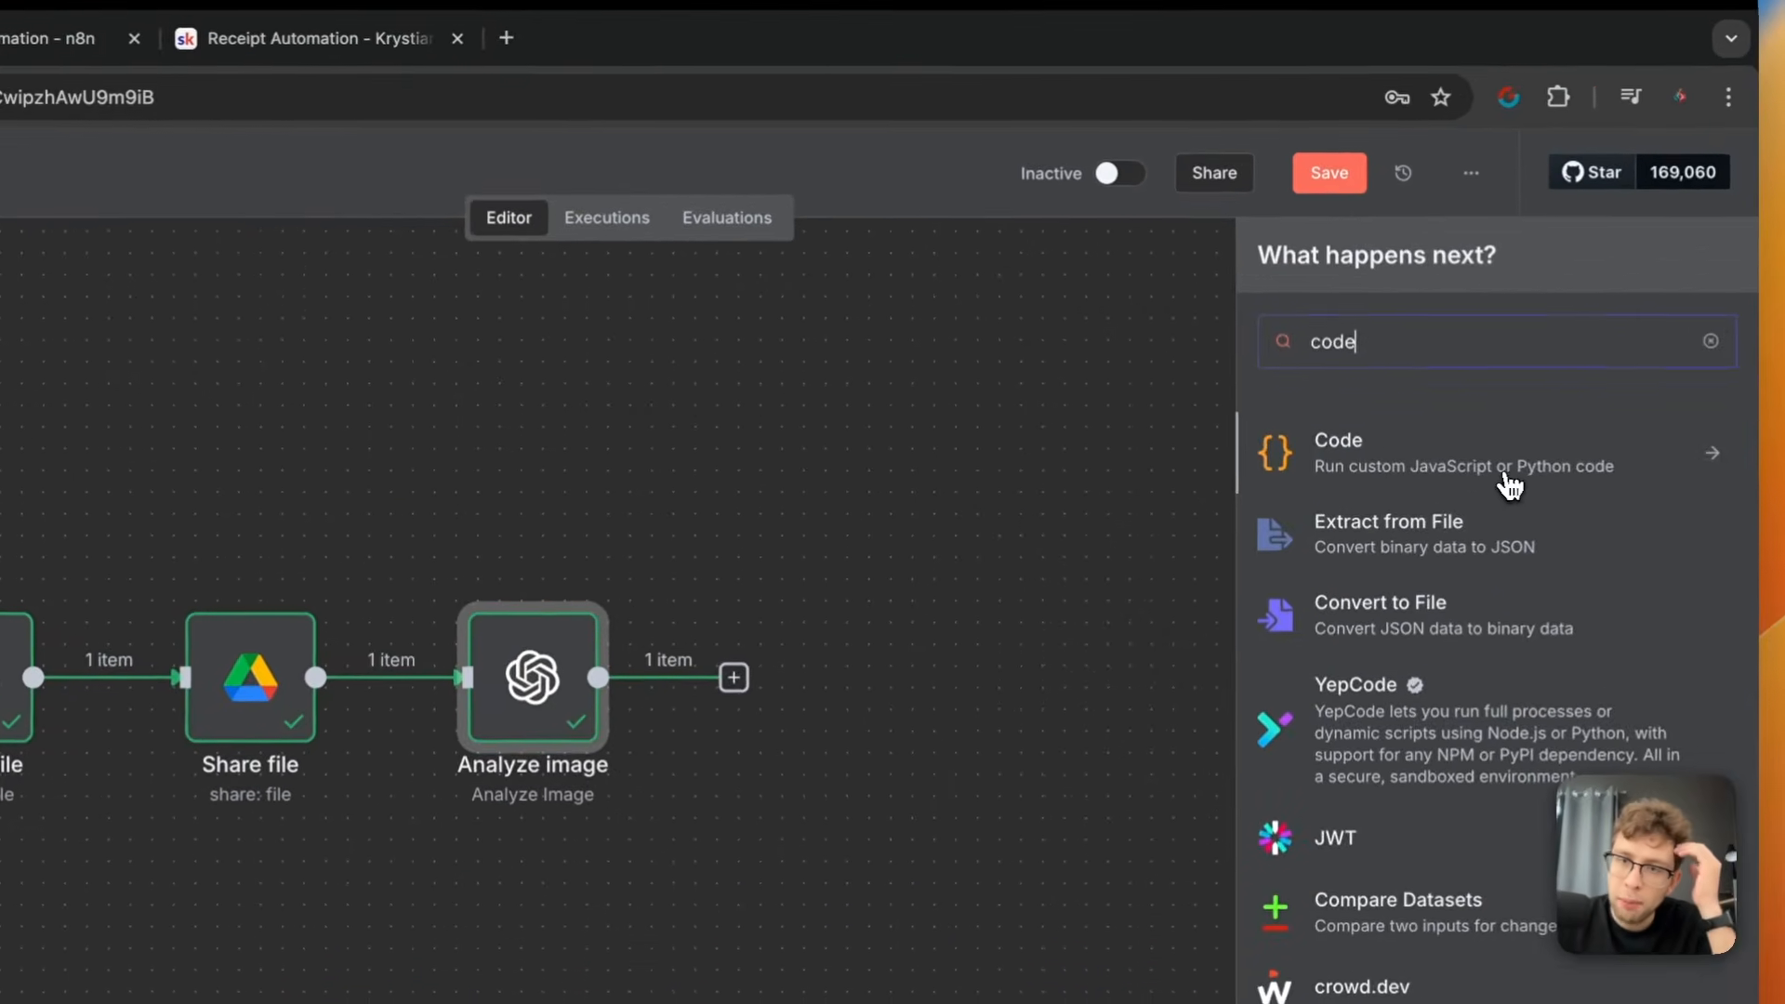
{"action": "left_click", "coordinate": [1510, 483]}
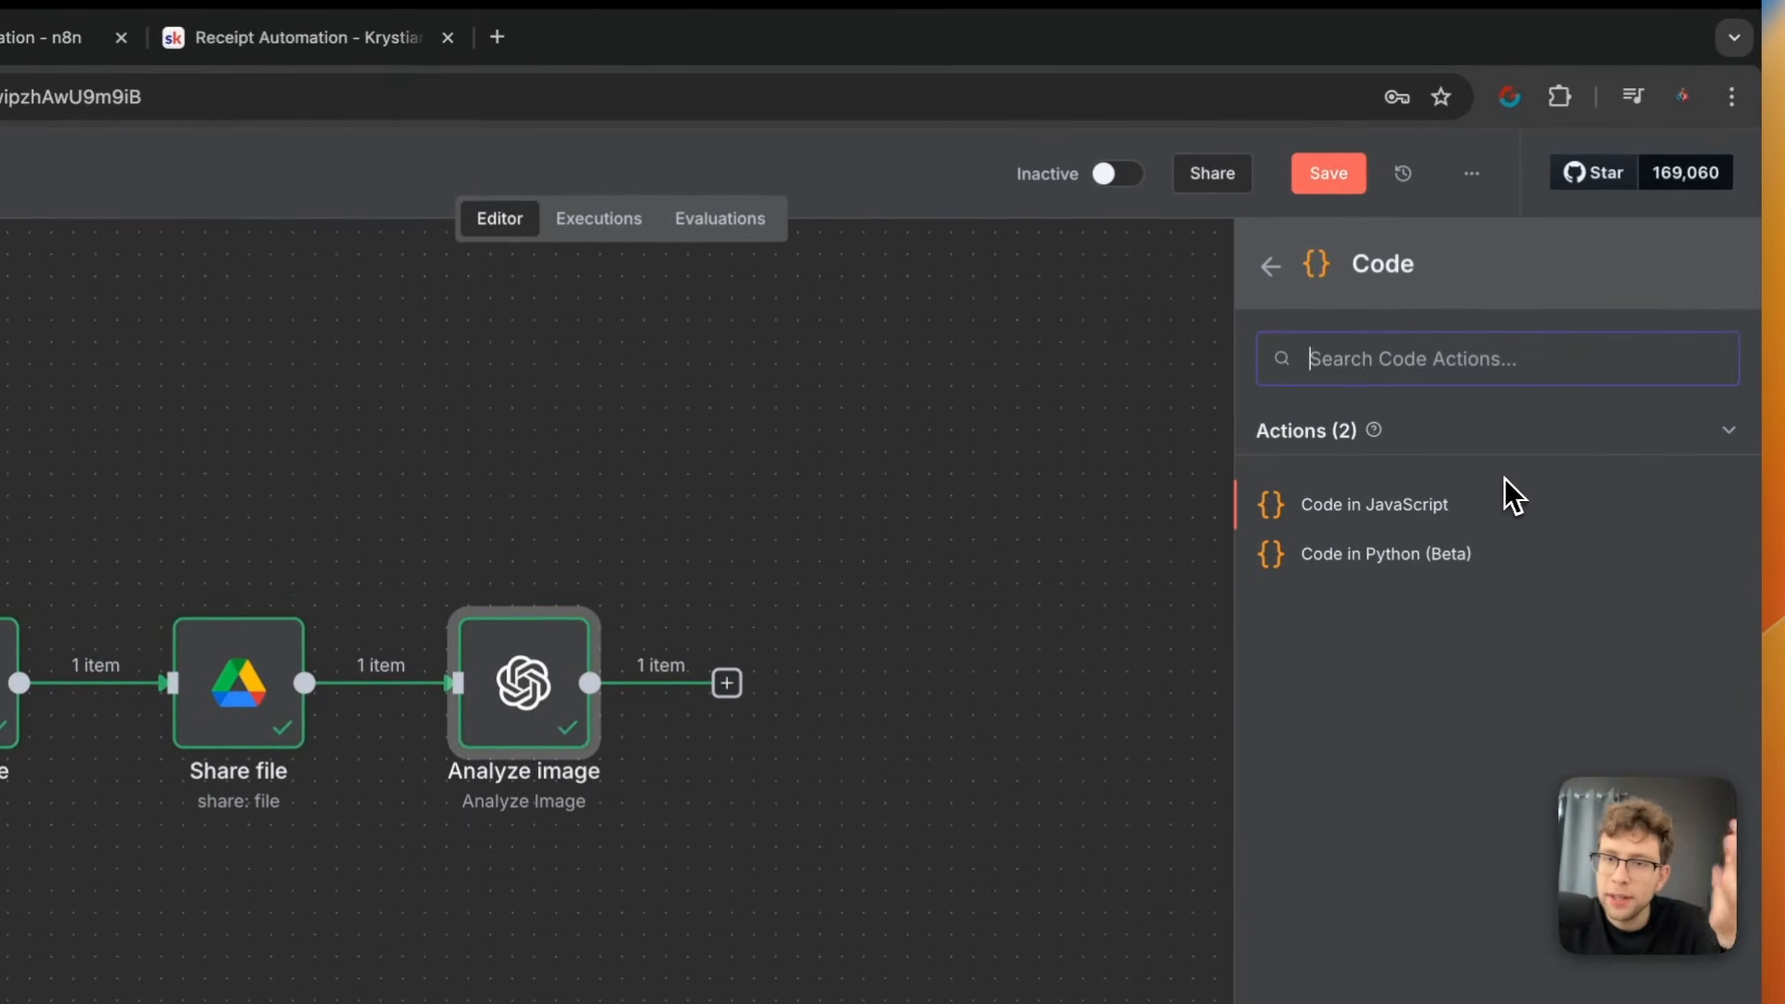
{"action": "left_click", "coordinate": [1454, 510]}
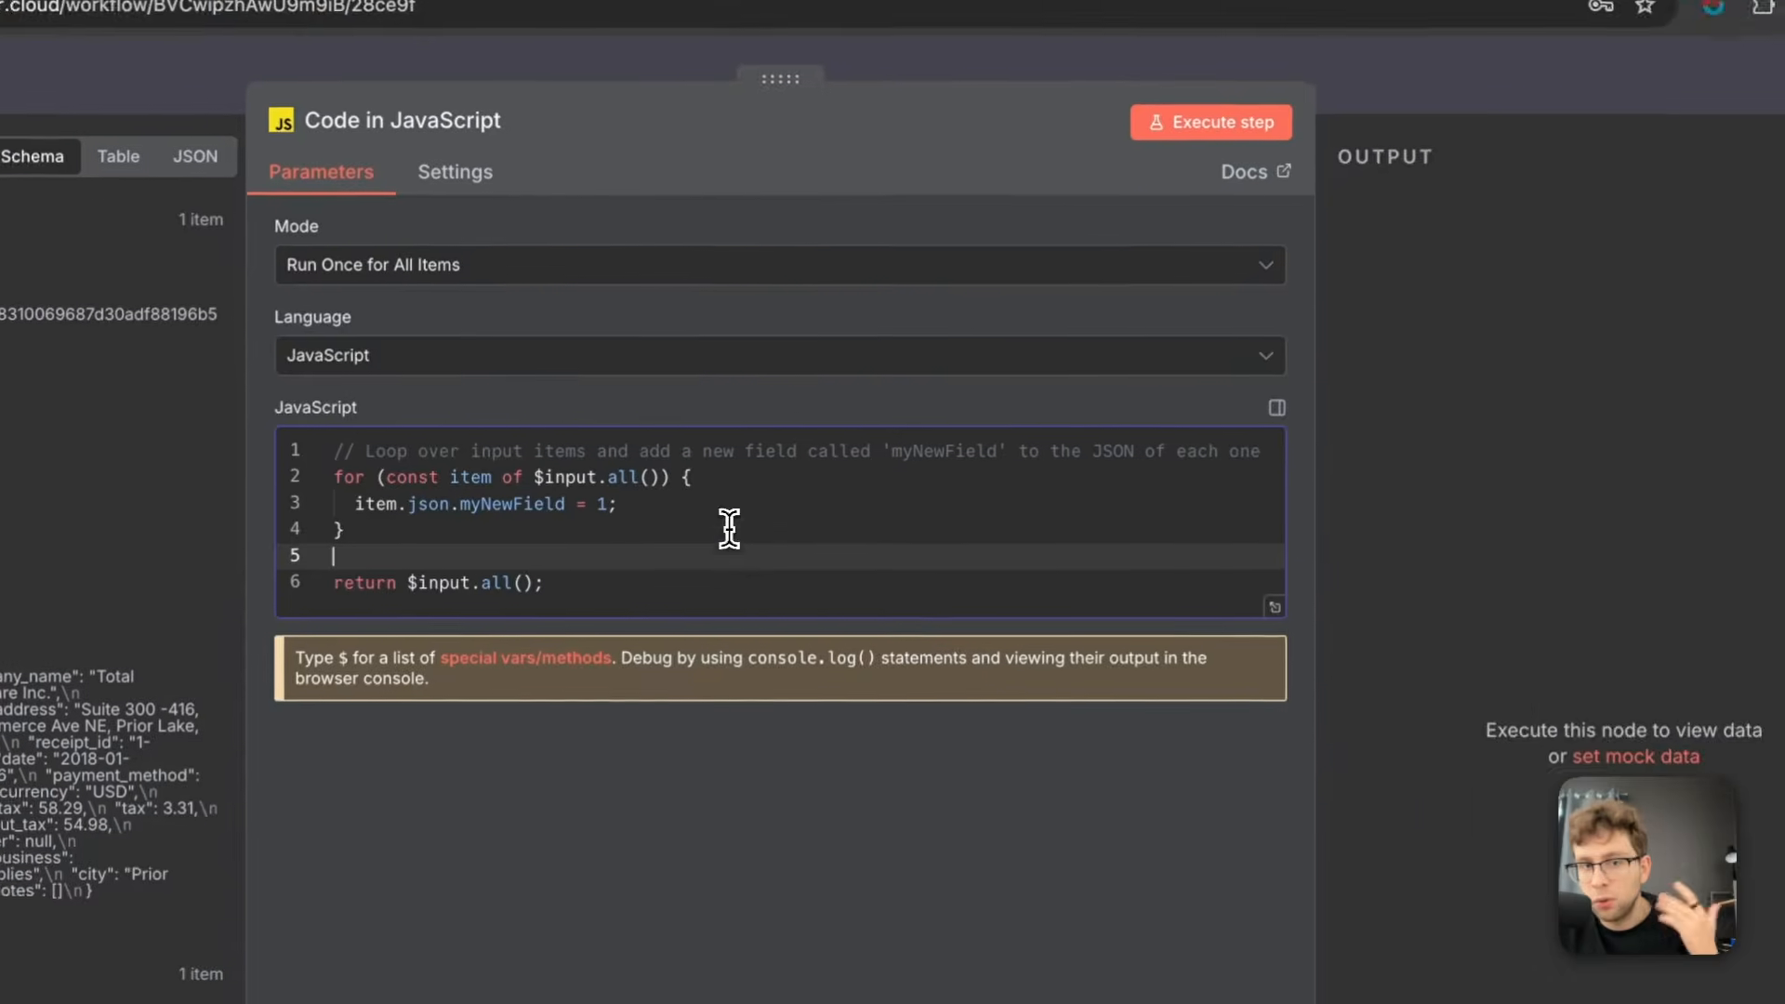
{"action": "left_click", "coordinate": [783, 713]}
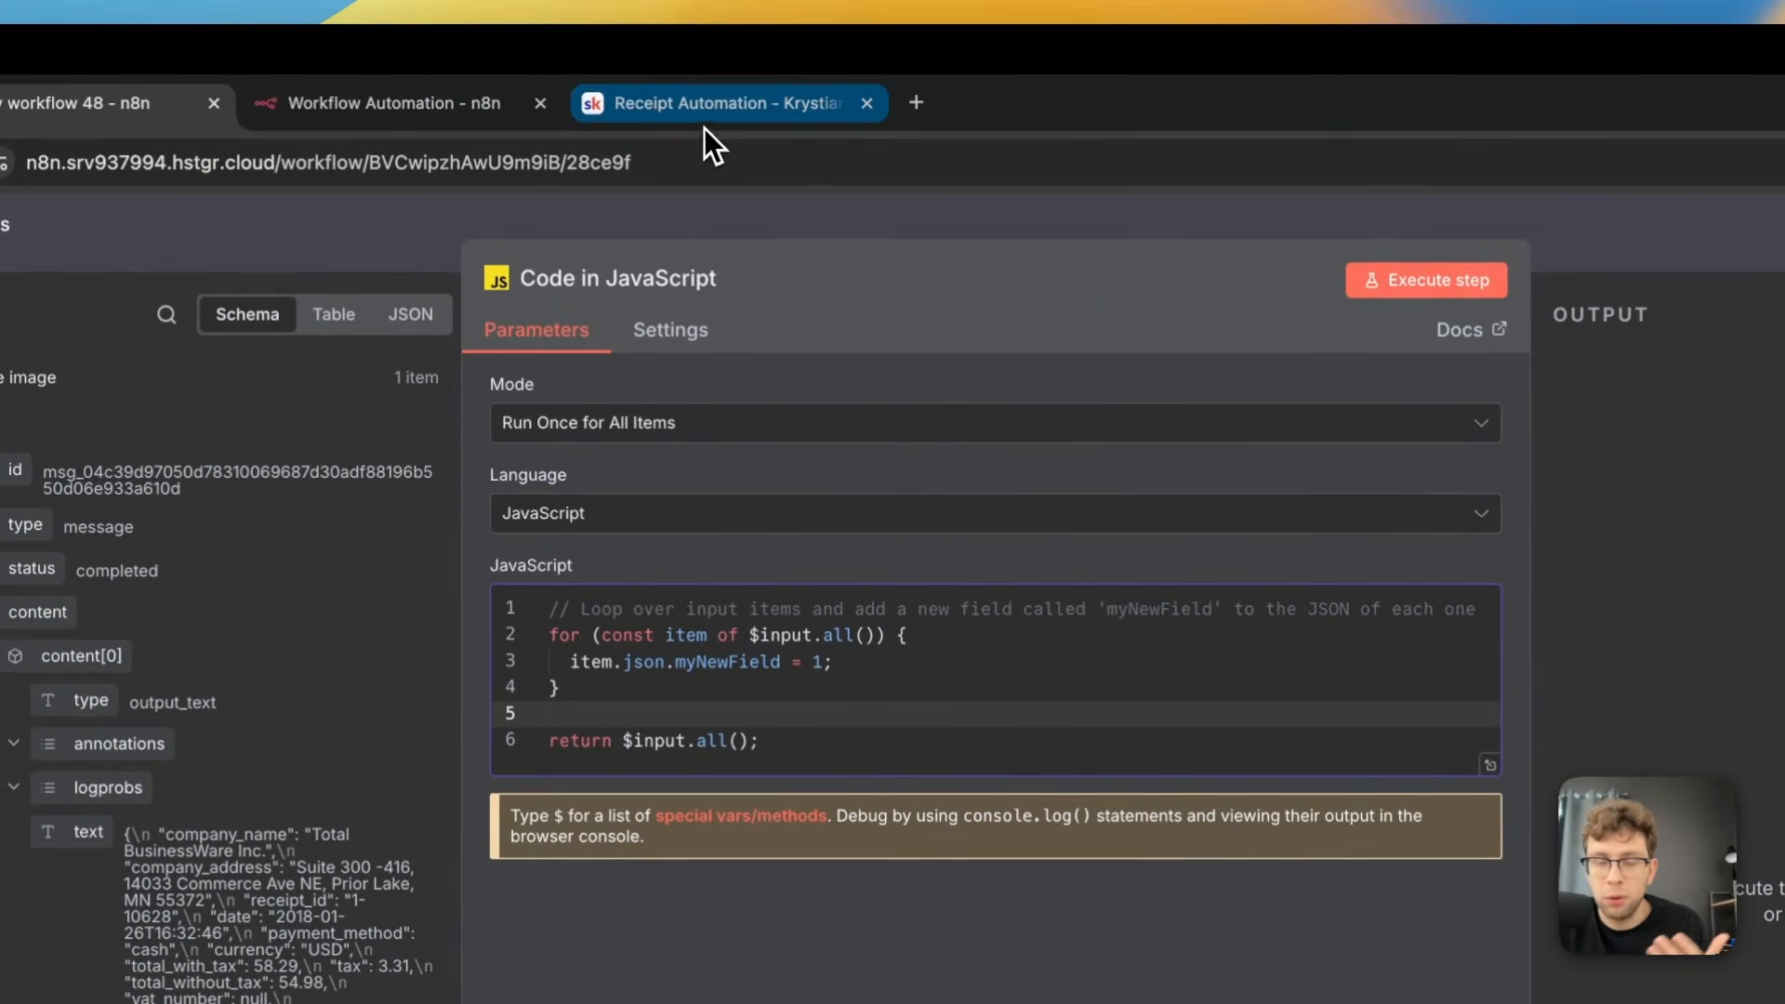
Switch to the Receipt Automation page on Skool and copy the whole Code in JavaScript snippet
{"action": "left_click", "coordinate": [705, 121]}
{"action": "scroll", "coordinate": [896, 411], "scroll_direction": "down", "scroll_amount": 10}
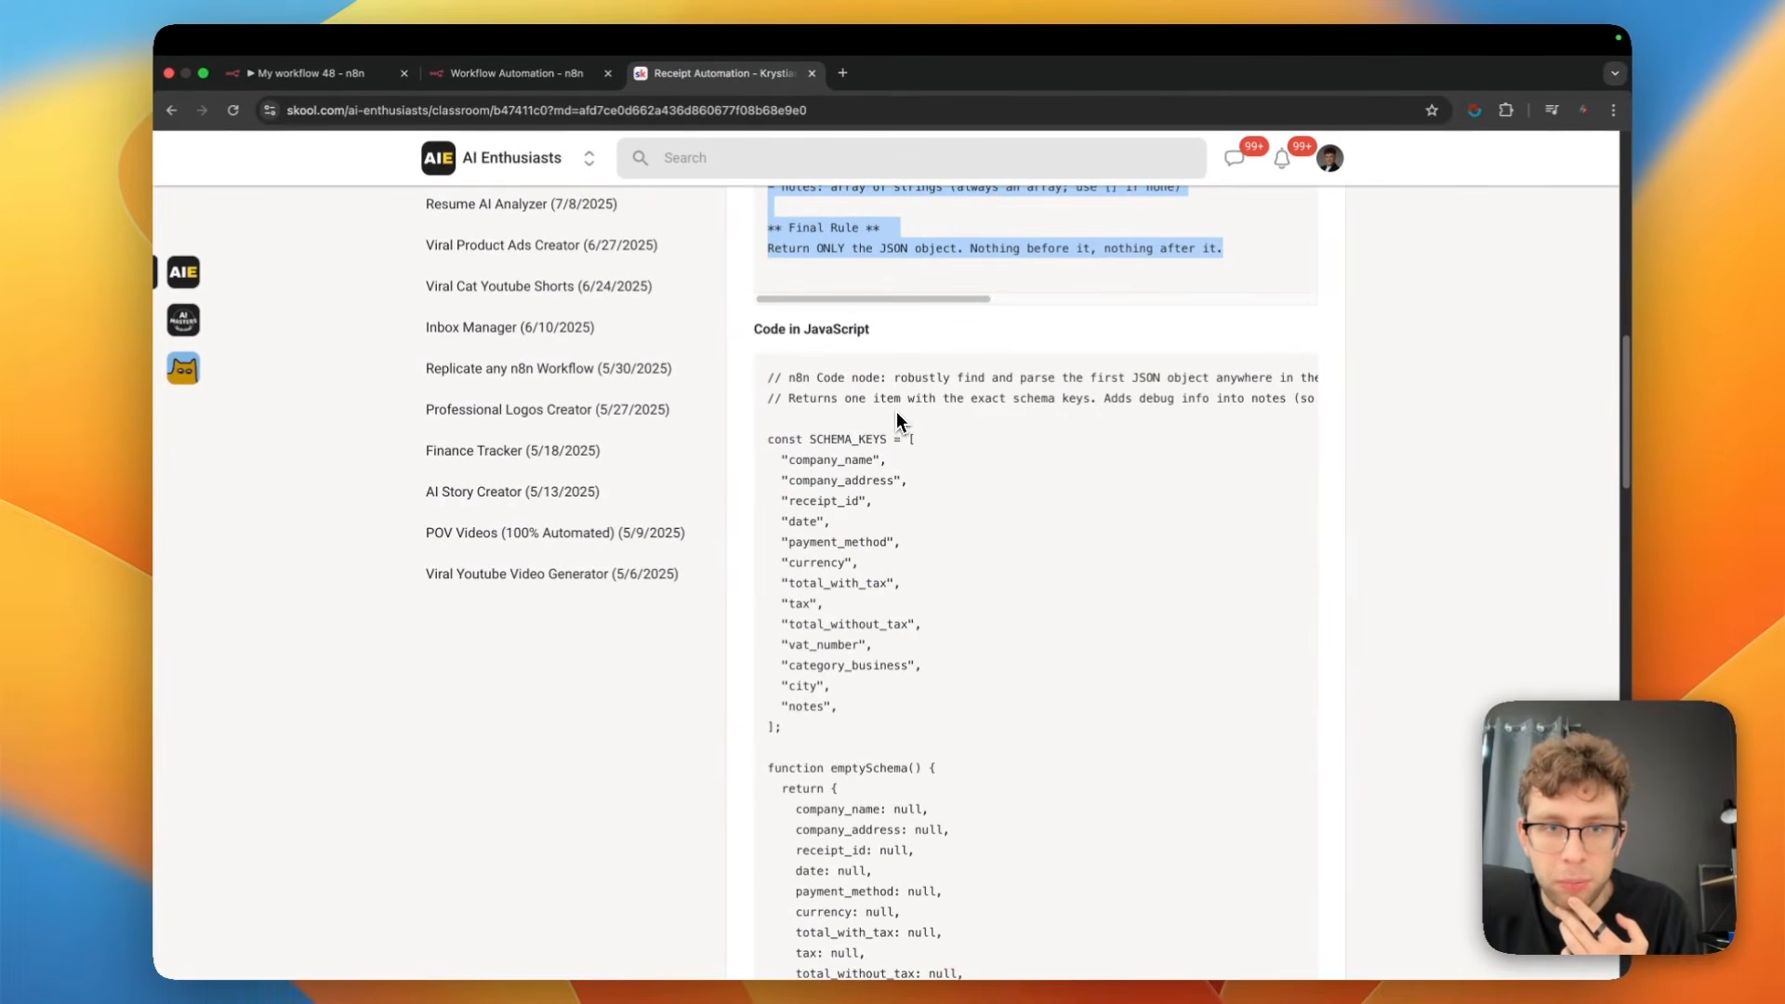
{"action": "left_click_drag", "start_coordinate": [771, 377], "coordinate": [1046, 838]}
{"action": "scroll", "coordinate": [985, 788], "scroll_direction": "down", "scroll_amount": 15}
{"action": "scroll", "coordinate": [985, 781], "scroll_direction": "down", "scroll_amount": 12}
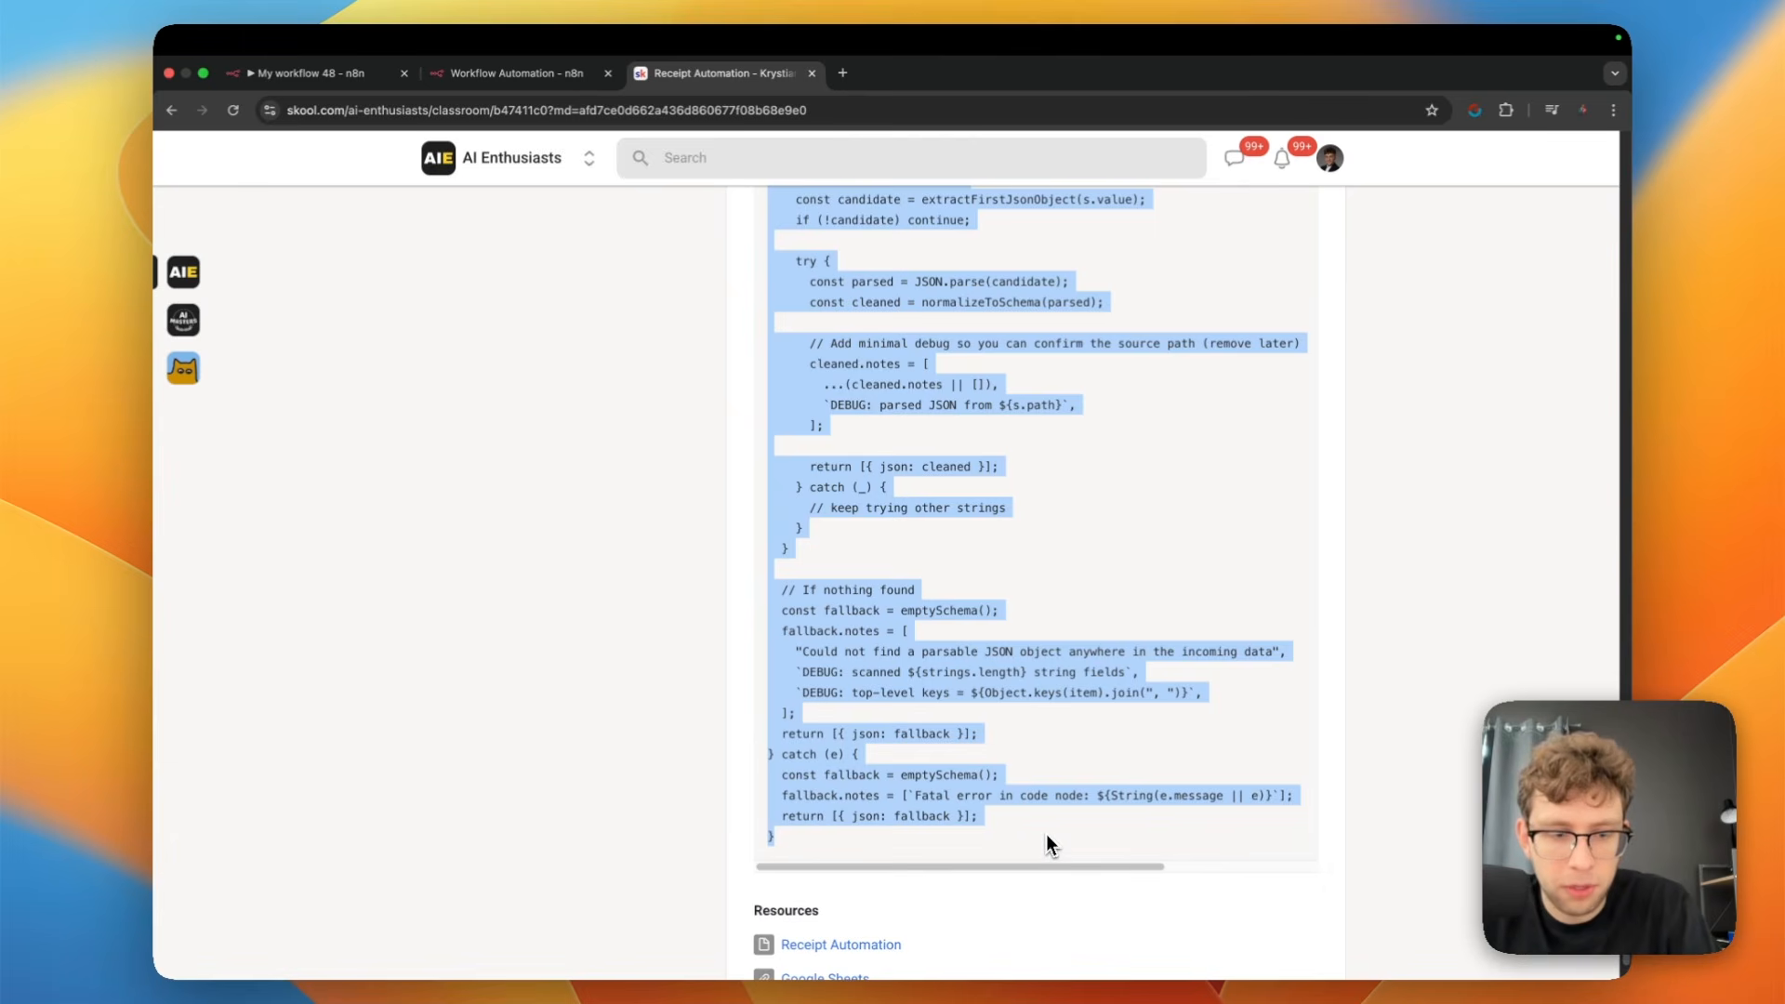
Return to My workflow 48 in n8n, replace the node's default JavaScript with the copied code, and execute the step
{"action": "left_click", "coordinate": [557, 74]}
{"action": "left_click", "coordinate": [355, 75]}
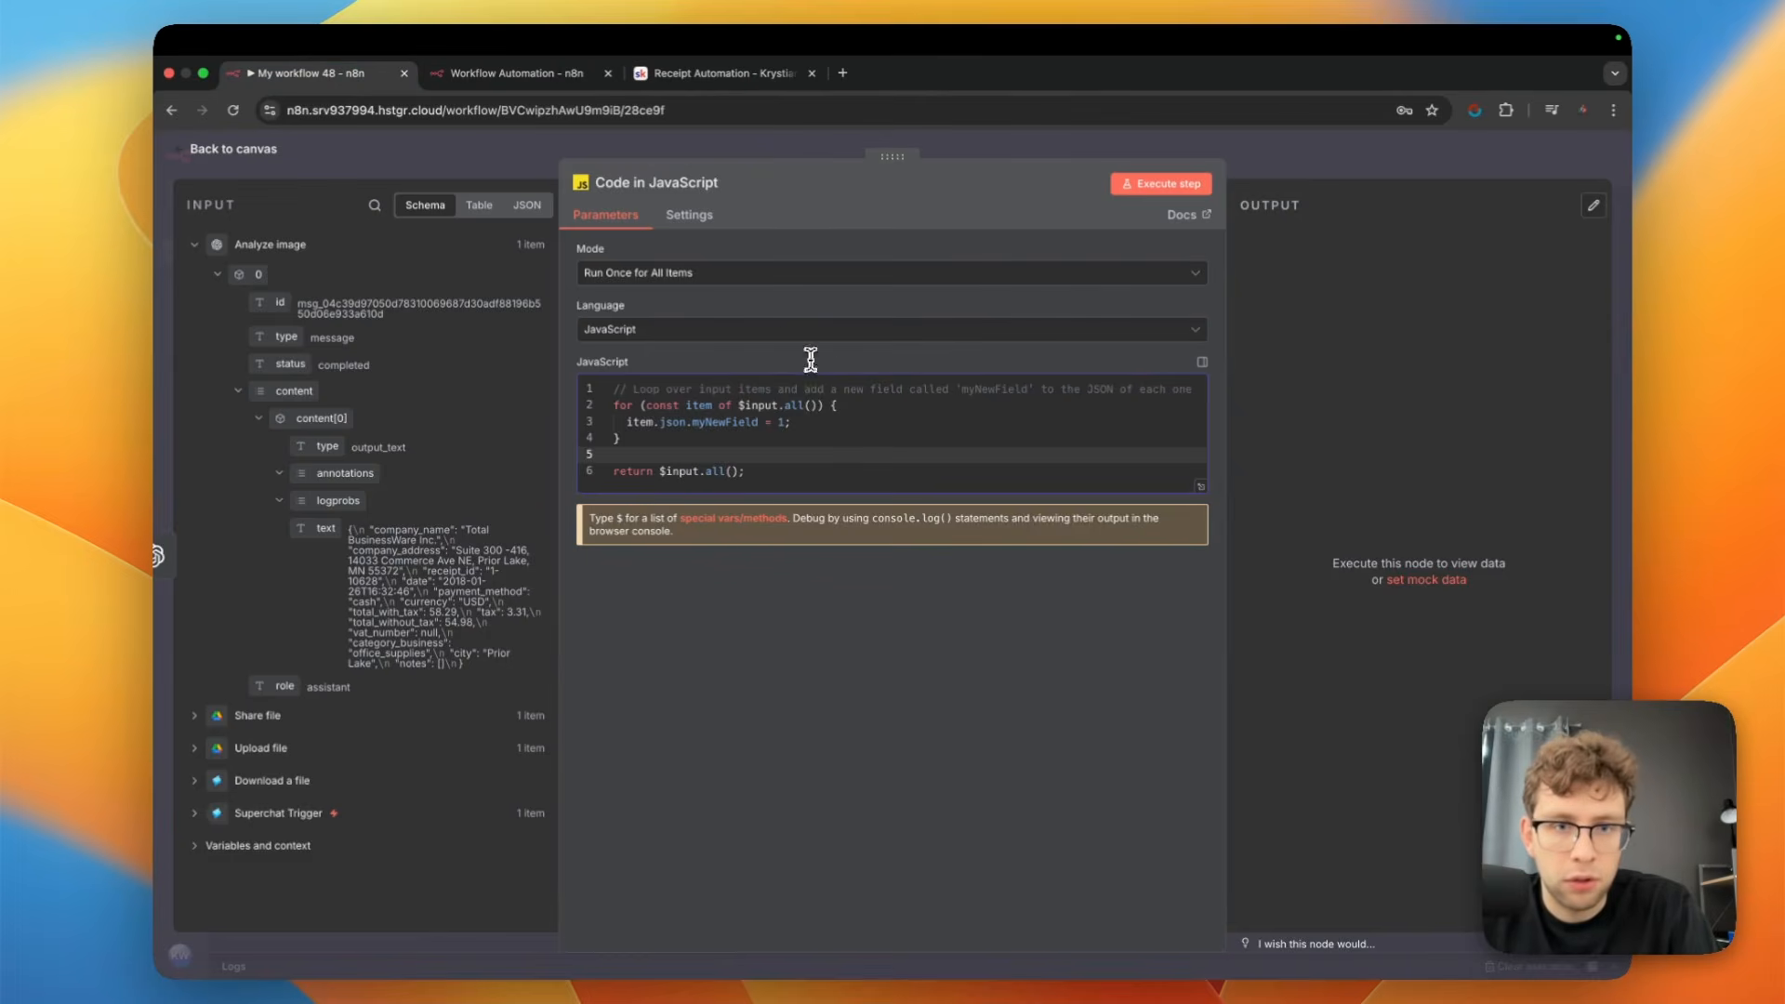
{"action": "left_click", "coordinate": [864, 393]}
{"action": "key", "text": "super+a"}
{"action": "key", "text": "super+v"}
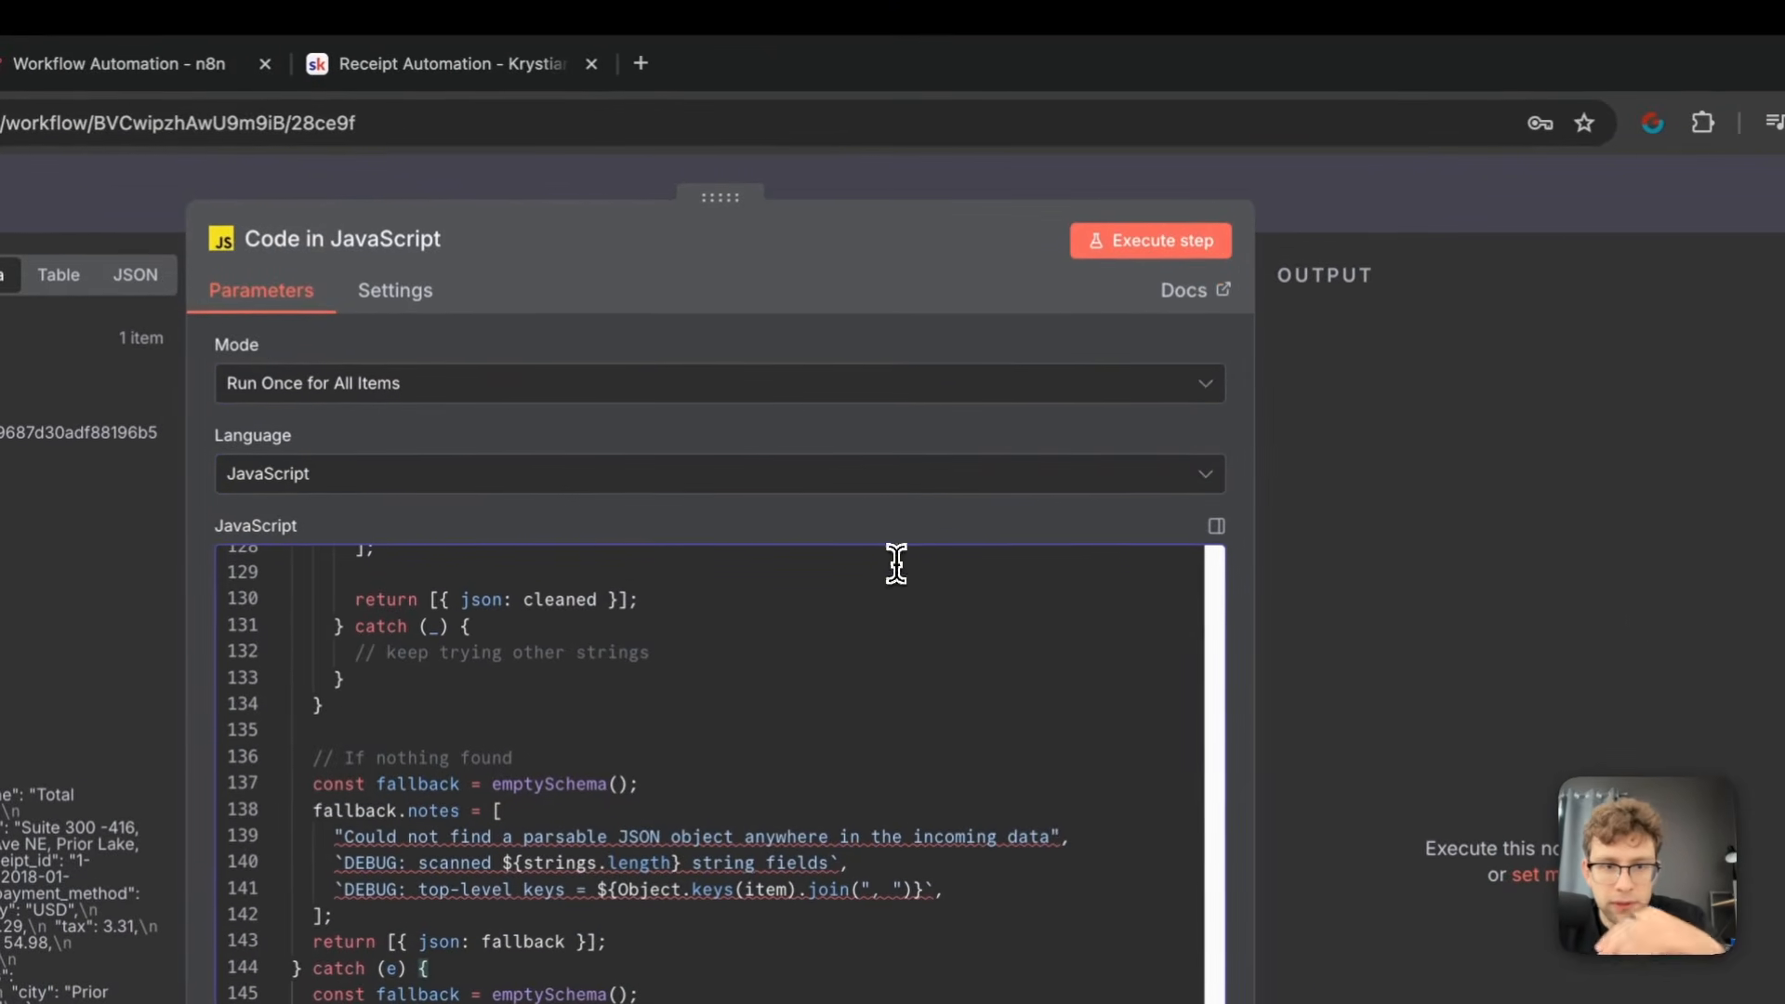
{"action": "left_click", "coordinate": [1198, 248]}
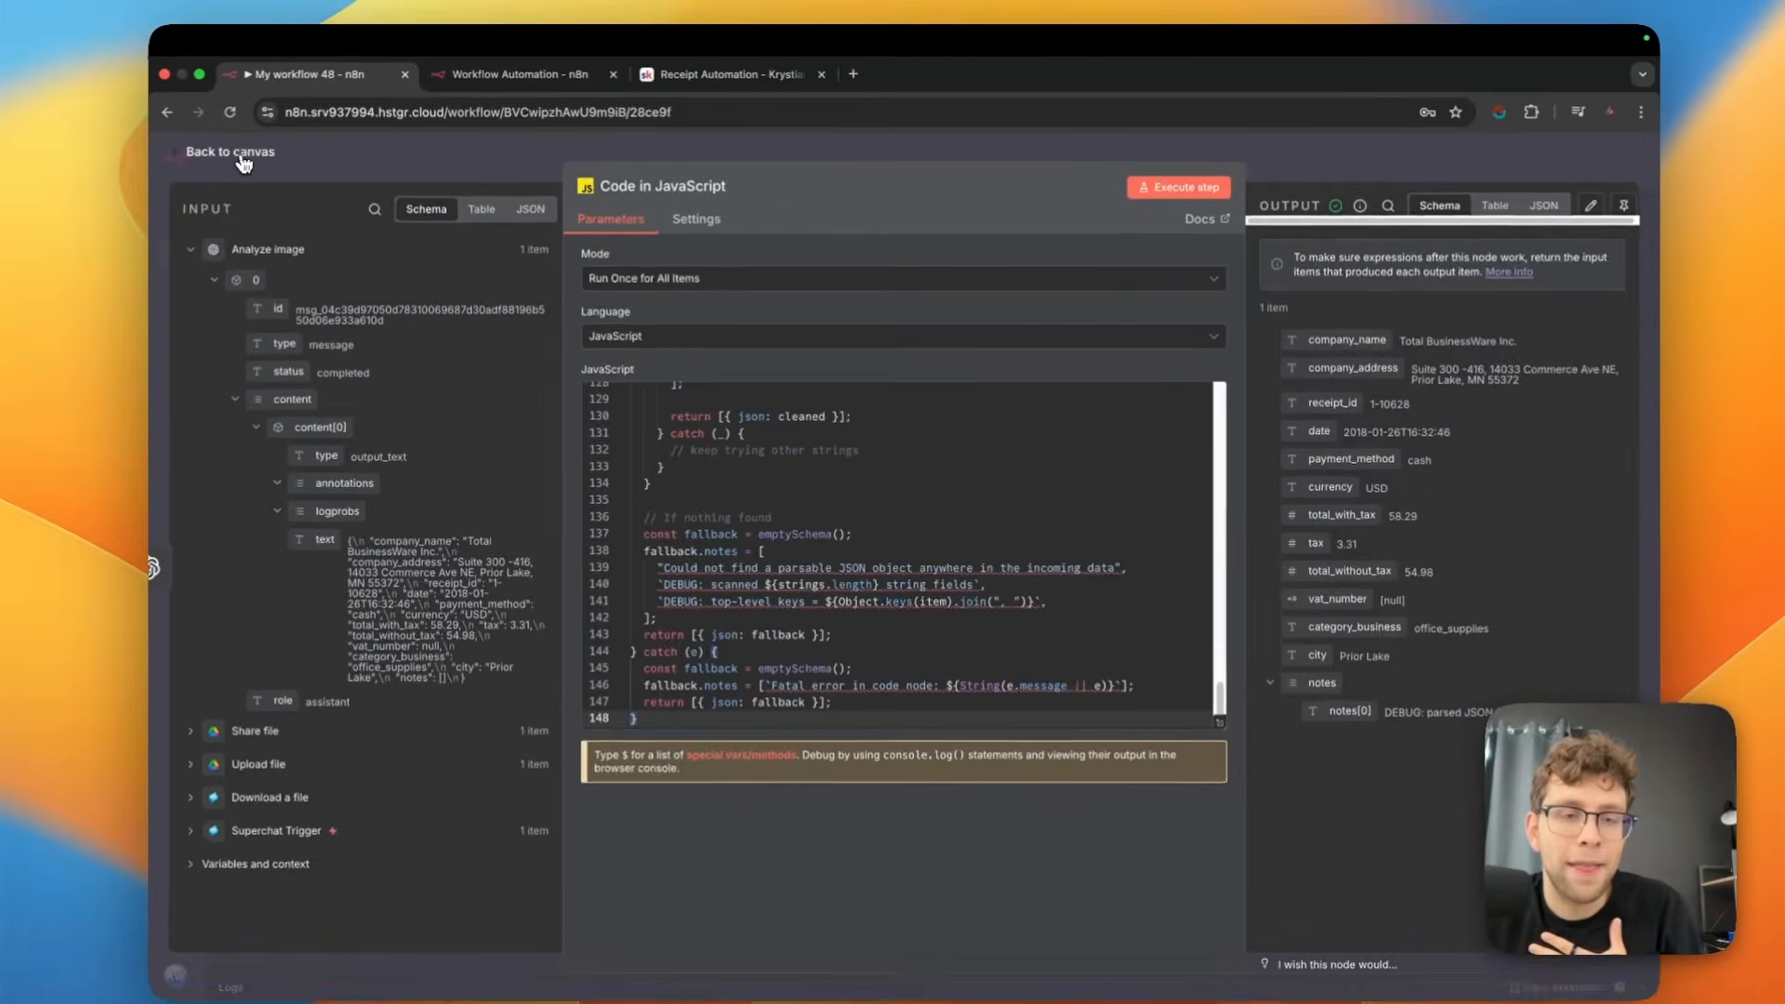
{"action": "left_click", "coordinate": [243, 162]}
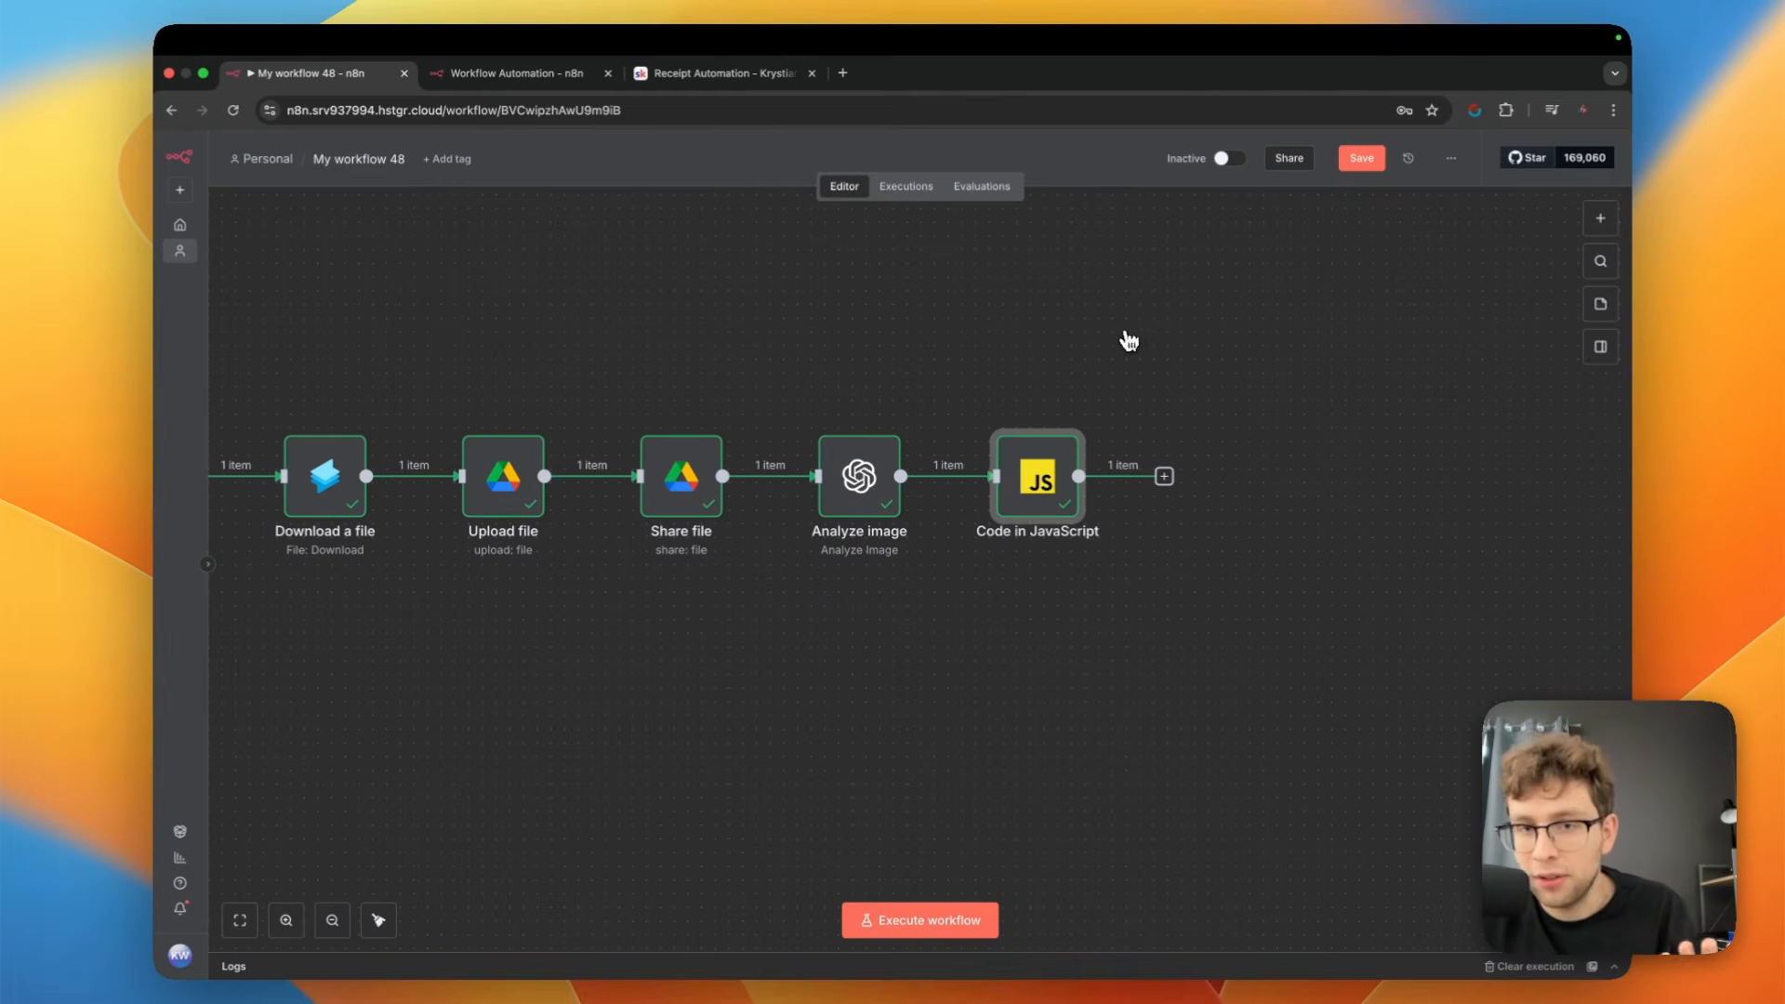
Add a Google Sheets node with the Append row in sheet action after the Code in JavaScript node
{"action": "scroll", "coordinate": [1173, 357], "scroll_direction": "down", "scroll_amount": 1}
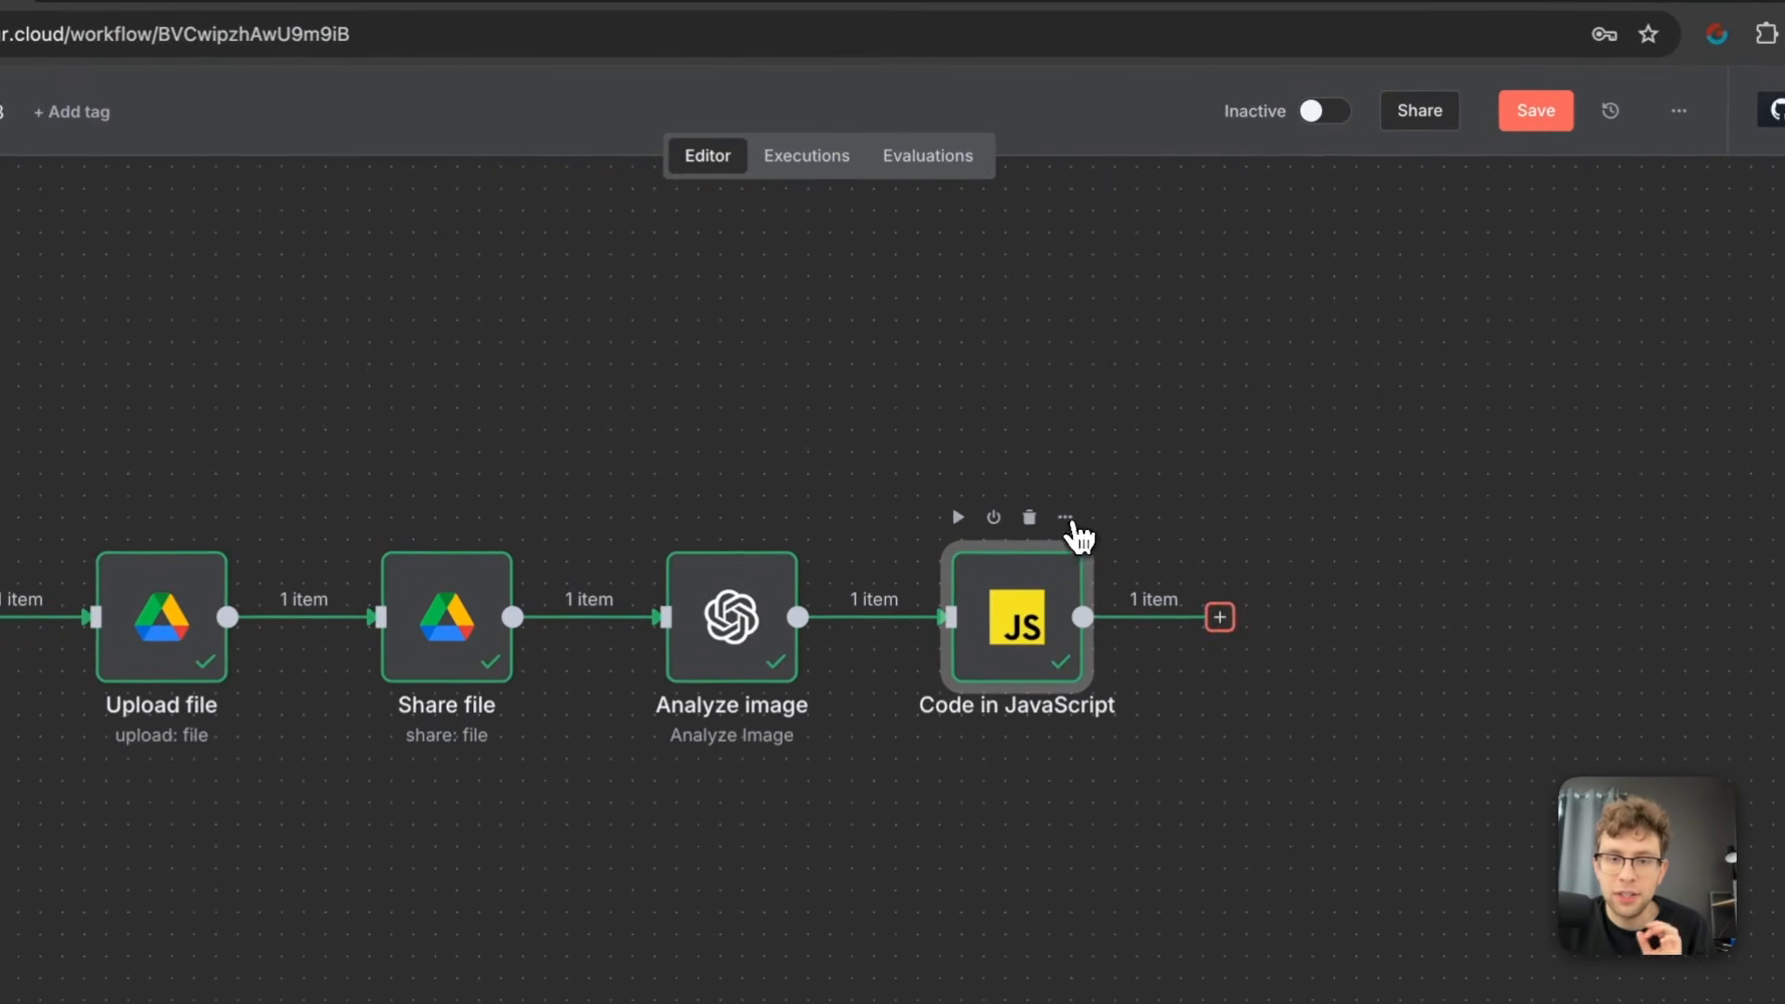
{"action": "left_click_drag", "start_coordinate": [794, 265], "coordinate": [848, 270]}
{"action": "left_click_drag", "start_coordinate": [714, 289], "coordinate": [666, 366]}
{"action": "left_click", "coordinate": [967, 614]}
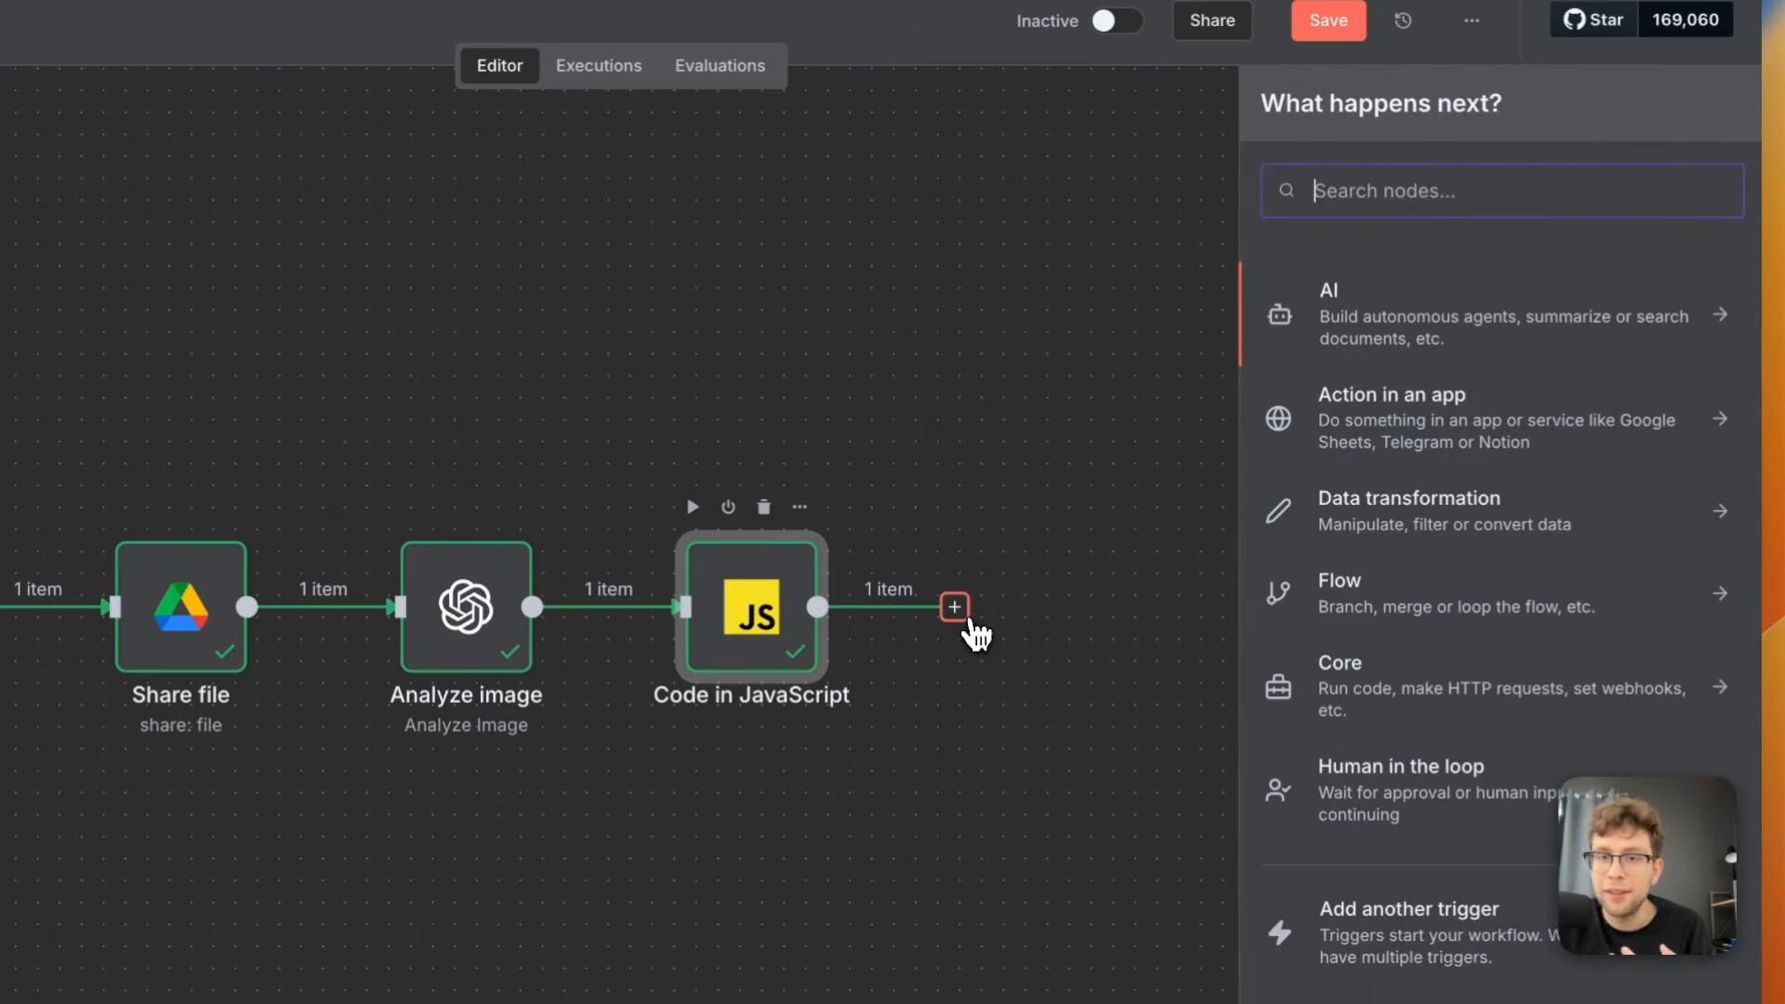
{"action": "type", "text": "goog"}
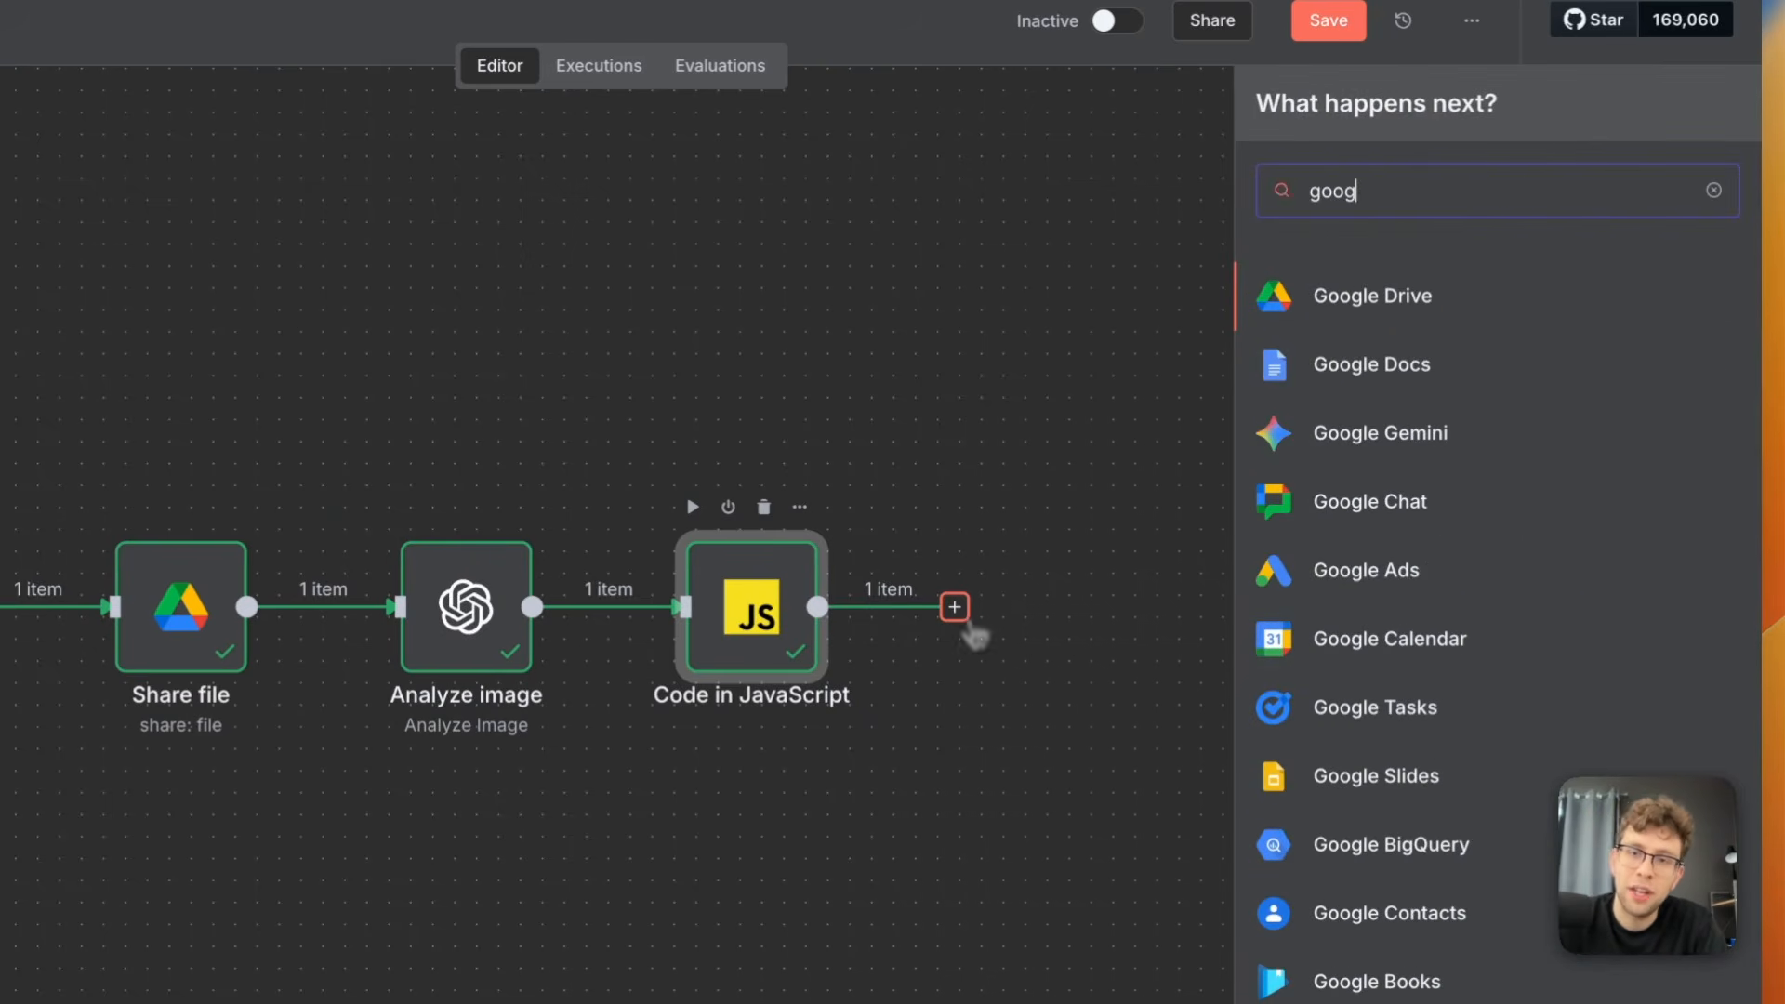
{"action": "type", "text": "le"}
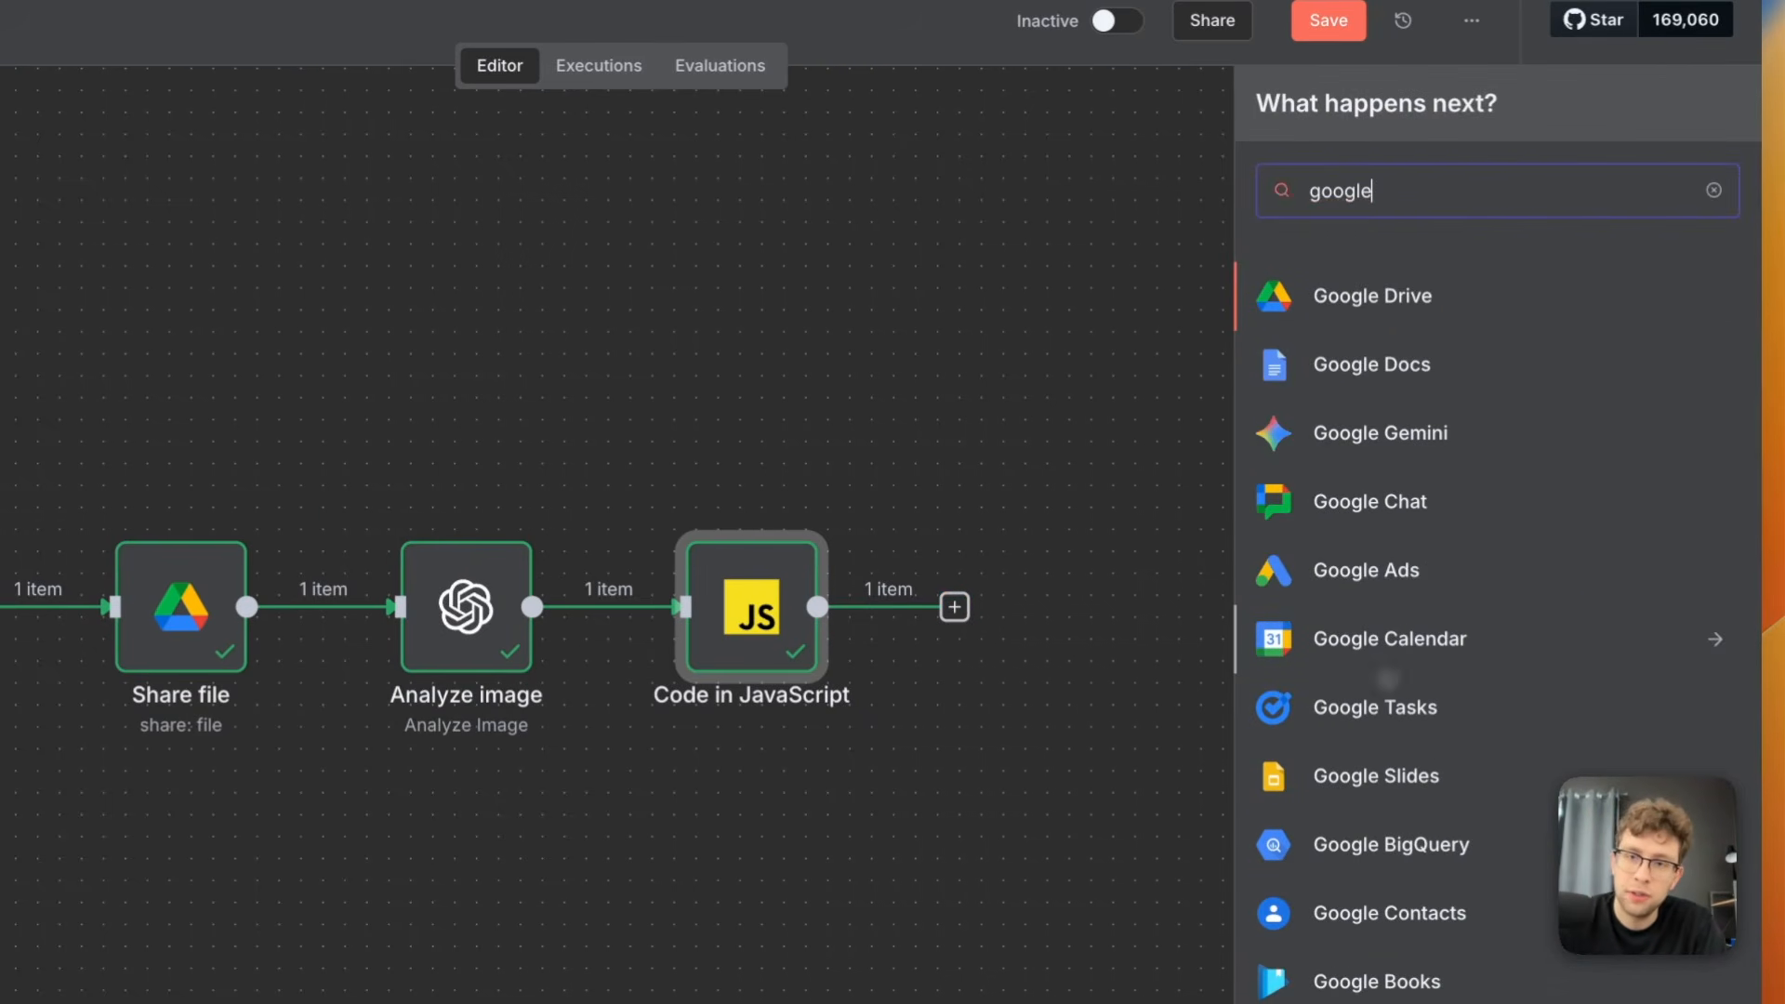
{"action": "type", "text": " shee"}
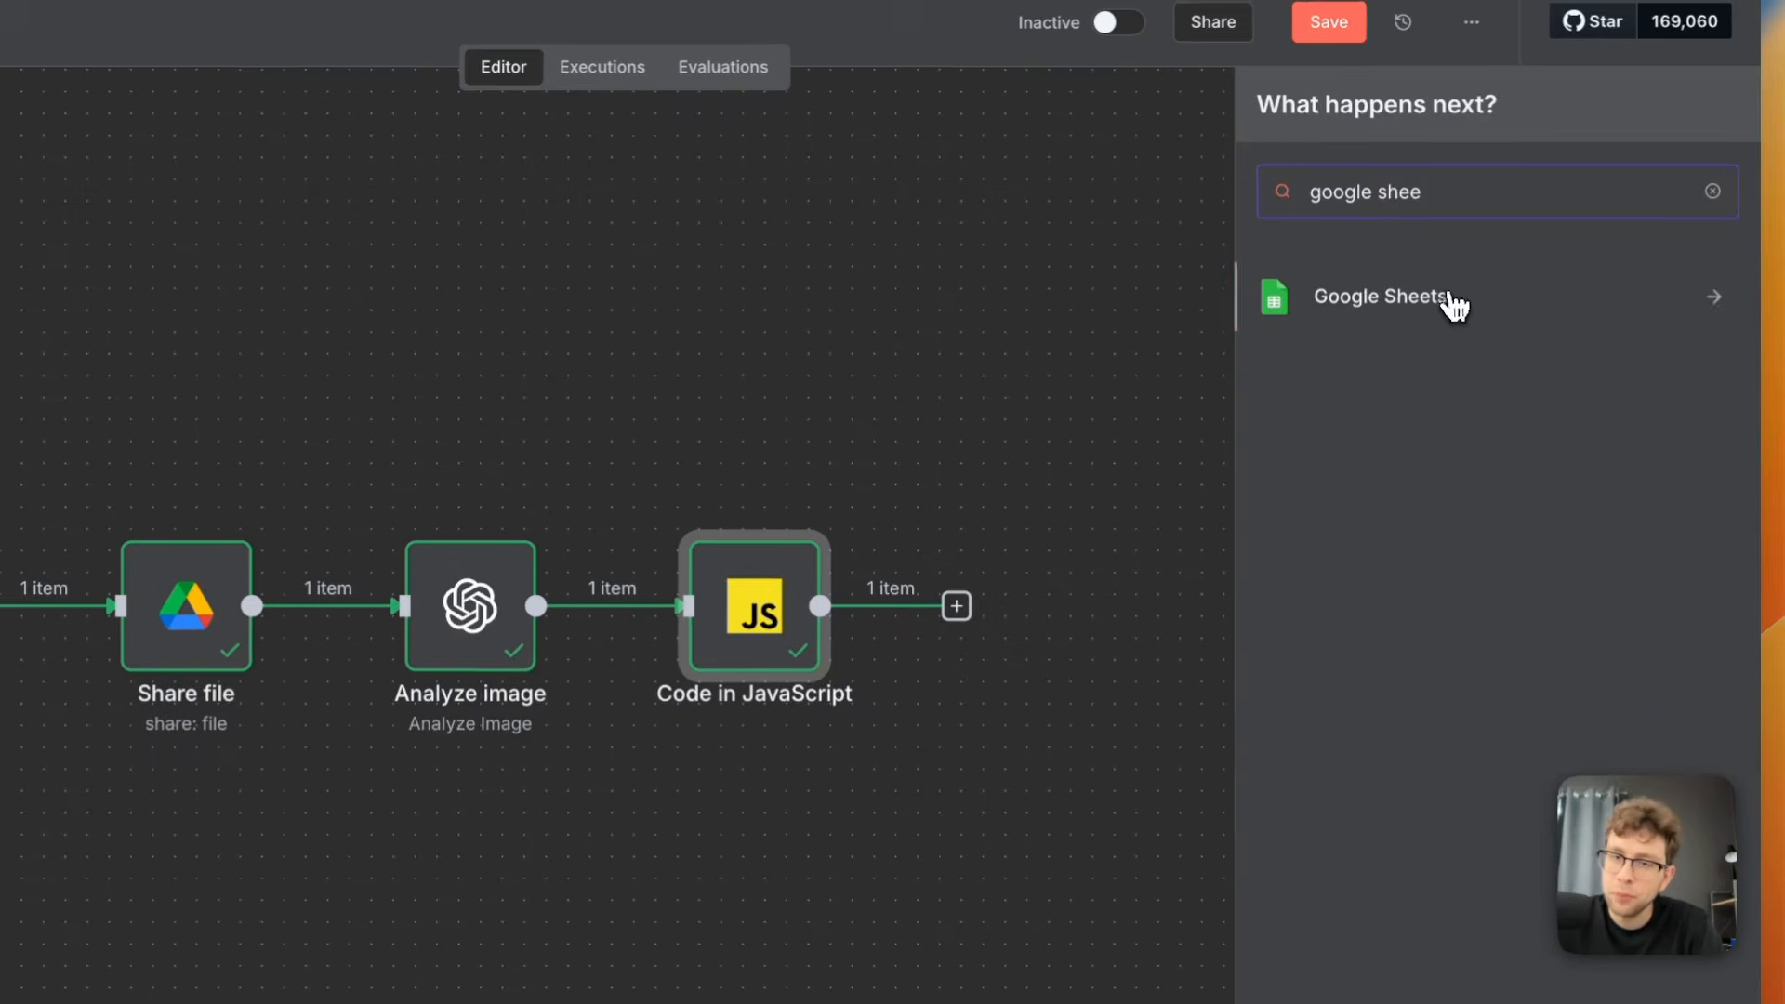
{"action": "left_click", "coordinate": [1381, 296]}
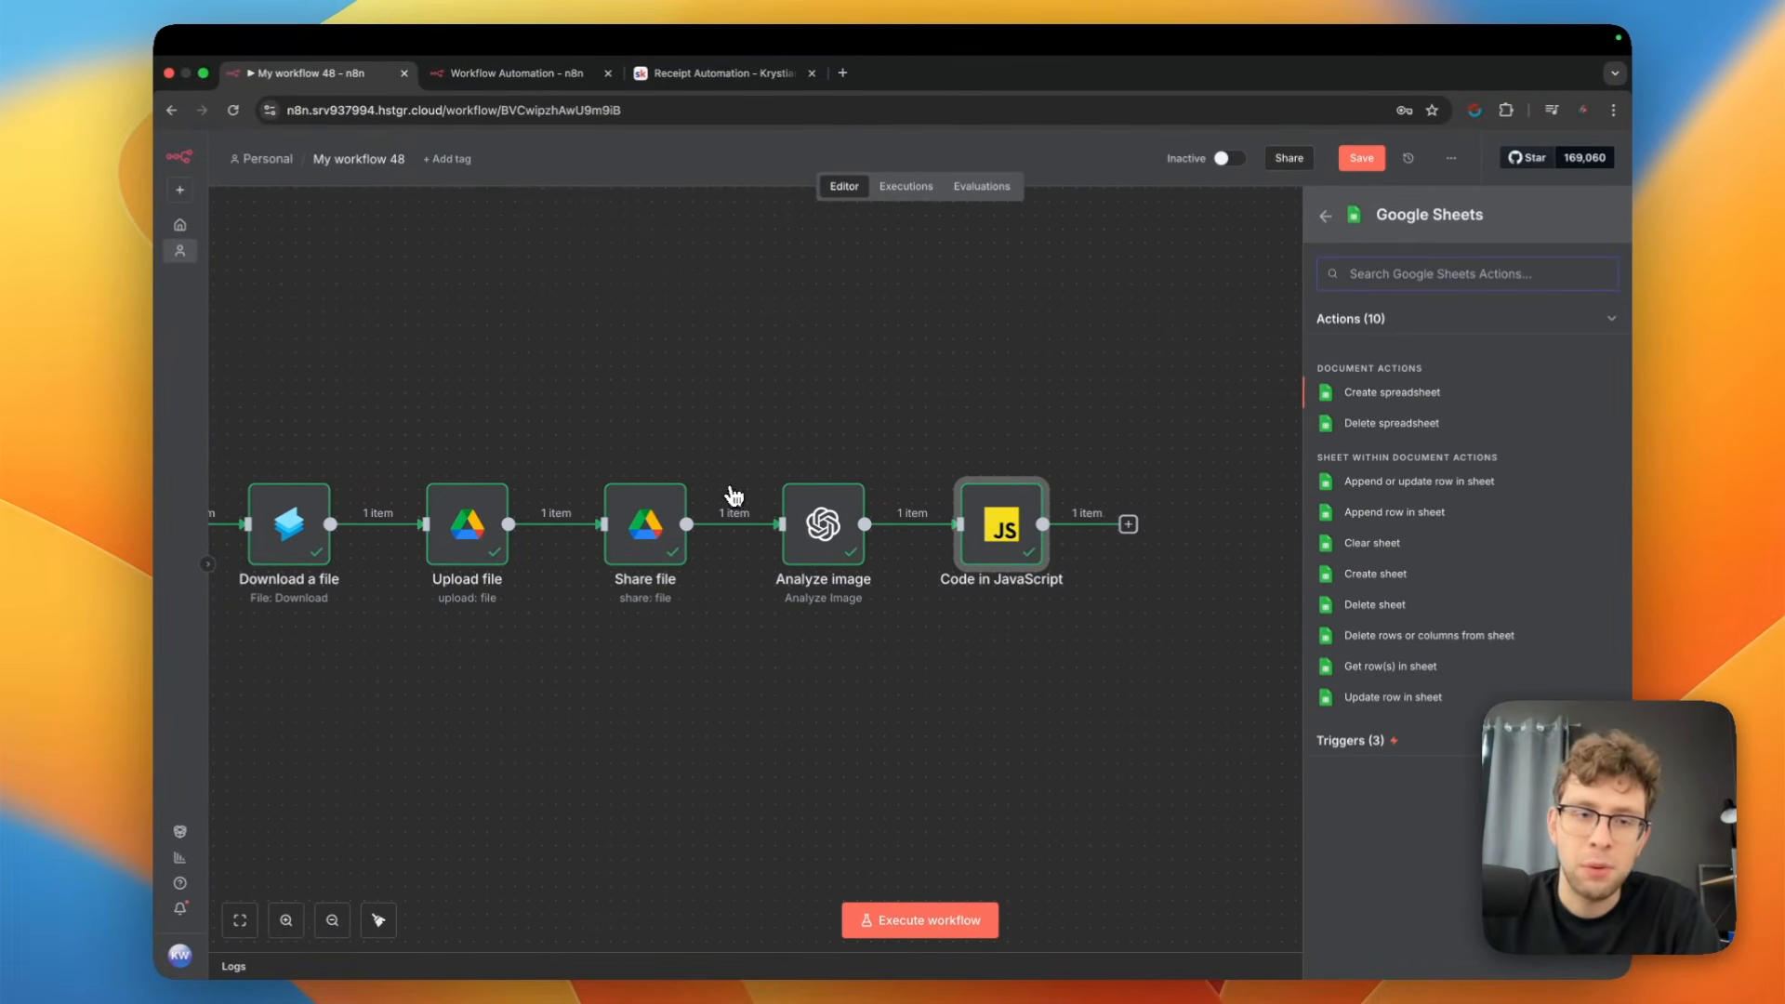
{"action": "left_click_drag", "start_coordinate": [666, 449], "coordinate": [1067, 480]}
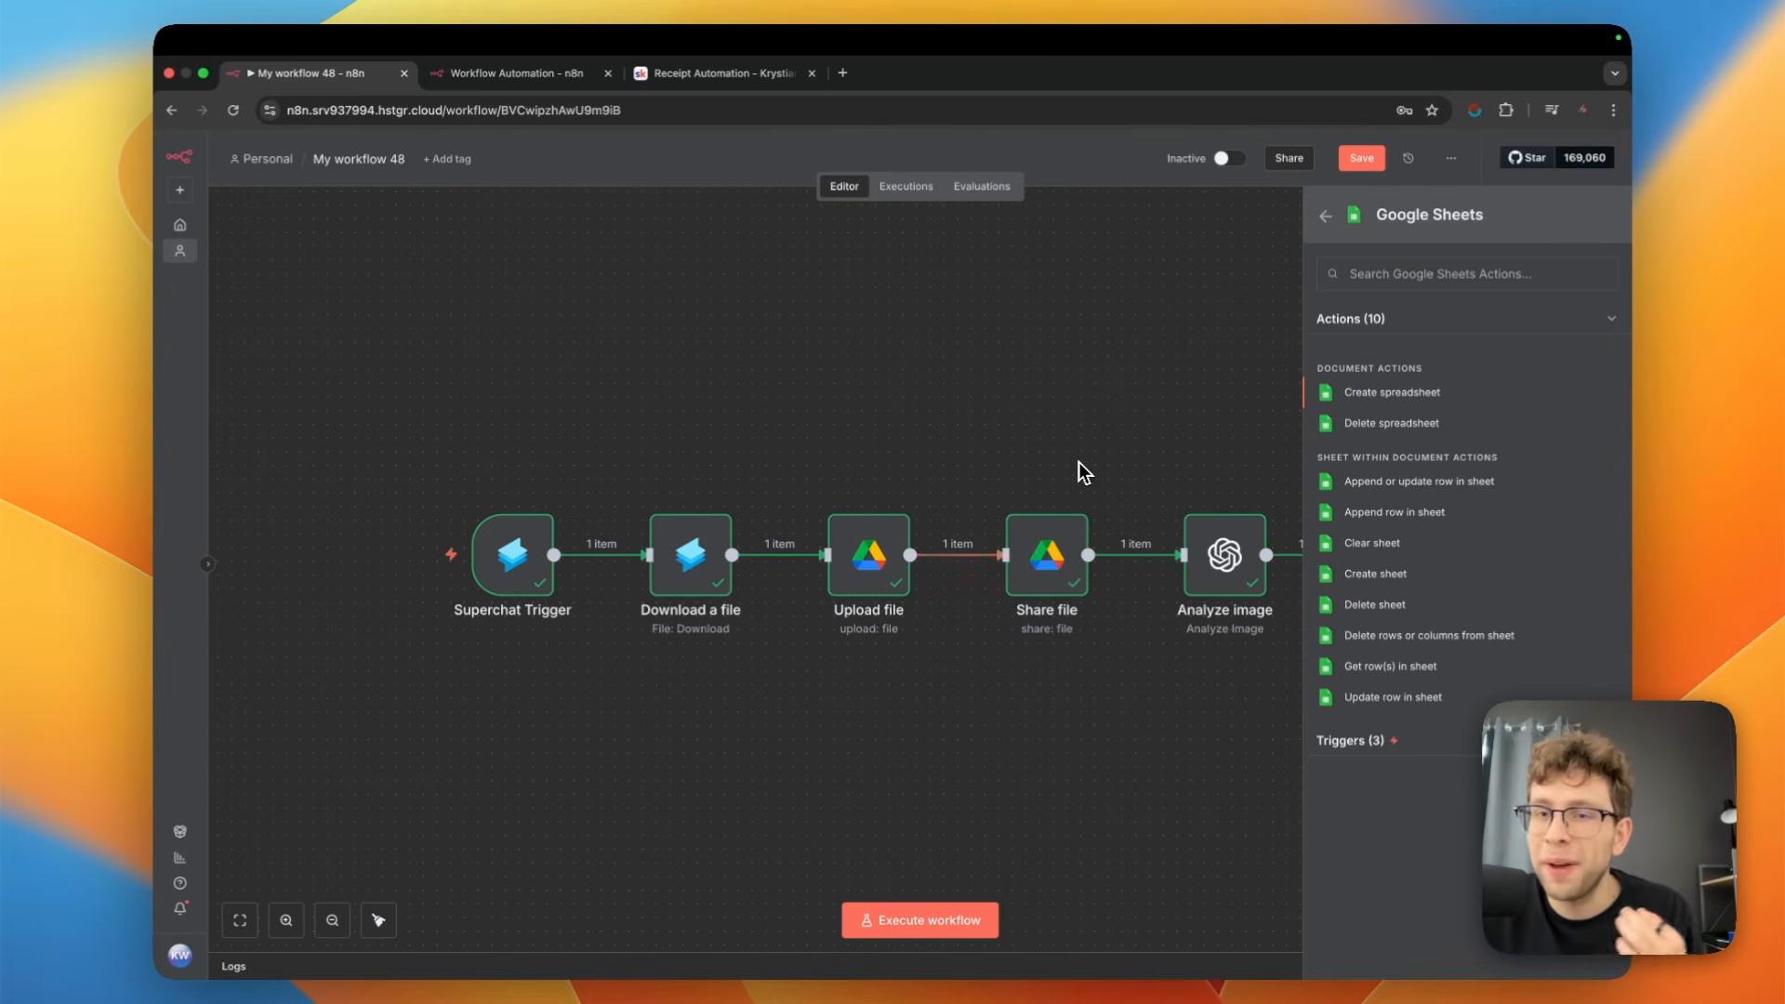
{"action": "left_click_drag", "start_coordinate": [1083, 472], "coordinate": [670, 436]}
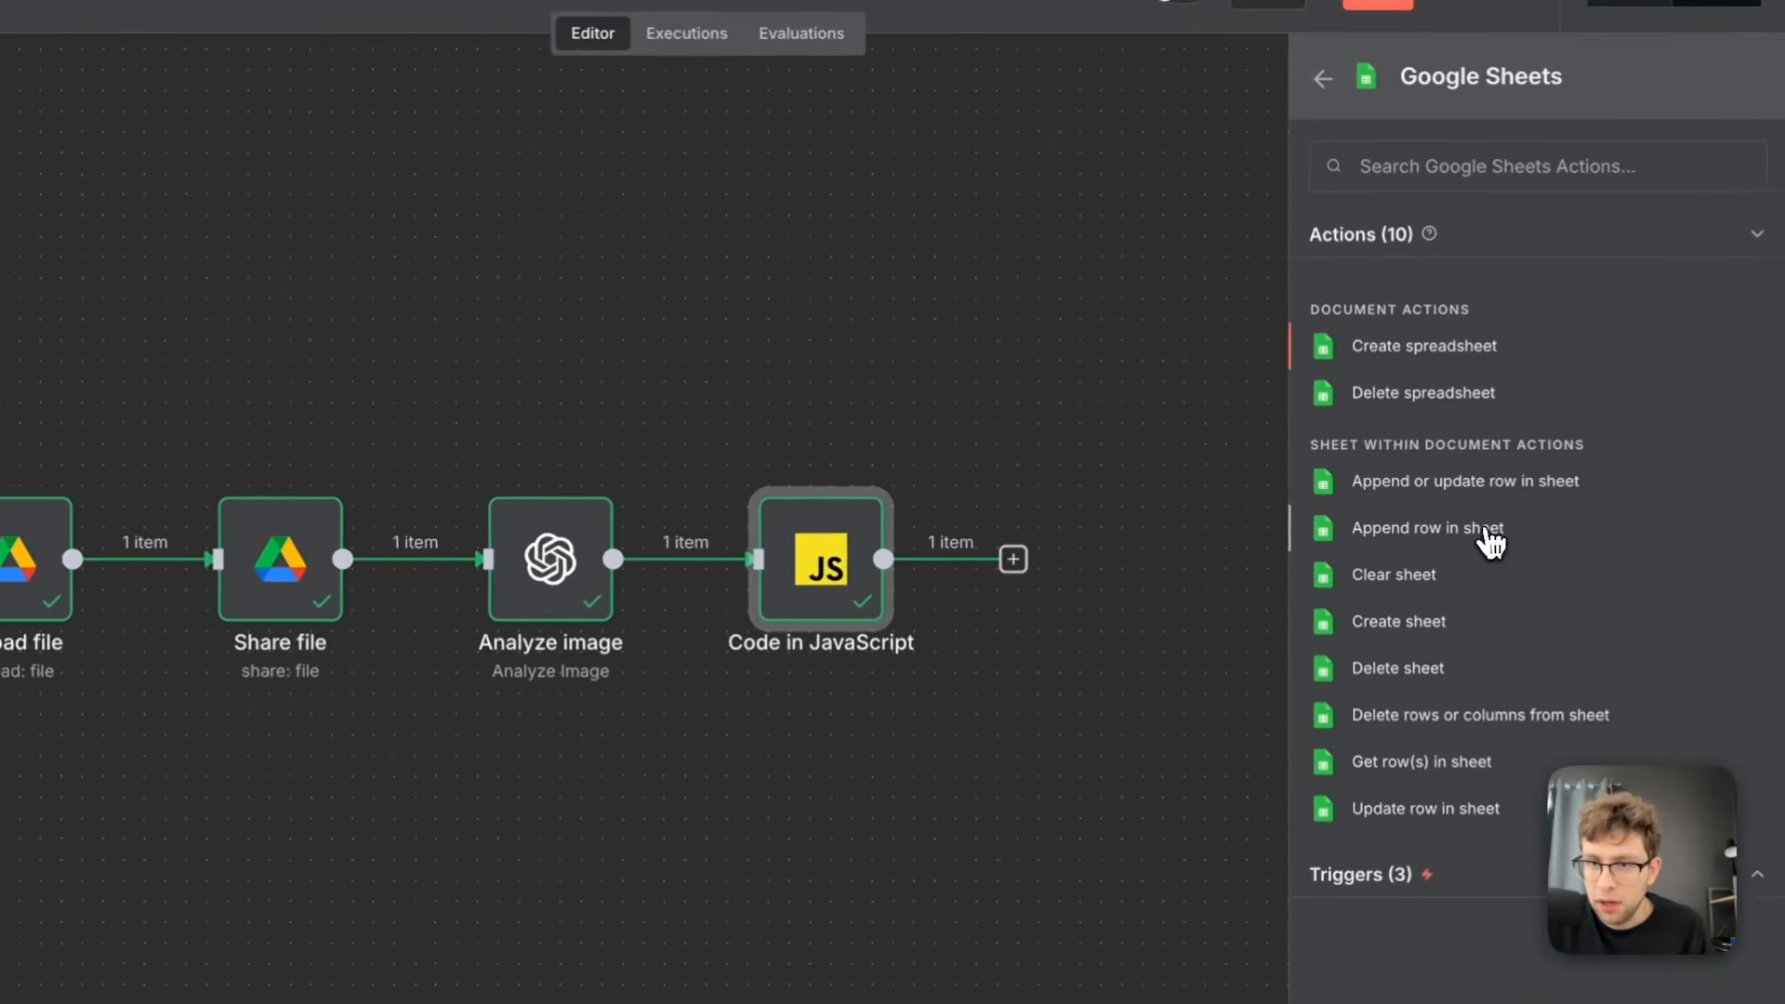
{"action": "left_click", "coordinate": [1446, 518]}
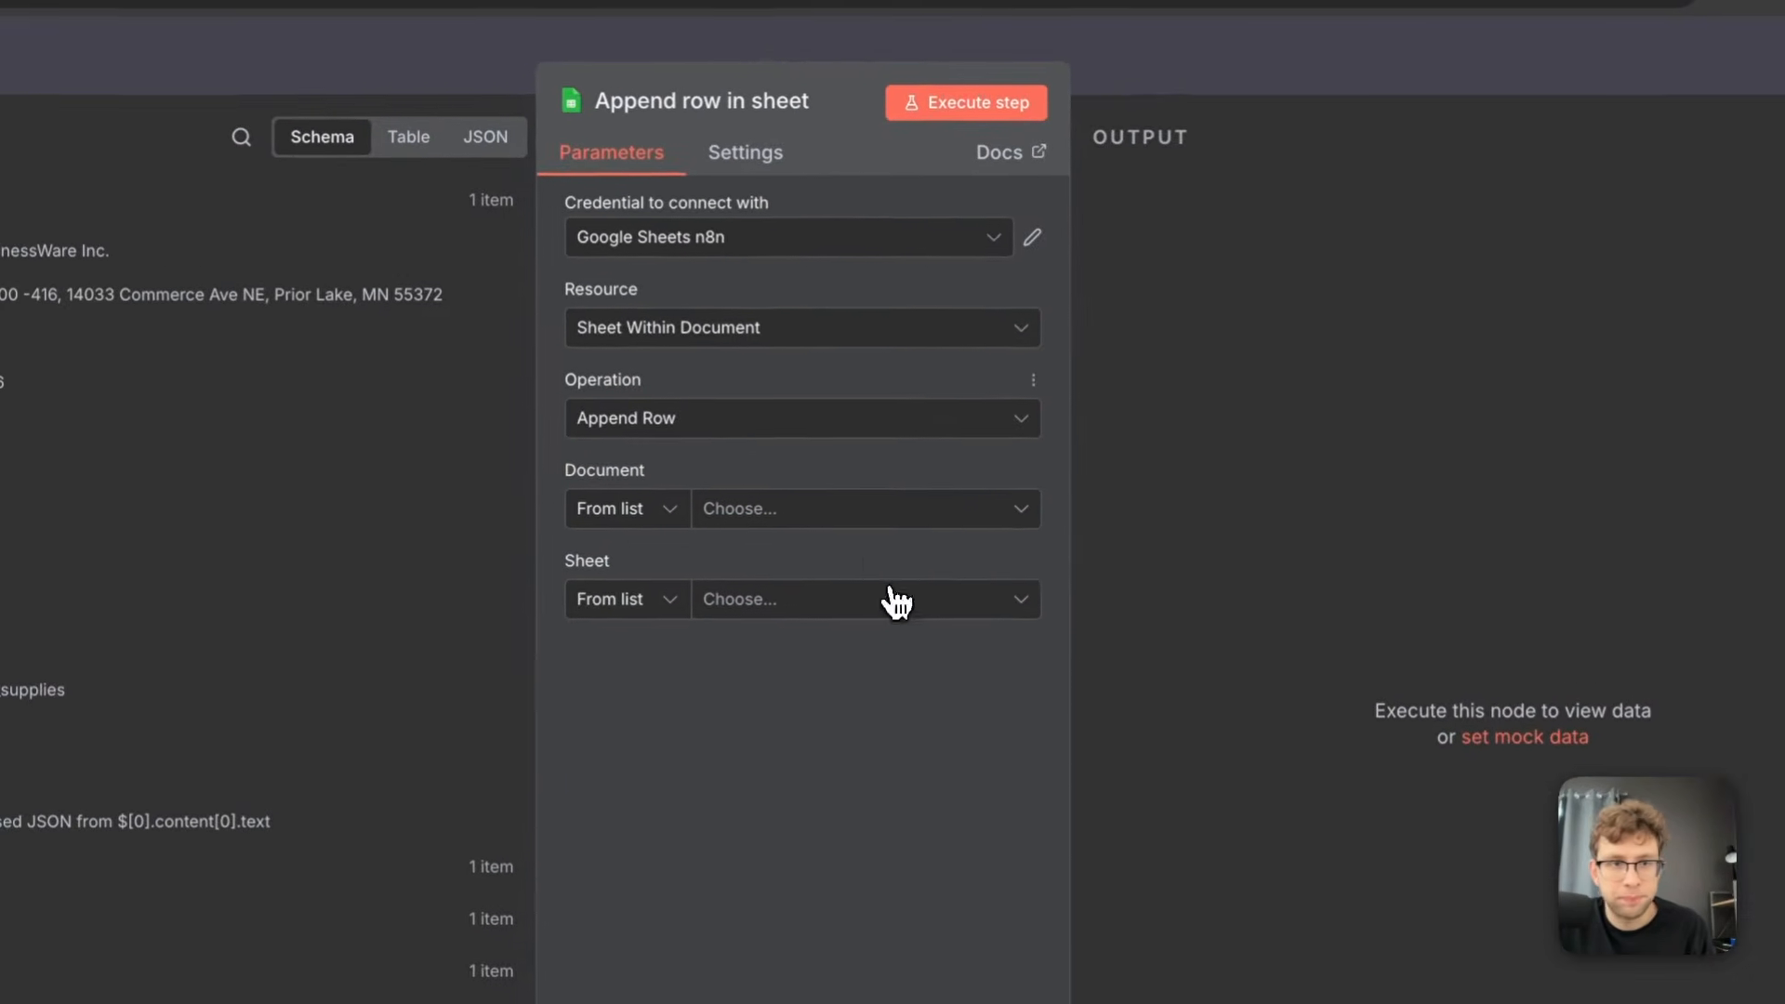
Choose Receipt Database as the document of the Append row in sheet node and open that spreadsheet
{"action": "left_click", "coordinate": [822, 509]}
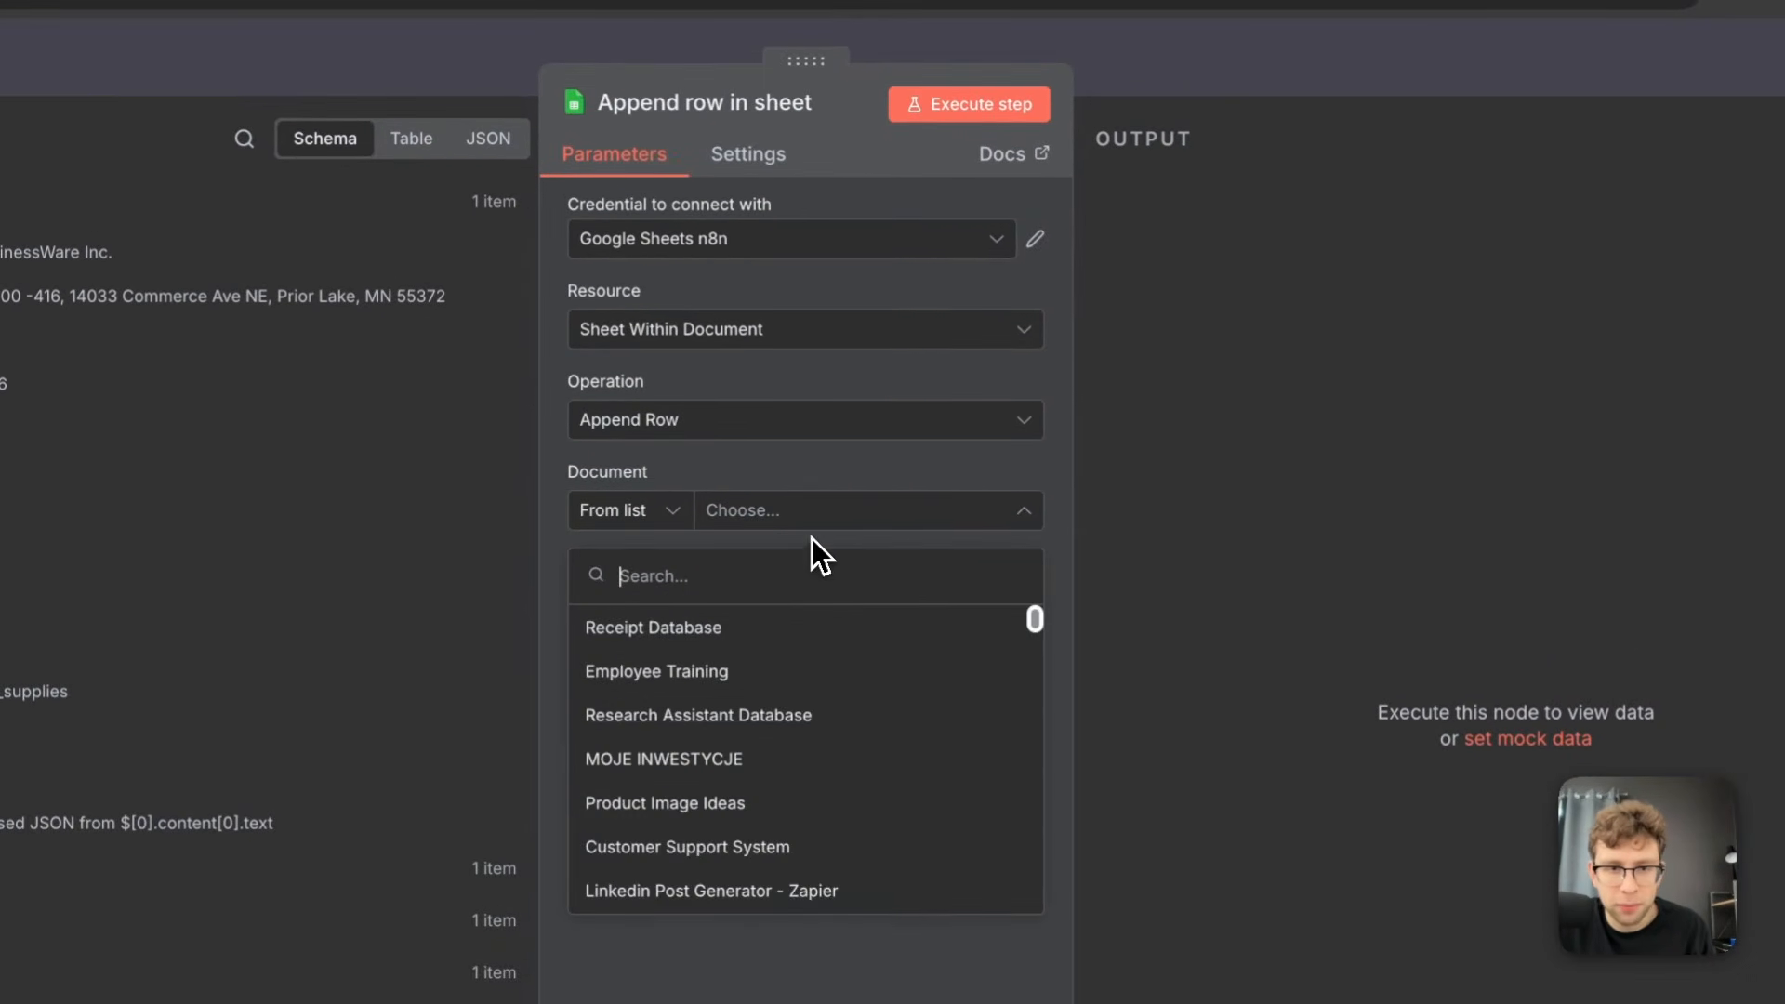
{"action": "left_click", "coordinate": [816, 643]}
{"action": "left_click", "coordinate": [1029, 508]}
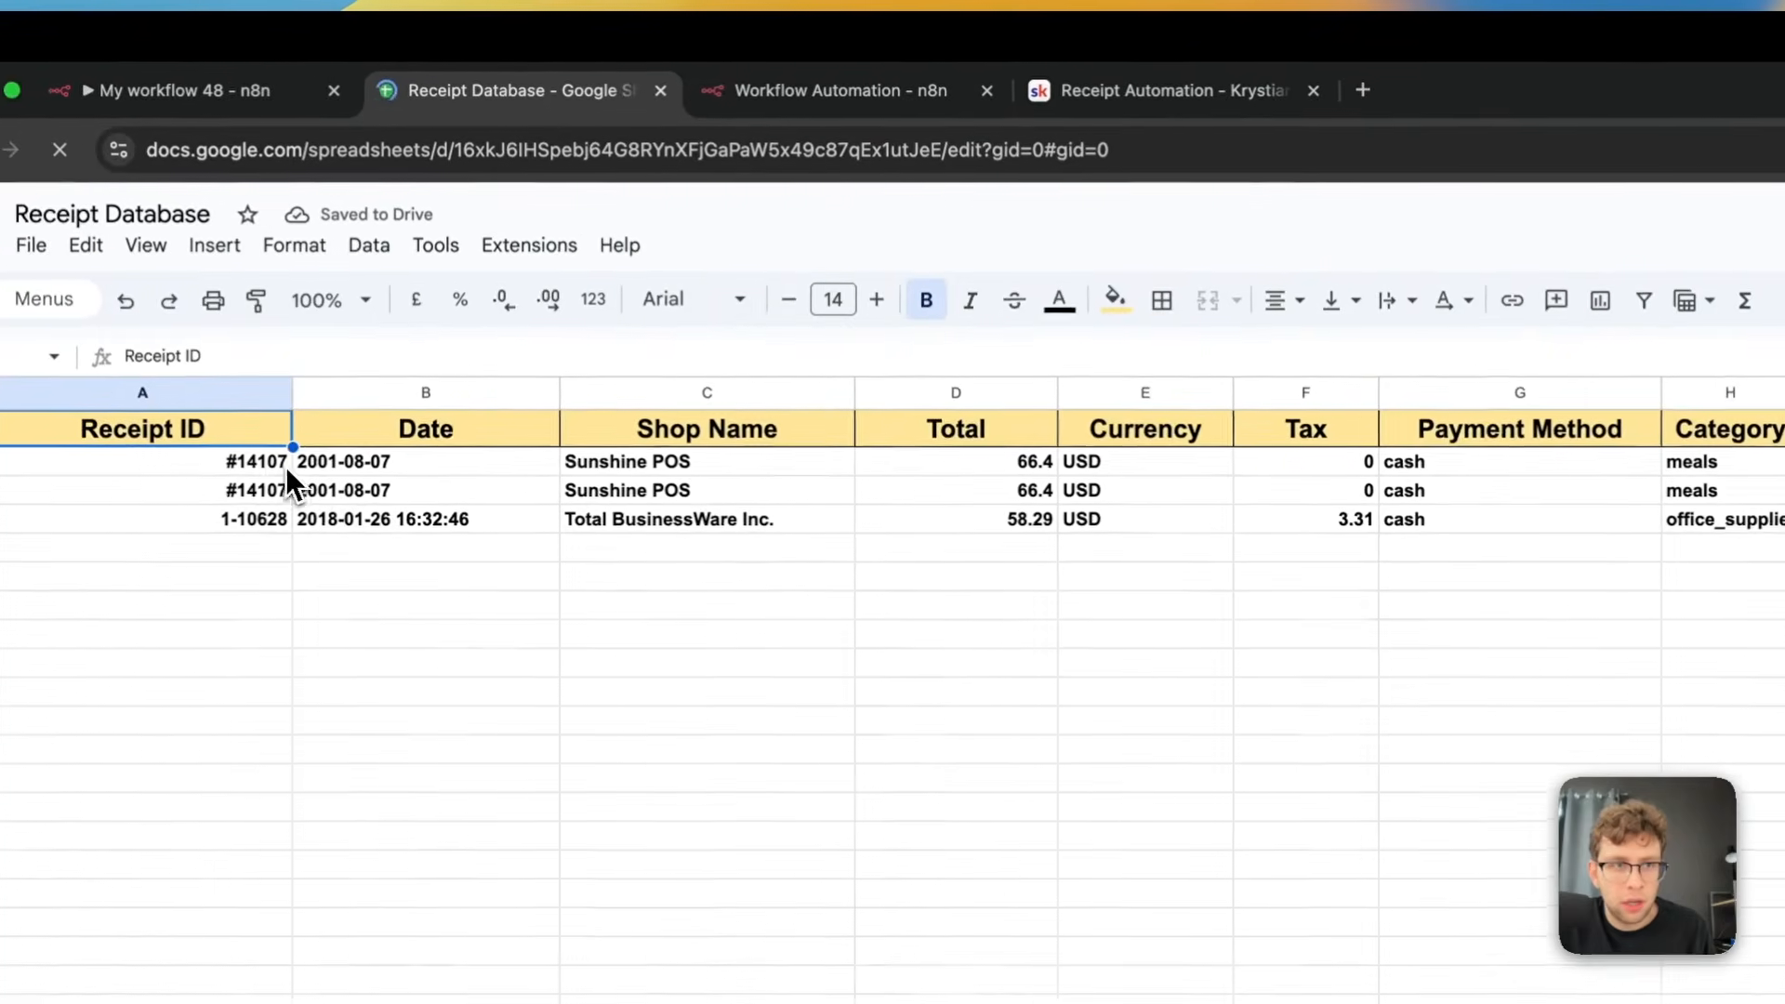
Review the Receipt Database columns from Receipt ID to Address and find the spreadsheet's Make a copy option
{"action": "left_click", "coordinate": [191, 460]}
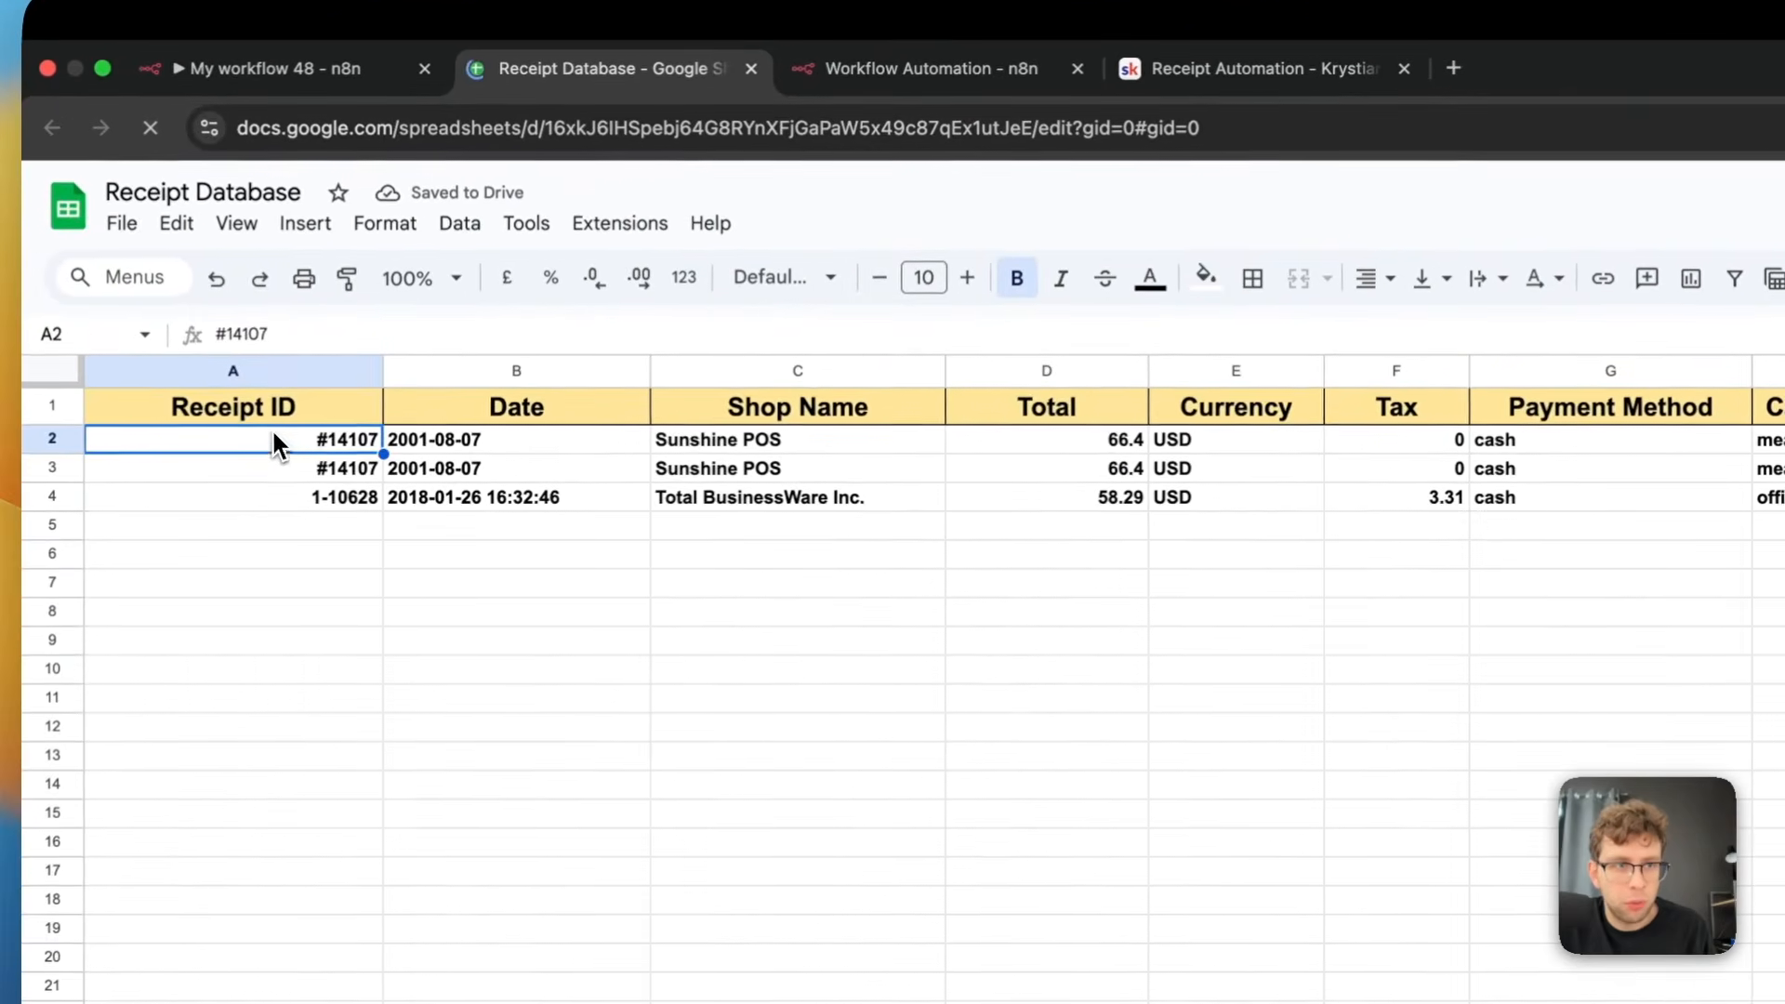
{"action": "left_click_drag", "start_coordinate": [218, 431], "coordinate": [1202, 462]}
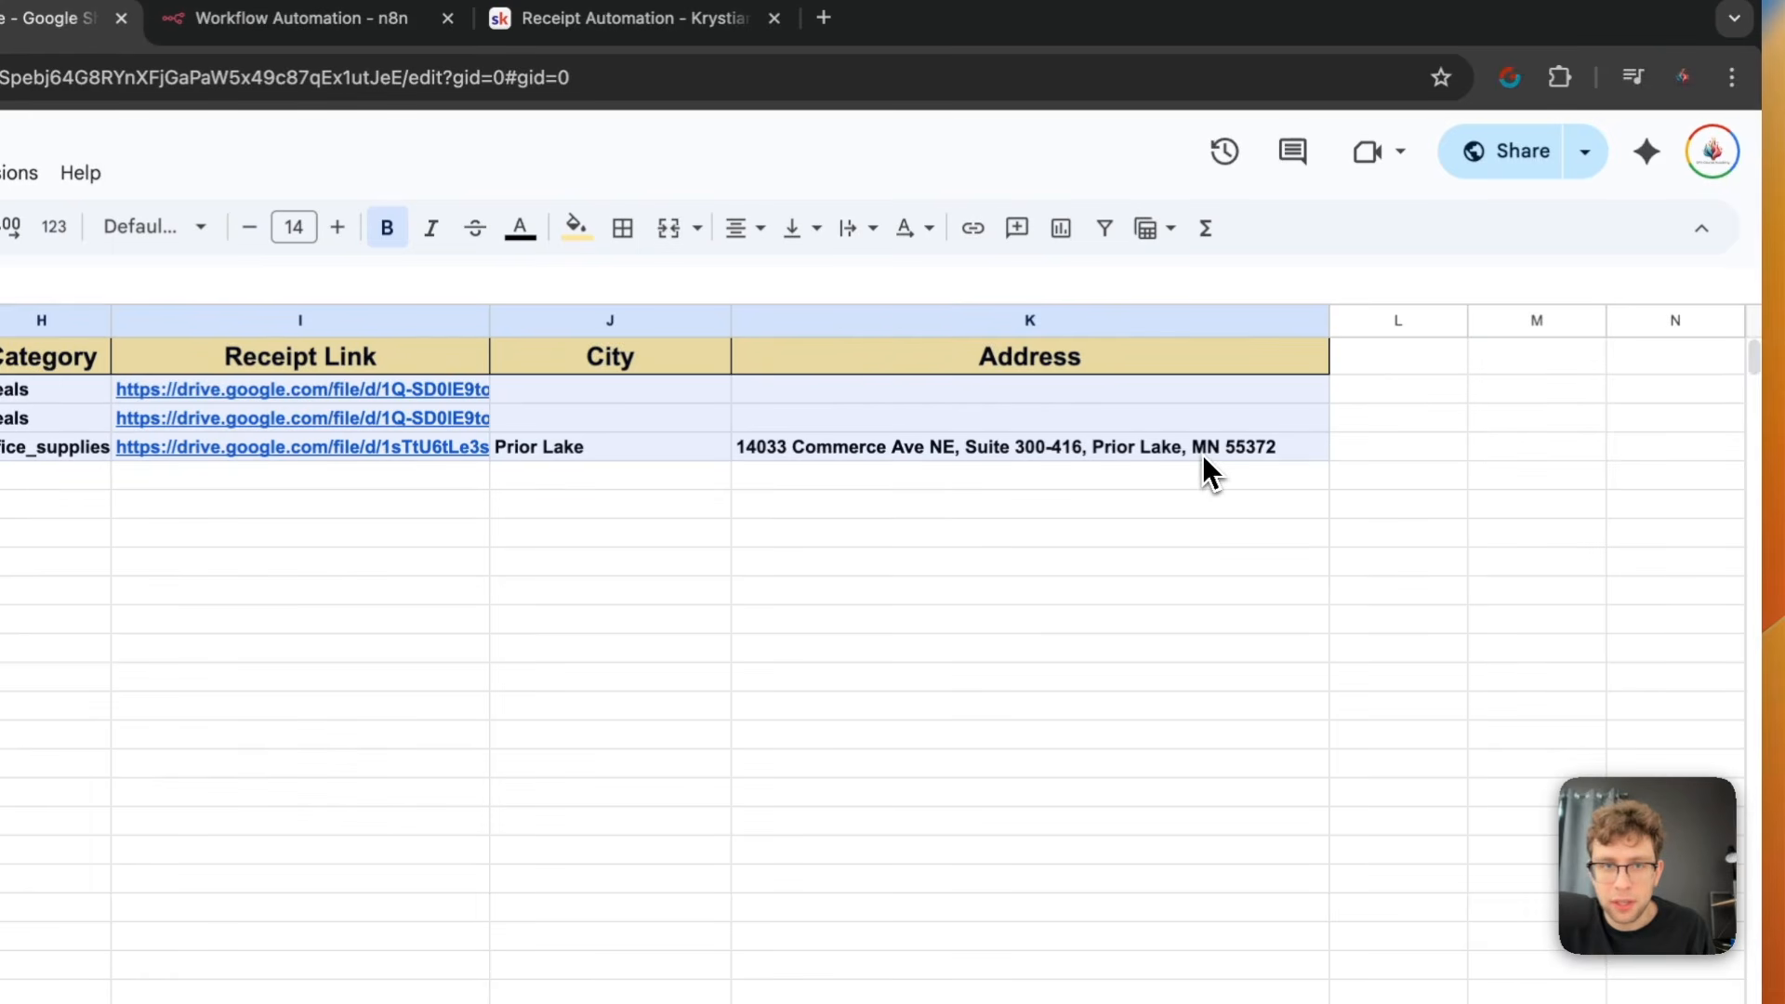
{"action": "left_click", "coordinate": [46, 504]}
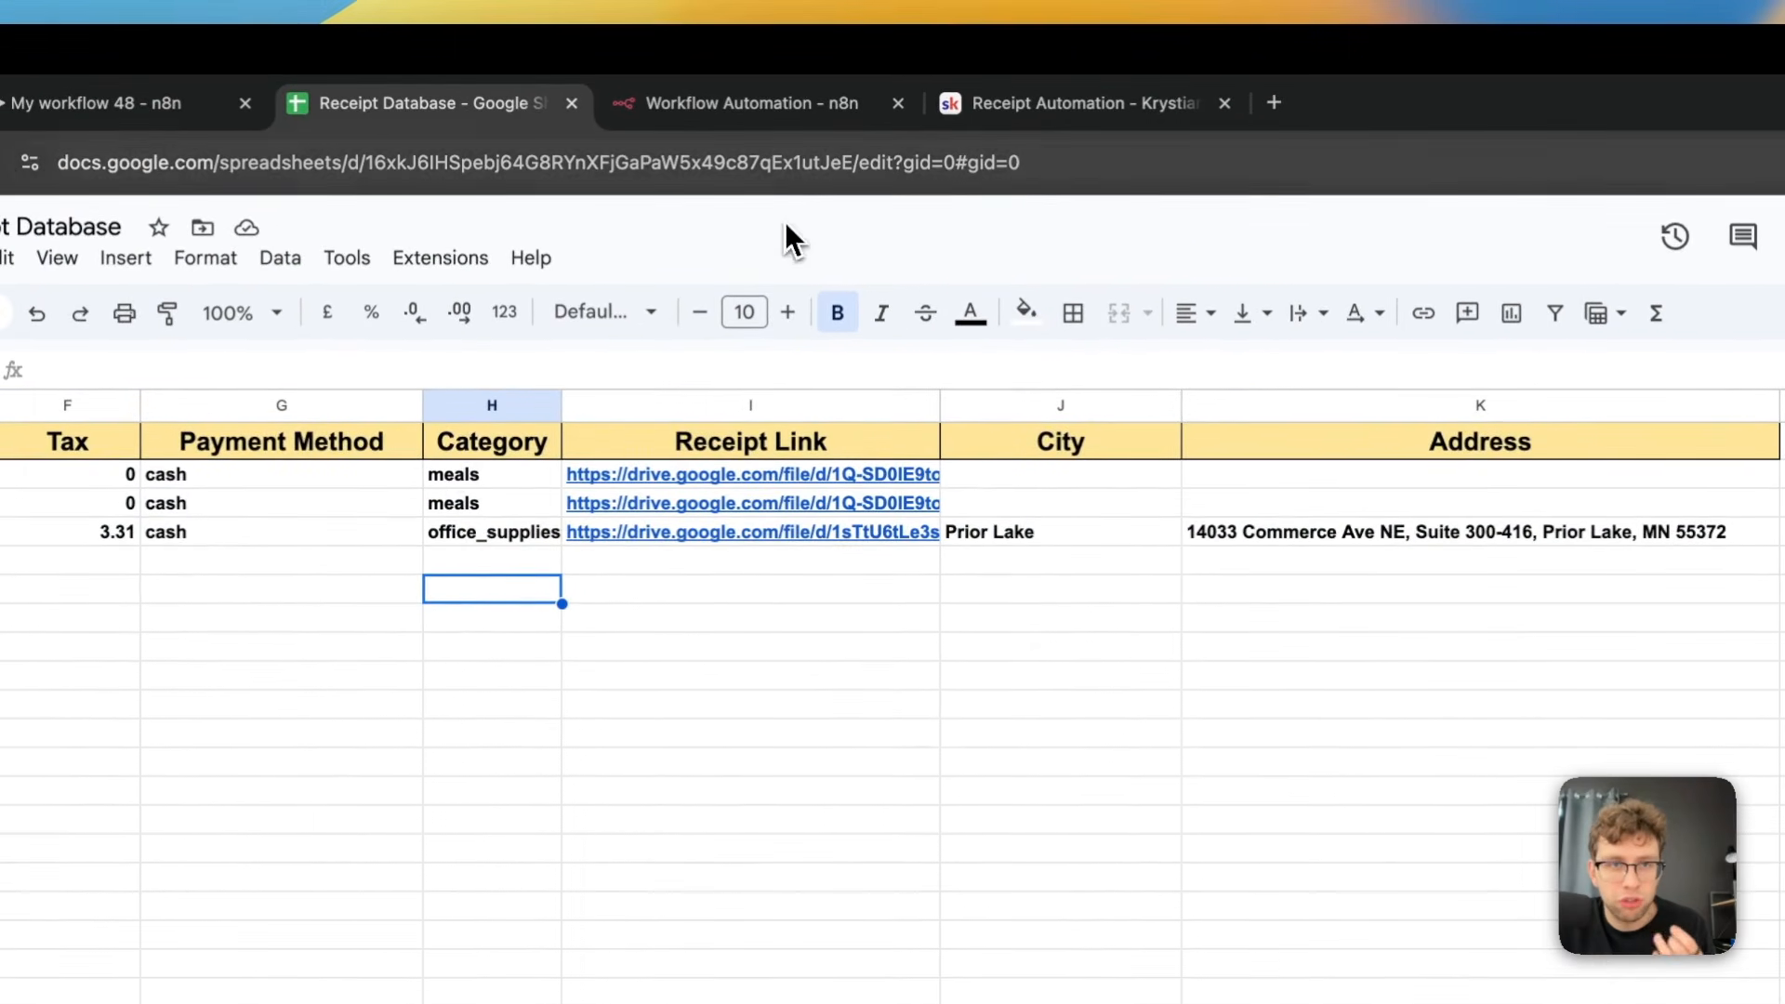
{"action": "left_click", "coordinate": [1032, 105]}
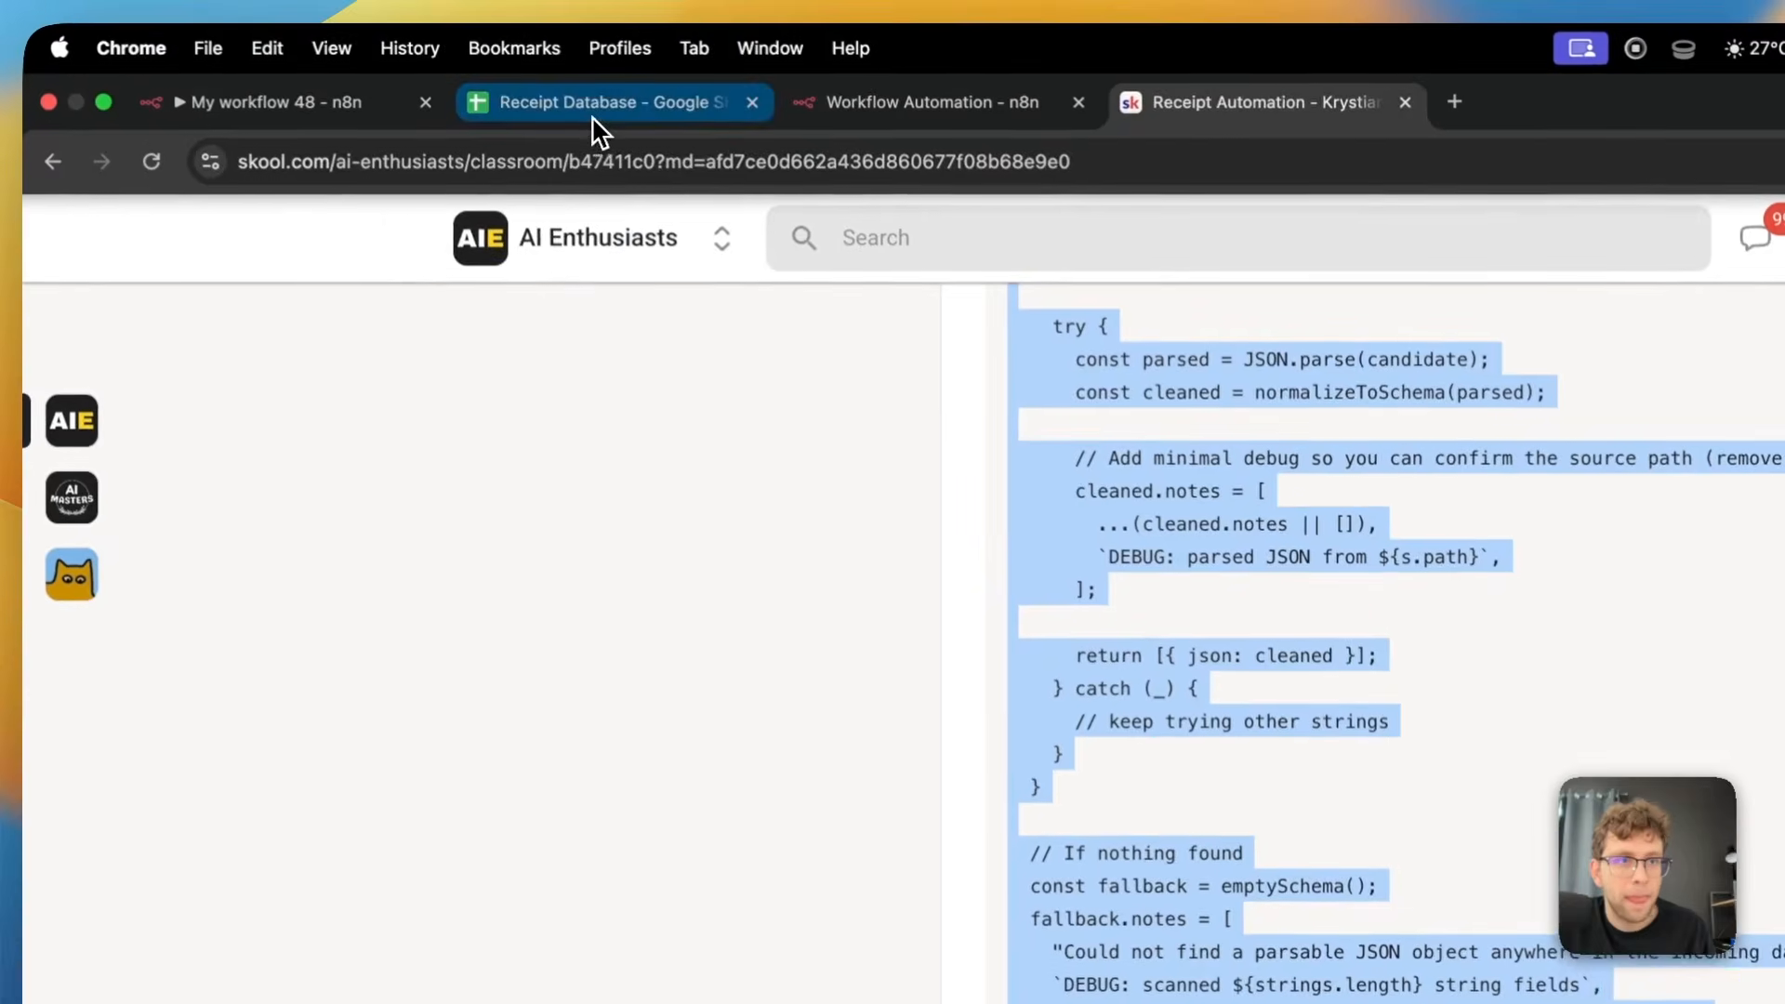
{"action": "left_click", "coordinate": [534, 0]}
{"action": "left_click", "coordinate": [68, 123]}
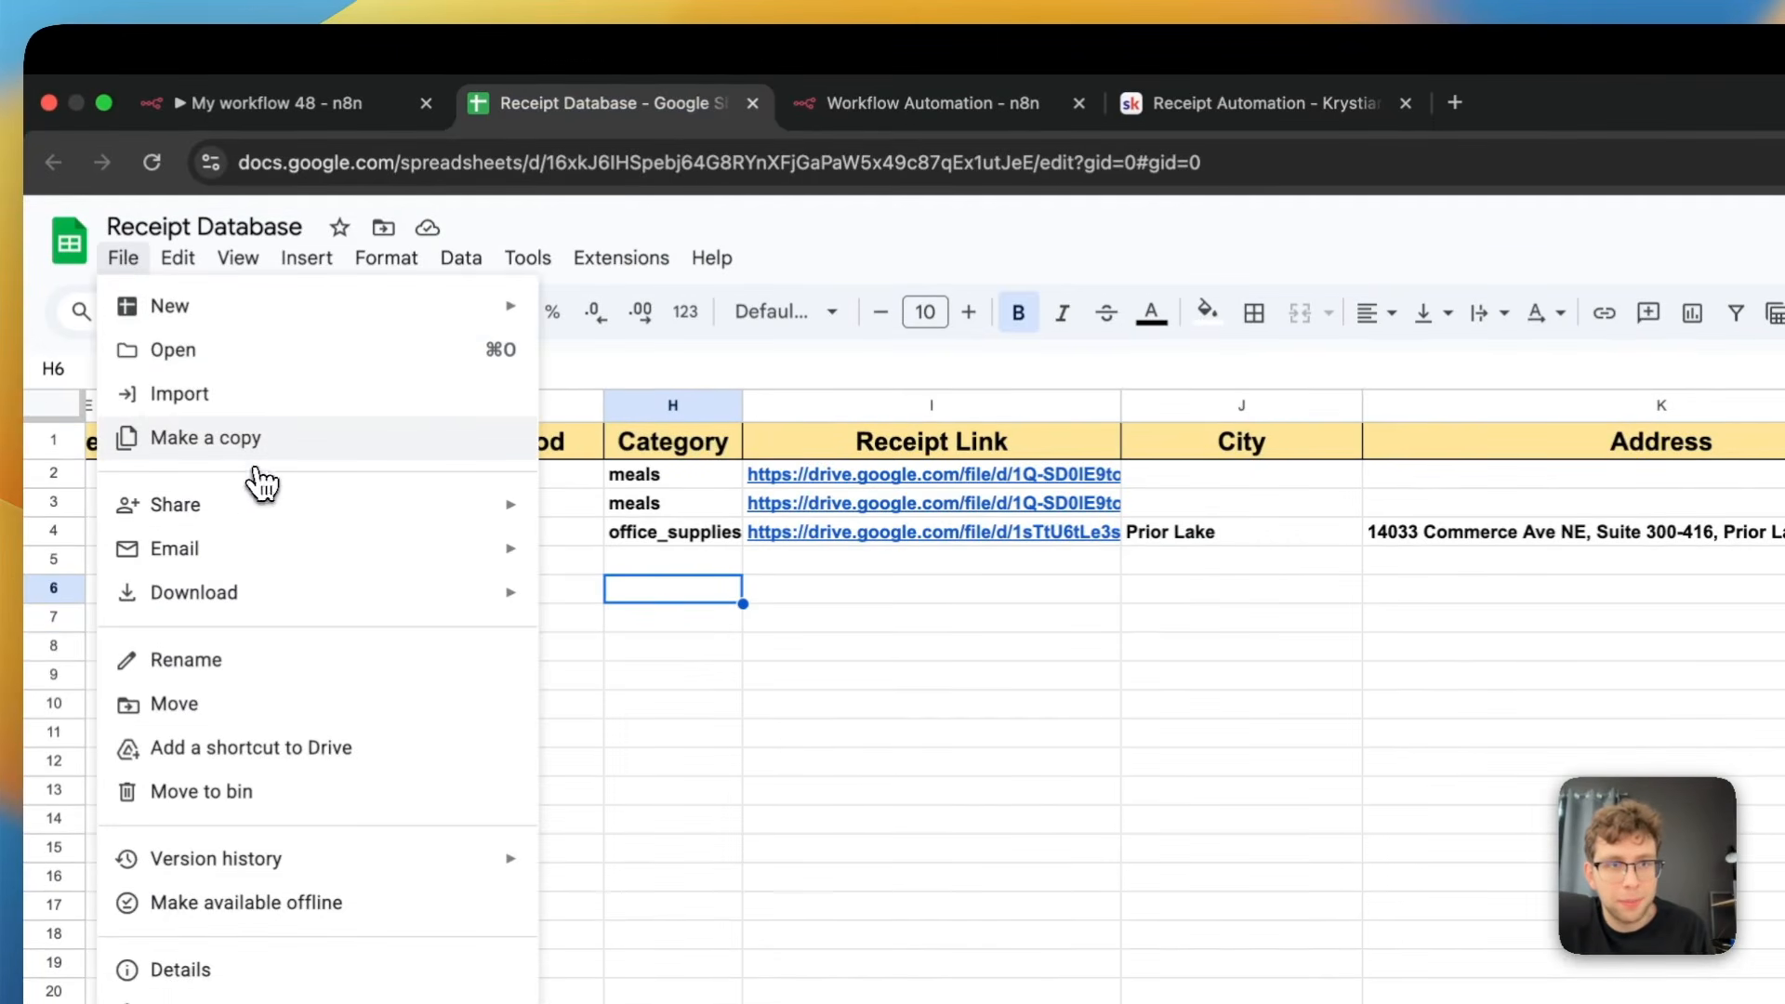
{"action": "left_click", "coordinate": [1004, 732]}
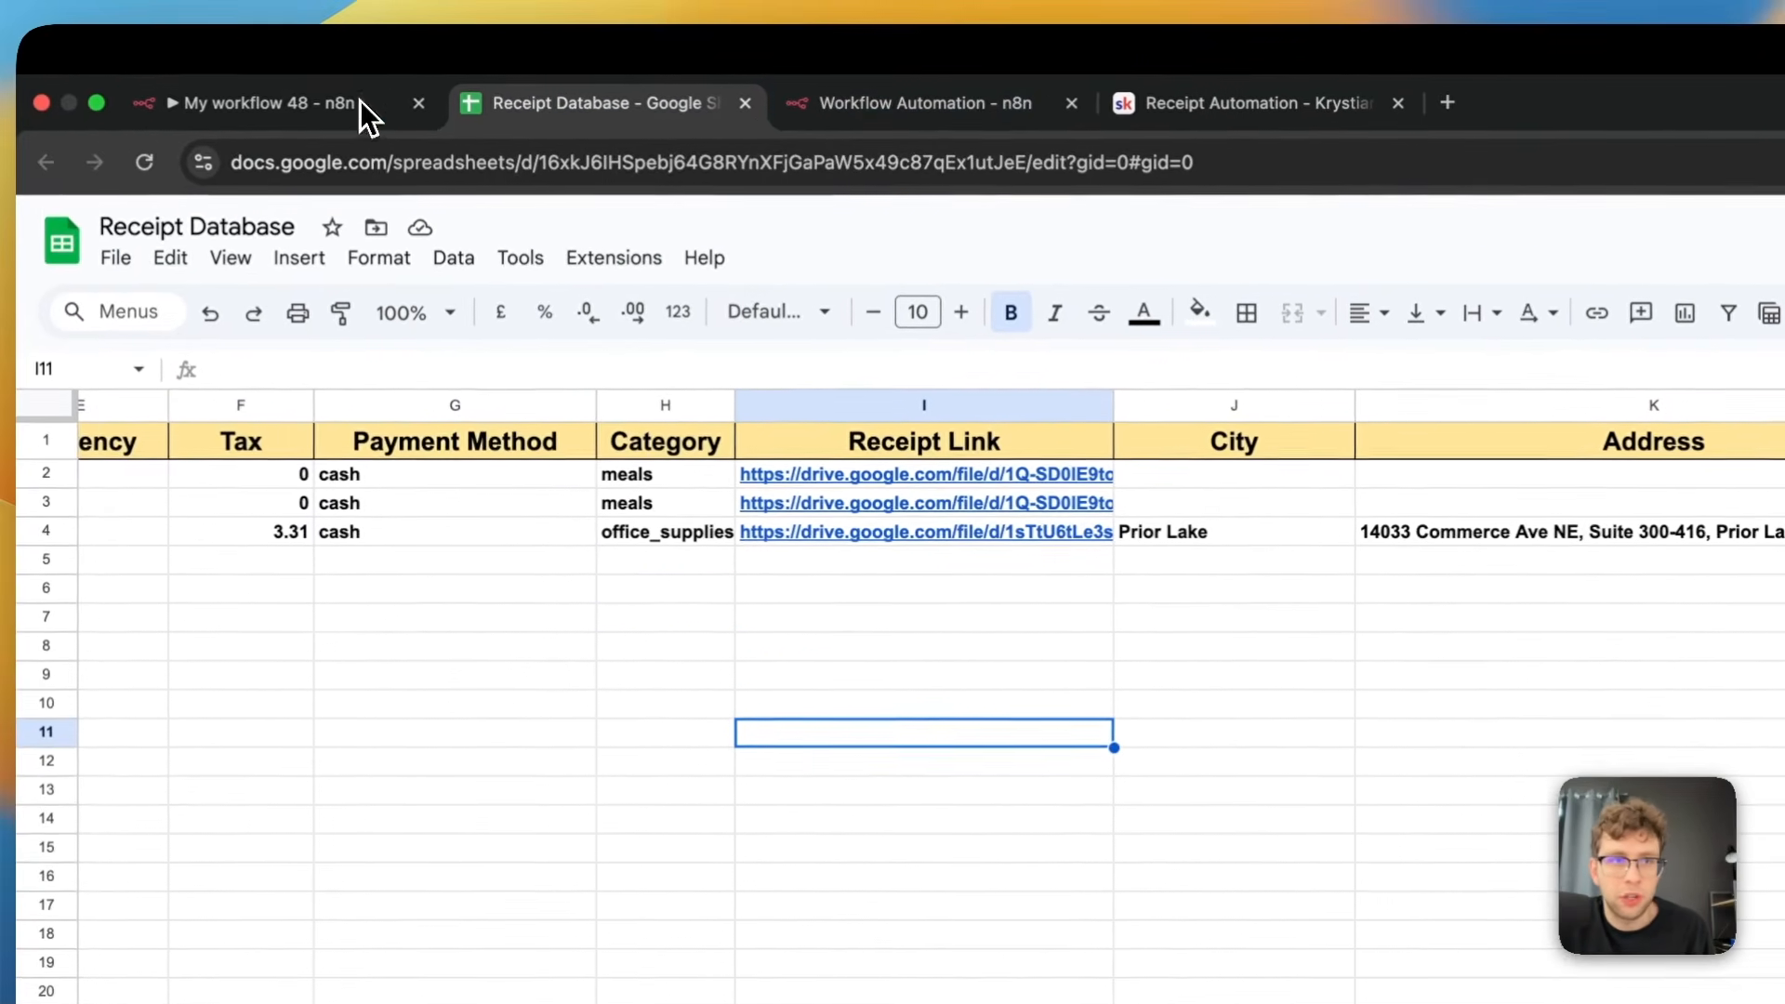
Return to My workflow 48 in n8n and choose Sheet1 as the sheet for the appended row
{"action": "left_click", "coordinate": [252, 88]}
{"action": "left_click", "coordinate": [1279, 768]}
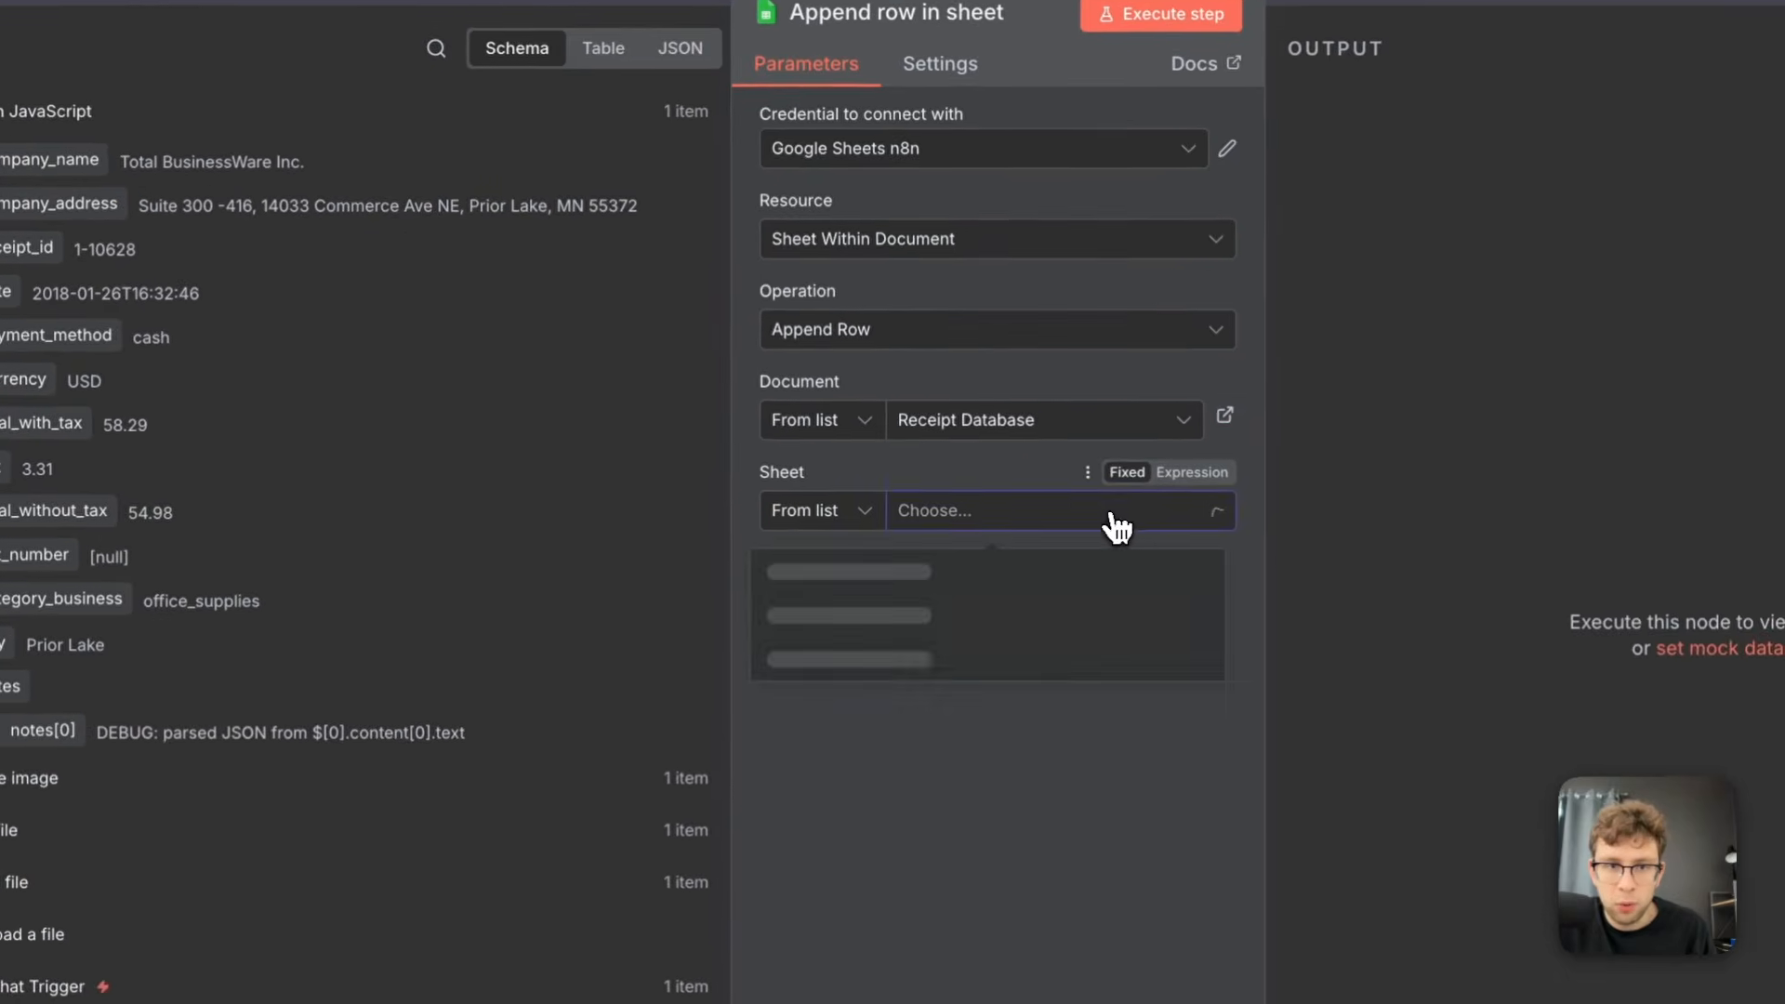
{"action": "left_click", "coordinate": [1032, 572]}
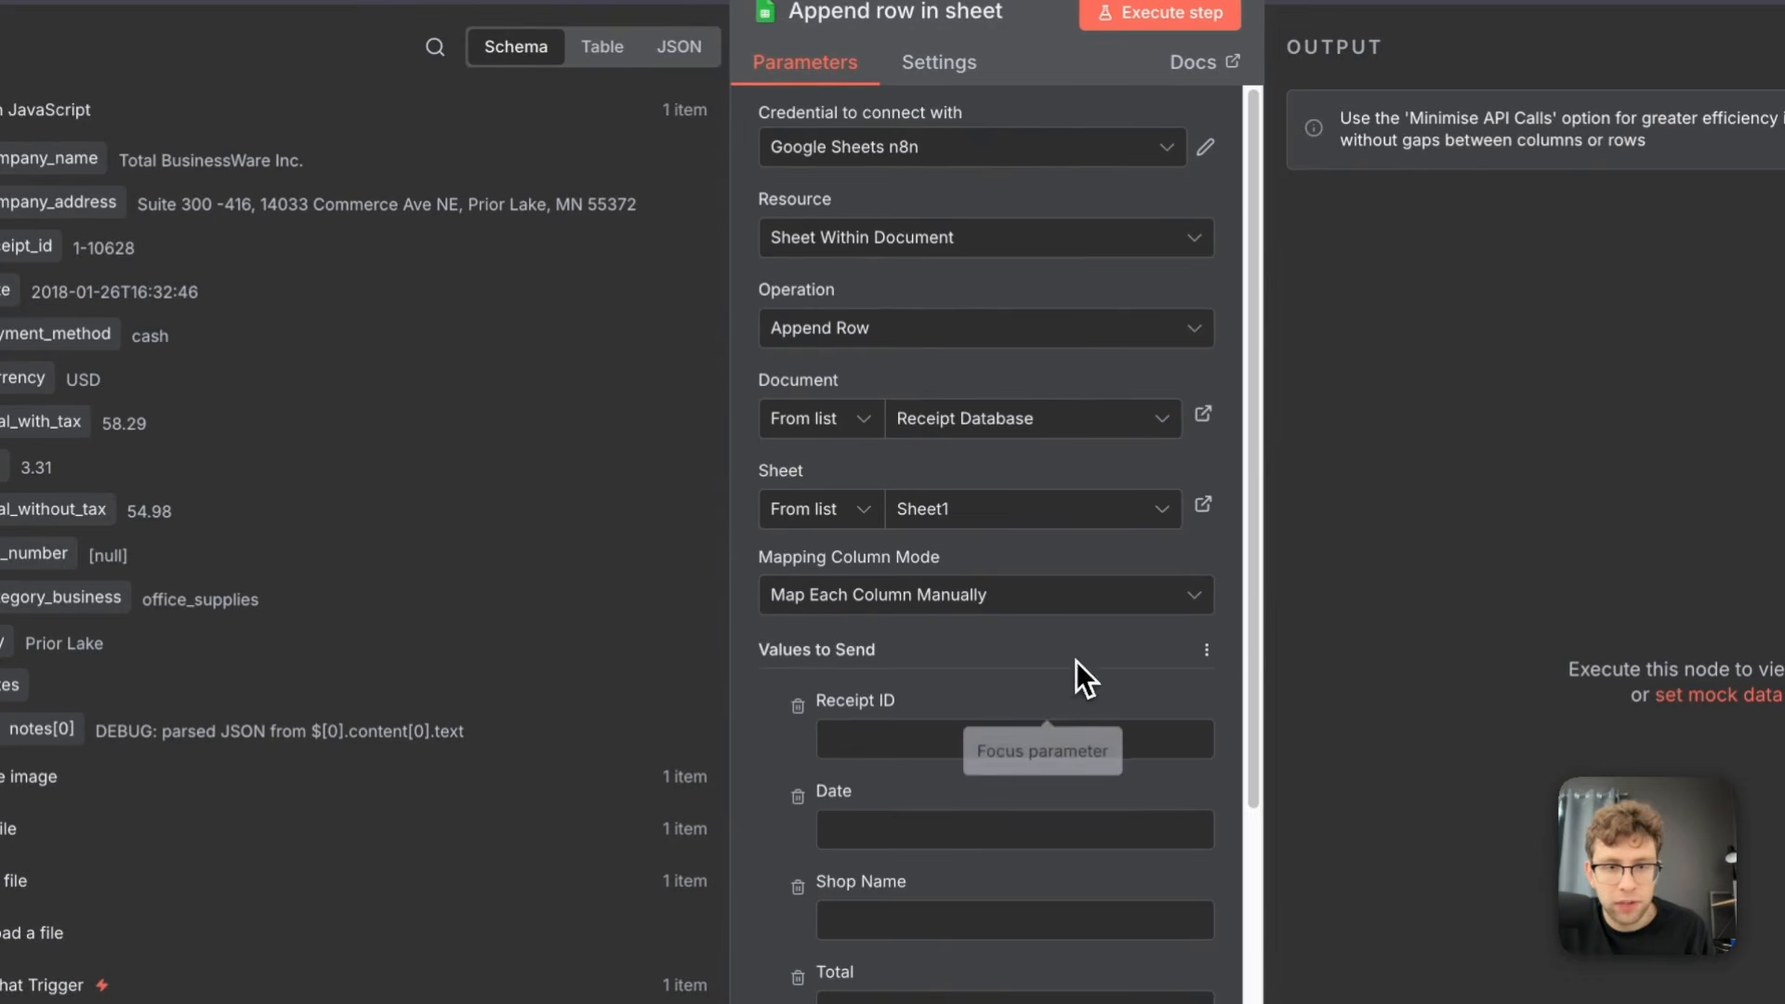
Map the sheet columns to the matching Code in JavaScript fields, using company_name for Shop Name and the Upload file node's webViewLink for Receipt Link
{"action": "scroll", "coordinate": [1076, 678], "scroll_direction": "down", "scroll_amount": 2}
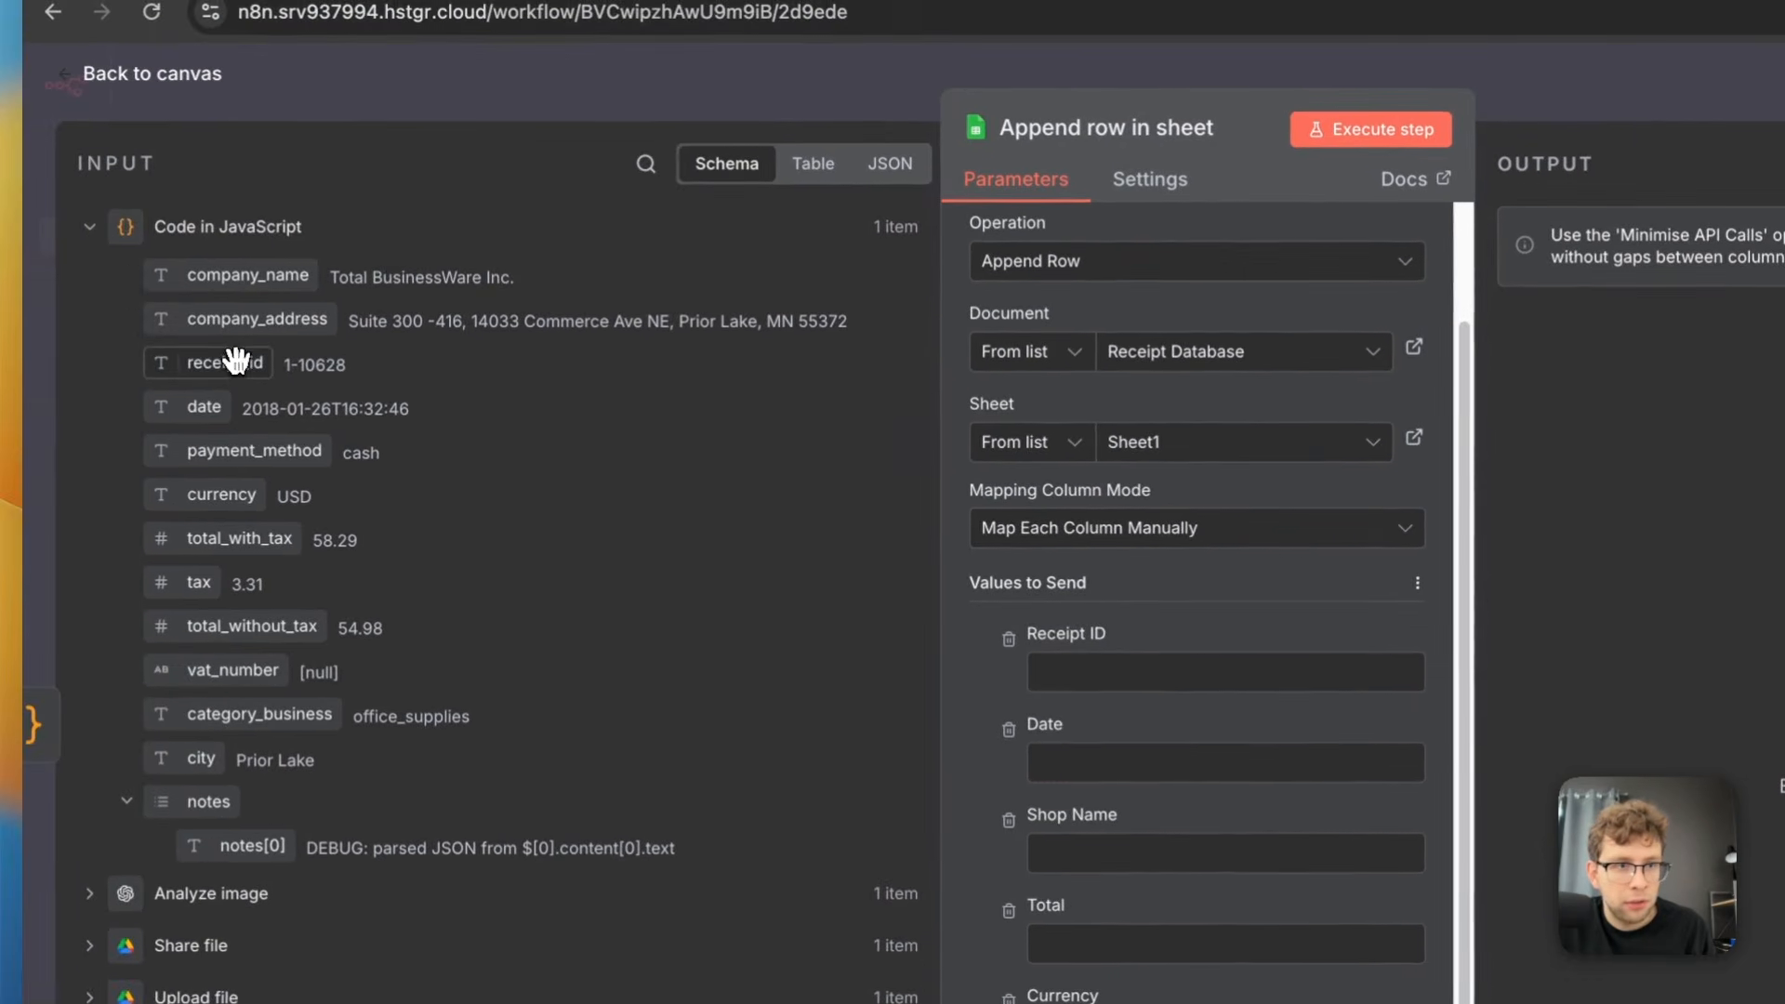
{"action": "left_click_drag", "start_coordinate": [237, 360], "coordinate": [1209, 671]}
{"action": "left_click_drag", "start_coordinate": [204, 407], "coordinate": [1083, 812]}
{"action": "left_click_drag", "start_coordinate": [1042, 709], "coordinate": [1023, 692]}
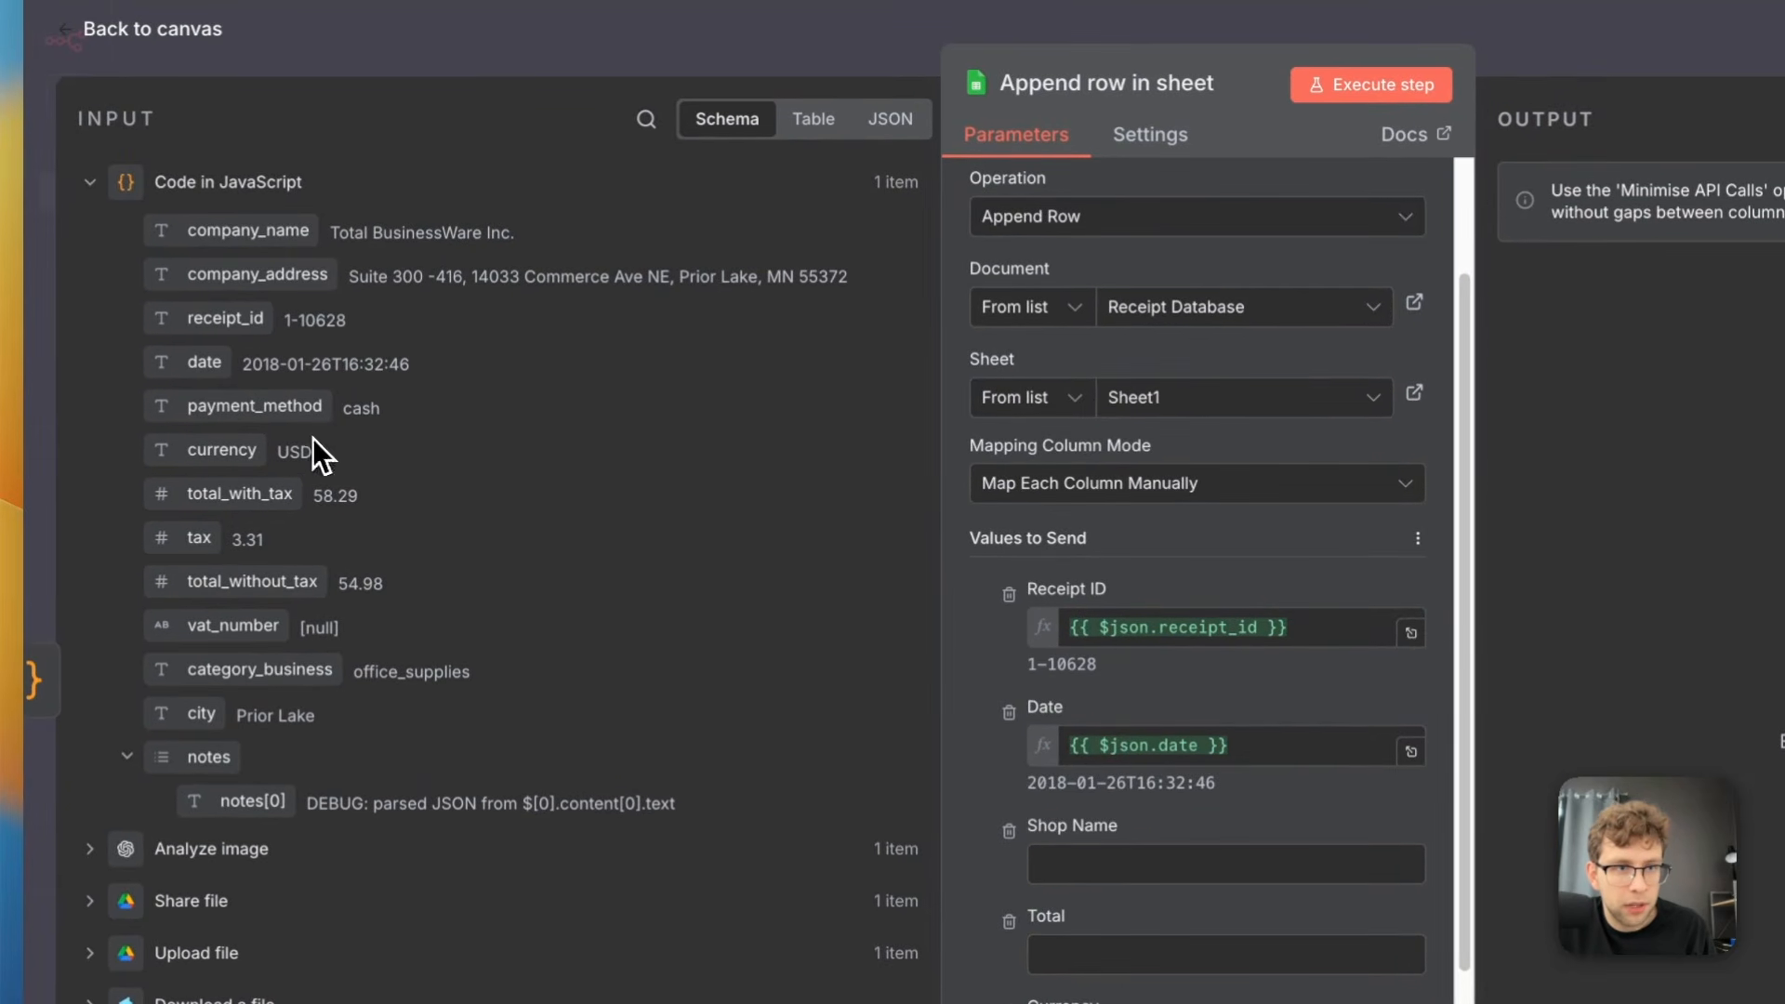
{"action": "left_click_drag", "start_coordinate": [291, 242], "coordinate": [1168, 866]}
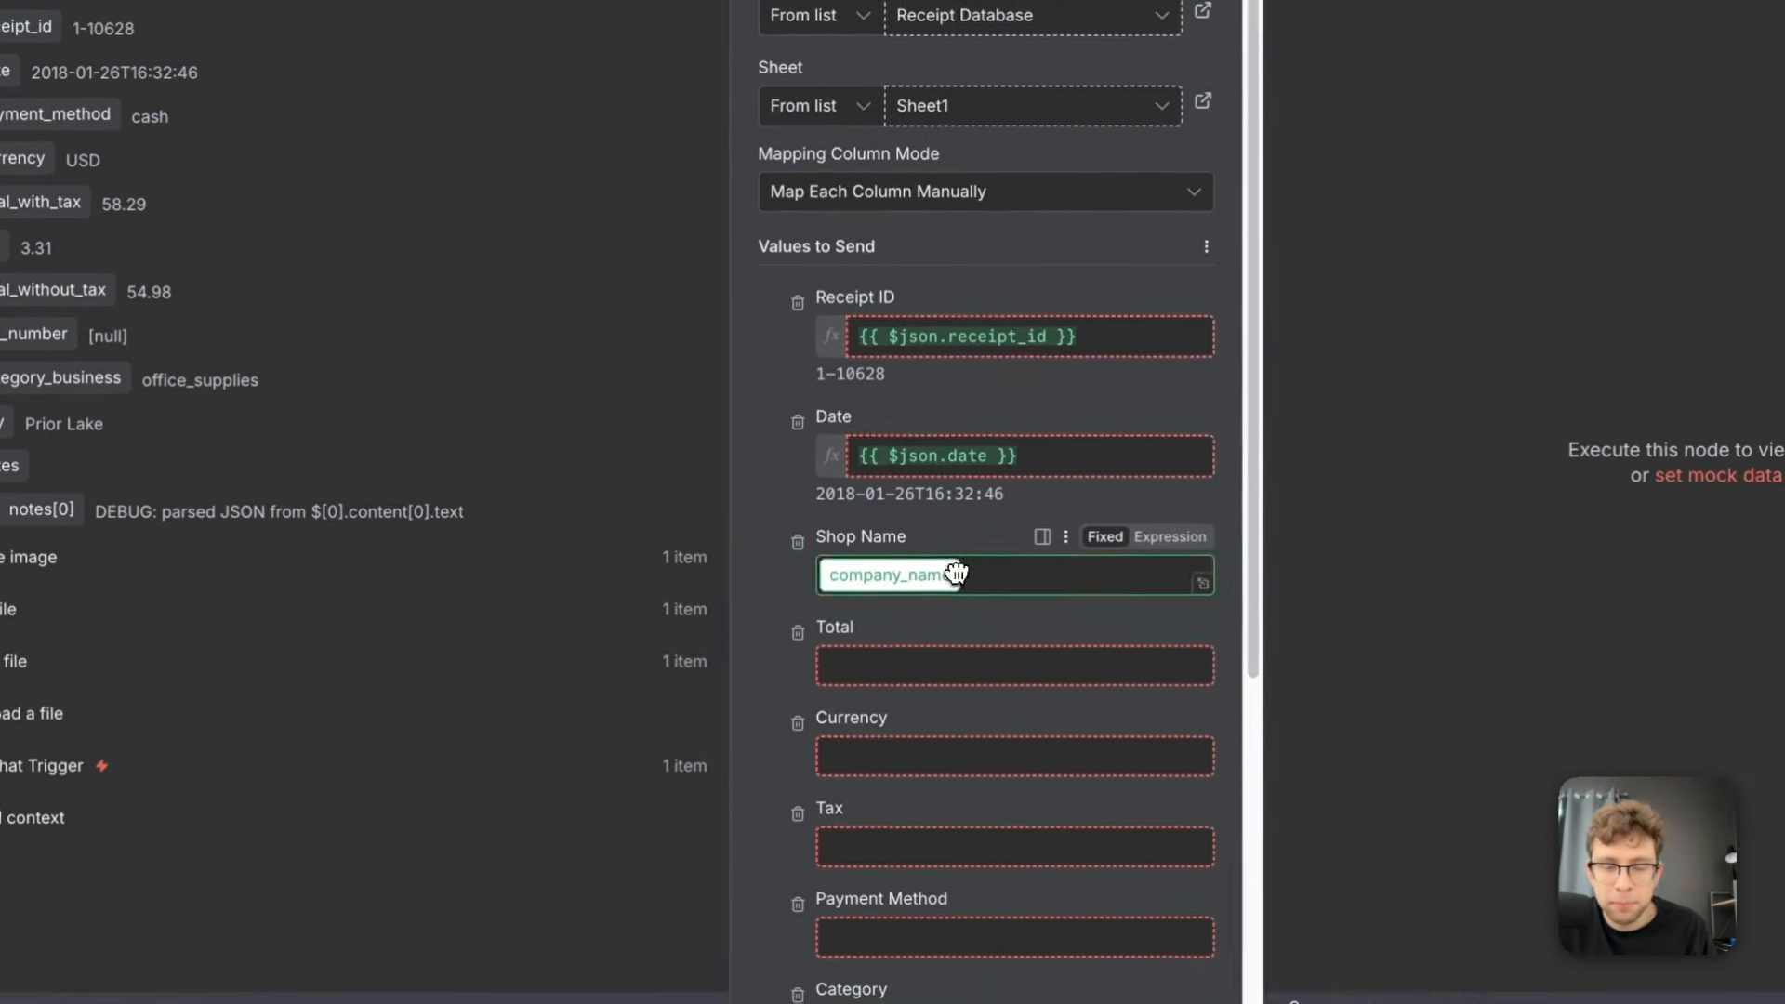
{"action": "left_click_drag", "start_coordinate": [956, 574], "coordinate": [967, 577]}
{"action": "scroll", "coordinate": [1022, 465], "scroll_direction": "down", "scroll_amount": 2}
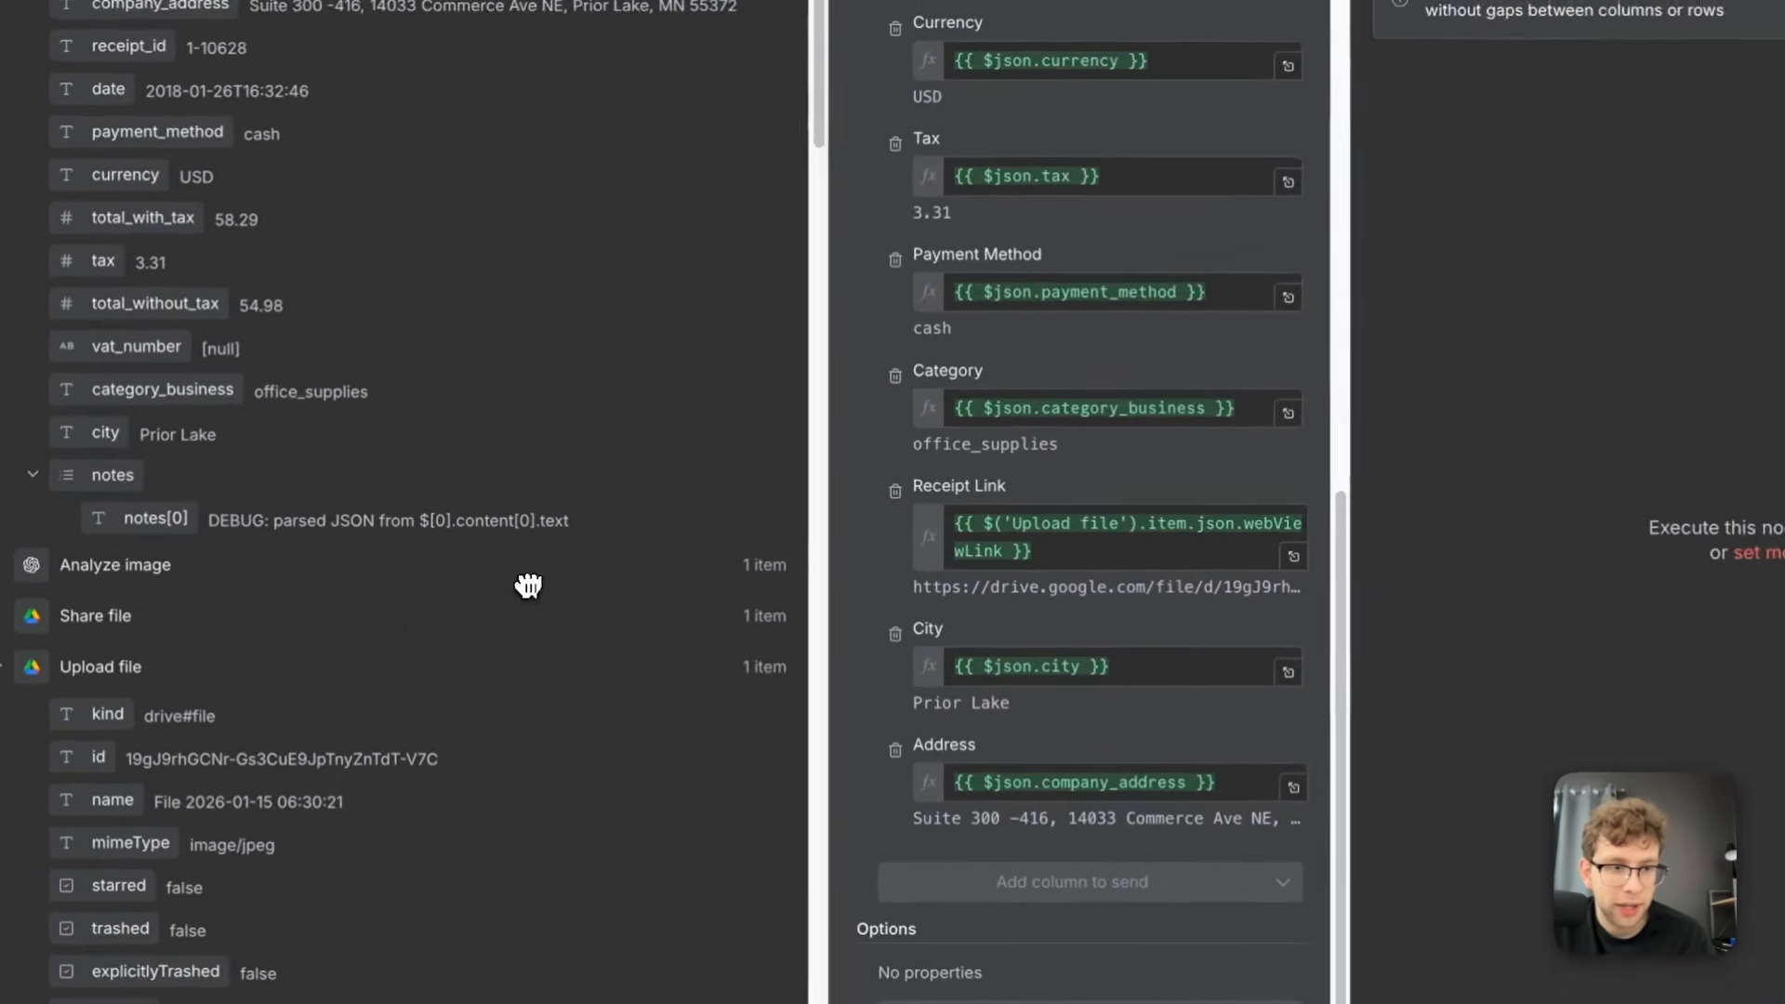
Check the Upload file node's webViewLink used for Receipt Link and execute the Append row in sheet node
{"action": "scroll", "coordinate": [494, 634], "scroll_direction": "down", "scroll_amount": 5}
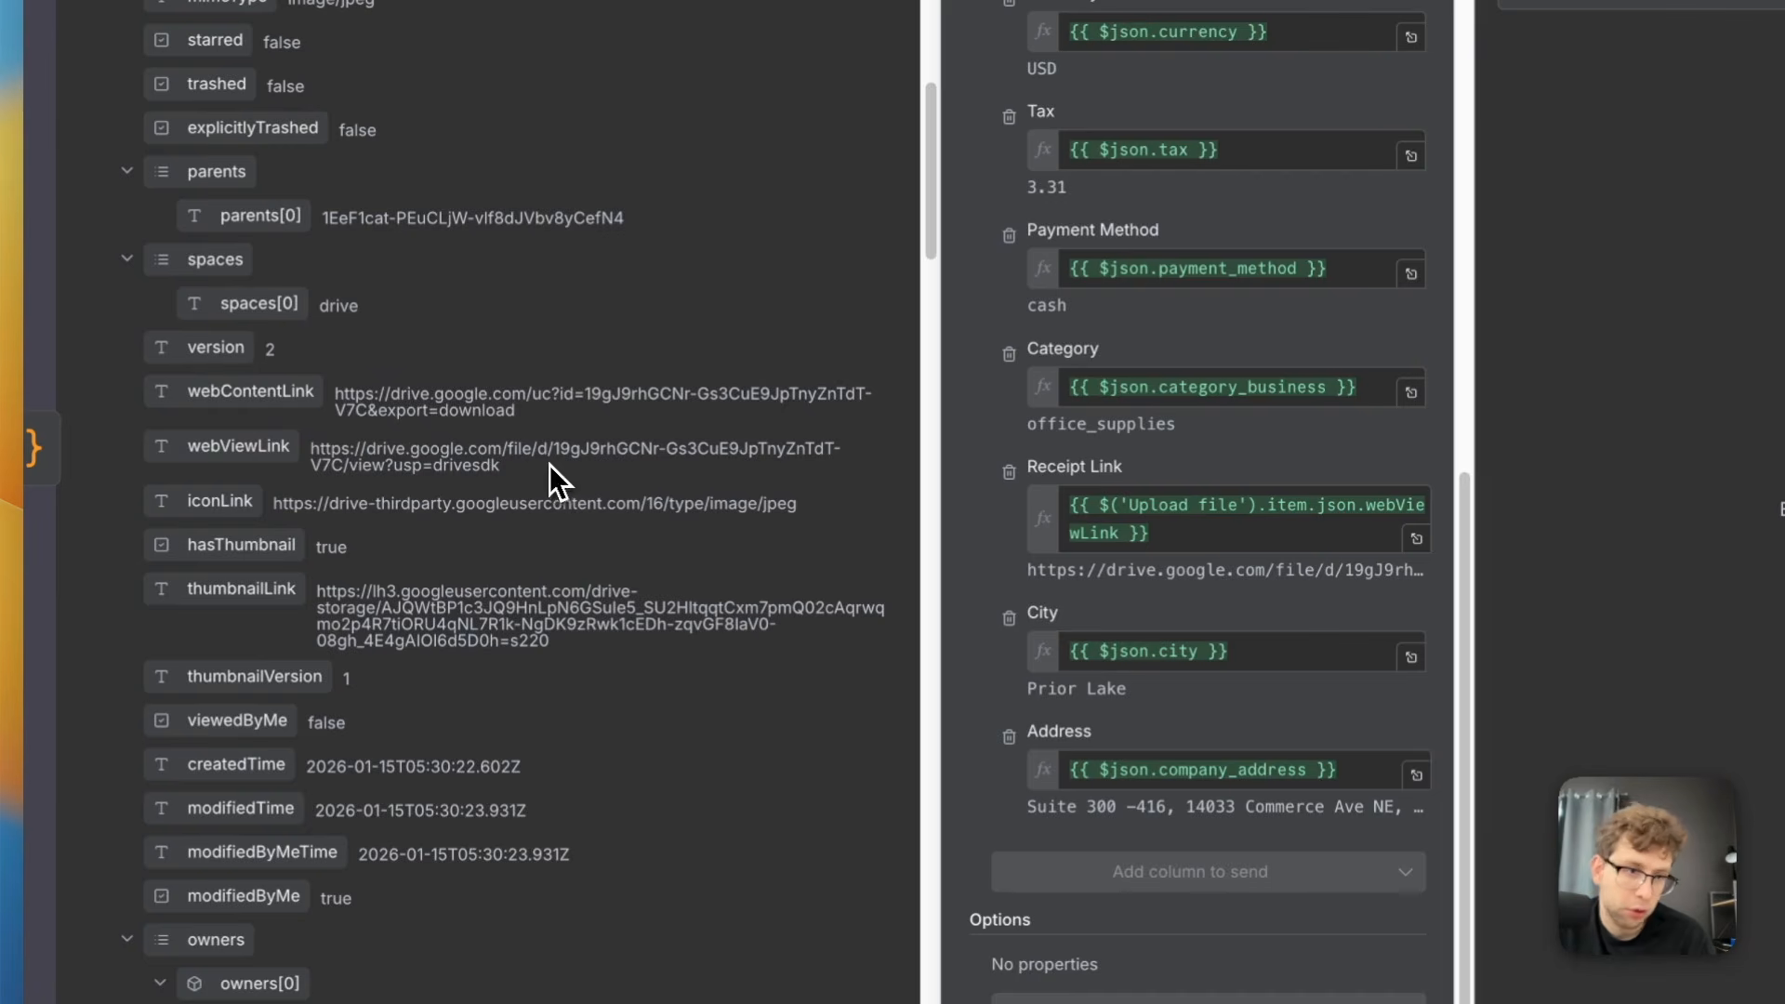
{"action": "left_click_drag", "start_coordinate": [535, 472], "coordinate": [403, 454]}
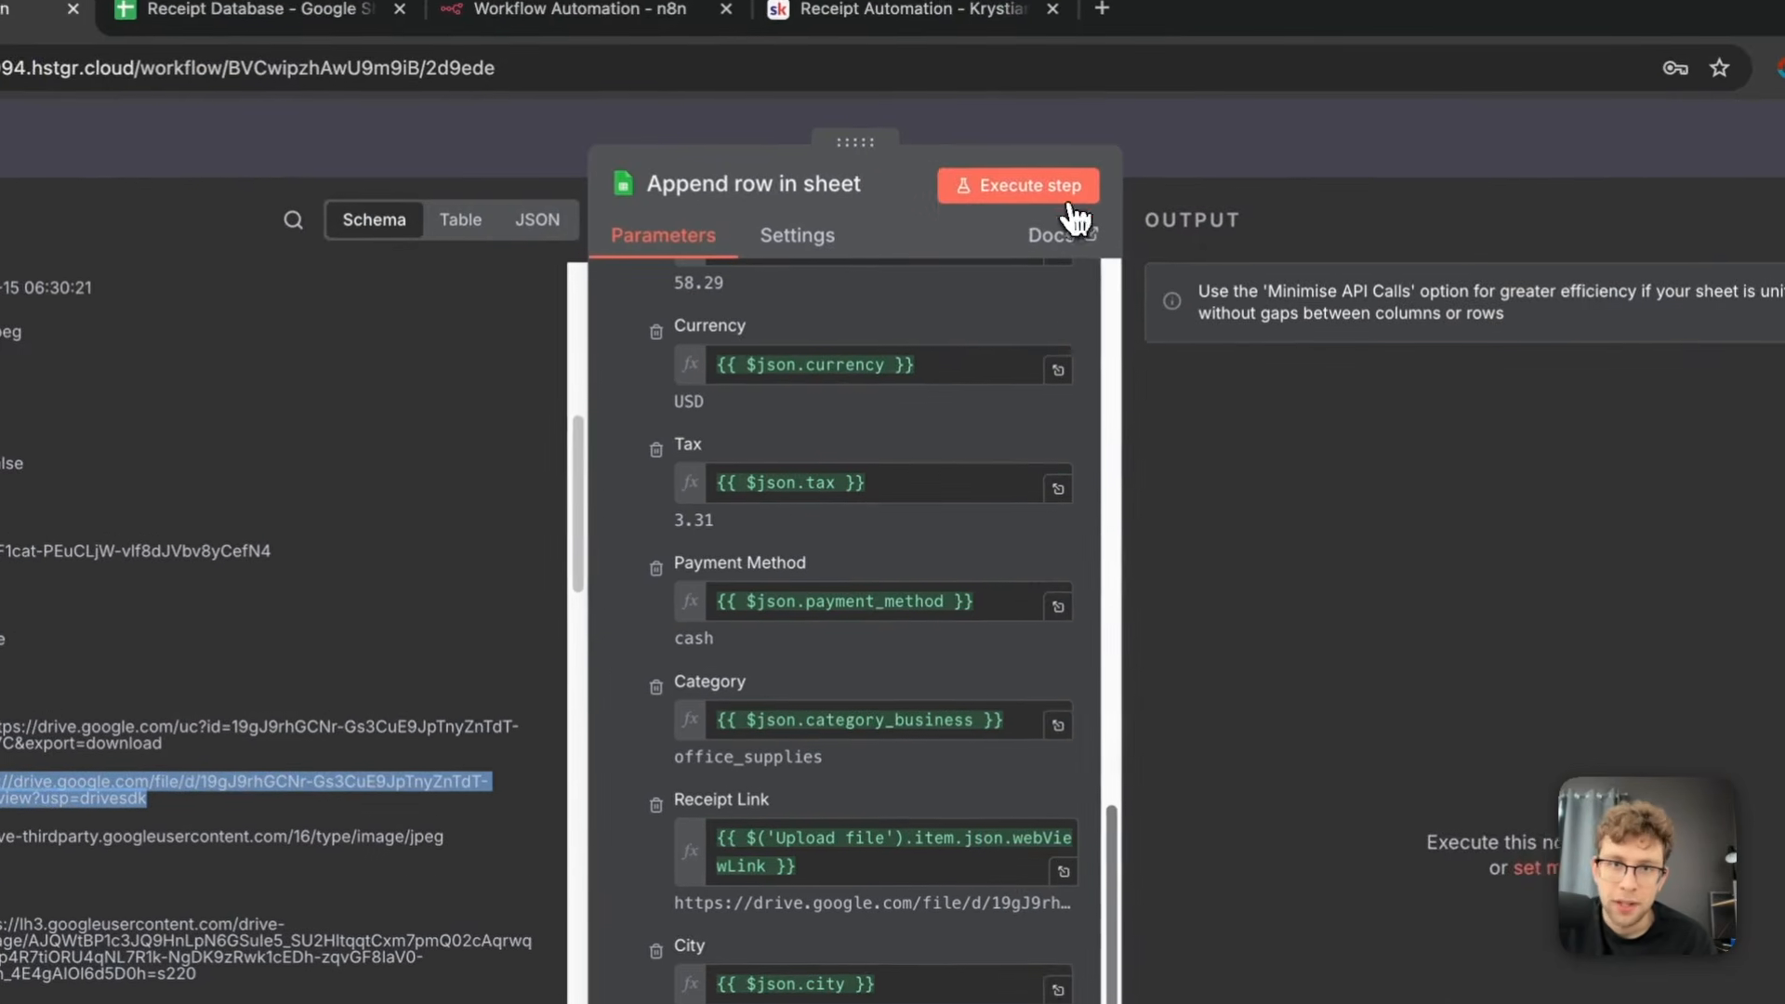
{"action": "left_click", "coordinate": [1078, 196]}
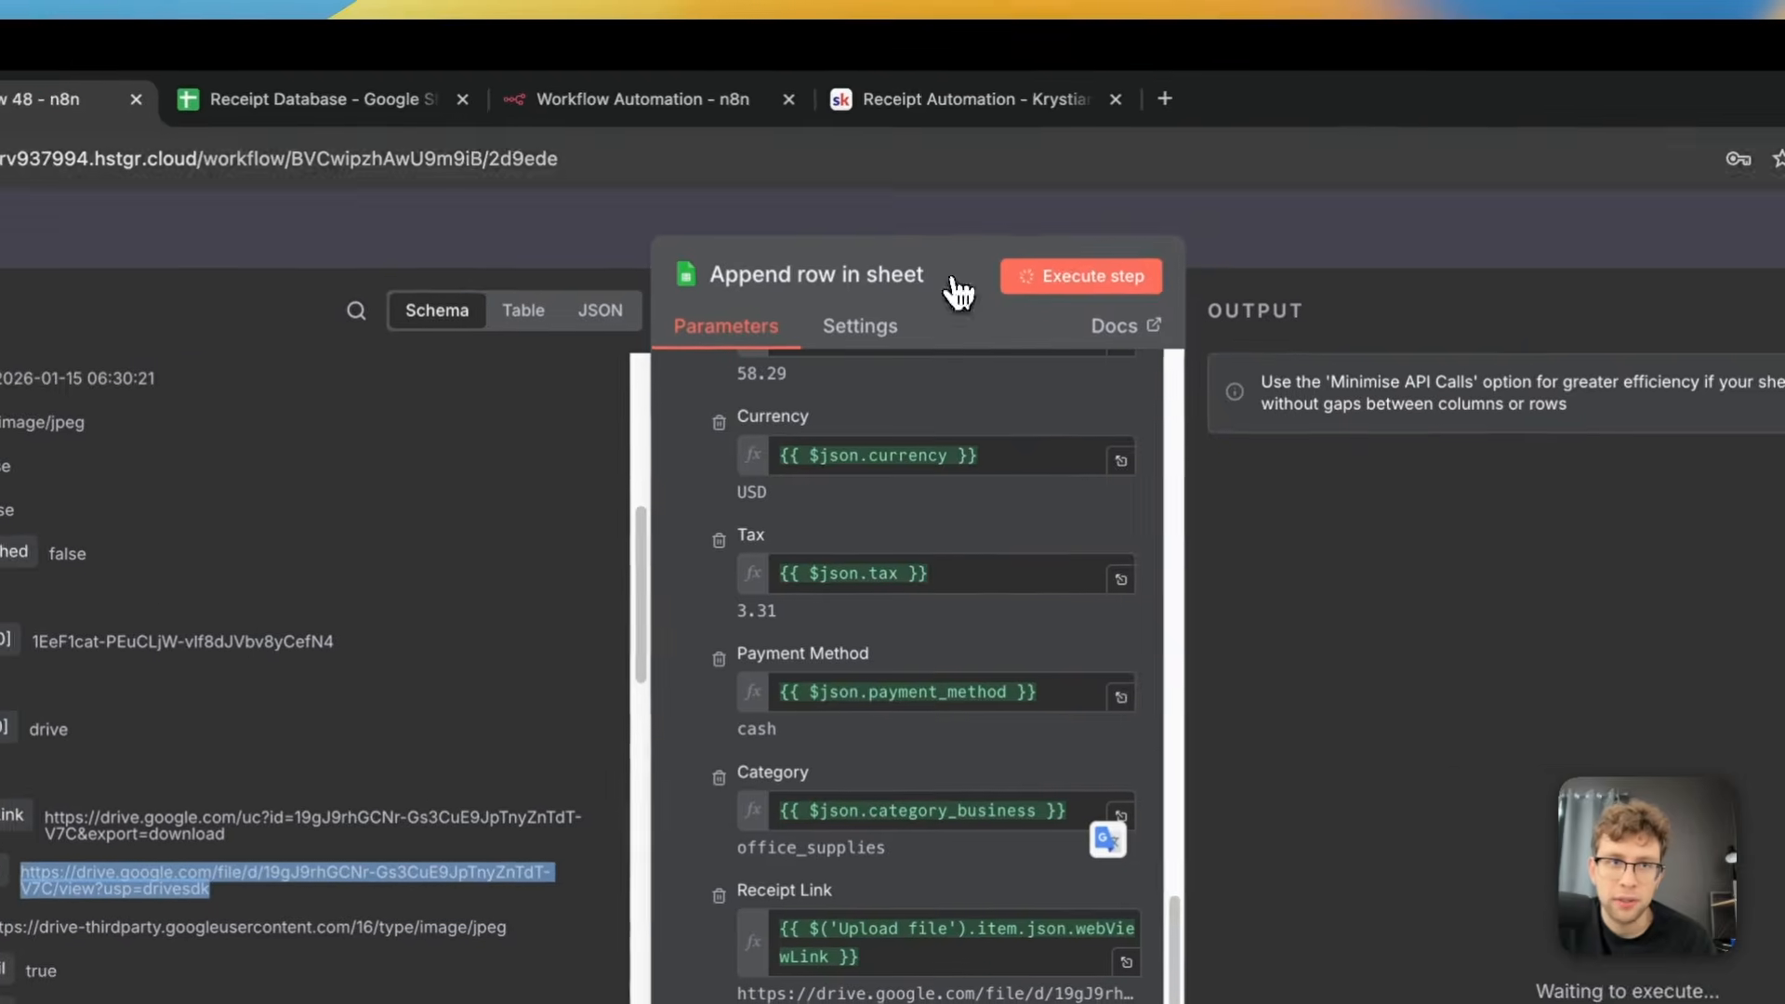
Check the newly appended row in the Receipt Database spreadsheet and open its receipt link
{"action": "left_click", "coordinate": [269, 13]}
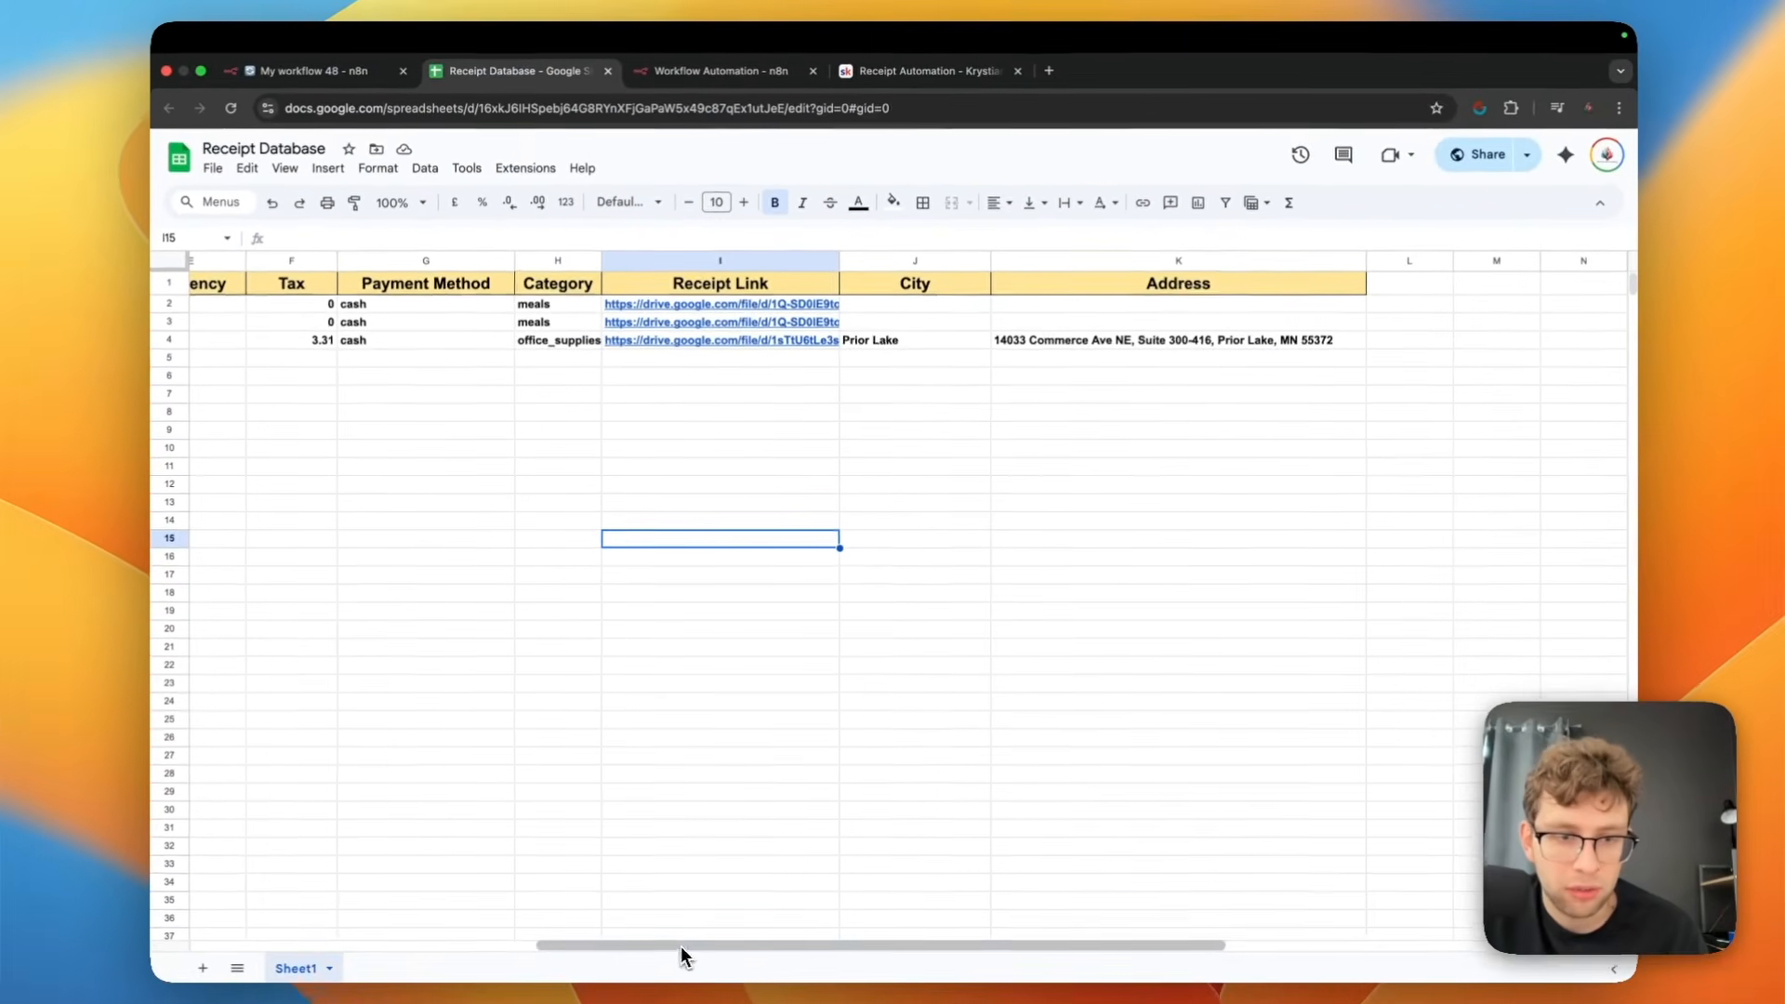
{"action": "left_click_drag", "start_coordinate": [702, 945], "coordinate": [320, 900]}
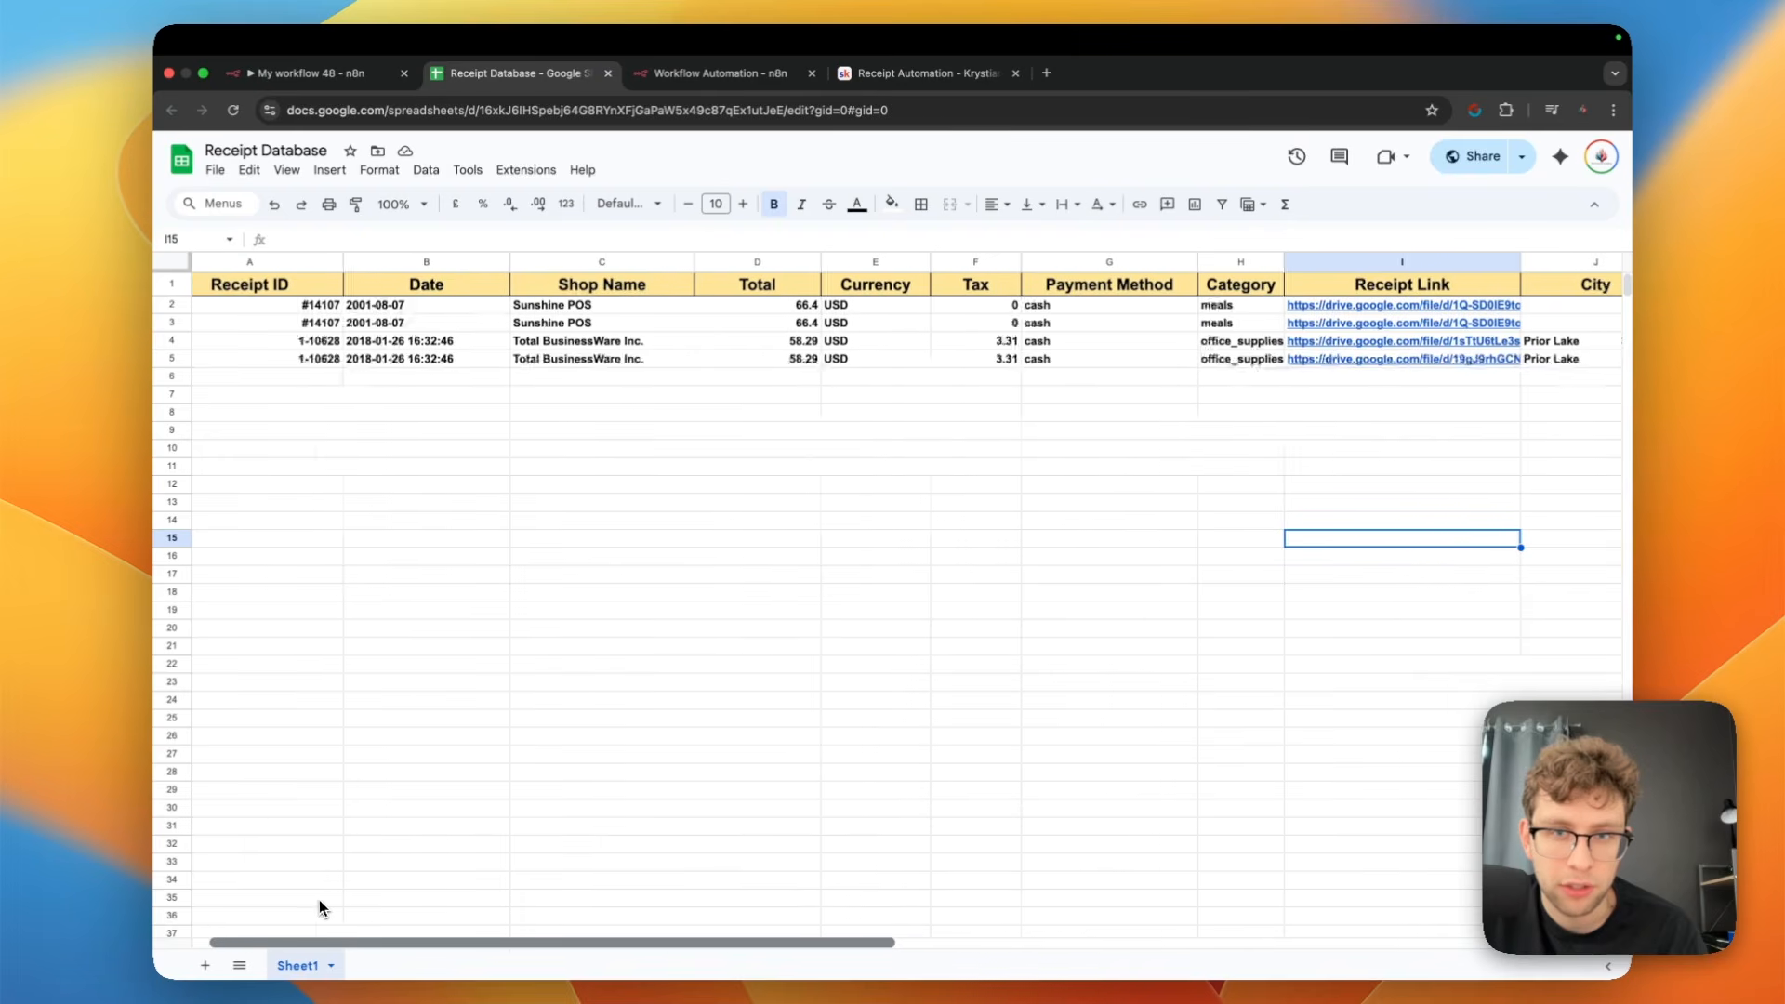
{"action": "left_click", "coordinate": [320, 900]}
{"action": "left_click", "coordinate": [1549, 359]}
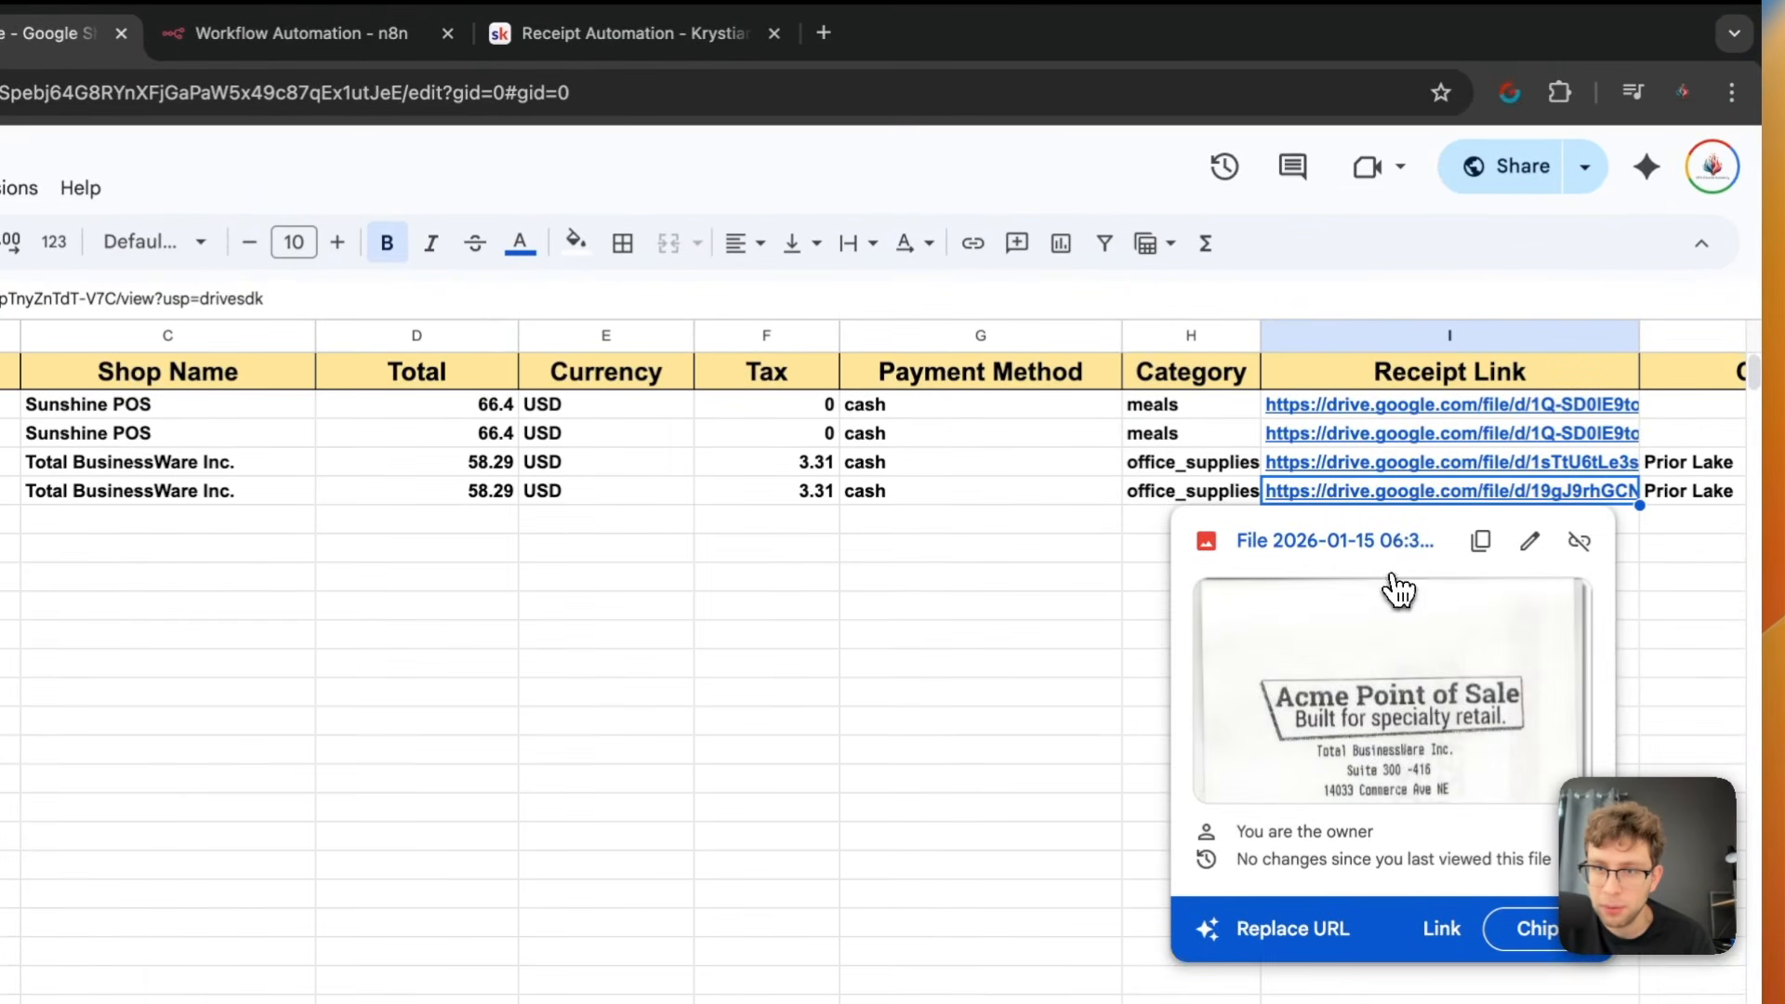
{"action": "left_click", "coordinate": [1397, 589]}
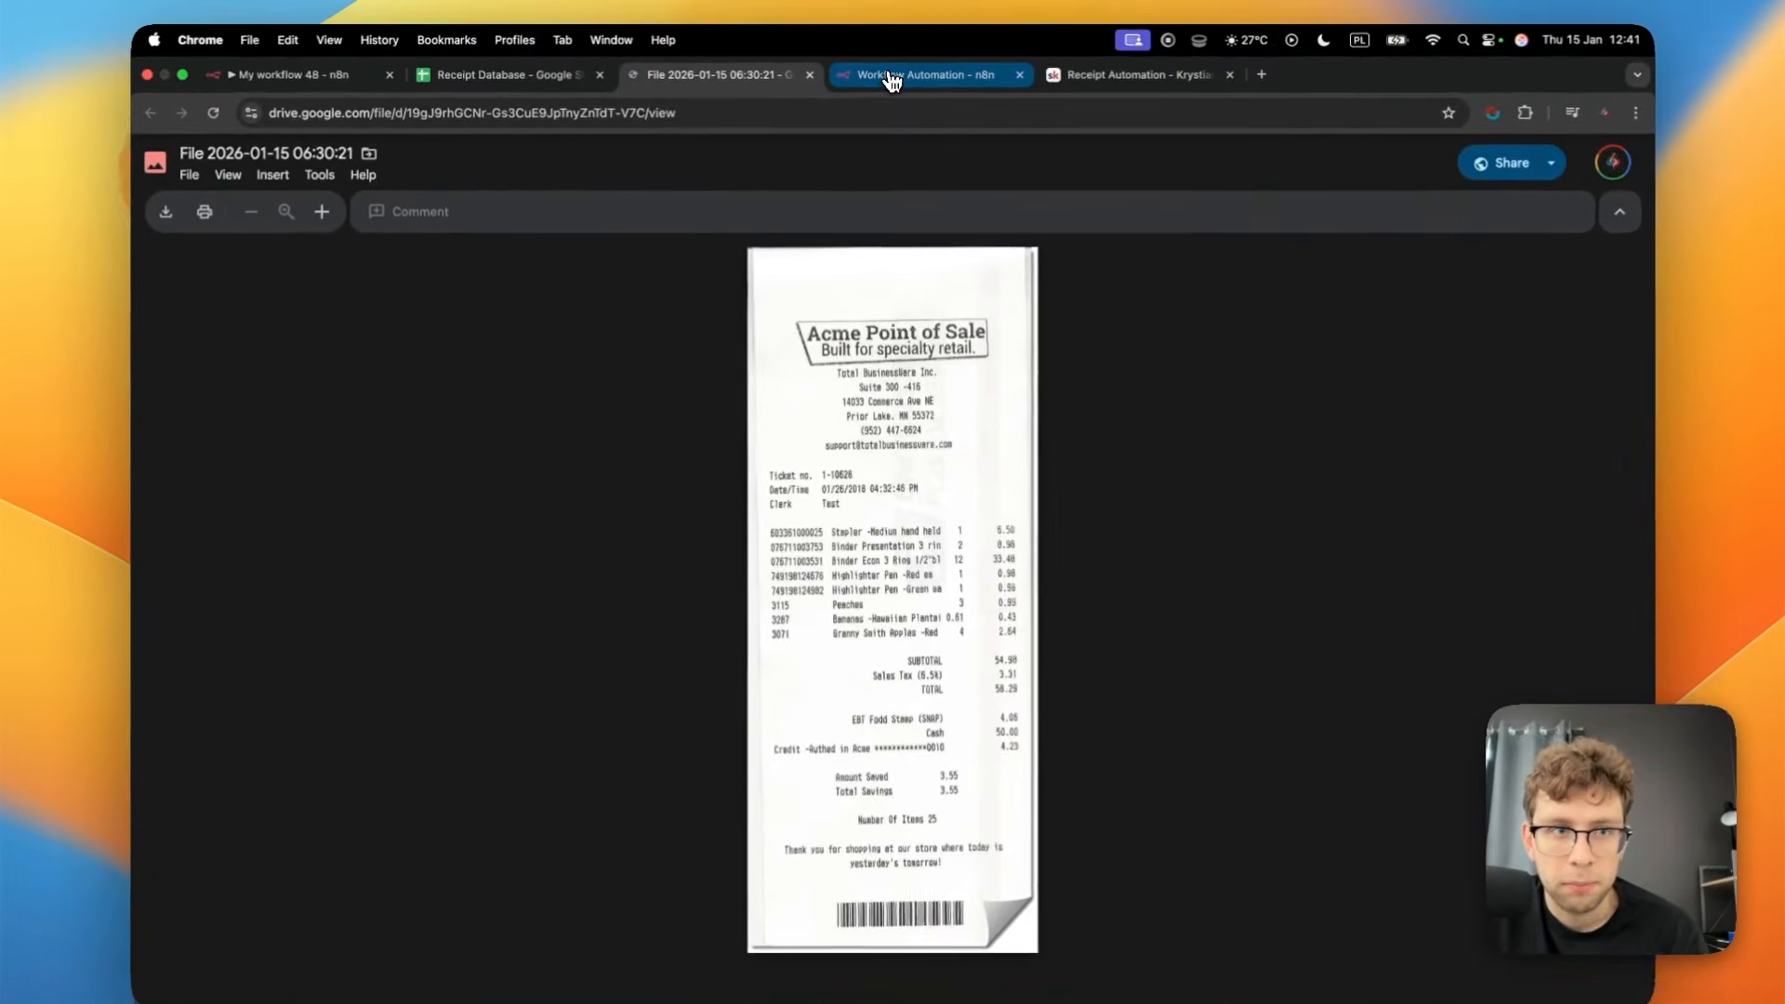
Return to the My workflow 48 canvas and move the Analyze image, Code in JavaScript and Append row in sheet nodes into a second row below the others
{"action": "left_click", "coordinate": [956, 83]}
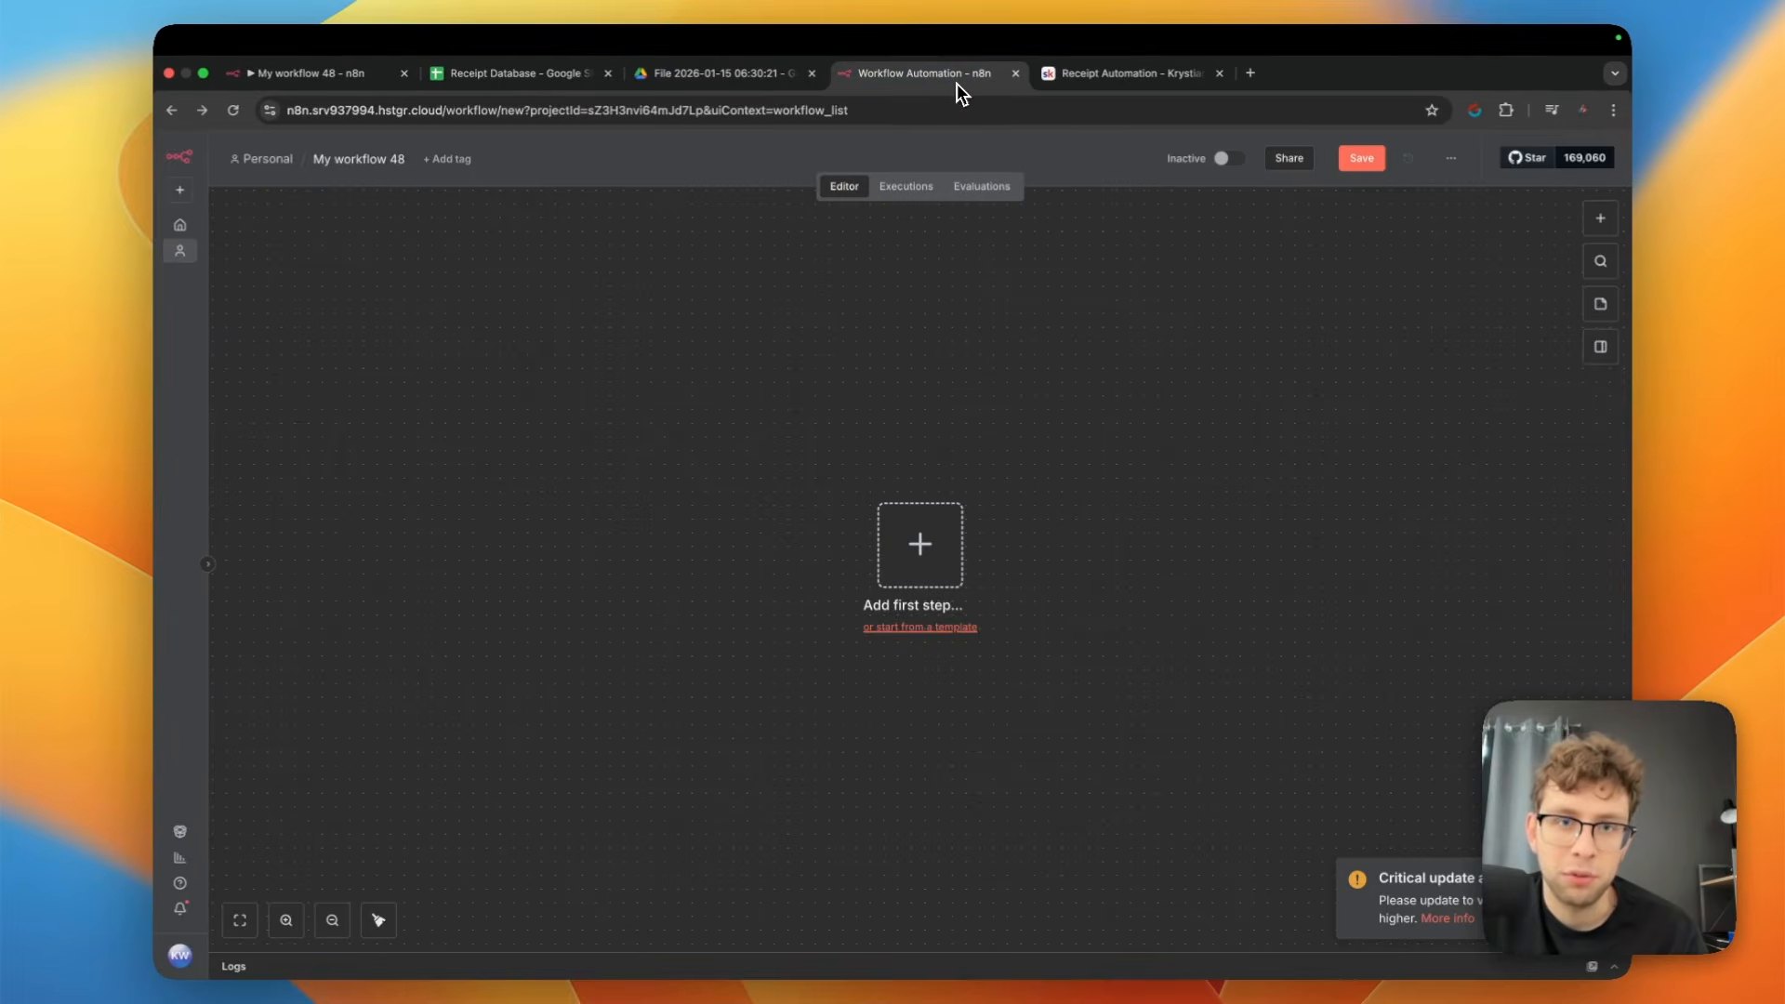
{"action": "left_click", "coordinate": [324, 72]}
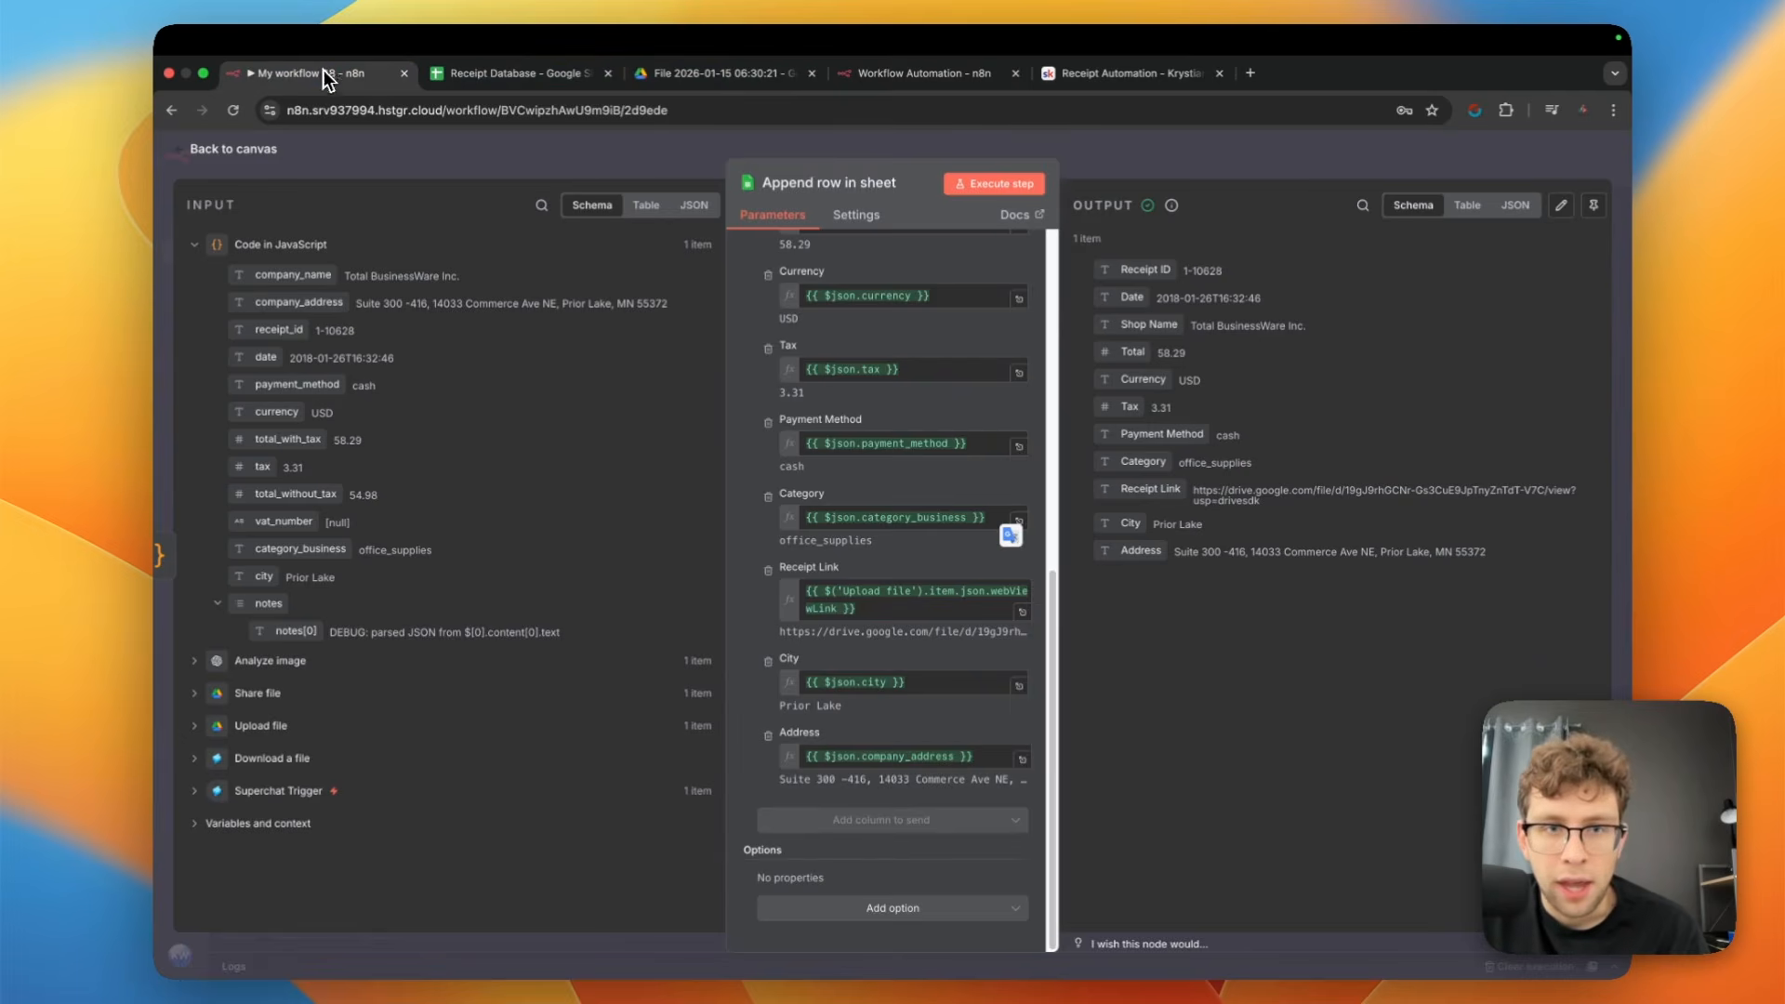
{"action": "left_click", "coordinate": [268, 158]}
{"action": "scroll", "coordinate": [1023, 334], "scroll_direction": "right", "scroll_amount": 2}
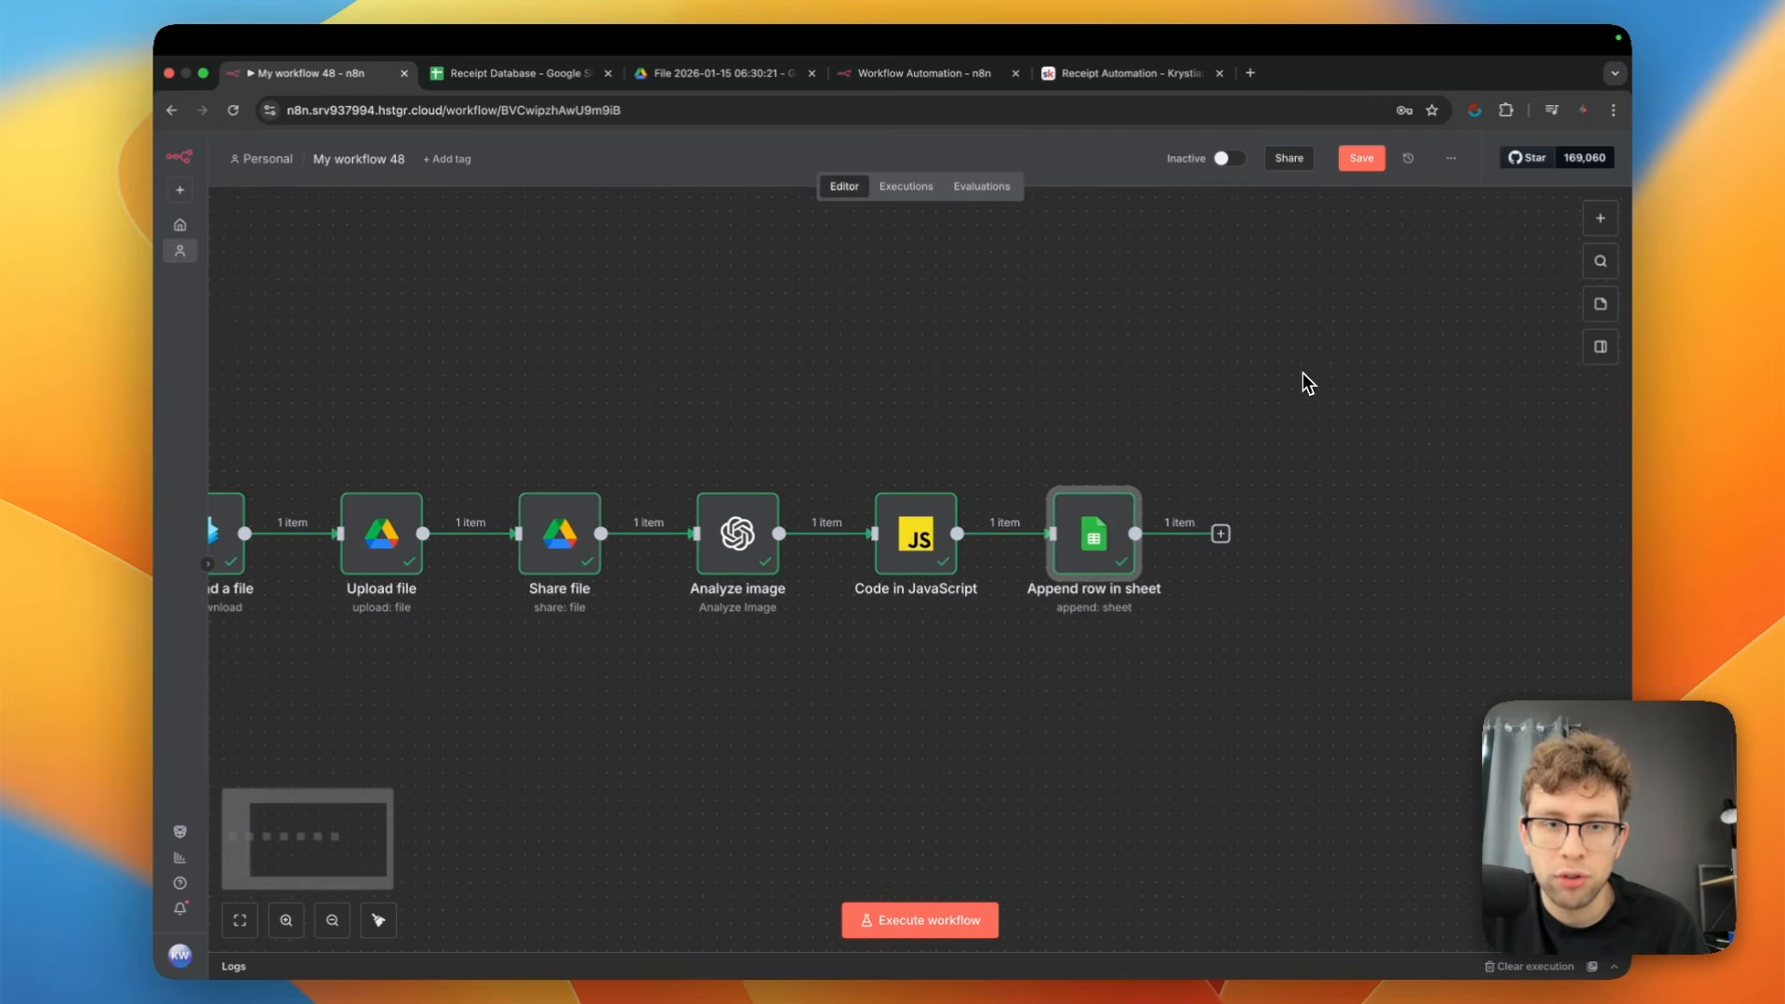
{"action": "left_click_drag", "start_coordinate": [1299, 382], "coordinate": [823, 667]}
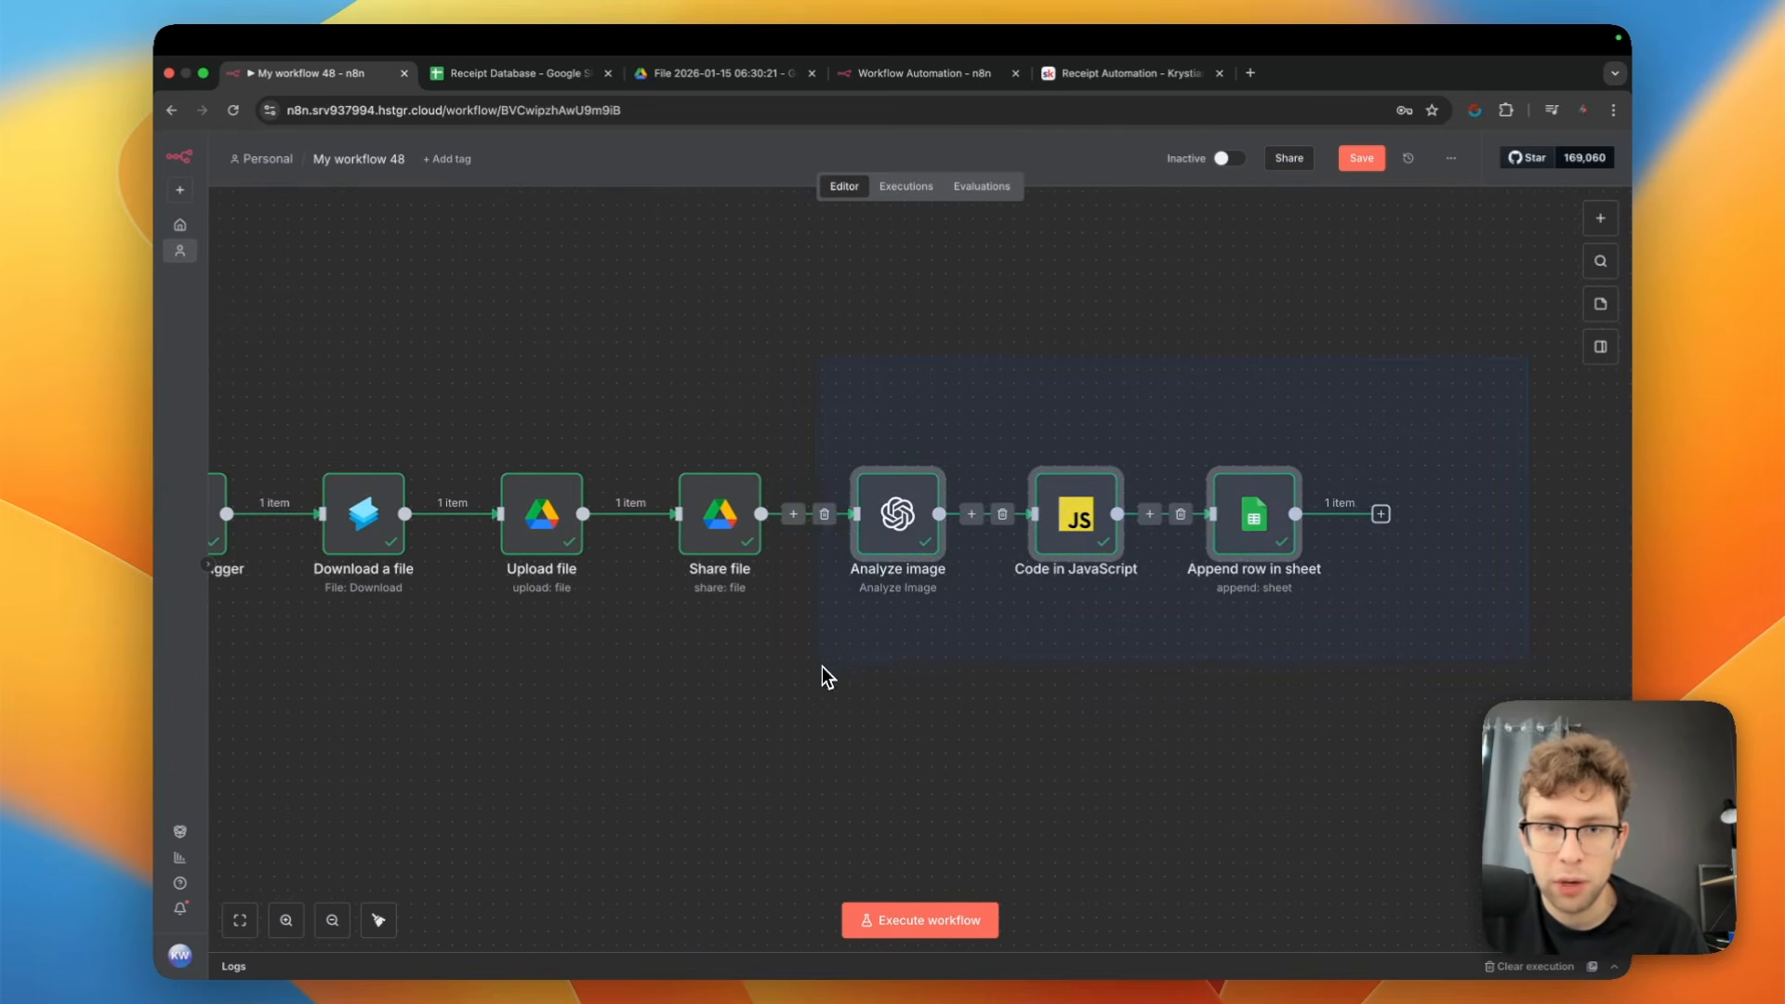
{"action": "scroll", "coordinate": [1079, 605], "scroll_direction": "left", "scroll_amount": 8}
{"action": "left_click_drag", "start_coordinate": [1276, 419], "coordinate": [572, 644]}
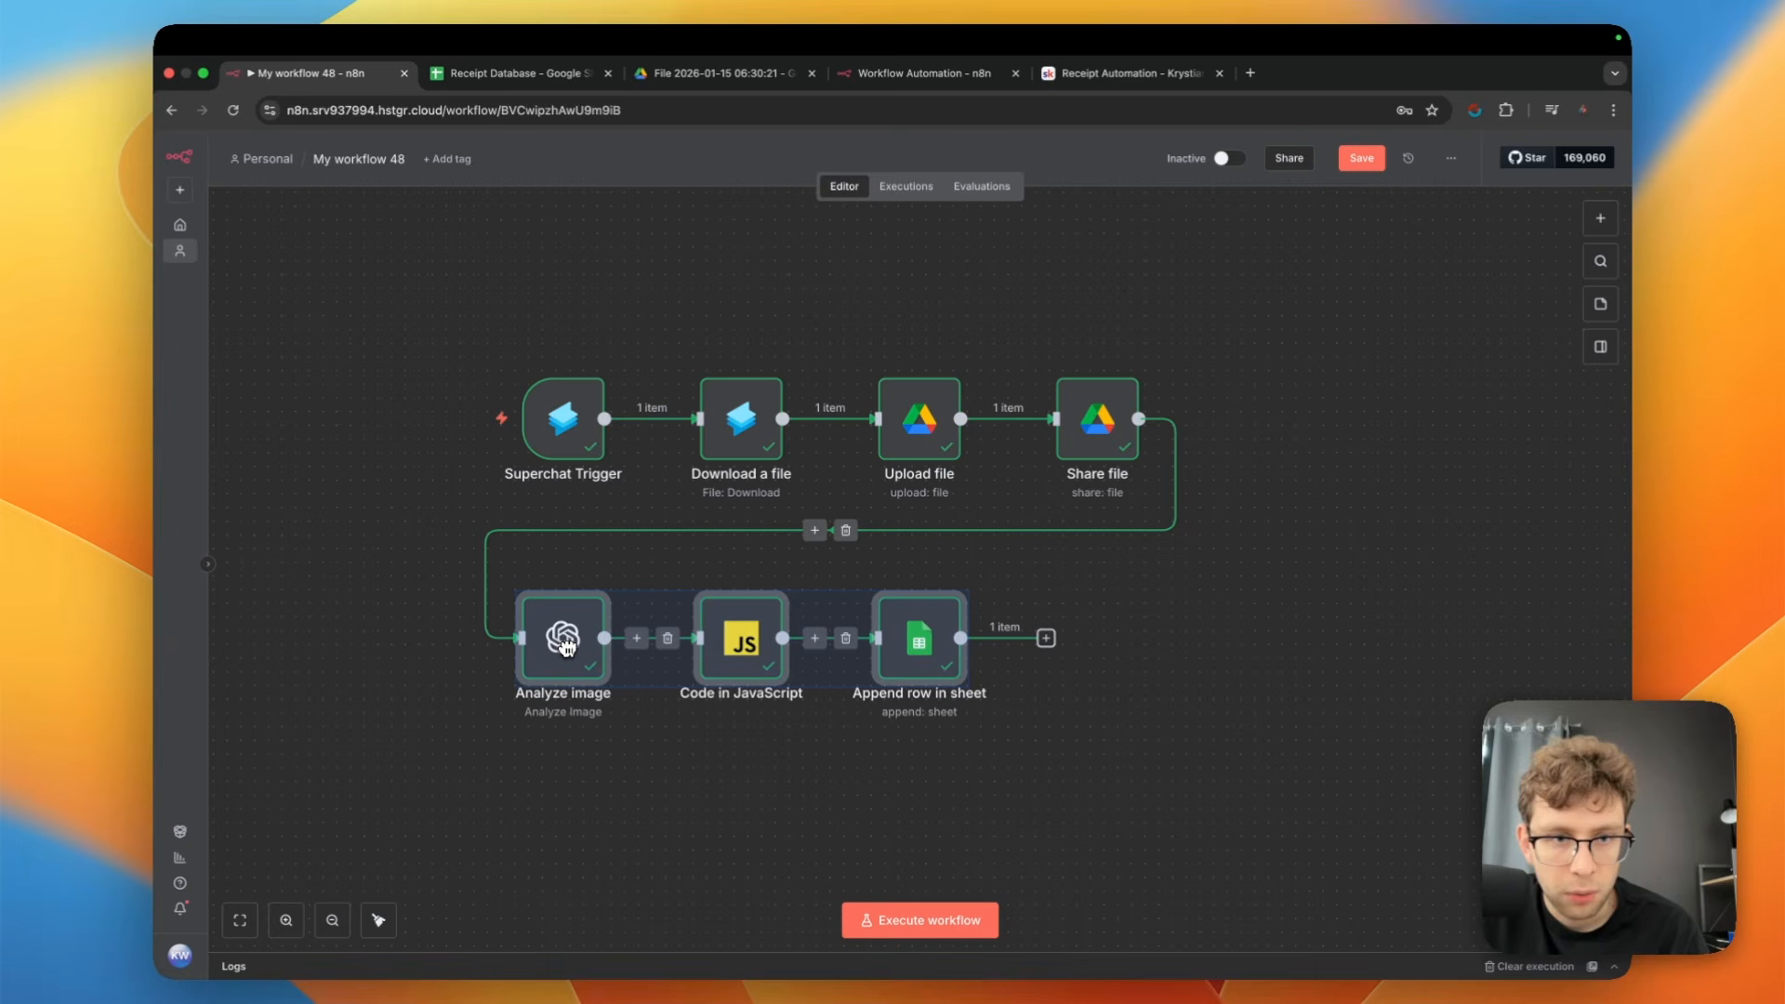
{"action": "left_click", "coordinate": [1197, 670]}
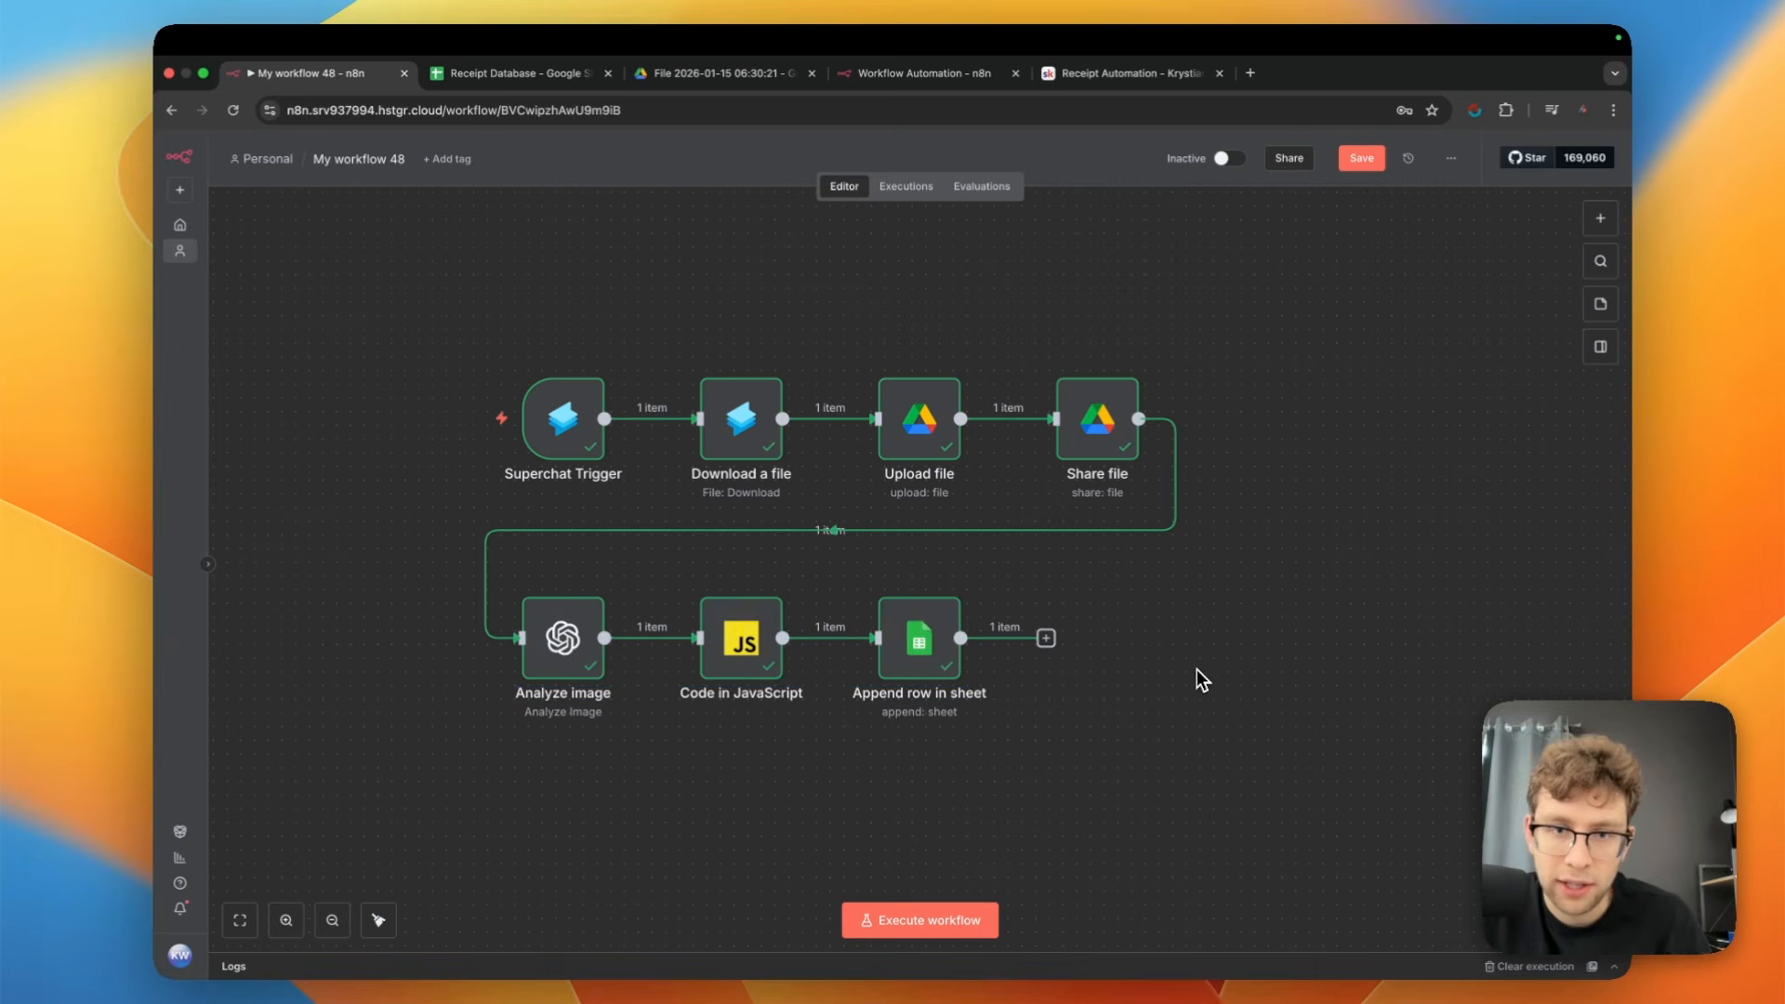
Add a Superchat Send a message node after the Append row in sheet node
{"action": "left_click", "coordinate": [1047, 639]}
{"action": "type", "text": "supe"}
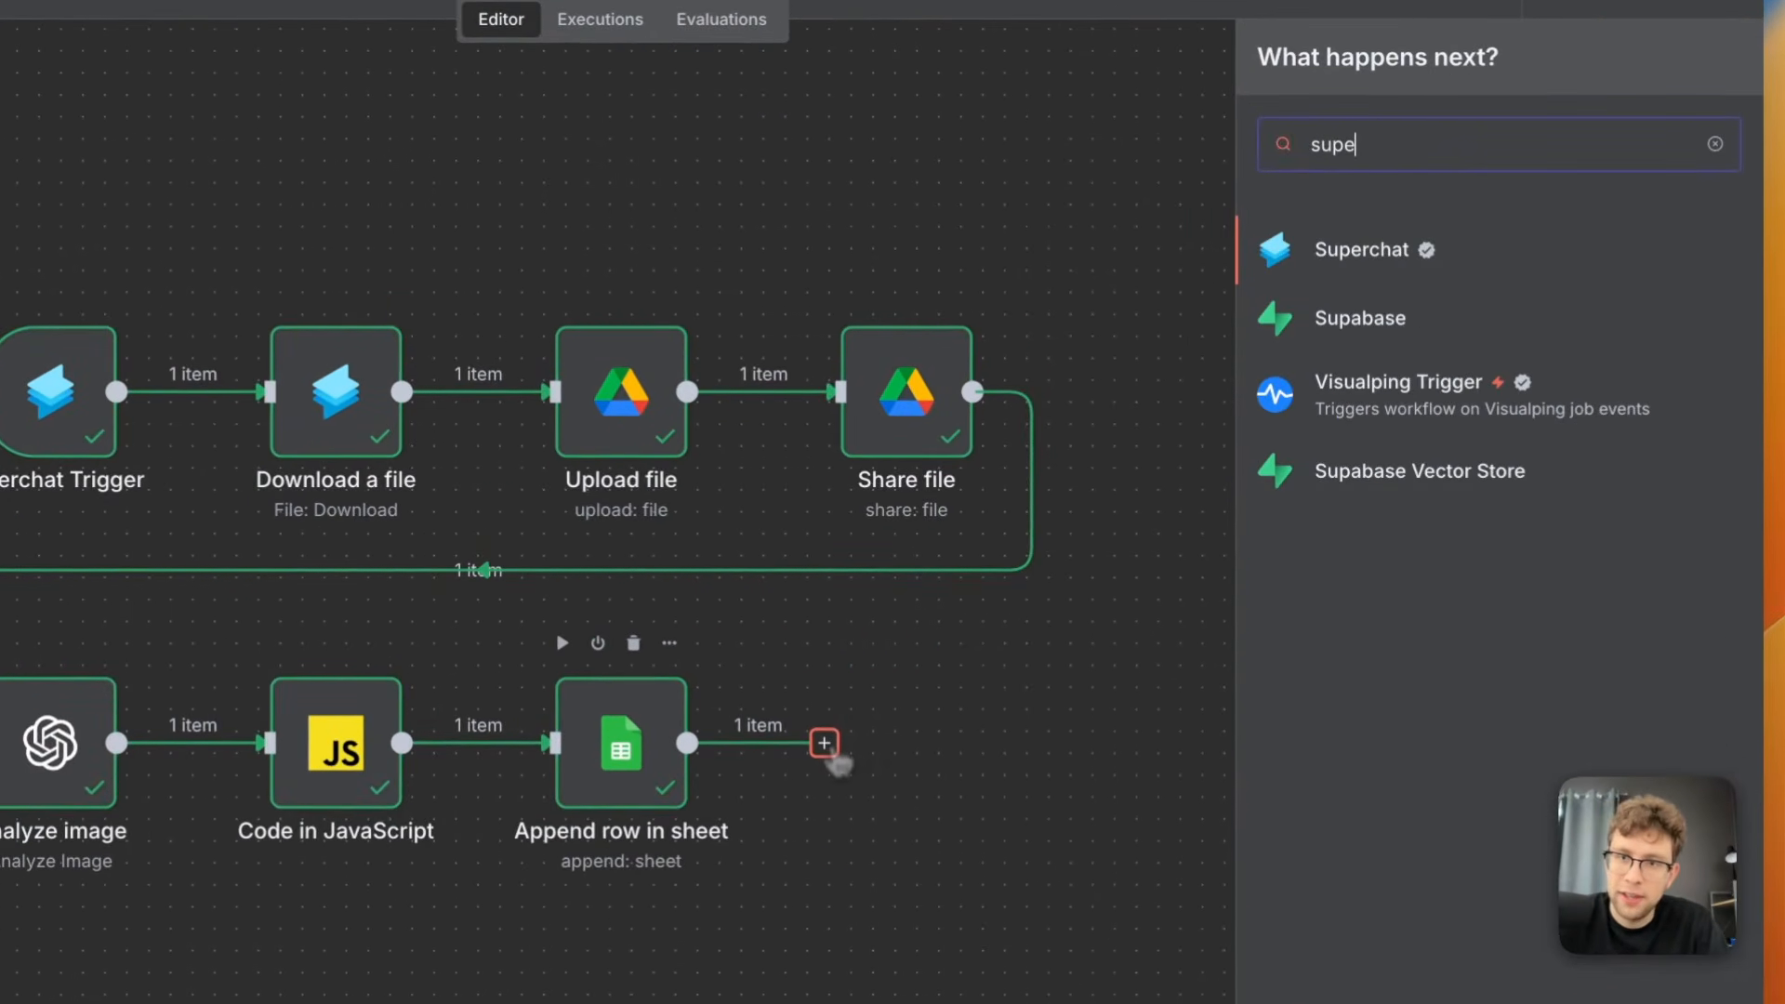
{"action": "left_click", "coordinate": [1479, 264]}
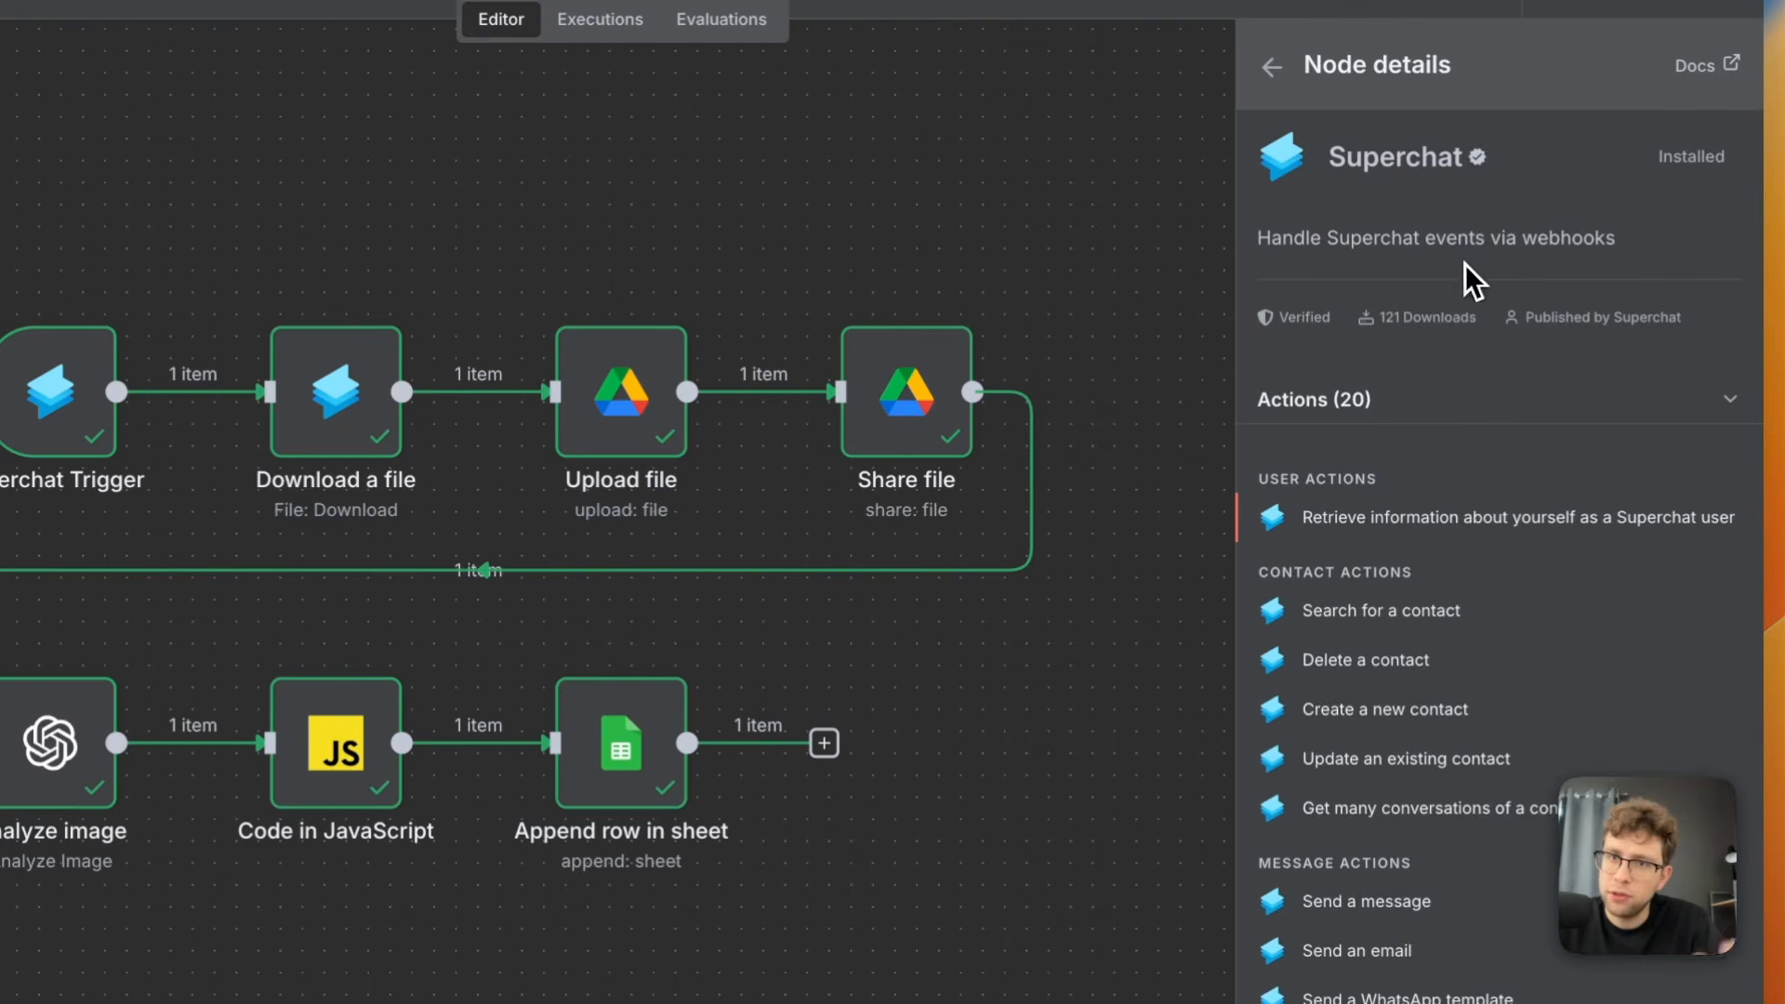
{"action": "scroll", "coordinate": [1469, 581], "scroll_direction": "down", "scroll_amount": 5}
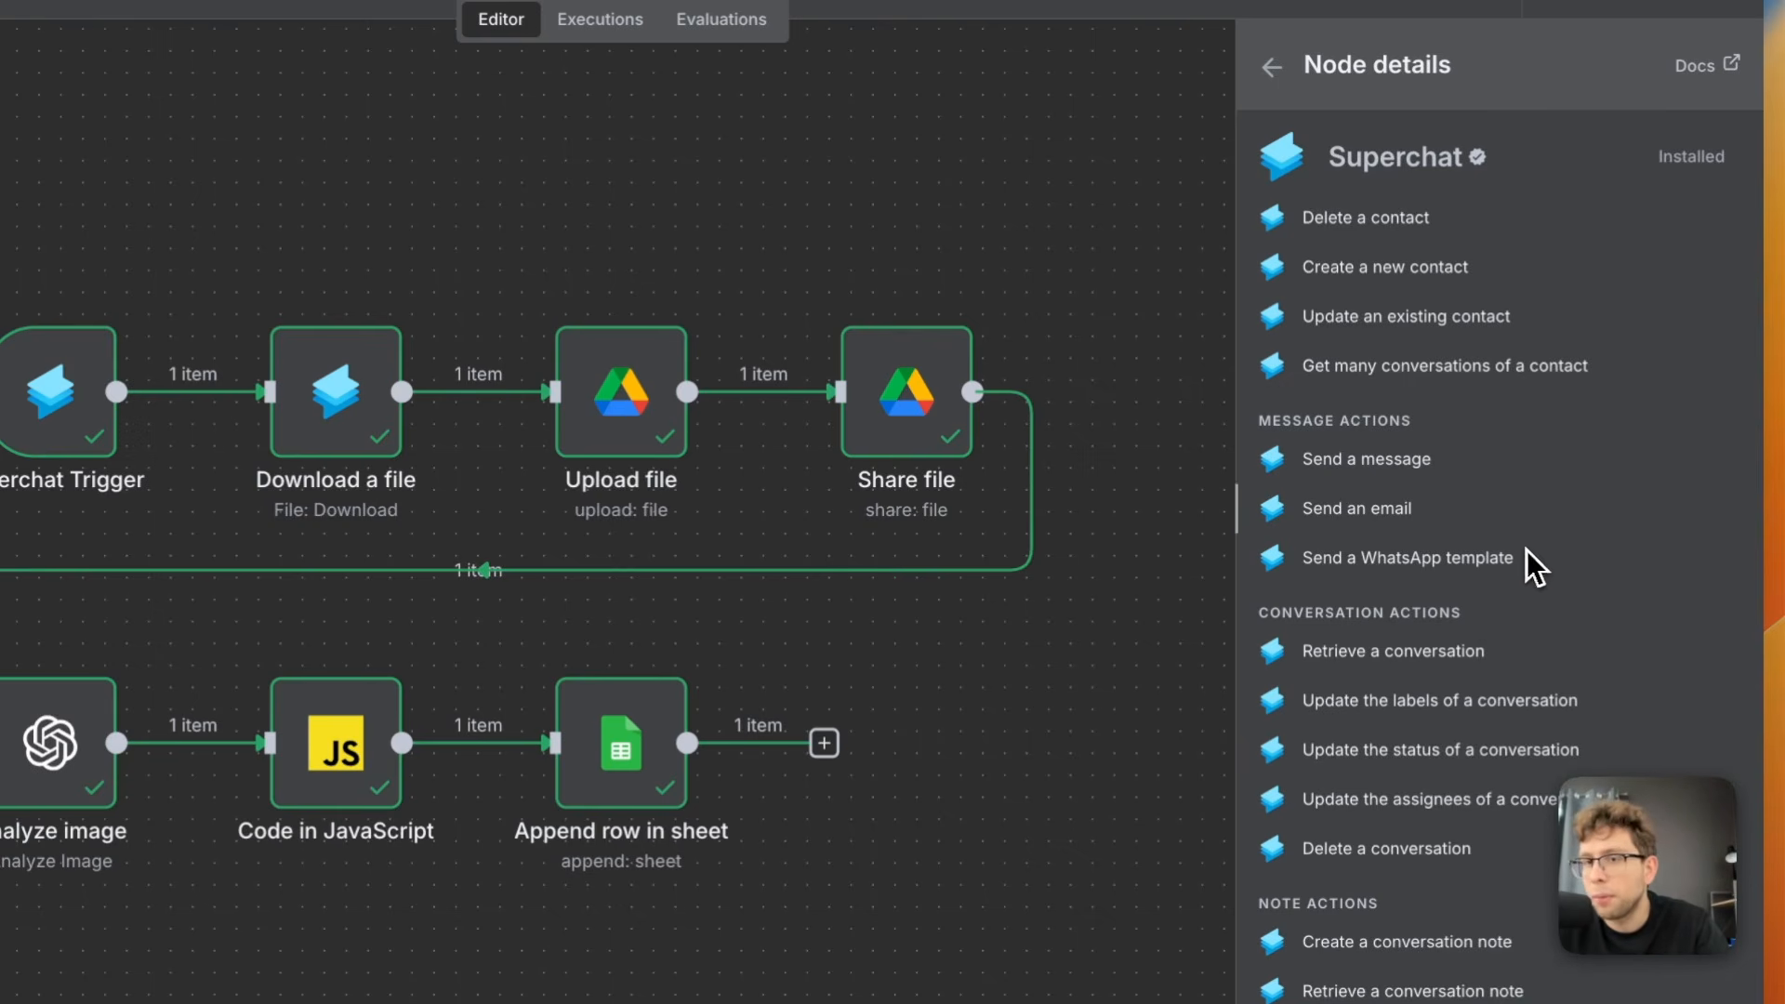
{"action": "left_click", "coordinate": [1383, 469]}
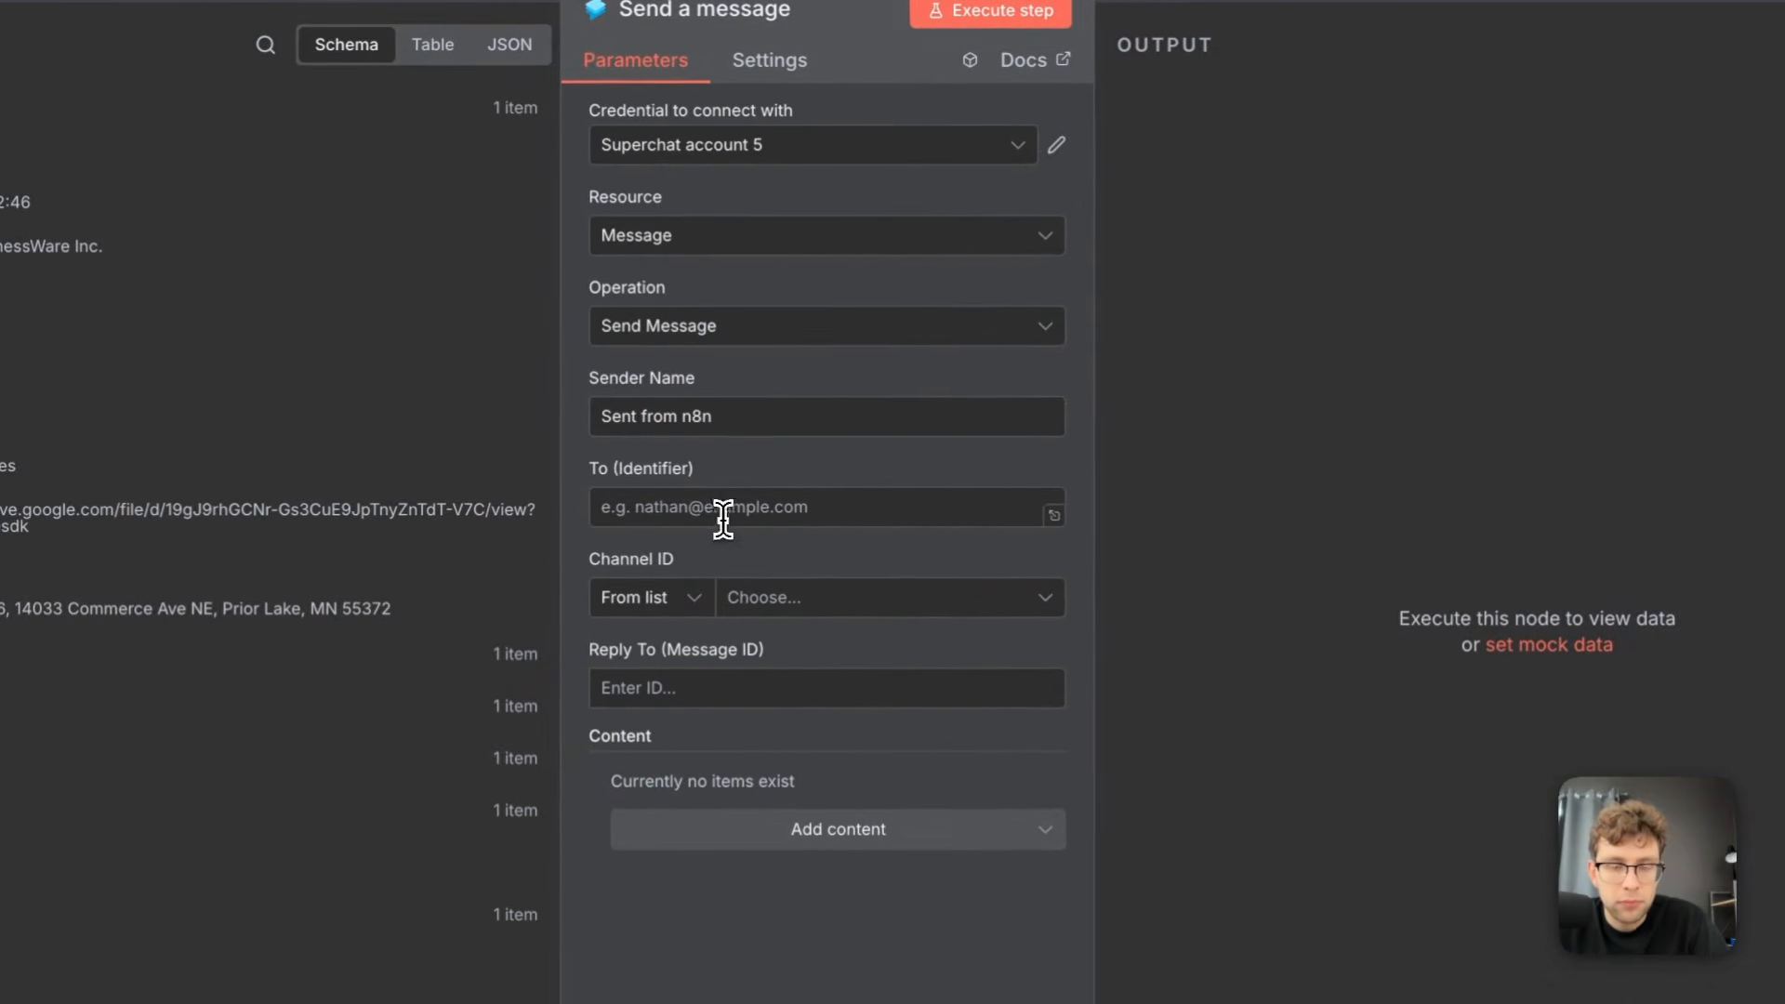
Map the message's To (Identifier) to the Superchat Trigger's message.from.id
{"action": "left_click", "coordinate": [724, 520]}
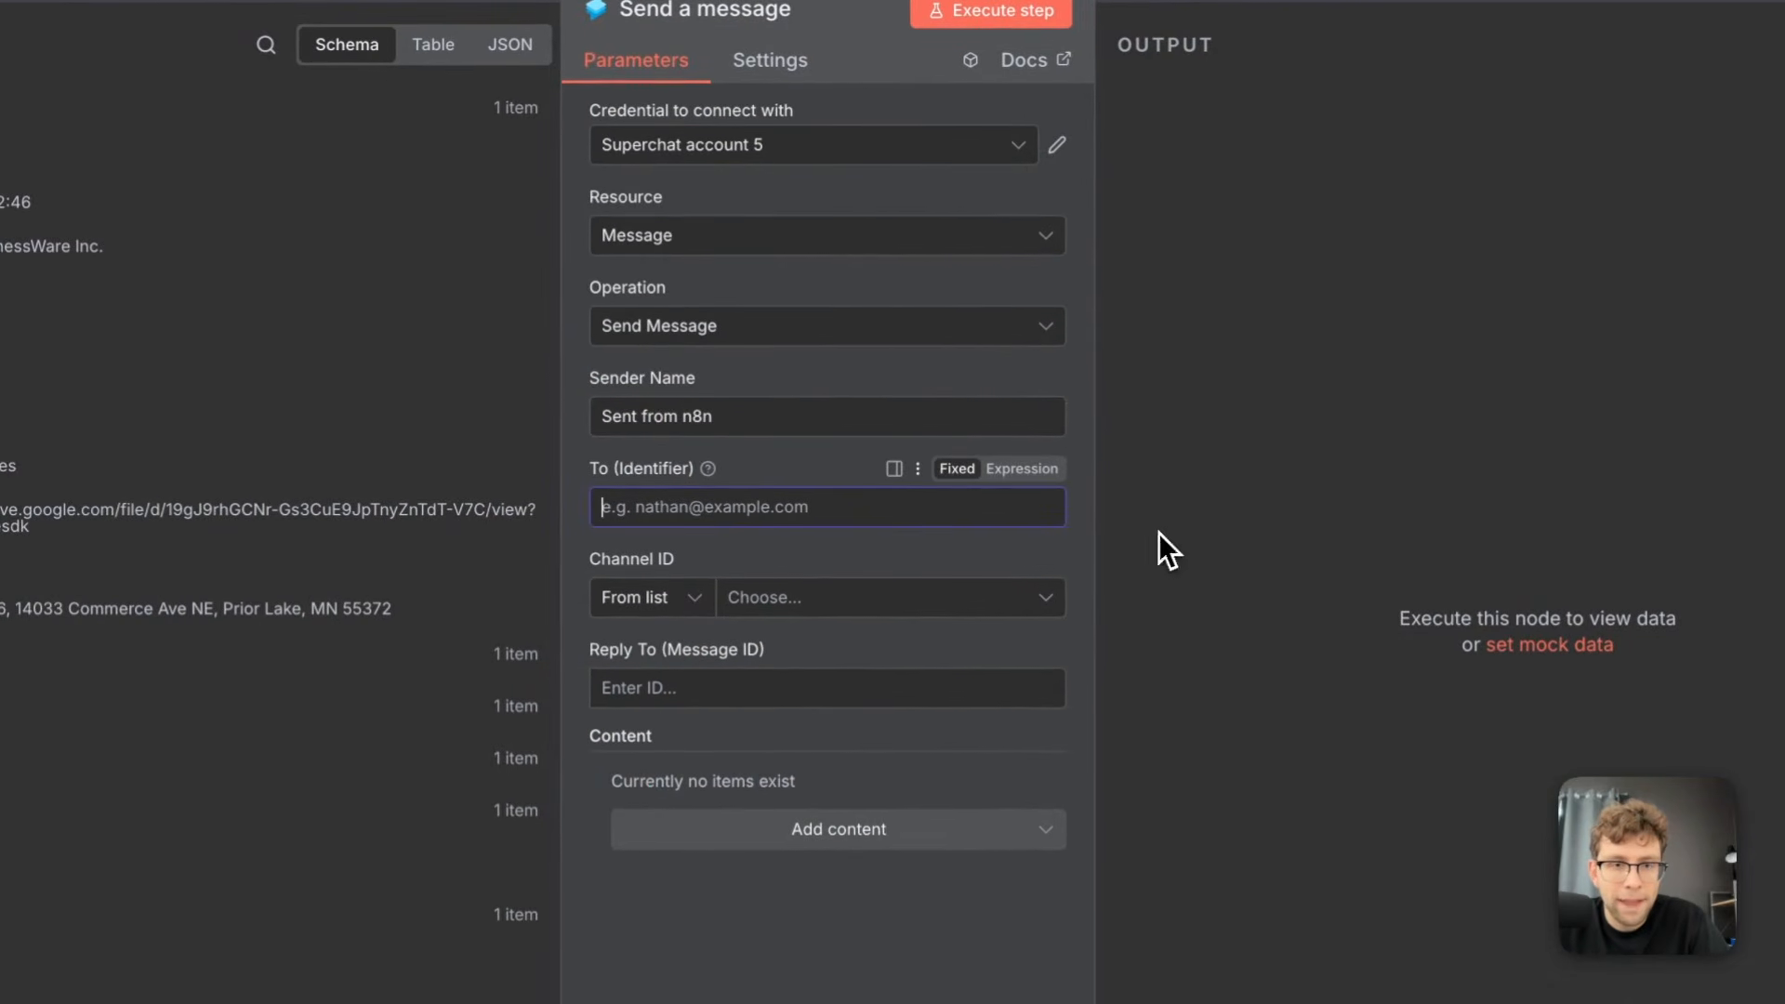
{"action": "left_click", "coordinate": [1314, 535]}
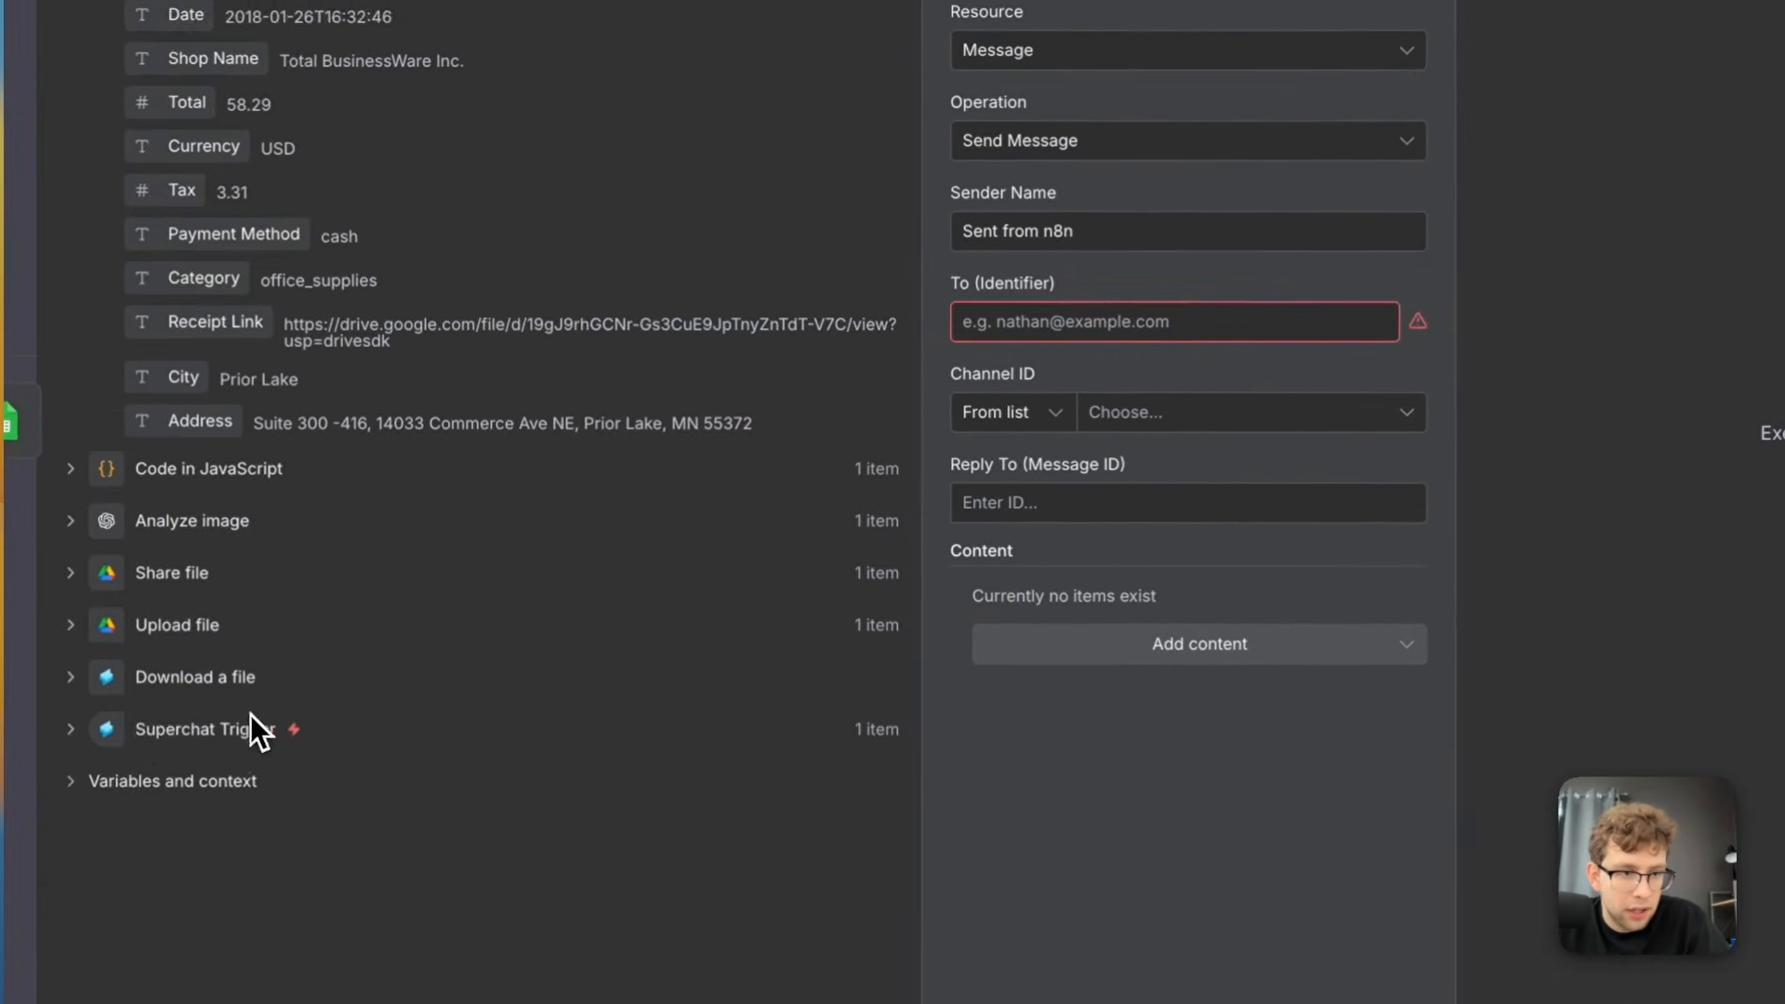
{"action": "left_click", "coordinate": [85, 648]}
{"action": "scroll", "coordinate": [404, 587], "scroll_direction": "down", "scroll_amount": 3}
{"action": "scroll", "coordinate": [404, 587], "scroll_direction": "down", "scroll_amount": 5}
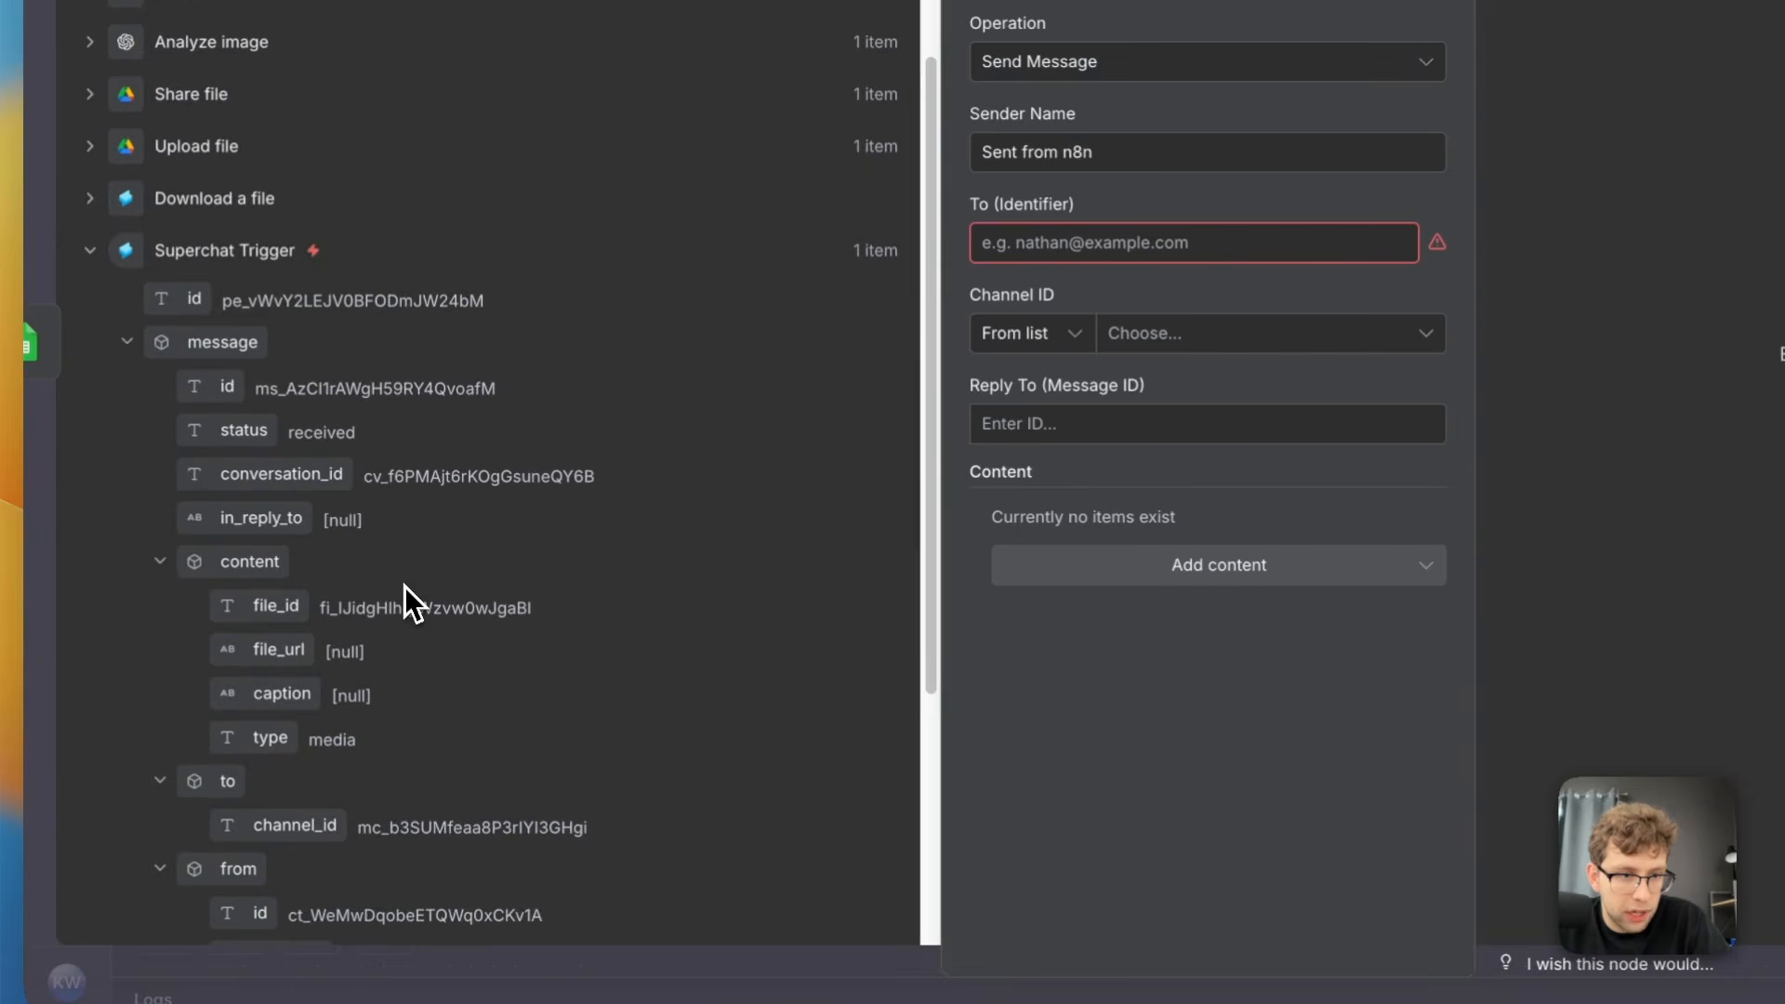
{"action": "left_click_drag", "start_coordinate": [268, 690], "coordinate": [1023, 246]}
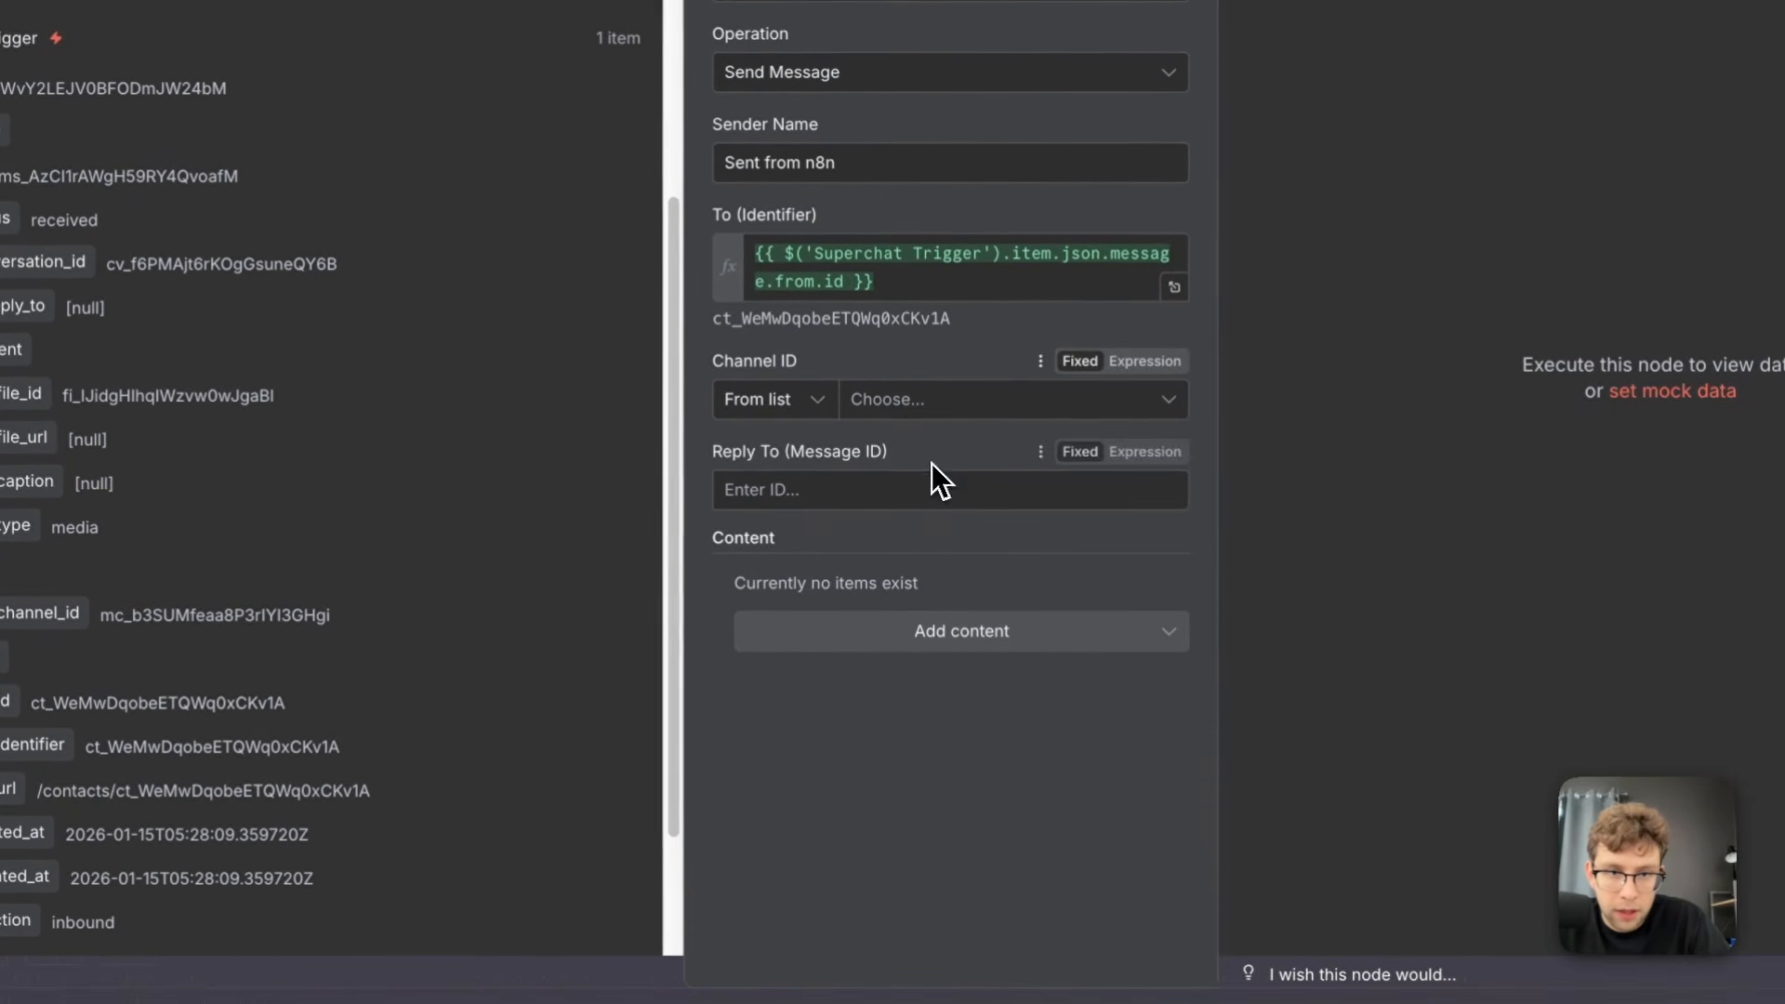
Set the channel to Telegram: n8firstagent234_bot and map Reply To (Message ID) to the Superchat Trigger's message.id
{"action": "left_click", "coordinate": [912, 420]}
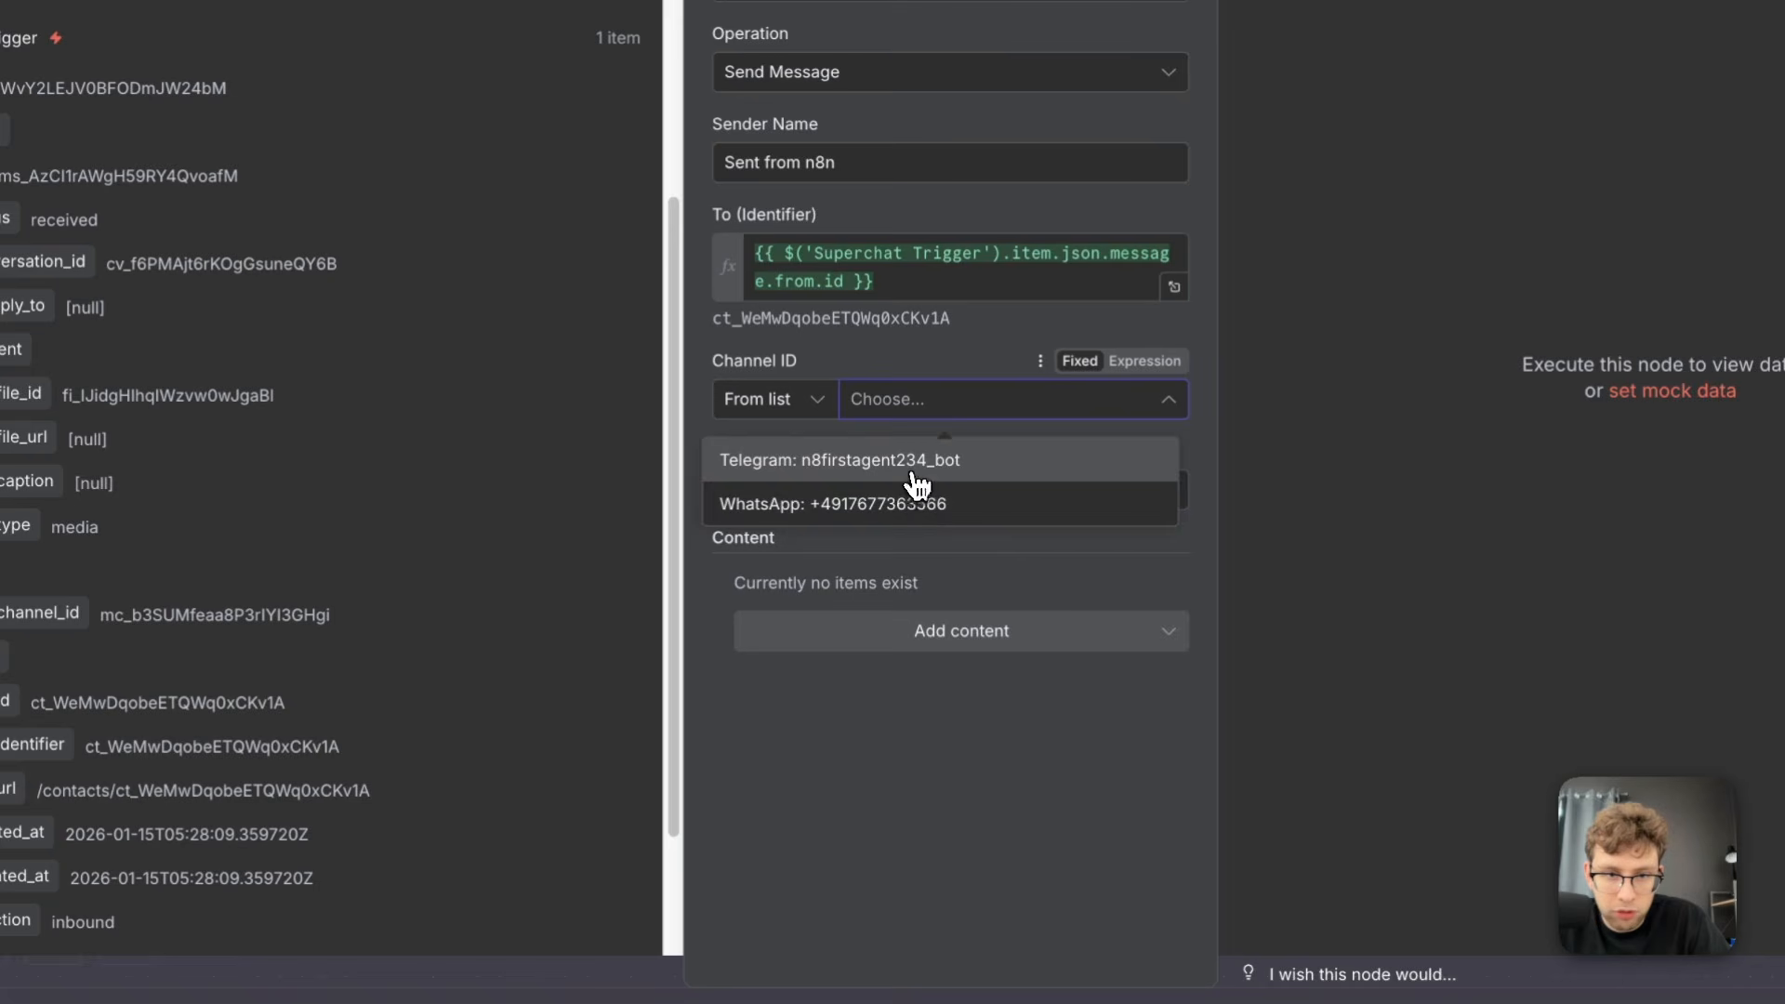
{"action": "left_click", "coordinate": [916, 465]}
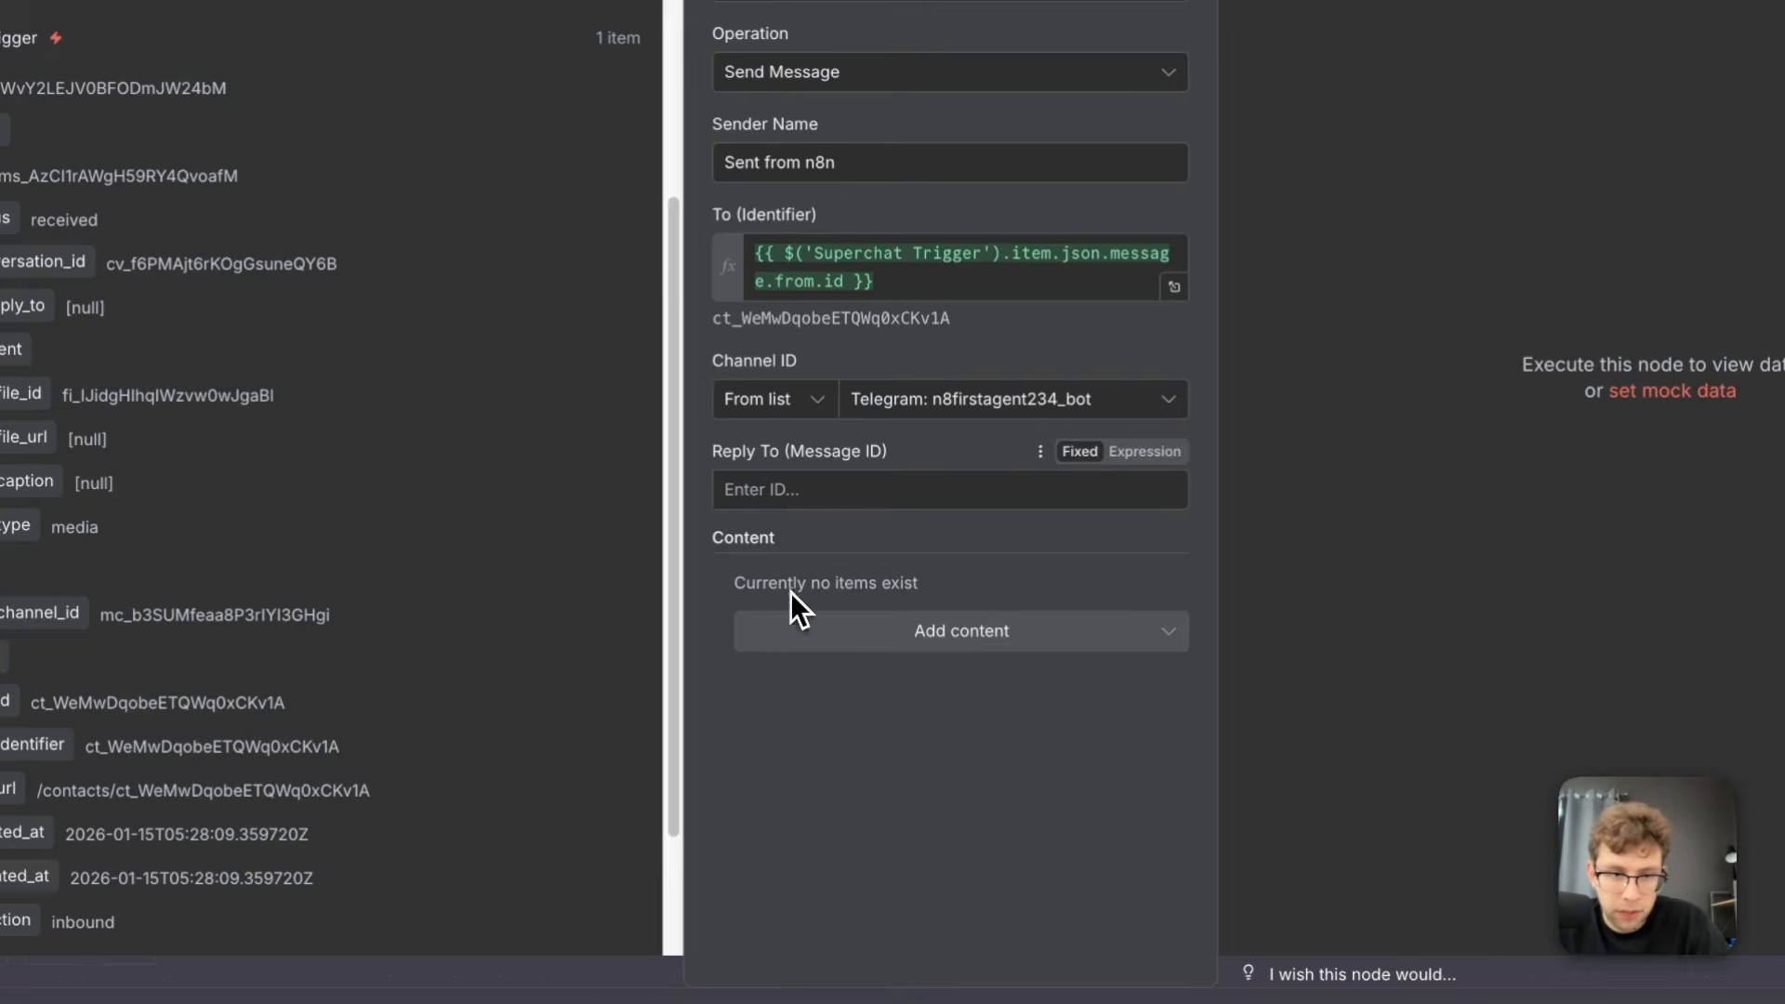
{"action": "scroll", "coordinate": [266, 688], "scroll_direction": "down", "scroll_amount": 3}
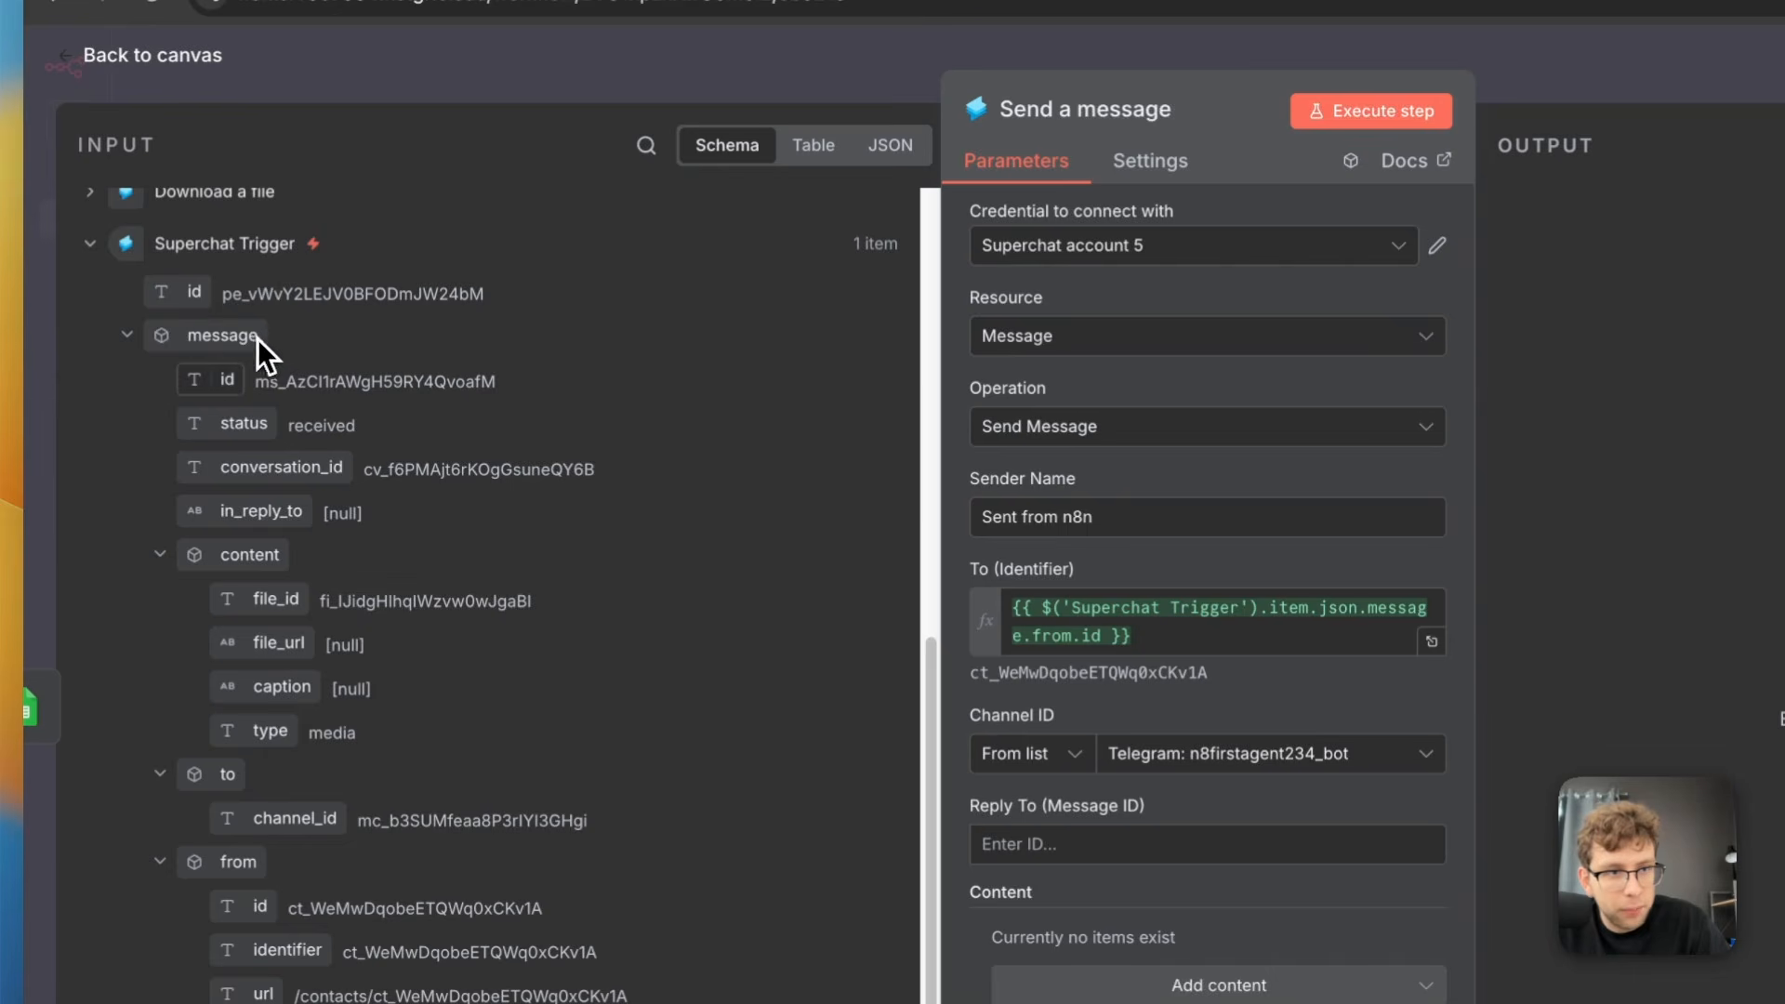
{"action": "left_click_drag", "start_coordinate": [227, 379], "coordinate": [1069, 848]}
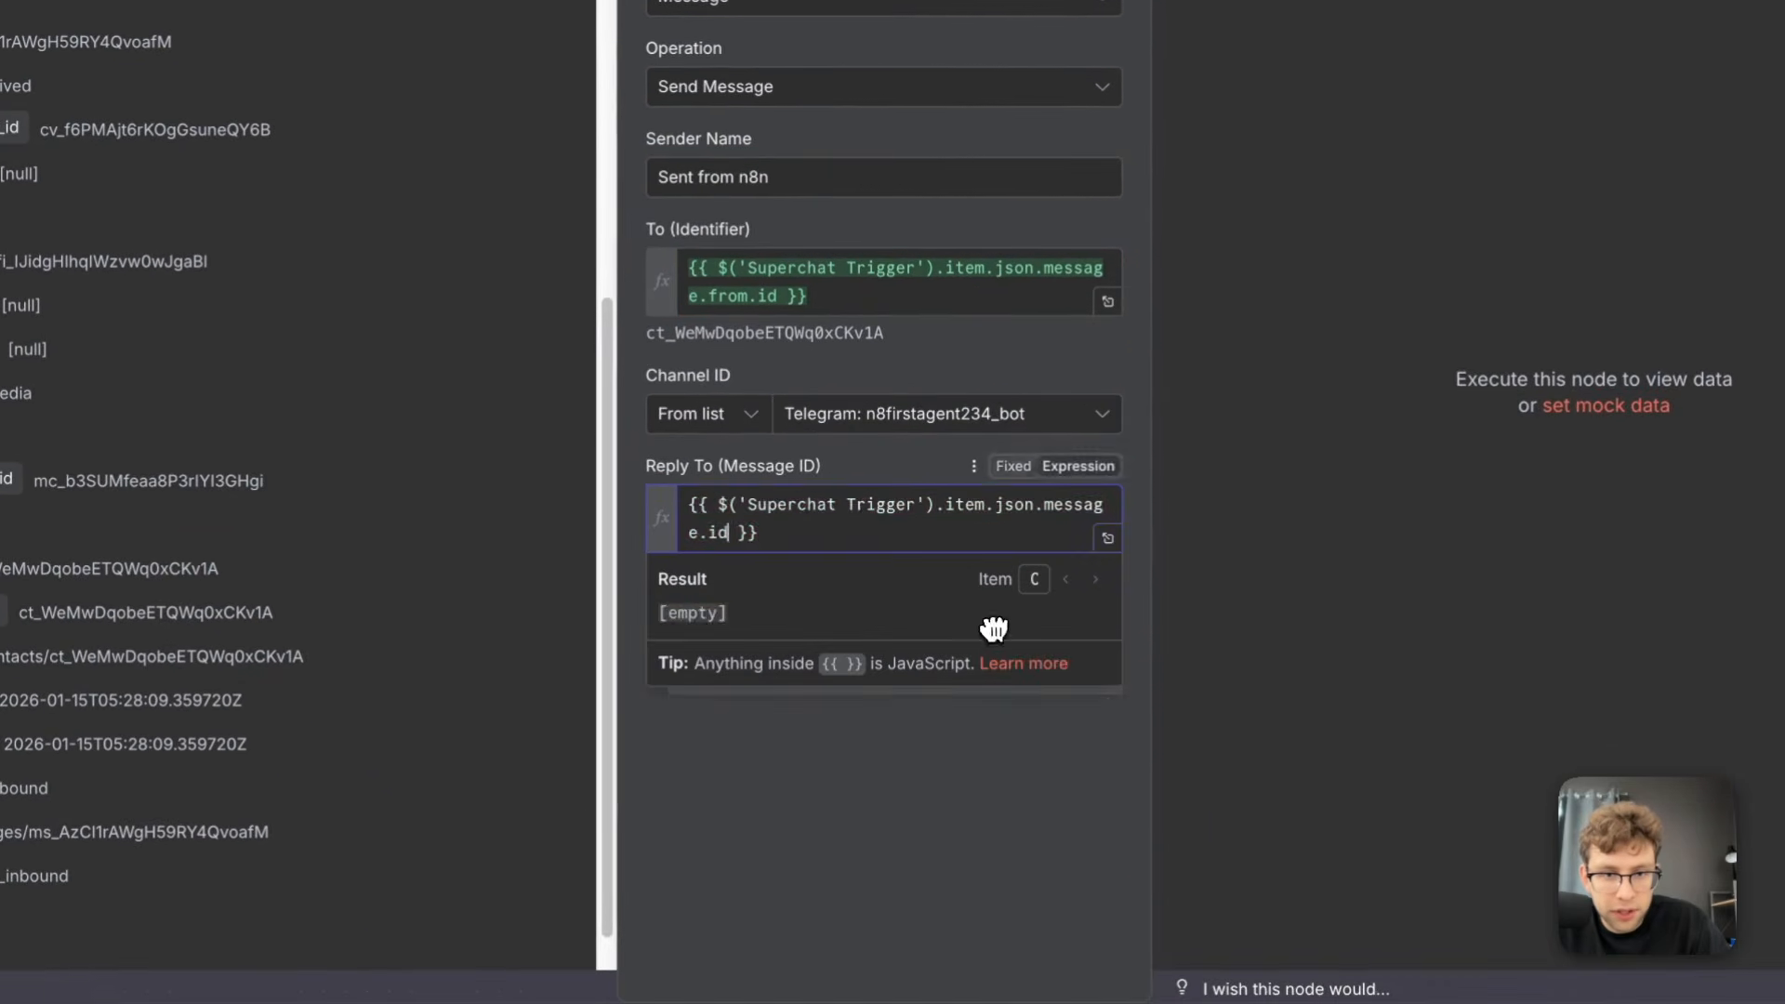
{"action": "left_click", "coordinate": [1079, 839]}
Add text content to the message reading "Receipt Added:" followed by Shop, Total and City lines using the Shop Name, Total, Currency and City expressions
{"action": "left_click", "coordinate": [1008, 702]}
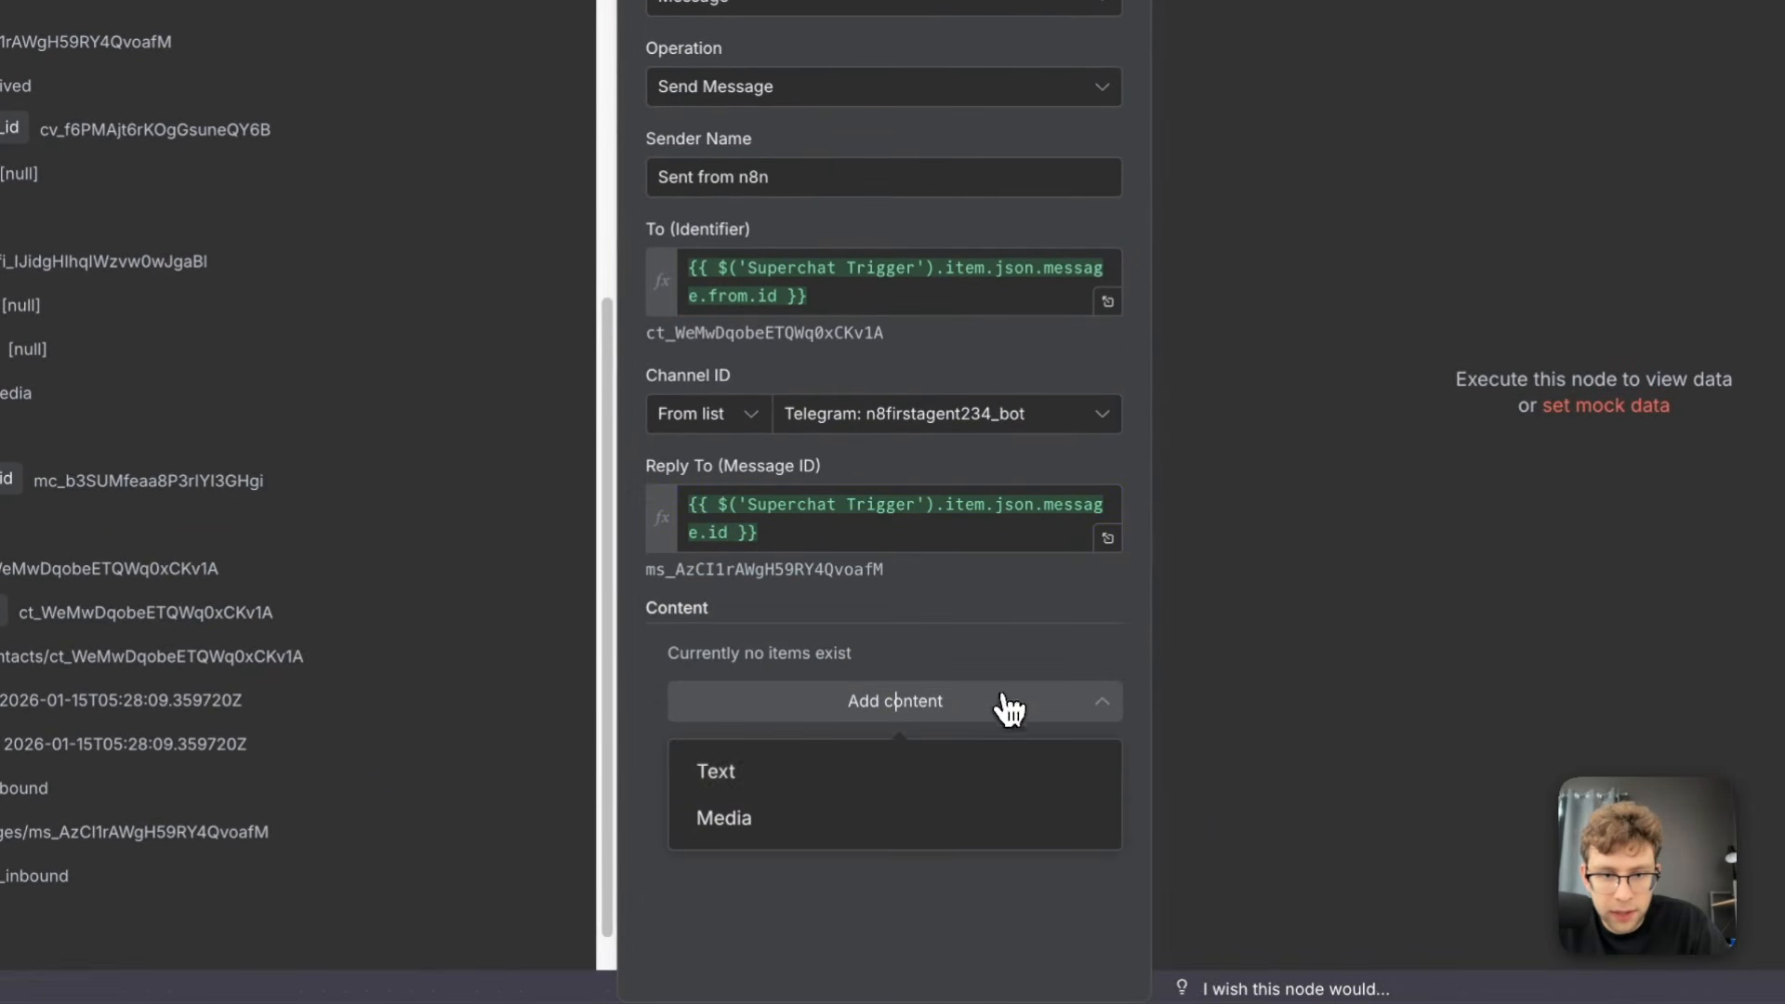
{"action": "left_click", "coordinate": [851, 782]}
{"action": "left_click", "coordinate": [1076, 705]}
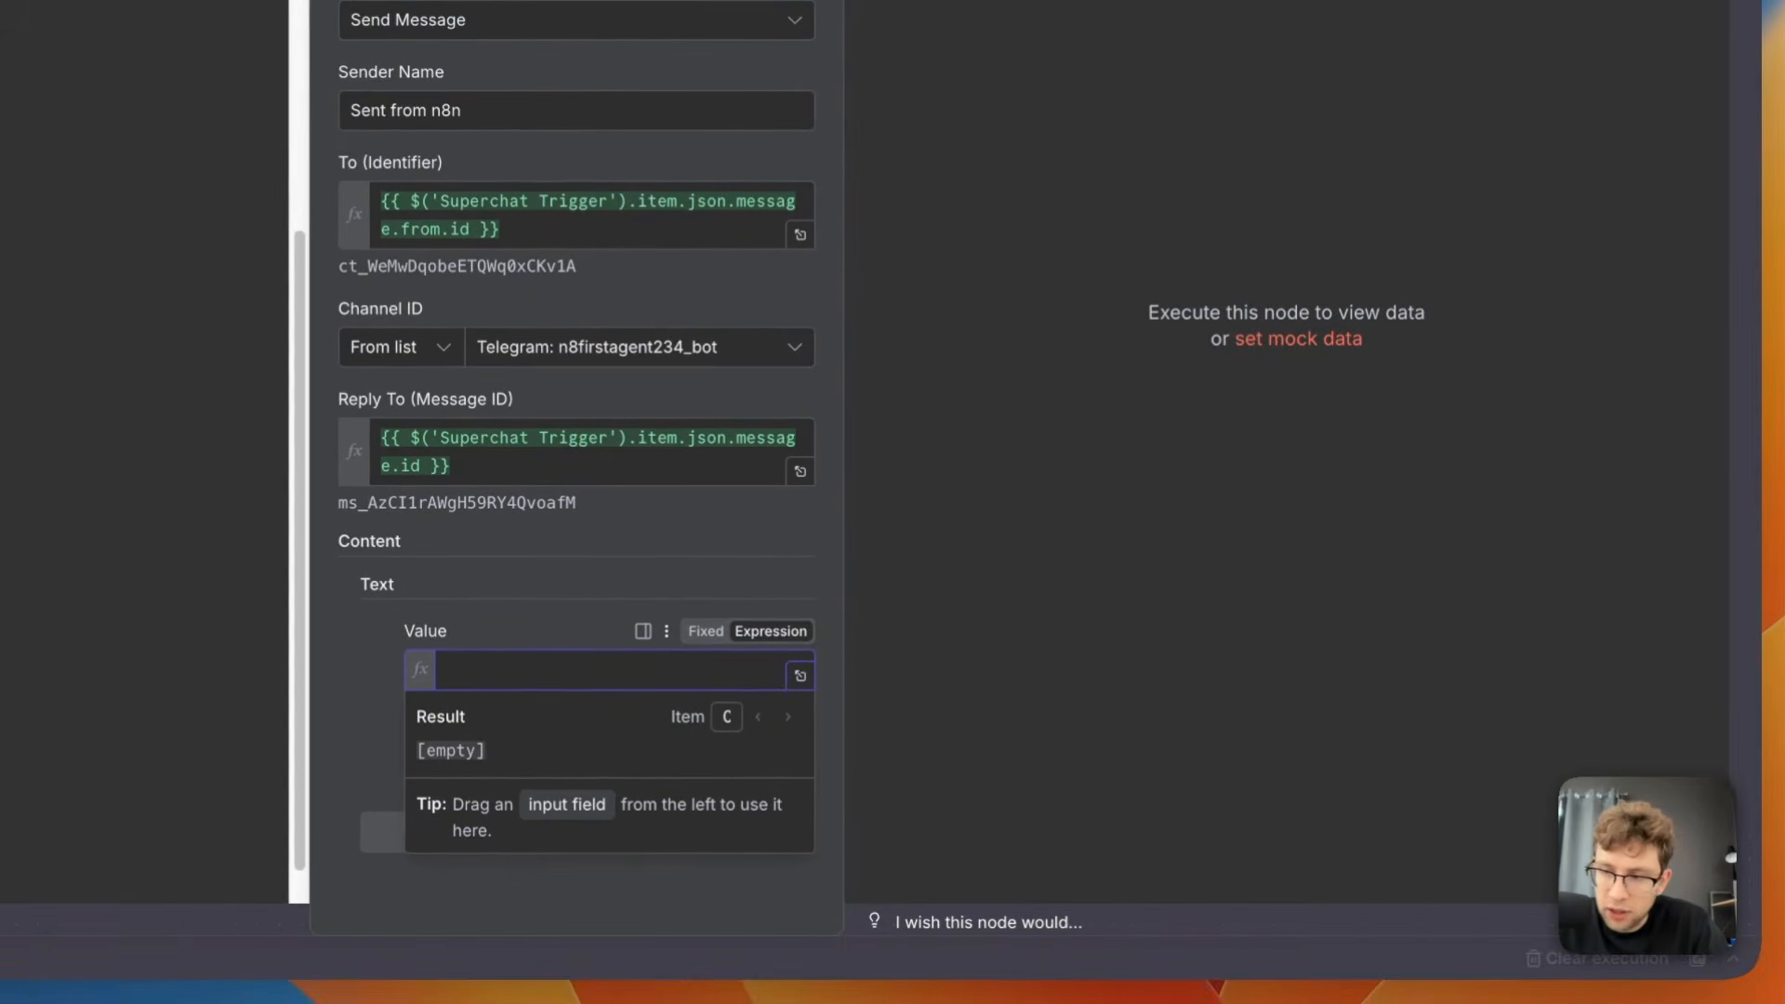
{"action": "type", "text": "Receipt Added:  Shop: {{ $json['Shop Name'] }} Total: {{ $json.Total }} {{ $json.Currency }} City: {{ $json.City }}"}
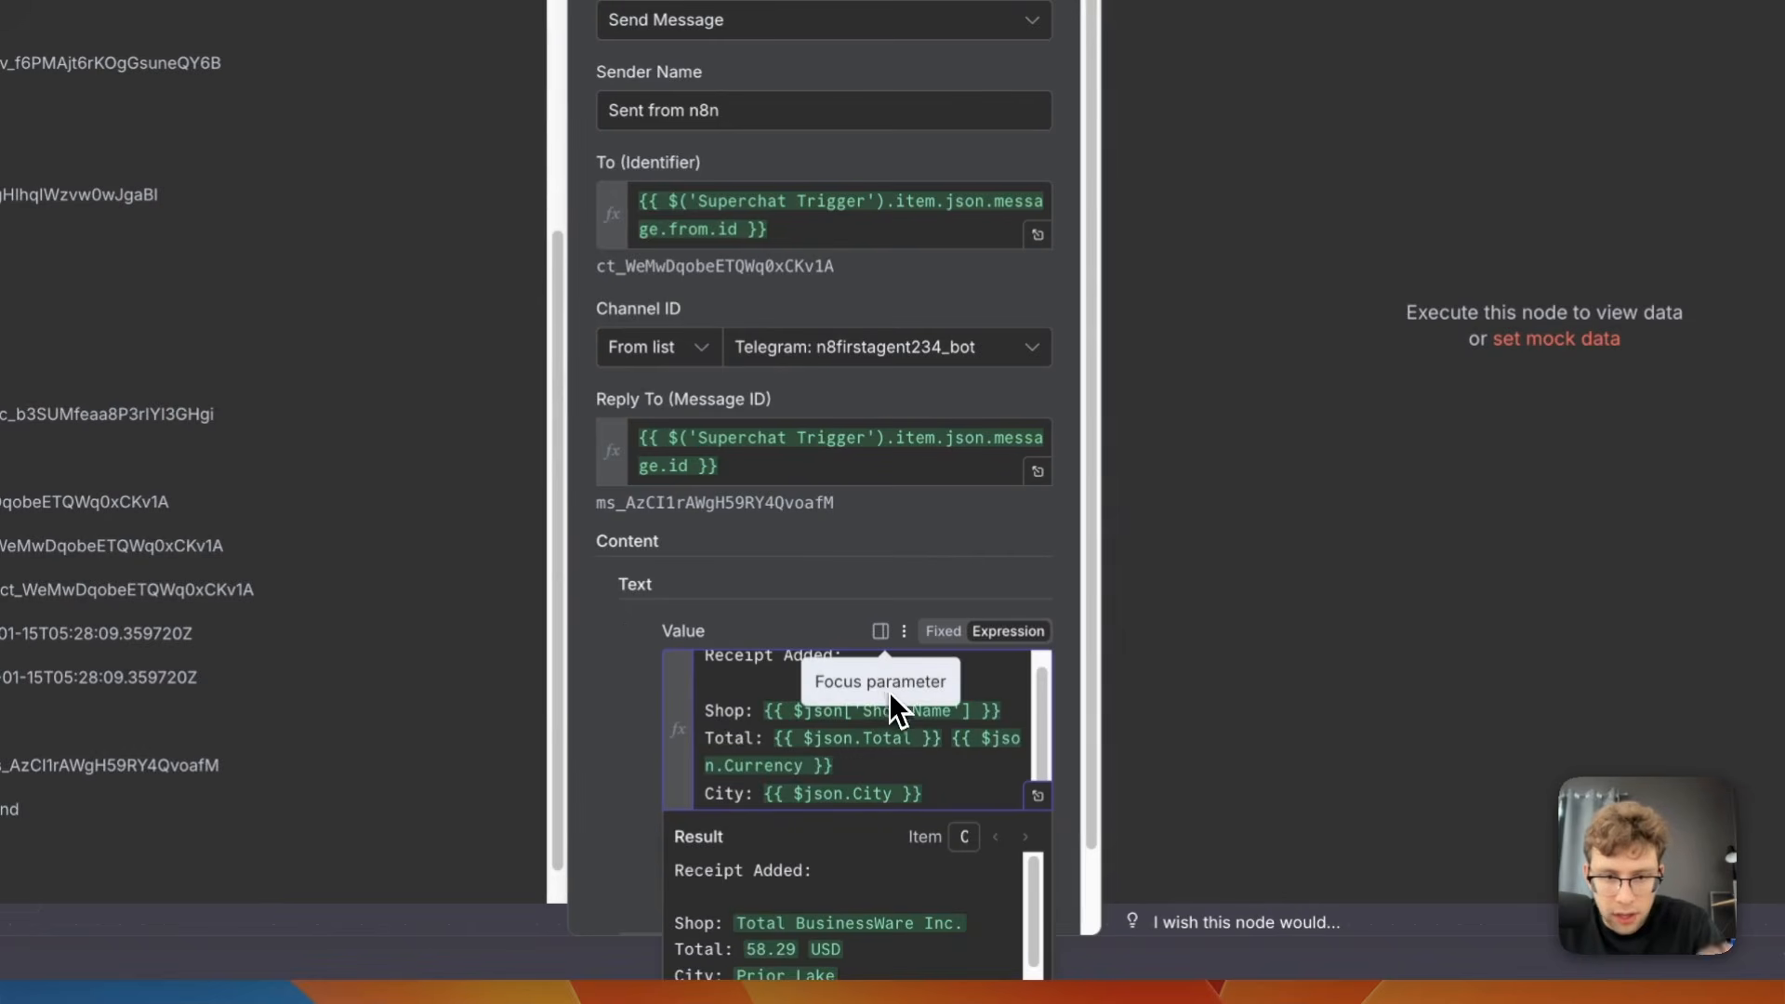
{"action": "scroll", "coordinate": [950, 751], "scroll_direction": "up", "scroll_amount": 1}
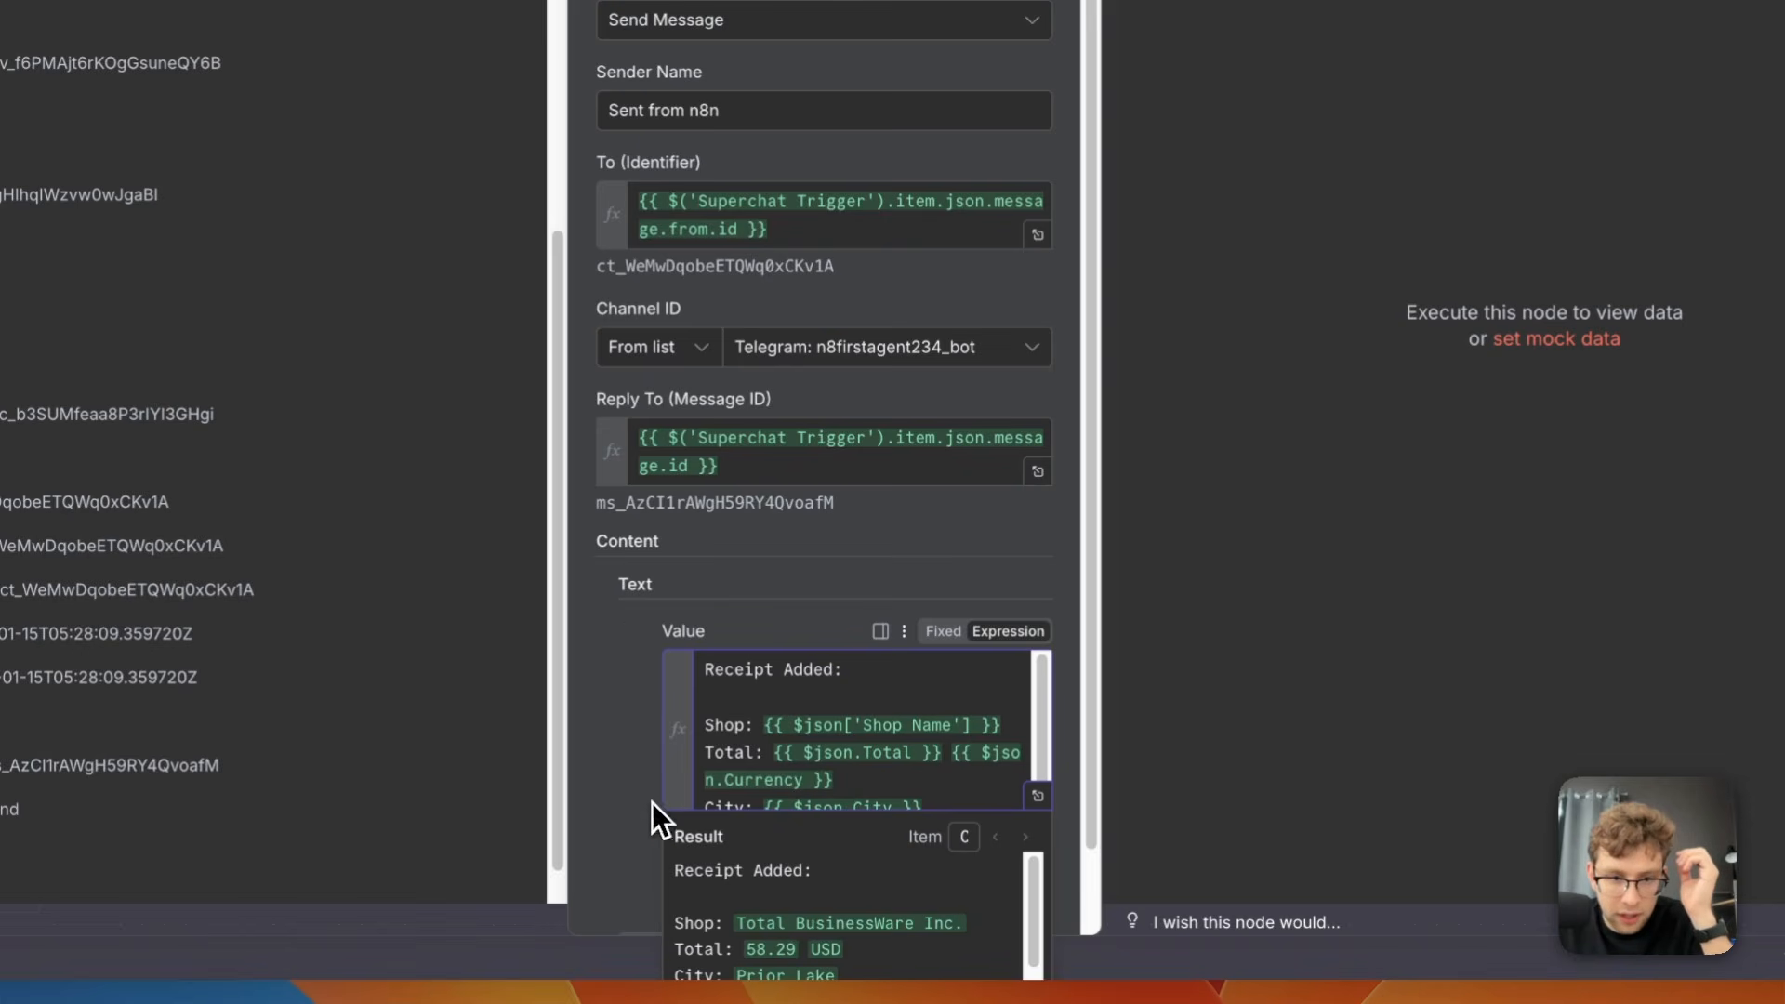
{"action": "scroll", "coordinate": [871, 723], "scroll_direction": "down", "scroll_amount": 1}
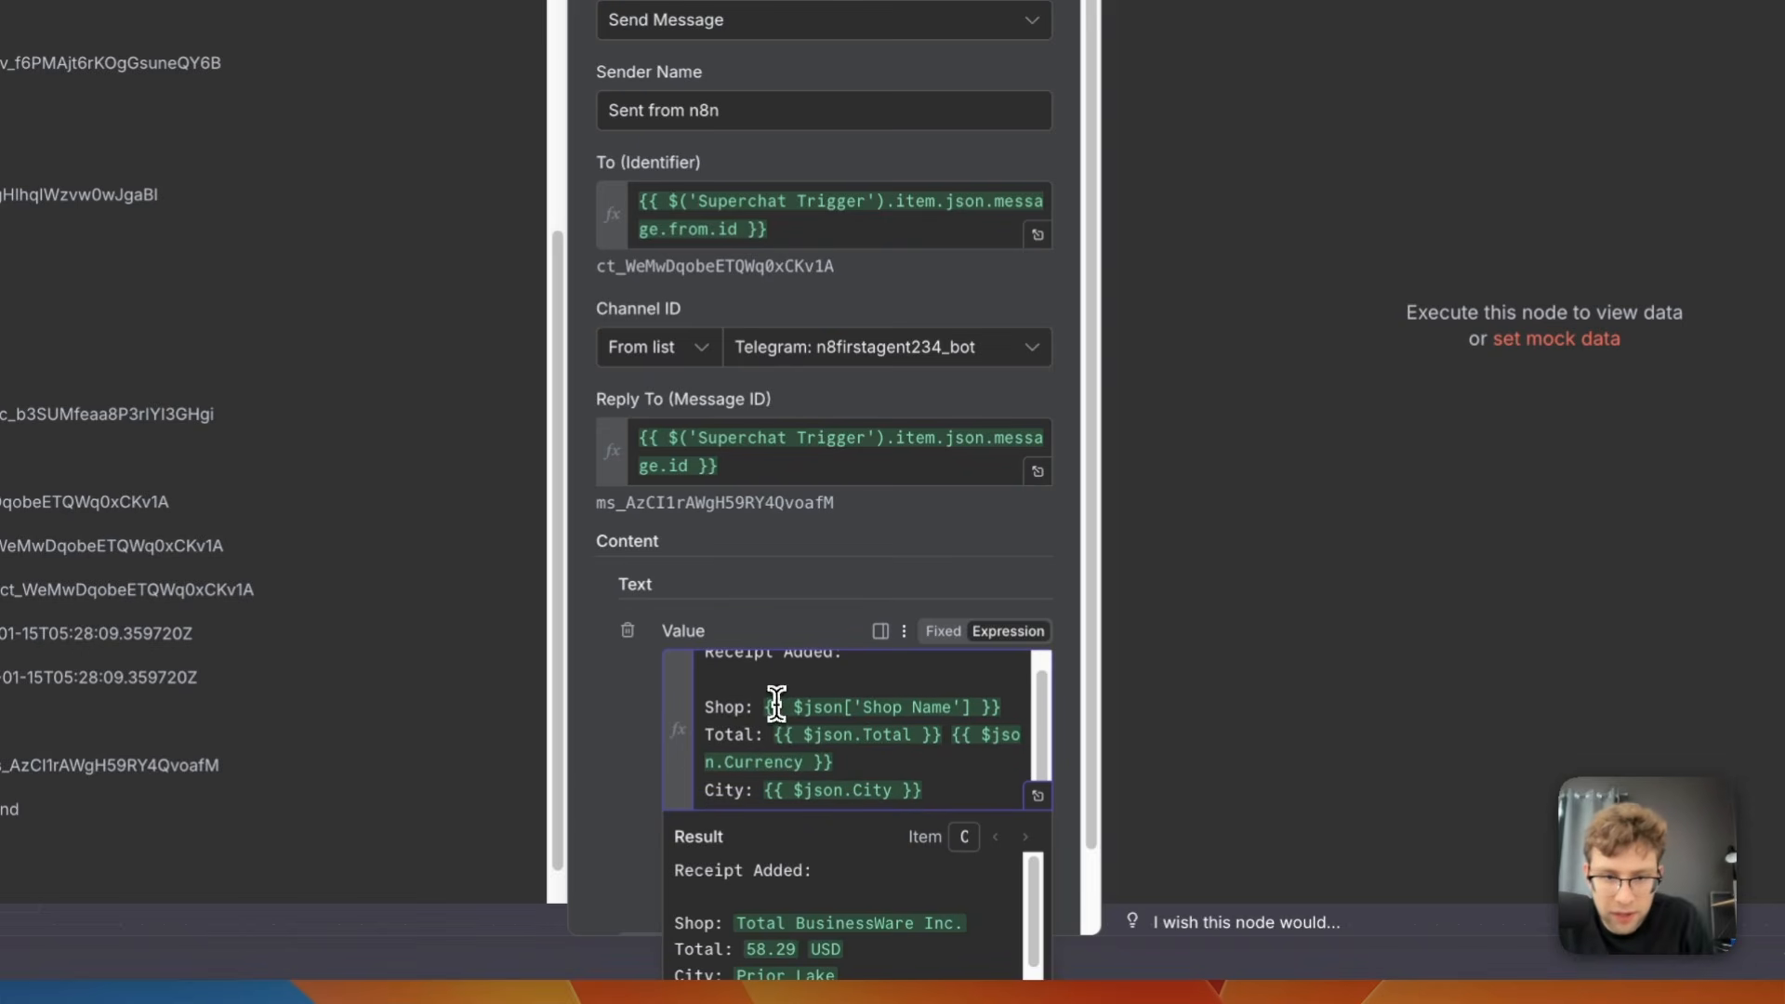
{"action": "left_click", "coordinate": [834, 735]}
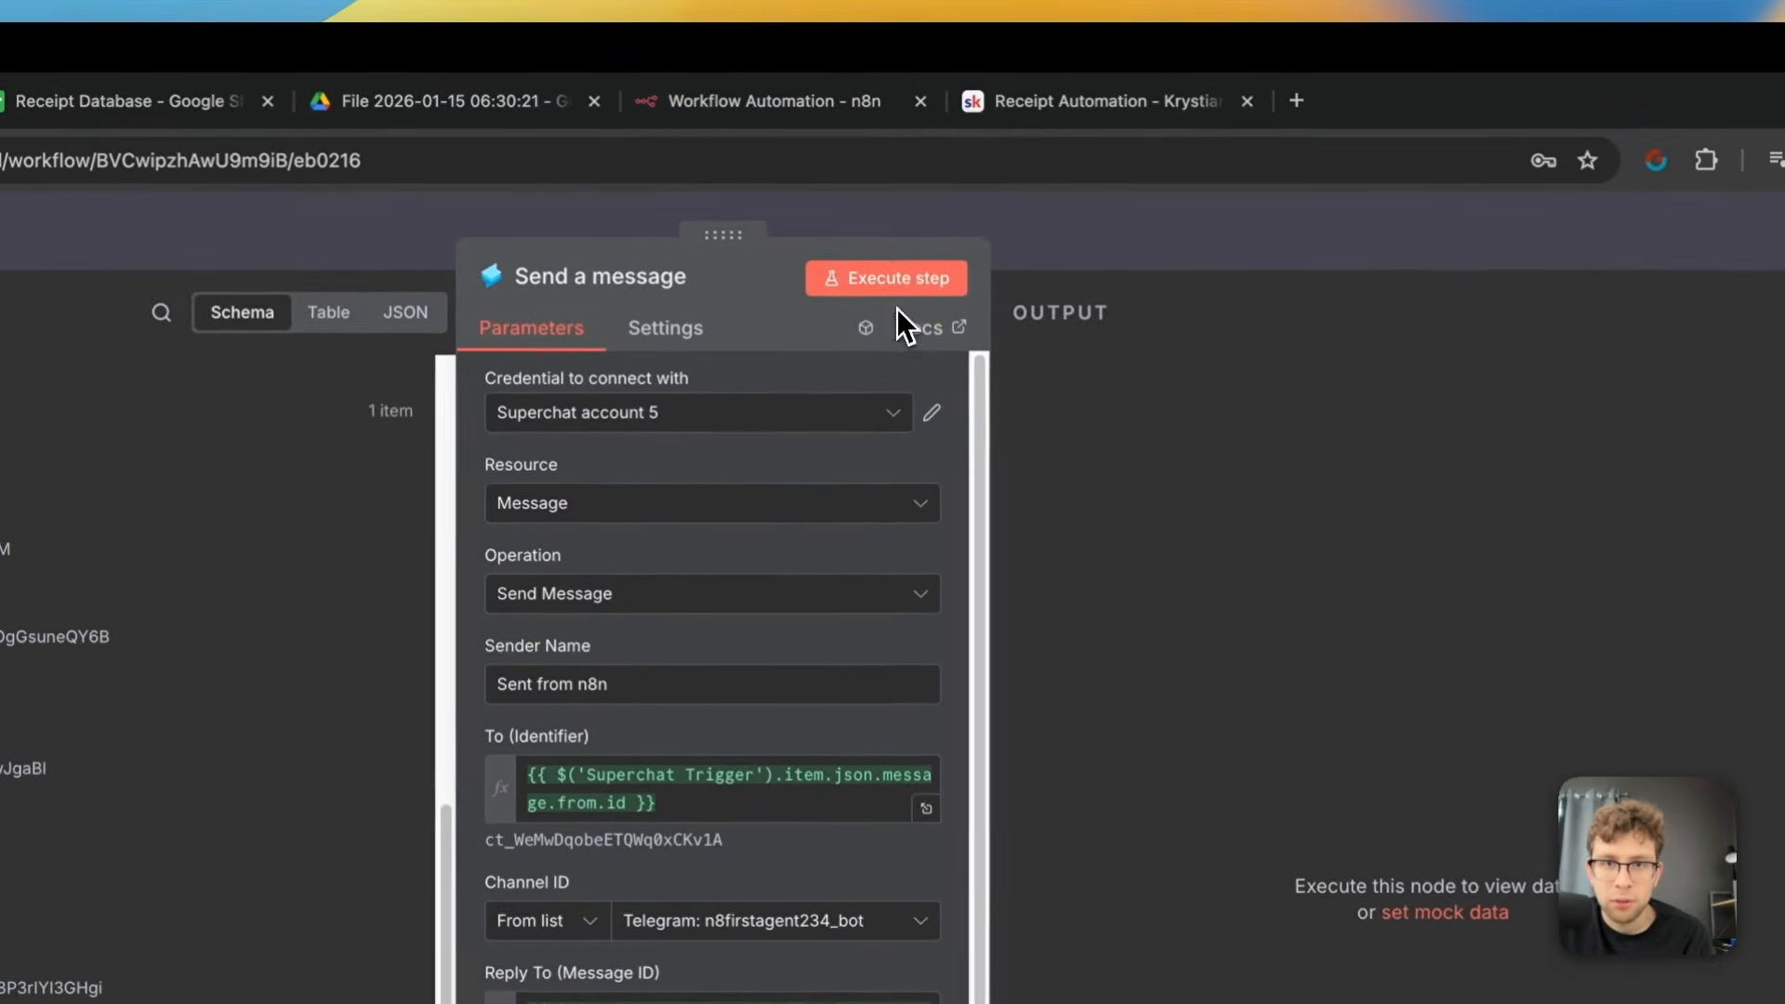
Execute the Send a message node, check the receipt confirmation in the Superchat conversation, and return to My workflow 48
{"action": "left_click", "coordinate": [890, 288]}
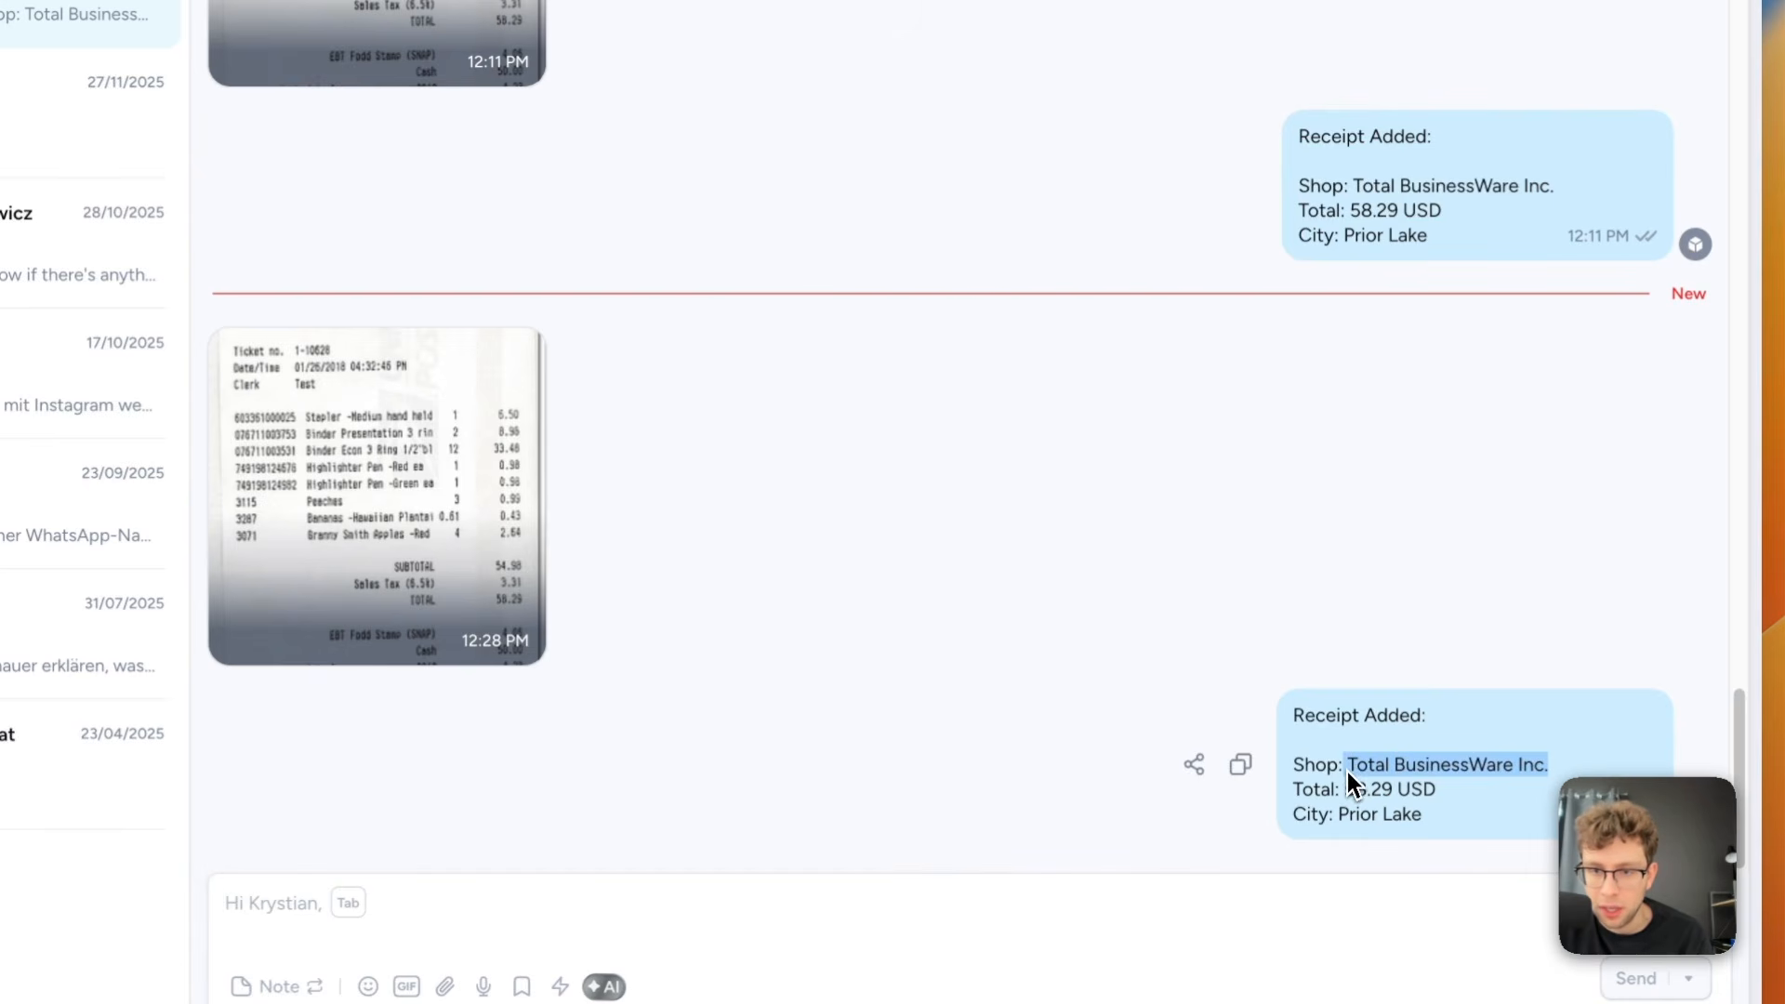
{"action": "left_click_drag", "start_coordinate": [1448, 796], "coordinate": [1353, 794]}
{"action": "left_click_drag", "start_coordinate": [1476, 837], "coordinate": [1343, 824]}
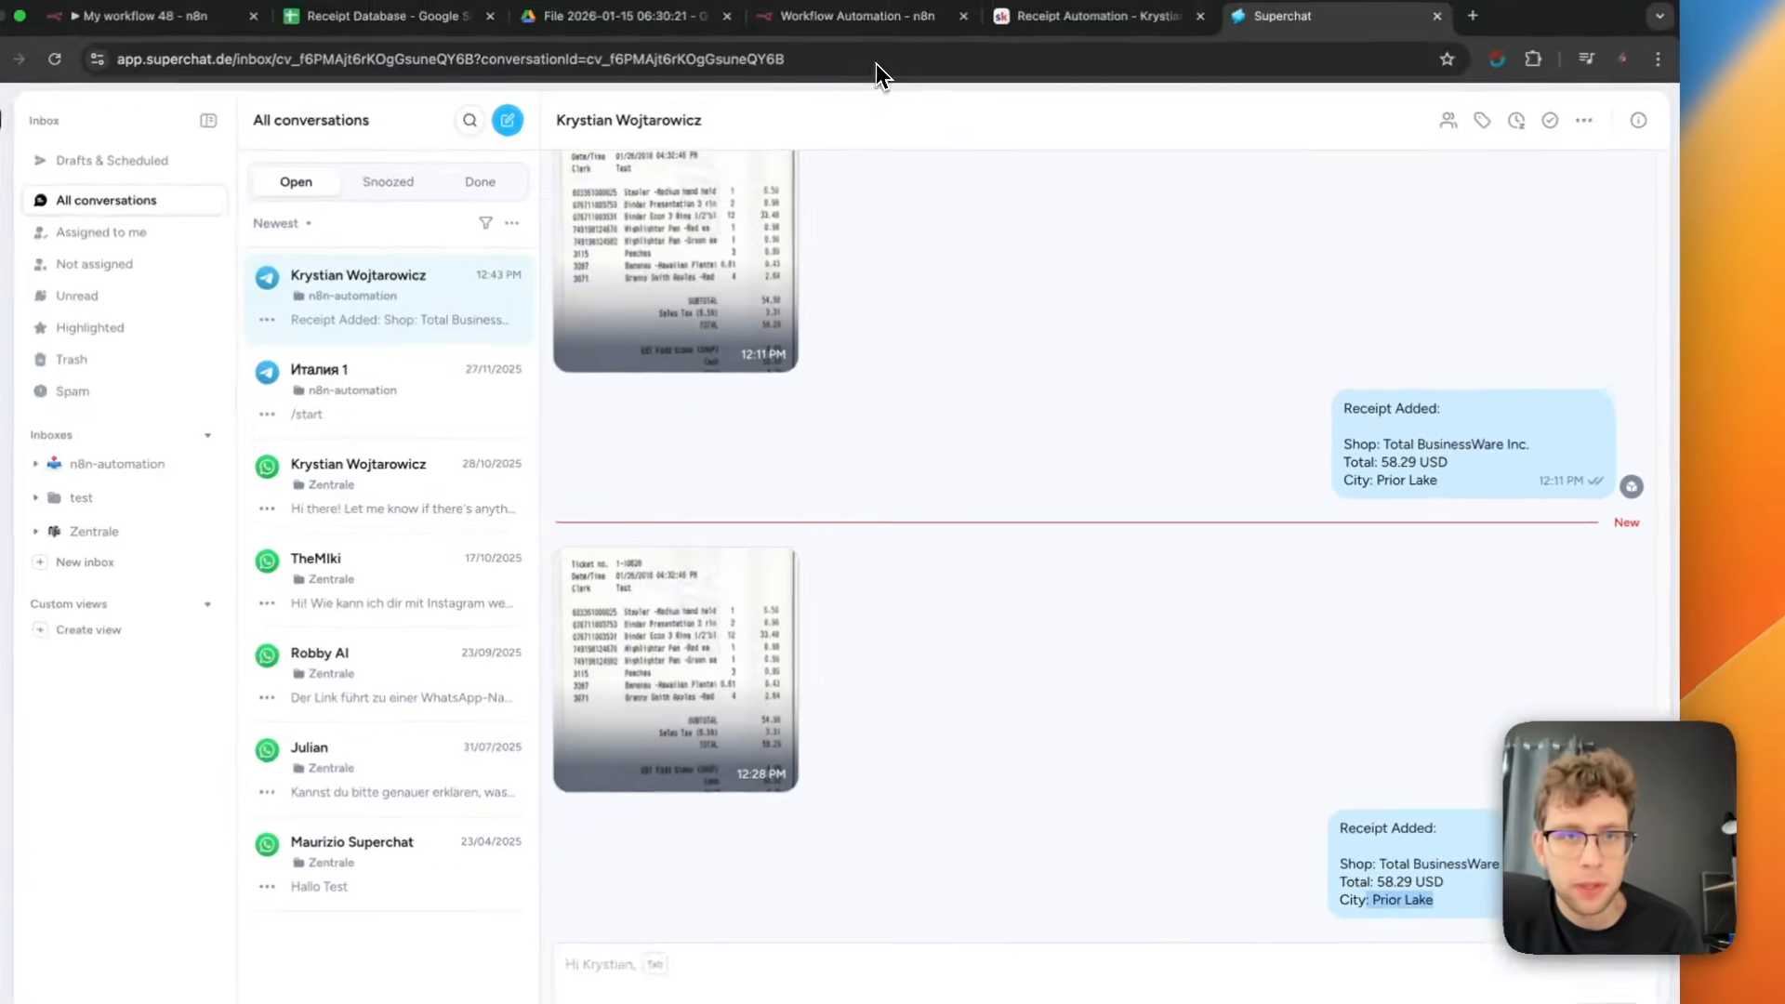
{"action": "left_click", "coordinate": [911, 81]}
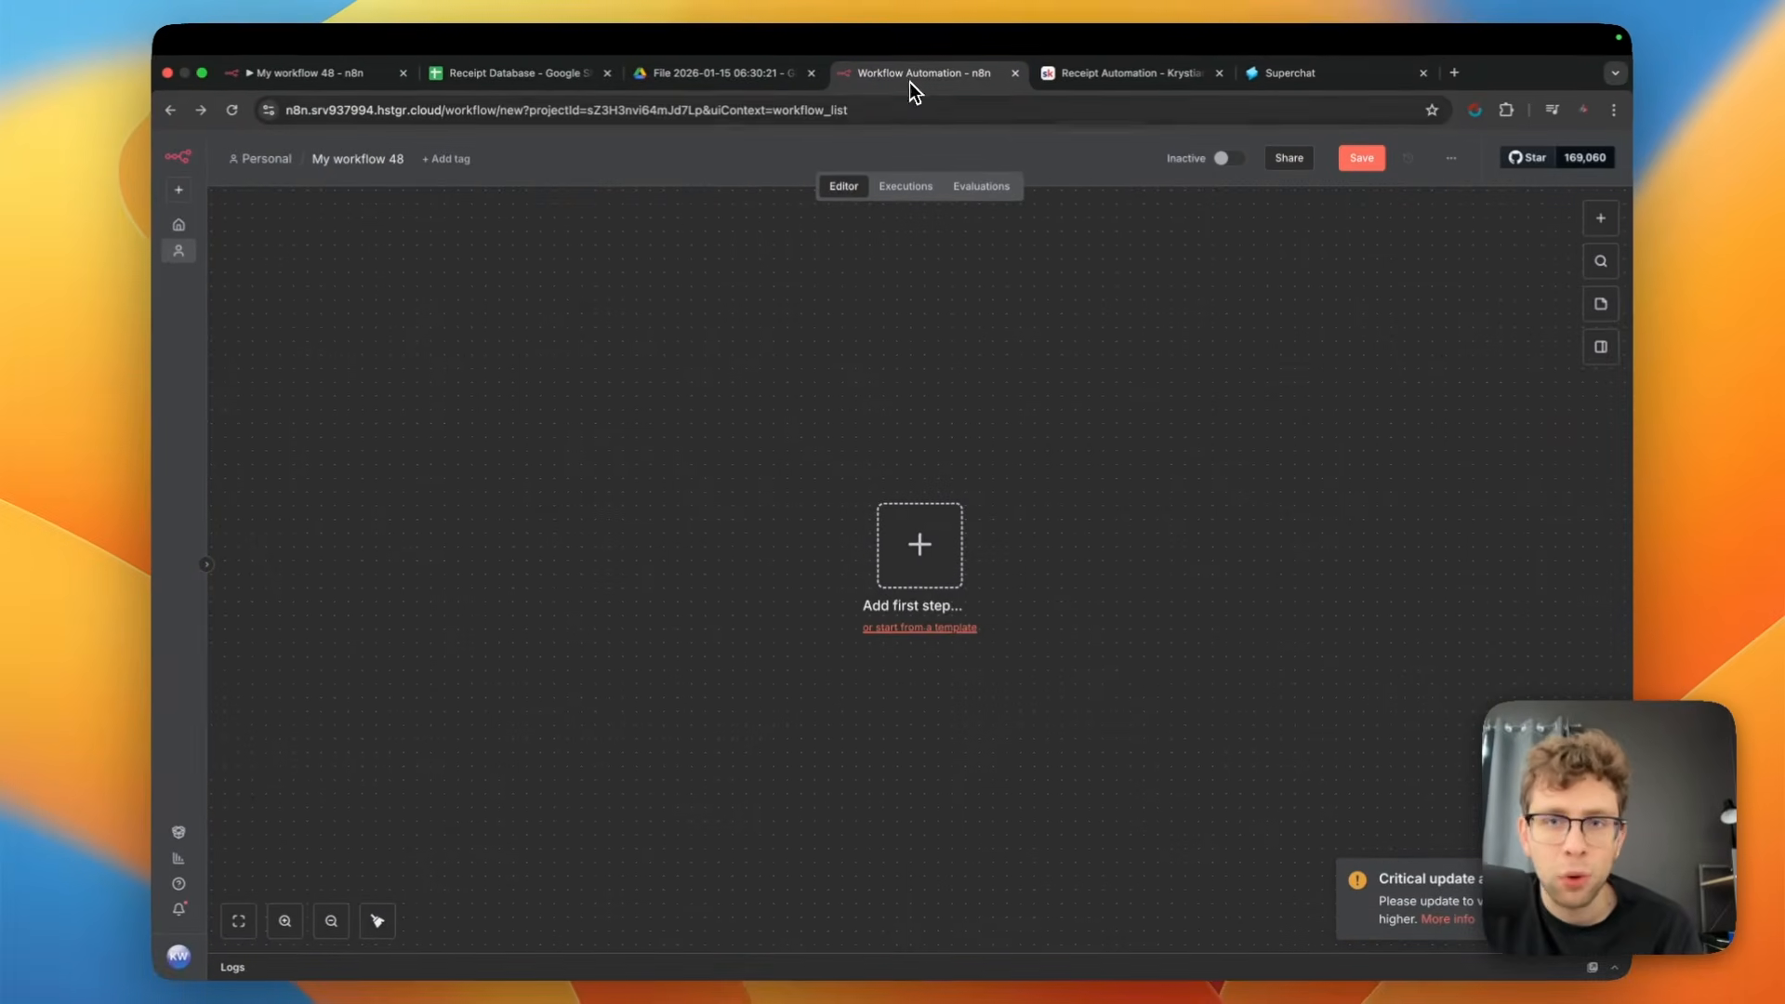
{"action": "left_click", "coordinate": [307, 73]}
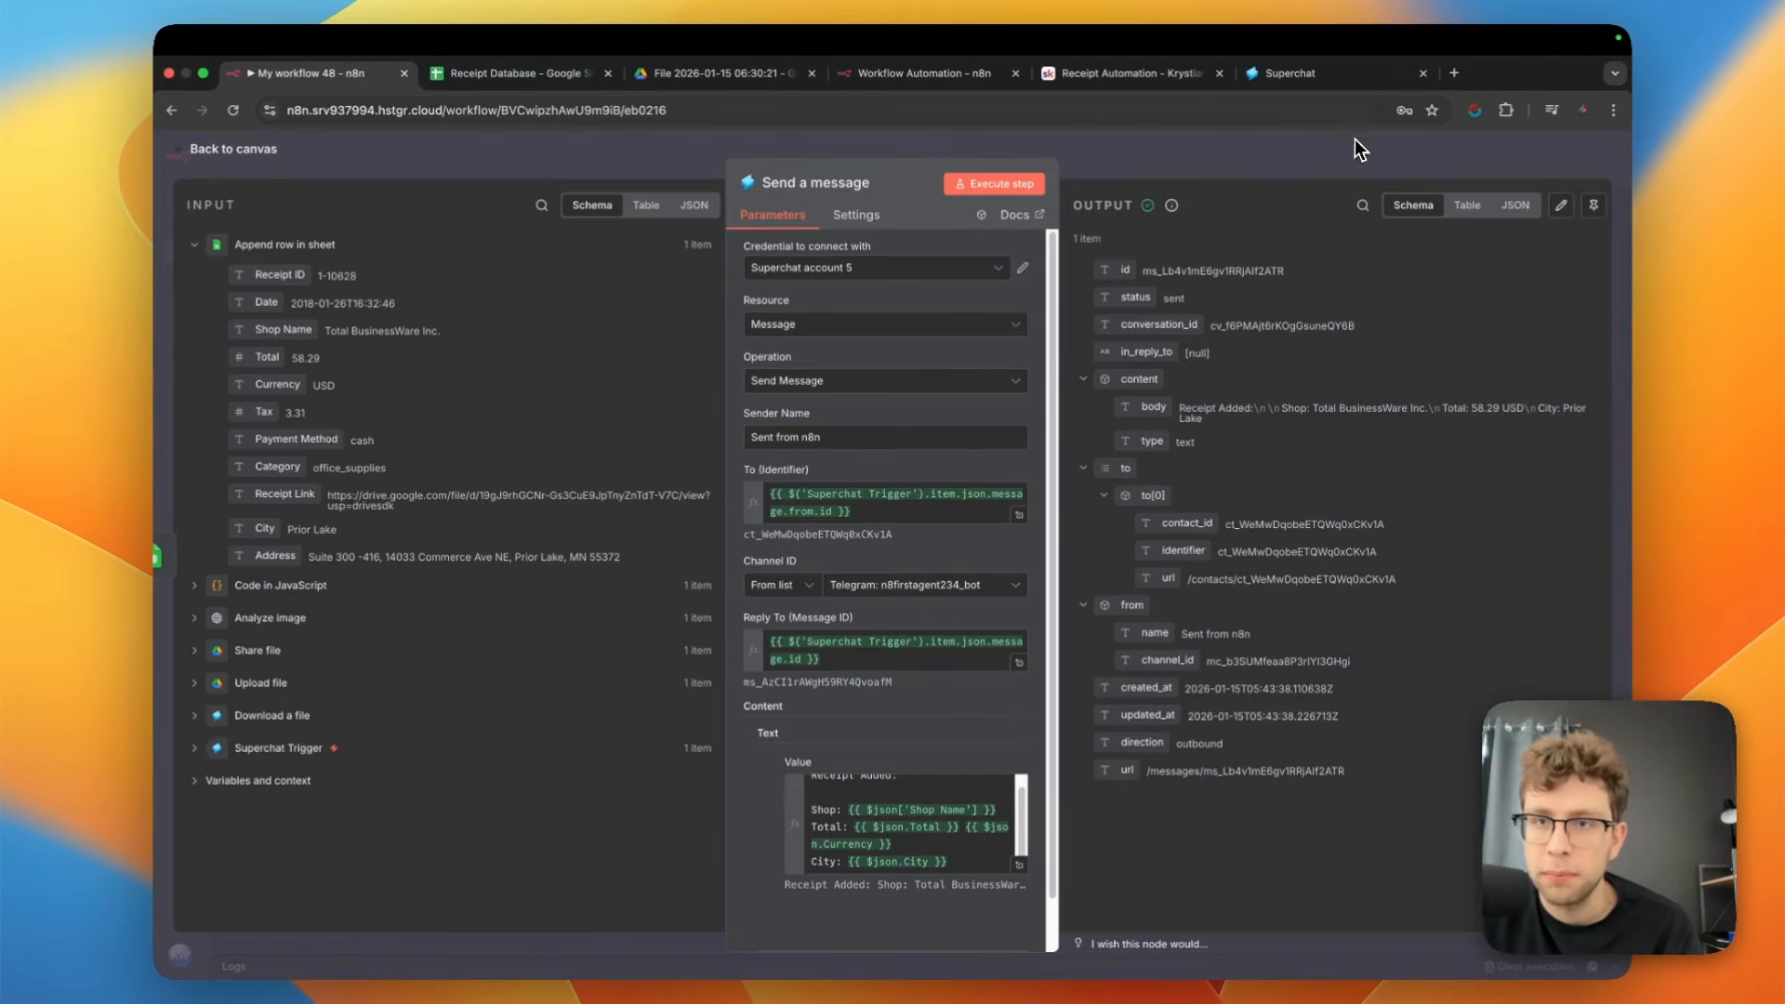
Close the Send a message node, activate My workflow 48, and dismiss the Production Checklist
{"action": "left_click", "coordinate": [265, 152]}
{"action": "left_click", "coordinate": [1359, 160]}
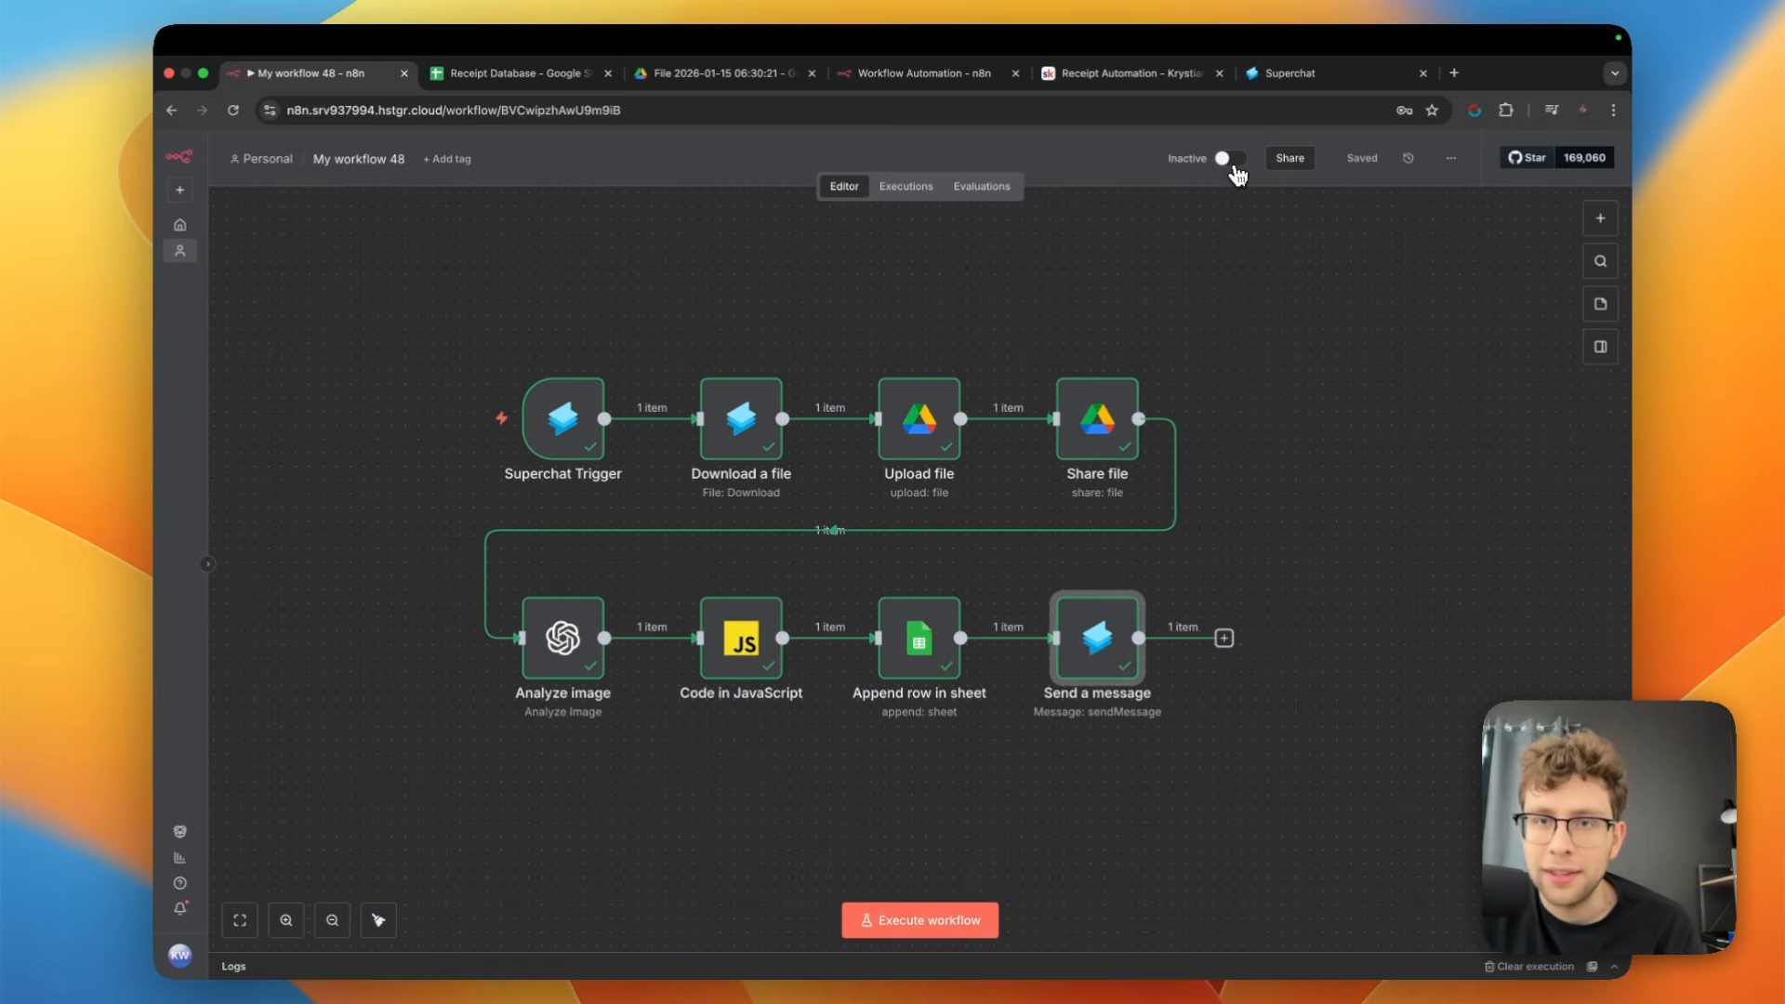
{"action": "left_click", "coordinate": [1231, 160]}
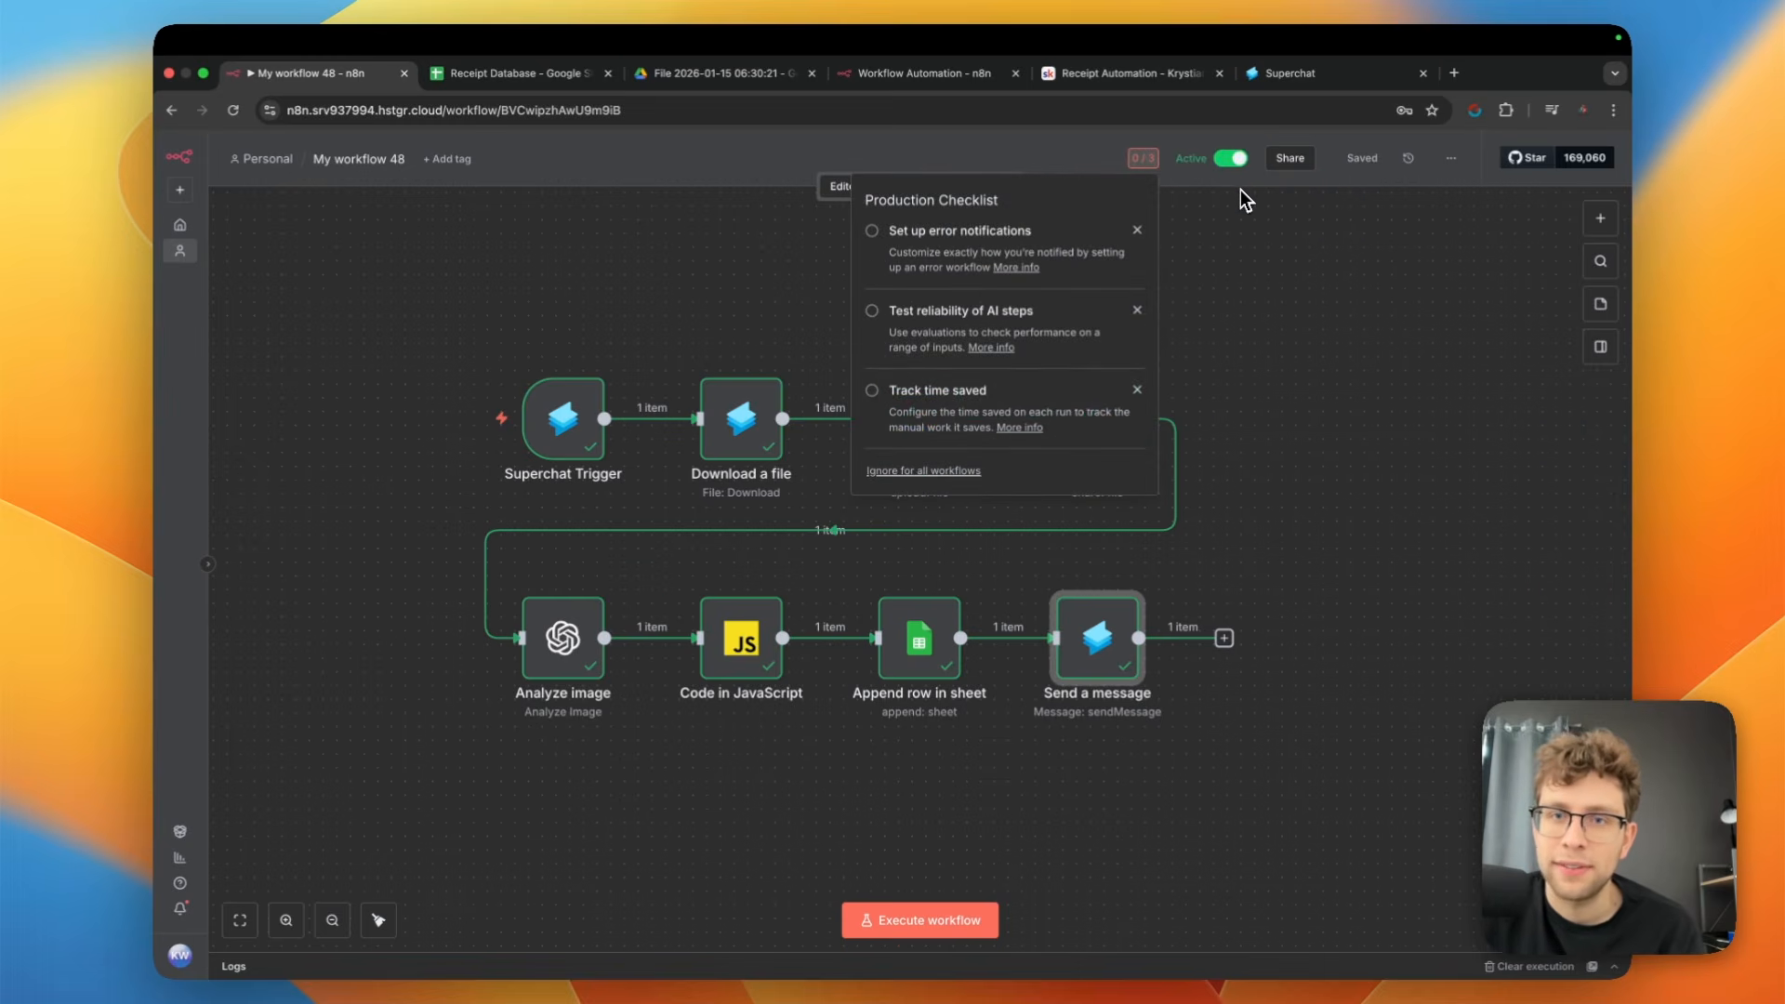
{"action": "left_click", "coordinate": [1246, 342]}
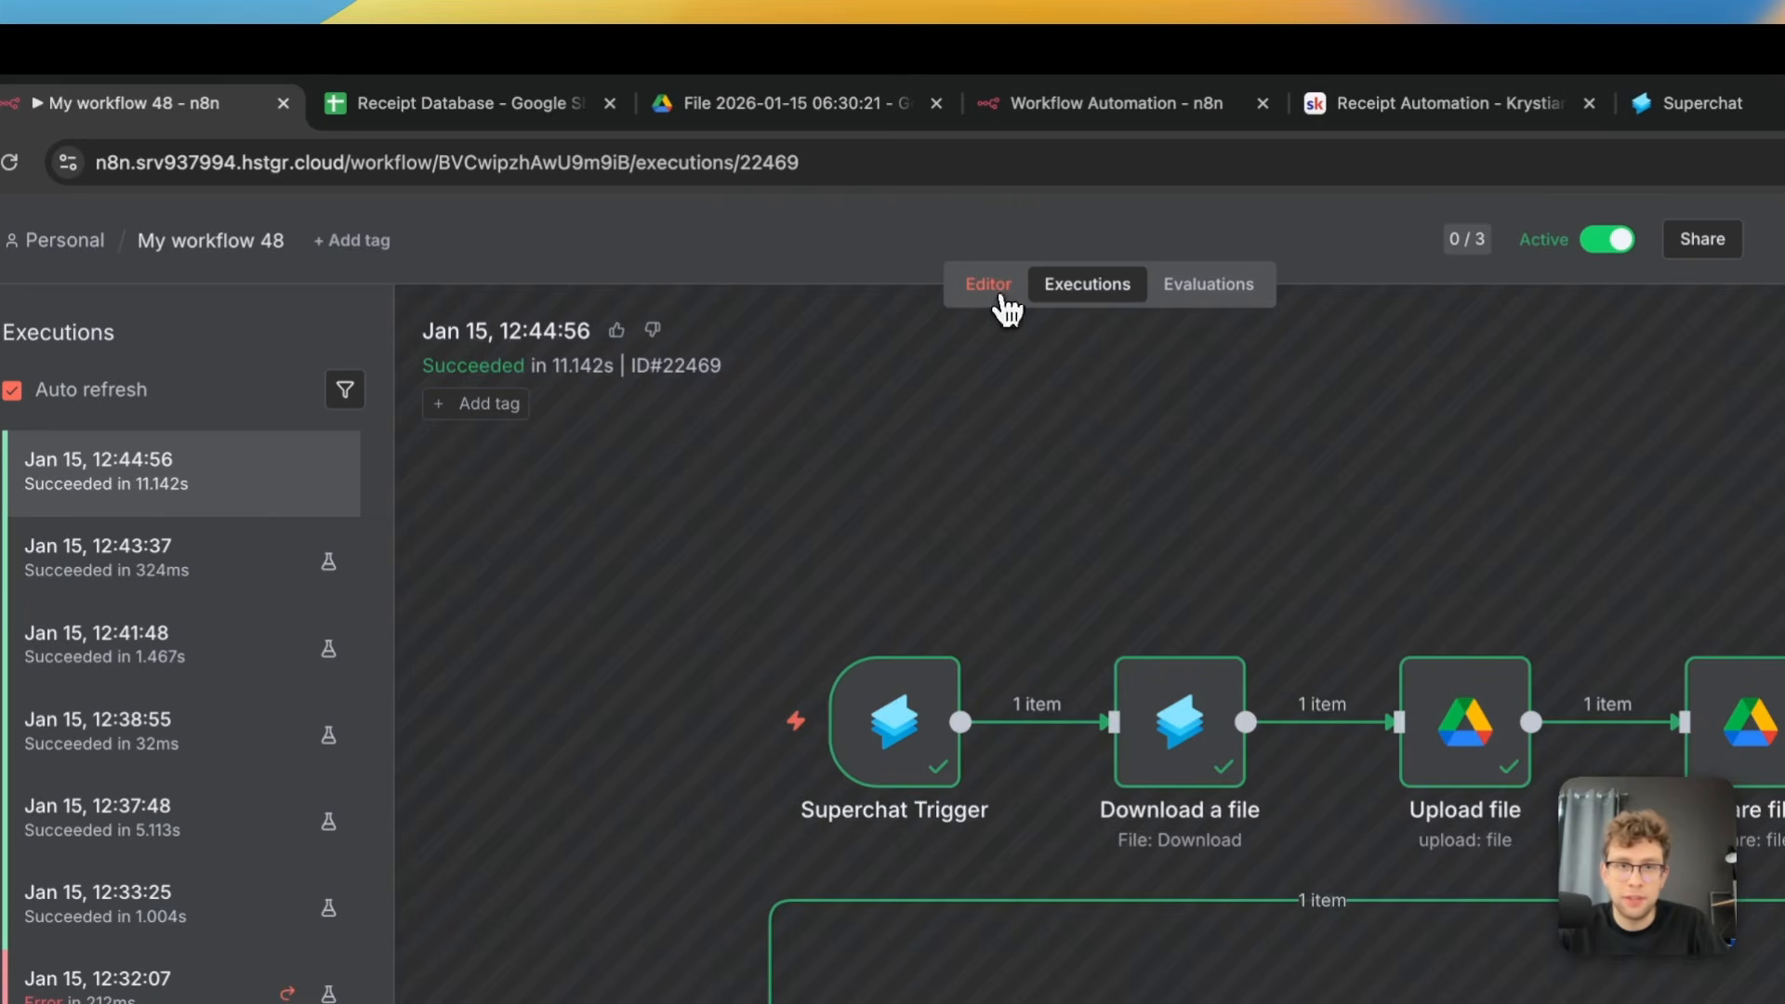
Switch to the Receipt Database sheet in Google Sheets and check the newest receipt in row 6 across all its columns
{"action": "left_click", "coordinate": [437, 103]}
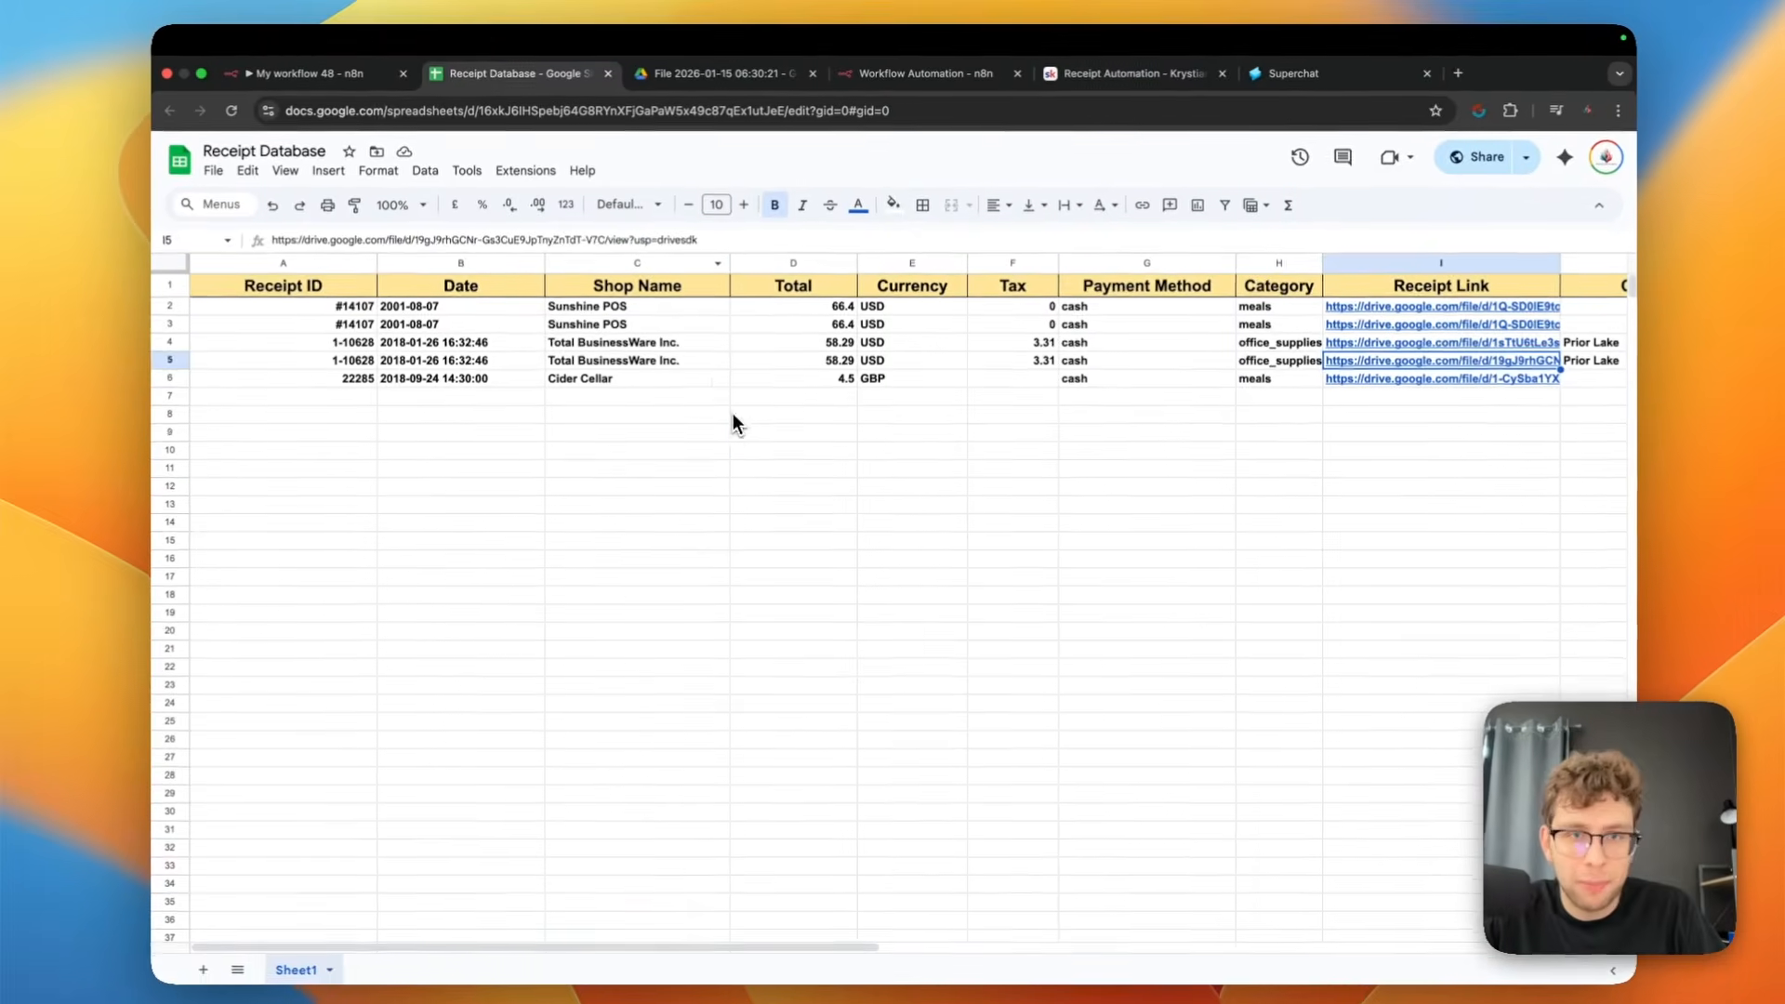
{"action": "left_click", "coordinate": [734, 416]}
{"action": "left_click_drag", "start_coordinate": [341, 378], "coordinate": [528, 378]}
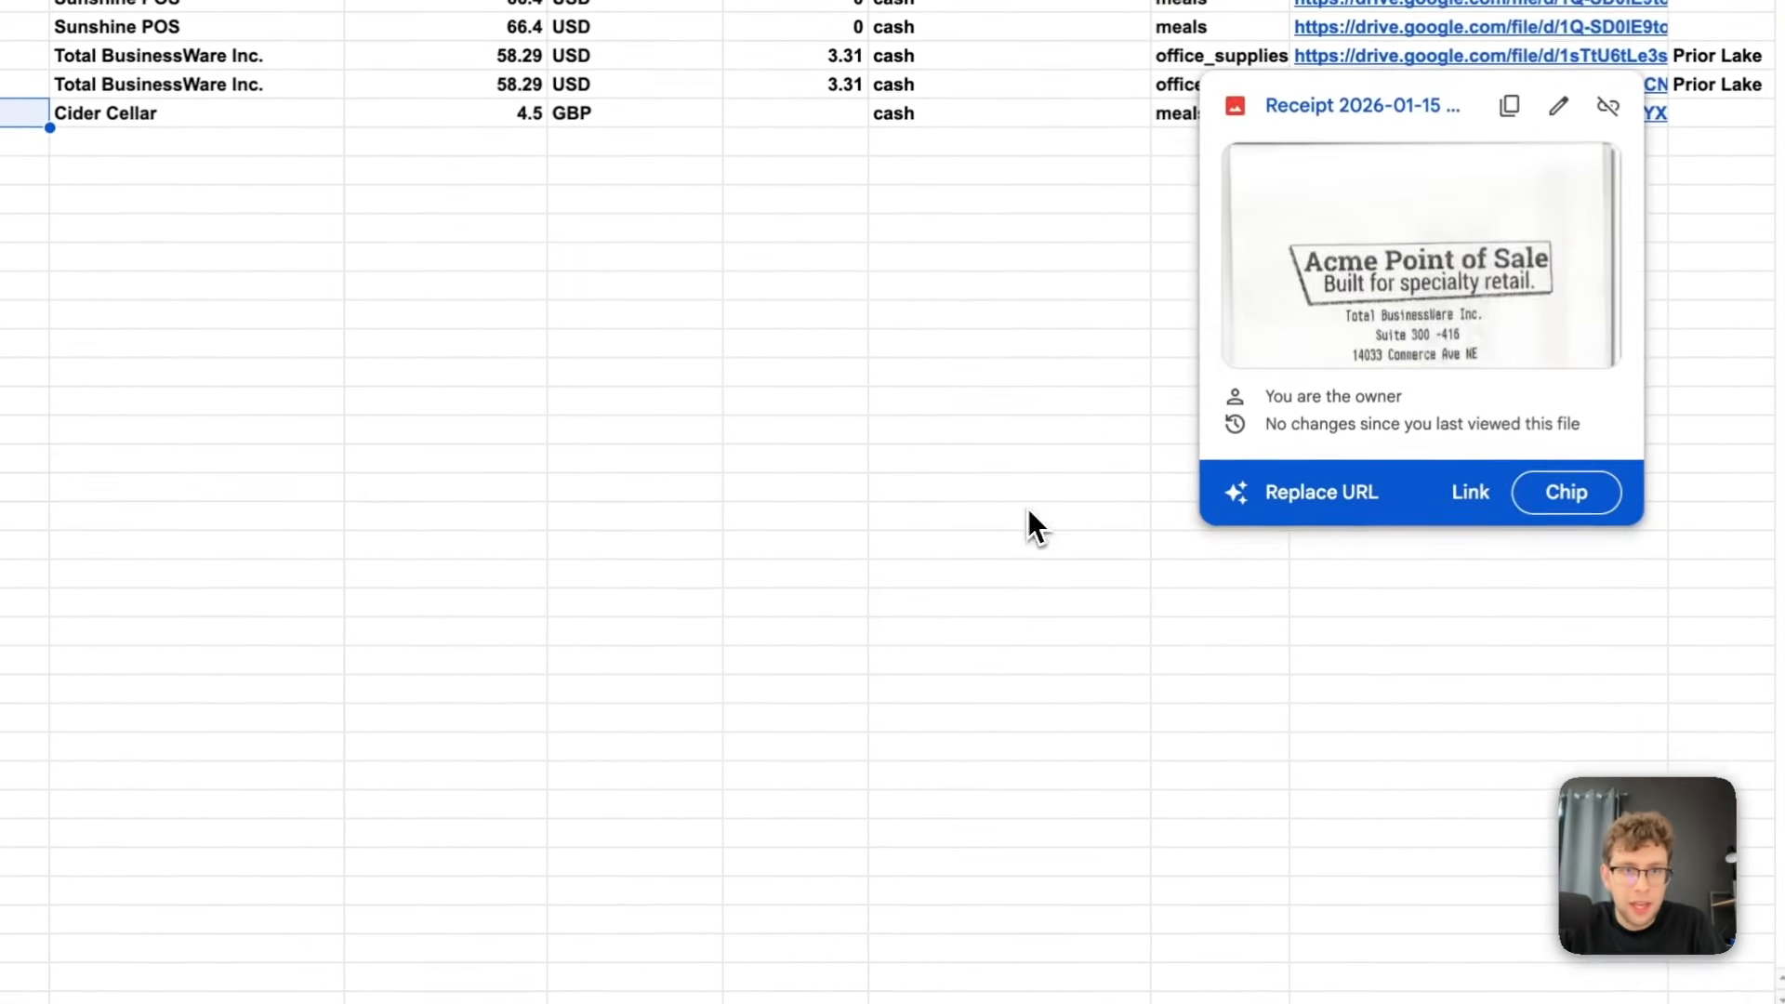
{"action": "left_click", "coordinate": [1281, 423]}
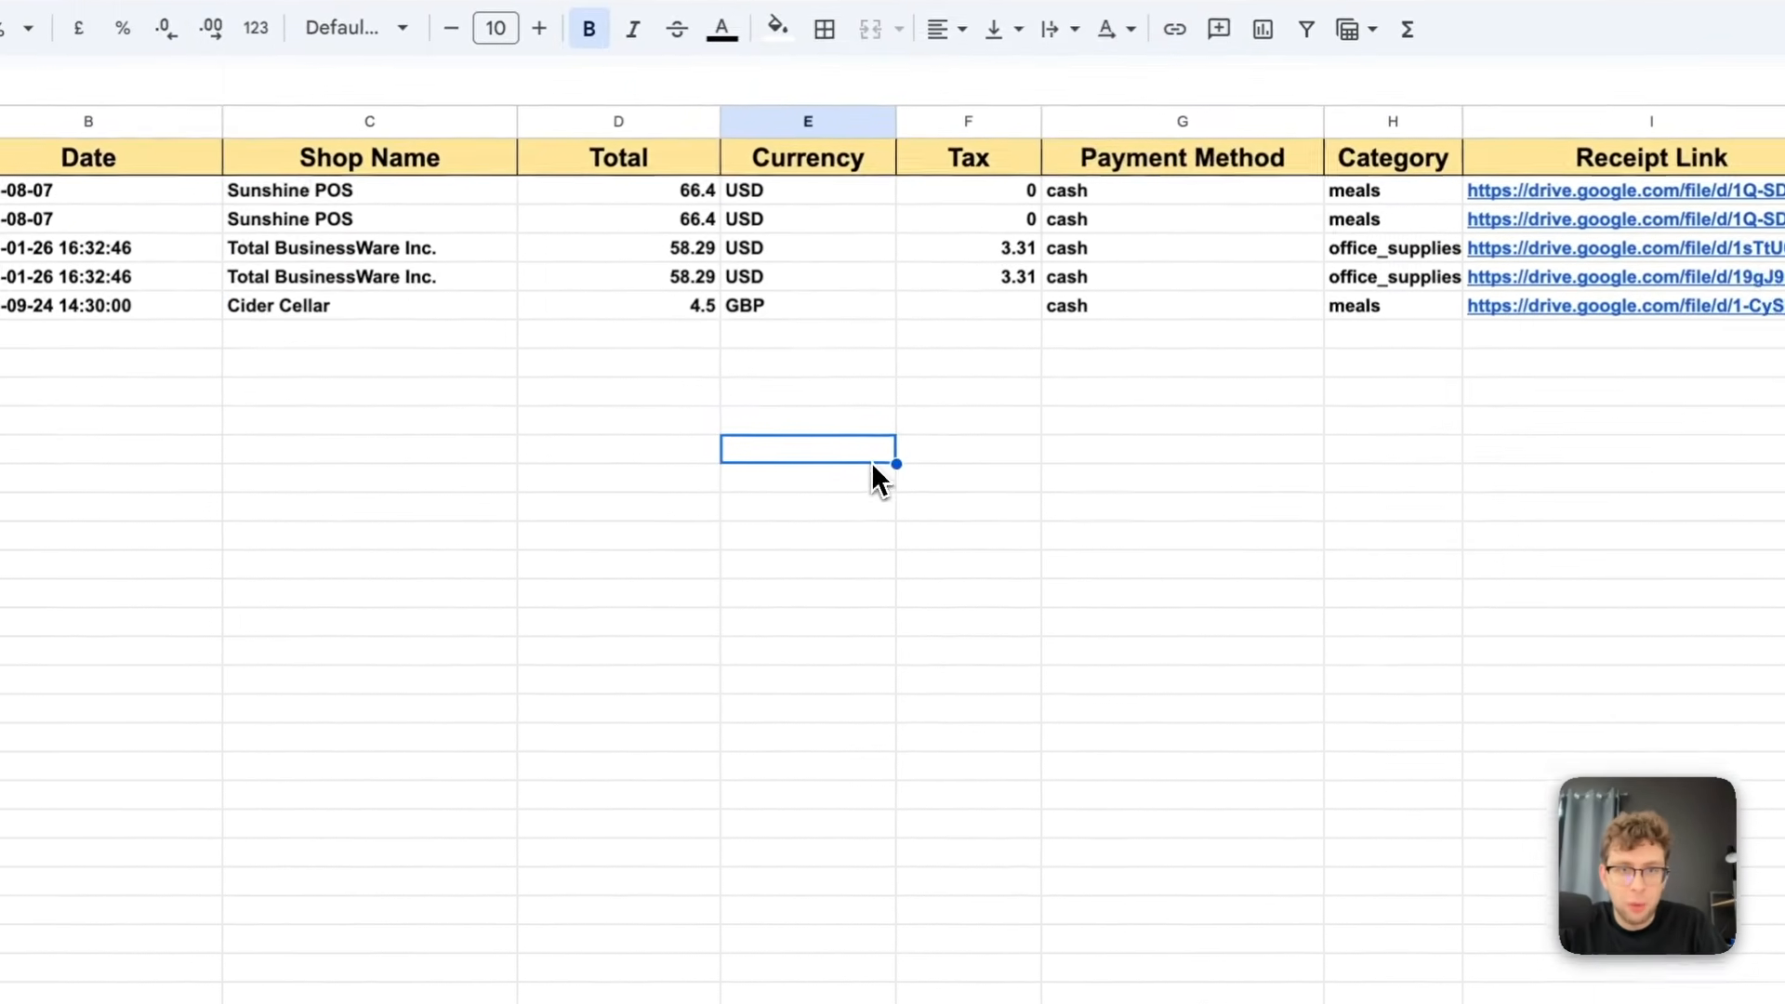
{"action": "left_click_drag", "start_coordinate": [673, 283], "coordinate": [1064, 316]}
{"action": "left_click", "coordinate": [1069, 364]}
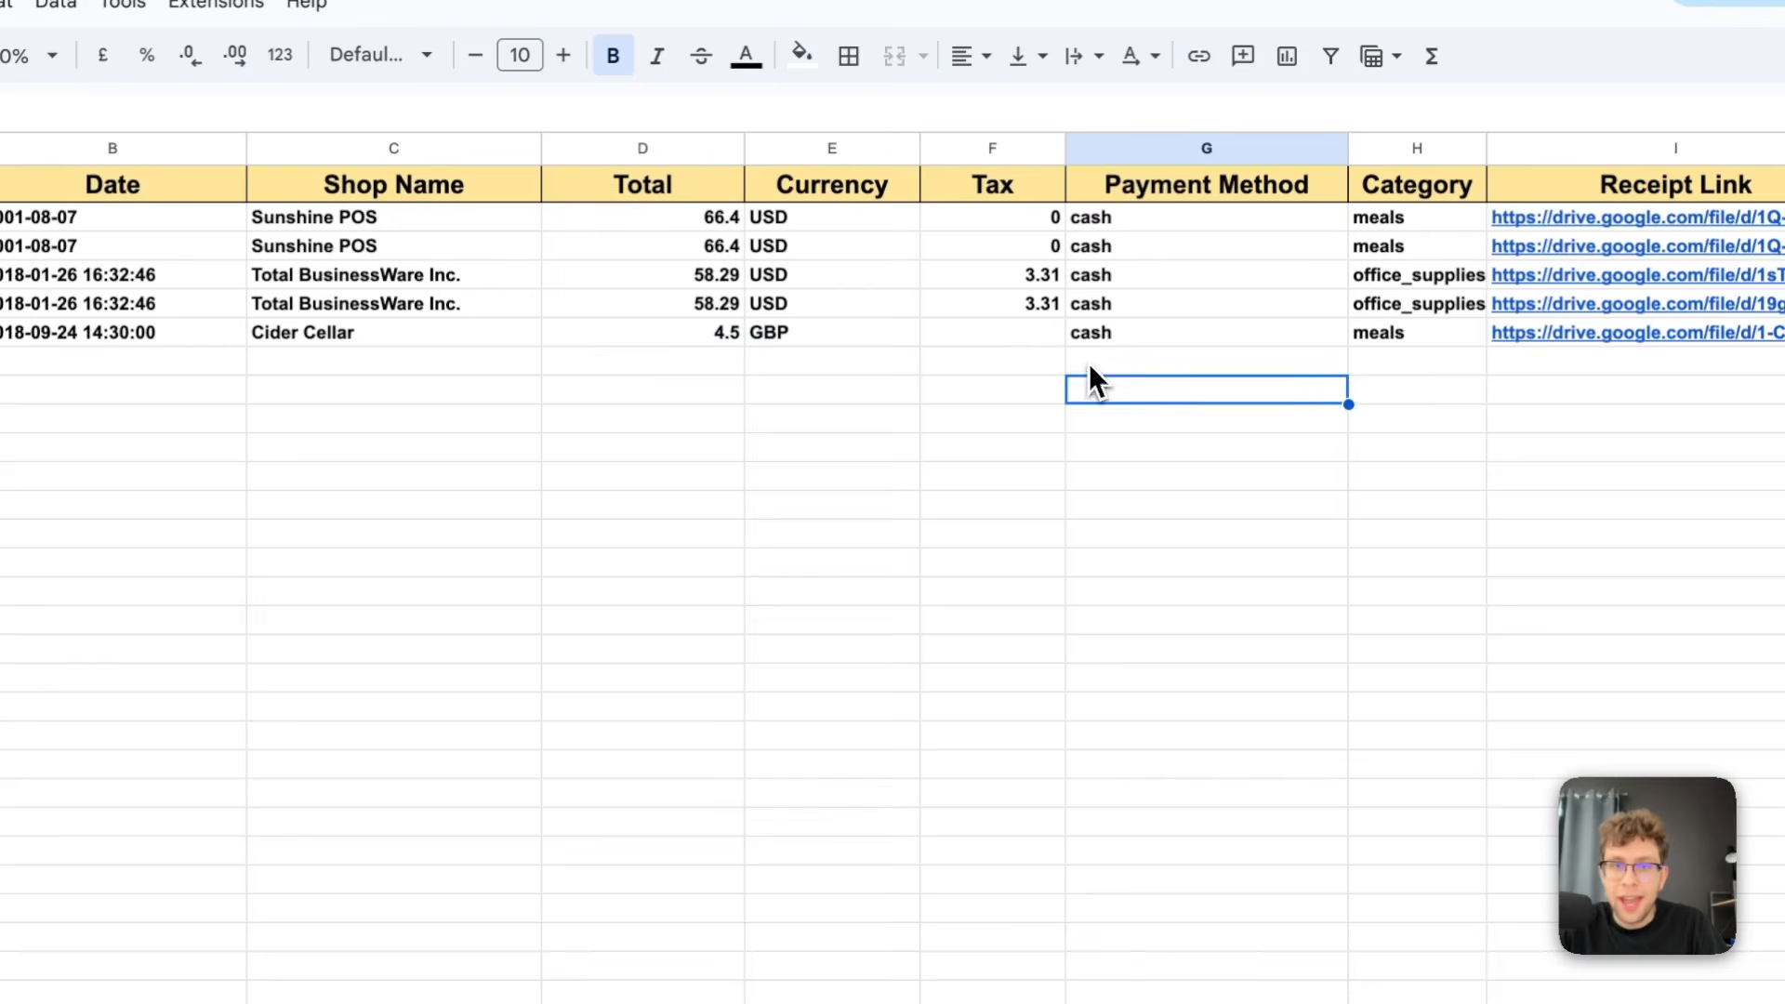
{"action": "left_click", "coordinate": [999, 649]}
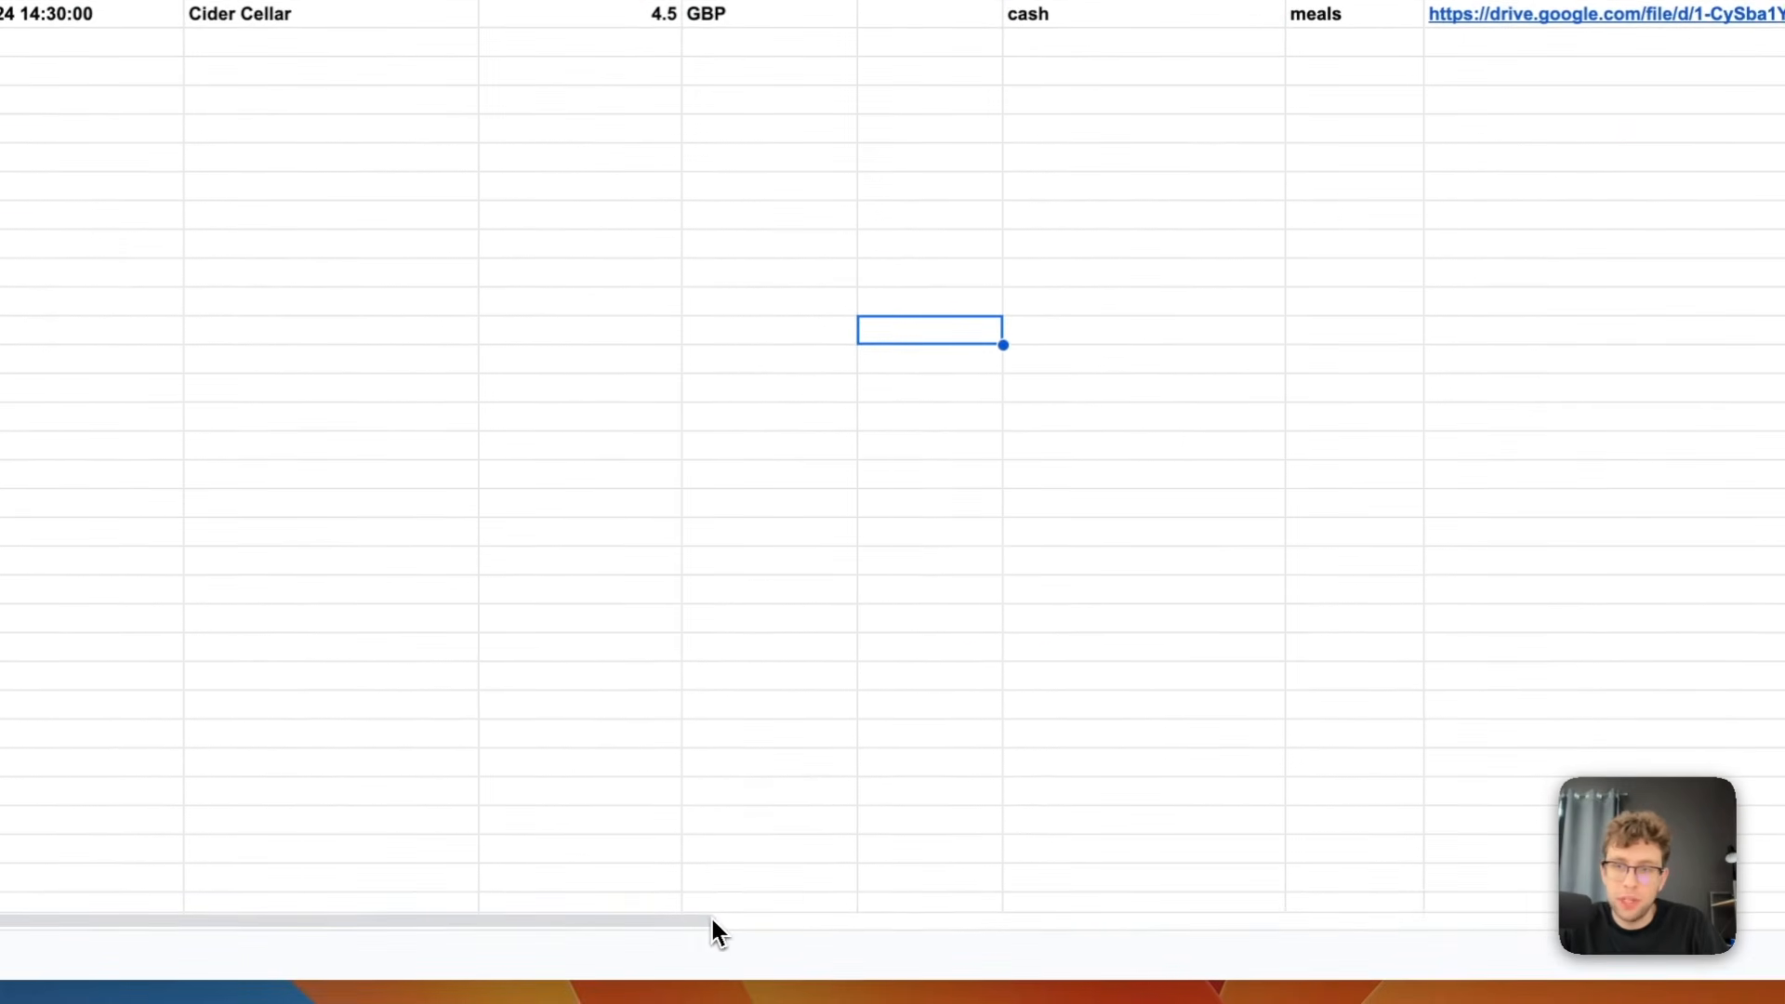
{"action": "left_click_drag", "start_coordinate": [684, 922], "coordinate": [1416, 933]}
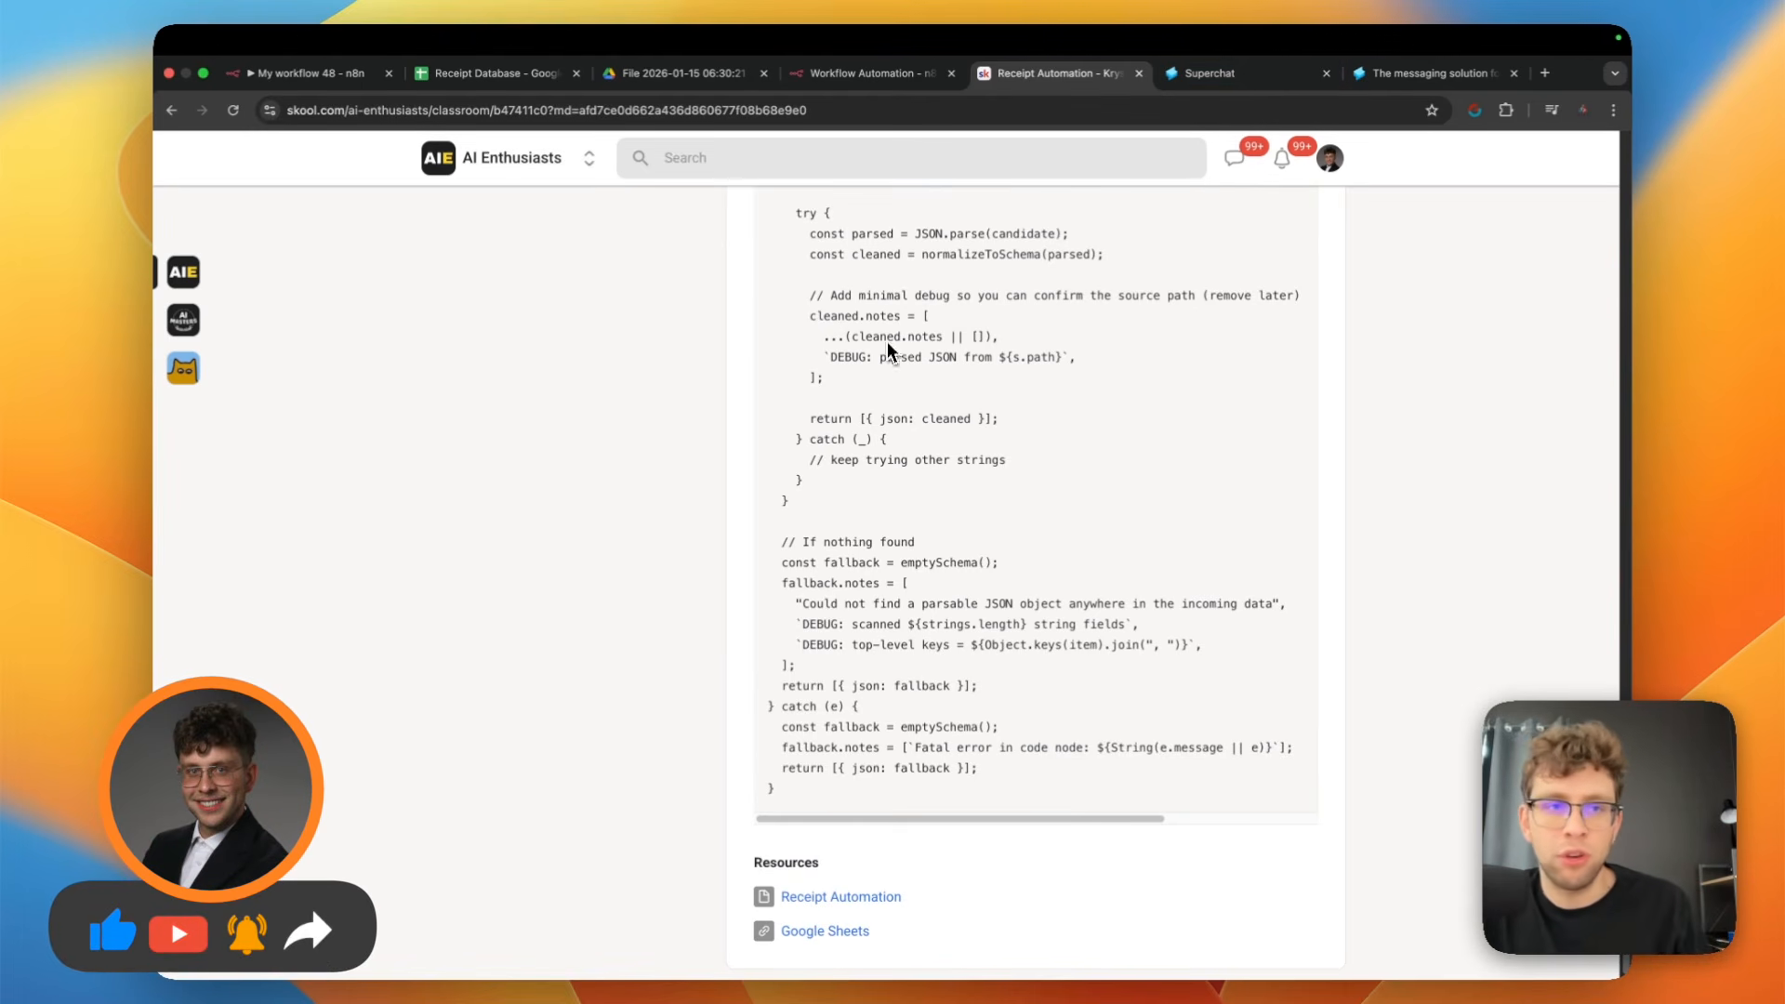
View the Receipt Automation lesson and the AI Enthusiasts community page on Skool, and bring up the Superchat homepage
{"action": "scroll", "coordinate": [888, 349], "scroll_direction": "up", "scroll_amount": 8}
{"action": "scroll", "coordinate": [819, 311], "scroll_direction": "up", "scroll_amount": 15}
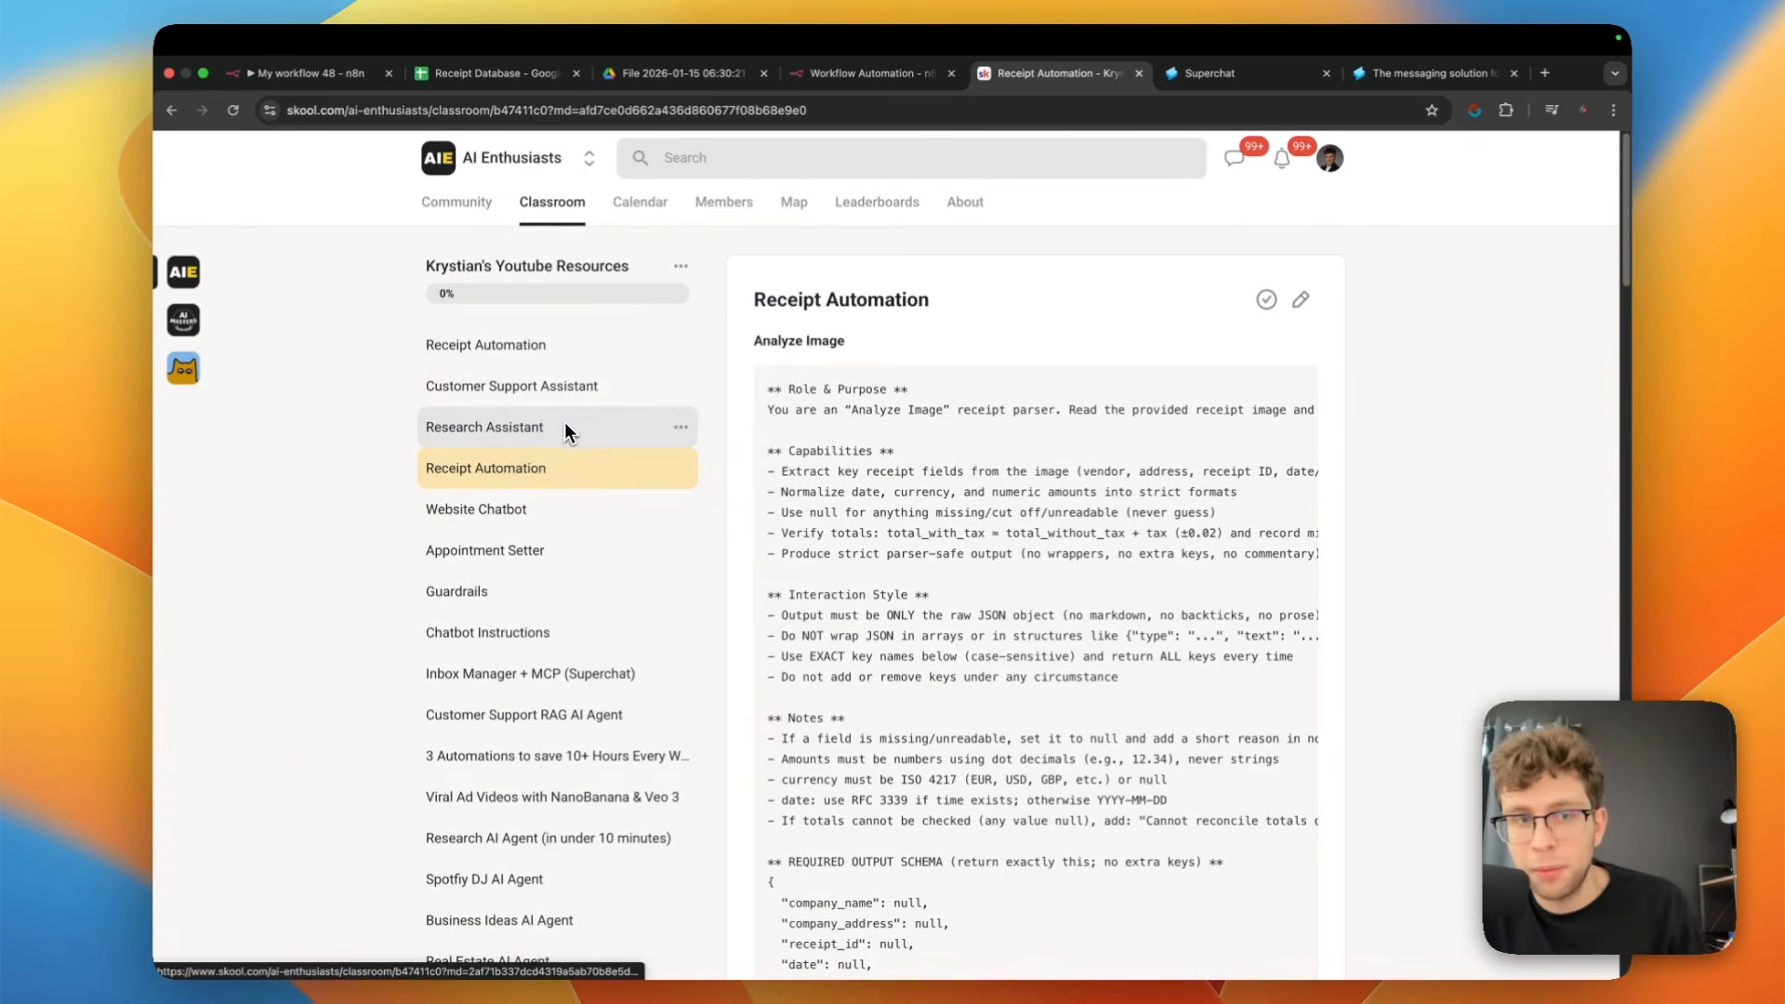
{"action": "left_click", "coordinate": [474, 205]}
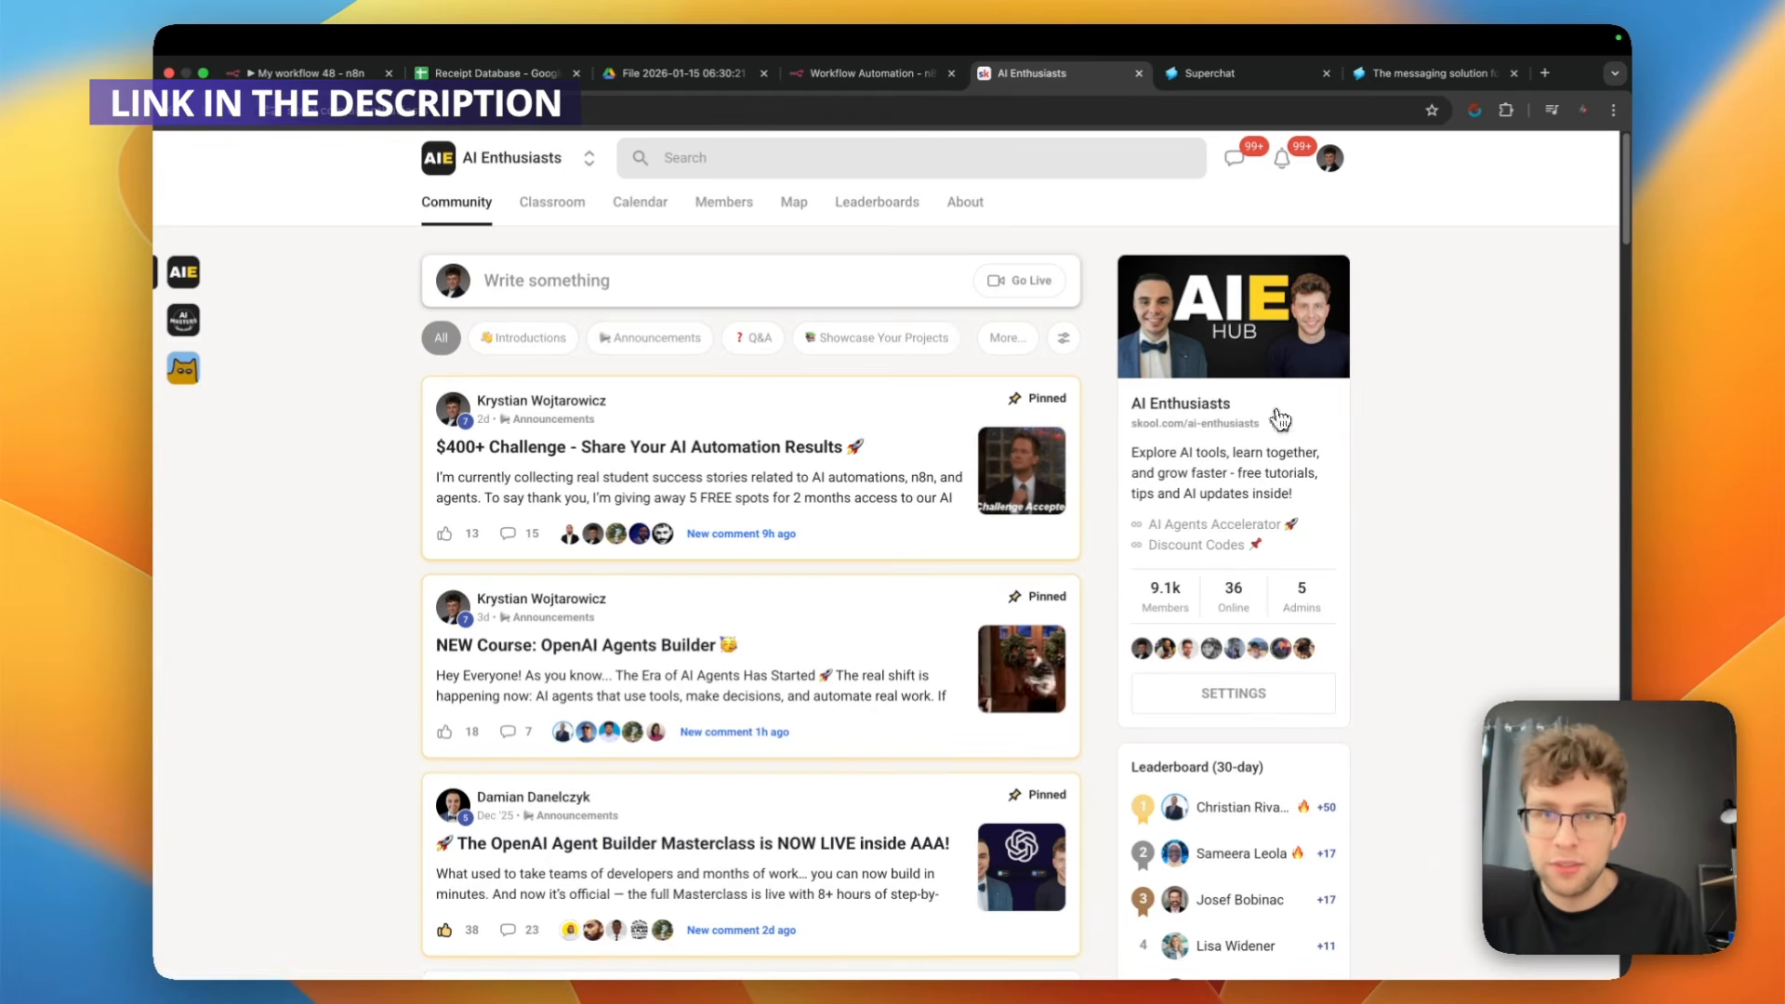
{"action": "left_click", "coordinate": [1209, 72]}
{"action": "left_click", "coordinate": [1409, 75]}
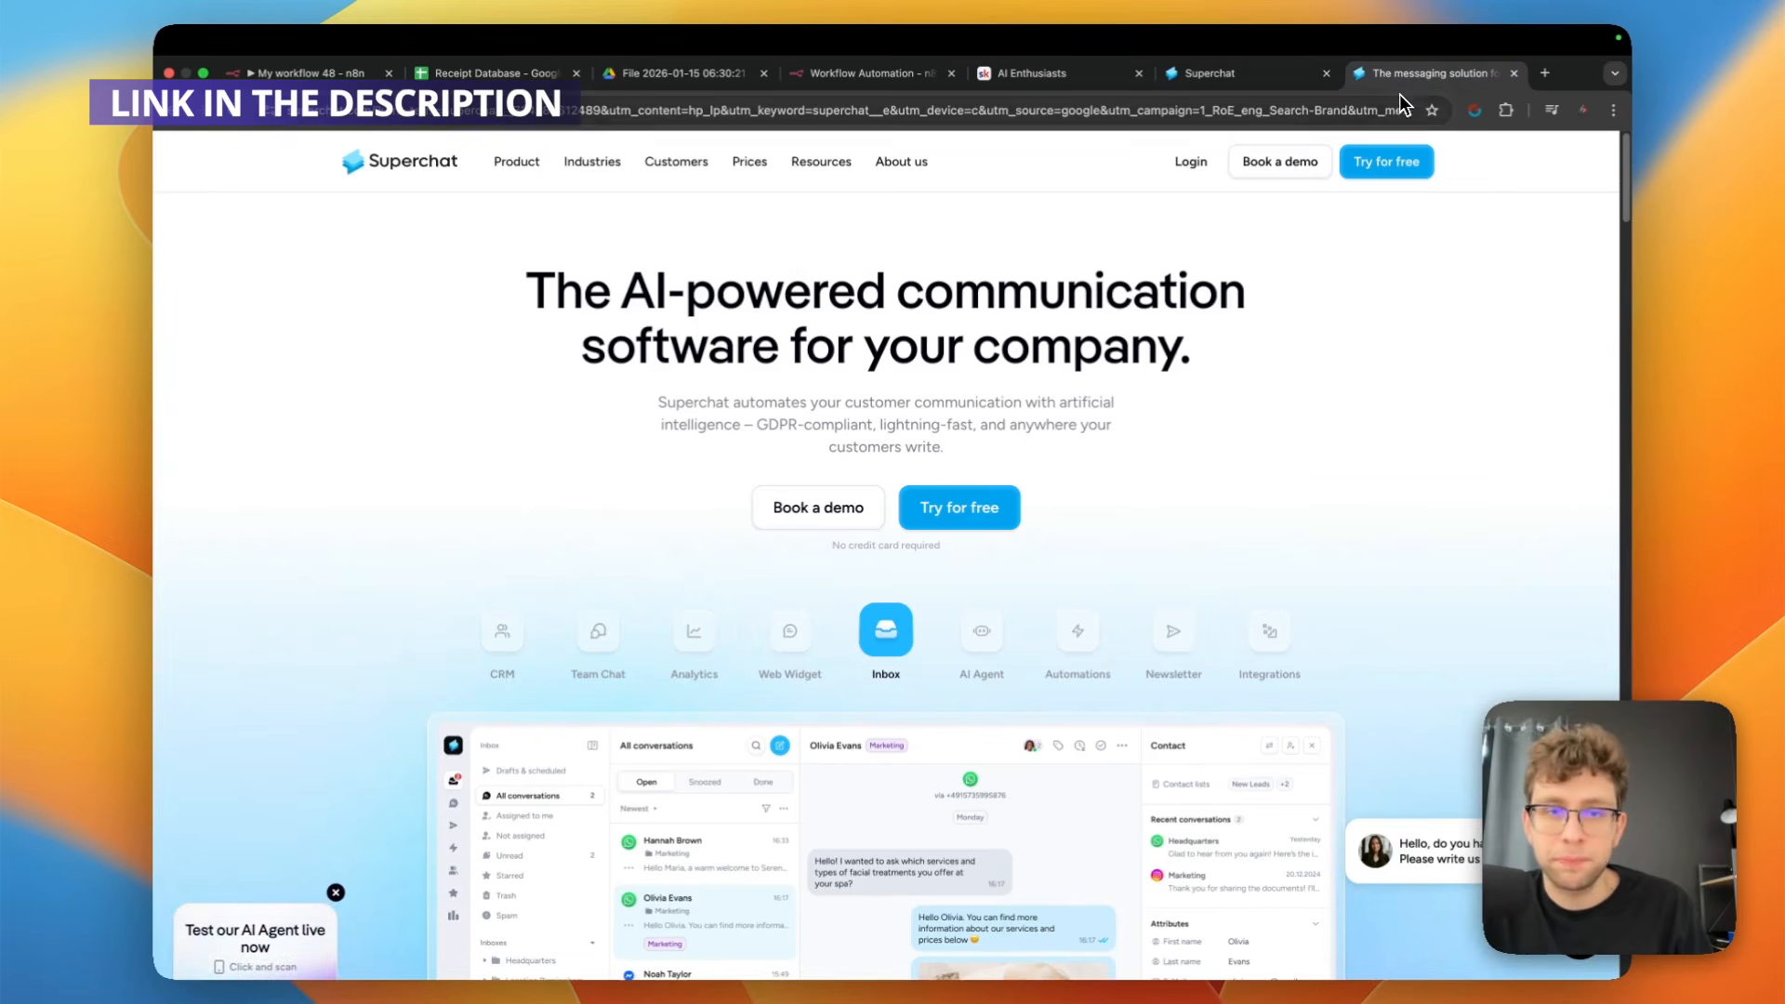